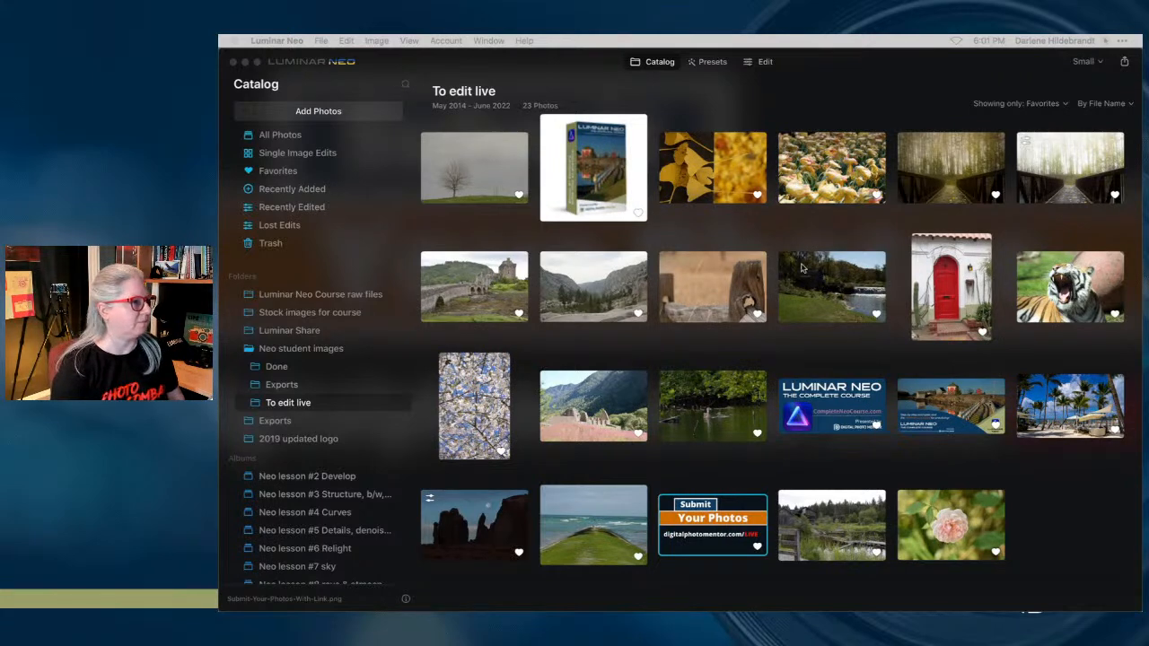
# - Check whether a software update is available and dismiss the result
pyautogui.click(709, 104)
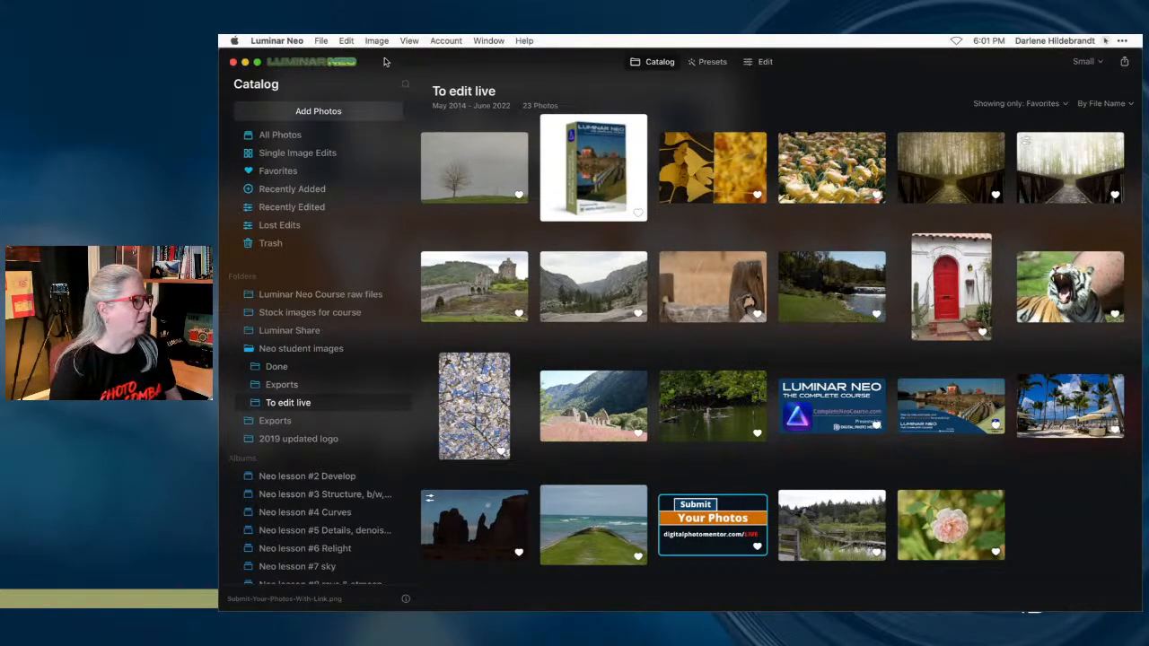
pyautogui.click(276, 41)
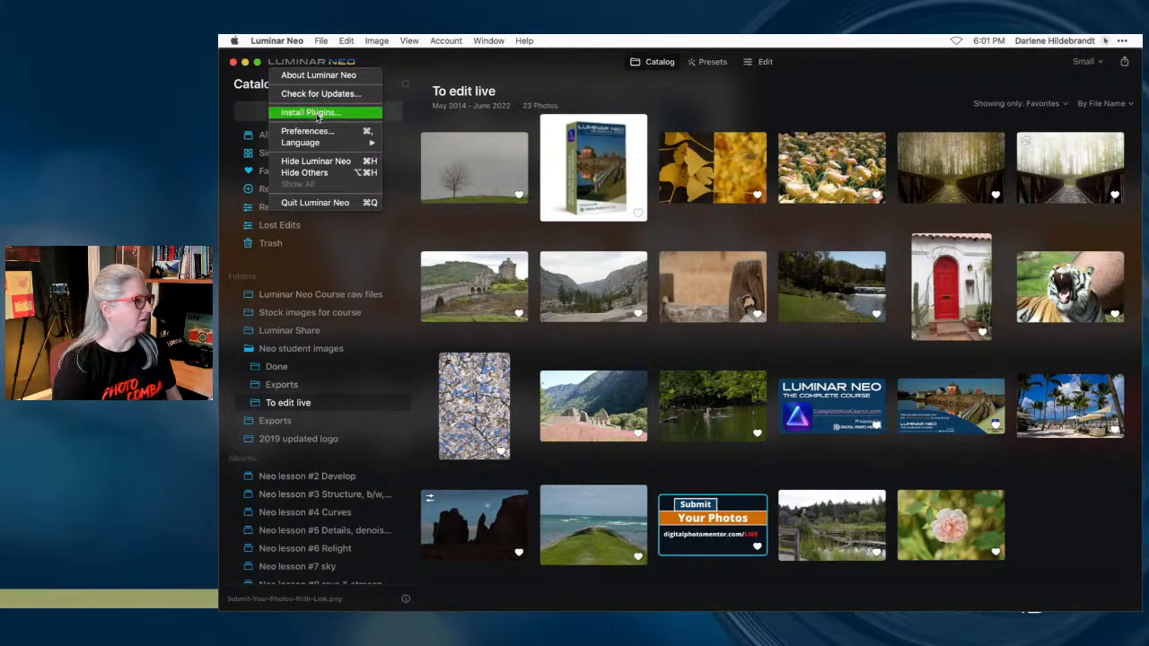
pyautogui.click(314, 96)
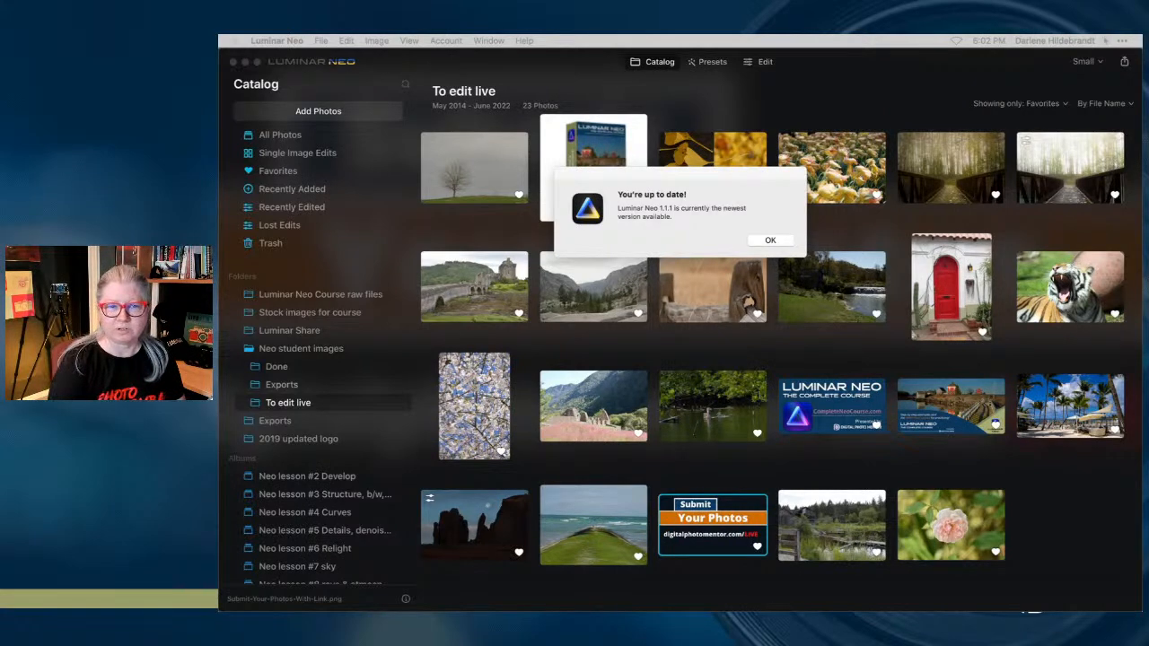
pyautogui.click(769, 240)
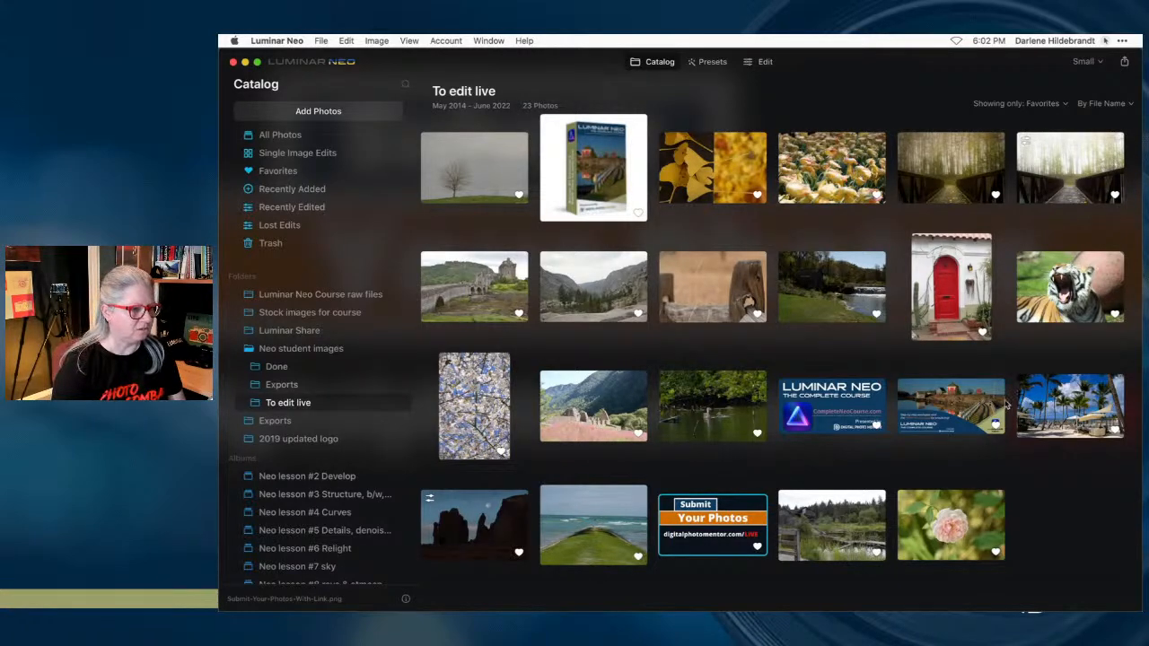
# - Open the roaring tiger photo from the To edit live folder for editing and turn on the mouse pointer highlight
pyautogui.click(1082, 279)
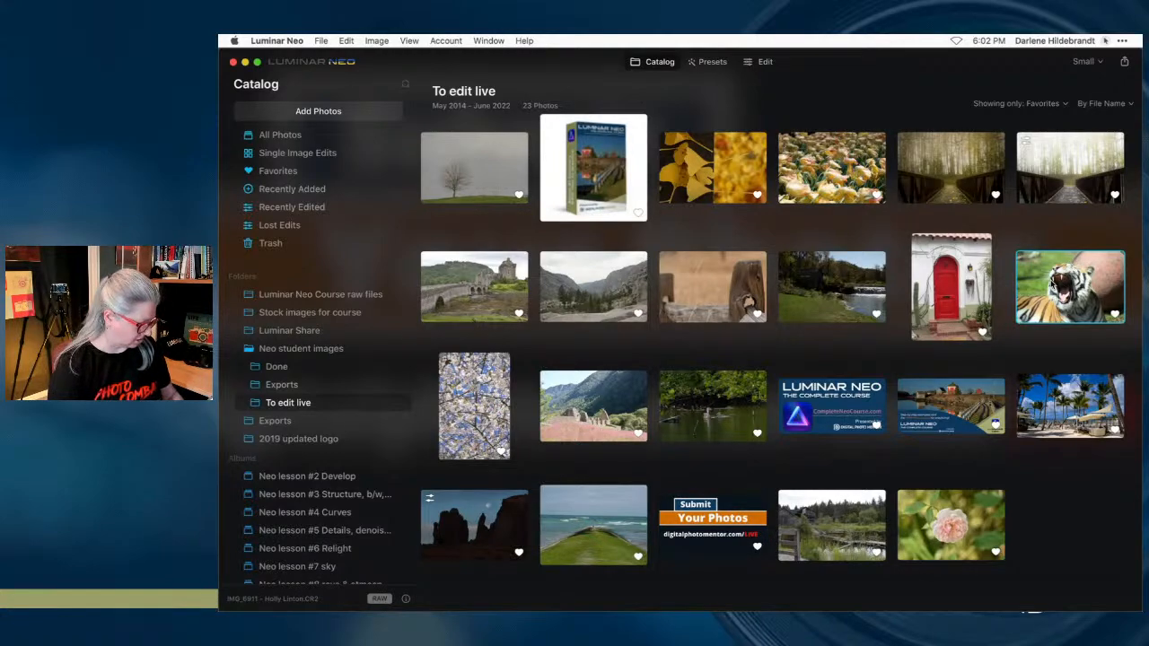
pyautogui.press('d')
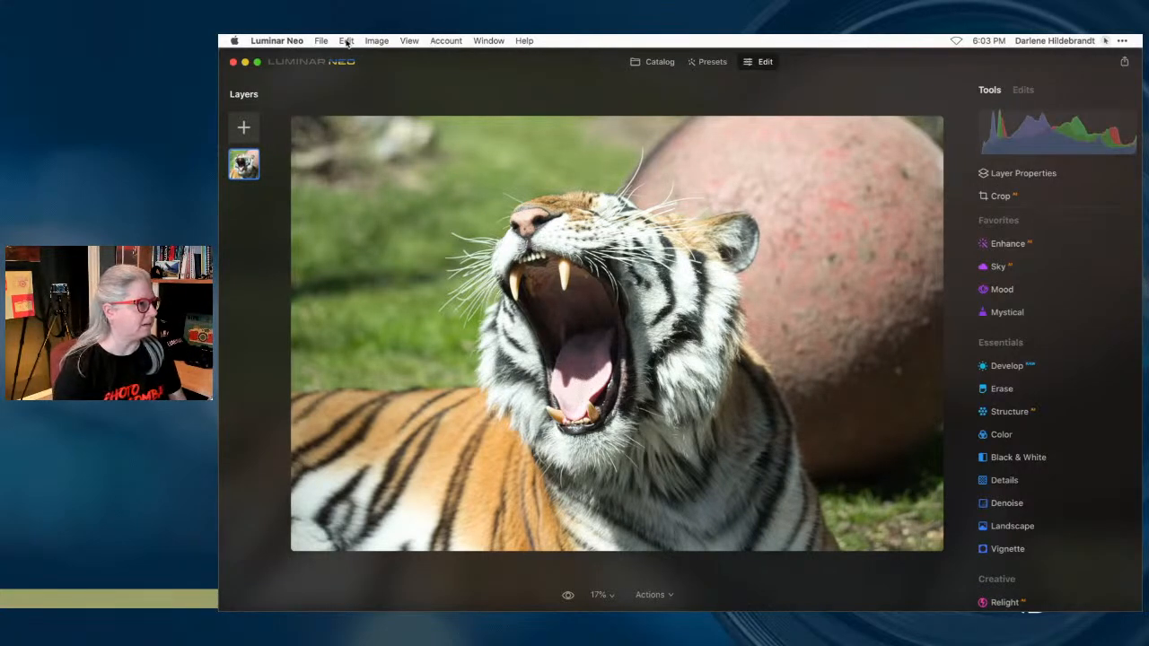
pyautogui.click(1109, 41)
pyautogui.click(1088, 77)
pyautogui.click(956, 76)
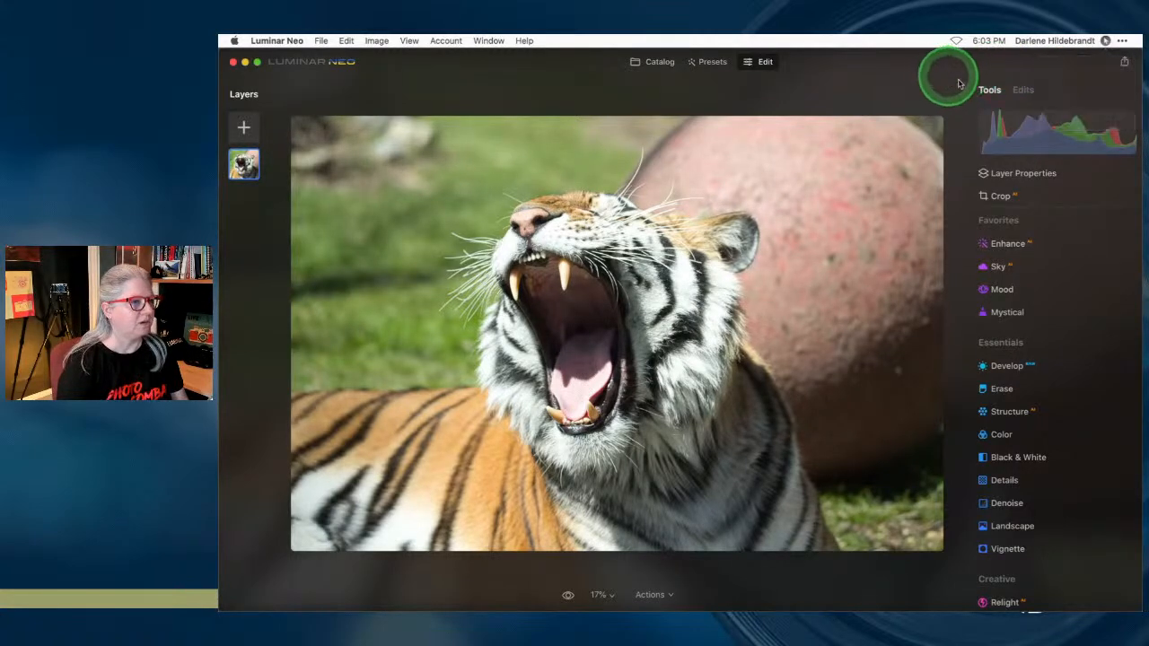
# - Inspect the tiger photo's shadow and highlight clipping warnings, and turn the warnings off again
pyautogui.click(411, 40)
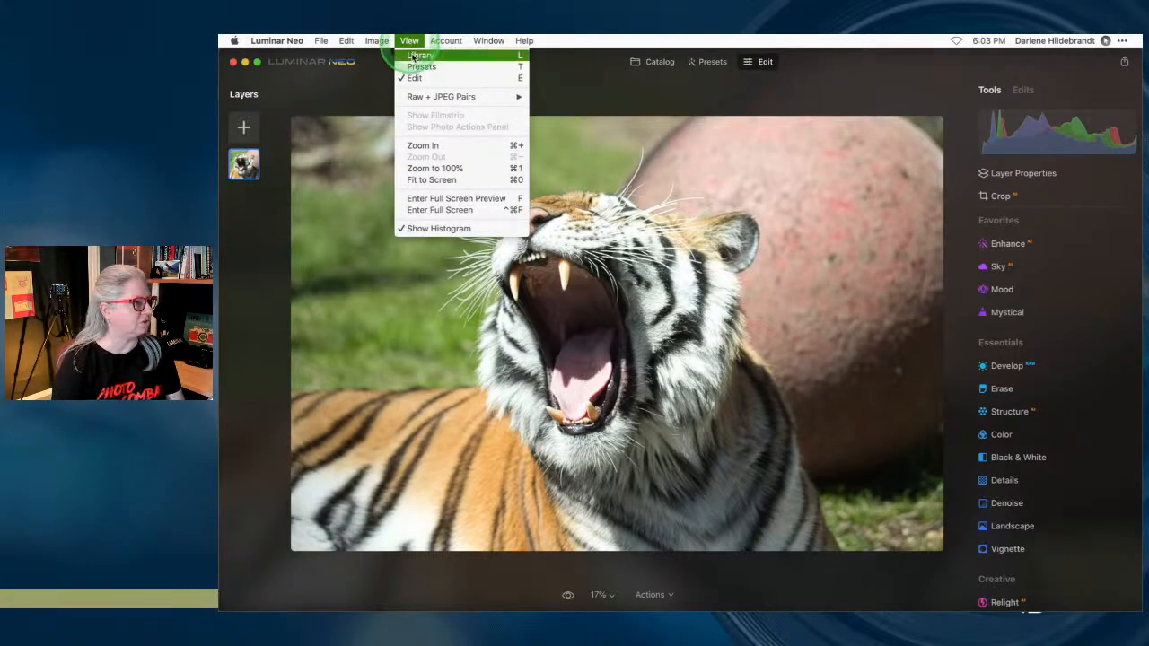
pyautogui.click(907, 92)
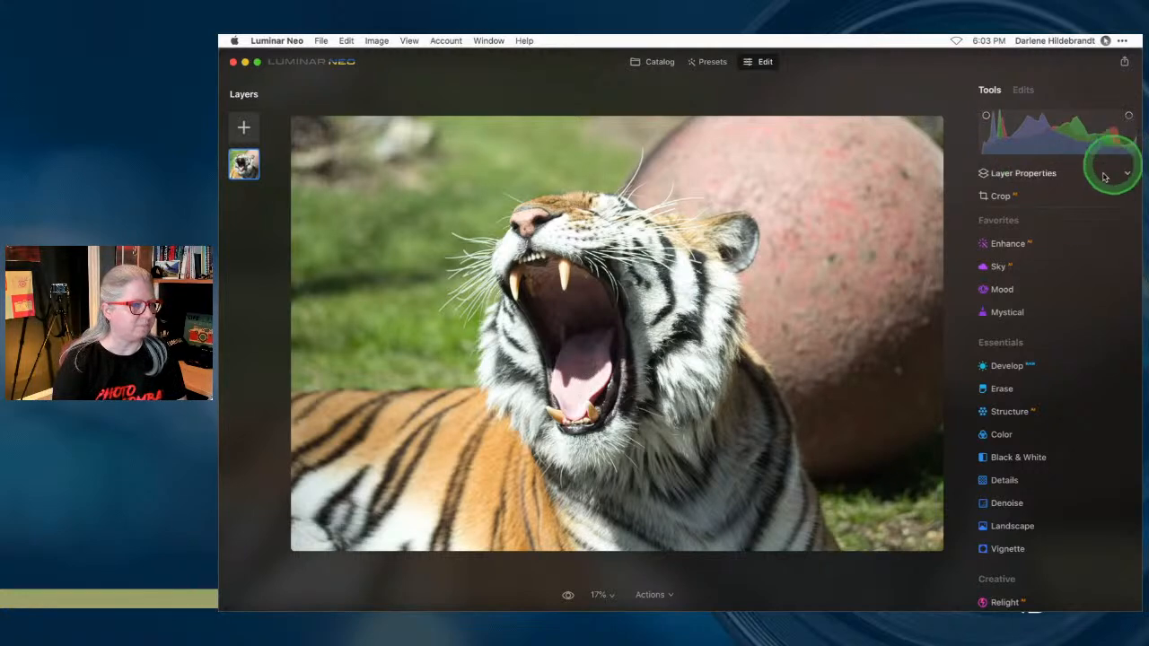
pyautogui.click(1128, 117)
pyautogui.click(986, 115)
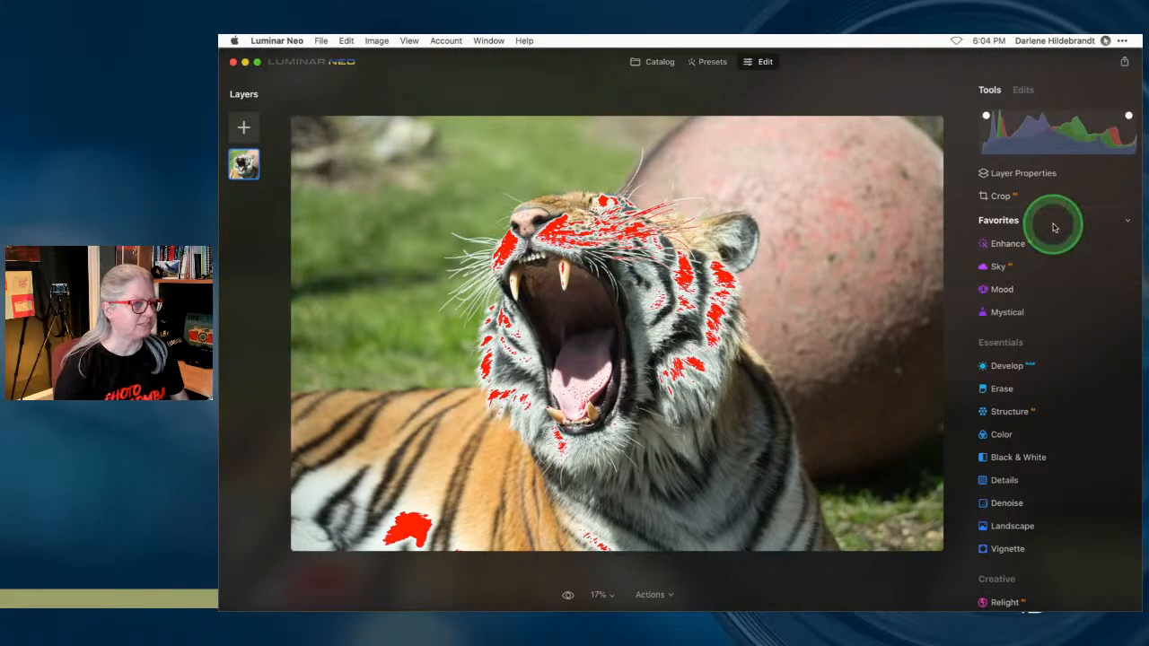
pyautogui.press('j')
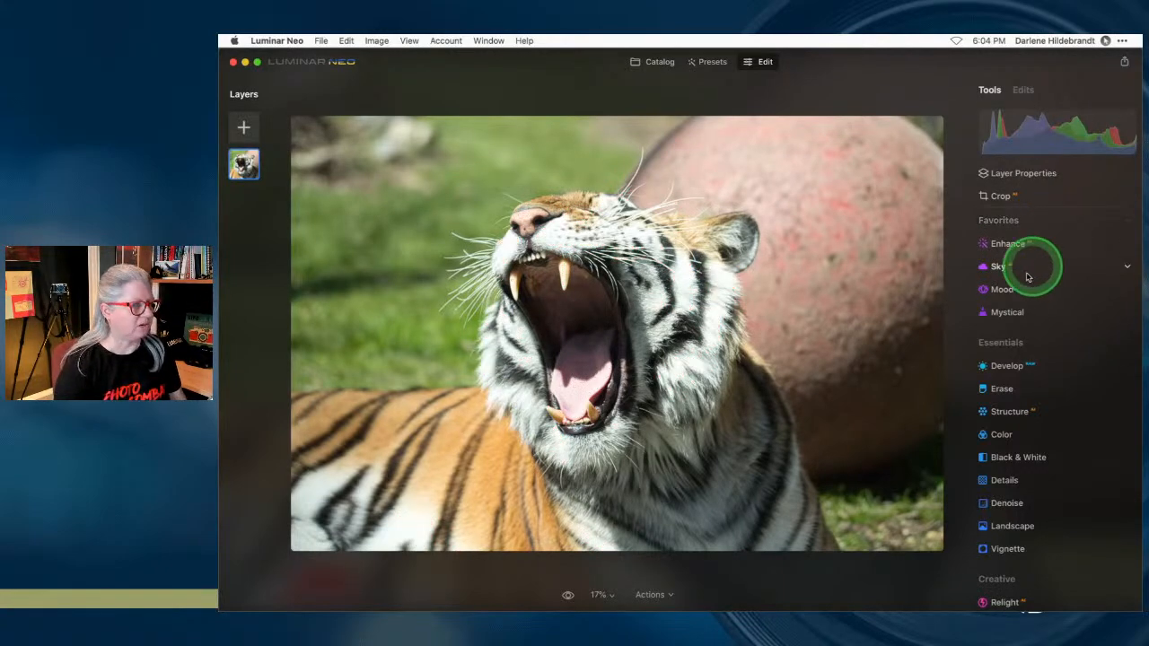
# - Open the Develop tool and view the camera profiles available for the tiger photo
pyautogui.click(1026, 366)
pyautogui.scroll(-2, 1031, 369)
pyautogui.scroll(2, 1030, 369)
pyautogui.click(1050, 292)
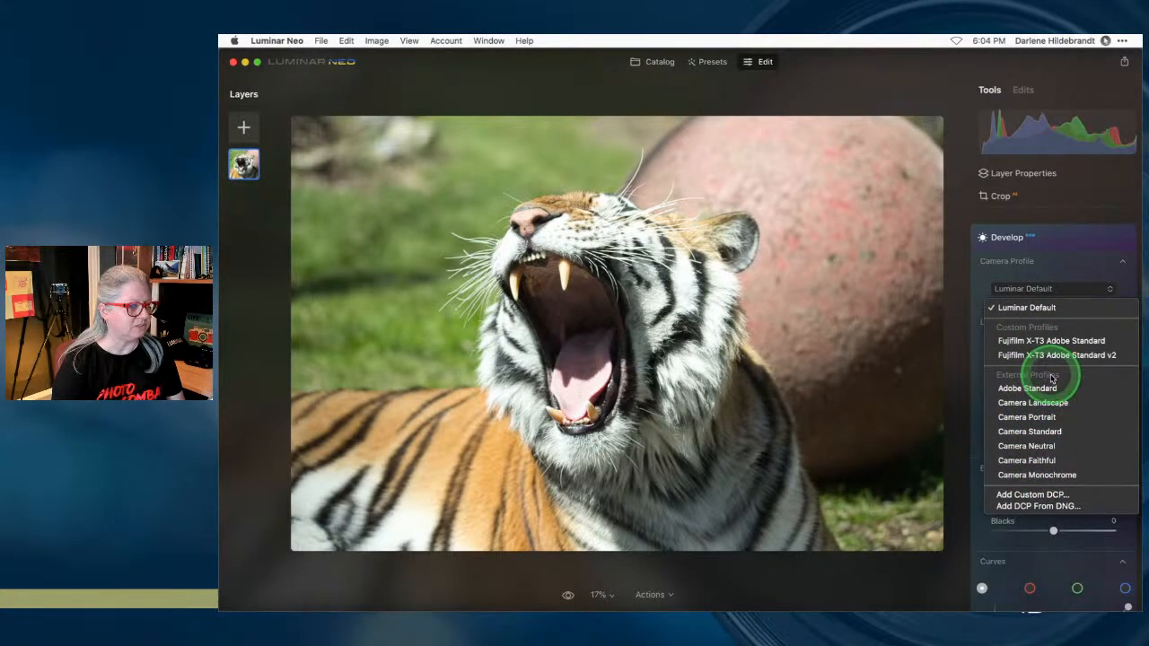
pyautogui.click(996, 269)
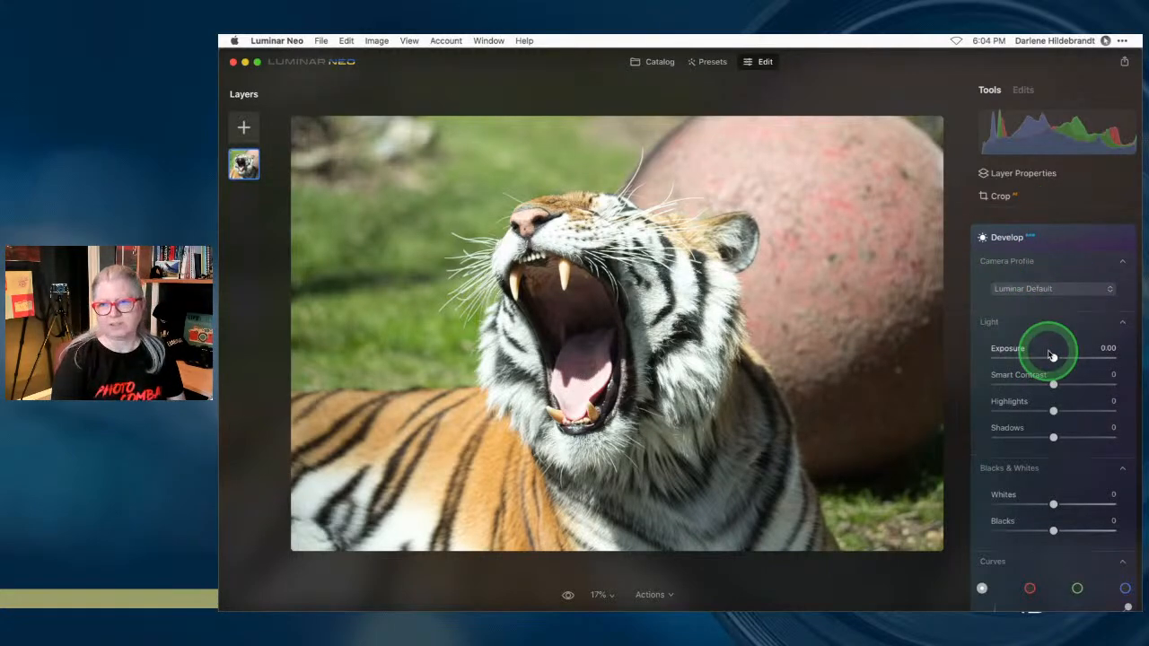
# - Try the Camera Landscape, Camera Portrait, Camera Standard, Camera Neutral, Camera Faithful and Adobe Standard profiles on the photo in turn
pyautogui.click(1029, 271)
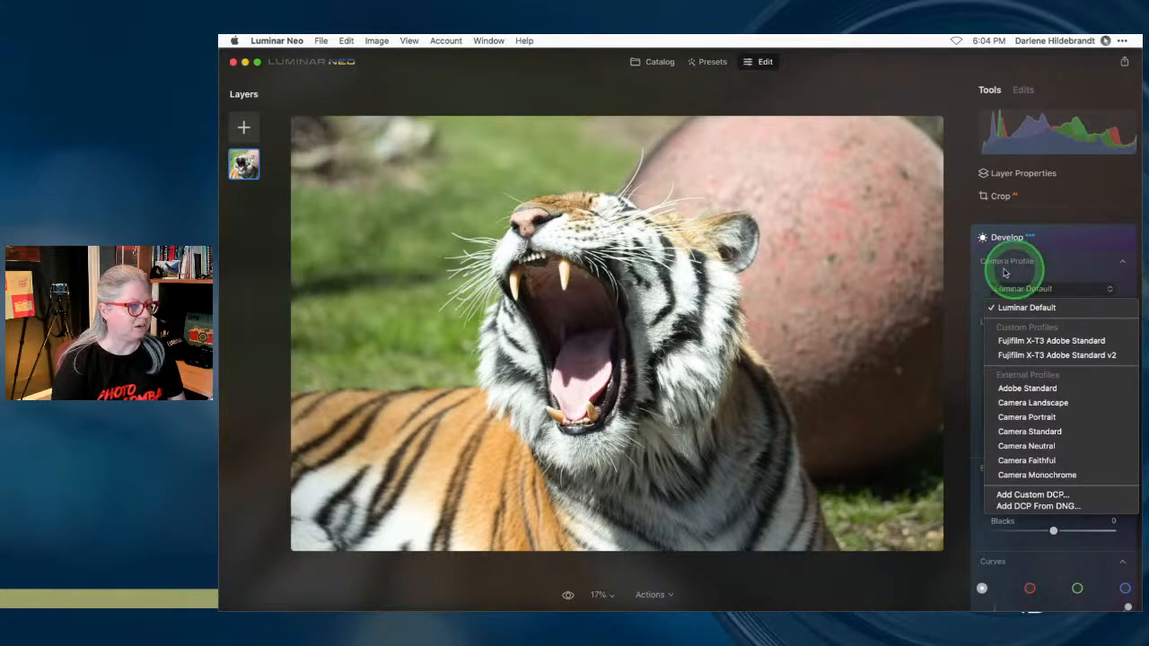
pyautogui.click(1030, 402)
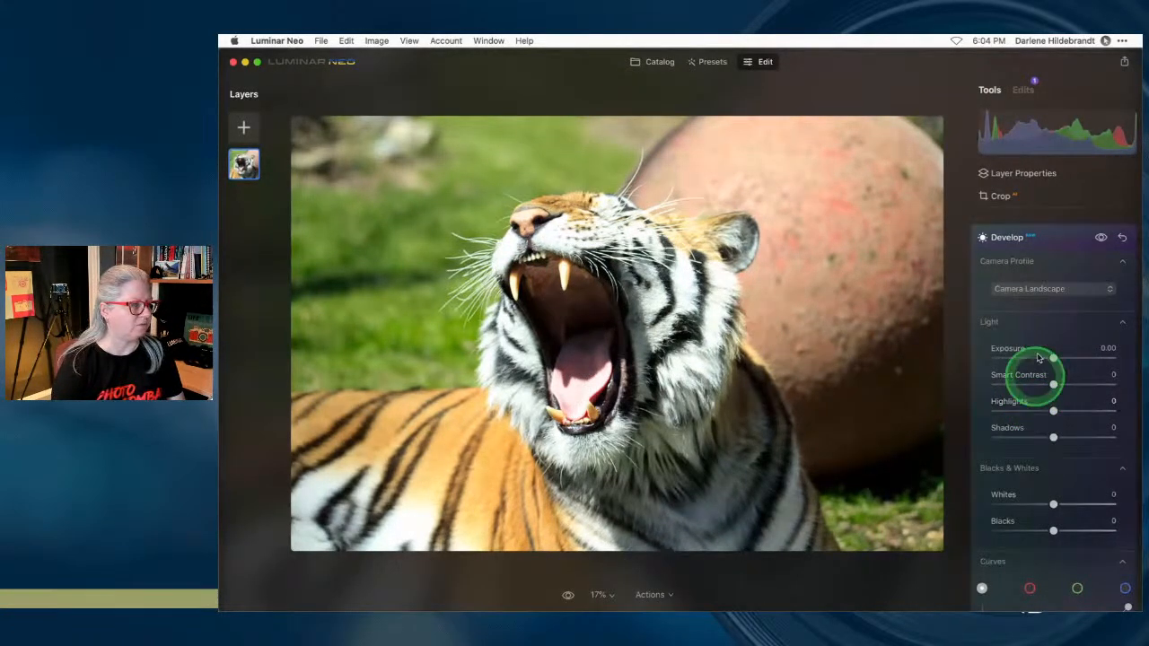
pyautogui.click(1035, 291)
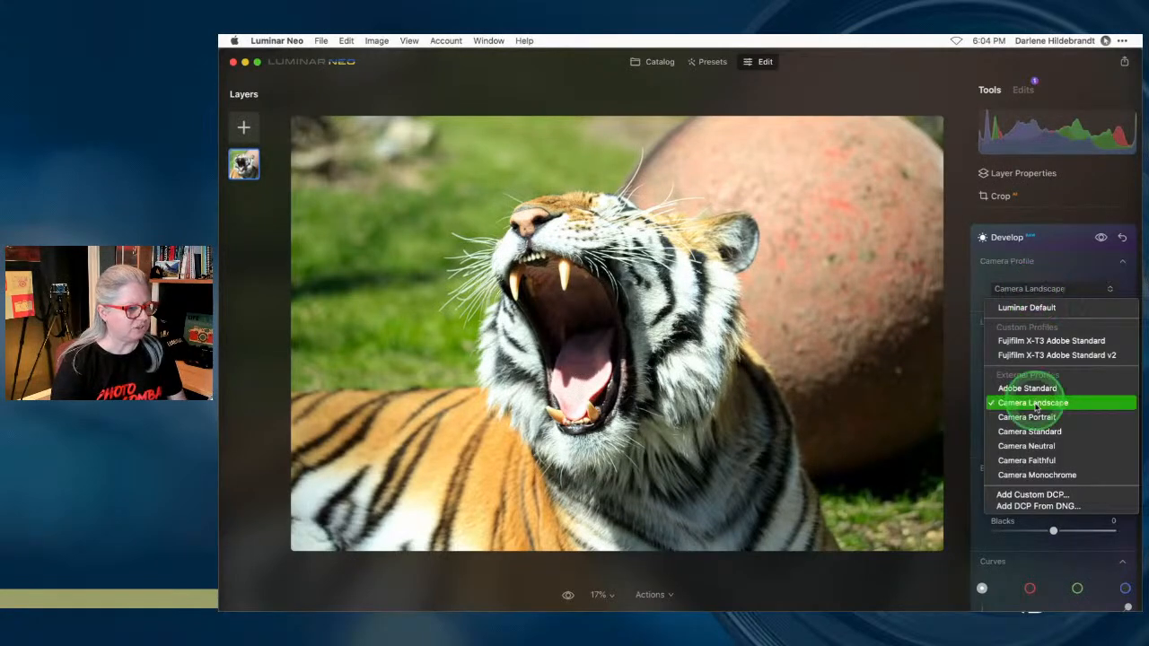
pyautogui.click(1032, 417)
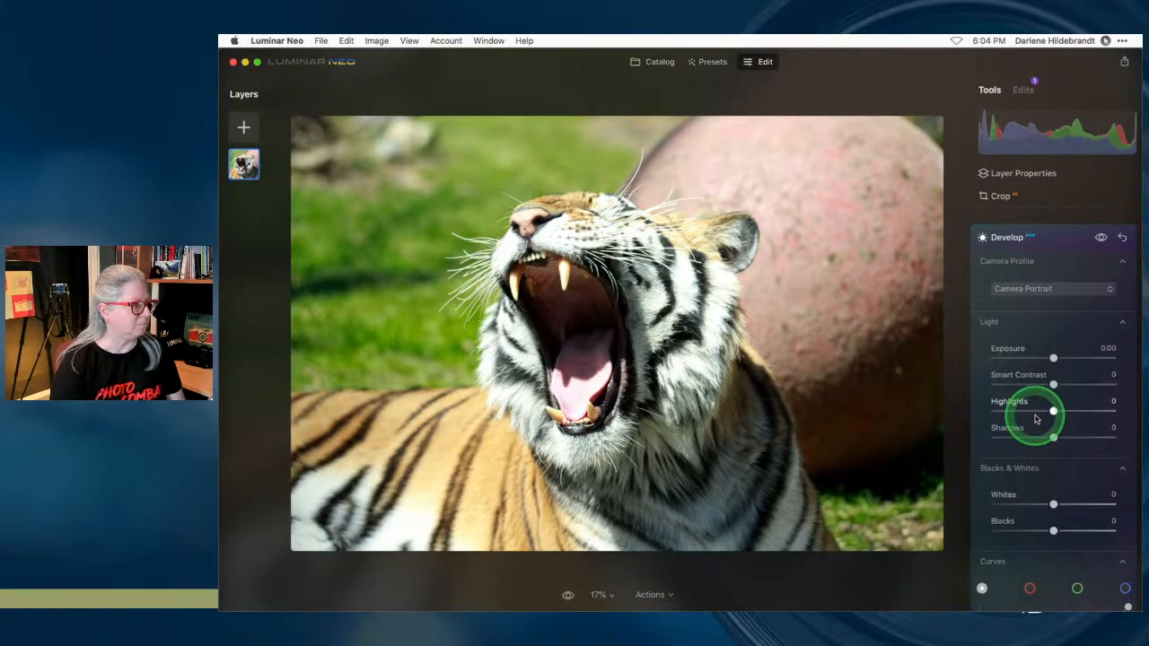
pyautogui.click(1024, 289)
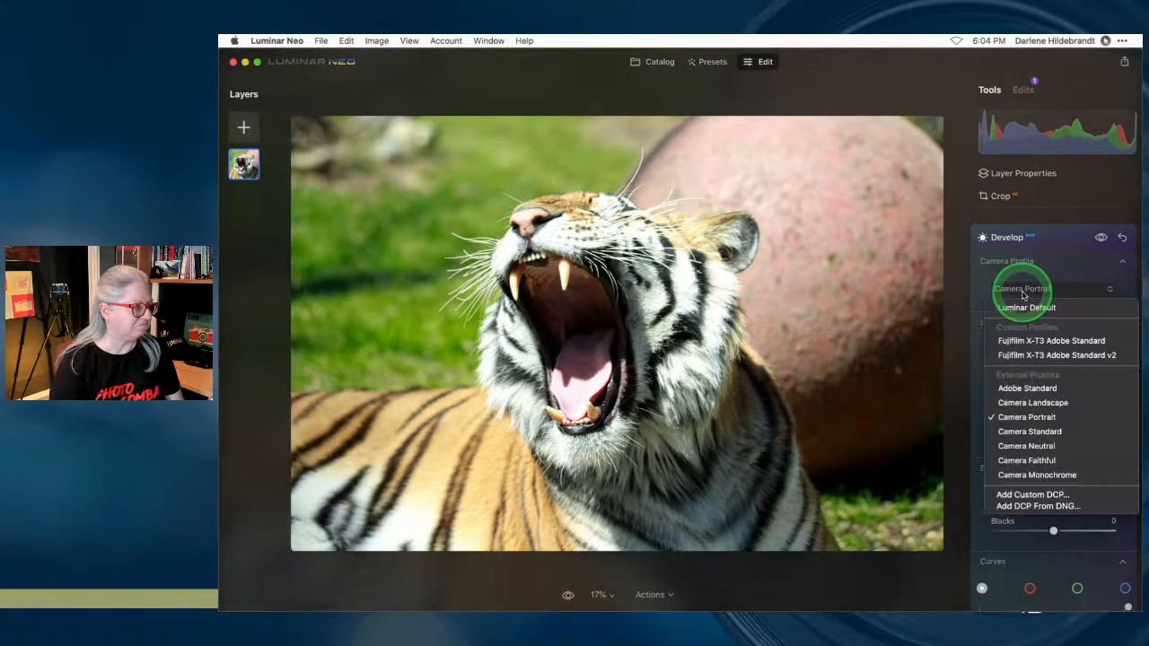
pyautogui.click(1030, 436)
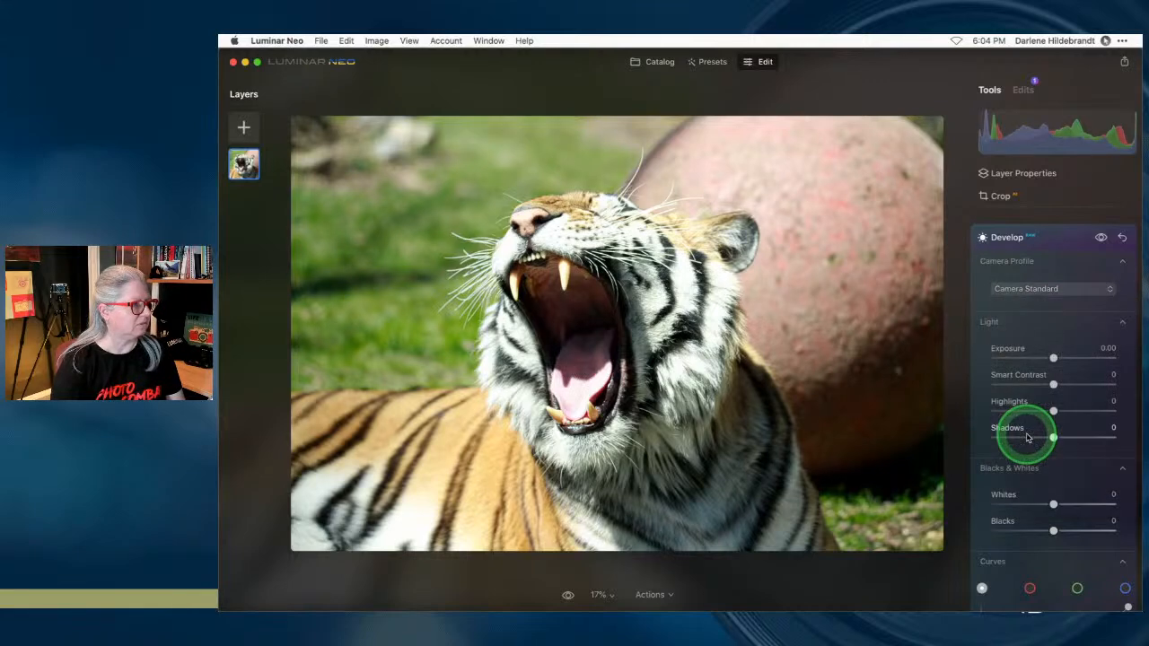
pyautogui.click(1032, 290)
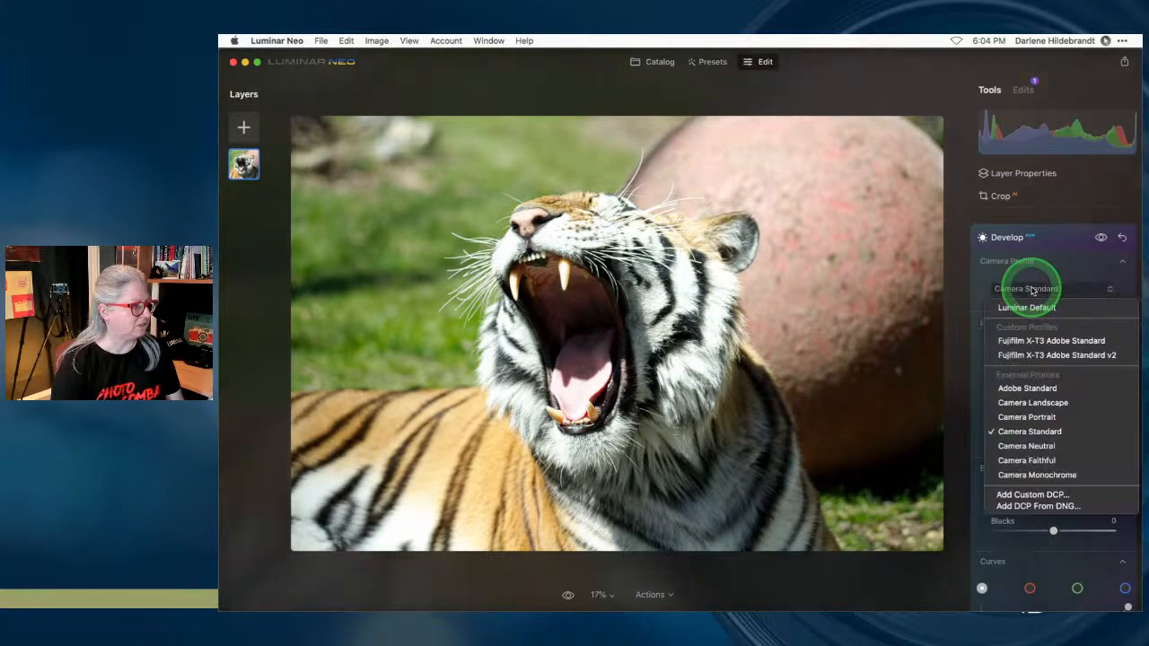
pyautogui.click(1035, 446)
pyautogui.click(1034, 288)
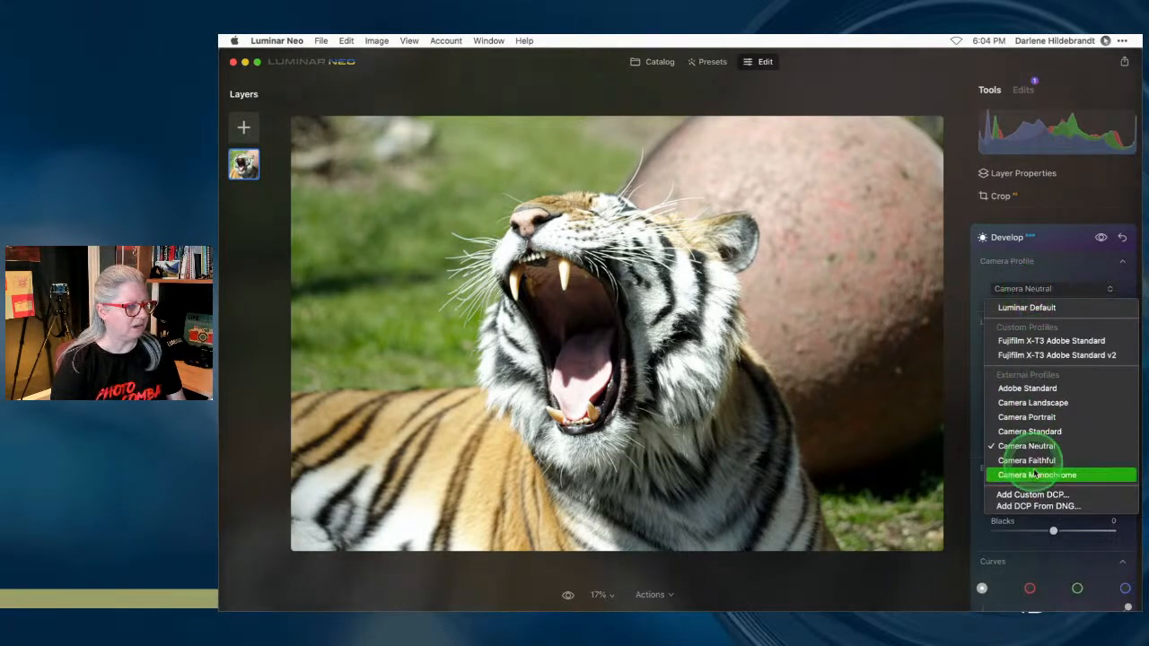
pyautogui.click(1033, 461)
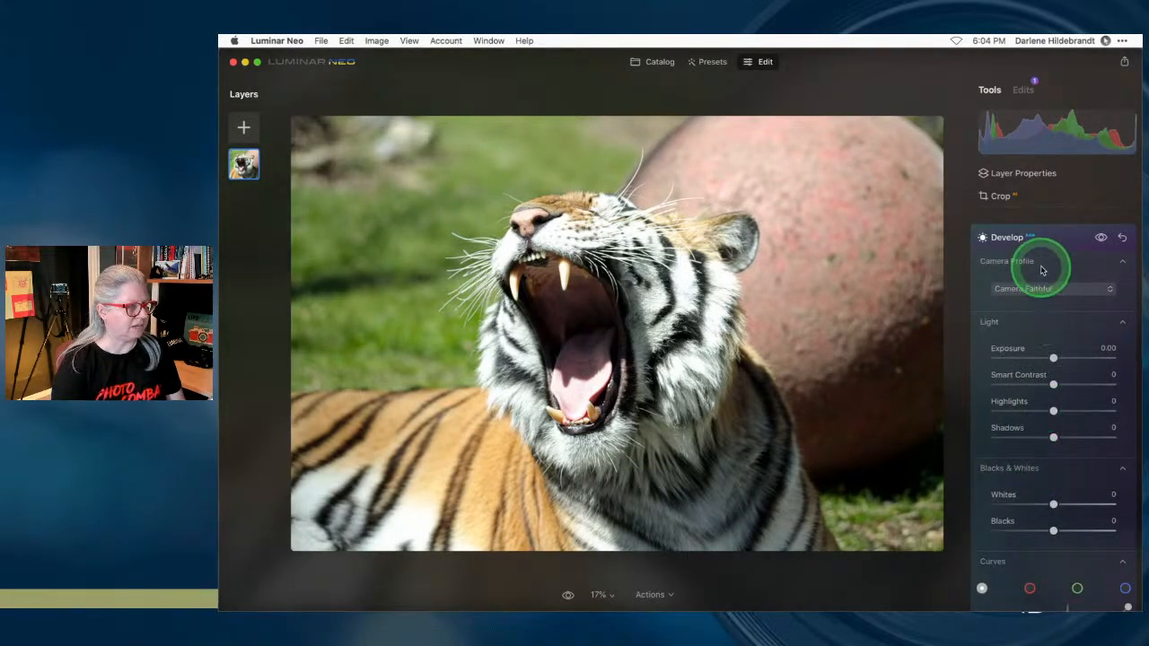
pyautogui.click(1033, 288)
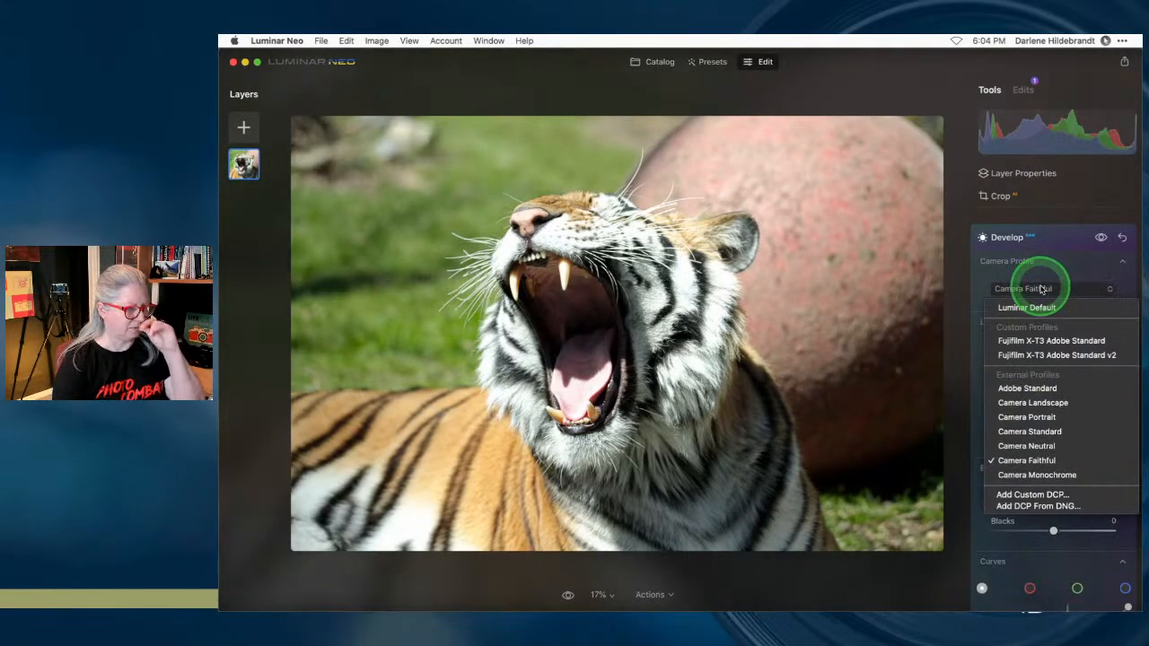
pyautogui.click(1028, 388)
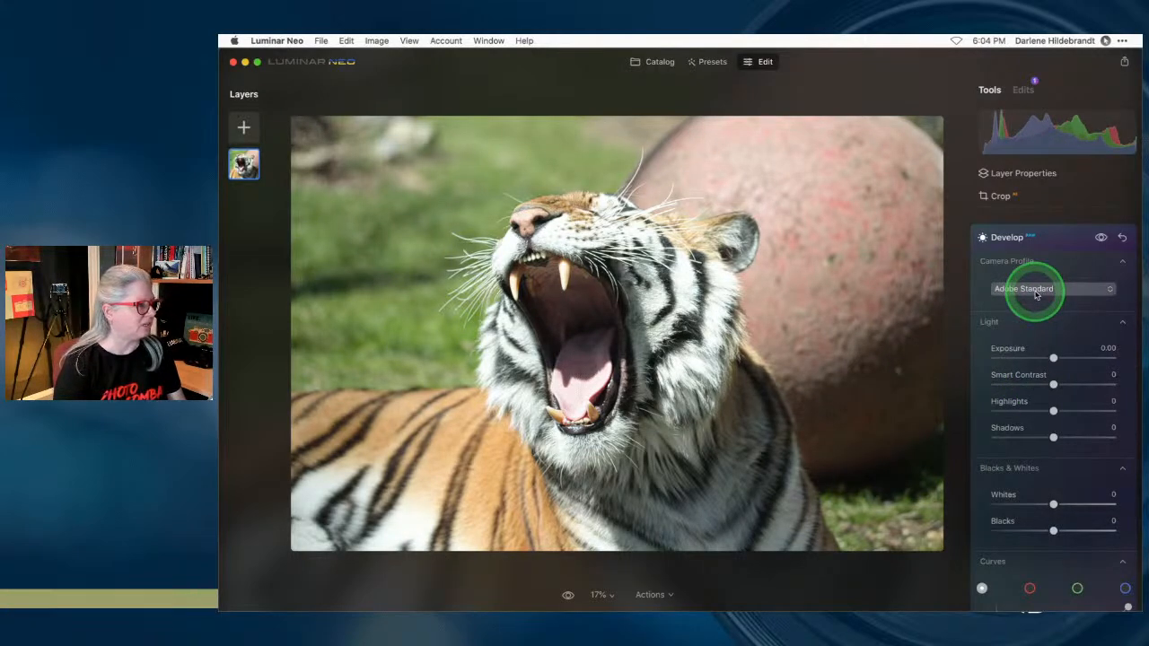
# - Set the photo's camera profile to Camera Neutral
pyautogui.click(1035, 289)
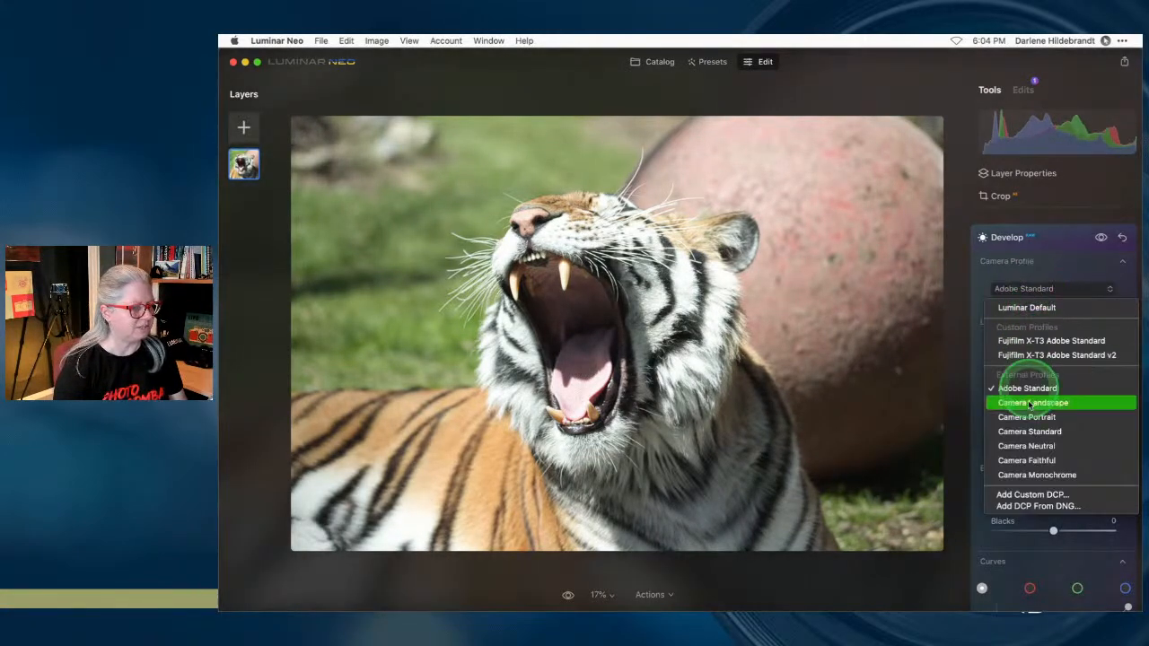
pyautogui.click(1031, 446)
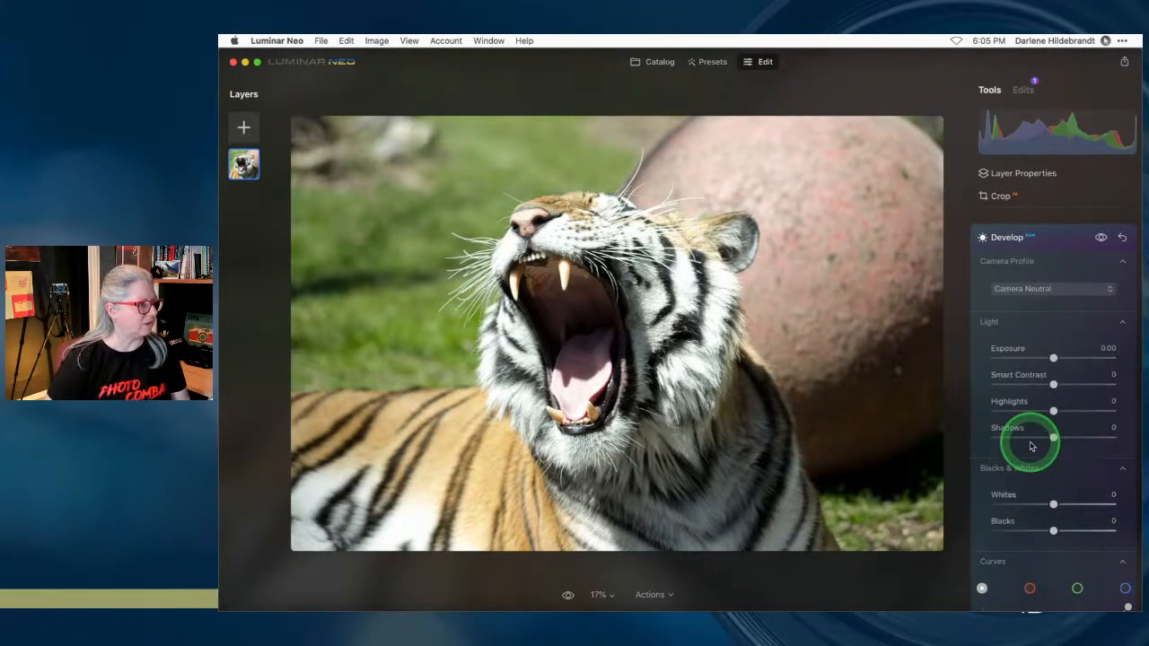
pyautogui.click(1020, 326)
# - Turn on the shadow and highlight clipping warnings for the tiger photo
pyautogui.scroll(-4, 1022, 327)
pyautogui.scroll(-2, 1022, 328)
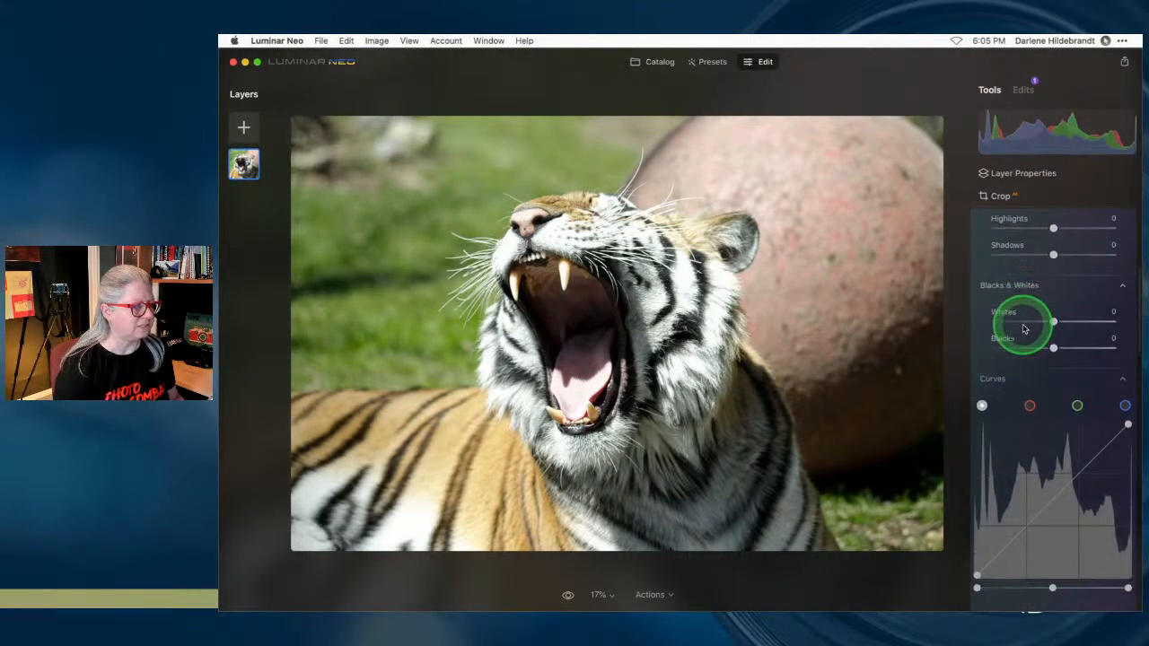
pyautogui.click(1010, 513)
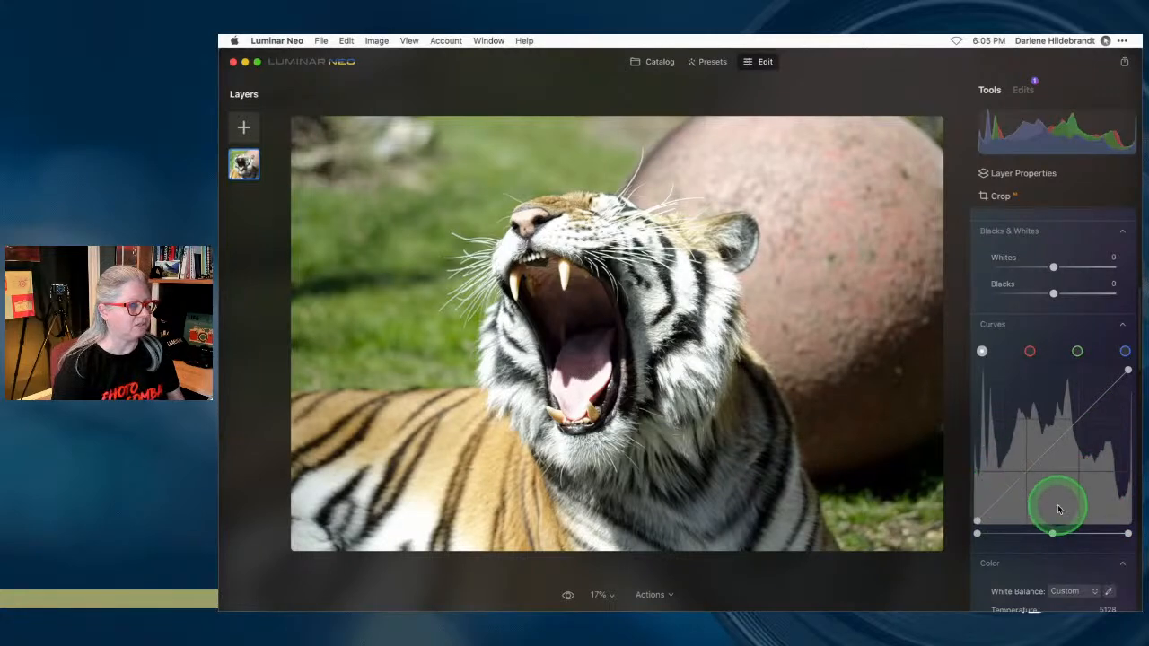
pyautogui.click(1029, 497)
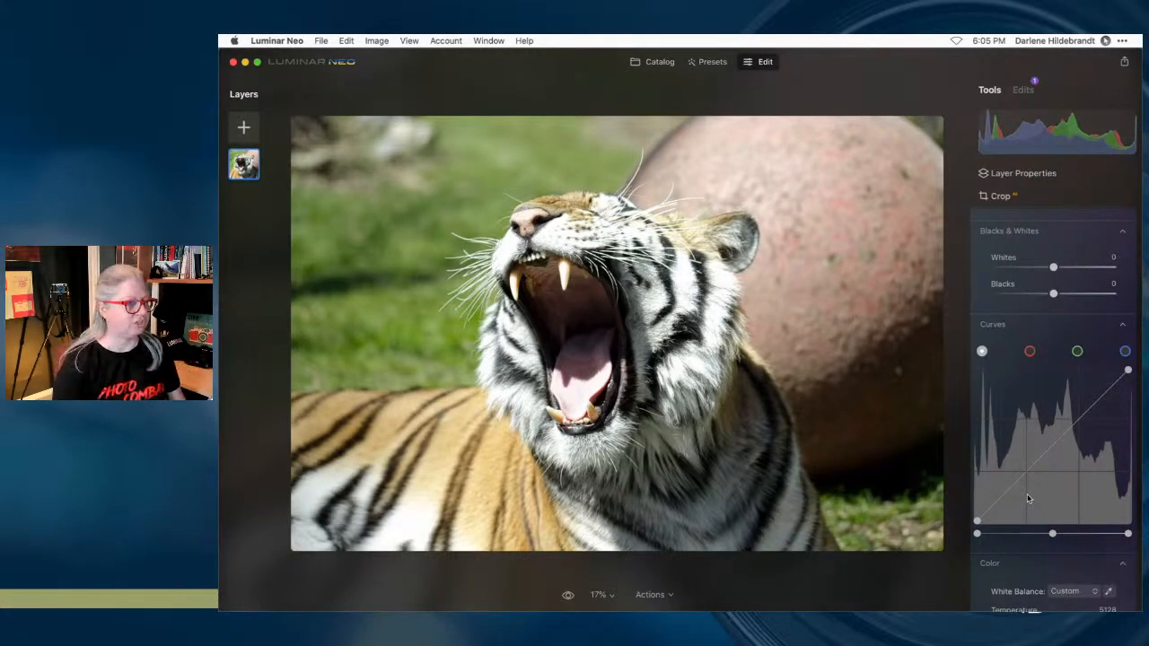
pyautogui.scroll(5, 1028, 499)
pyautogui.click(1029, 360)
pyautogui.click(1052, 334)
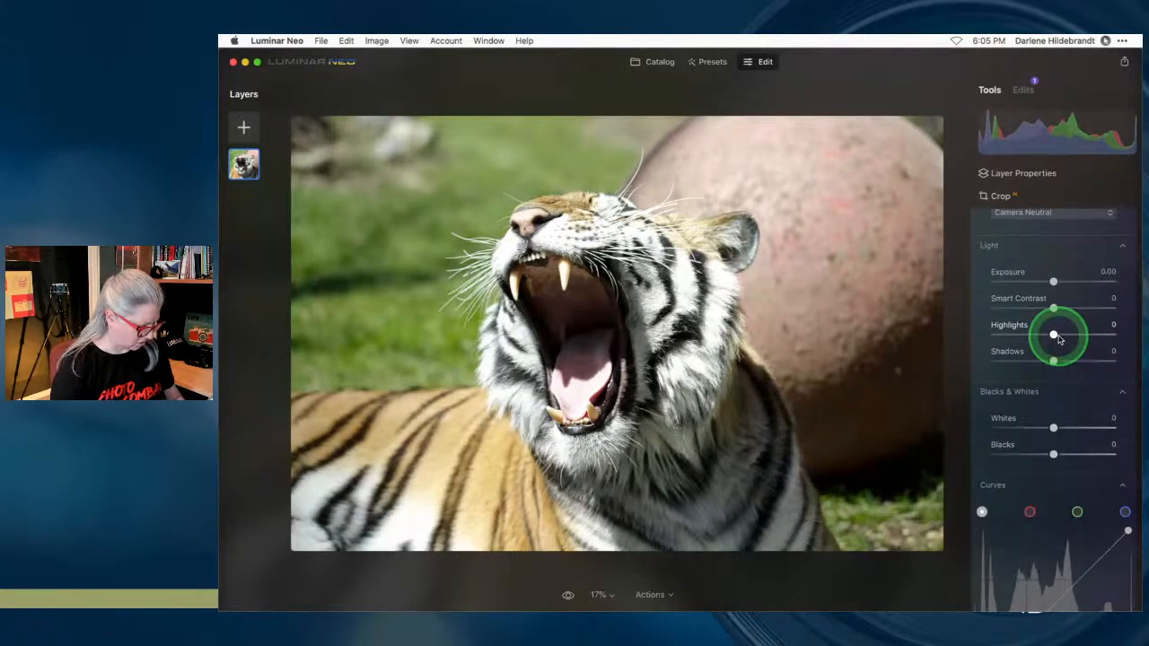
pyautogui.press('j')
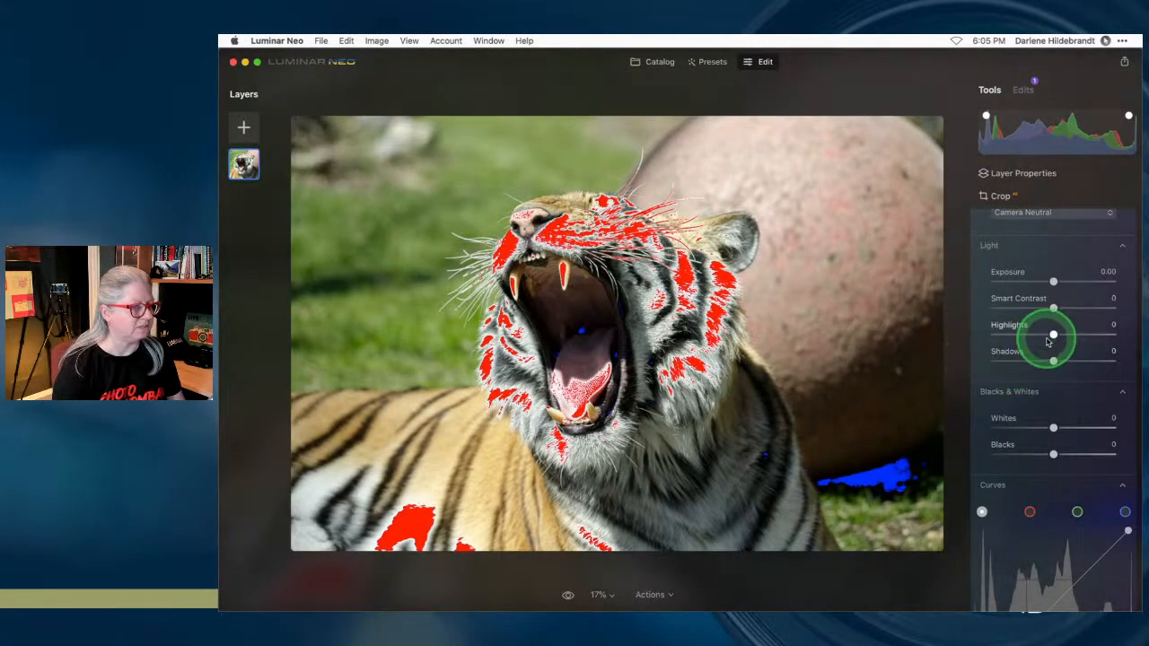
# - Recover the blown-out fur by setting Highlights to -99, Exposure to -0.25 and Shadows to 15 in the Light adjustments
pyautogui.moveTo(1053, 335); pyautogui.dragTo(1017, 334)
pyautogui.moveTo(1053, 281); pyautogui.dragTo(1051, 282)
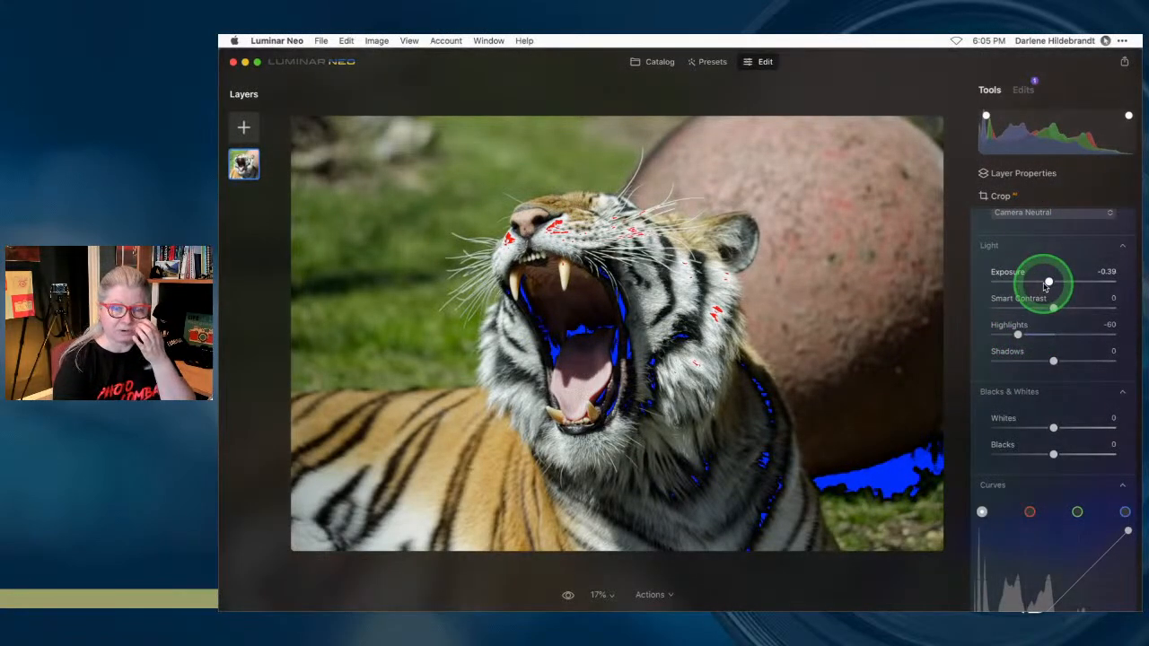
pyautogui.moveTo(1017, 334); pyautogui.dragTo(985, 334)
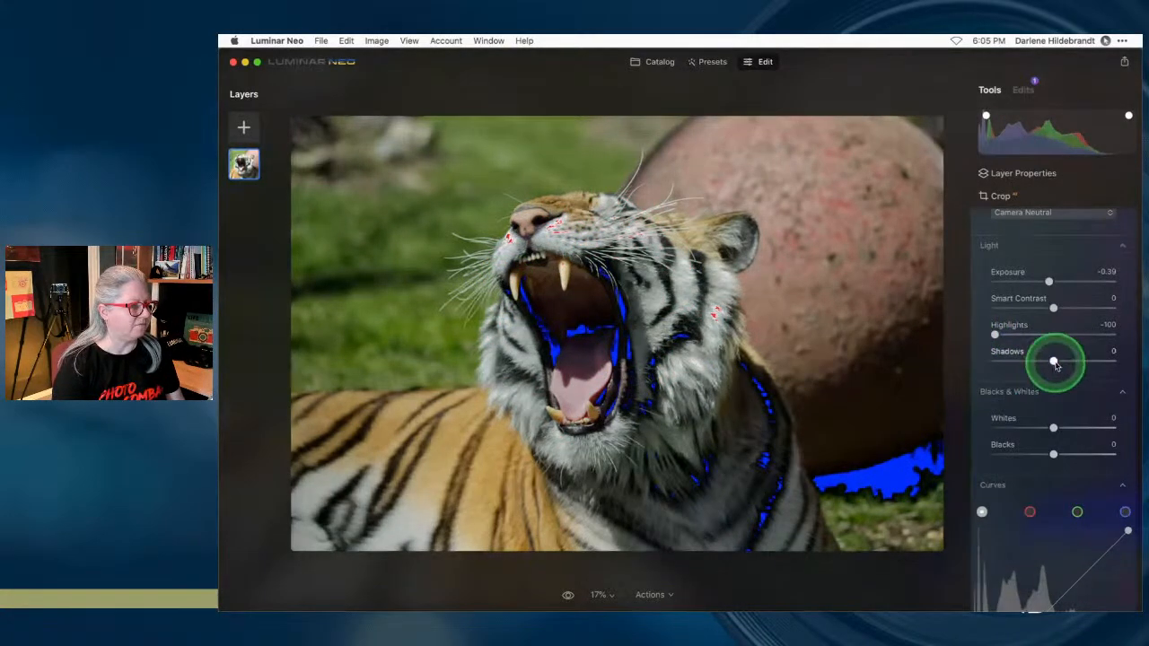
pyautogui.moveTo(1053, 360); pyautogui.dragTo(1063, 360)
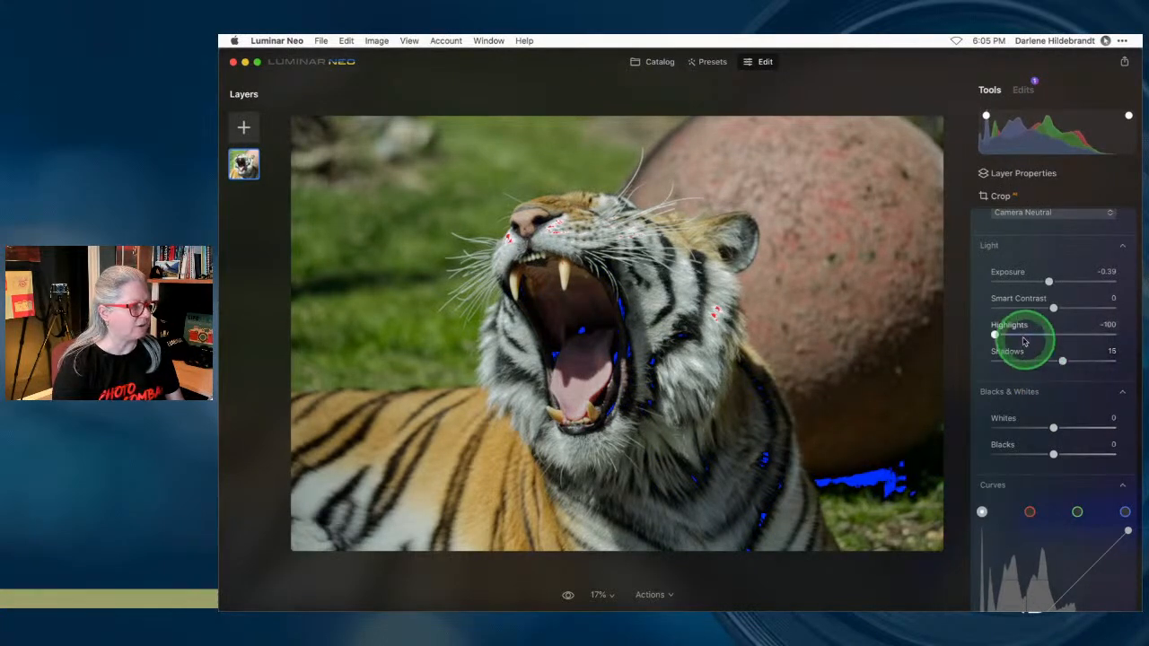
pyautogui.moveTo(995, 335); pyautogui.dragTo(995, 335)
pyautogui.moveTo(1046, 281); pyautogui.dragTo(1049, 282)
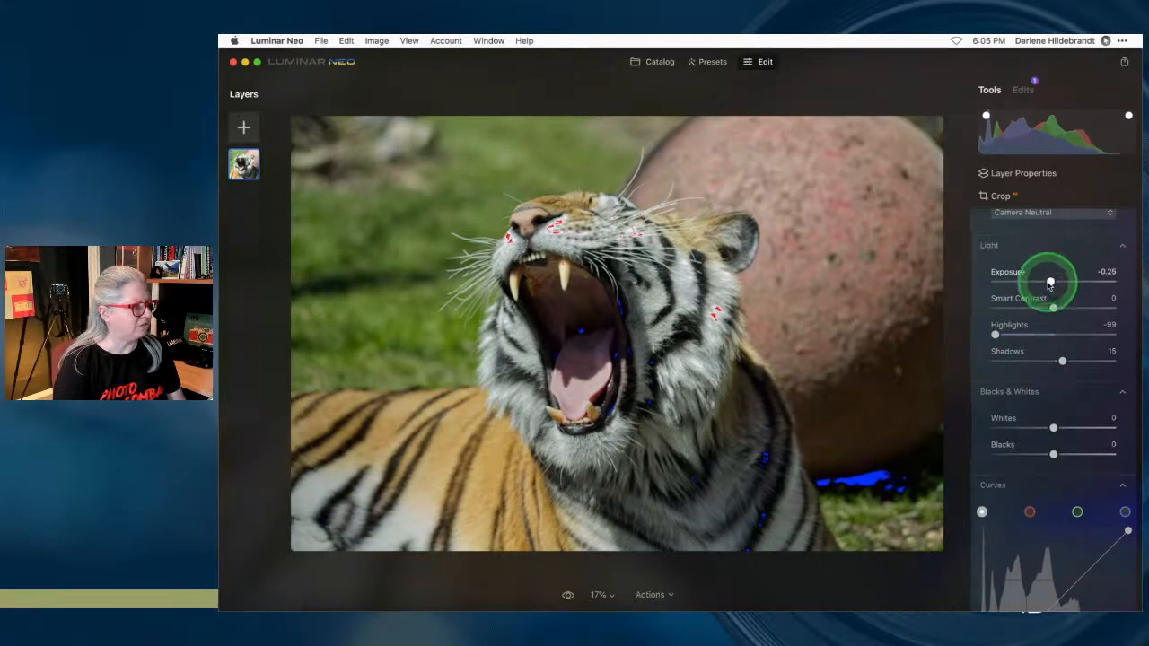
# - Set Blacks to -19 and Highlights to -81 in the Develop tool, toggling the clipping warnings to judge the effect
pyautogui.moveTo(1053, 455); pyautogui.dragTo(1037, 455)
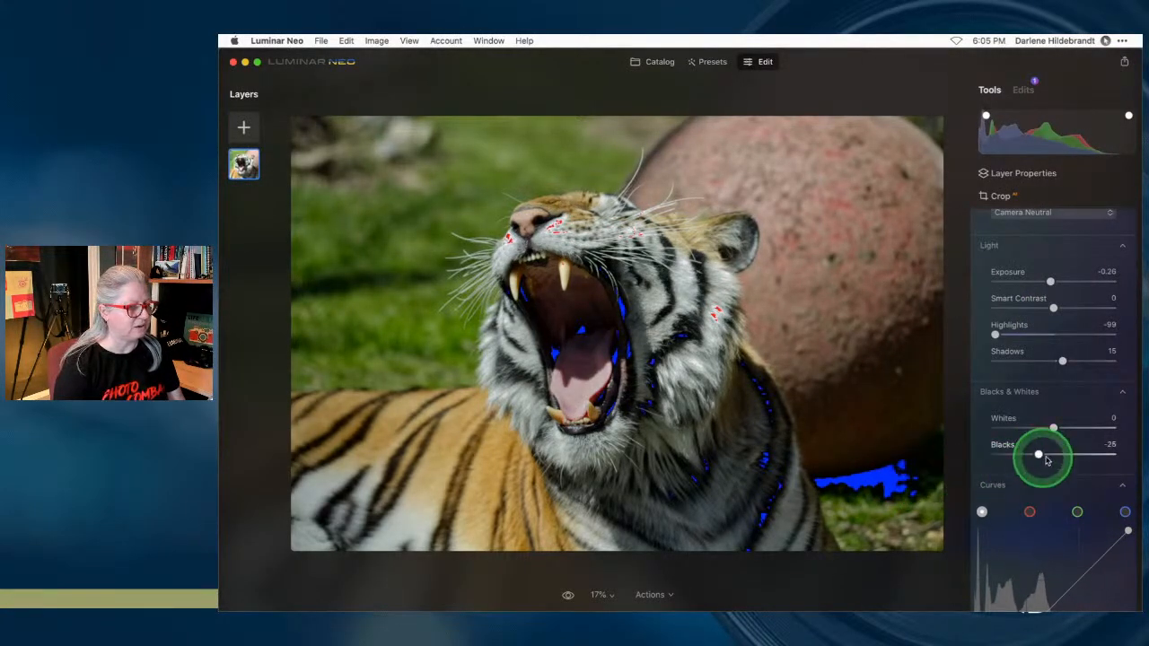
pyautogui.moveTo(1037, 457); pyautogui.dragTo(991, 455)
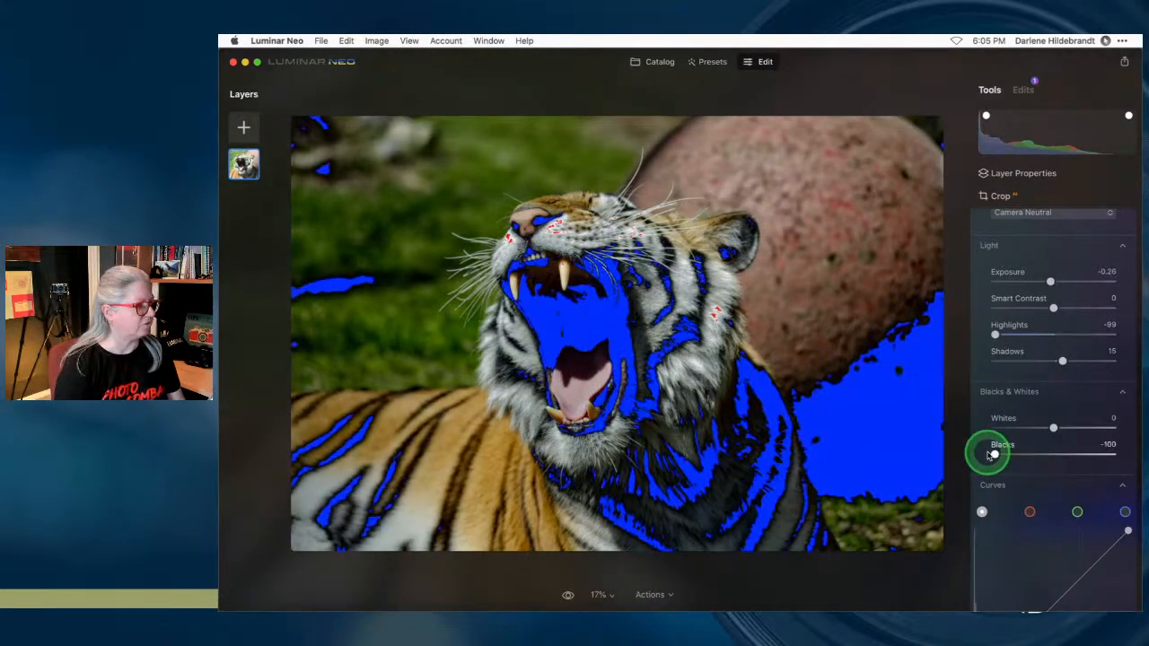
pyautogui.press('j')
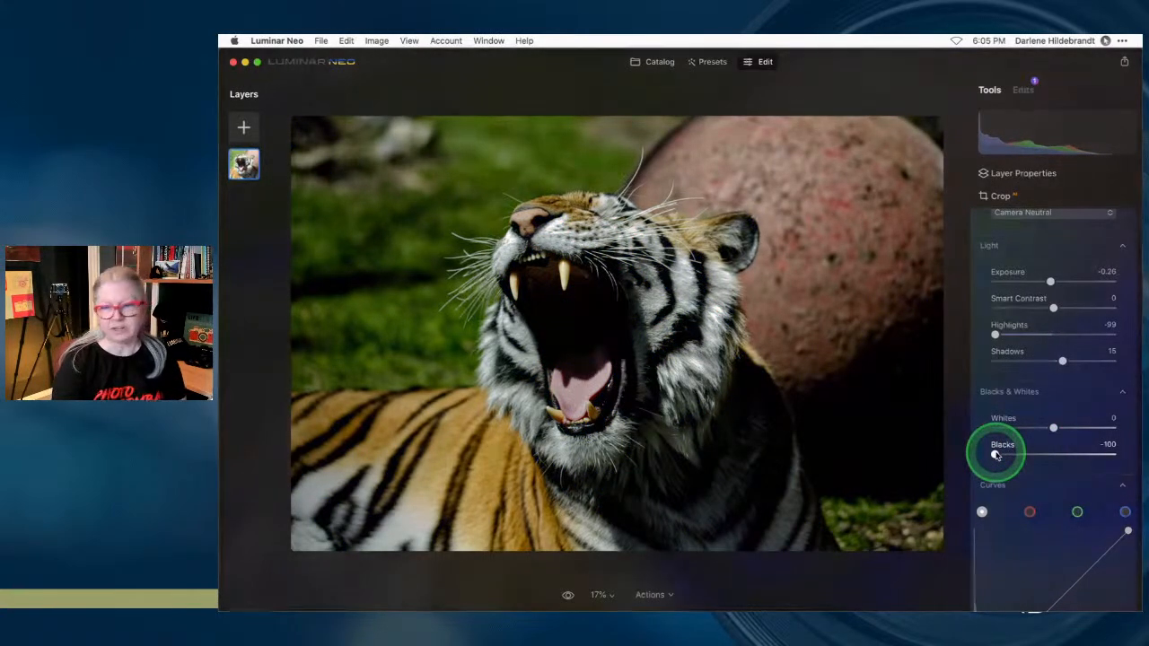
pyautogui.moveTo(1004, 458); pyautogui.dragTo(1048, 454)
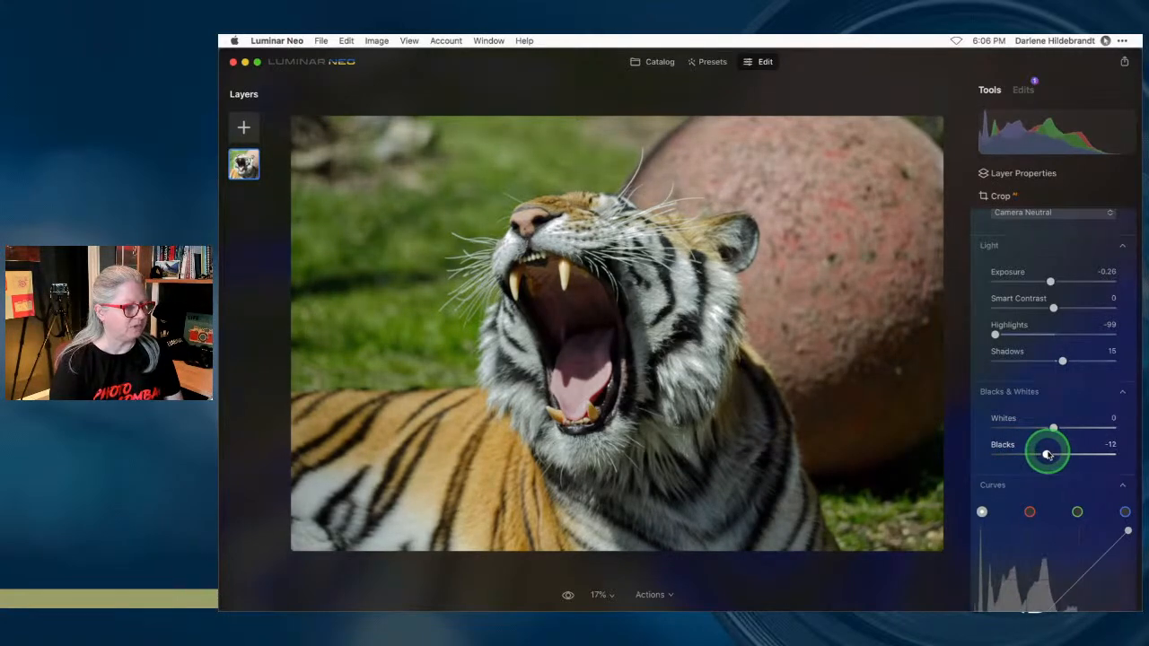
pyautogui.press('j')
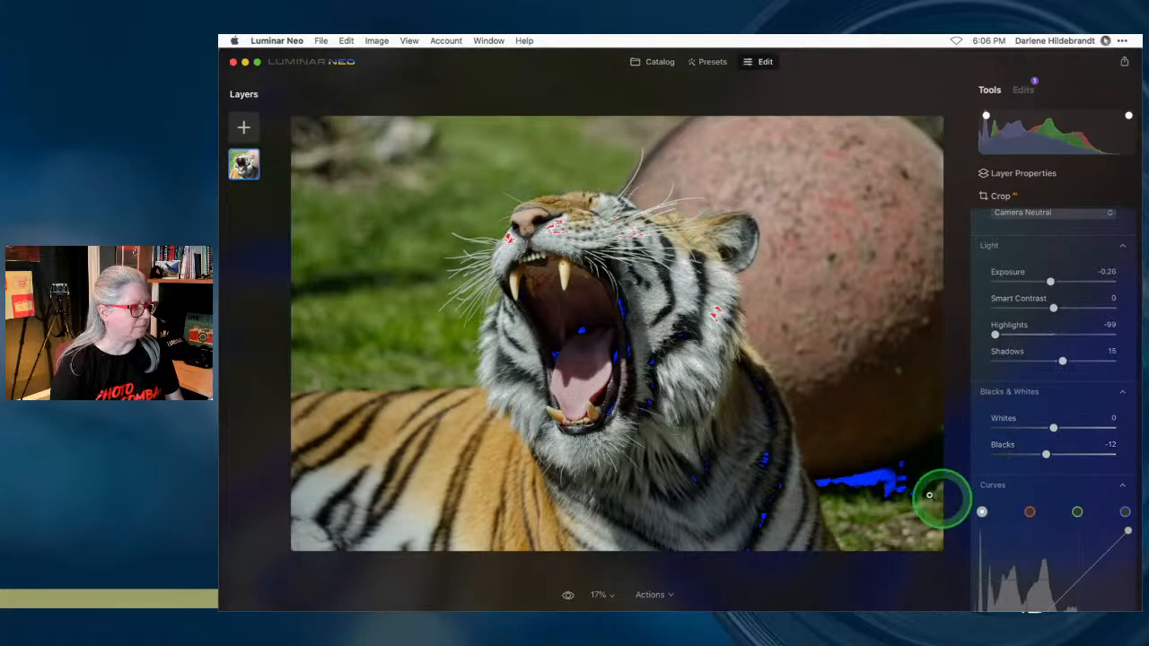
pyautogui.moveTo(1047, 457); pyautogui.dragTo(1042, 456)
pyautogui.moveTo(995, 334); pyautogui.dragTo(993, 334)
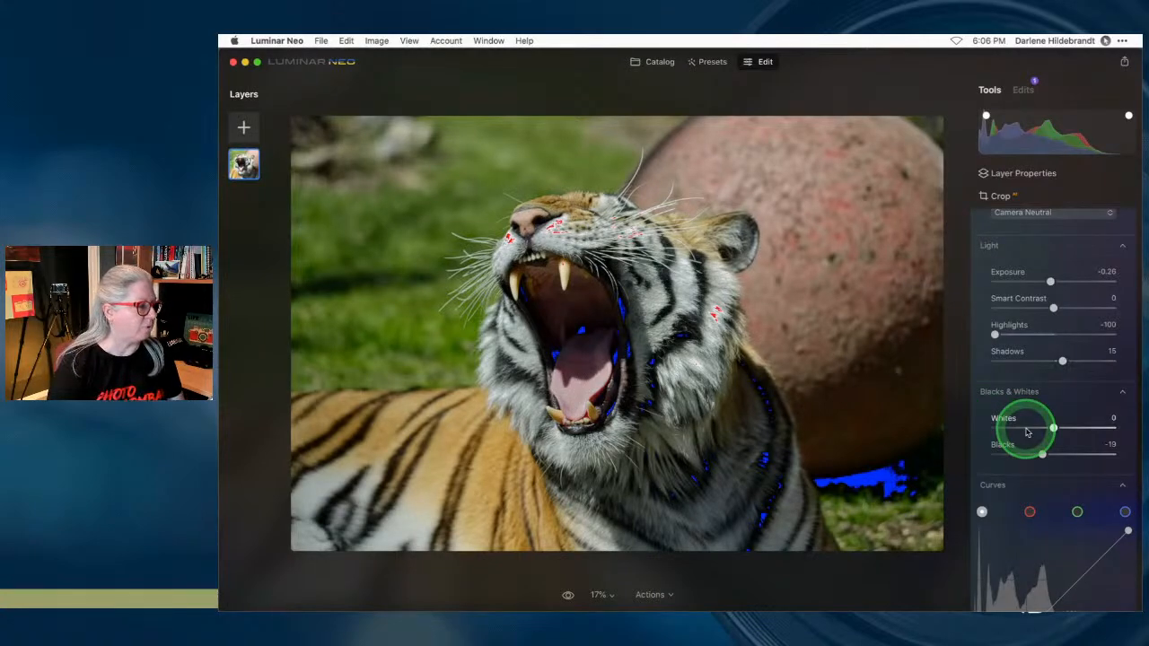
pyautogui.moveTo(1006, 335)
pyautogui.mouseDown()
pyautogui.moveTo(1039, 331)
pyautogui.moveTo(1004, 335)
pyautogui.mouseUp()
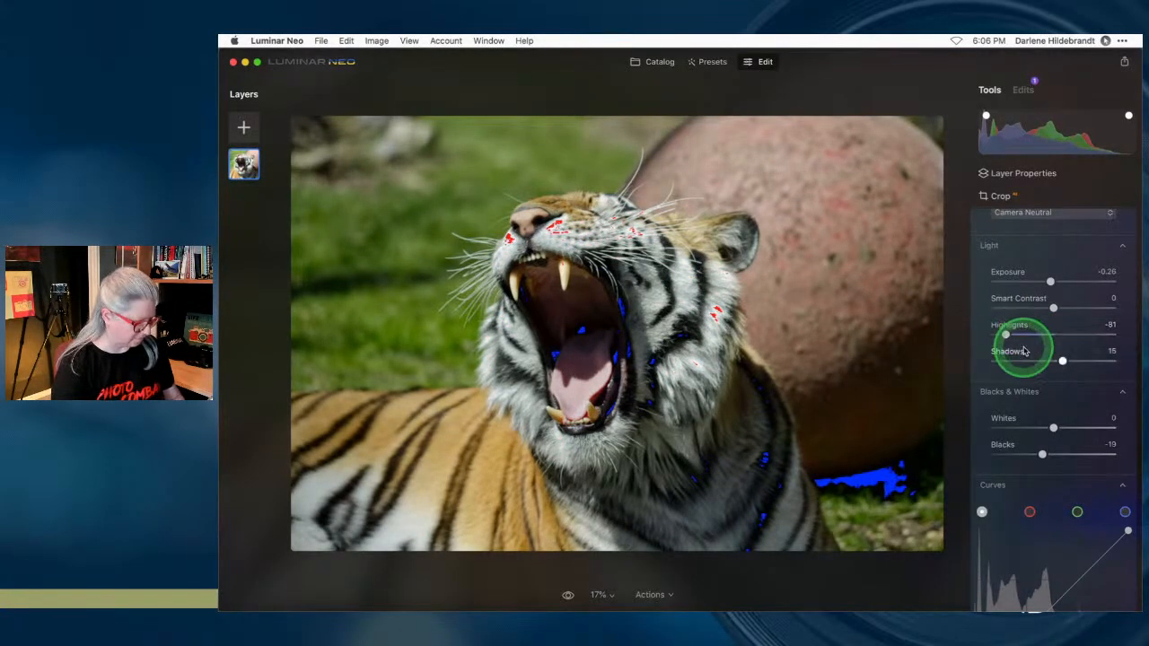
# - Enable Auto Fix Chromatic Aberrations and Auto Defringe in the Develop tool's Optics settings
pyautogui.scroll(-5, 1049, 416)
pyautogui.scroll(-8, 1051, 422)
pyautogui.scroll(-5, 1051, 422)
pyautogui.click(1031, 350)
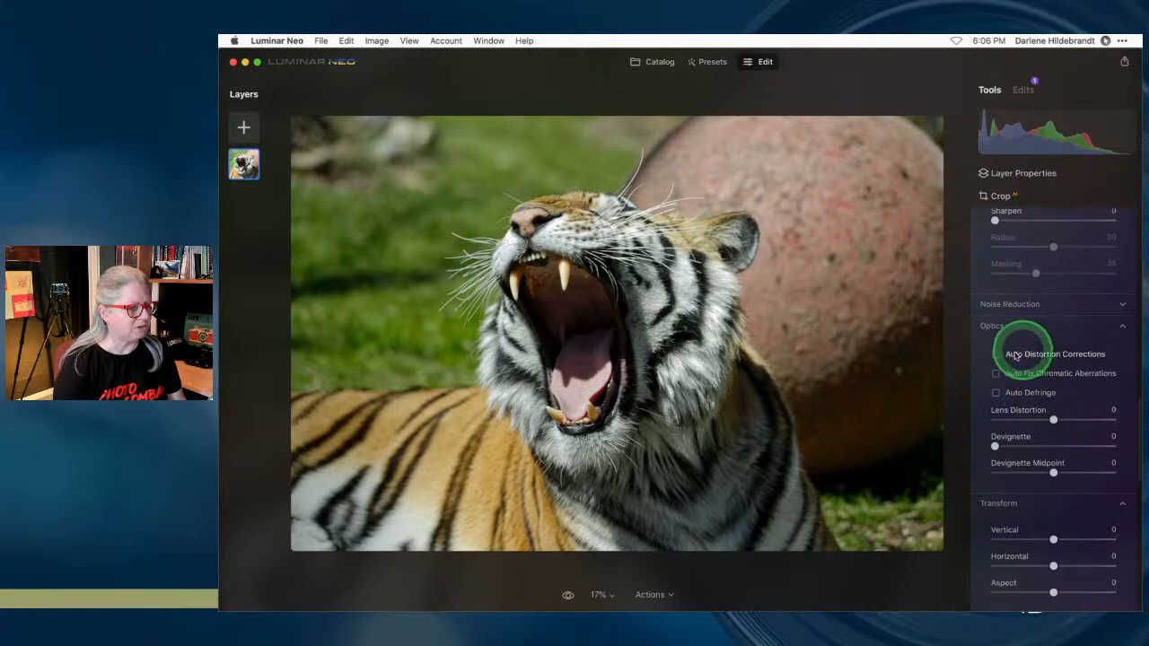
pyautogui.scroll(-3, 1013, 410)
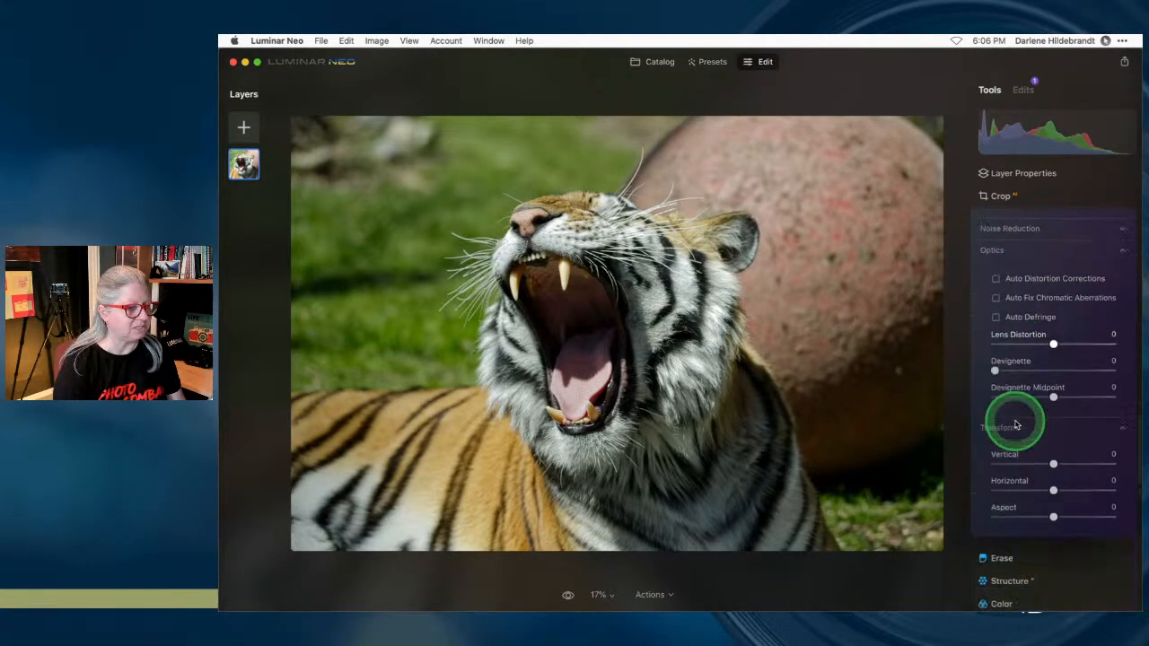
pyautogui.scroll(8, 1014, 417)
pyautogui.scroll(5, 1017, 425)
pyautogui.scroll(-8, 1018, 424)
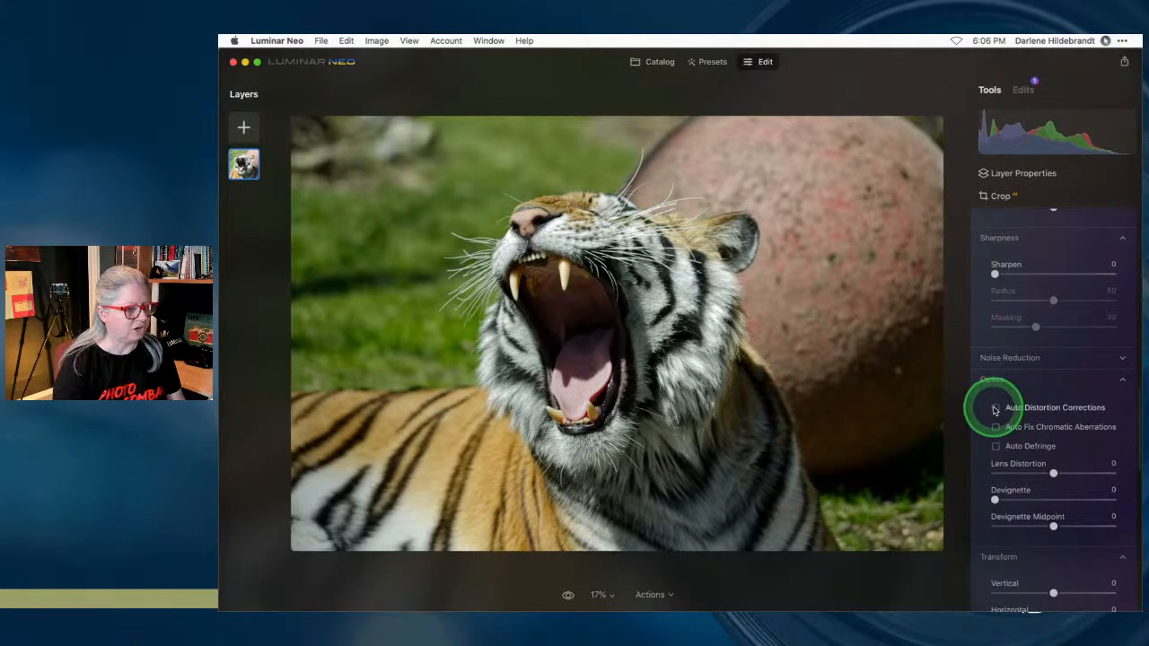
pyautogui.click(995, 447)
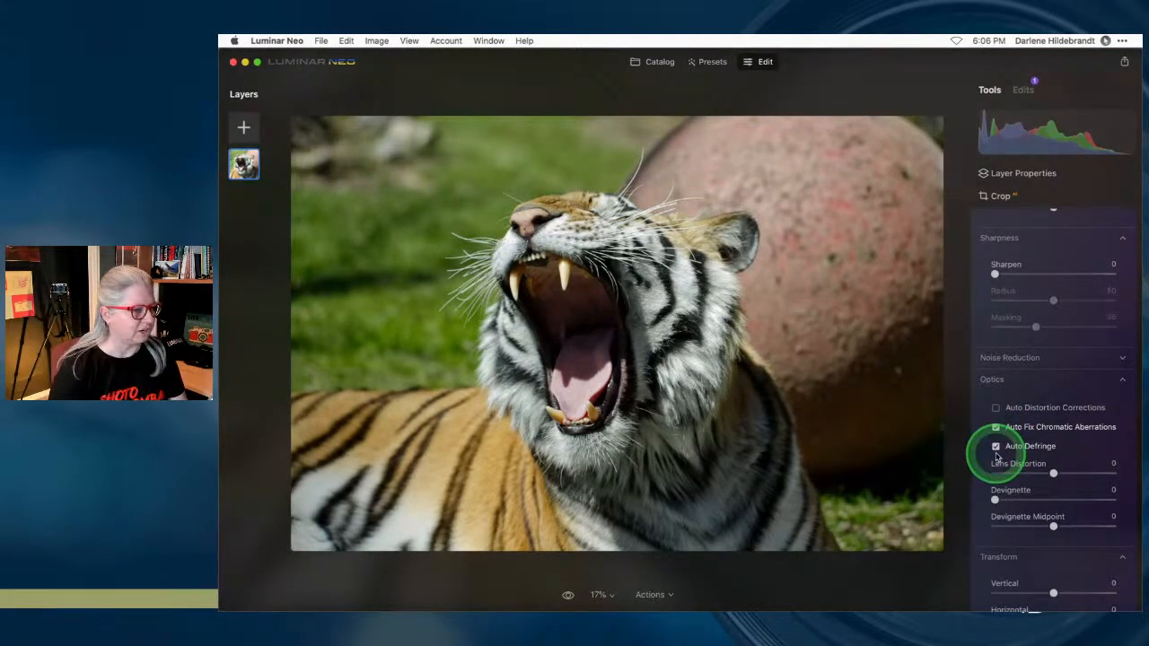
# - Sharpen the tiger photo with Sharpen at 24 and Masking at 53
pyautogui.moveTo(996, 274); pyautogui.dragTo(1026, 273)
pyautogui.moveTo(1035, 327); pyautogui.dragTo(1058, 328)
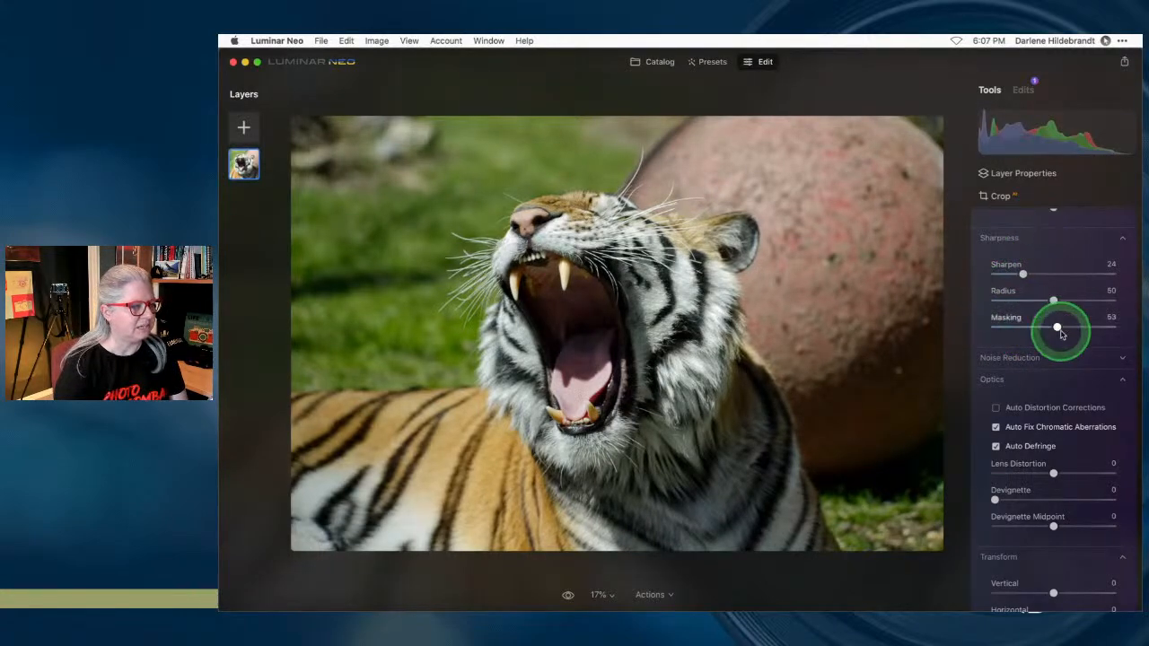
pyautogui.scroll(3, 1047, 341)
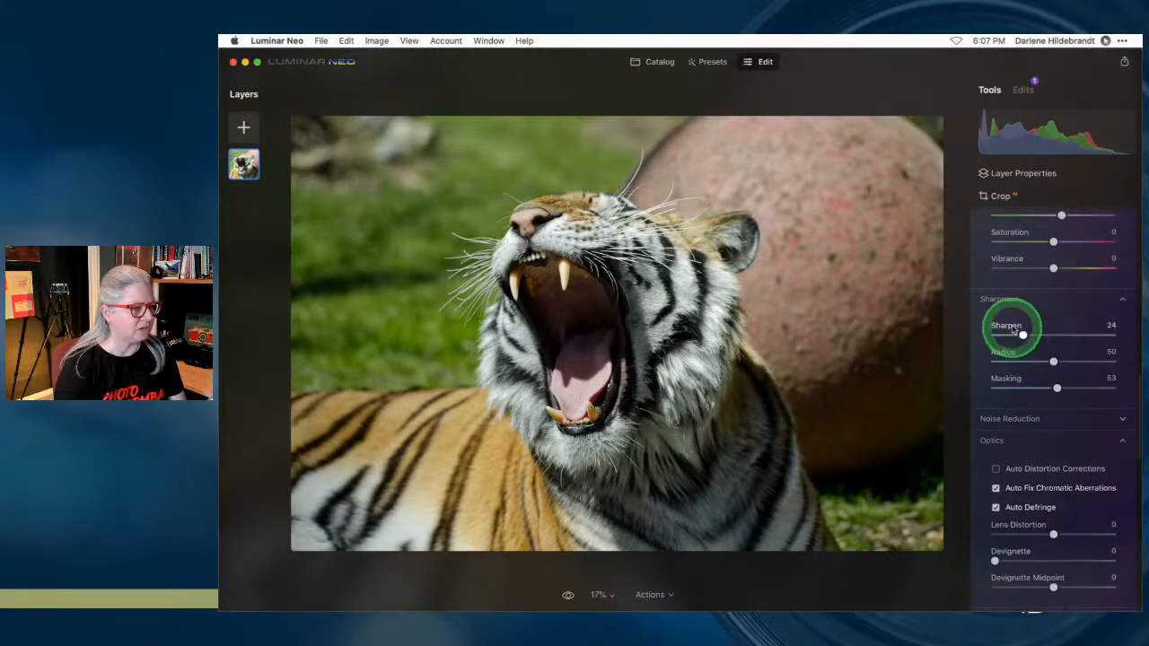
# - Try a Tint of 30 and the Daylight white balance preset, and return the white balance to As Shot
pyautogui.scroll(10, 1034, 388)
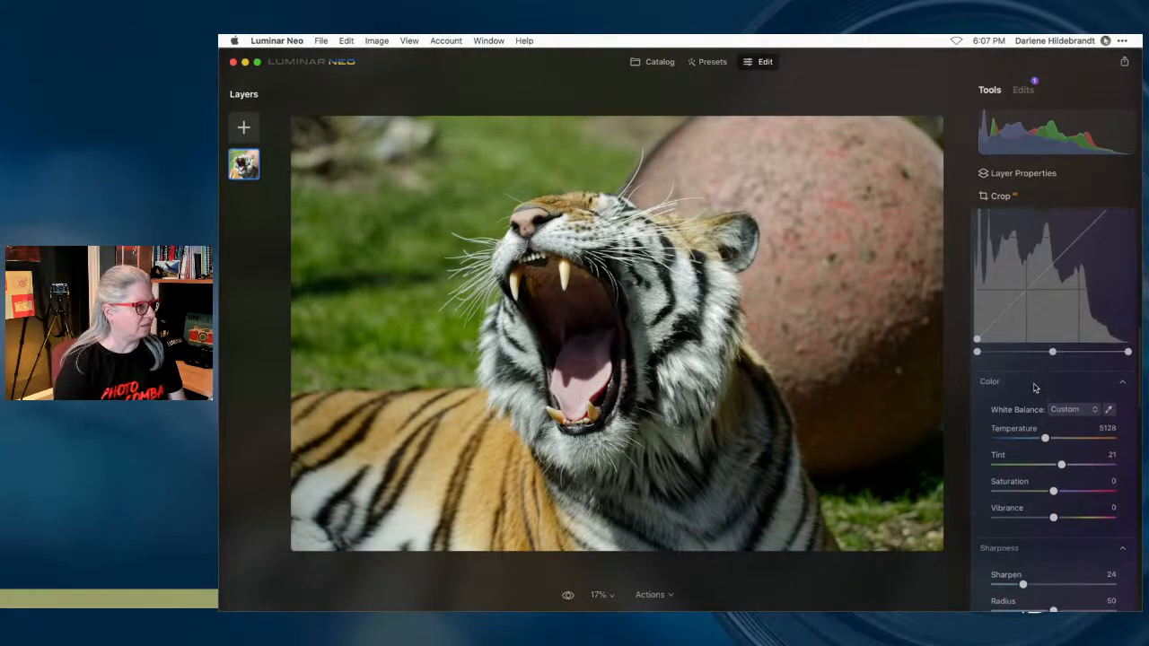
pyautogui.scroll(-2, 1034, 388)
pyautogui.click(1064, 400)
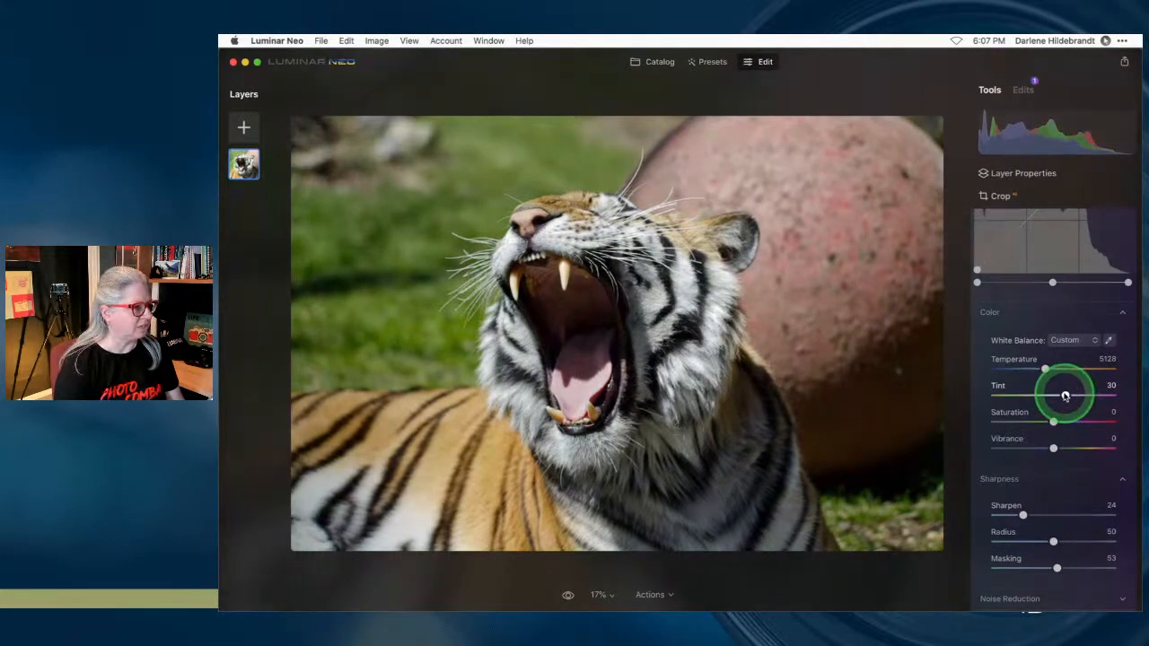
pyautogui.click(1071, 343)
pyautogui.moveTo(1071, 343); pyautogui.dragTo(1070, 380)
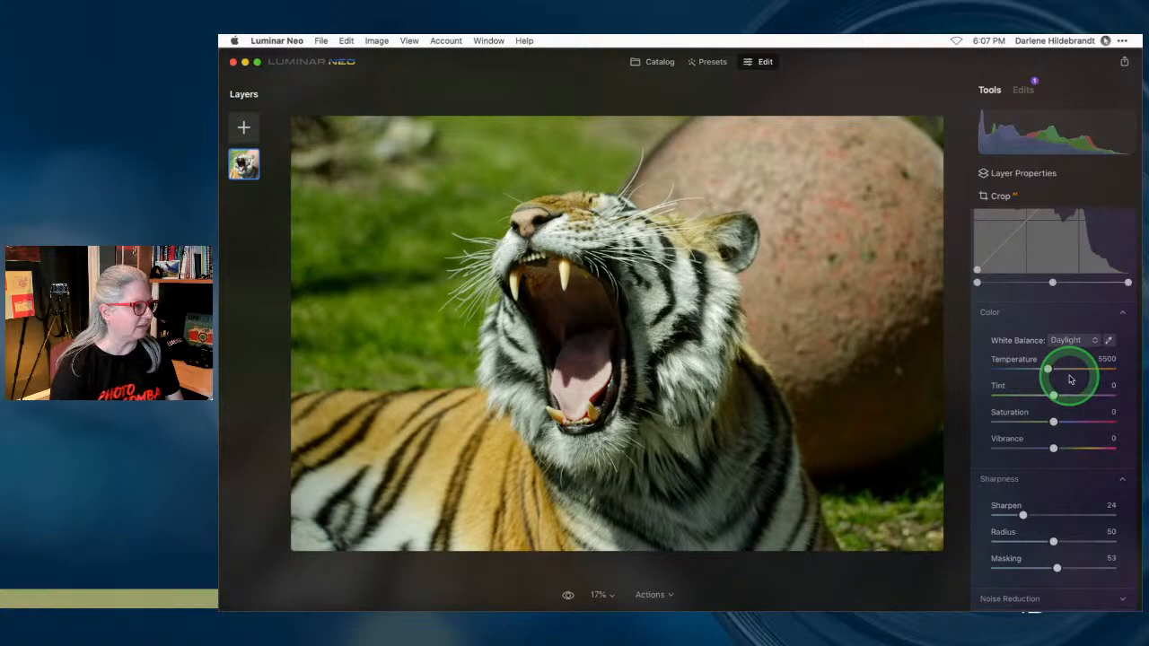
pyautogui.moveTo(1076, 342); pyautogui.dragTo(1066, 364)
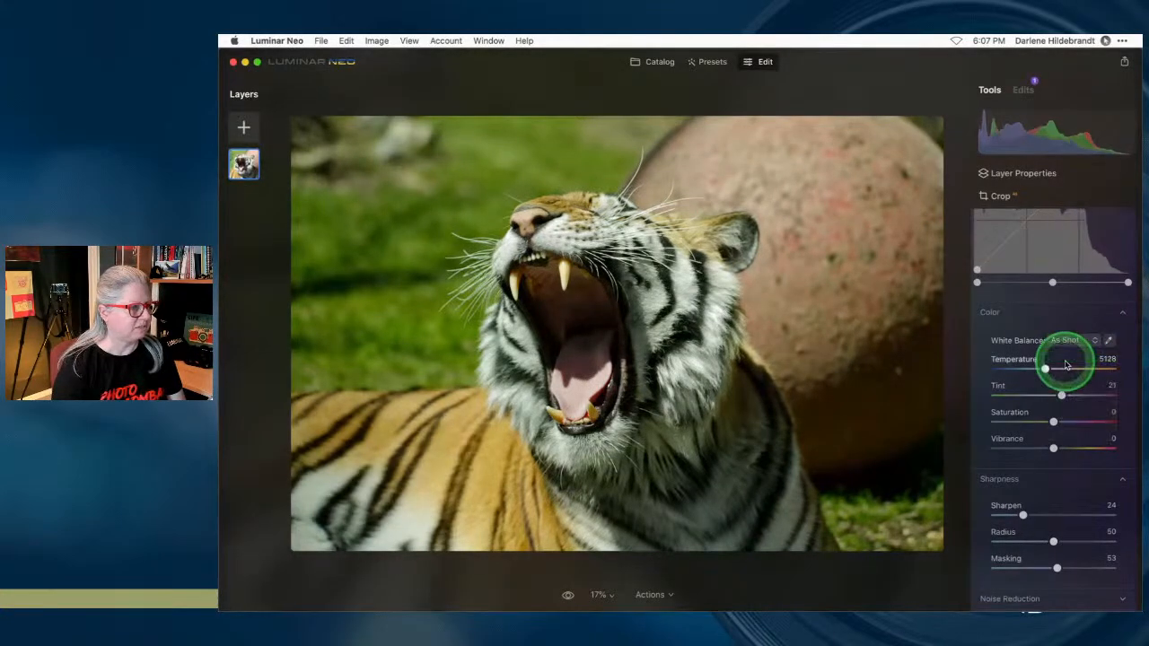
# - Sample the tiger's white fur as the neutral target for white balance, and fine-tune Temperature to 5490 and Tint to 26
pyautogui.click(1109, 342)
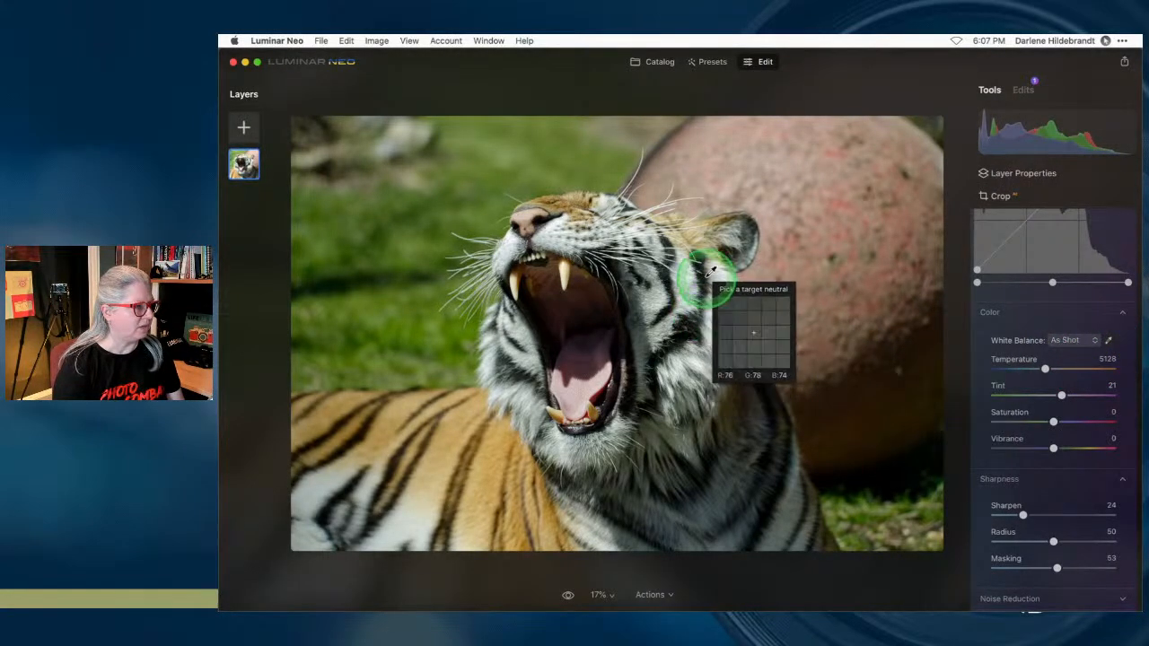
pyautogui.click(549, 234)
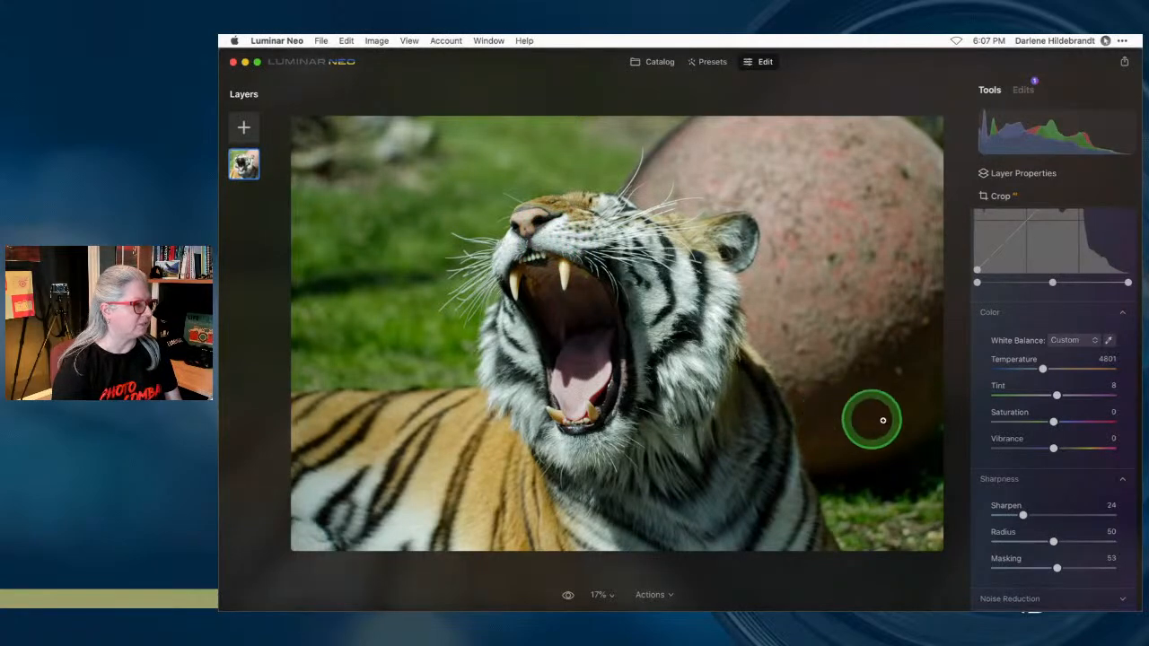
pyautogui.click(1108, 340)
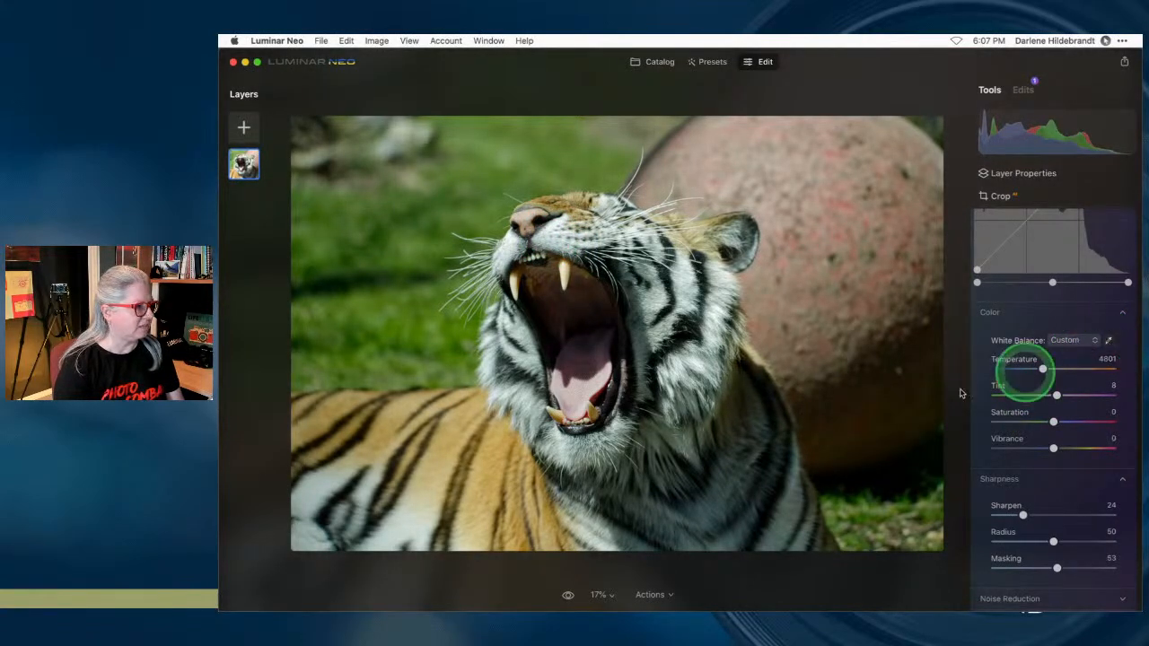
pyautogui.click(595, 443)
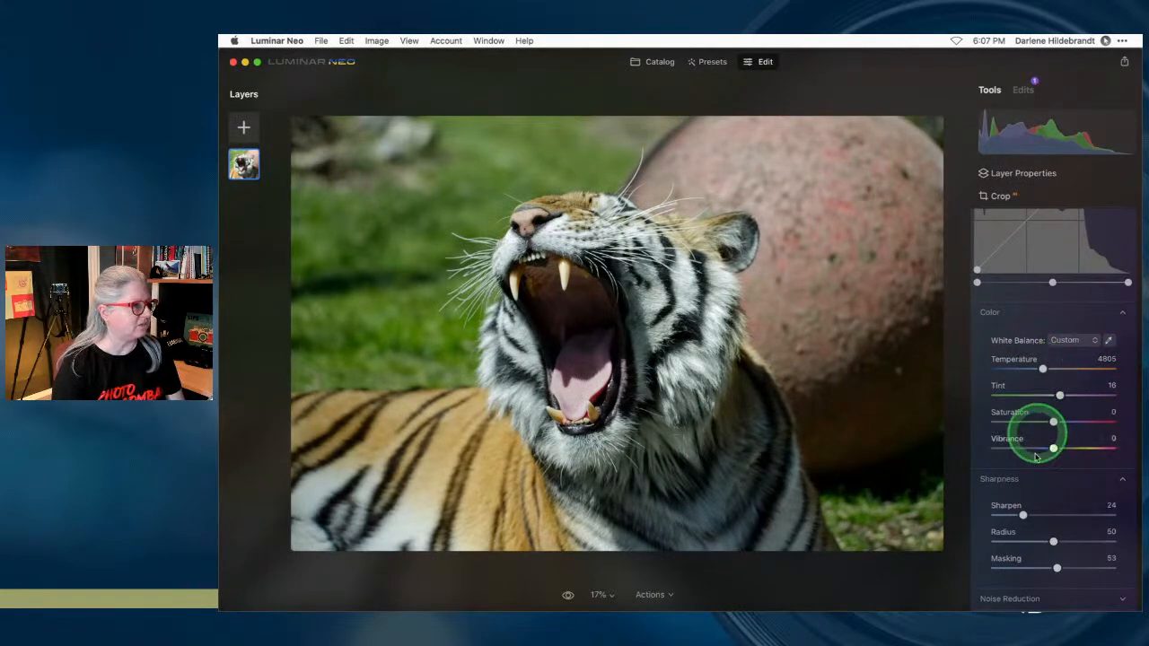
pyautogui.moveTo(1043, 369); pyautogui.dragTo(1050, 368)
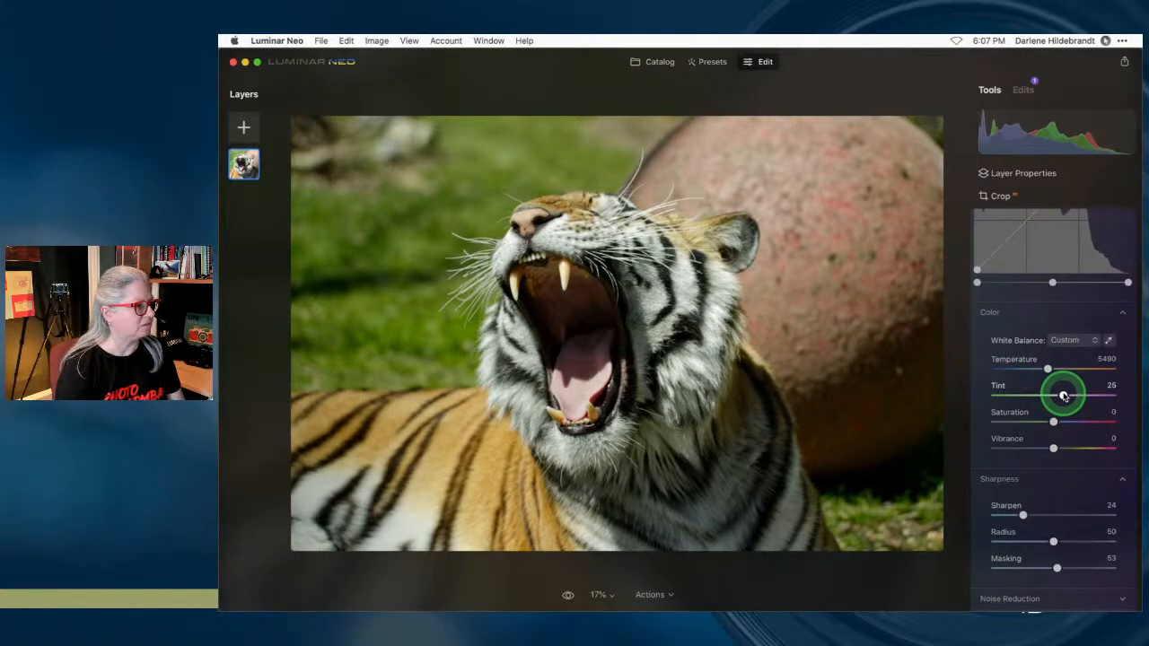
pyautogui.moveTo(1064, 396); pyautogui.dragTo(1065, 395)
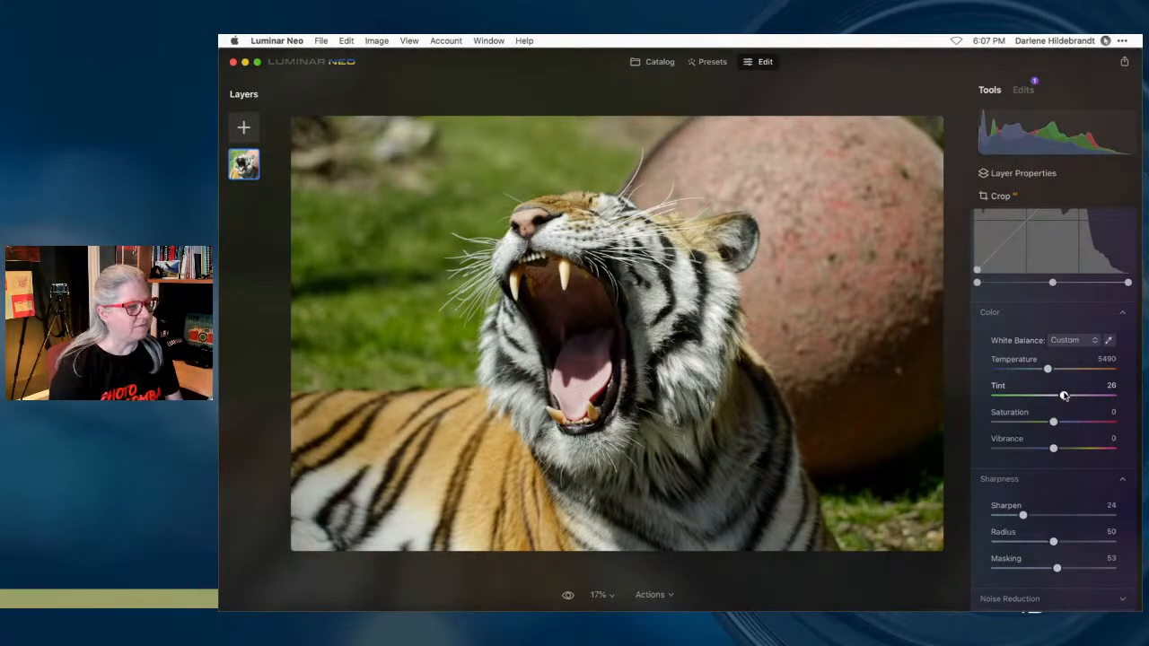
# - Close the Develop tool and set Remove Color Cast to 15 in the Color tool
pyautogui.scroll(10, 1065, 396)
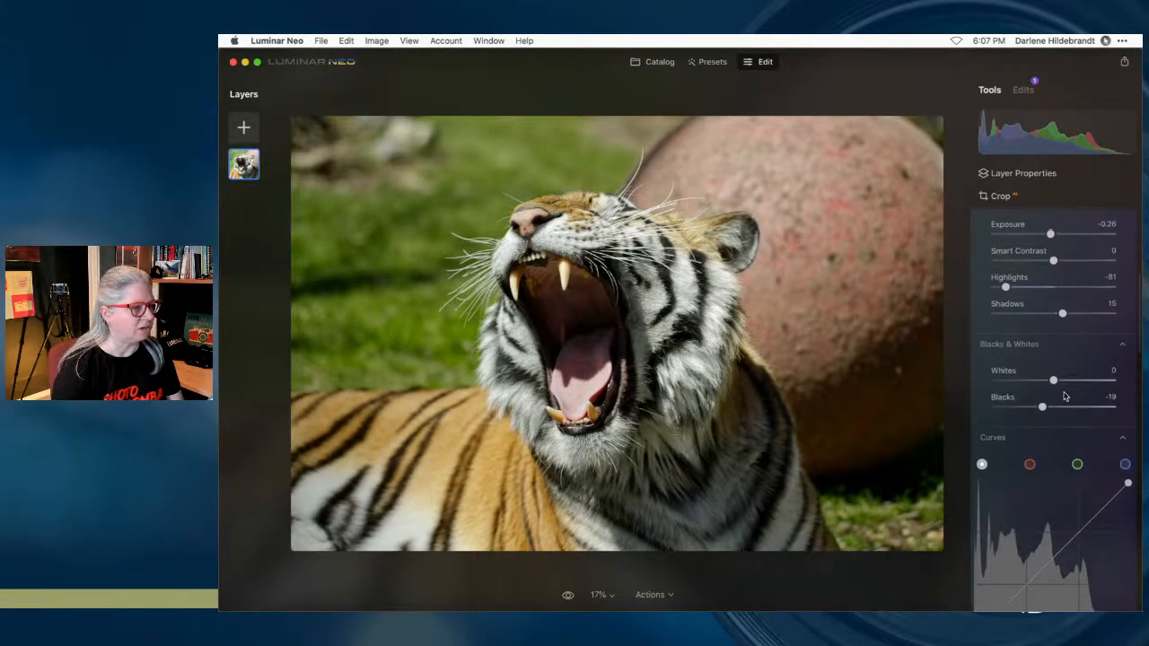
pyautogui.scroll(10, 1065, 396)
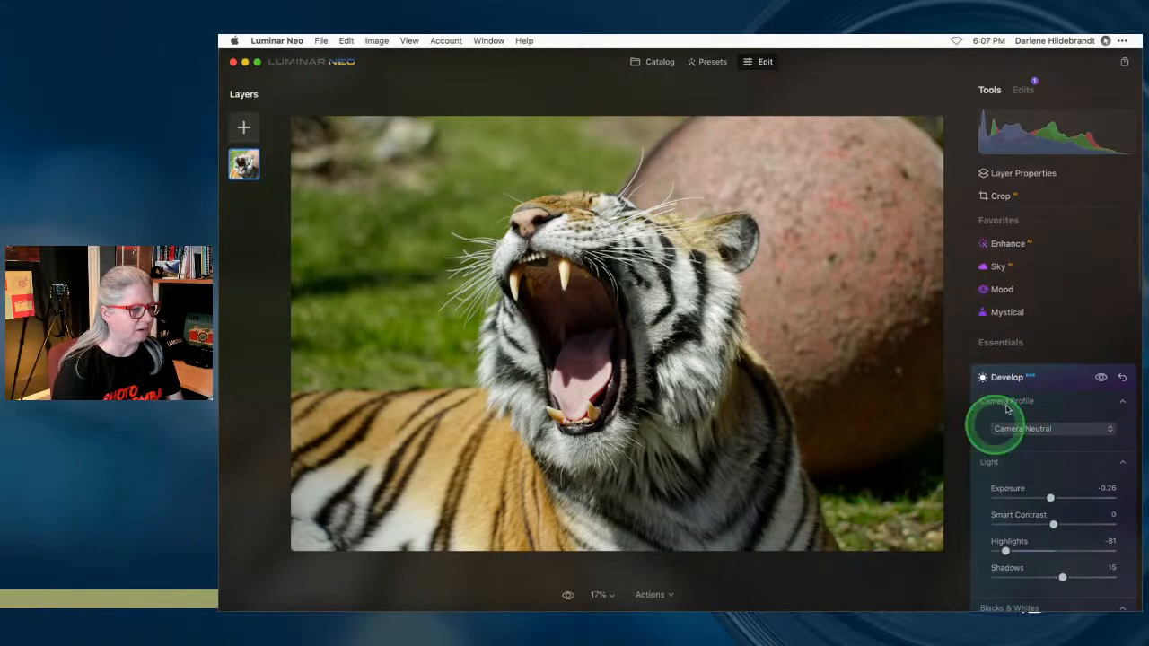
pyautogui.click(1058, 384)
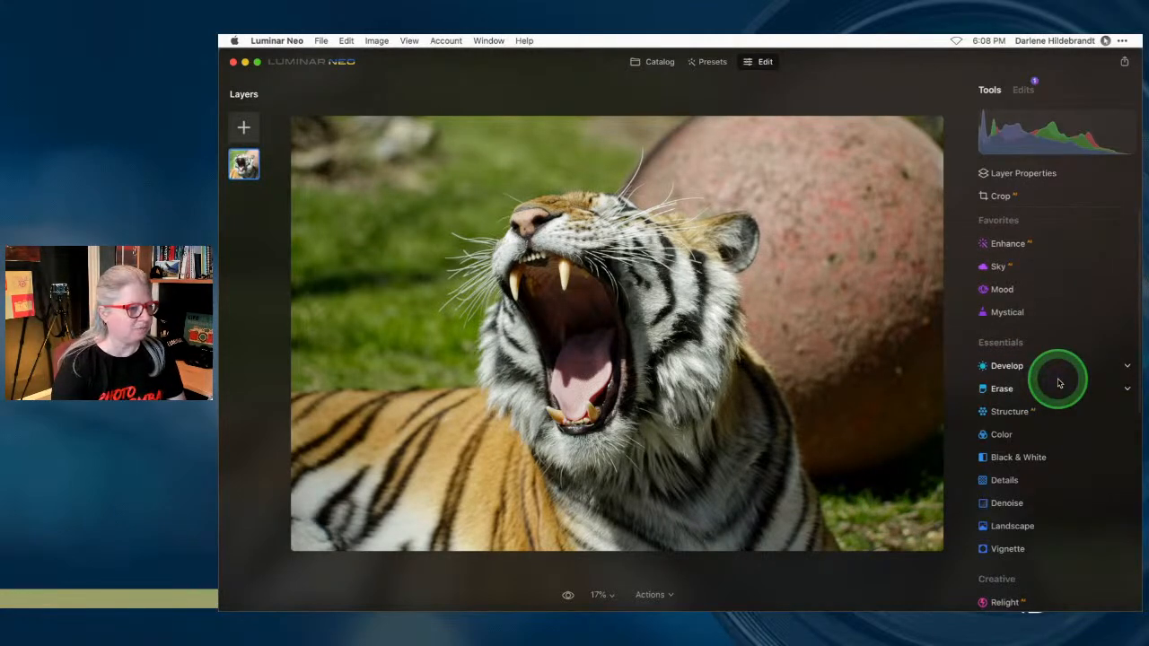
pyautogui.click(1034, 430)
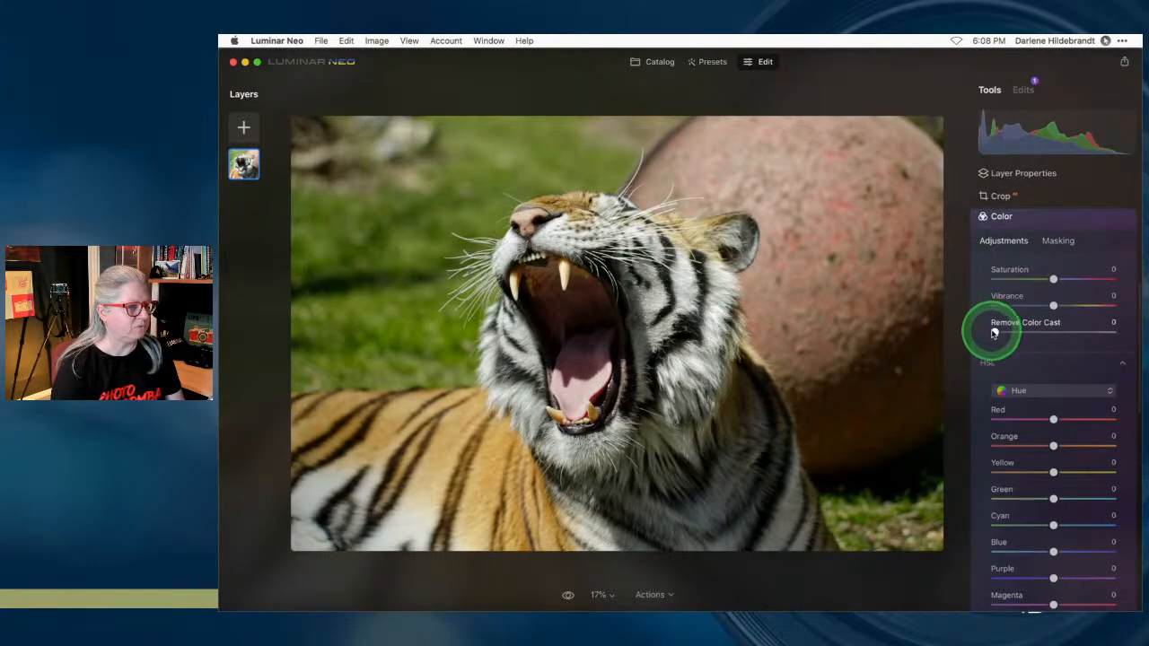
pyautogui.moveTo(994, 332); pyautogui.dragTo(691, 345)
pyautogui.moveTo(704, 388); pyautogui.dragTo(1014, 333)
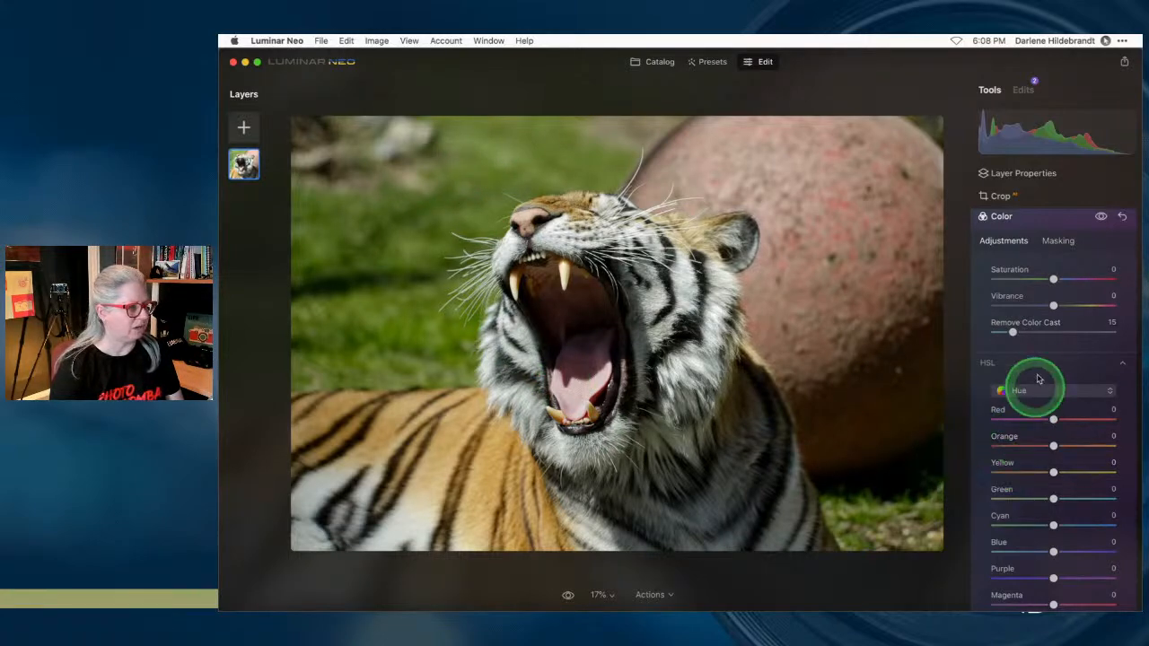
# - Darken the grass and the ball by setting the HSL Luminance of Green to -31 and Red to -29
pyautogui.scroll(-5, 1032, 382)
pyautogui.click(1038, 309)
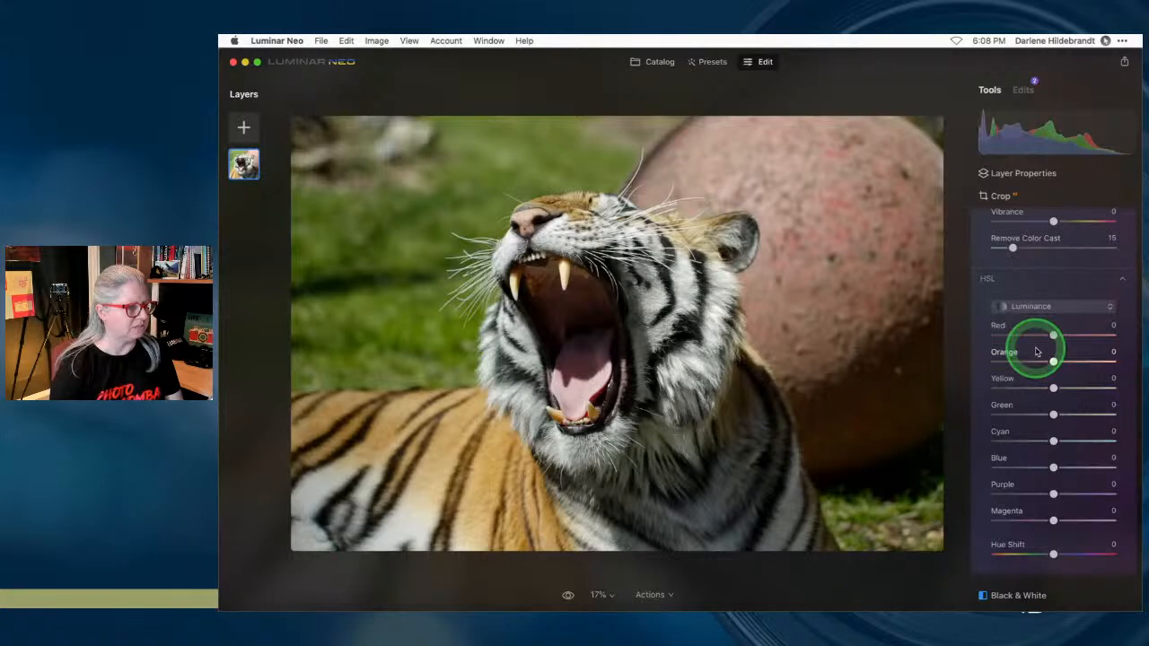
pyautogui.moveTo(1052, 414); pyautogui.dragTo(1035, 415)
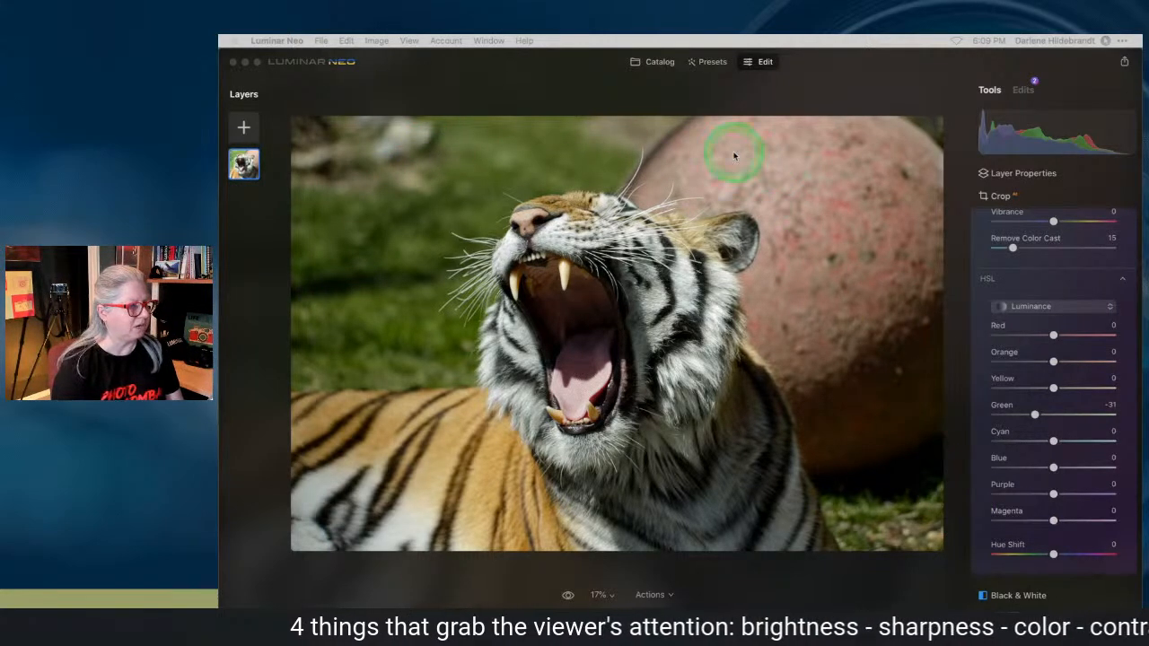
pyautogui.moveTo(1053, 335); pyautogui.dragTo(940, 328)
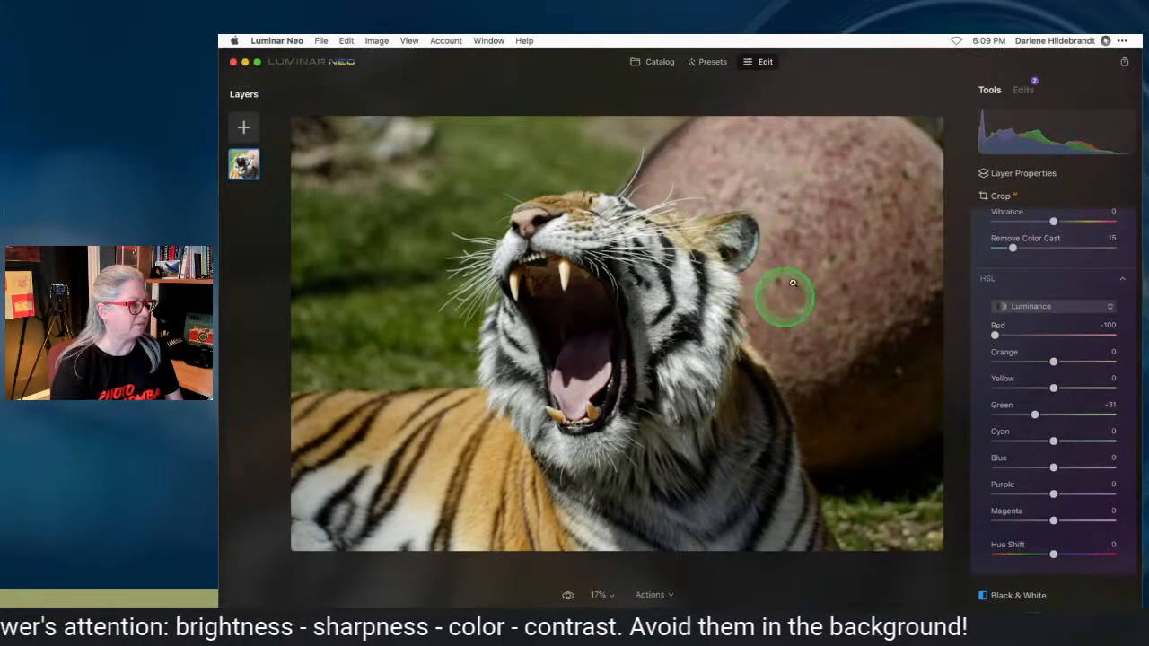
pyautogui.moveTo(995, 335); pyautogui.dragTo(1000, 363)
pyautogui.doubleClick(999, 363)
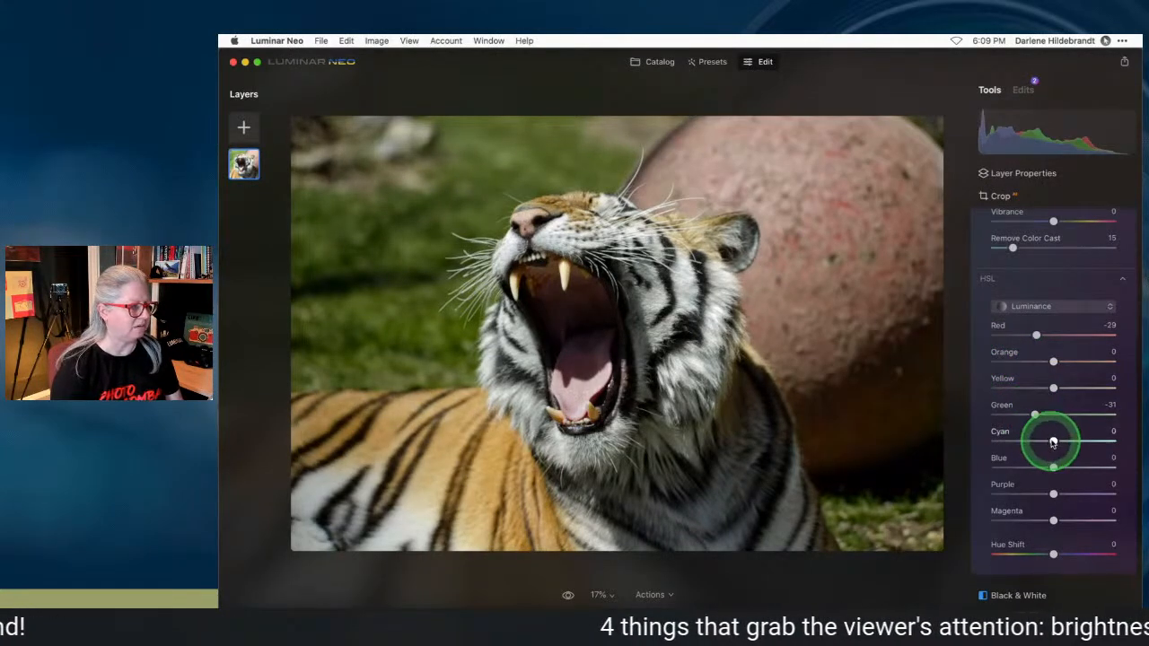
# - Set the HSL Luminance of Green to -55, Cyan to 35 and Blue to 32, and close the Color tool
pyautogui.moveTo(1037, 421); pyautogui.dragTo(1111, 468)
pyautogui.moveTo(910, 466); pyautogui.dragTo(1074, 468)
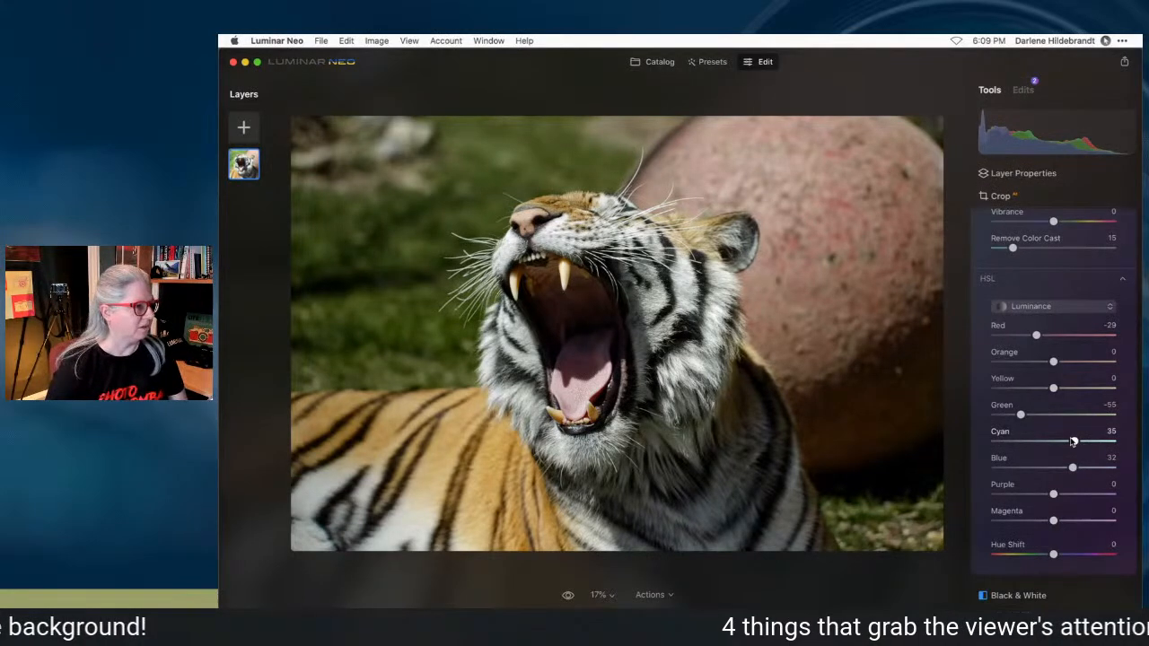
pyautogui.scroll(5, 1055, 440)
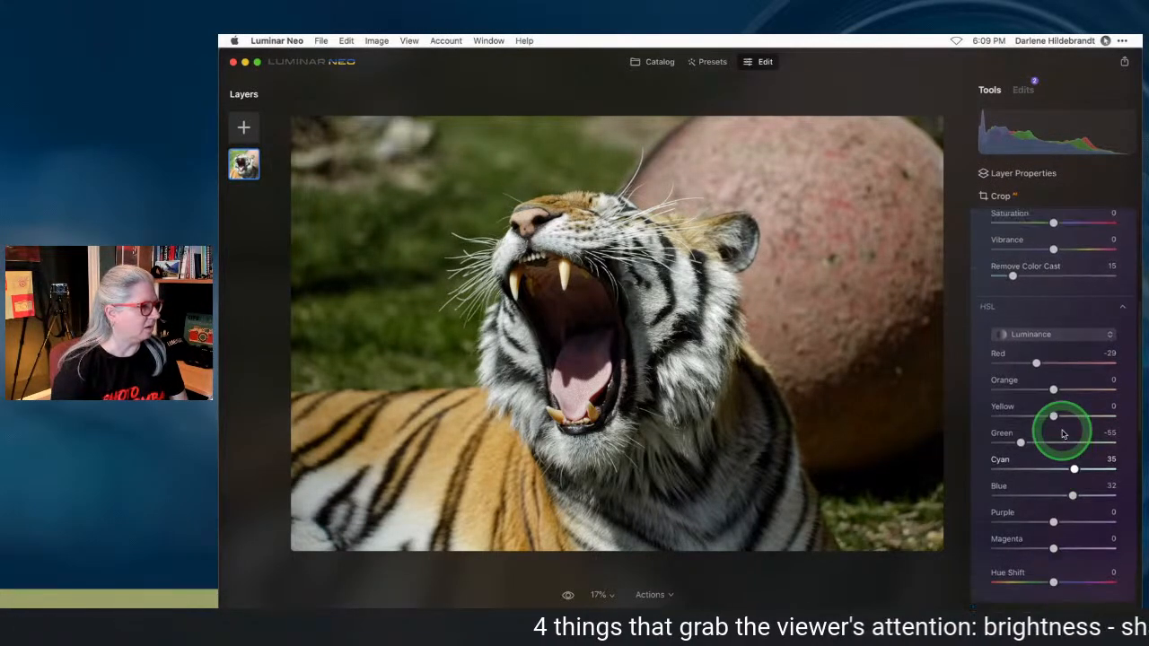
pyautogui.click(1053, 294)
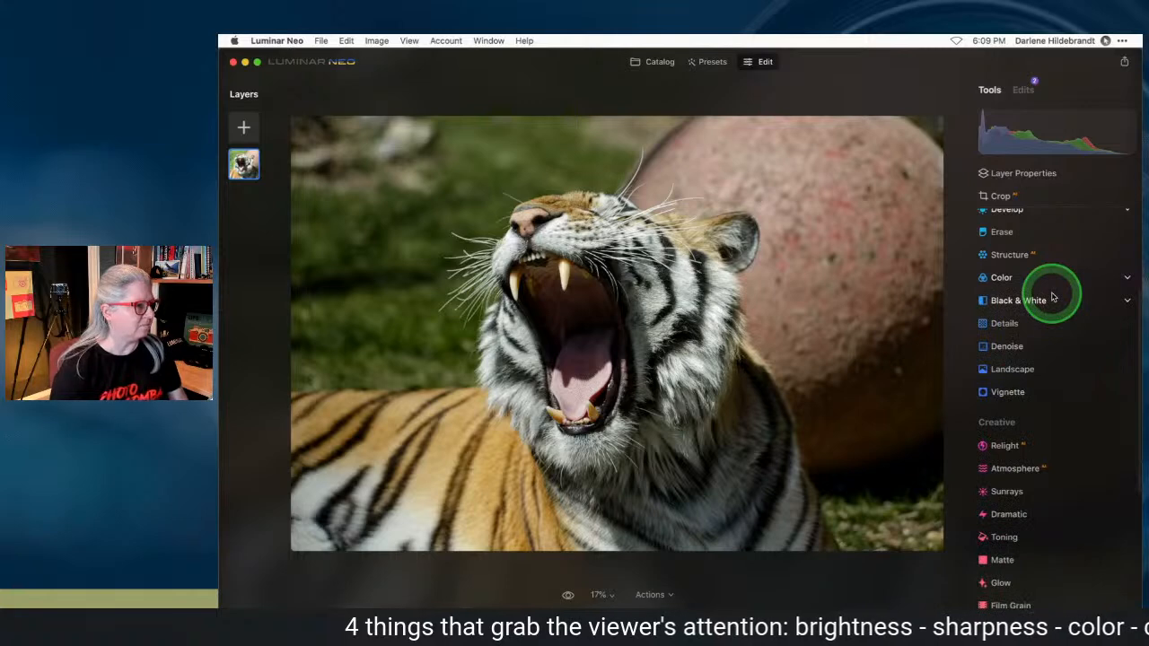
# - Add a vignette with Amount at -100 and Feather at -100 so its shape has a hard edge
pyautogui.click(1022, 393)
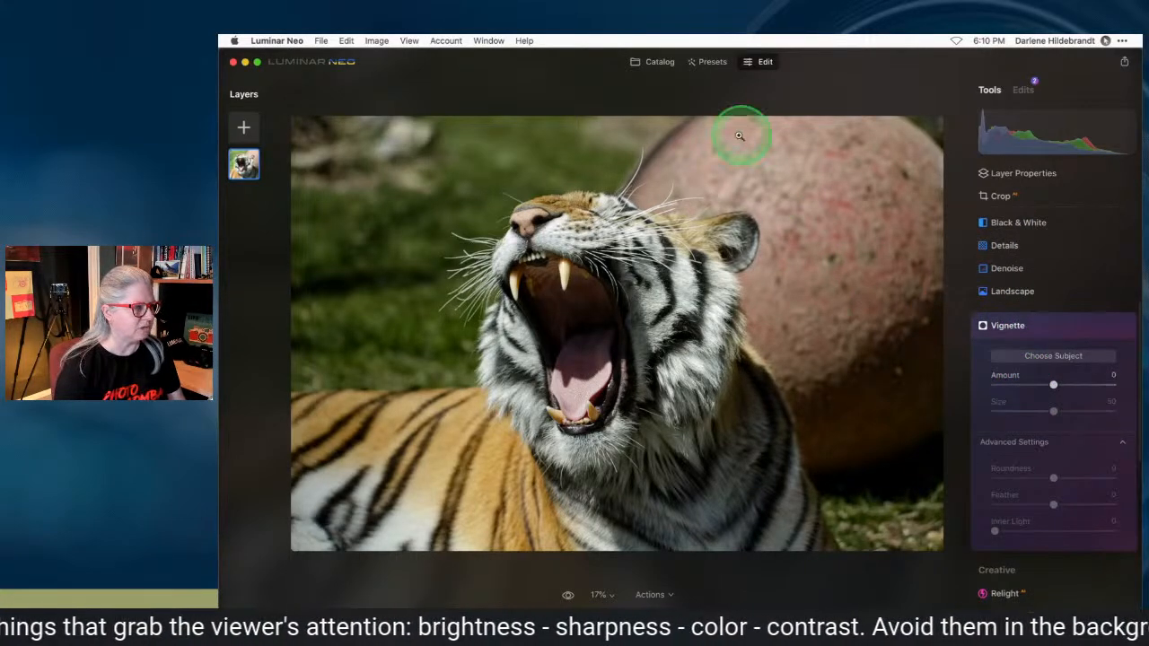
pyautogui.click(1055, 359)
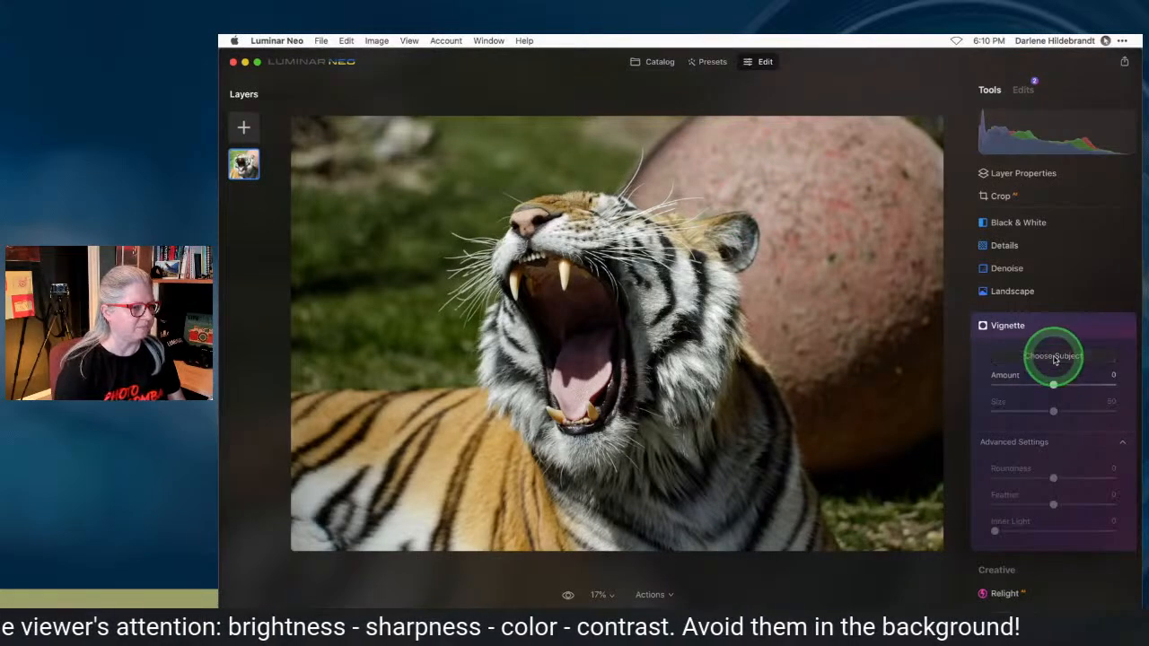
pyautogui.click(1052, 386)
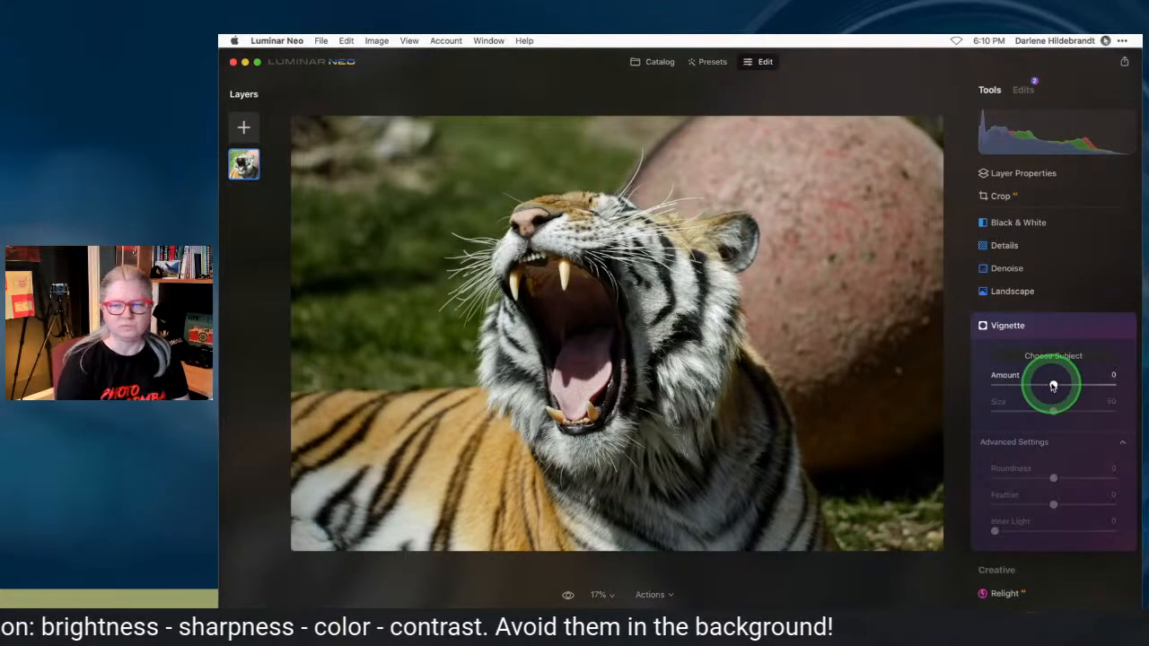
pyautogui.moveTo(1053, 386); pyautogui.dragTo(988, 386)
pyautogui.click(1013, 483)
pyautogui.click(1051, 504)
pyautogui.moveTo(1054, 506); pyautogui.dragTo(995, 504)
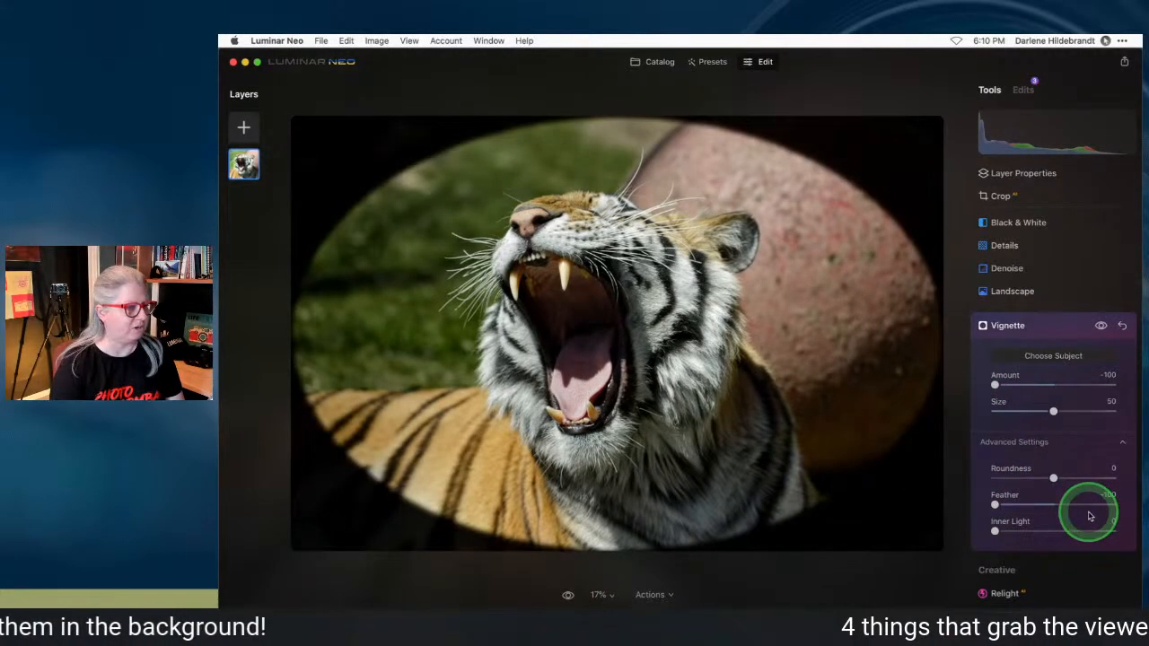
# - Make the vignette smaller and rounder with Size 25 and Roundness 93
pyautogui.moveTo(1054, 477); pyautogui.dragTo(1078, 477)
pyautogui.moveTo(1053, 410); pyautogui.dragTo(1025, 412)
pyautogui.moveTo(1076, 479); pyautogui.dragTo(1106, 477)
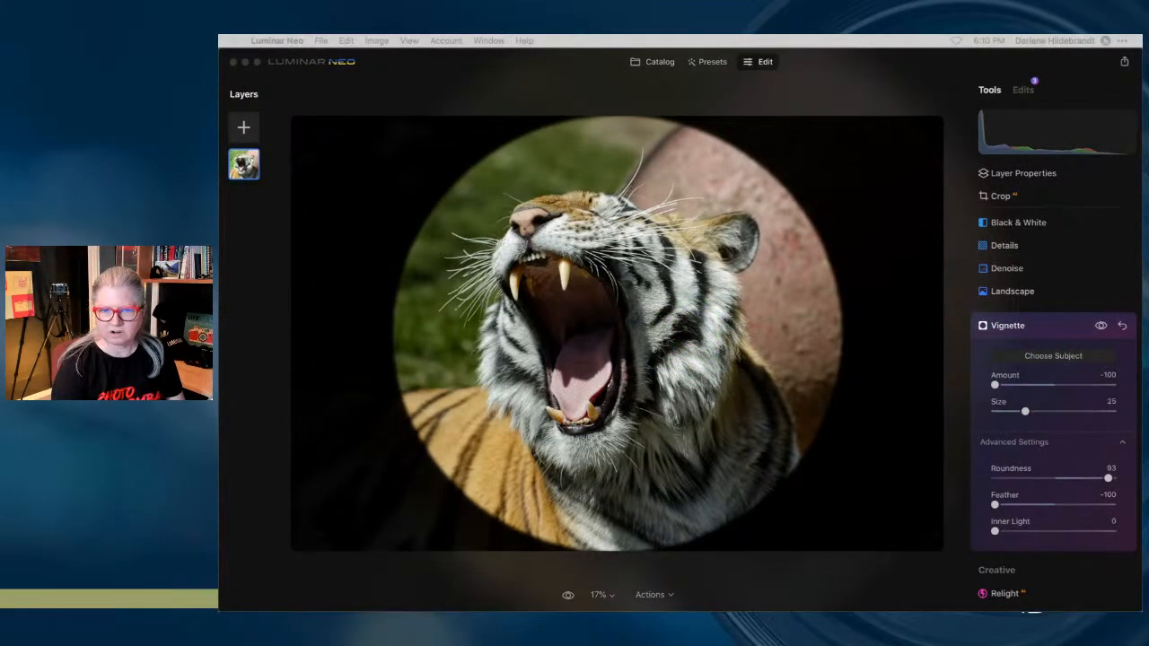
# - Choose the vignette's subject and place its centre in the tiger's open mouth so the circle frames the face
pyautogui.click(960, 349)
pyautogui.click(610, 297)
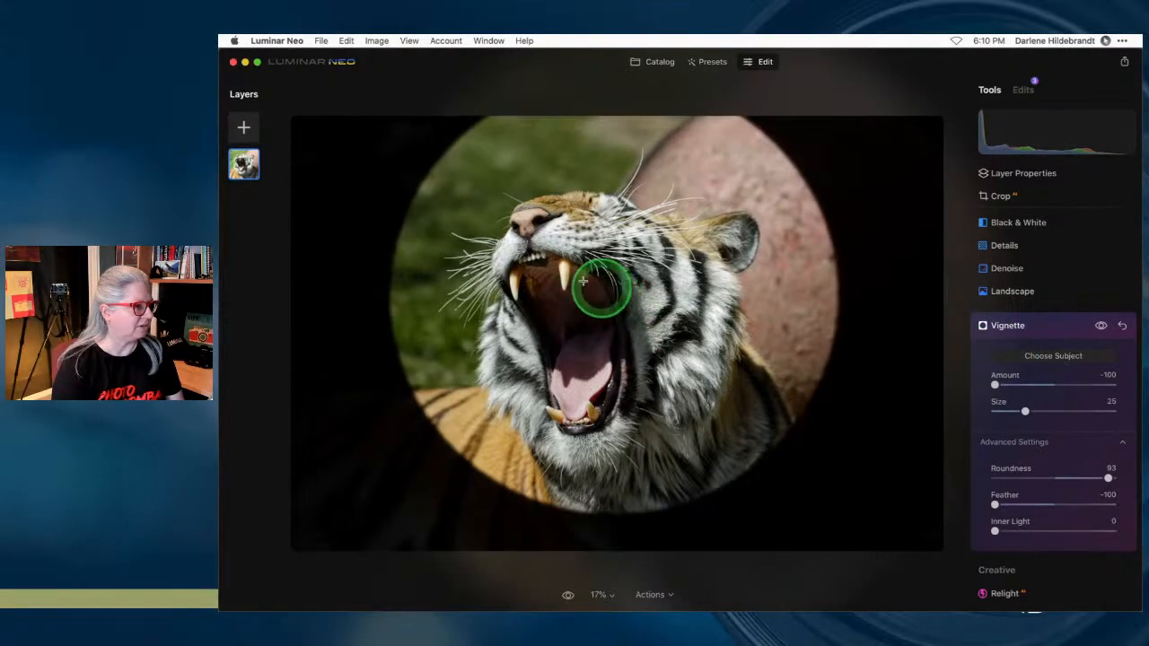
pyautogui.click(553, 277)
pyautogui.click(526, 333)
pyautogui.click(547, 385)
pyautogui.click(674, 385)
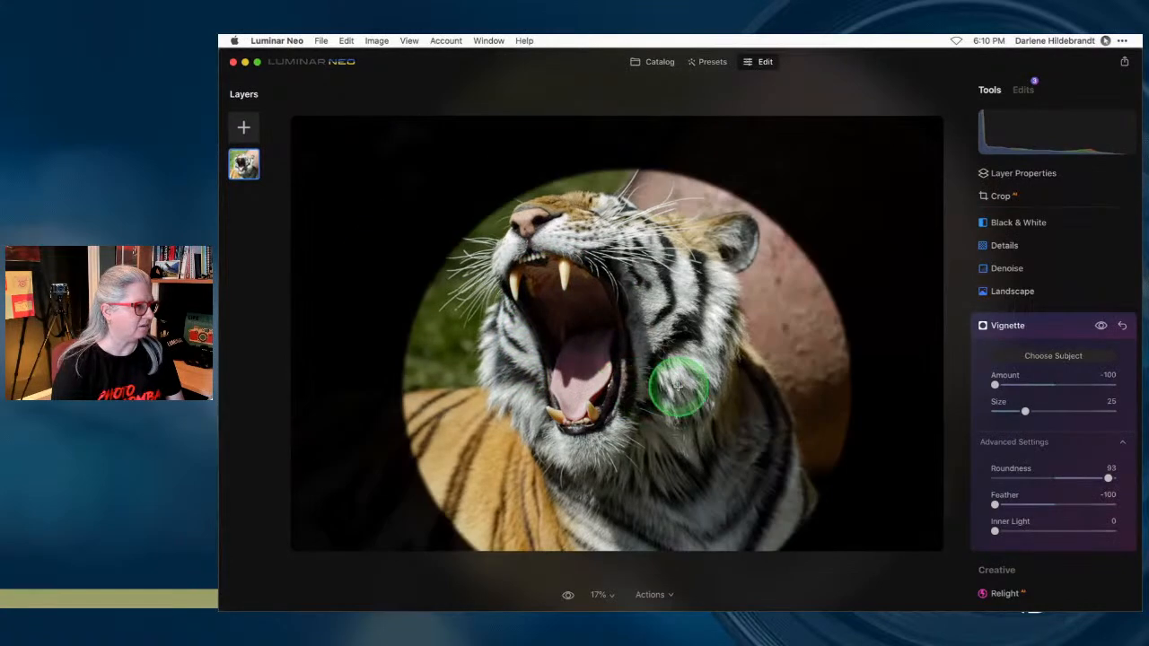
pyautogui.click(691, 352)
pyautogui.click(684, 325)
pyautogui.click(636, 316)
pyautogui.click(597, 328)
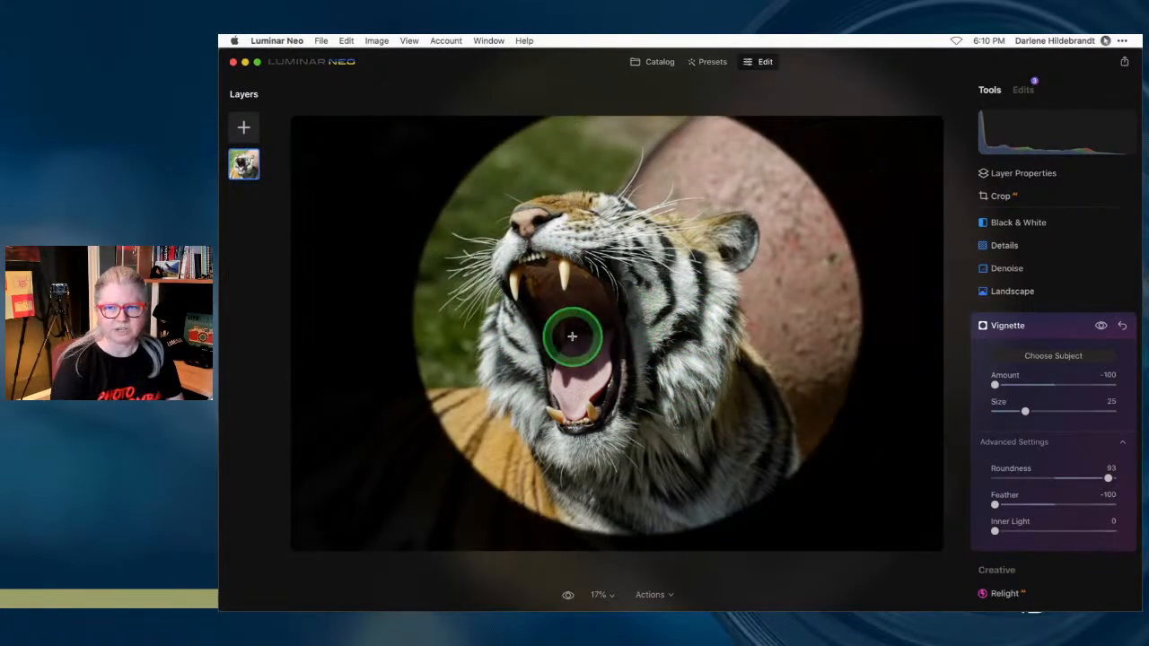
pyautogui.click(562, 346)
pyautogui.click(580, 342)
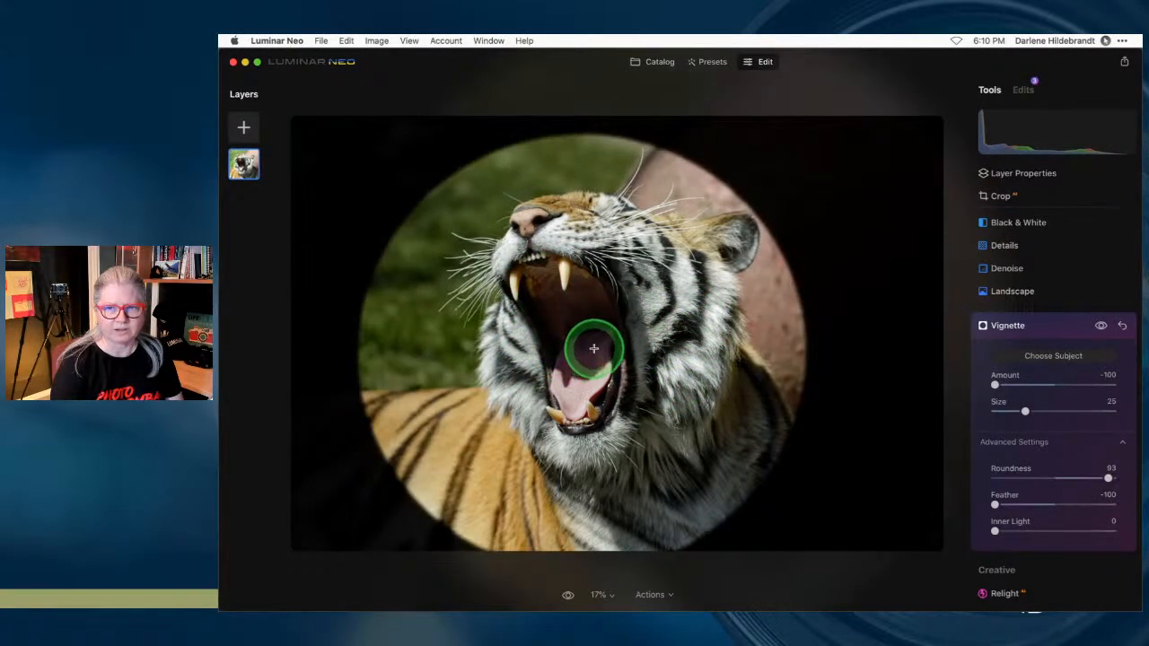
pyautogui.click(589, 341)
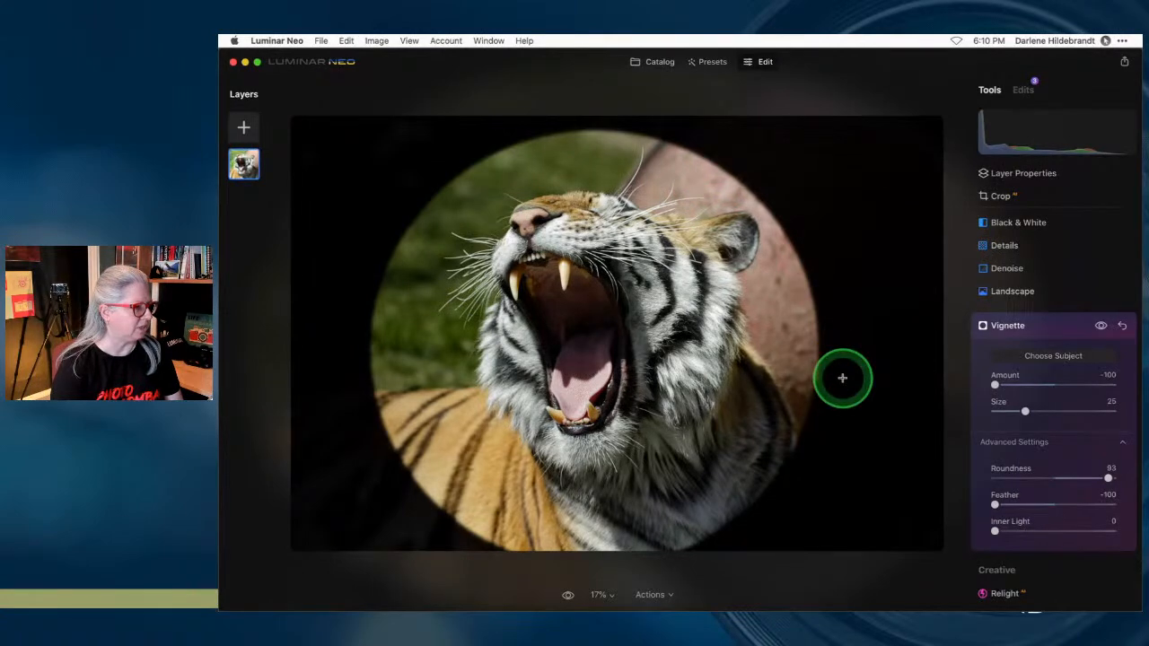
# - Widen and soften the vignette with Roundness 51, Size 31 and Feather 32
pyautogui.moveTo(1108, 480); pyautogui.dragTo(1084, 478)
pyautogui.click(1021, 412)
pyautogui.moveTo(1027, 413)
pyautogui.mouseDown()
pyautogui.moveTo(1015, 410)
pyautogui.moveTo(1032, 411)
pyautogui.mouseUp()
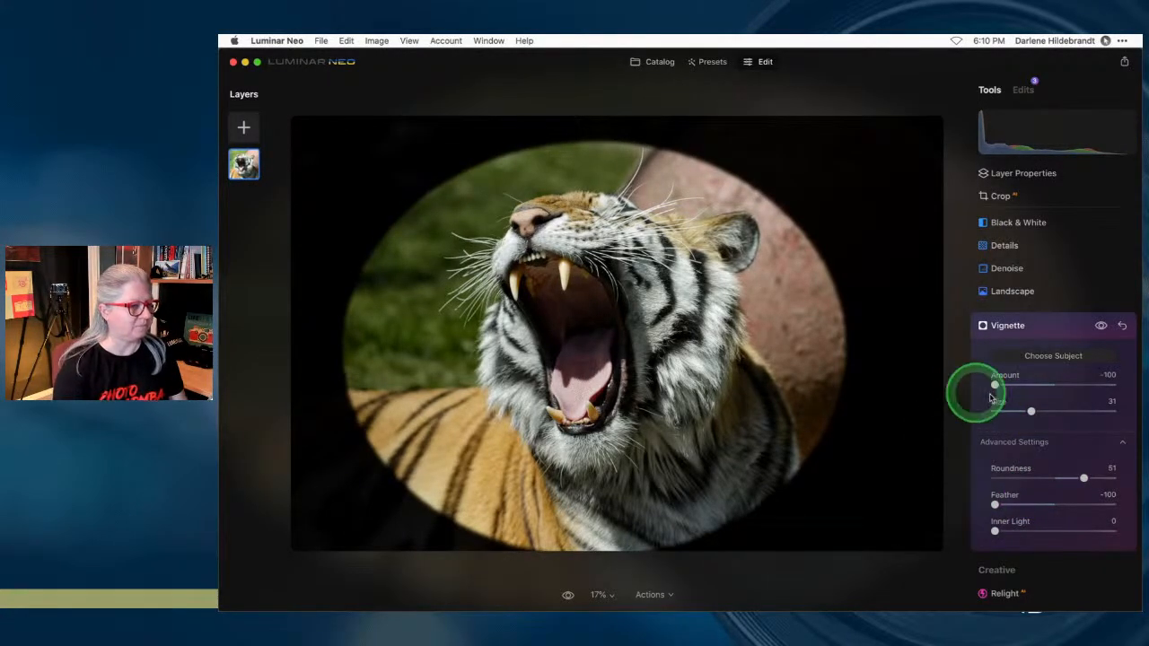
pyautogui.moveTo(995, 506); pyautogui.dragTo(1073, 504)
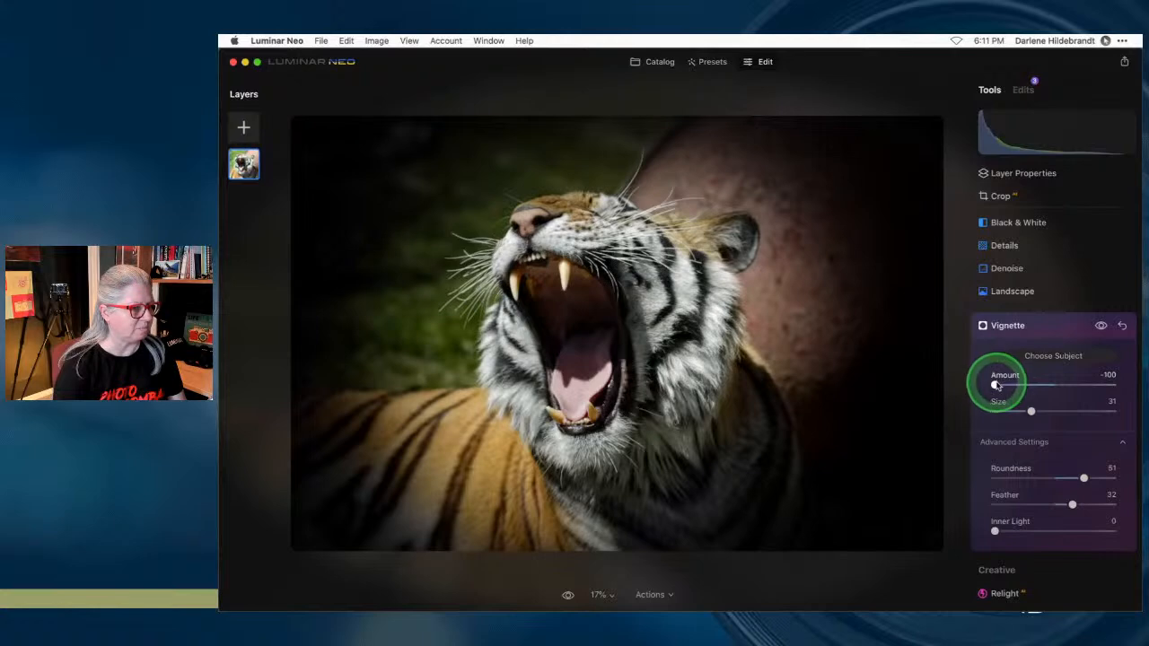
# - Refine the vignette to Amount -67, Size 35 and Feather 43
pyautogui.moveTo(994, 385)
pyautogui.mouseDown()
pyautogui.moveTo(1043, 385)
pyautogui.moveTo(1014, 385)
pyautogui.moveTo(1038, 410)
pyautogui.moveTo(1012, 386)
pyautogui.mouseUp()
pyautogui.moveTo(1025, 506)
pyautogui.mouseDown()
pyautogui.moveTo(1001, 505)
pyautogui.moveTo(1014, 505)
pyautogui.mouseUp()
pyautogui.moveTo(1009, 385); pyautogui.dragTo(1009, 387)
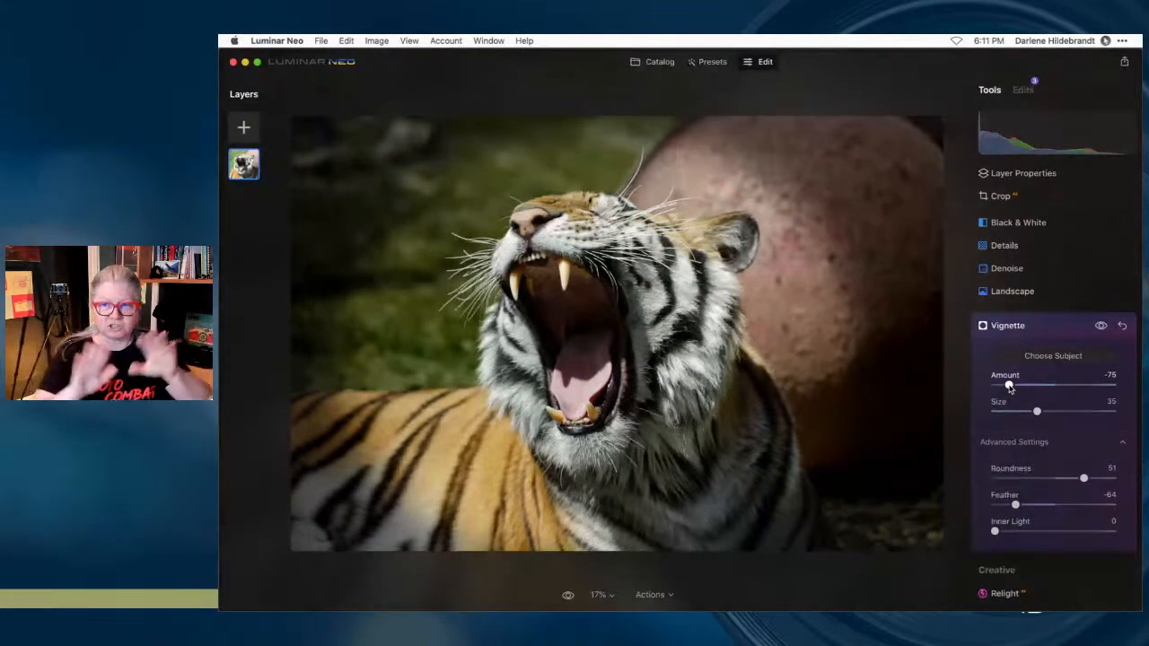
pyautogui.moveTo(1015, 504); pyautogui.dragTo(1078, 504)
pyautogui.moveTo(1009, 385); pyautogui.dragTo(1016, 386)
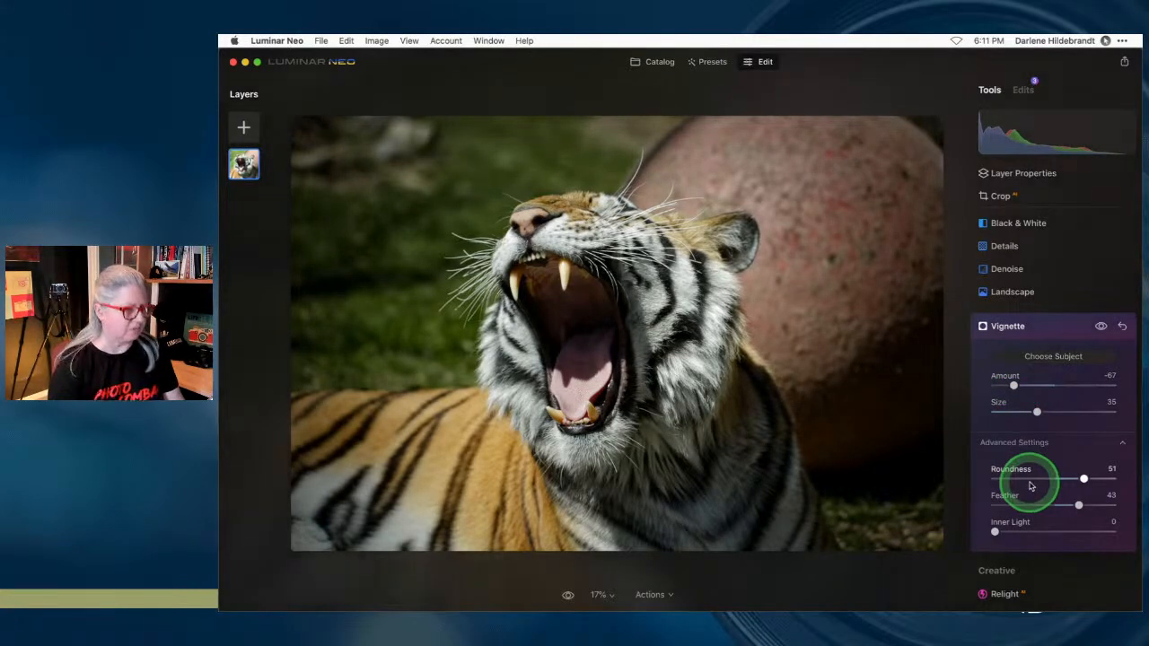
# - Compare the photo with and without the vignette, and close the Vignette tool
pyautogui.click(1101, 326)
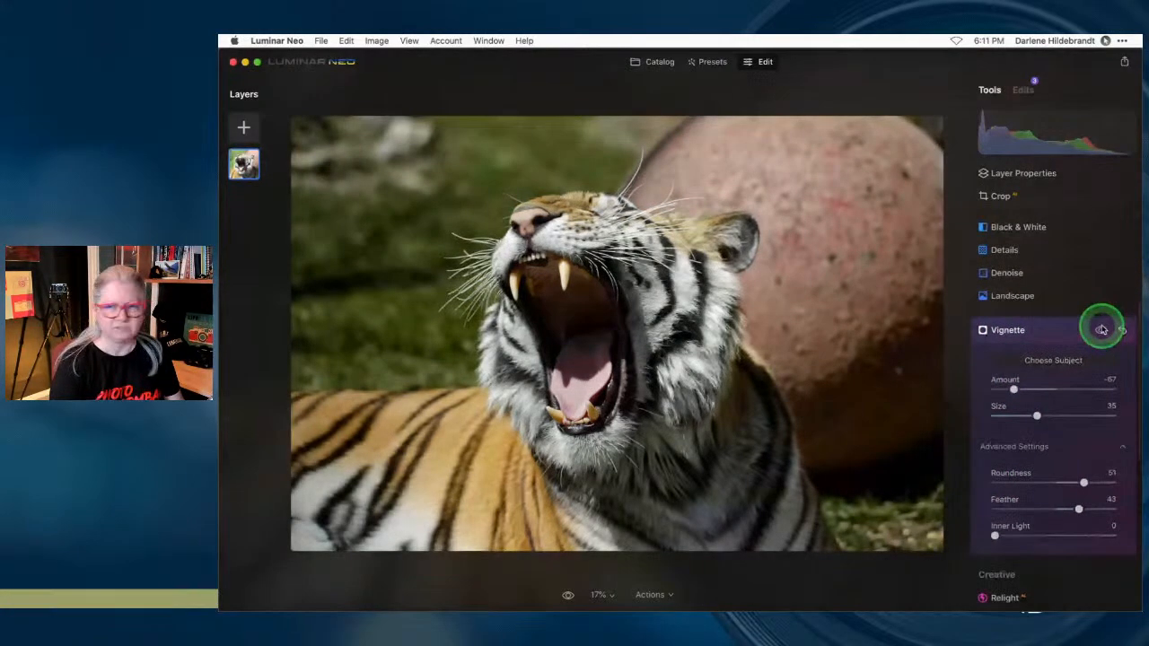
pyautogui.click(1101, 330)
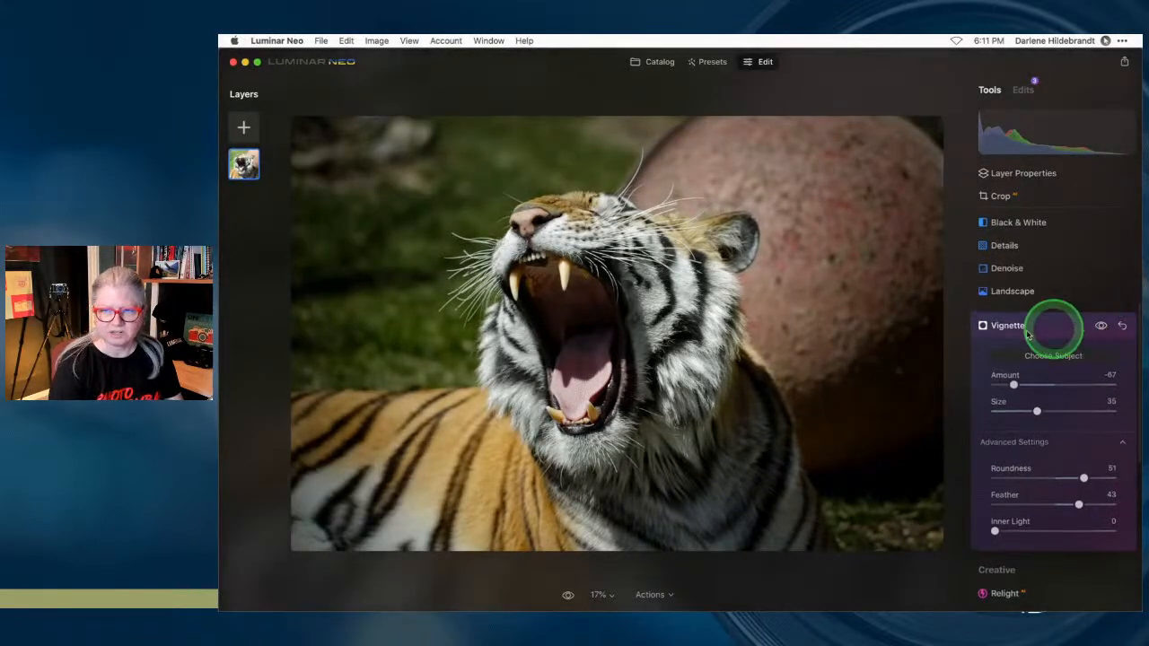
pyautogui.click(1099, 327)
pyautogui.click(1101, 330)
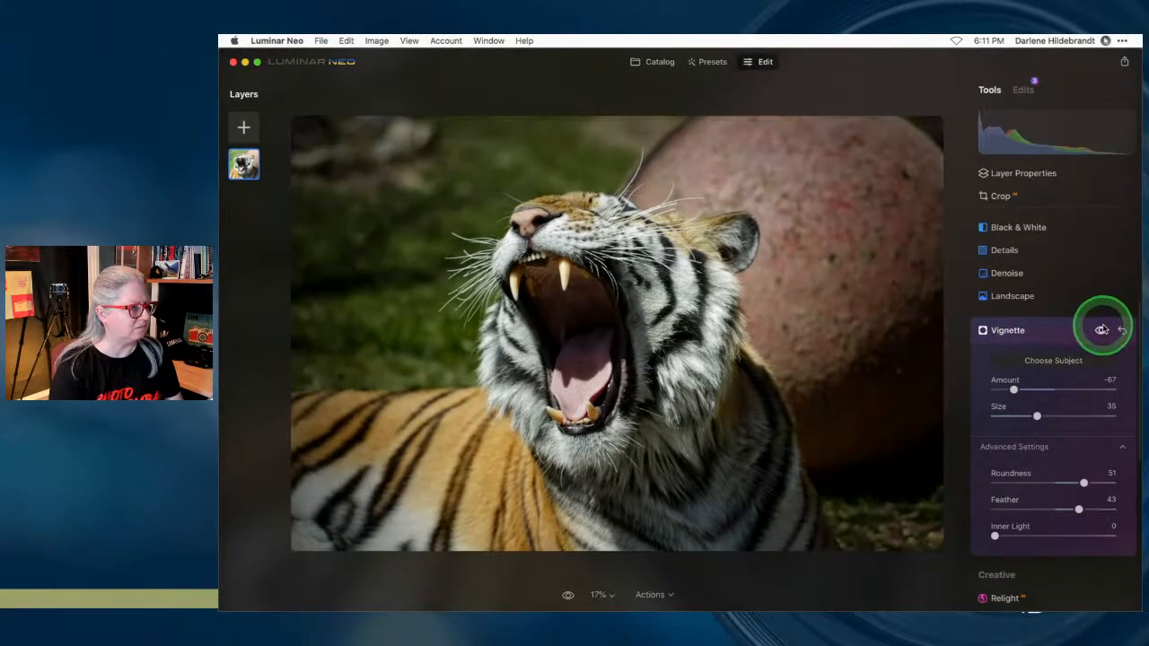
pyautogui.click(1101, 329)
pyautogui.click(1101, 329)
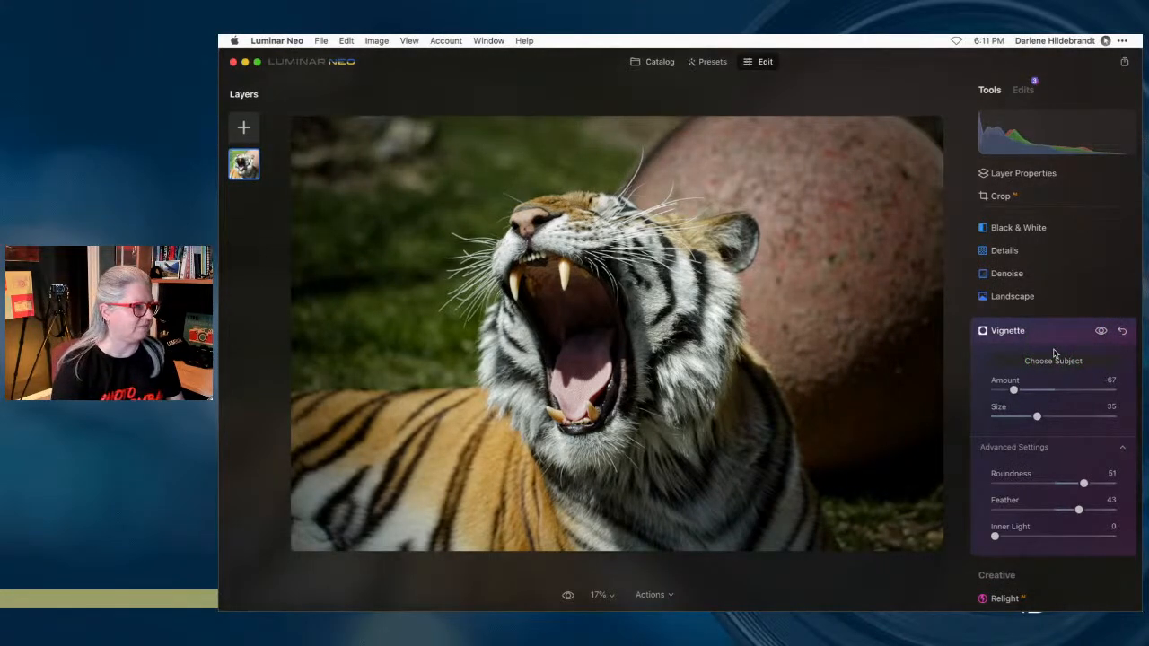
pyautogui.click(1045, 334)
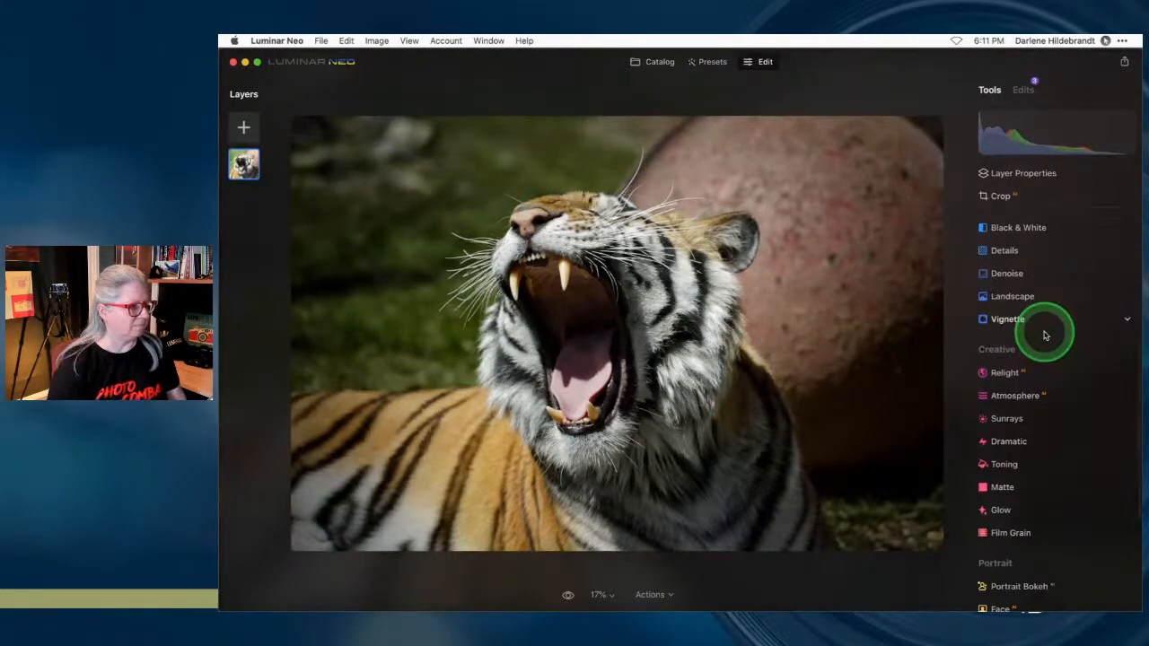
# - Try Relight with Brightness Near at -63 and Depth at 13, resetting Brightness Far to 0
pyautogui.scroll(5, 1044, 335)
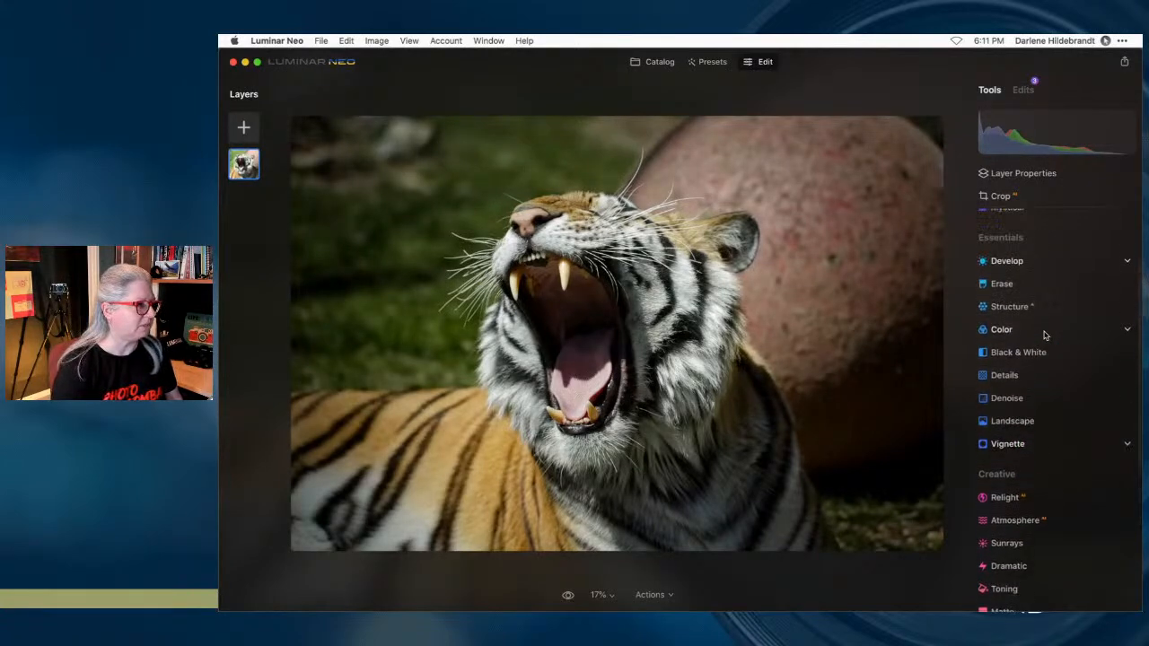
pyautogui.scroll(-4, 1044, 335)
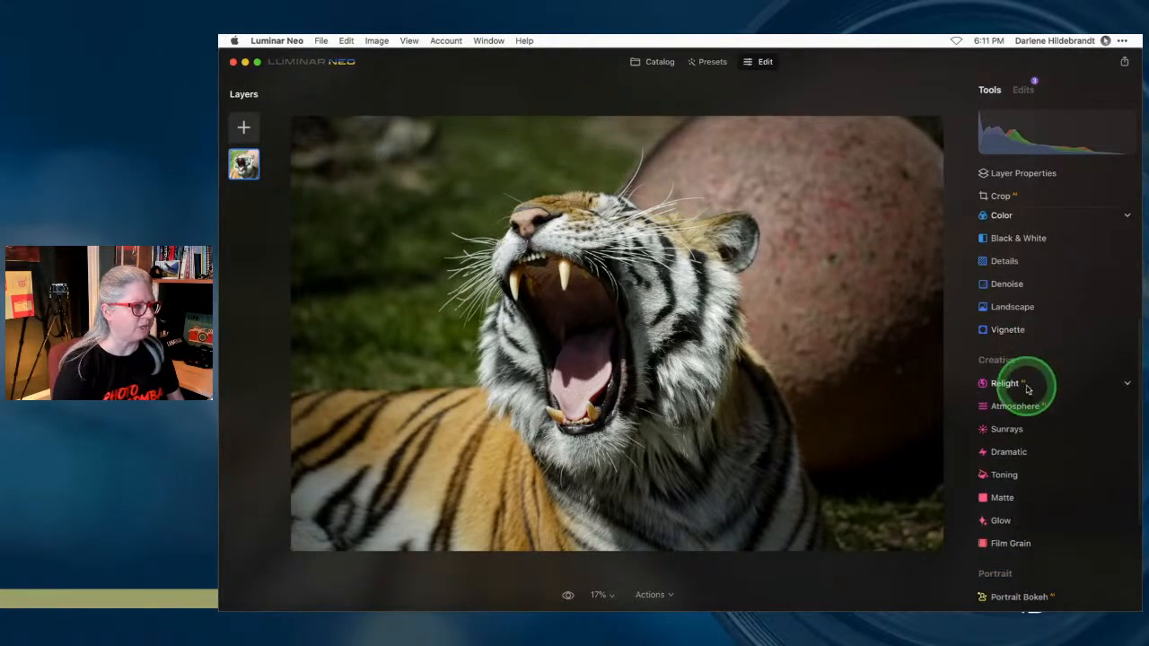
pyautogui.click(1011, 389)
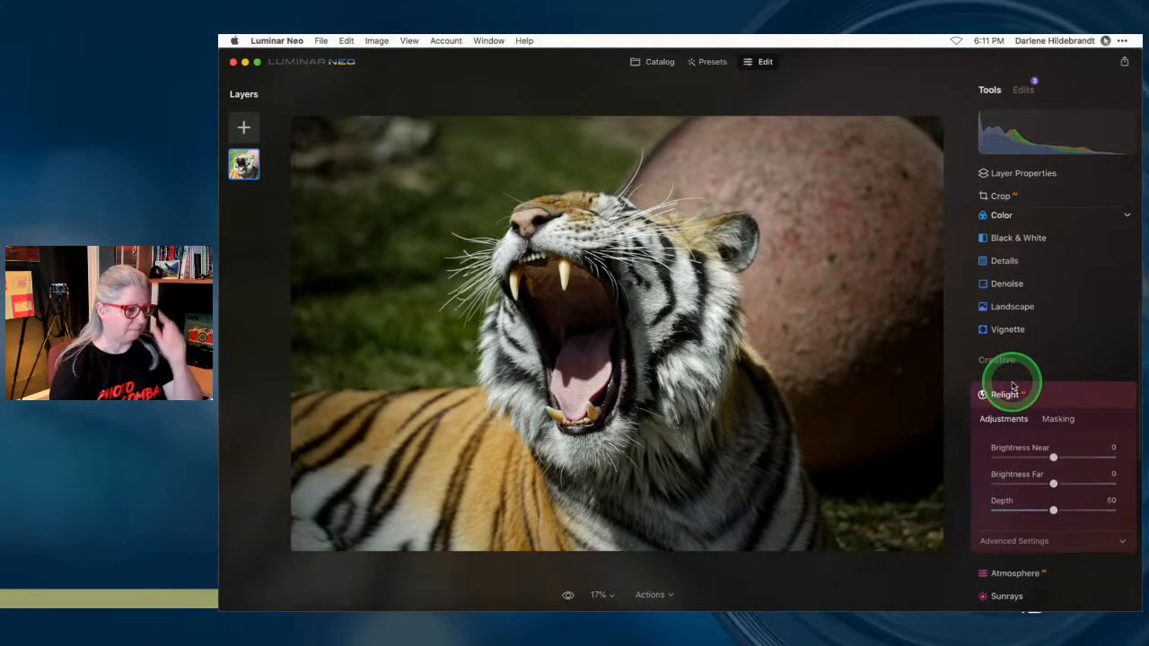
pyautogui.click(1029, 462)
pyautogui.moveTo(1051, 378); pyautogui.dragTo(1011, 431)
pyautogui.moveTo(1011, 378)
pyautogui.mouseDown()
pyautogui.moveTo(1054, 377)
pyautogui.moveTo(991, 381)
pyautogui.moveTo(1107, 378)
pyautogui.moveTo(1017, 378)
pyautogui.mouseUp()
pyautogui.moveTo(1083, 405); pyautogui.dragTo(1088, 407)
pyautogui.doubleClick(1082, 405)
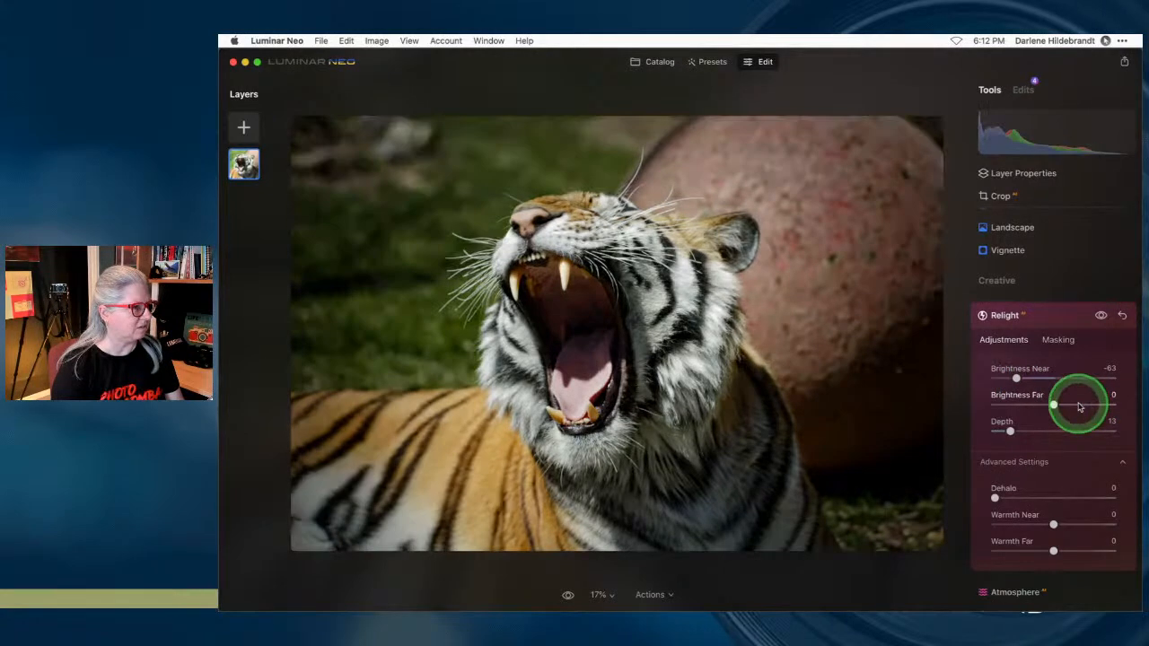
# - Set Relight's Brightness Near to 64 and Depth to 60, and compare the photo with and without the effect
pyautogui.moveTo(1013, 380); pyautogui.dragTo(1090, 375)
pyautogui.moveTo(1010, 431); pyautogui.dragTo(1066, 430)
pyautogui.click(1101, 316)
pyautogui.click(1101, 315)
pyautogui.click(1101, 315)
pyautogui.click(1100, 315)
pyautogui.click(1101, 315)
pyautogui.click(1100, 315)
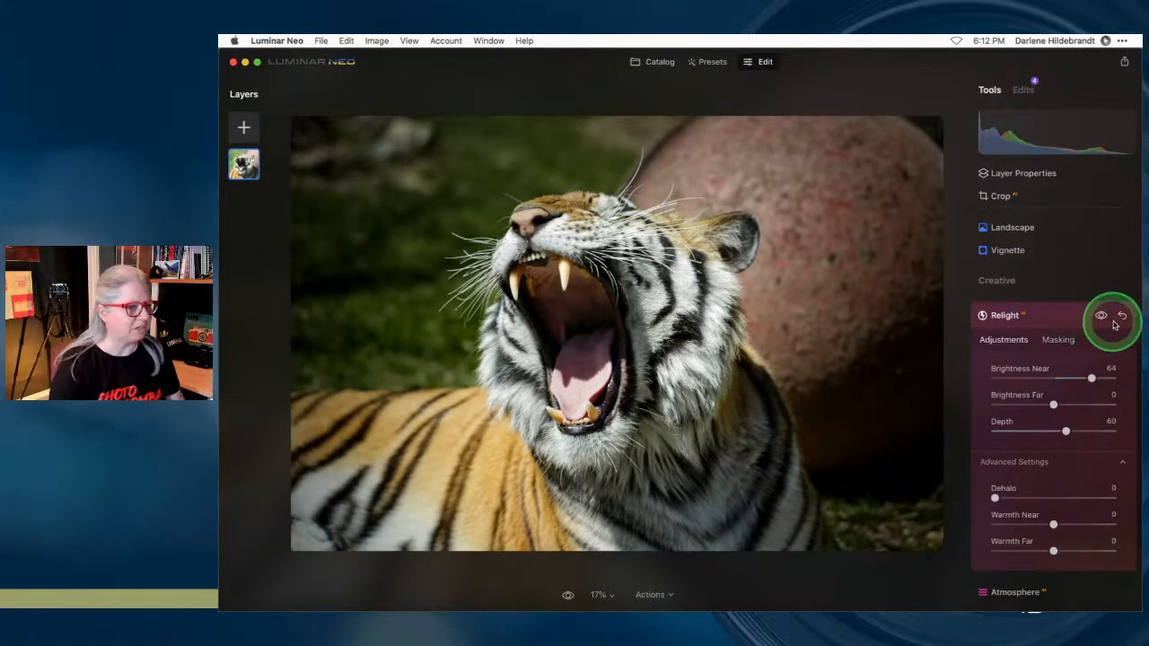
# - Reset the Relight adjustments and delete Relight from the applied edits, returning to the editing tools
pyautogui.click(1122, 315)
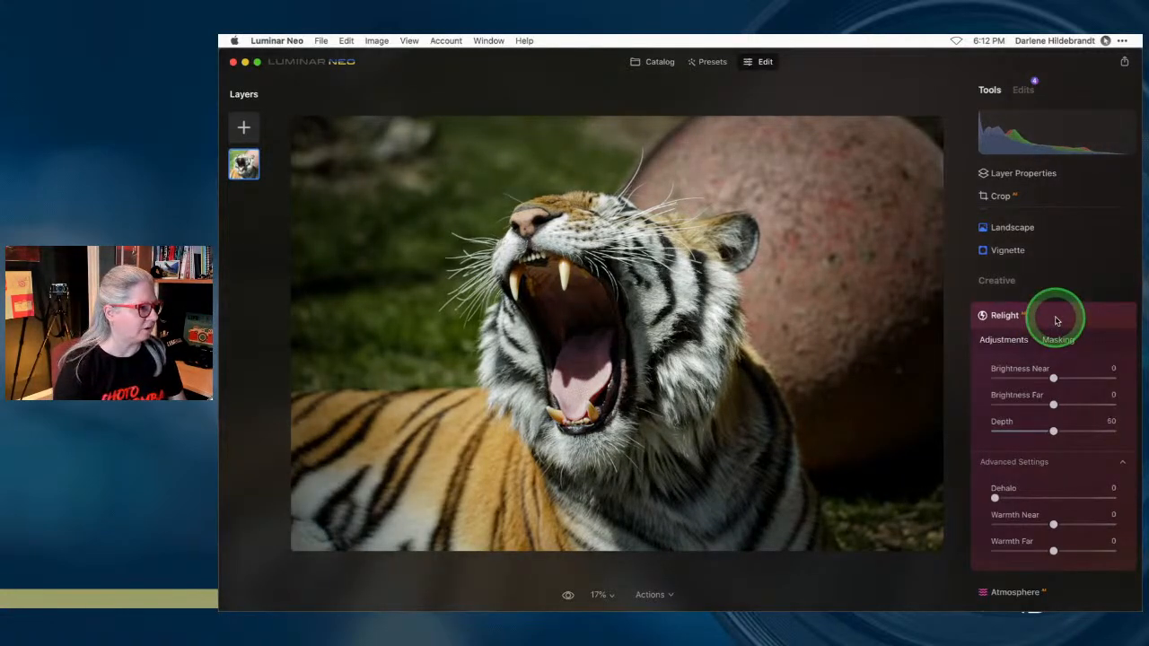
pyautogui.click(1057, 320)
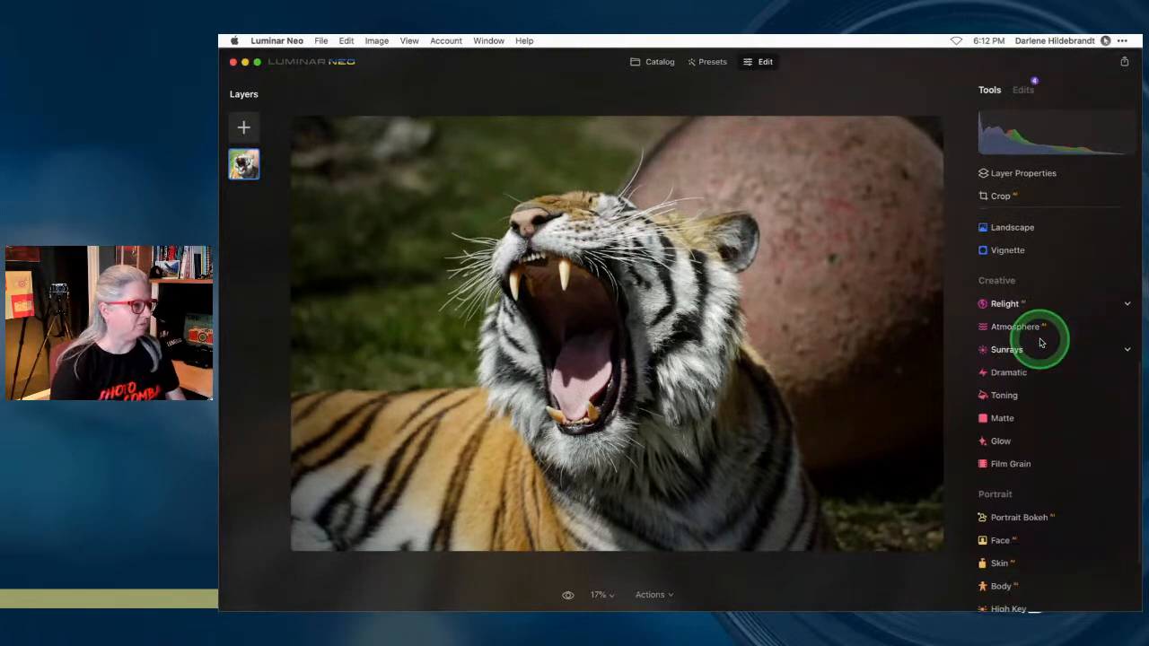
pyautogui.click(1024, 92)
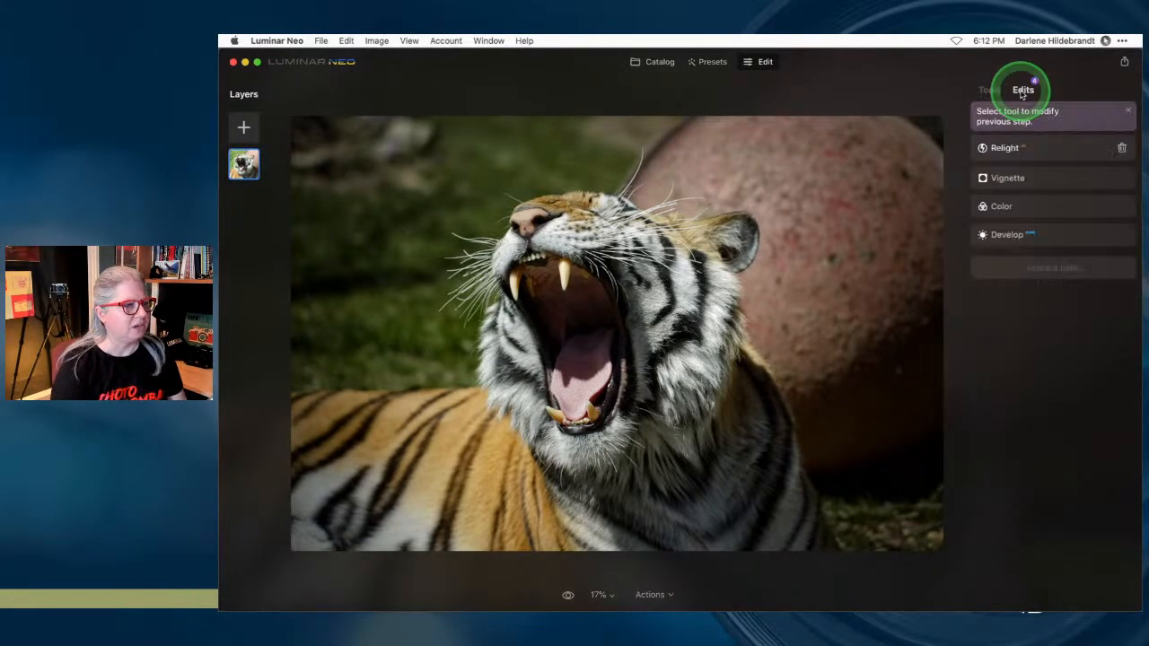
pyautogui.click(1121, 148)
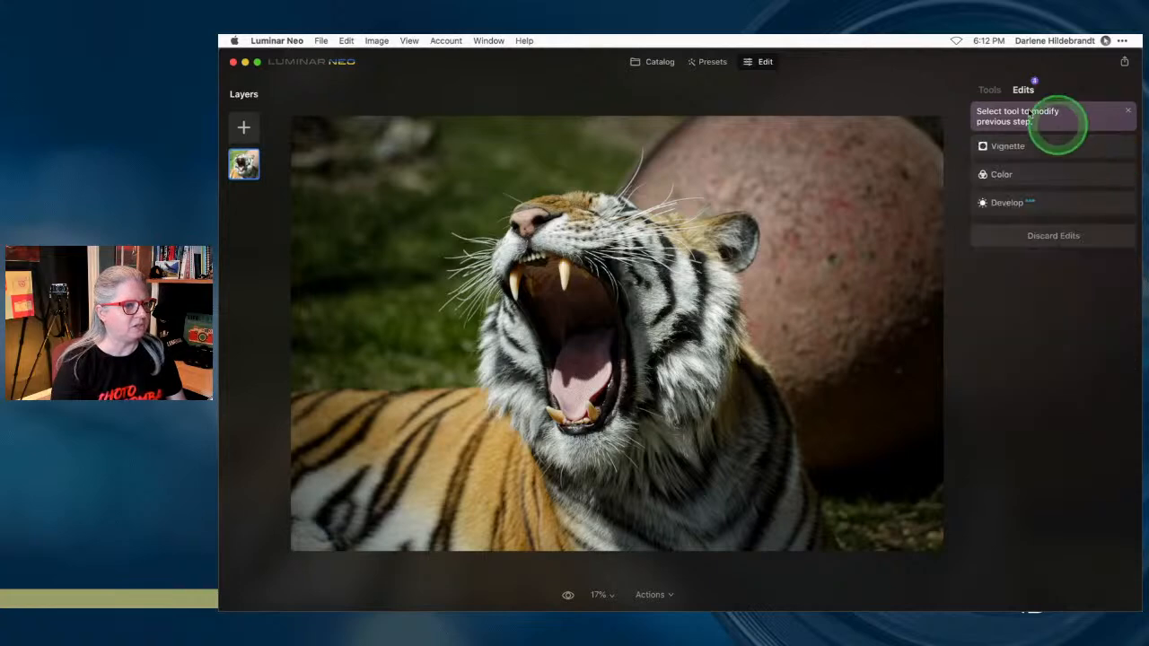
pyautogui.click(1008, 124)
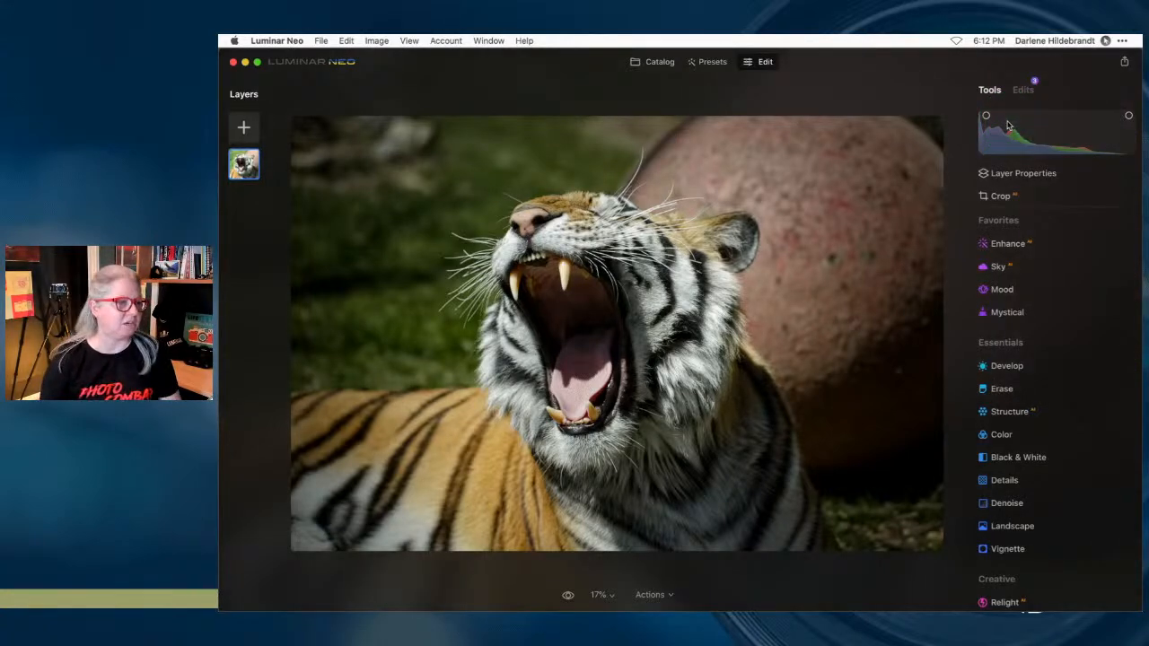
# - Crop the photo with a Free ratio, trimming the ball on the right and thin strips above and below the tiger, and apply it
pyautogui.click(1030, 196)
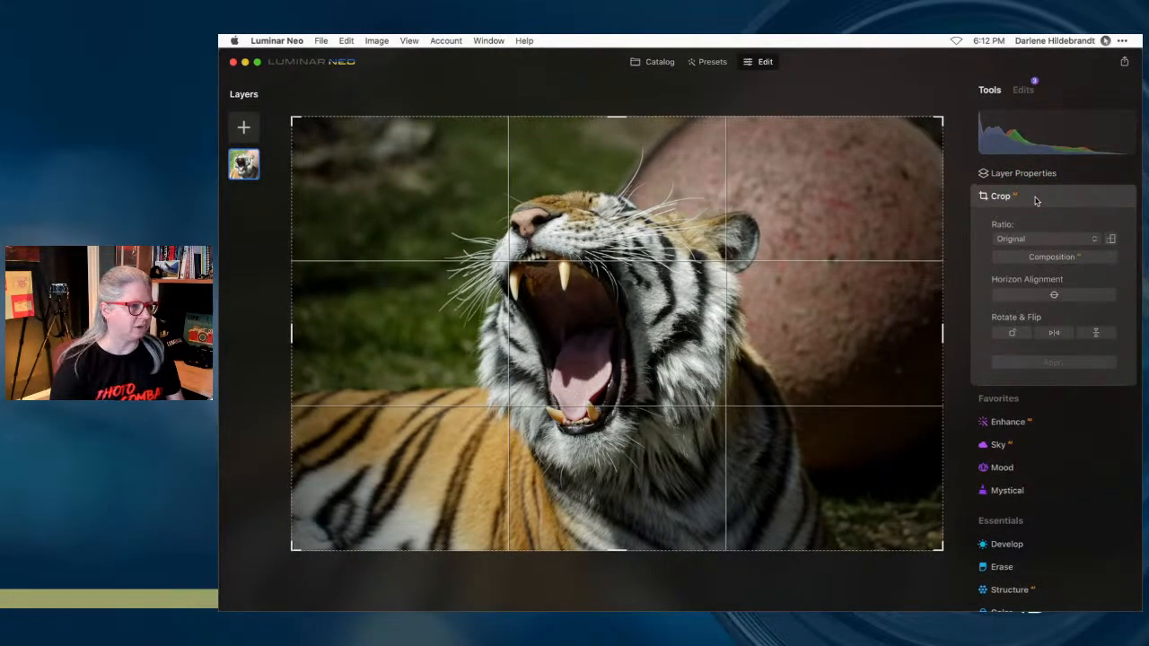
pyautogui.click(1034, 198)
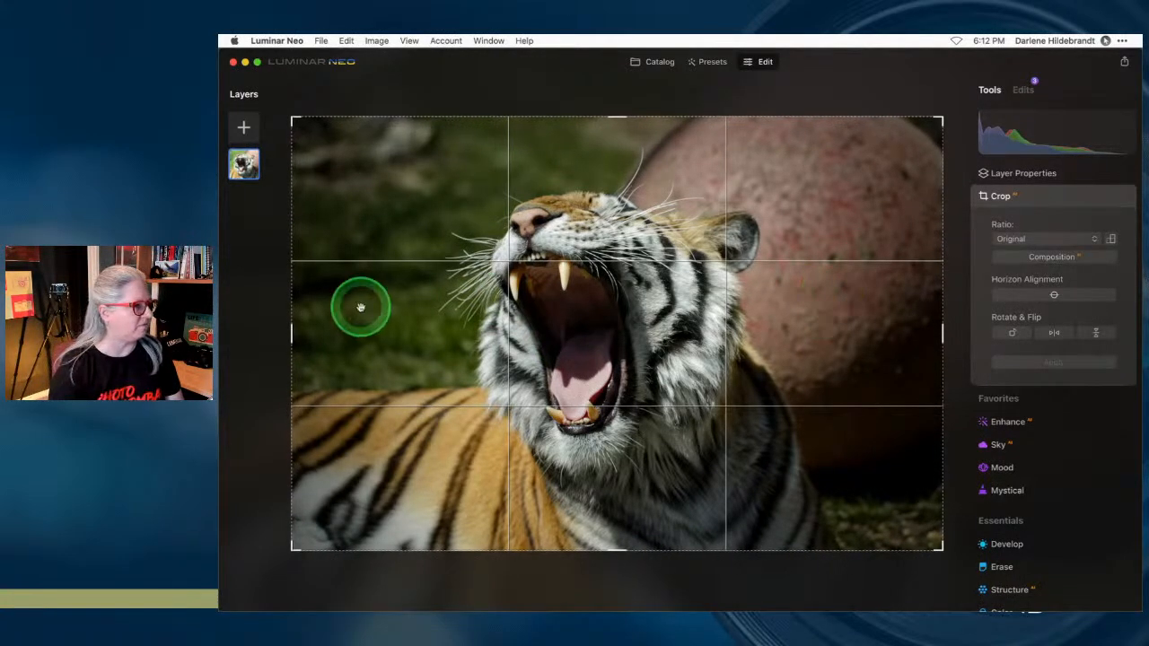
pyautogui.click(1041, 238)
pyautogui.click(1033, 258)
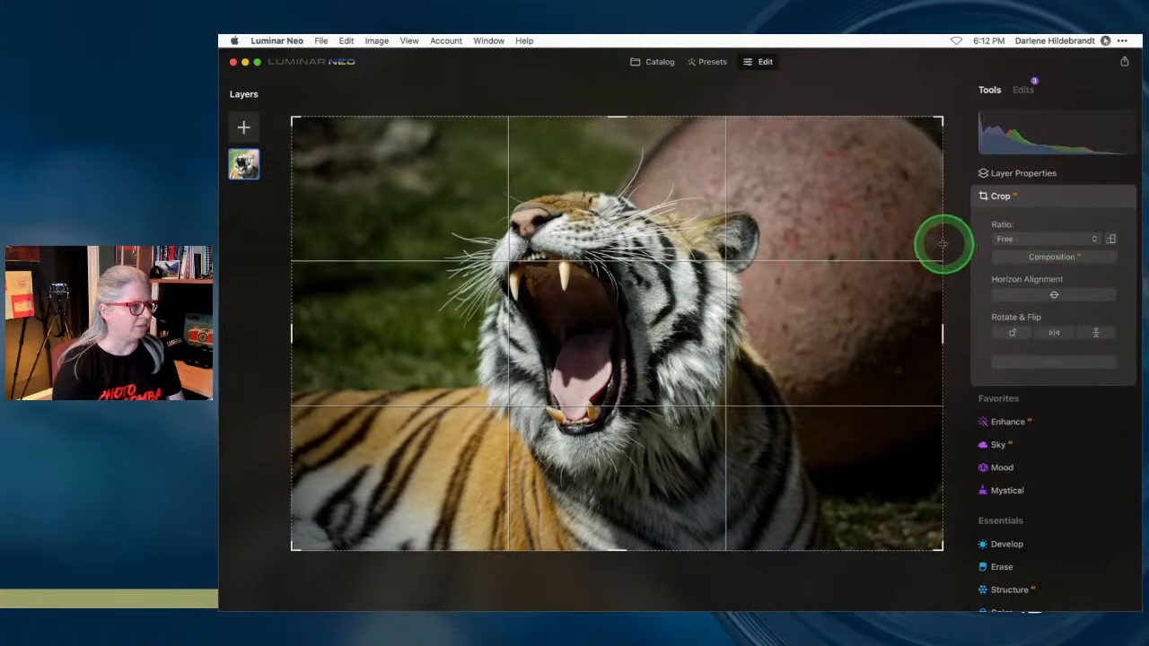
pyautogui.moveTo(944, 243); pyautogui.dragTo(868, 236)
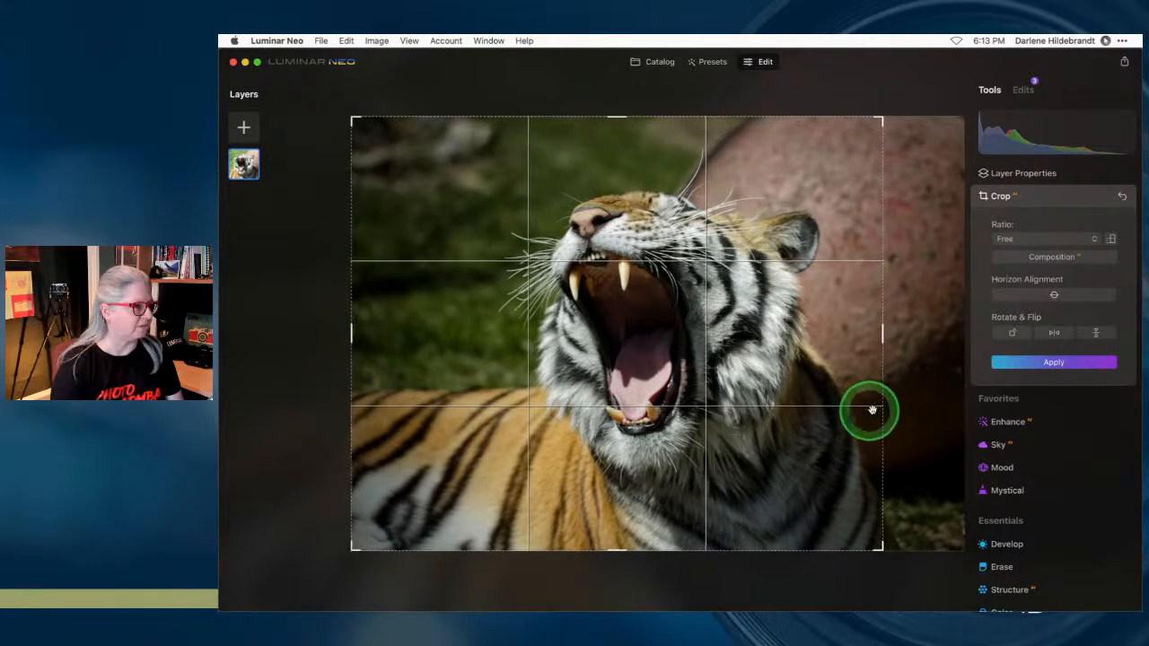
pyautogui.moveTo(657, 120); pyautogui.dragTo(651, 130)
pyautogui.moveTo(728, 543); pyautogui.dragTo(726, 525)
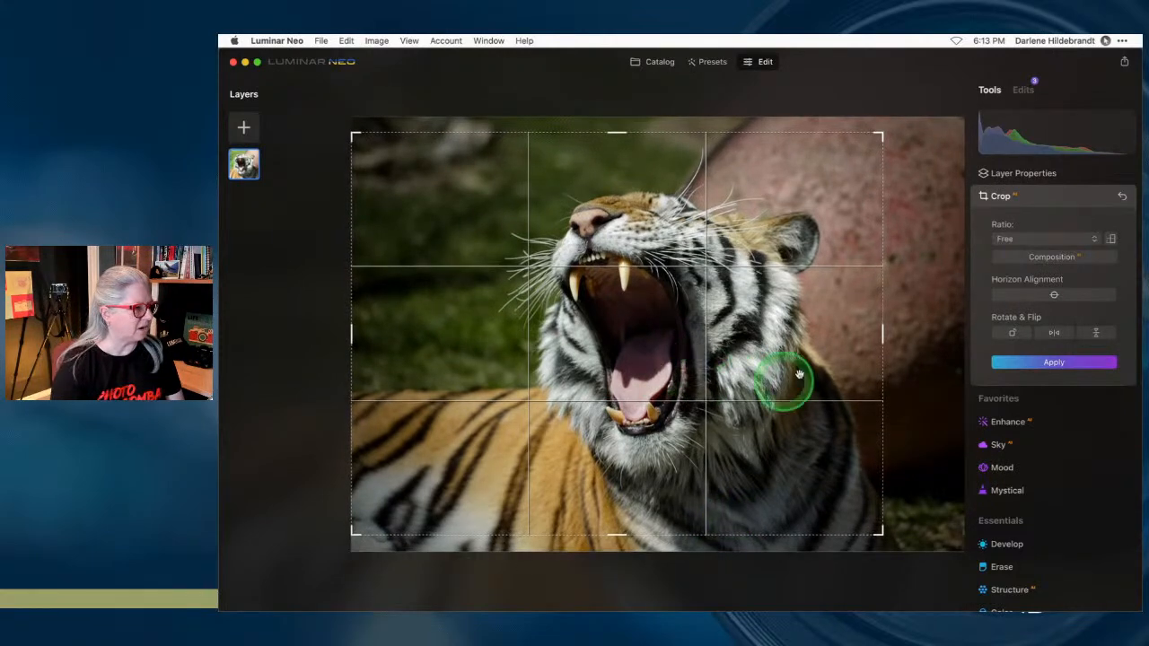
pyautogui.moveTo(882, 332); pyautogui.dragTo(870, 331)
pyautogui.press('Return')
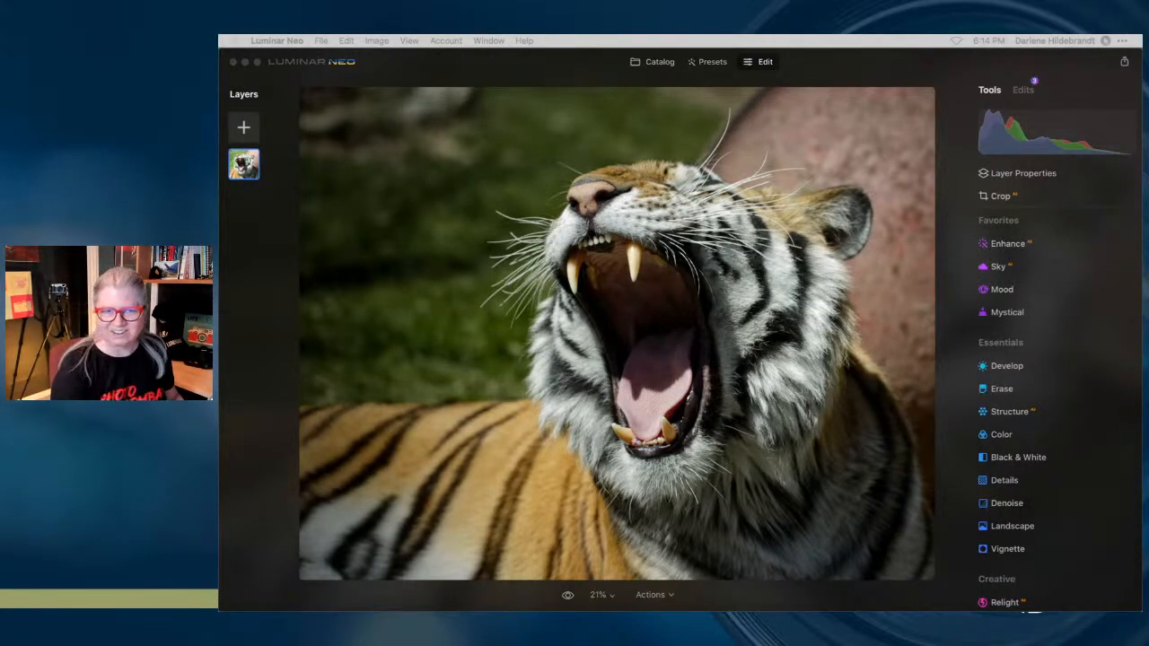
# - Duplicate the cropped tiger photo layer
pyautogui.click(240, 267)
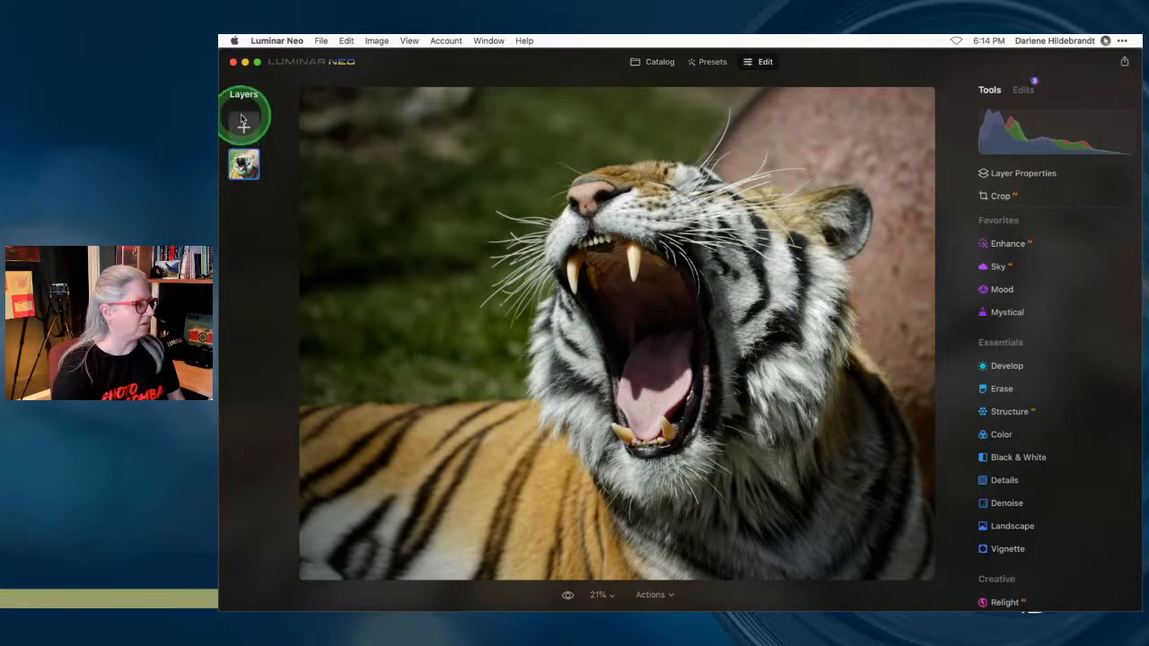
pyautogui.rightClick(240, 163)
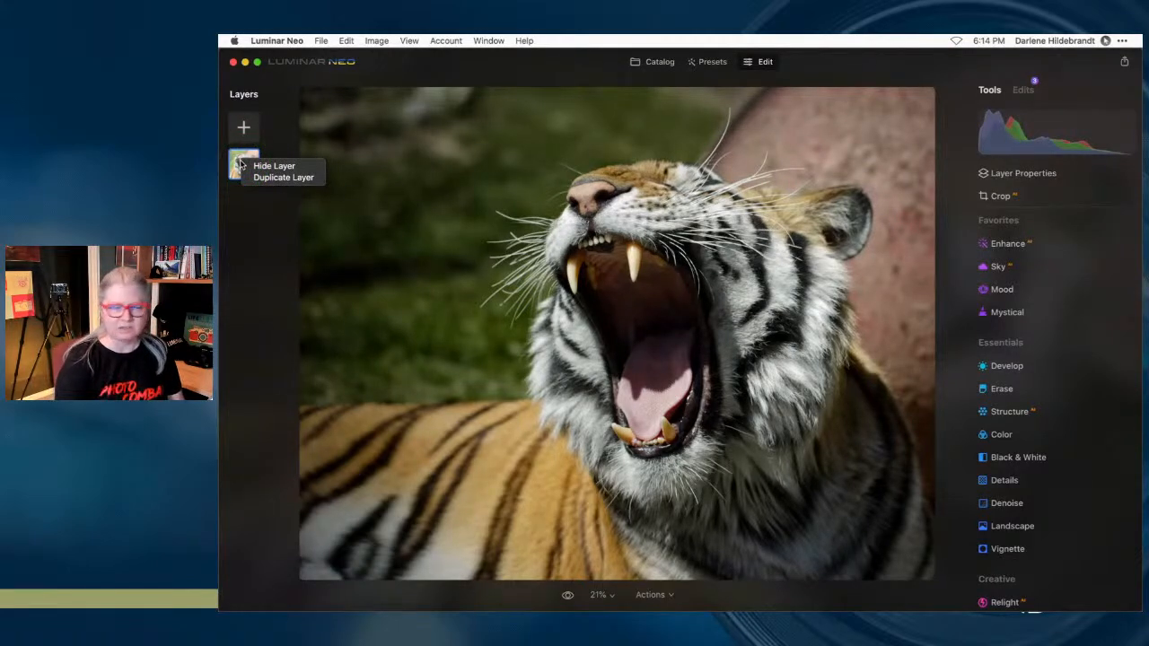
pyautogui.click(254, 276)
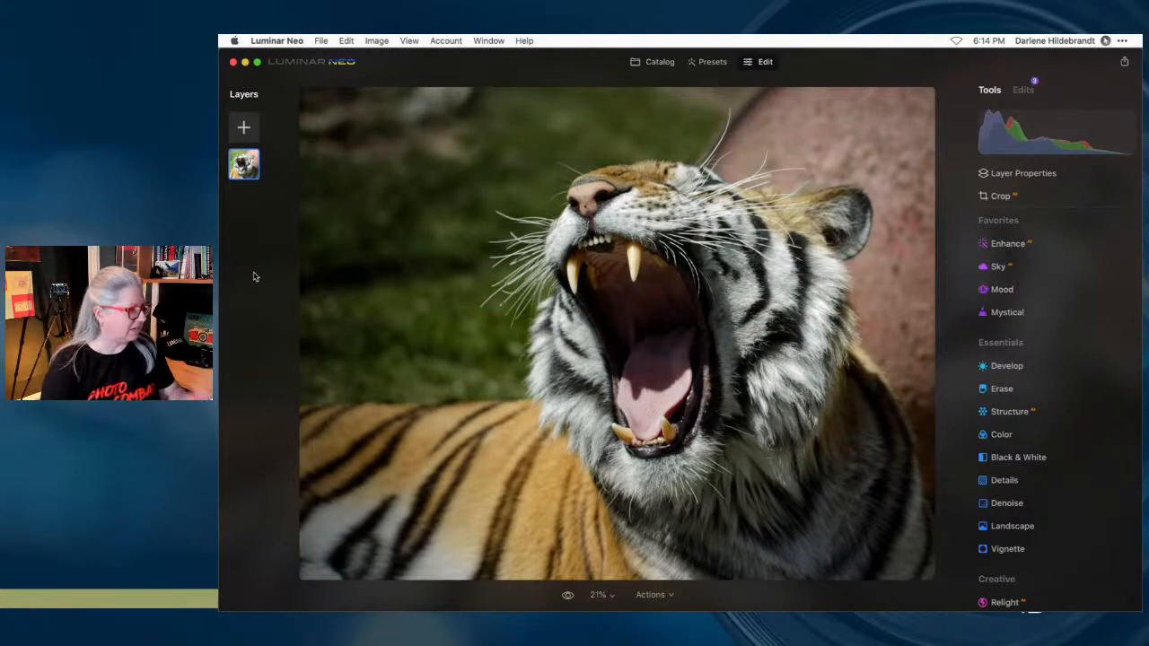
pyautogui.press('super+j')
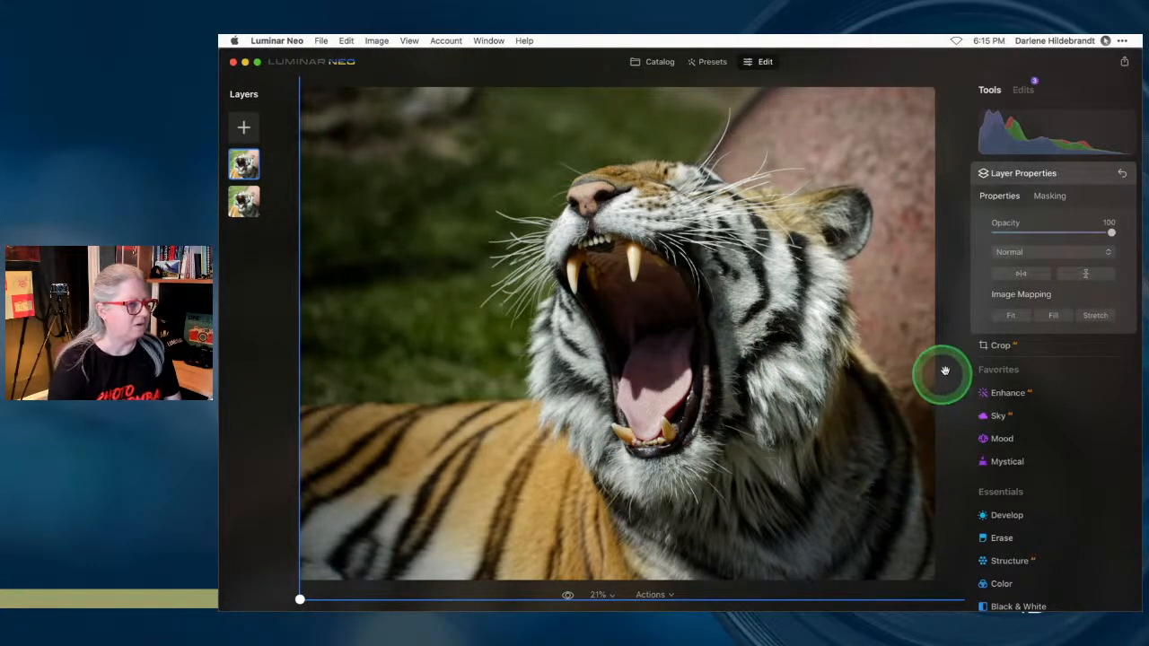
# - Set the duplicate layer's blend mode to Multiply and its opacity to 70
pyautogui.click(1062, 254)
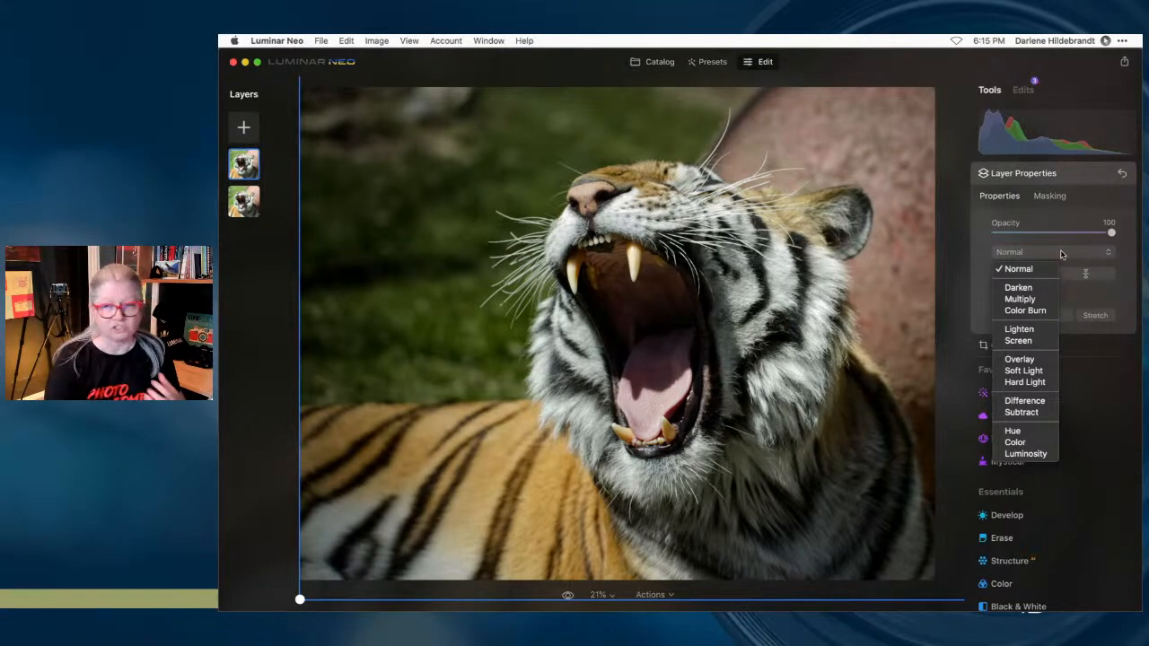
pyautogui.click(1020, 299)
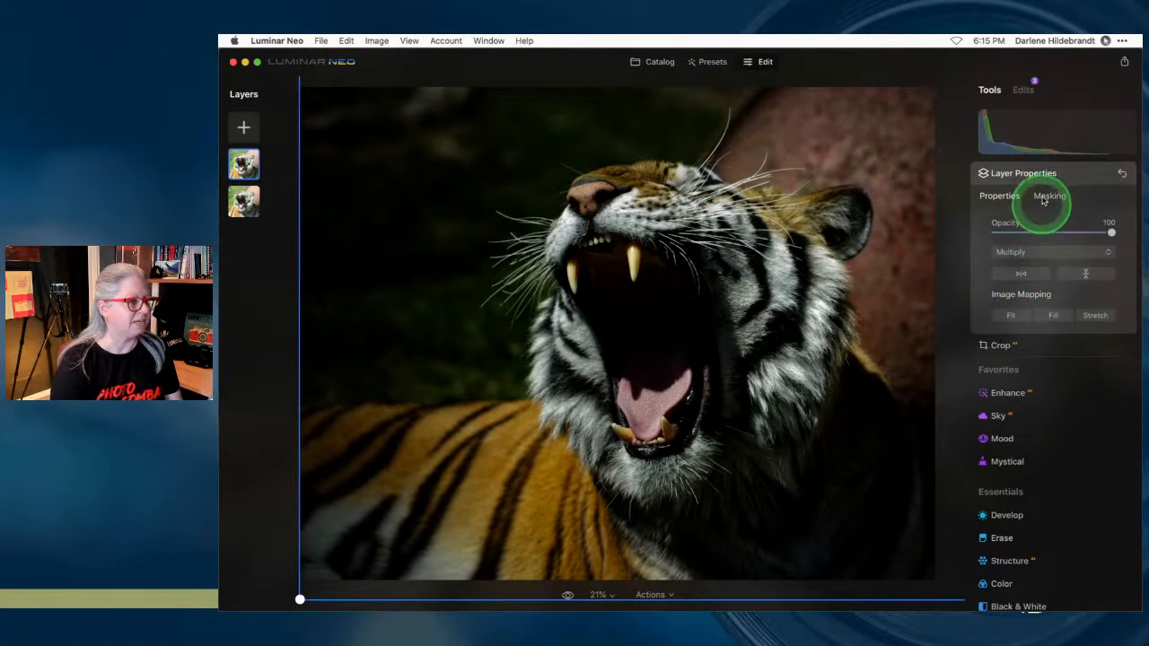
pyautogui.moveTo(1103, 232); pyautogui.dragTo(1057, 232)
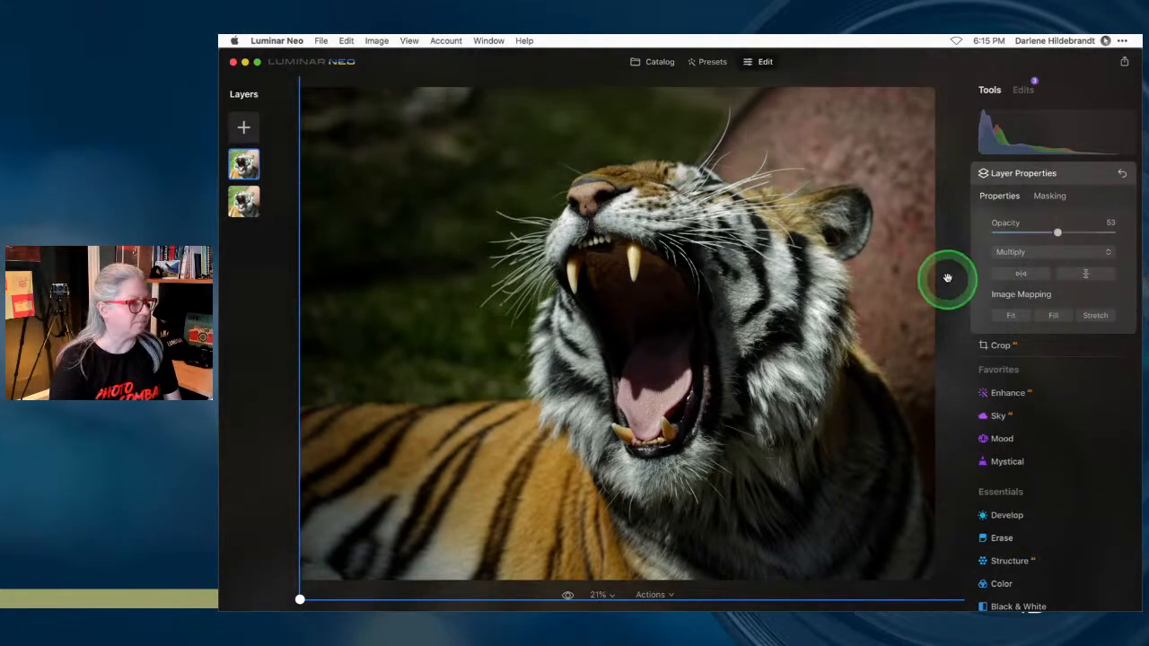
pyautogui.moveTo(1058, 232)
pyautogui.mouseDown()
pyautogui.moveTo(959, 232)
pyautogui.moveTo(1076, 231)
pyautogui.mouseUp()
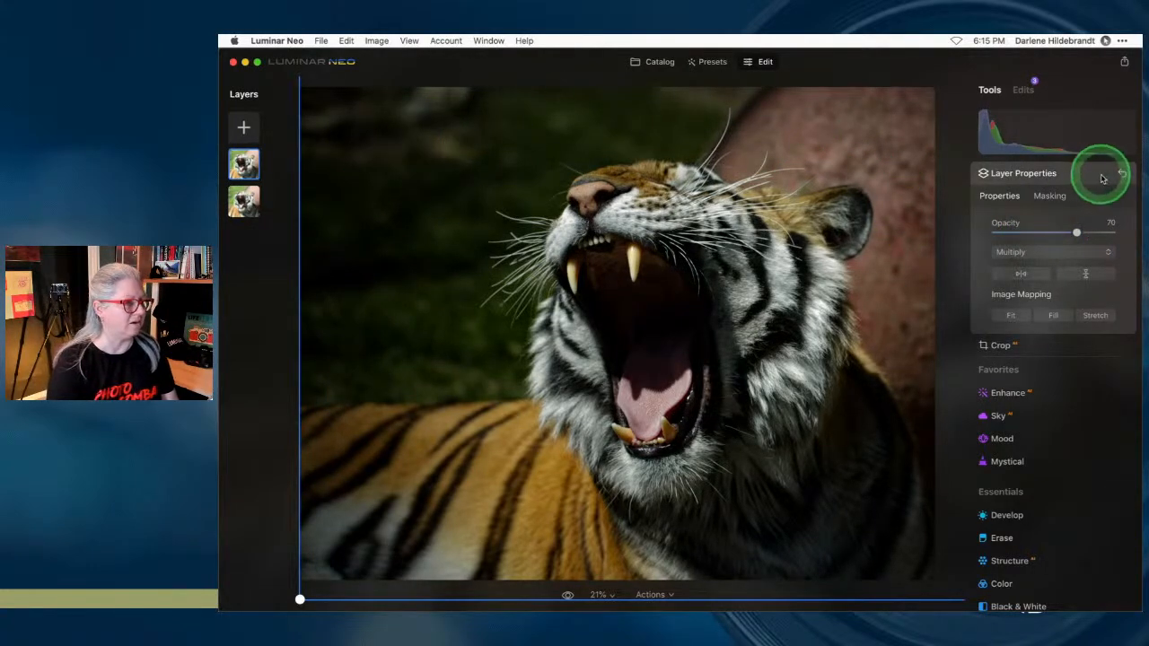
# - Start a brush mask on the Multiply layer and enlarge the brush to size 292
pyautogui.click(1049, 196)
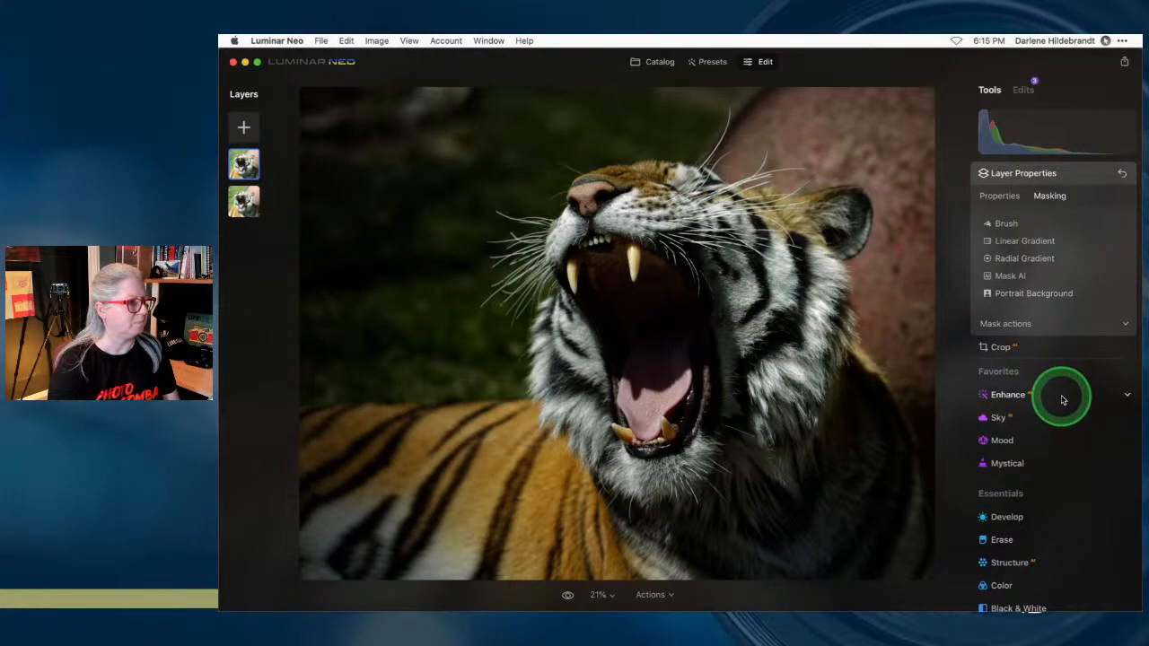
pyautogui.click(1003, 224)
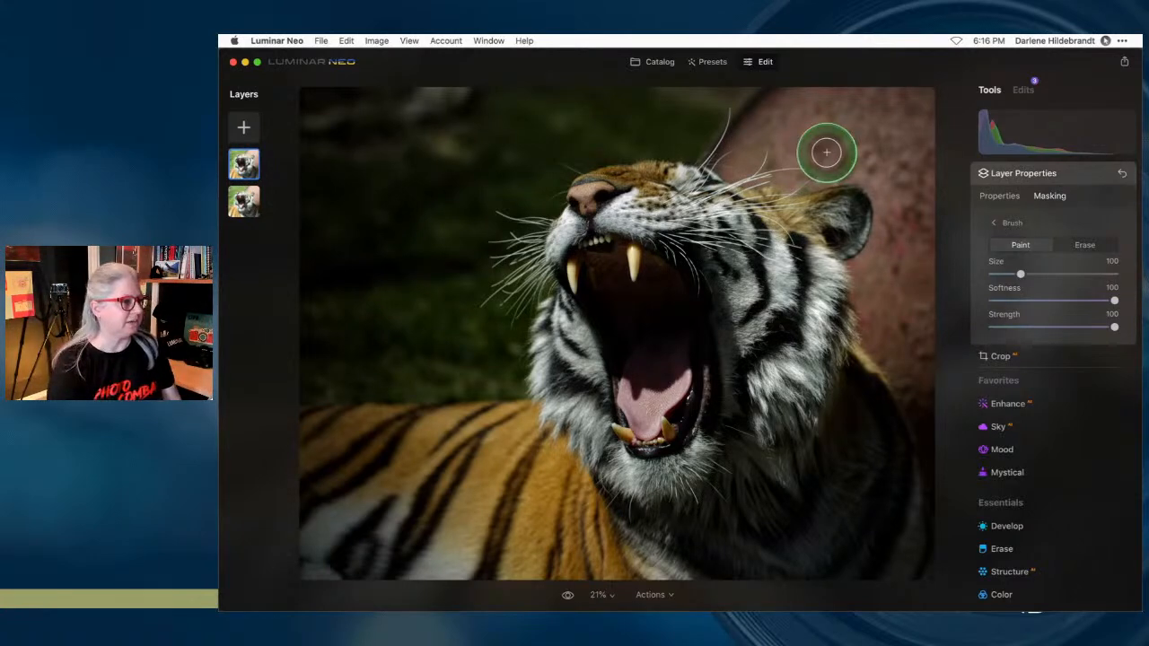
pyautogui.press(']')
pyautogui.press(']')
pyautogui.press(']')
pyautogui.press(']')
pyautogui.press(']')
pyautogui.press(']')
pyautogui.press(']')
pyautogui.press(']')
pyautogui.press(']')
pyautogui.press(']')
pyautogui.press(']')
pyautogui.press(']')
pyautogui.press(']')
pyautogui.press(']')
pyautogui.press(']')
pyautogui.press(']')
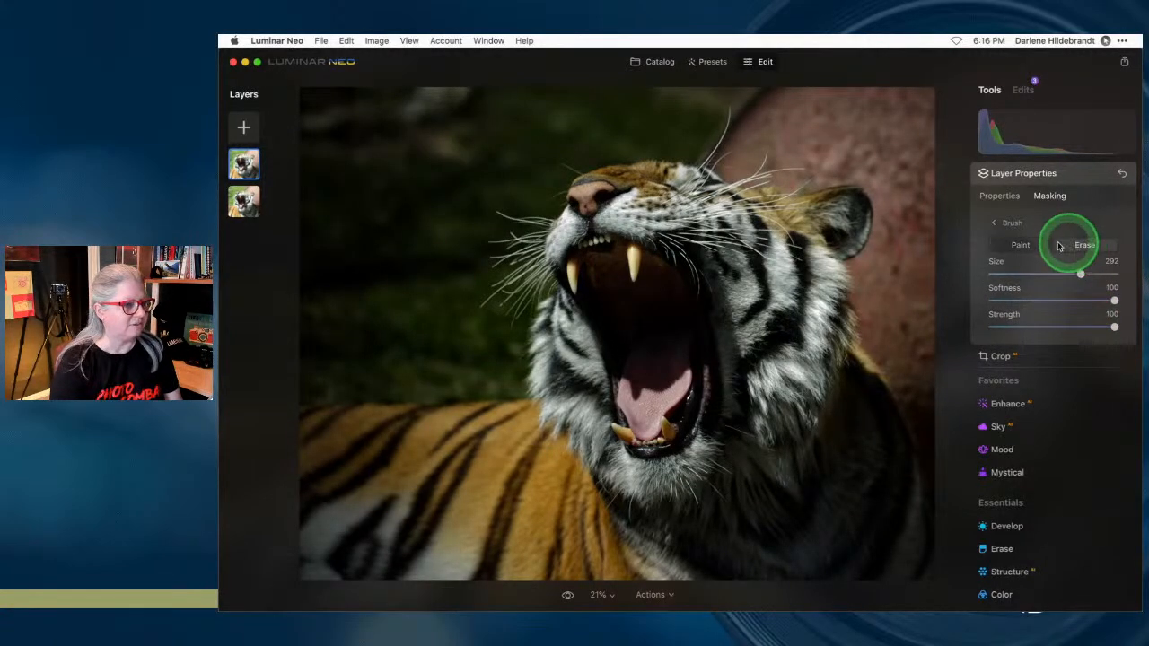
# - Set the mask brush to Paint with Size 171, Softness 62 and Strength 37
pyautogui.click(1082, 247)
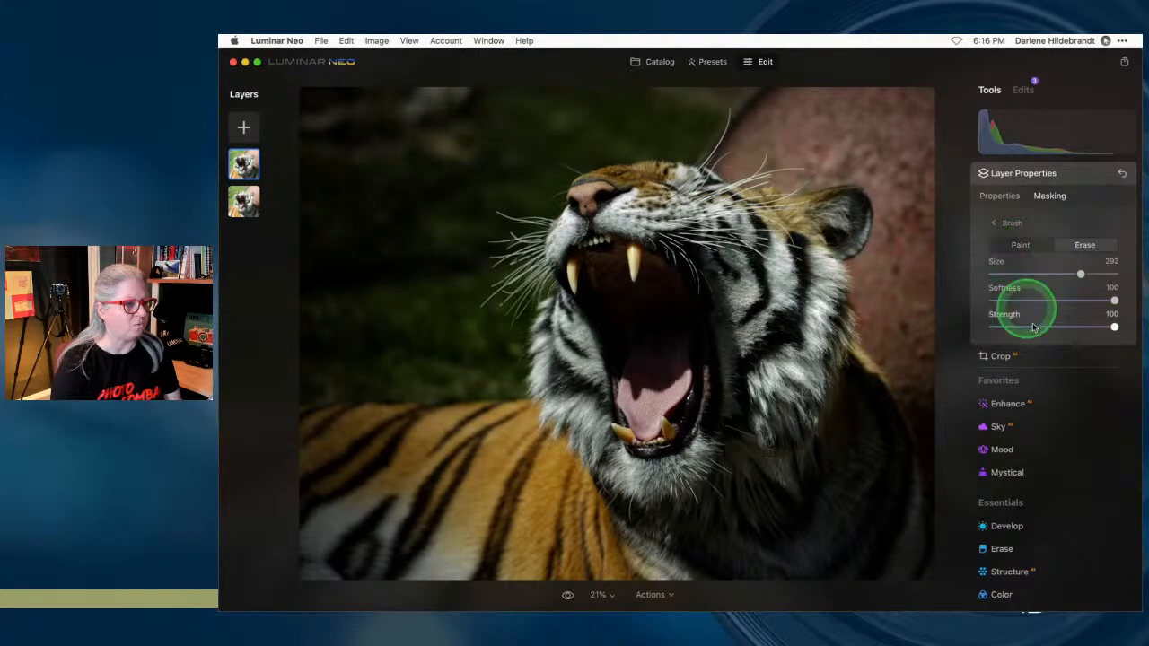
pyautogui.click(1021, 247)
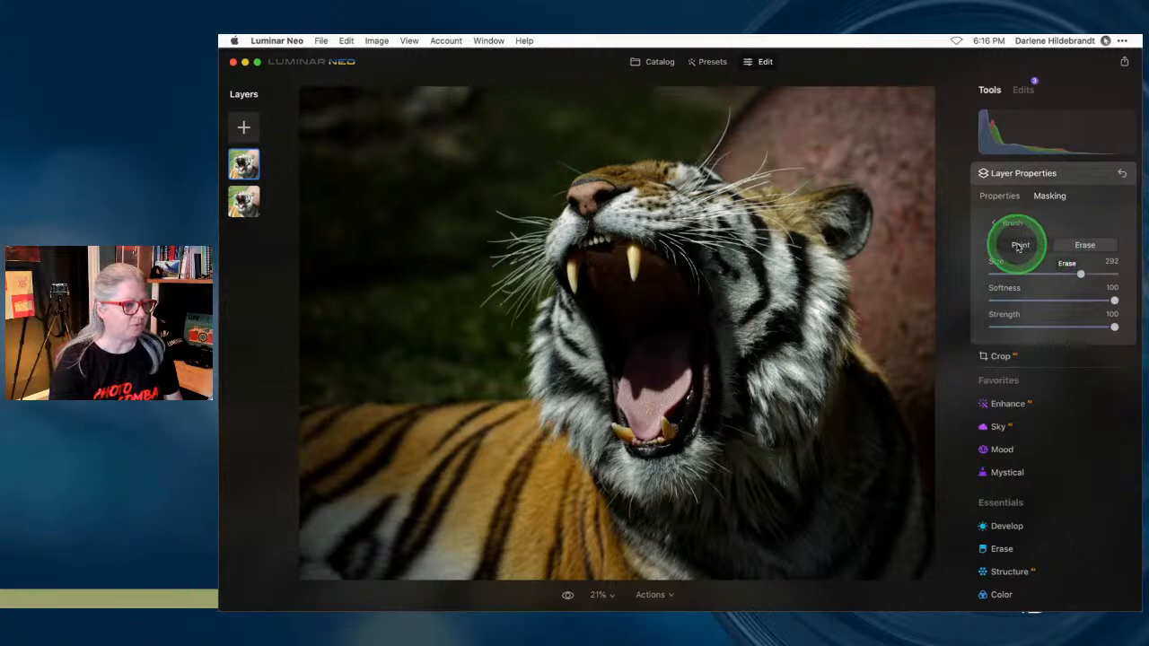
pyautogui.click(1088, 247)
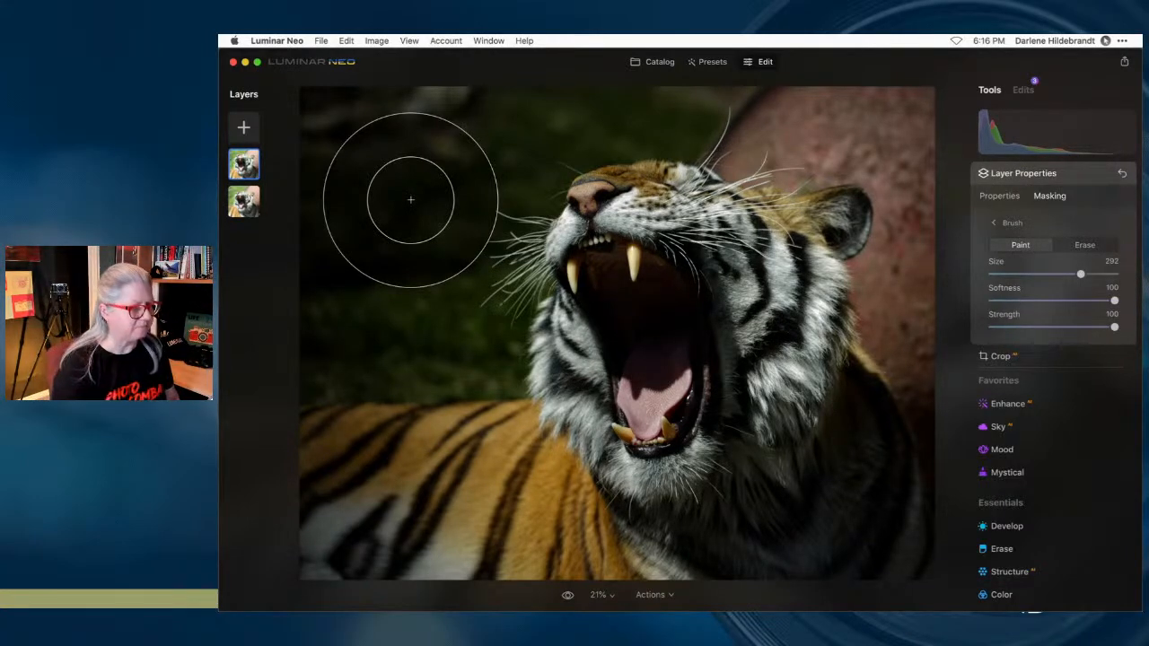
pyautogui.moveTo(1114, 327); pyautogui.dragTo(1038, 327)
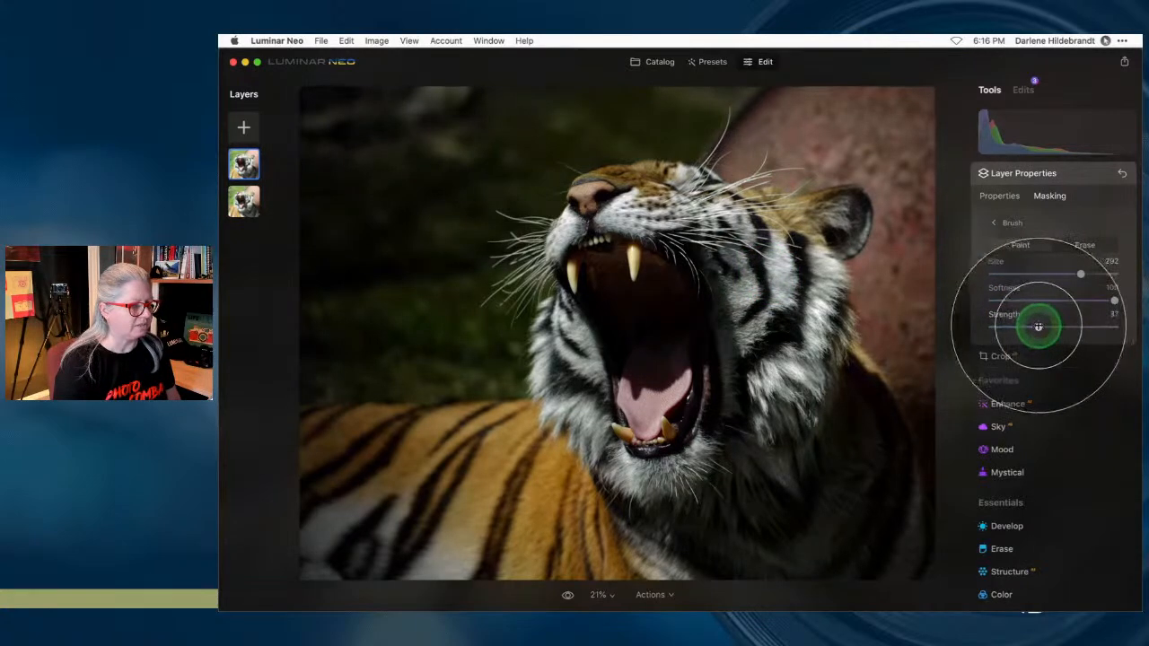
pyautogui.moveTo(1081, 273); pyautogui.dragTo(1042, 272)
pyautogui.moveTo(1114, 301); pyautogui.dragTo(1069, 300)
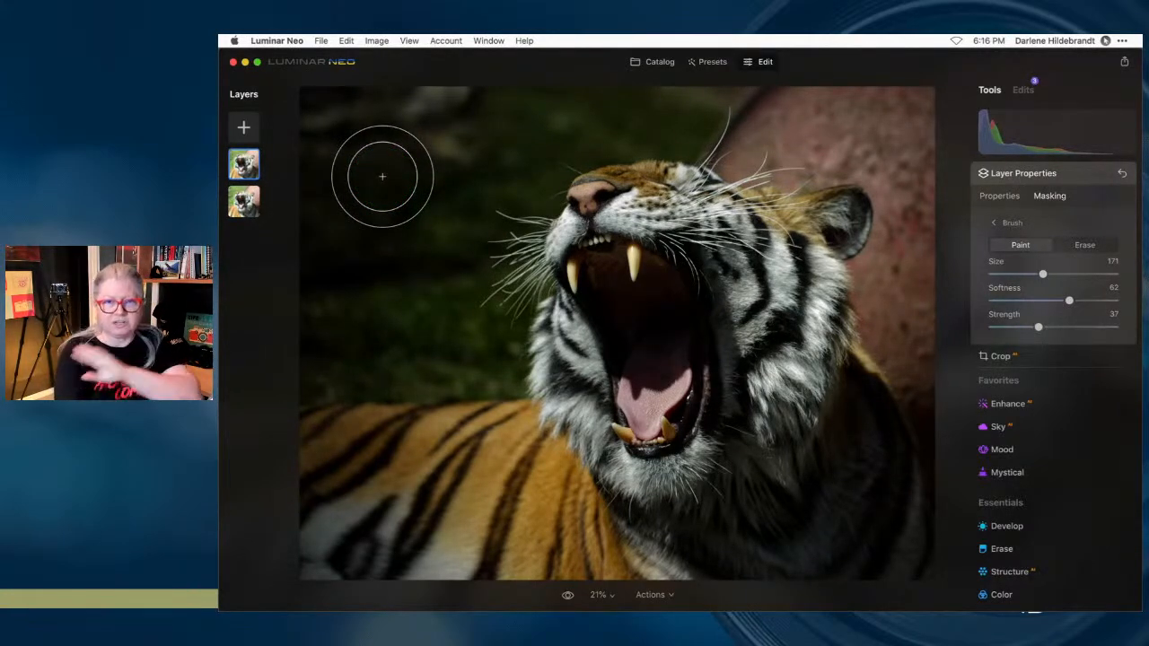
# - Paint the Multiply darkening over the grass in front of the tiger and the reddish background behind its head
pyautogui.moveTo(382, 177)
pyautogui.mouseDown()
pyautogui.moveTo(325, 110)
pyautogui.moveTo(315, 237)
pyautogui.moveTo(327, 152)
pyautogui.moveTo(445, 130)
pyautogui.moveTo(380, 192)
pyautogui.moveTo(377, 294)
pyautogui.moveTo(319, 308)
pyautogui.moveTo(311, 346)
pyautogui.moveTo(499, 361)
pyautogui.moveTo(398, 347)
pyautogui.moveTo(291, 353)
pyautogui.moveTo(465, 341)
pyautogui.moveTo(474, 328)
pyautogui.moveTo(440, 281)
pyautogui.moveTo(518, 151)
pyautogui.moveTo(515, 165)
pyautogui.moveTo(483, 110)
pyautogui.moveTo(722, 119)
pyautogui.moveTo(608, 101)
pyautogui.moveTo(403, 141)
pyautogui.moveTo(321, 303)
pyautogui.moveTo(429, 327)
pyautogui.moveTo(479, 360)
pyautogui.moveTo(378, 206)
pyautogui.moveTo(725, 82)
pyautogui.moveTo(741, 108)
pyautogui.moveTo(726, 149)
pyautogui.moveTo(795, 117)
pyautogui.moveTo(790, 159)
pyautogui.moveTo(840, 144)
pyautogui.moveTo(894, 167)
pyautogui.moveTo(924, 152)
pyautogui.moveTo(848, 100)
pyautogui.moveTo(930, 125)
pyautogui.moveTo(883, 300)
pyautogui.moveTo(913, 324)
pyautogui.moveTo(937, 412)
pyautogui.mouseUp()
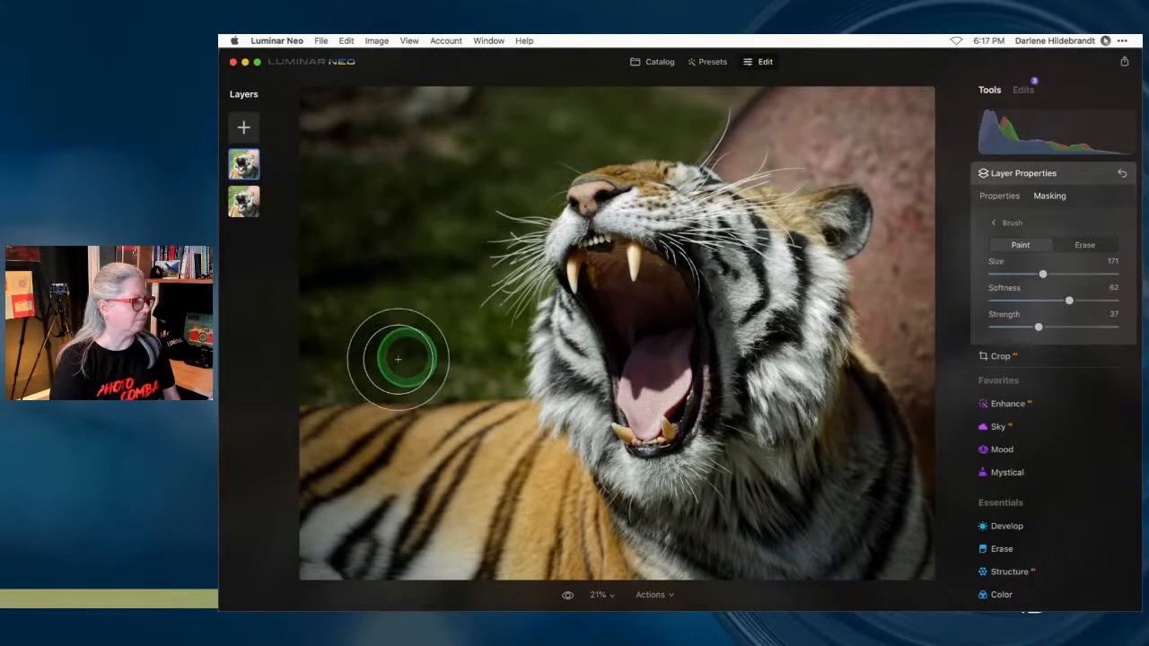
pyautogui.moveTo(493, 313)
pyautogui.mouseDown()
pyautogui.moveTo(476, 344)
pyautogui.moveTo(360, 359)
pyautogui.moveTo(332, 260)
pyautogui.mouseUp()
pyautogui.moveTo(454, 196)
pyautogui.mouseDown()
pyautogui.moveTo(527, 146)
pyautogui.moveTo(631, 106)
pyautogui.moveTo(685, 105)
pyautogui.moveTo(399, 103)
pyautogui.moveTo(299, 182)
pyautogui.moveTo(294, 306)
pyautogui.moveTo(347, 341)
pyautogui.moveTo(323, 298)
pyautogui.moveTo(367, 228)
pyautogui.mouseUp()
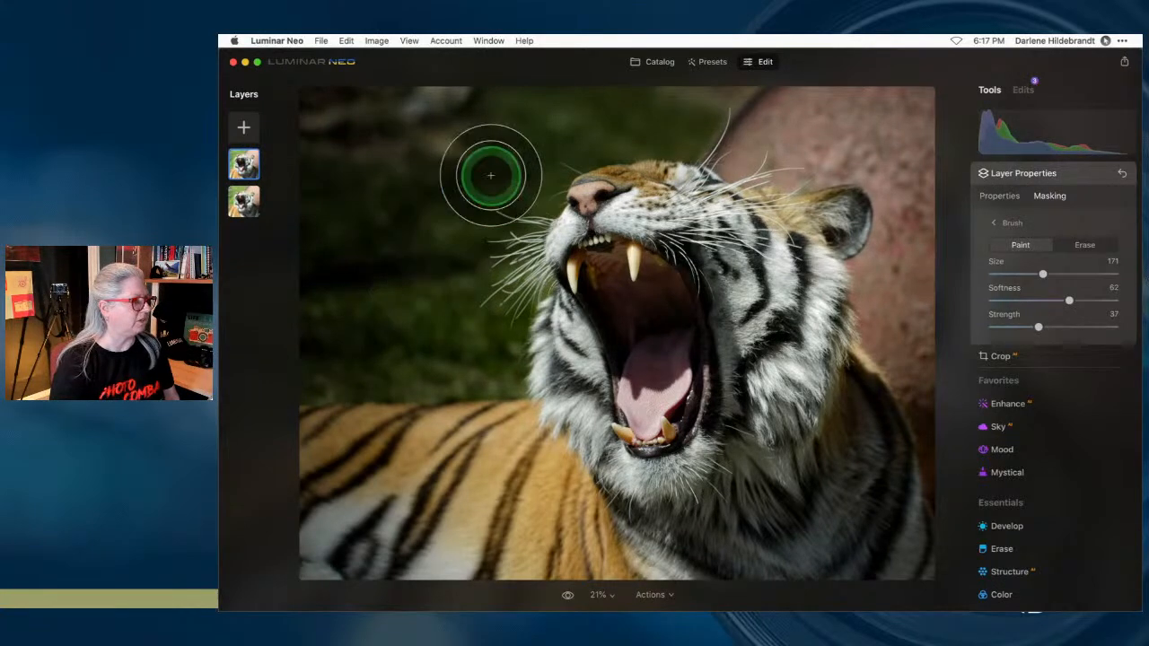
pyautogui.moveTo(854, 139)
pyautogui.mouseDown()
pyautogui.moveTo(834, 129)
pyautogui.moveTo(890, 115)
pyautogui.moveTo(911, 171)
pyautogui.mouseUp()
pyautogui.moveTo(928, 224)
pyautogui.mouseDown()
pyautogui.moveTo(903, 283)
pyautogui.moveTo(940, 365)
pyautogui.moveTo(901, 295)
pyautogui.moveTo(925, 238)
pyautogui.moveTo(930, 345)
pyautogui.mouseUp()
pyautogui.moveTo(883, 170)
pyautogui.mouseDown()
pyautogui.moveTo(798, 141)
pyautogui.moveTo(847, 116)
pyautogui.moveTo(790, 123)
pyautogui.moveTo(847, 147)
pyautogui.moveTo(821, 116)
pyautogui.moveTo(848, 107)
pyautogui.moveTo(915, 185)
pyautogui.moveTo(906, 342)
pyautogui.moveTo(910, 229)
pyautogui.moveTo(787, 133)
pyautogui.moveTo(893, 300)
pyautogui.mouseUp()
# - Reduce the mask brush to size 122 and paint the darkening into the narrow background area behind the tiger's neck
pyautogui.press('[')
pyautogui.press('[')
pyautogui.press('[')
pyautogui.press('[')
pyautogui.press('[')
pyautogui.moveTo(916, 367)
pyautogui.mouseDown()
pyautogui.moveTo(878, 287)
pyautogui.moveTo(904, 243)
pyautogui.moveTo(911, 169)
pyautogui.moveTo(846, 141)
pyautogui.moveTo(787, 162)
pyautogui.moveTo(777, 121)
pyautogui.moveTo(835, 101)
pyautogui.moveTo(904, 116)
pyautogui.moveTo(928, 197)
pyautogui.moveTo(933, 344)
pyautogui.moveTo(943, 413)
pyautogui.mouseUp()
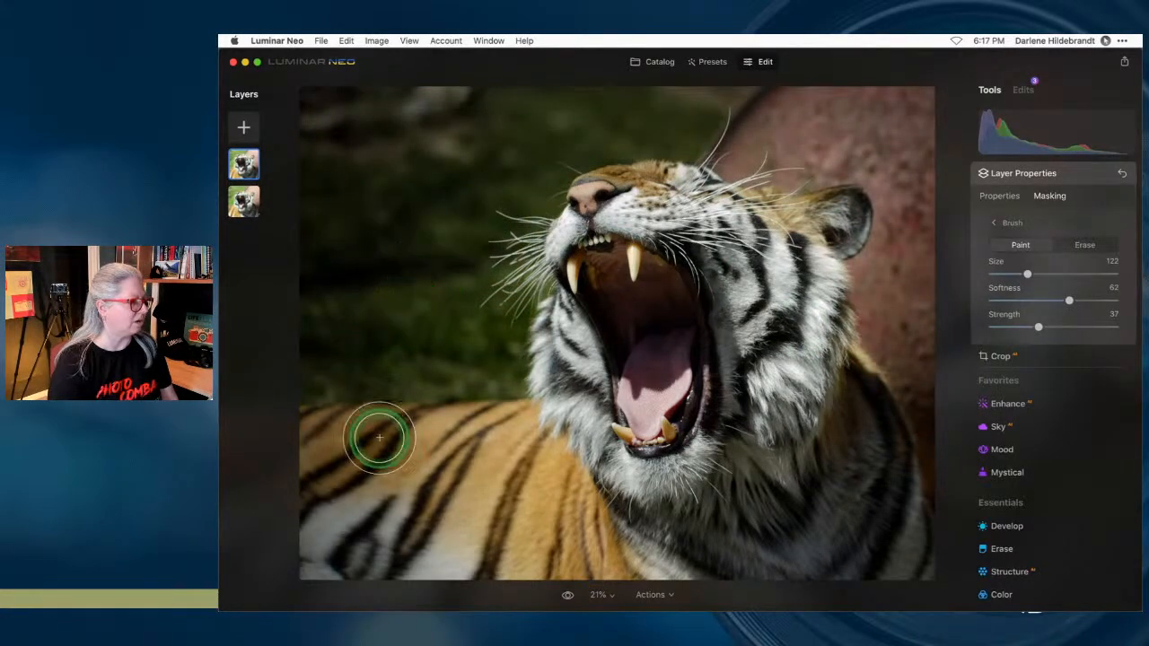
# - Hide the Multiply layer and show it again to compare the background with and without the painted darkening
pyautogui.click(990, 200)
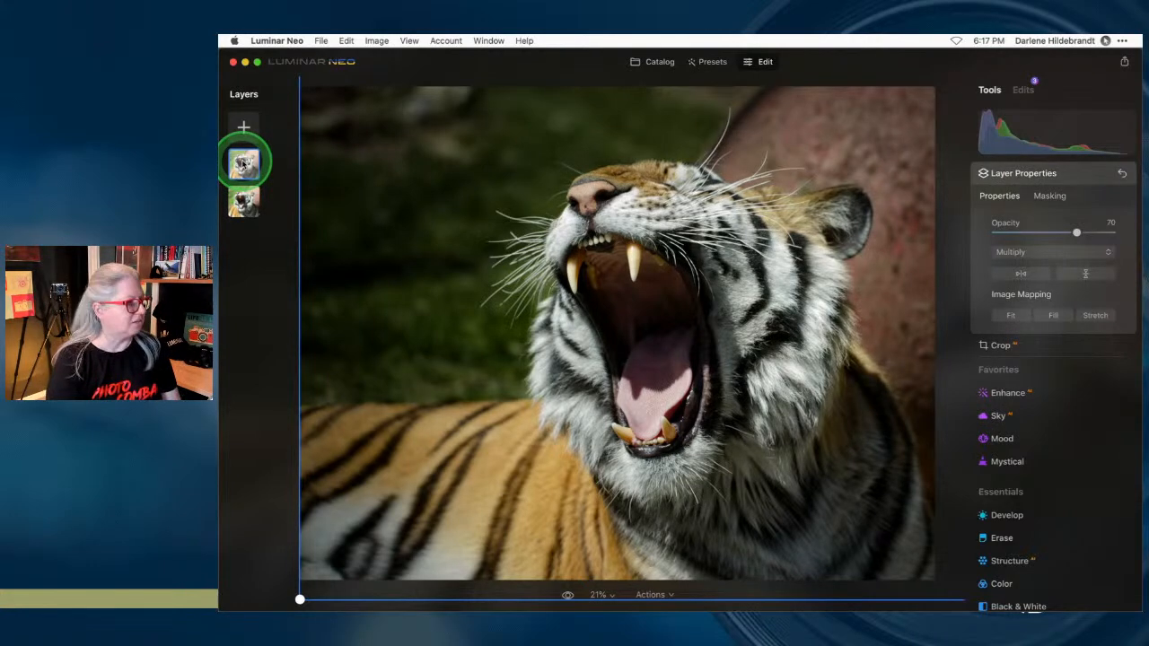
pyautogui.rightClick(251, 162)
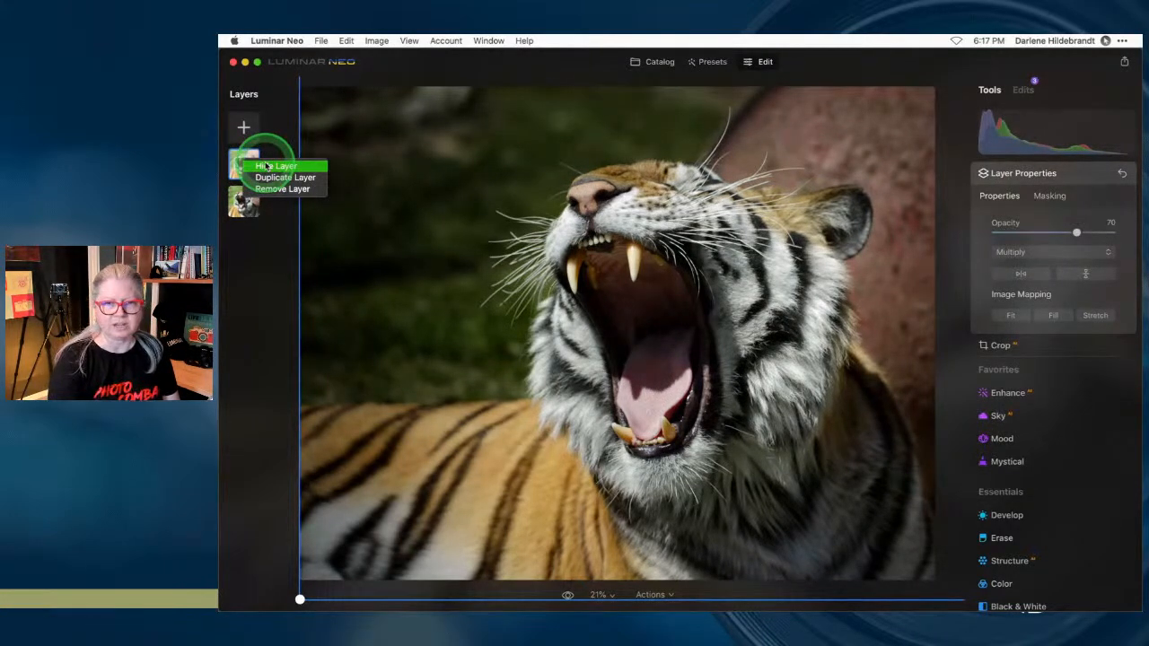
pyautogui.click(267, 166)
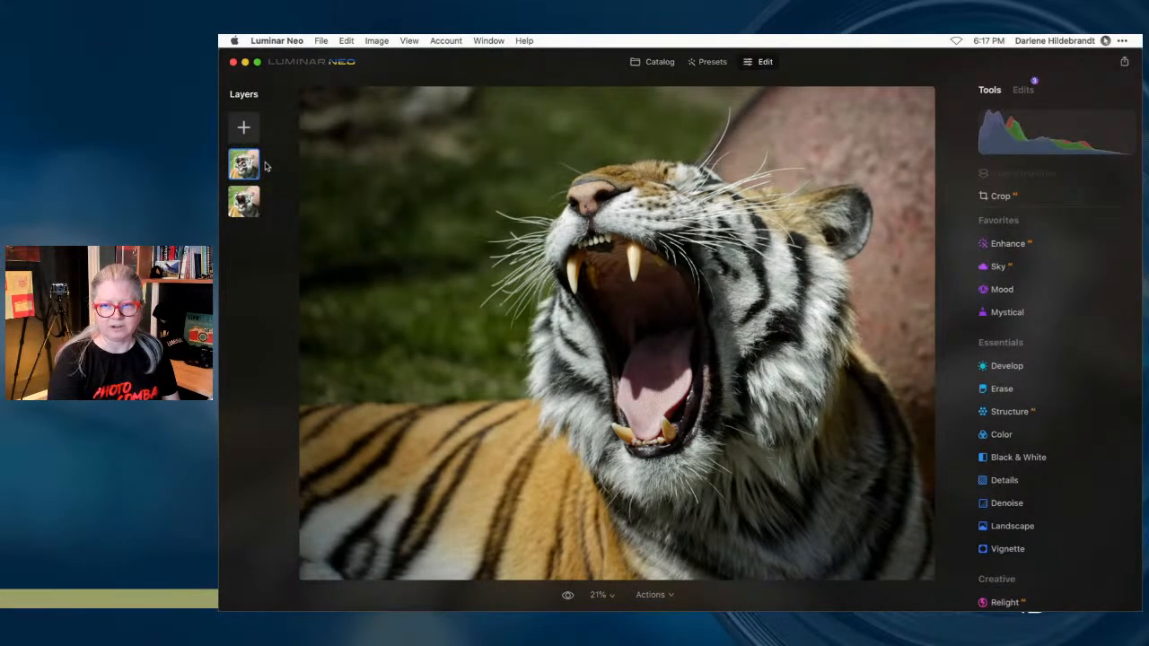
pyautogui.rightClick(252, 164)
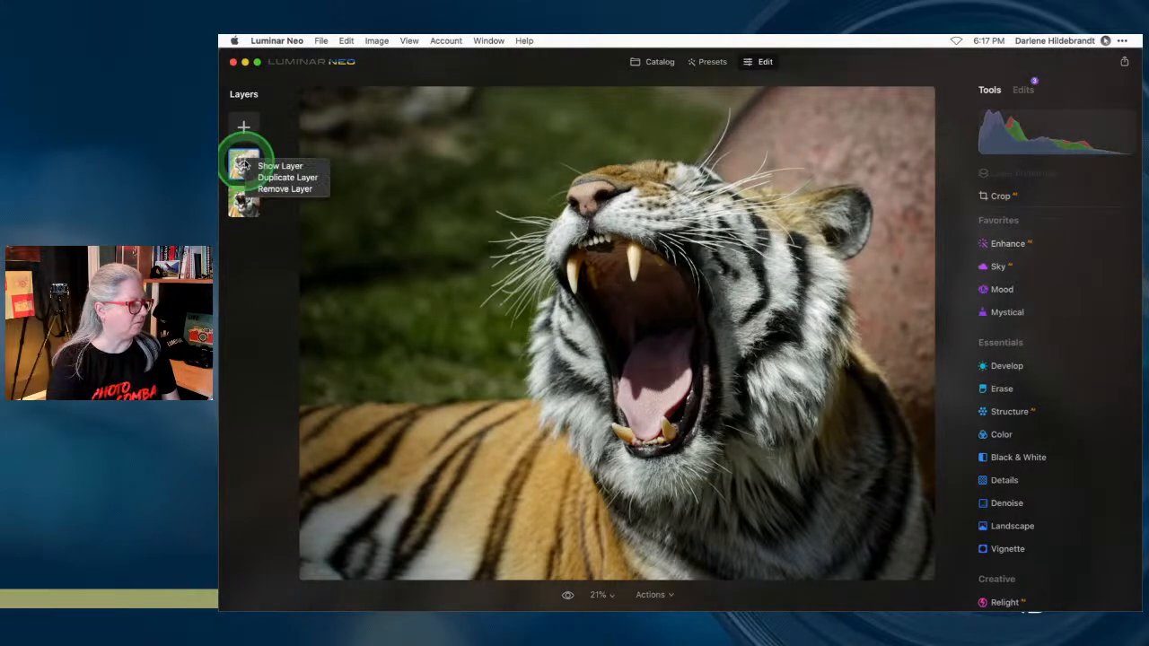
pyautogui.click(254, 166)
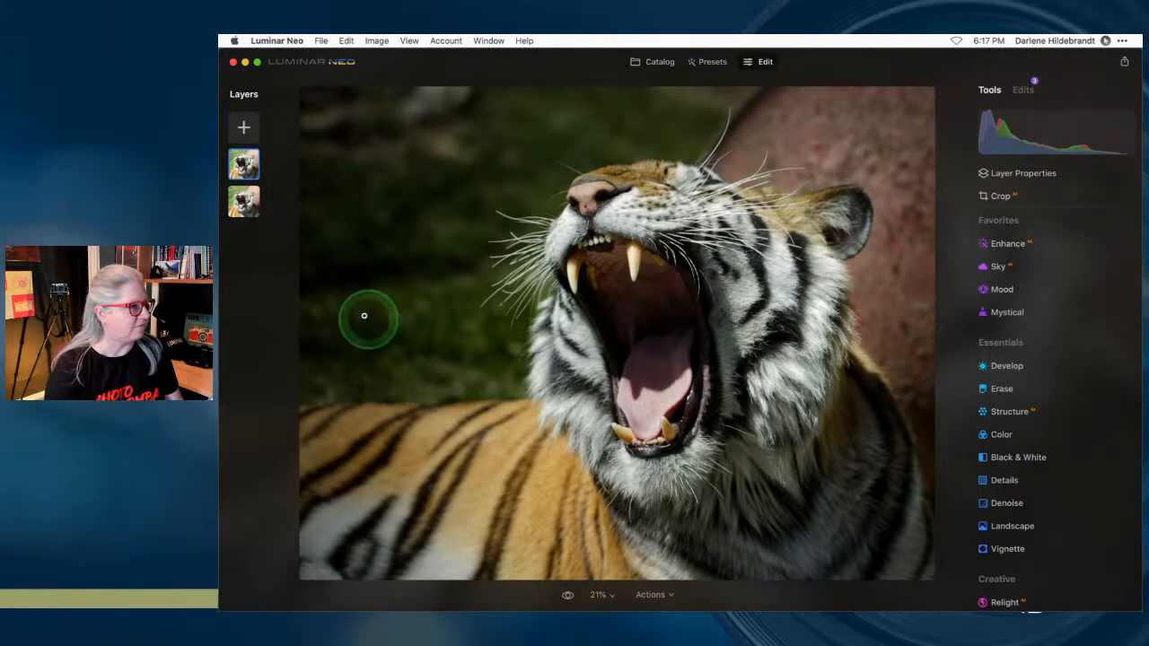
# - Soften the Multiply layer using Structure with Amount -85 and Boost 97
pyautogui.click(1023, 410)
pyautogui.moveTo(1054, 410); pyautogui.dragTo(1111, 430)
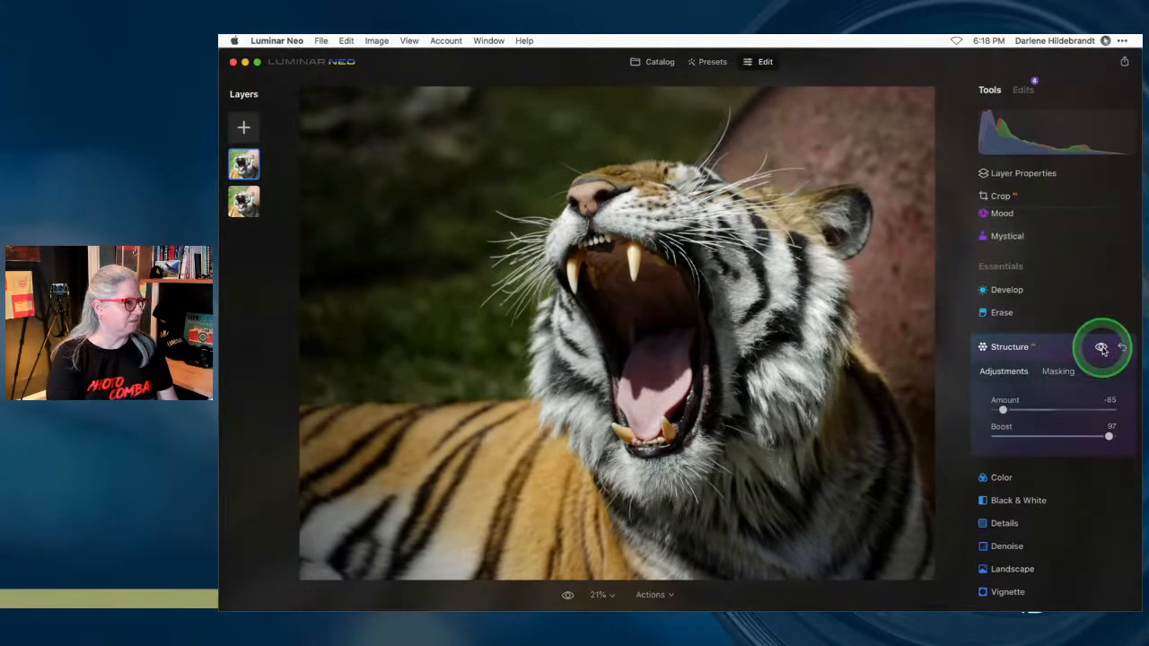
pyautogui.click(1062, 353)
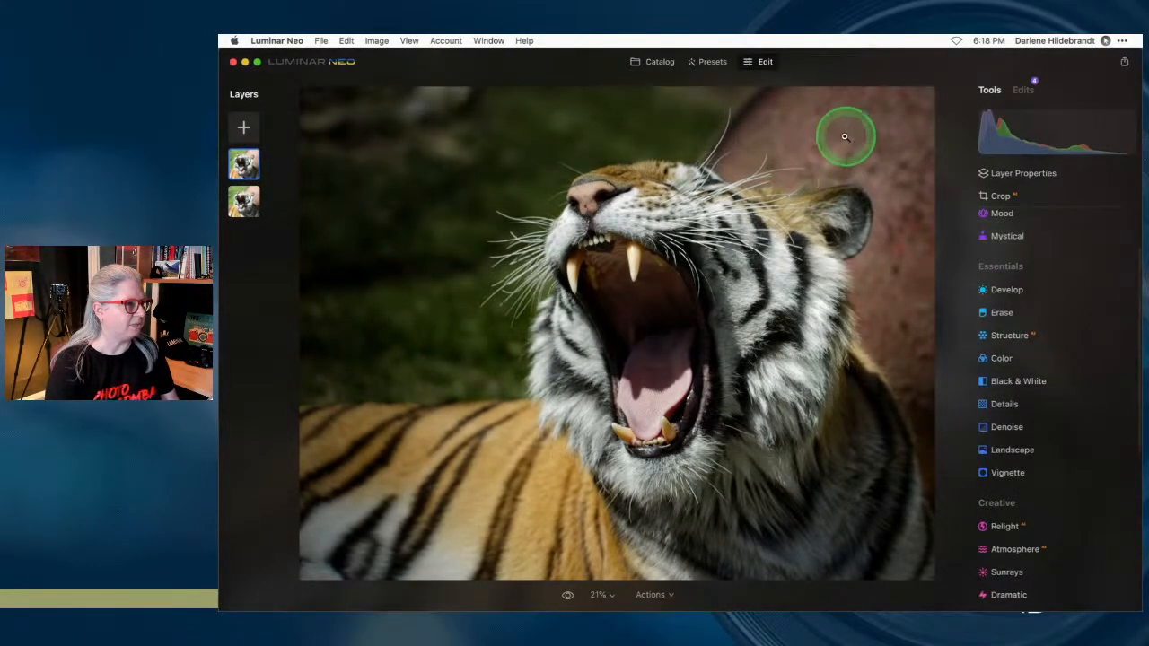
# - Check the Multiply layer's properties and compare the photo before and after the edits
pyautogui.click(1044, 175)
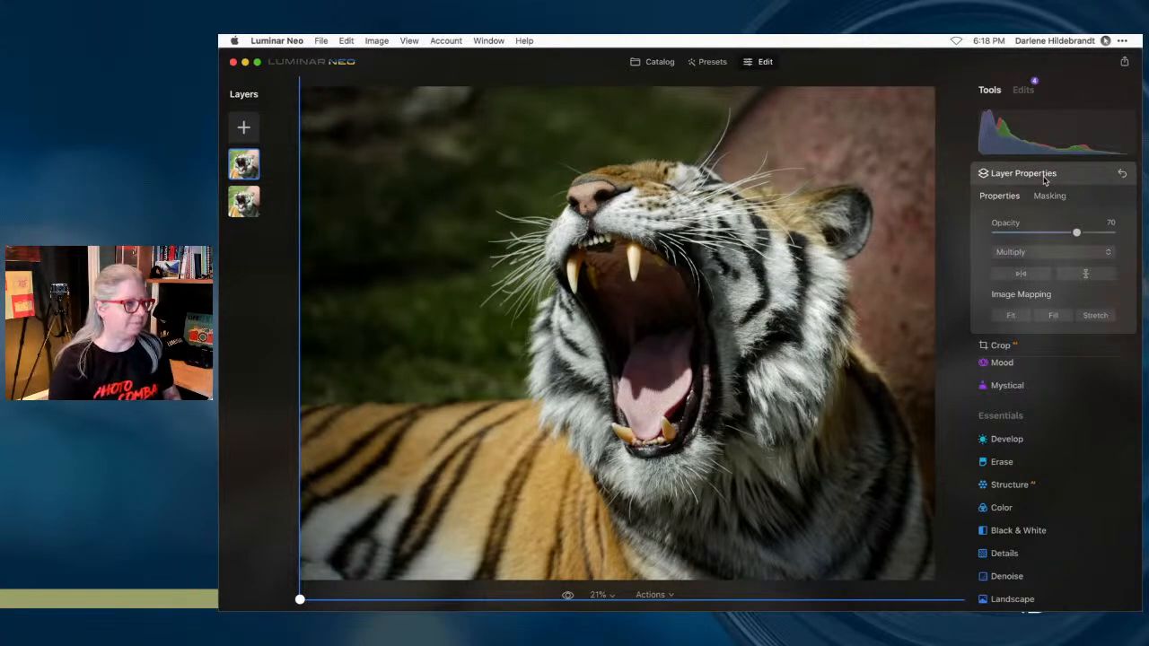
pyautogui.click(849, 187)
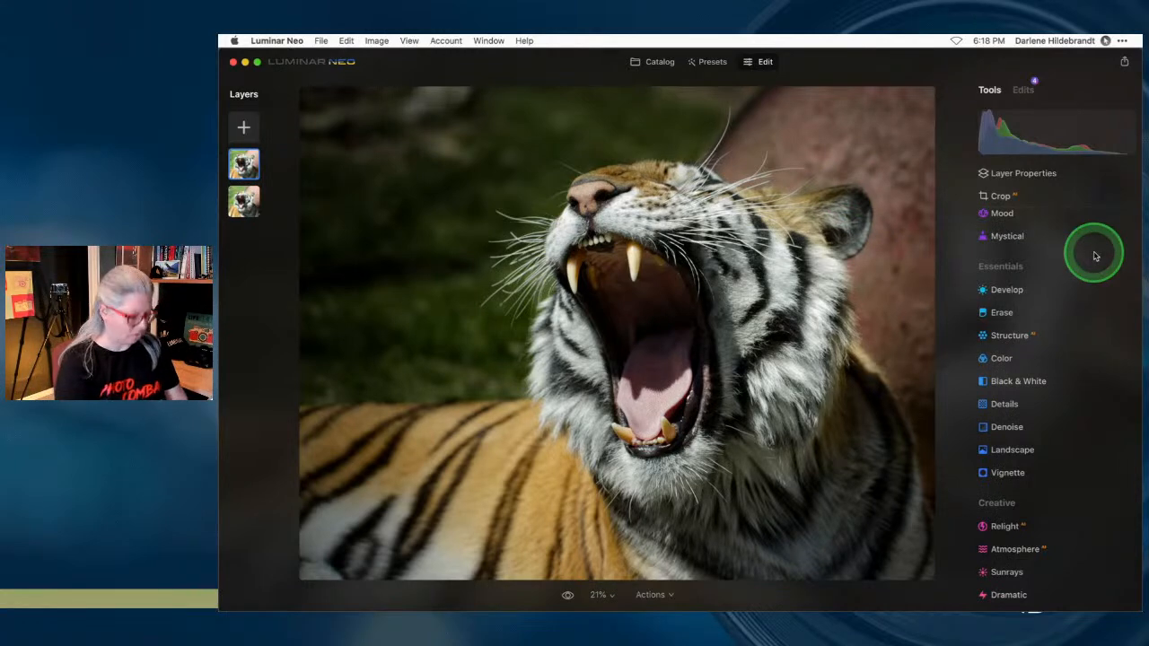
pyautogui.press('\\')
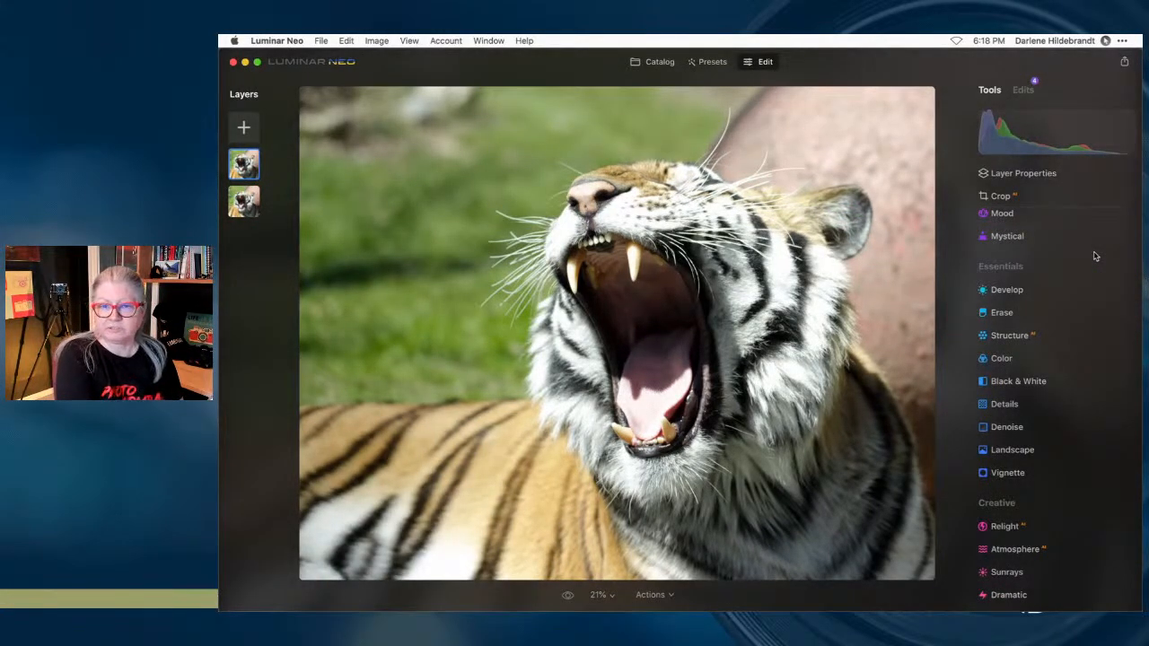
pyautogui.press('\\')
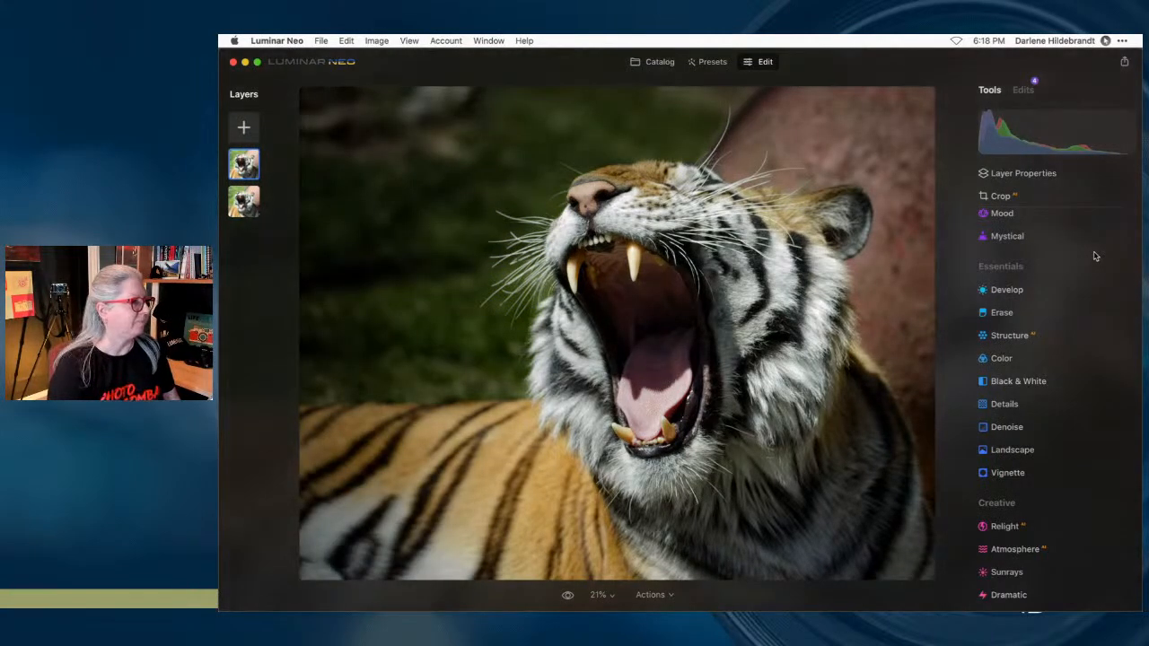
# - Adjust Details on the original bottom layer, setting Sharpen to 19 and Medium Details to -18
pyautogui.click(242, 202)
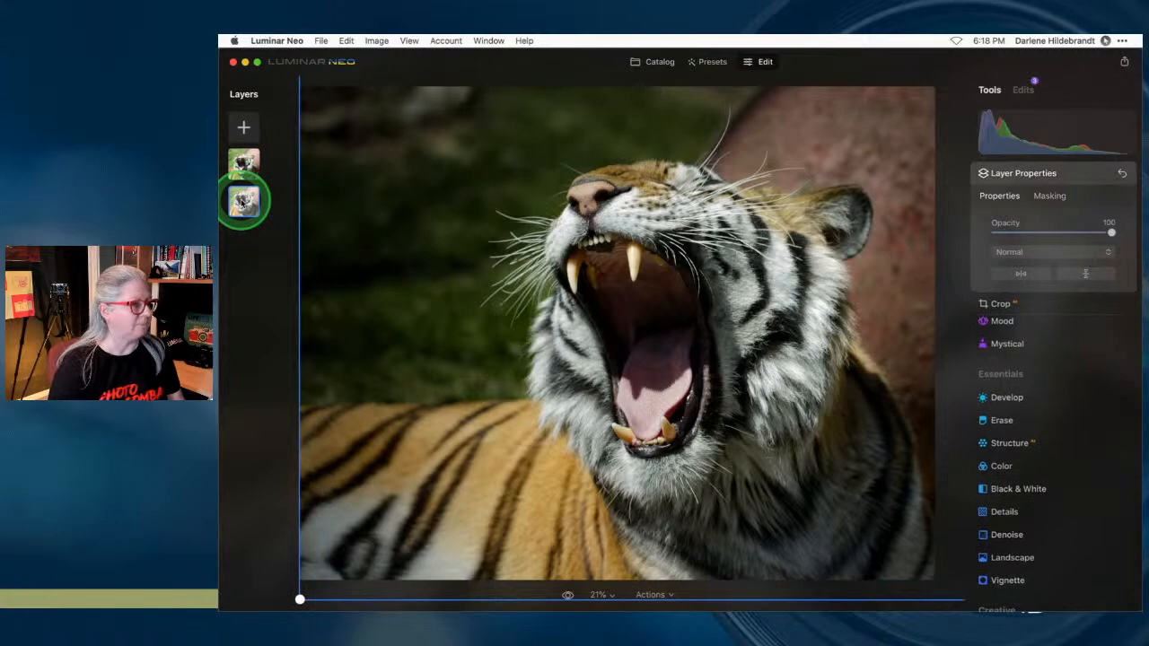
pyautogui.click(1005, 514)
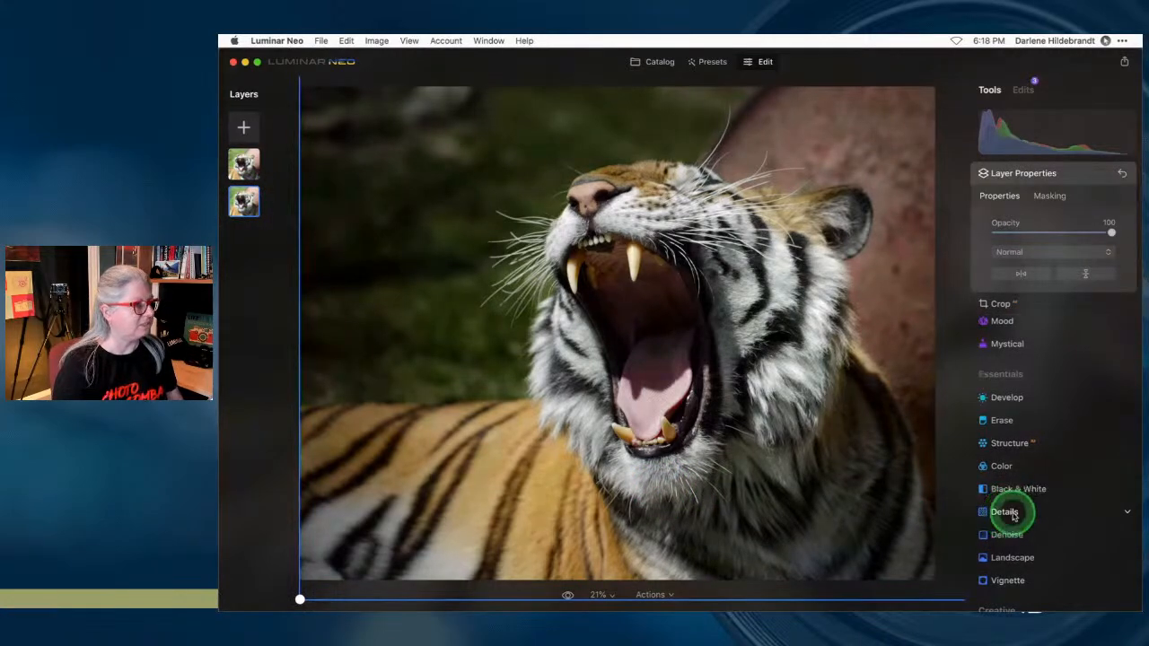
pyautogui.moveTo(1008, 377)
pyautogui.mouseDown()
pyautogui.moveTo(994, 380)
pyautogui.moveTo(1017, 379)
pyautogui.mouseUp()
pyautogui.moveTo(1053, 319)
pyautogui.mouseDown()
pyautogui.moveTo(1094, 320)
pyautogui.moveTo(1041, 321)
pyautogui.mouseUp()
# - Examine the detail and sharpening around the tiger's open mouth and fur, up to 100% zoom
pyautogui.press('super+equal')
pyautogui.press('super+equal')
pyautogui.press('super+equal')
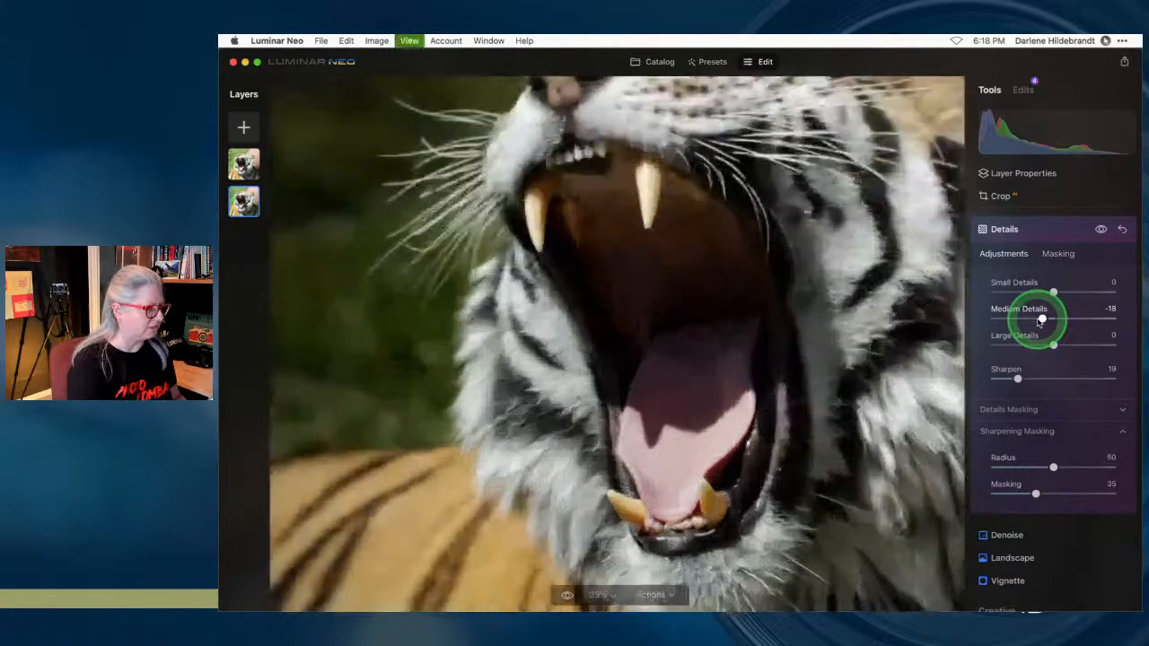
pyautogui.moveTo(872, 244); pyautogui.dragTo(709, 300)
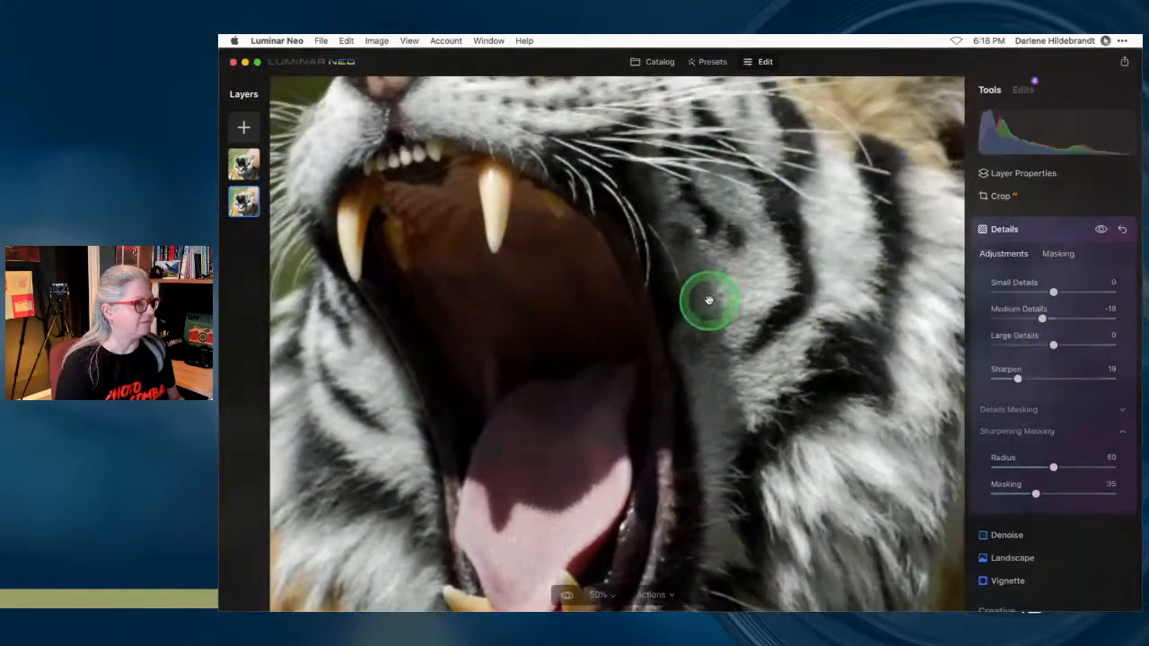
pyautogui.press('super+0')
pyautogui.doubleClick(682, 311)
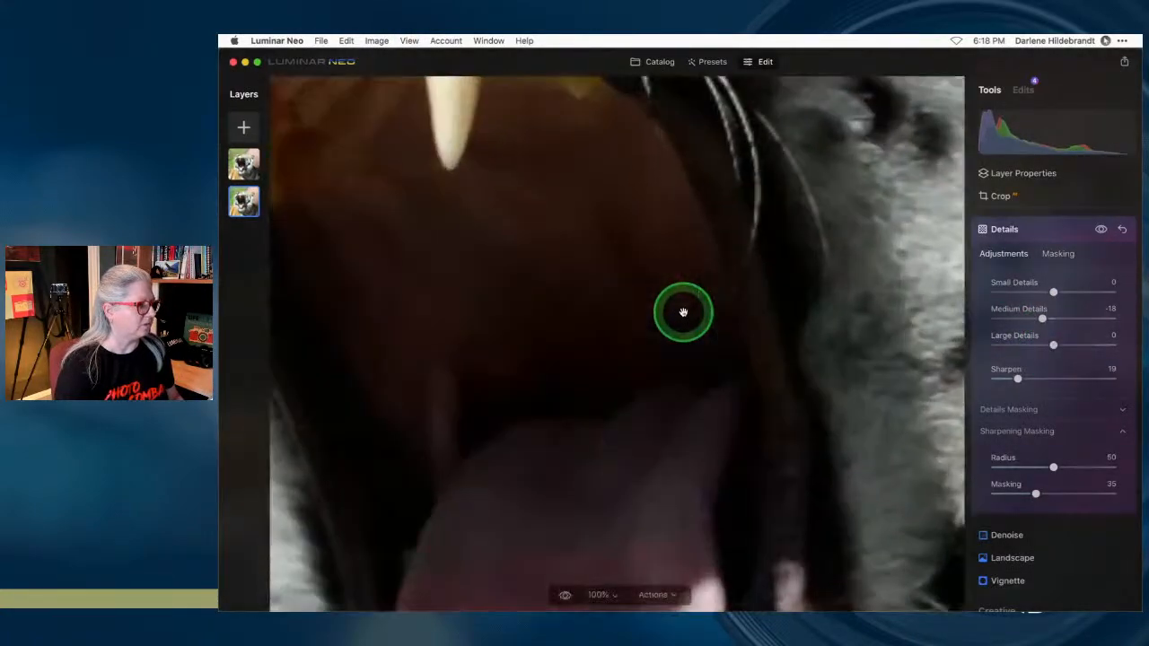
# - Raise the bottom layer's texture in Details, setting Medium Details to 28 and Small Details to 8
pyautogui.press('super+minus')
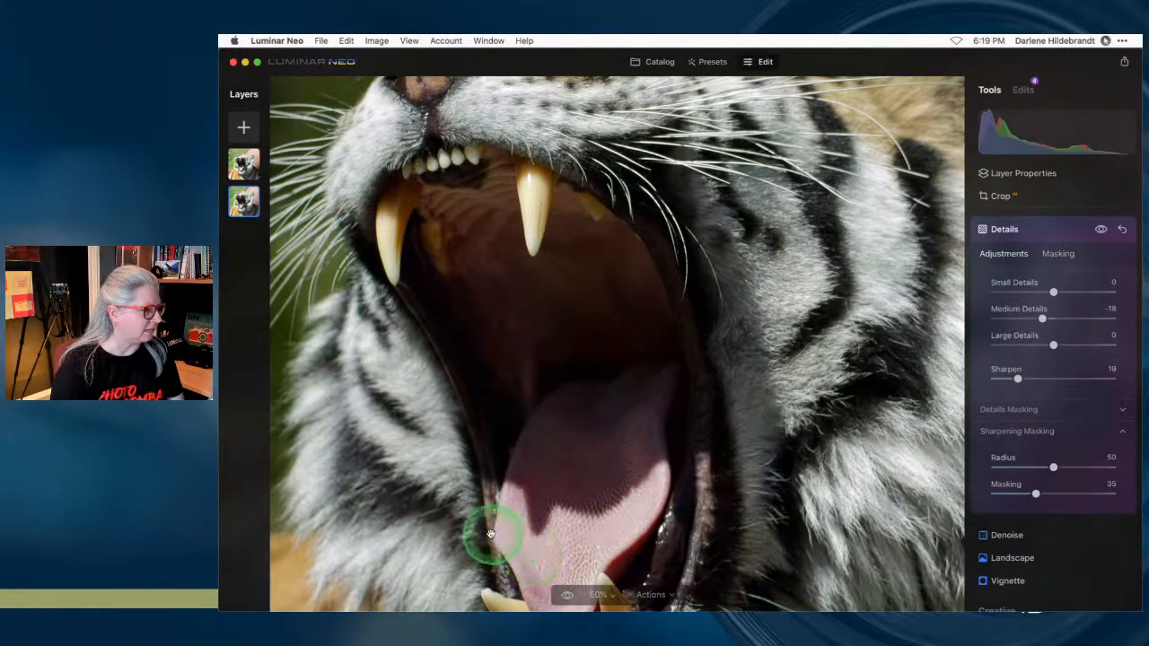
pyautogui.moveTo(1042, 319); pyautogui.dragTo(1071, 318)
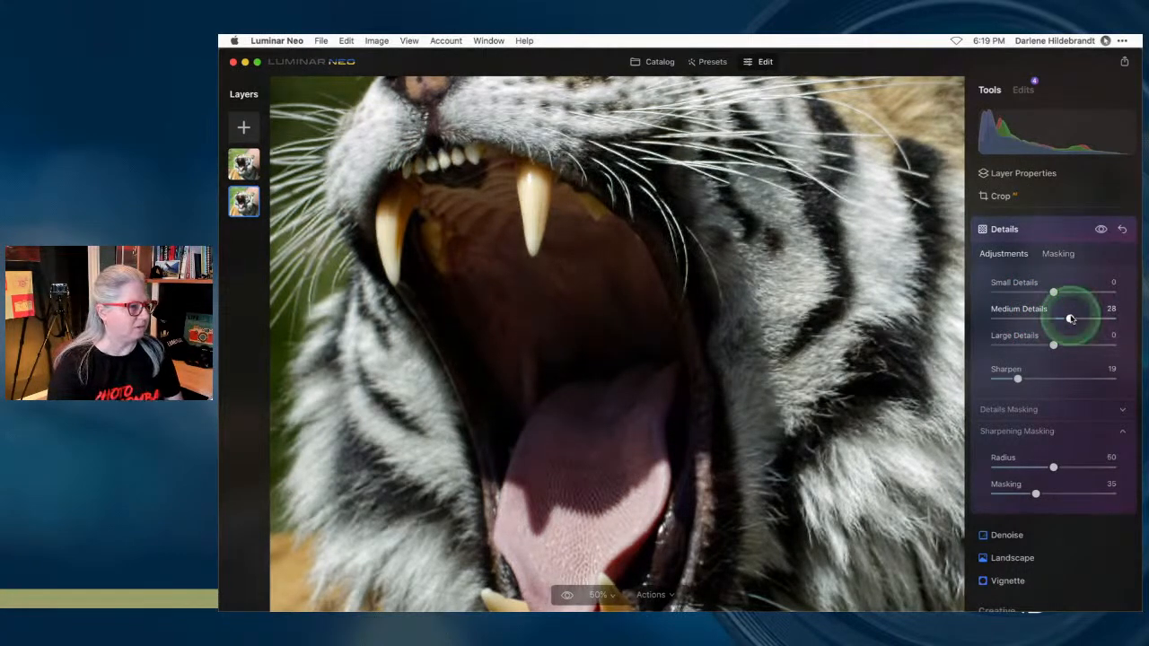
pyautogui.scroll(1, 1068, 317)
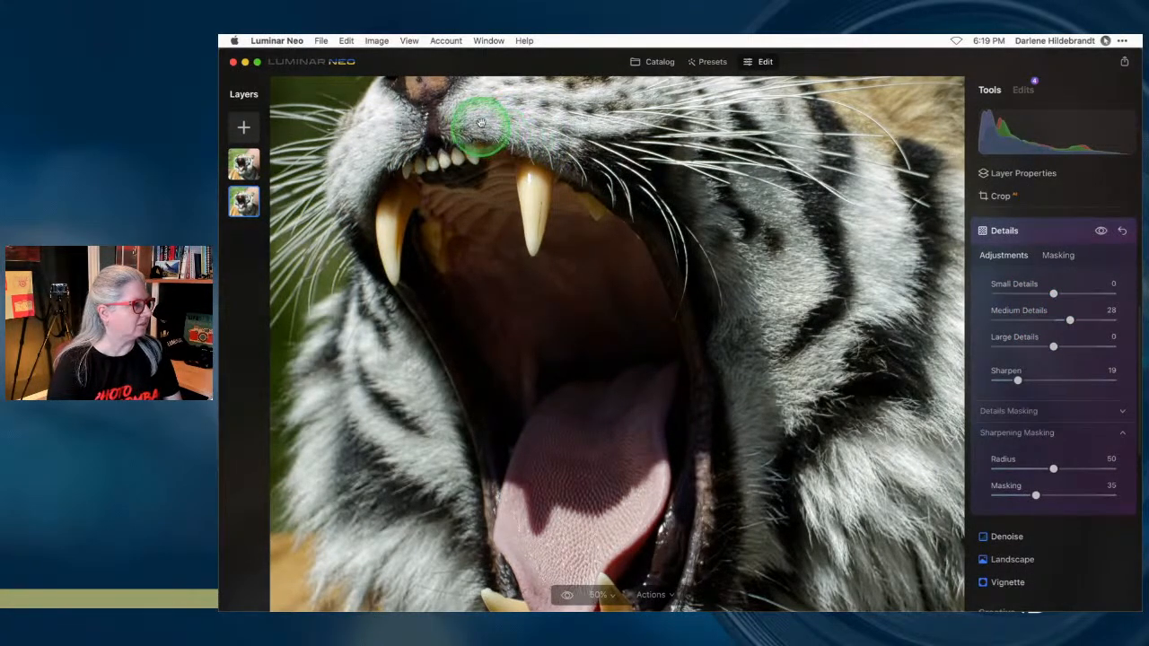
pyautogui.moveTo(1052, 293); pyautogui.dragTo(1059, 295)
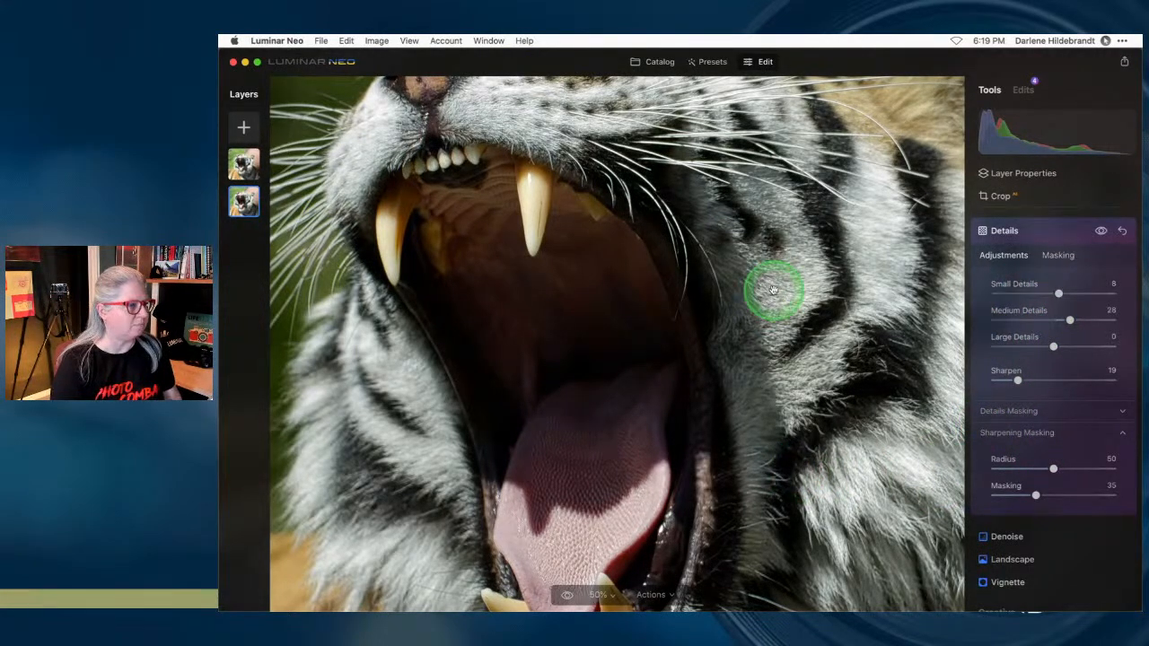
pyautogui.doubleClick(778, 318)
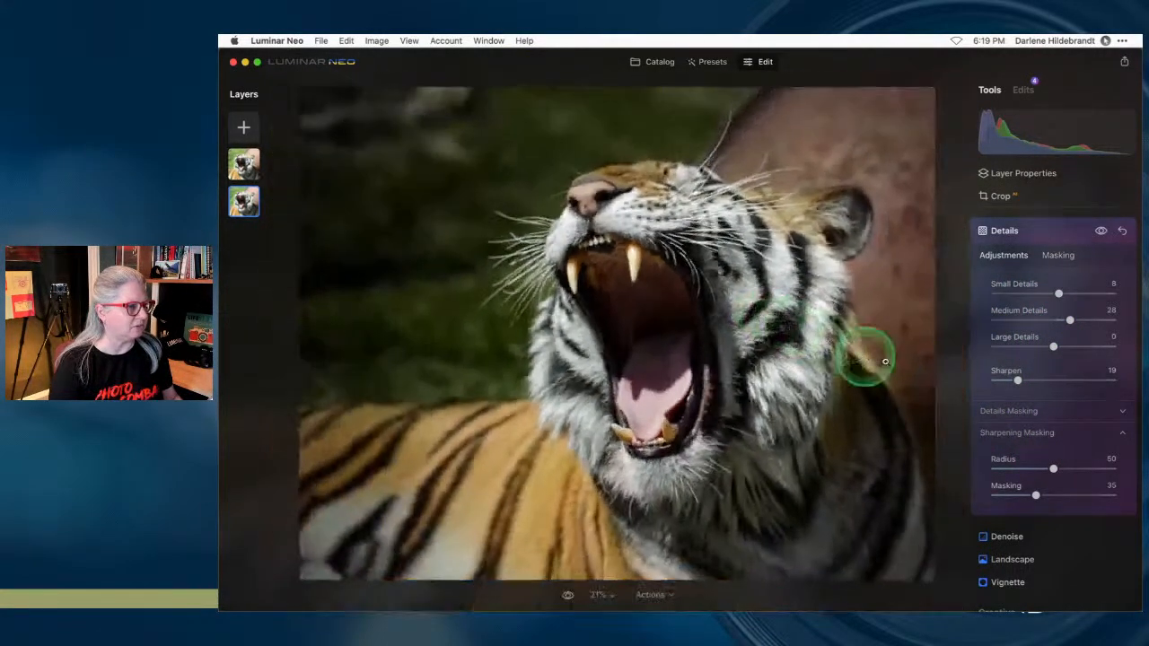
# - Mask the Details adjustment with a tilted radial gradient fitted around the tiger's head, and invert it to cover the head
pyautogui.click(1056, 255)
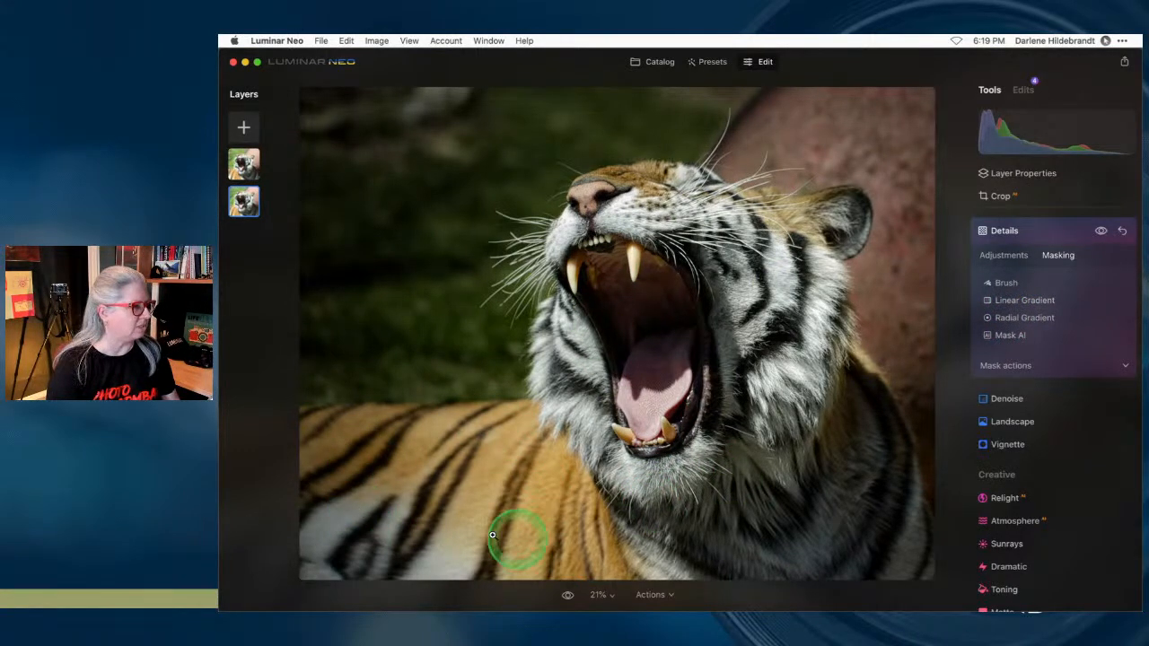
pyautogui.click(1028, 319)
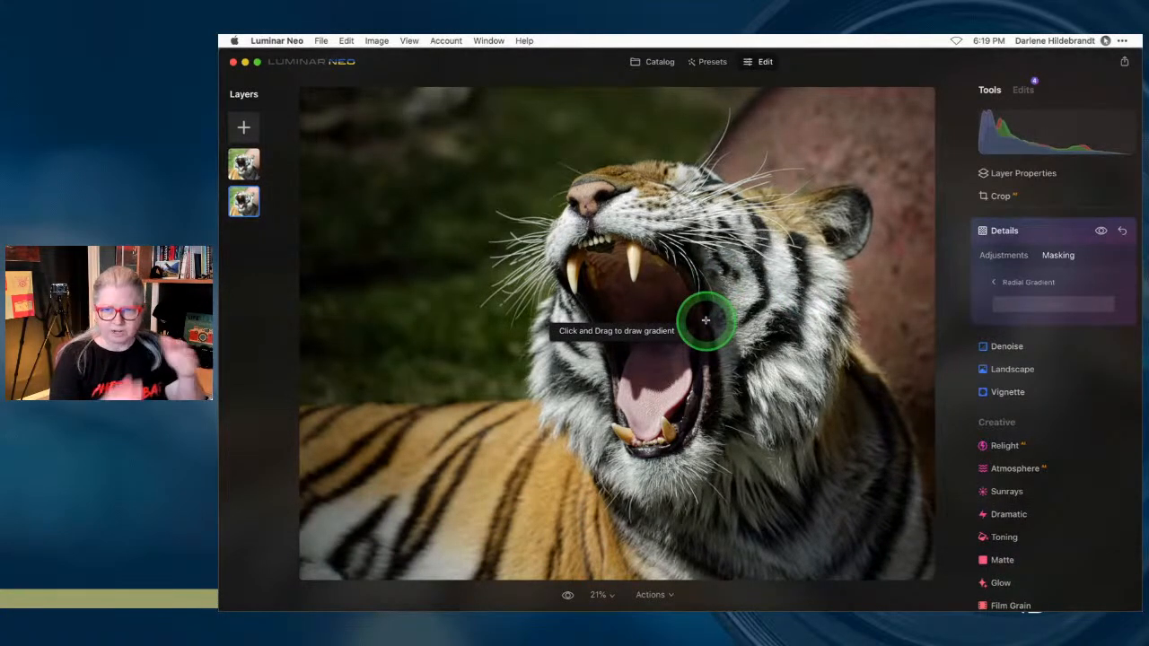
pyautogui.moveTo(706, 319)
pyautogui.mouseDown()
pyautogui.moveTo(716, 389)
pyautogui.moveTo(665, 470)
pyautogui.moveTo(708, 469)
pyautogui.moveTo(707, 575)
pyautogui.mouseUp()
pyautogui.moveTo(808, 534); pyautogui.dragTo(918, 472)
pyautogui.moveTo(756, 345); pyautogui.dragTo(731, 379)
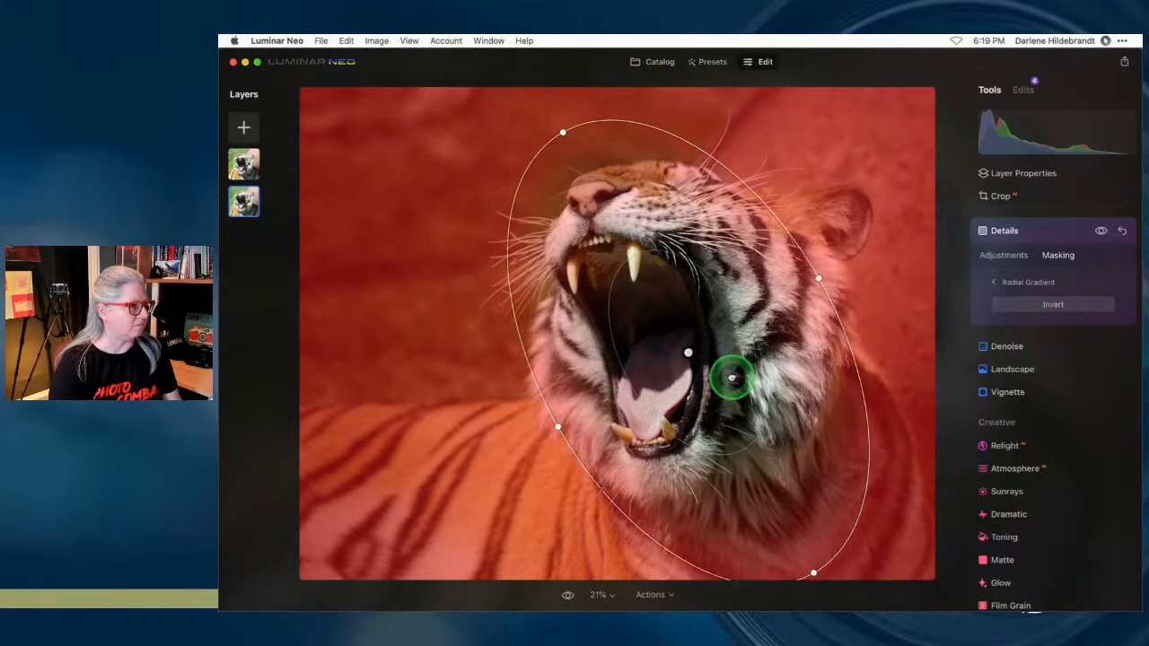
pyautogui.moveTo(835, 305); pyautogui.dragTo(789, 306)
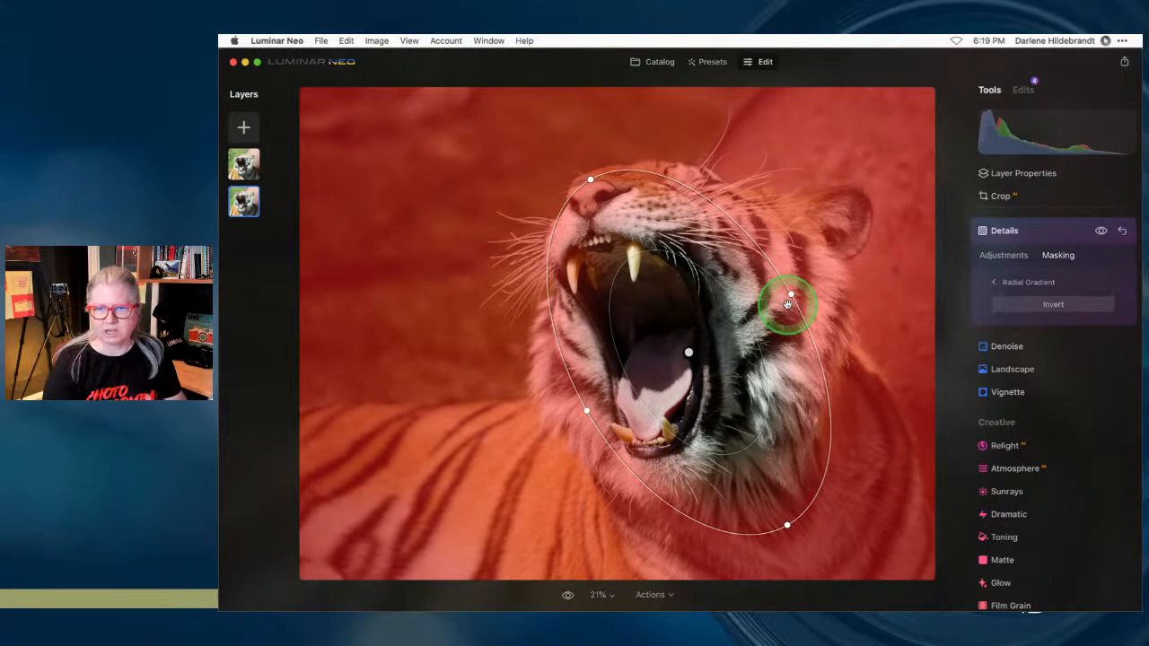
pyautogui.moveTo(764, 376); pyautogui.dragTo(813, 395)
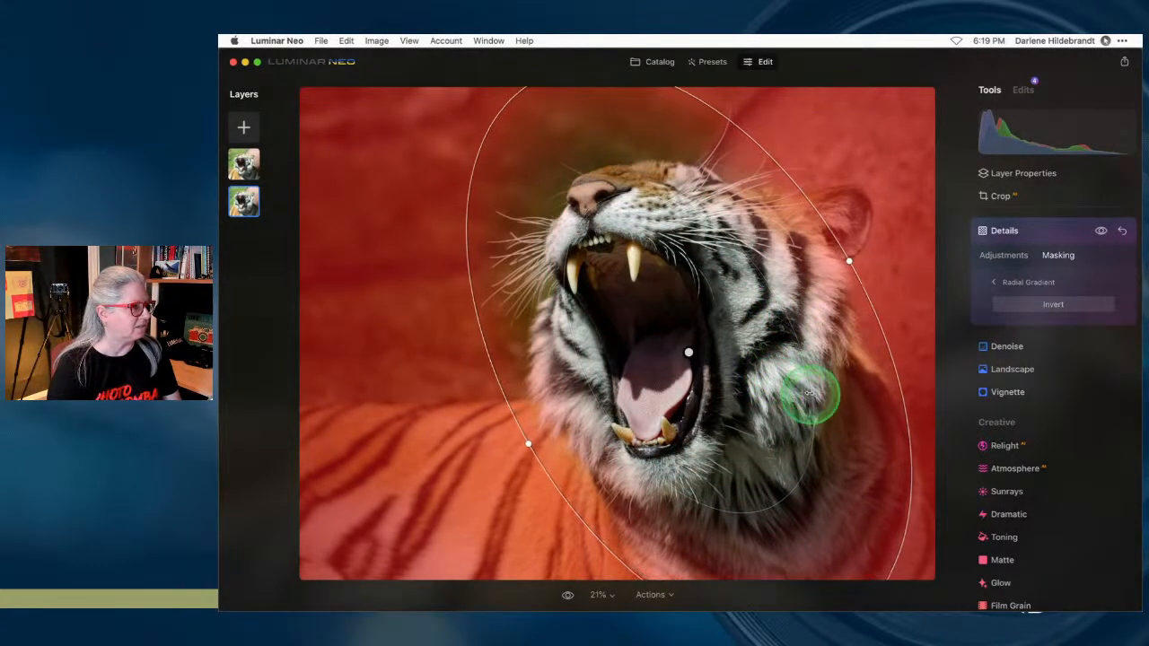
pyautogui.moveTo(764, 333); pyautogui.dragTo(787, 357)
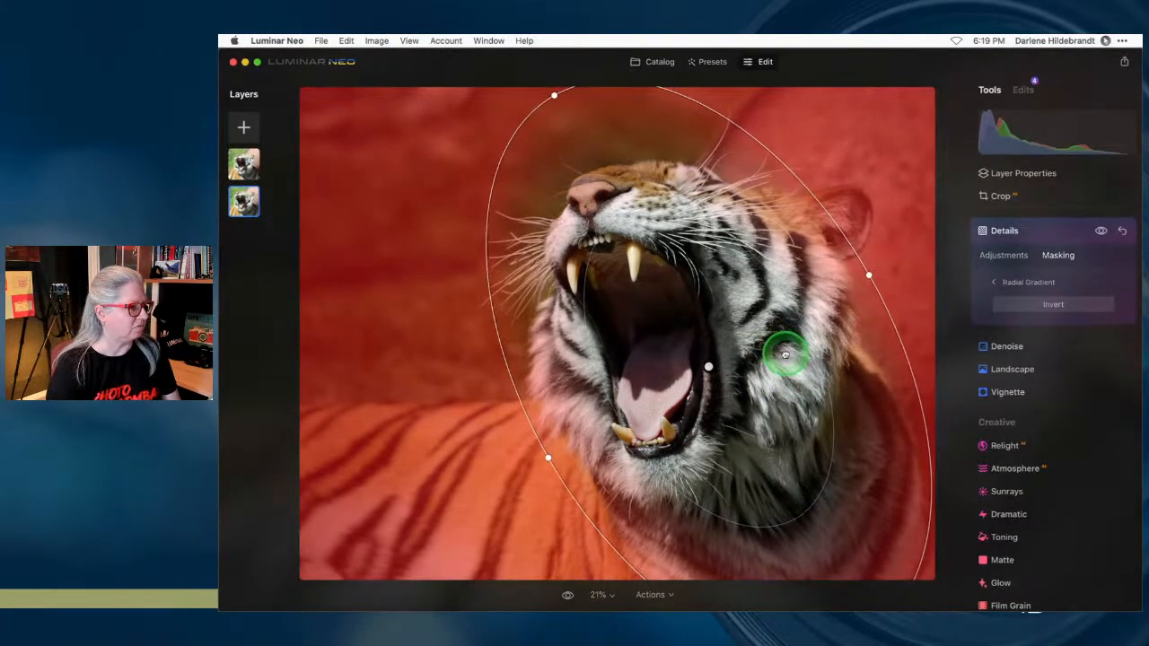
pyautogui.click(1052, 305)
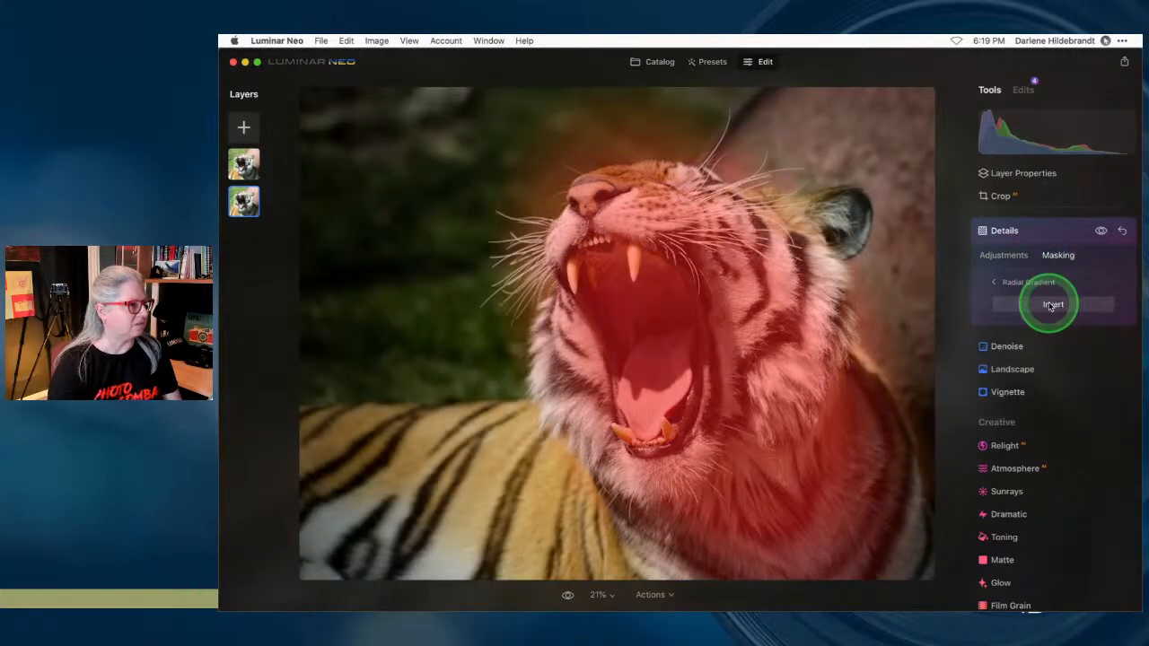
# - Show the Details mask overlay to check its coverage of the tiger's head, and hide it again
pyautogui.click(1003, 255)
pyautogui.click(1057, 255)
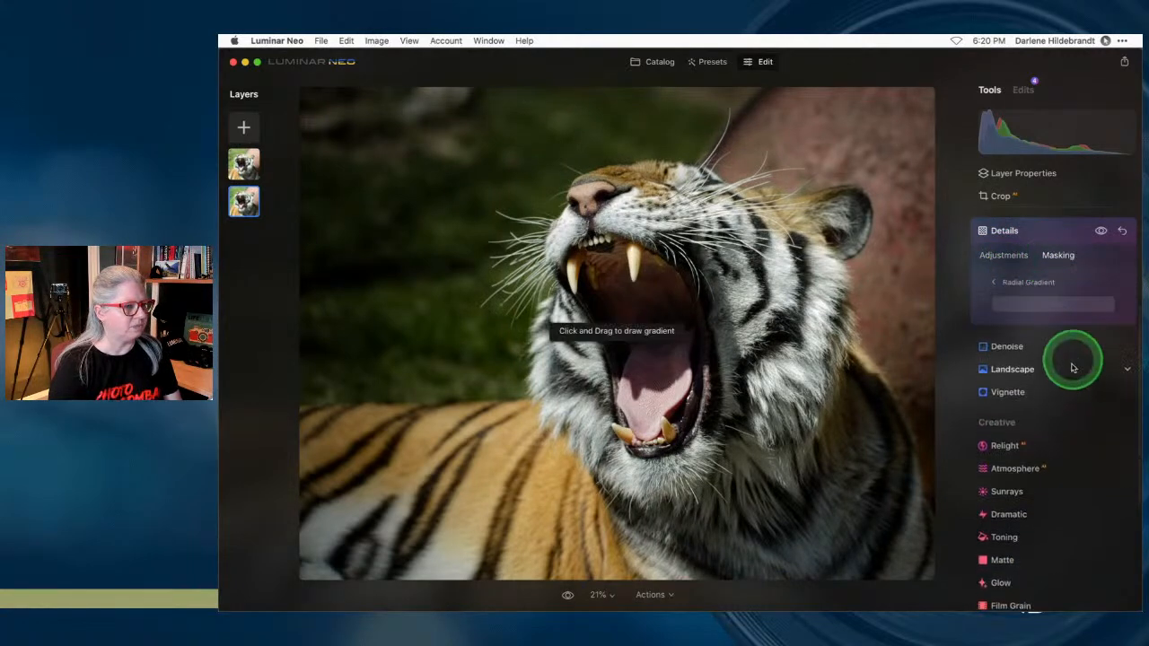
pyautogui.click(993, 283)
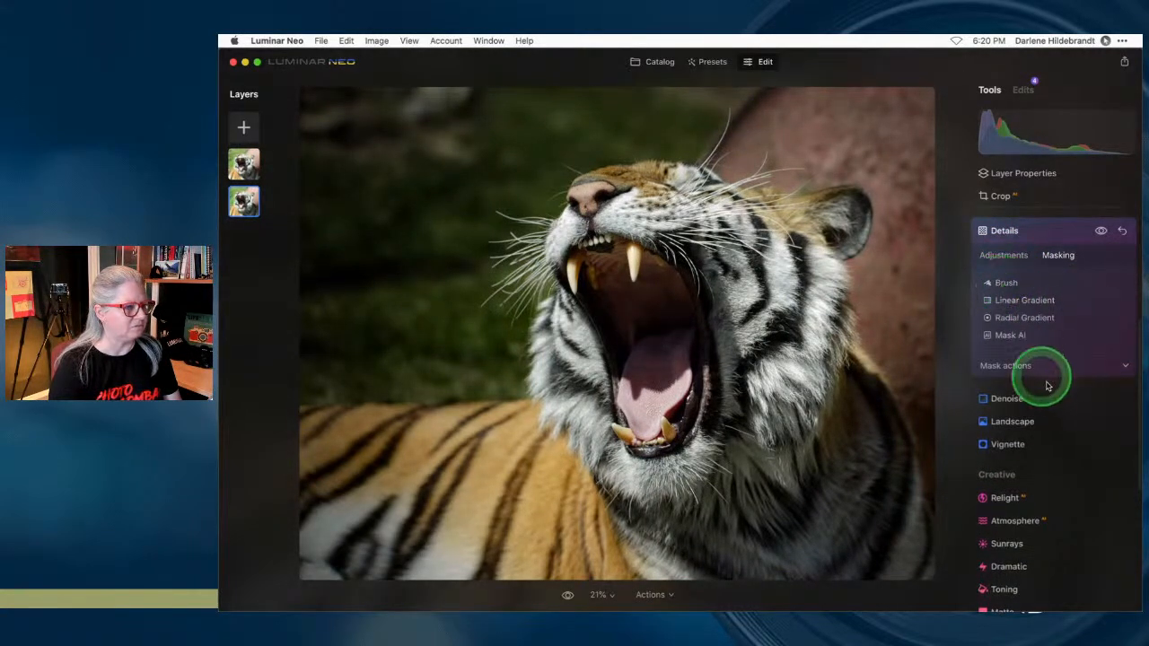
pyautogui.click(1054, 369)
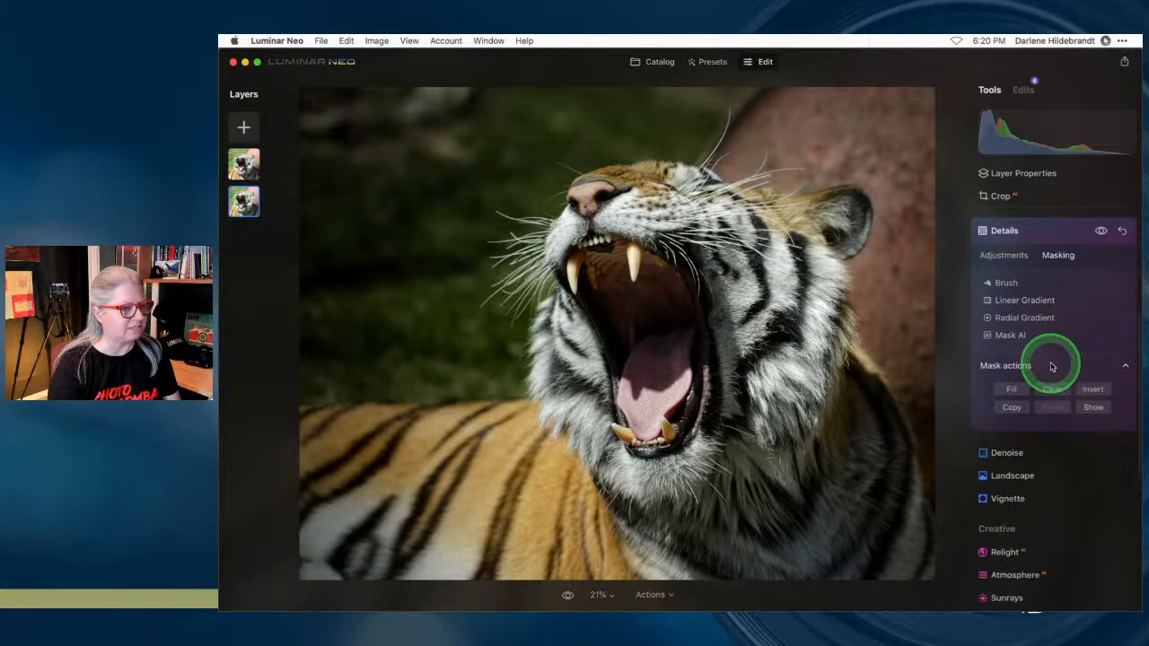
pyautogui.click(1091, 408)
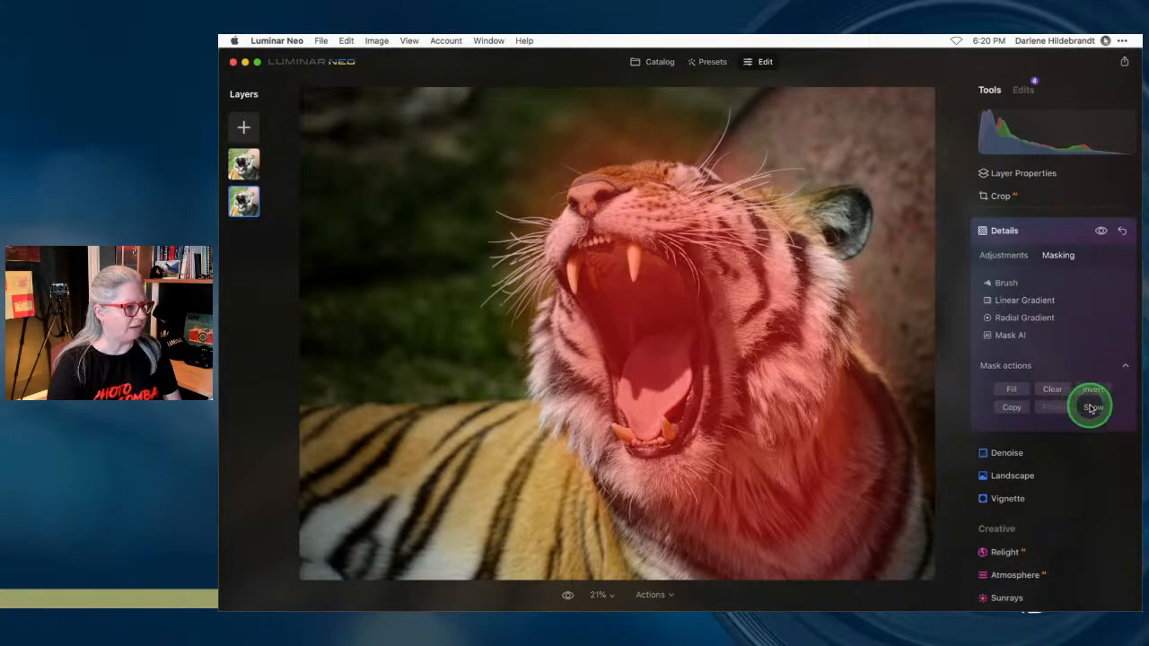
pyautogui.click(1090, 408)
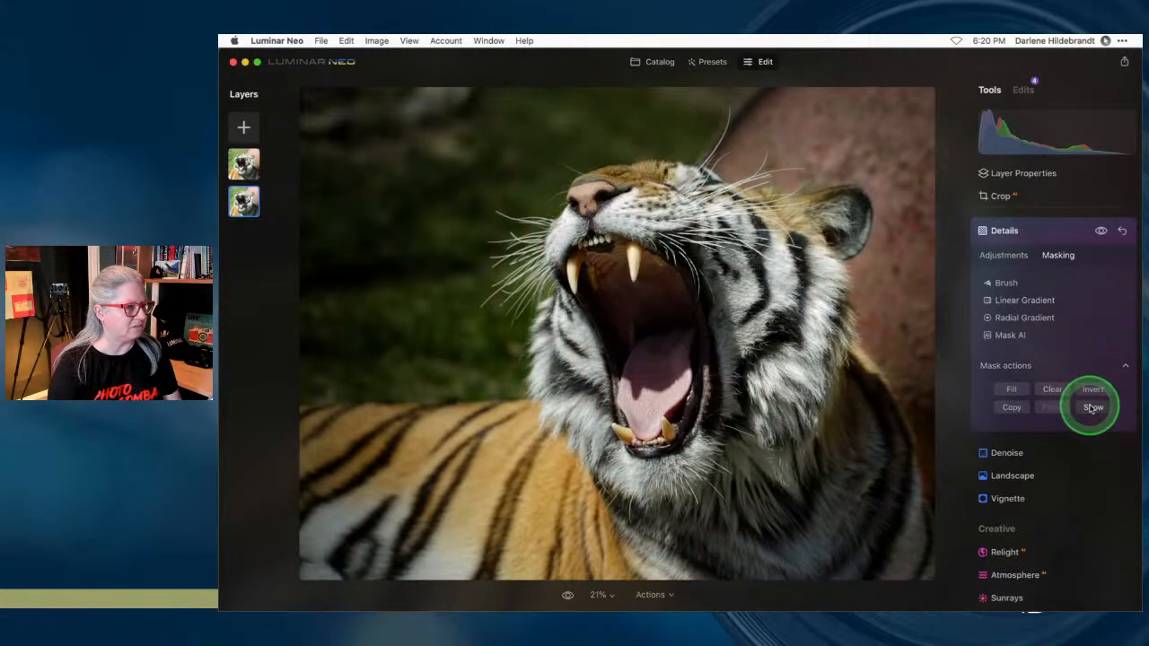
# - Compare the tiger's open mouth and fur at 50% zoom with the Details adjustment off and on, and close Details
pyautogui.click(1018, 257)
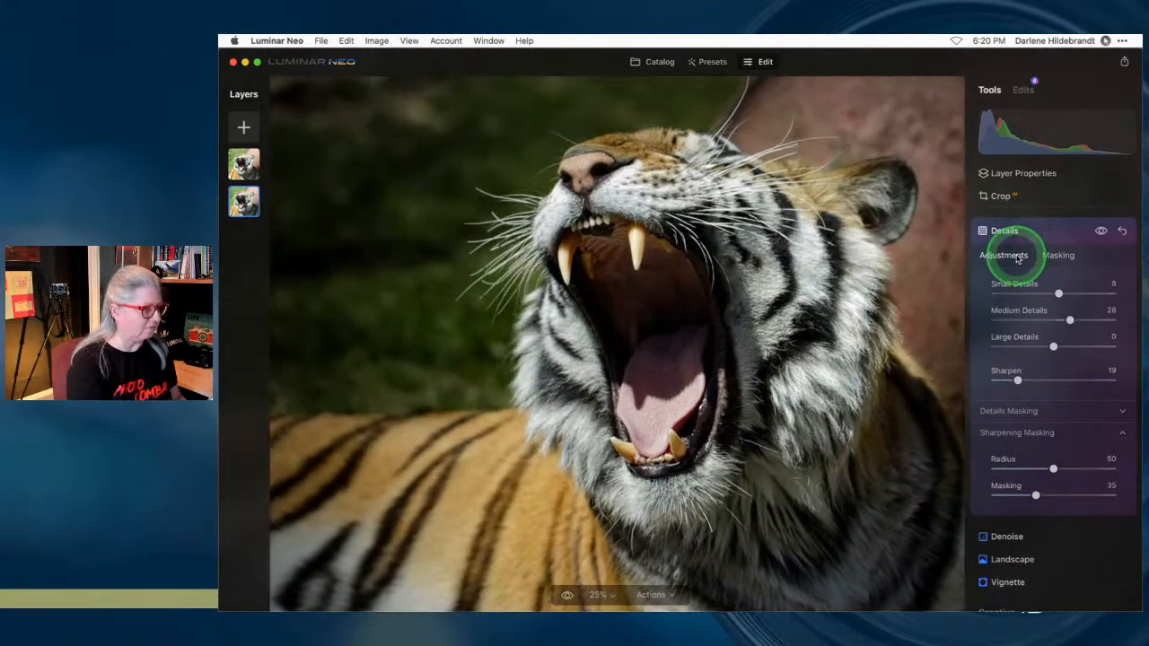
pyautogui.press('super+equal')
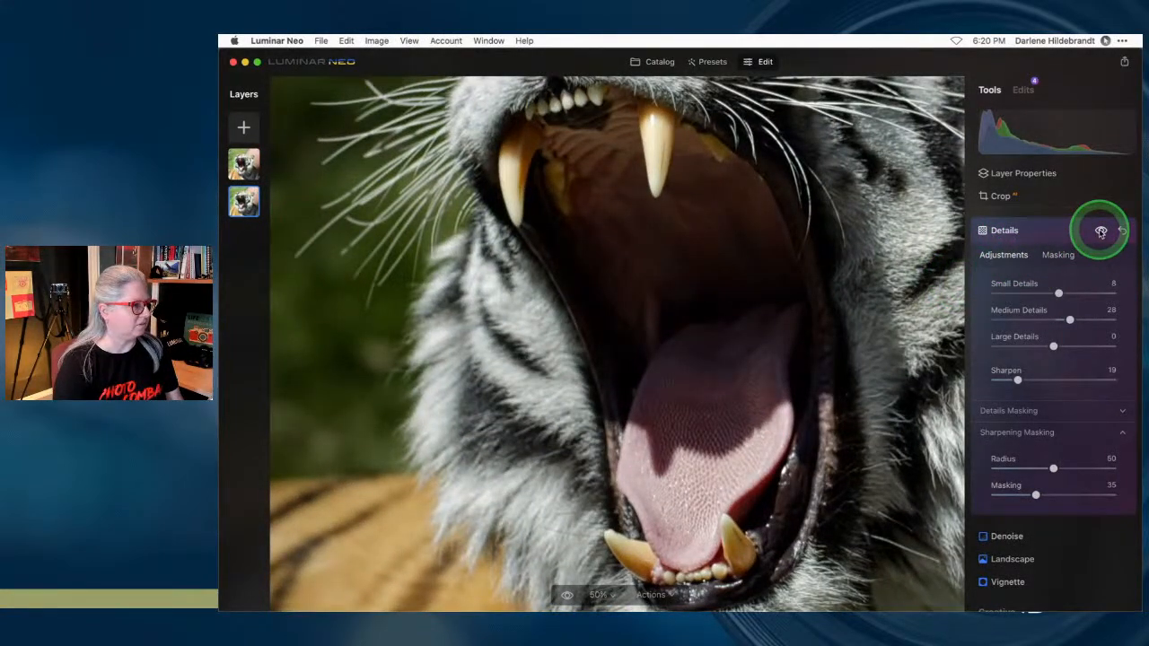
pyautogui.click(1101, 232)
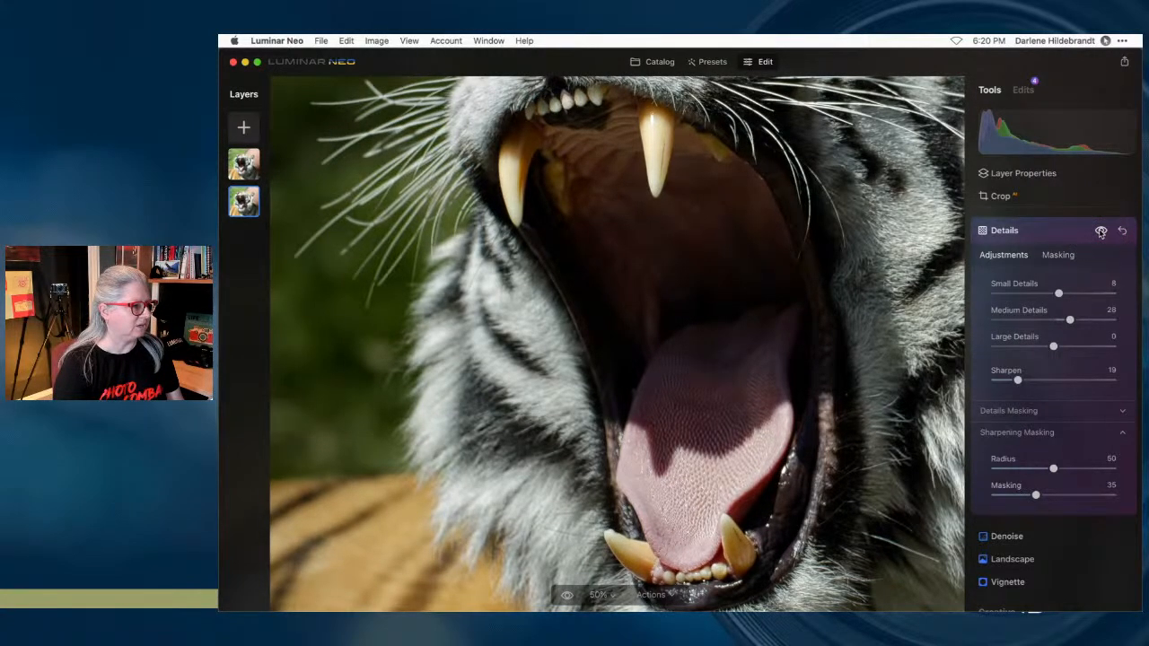
pyautogui.click(1101, 231)
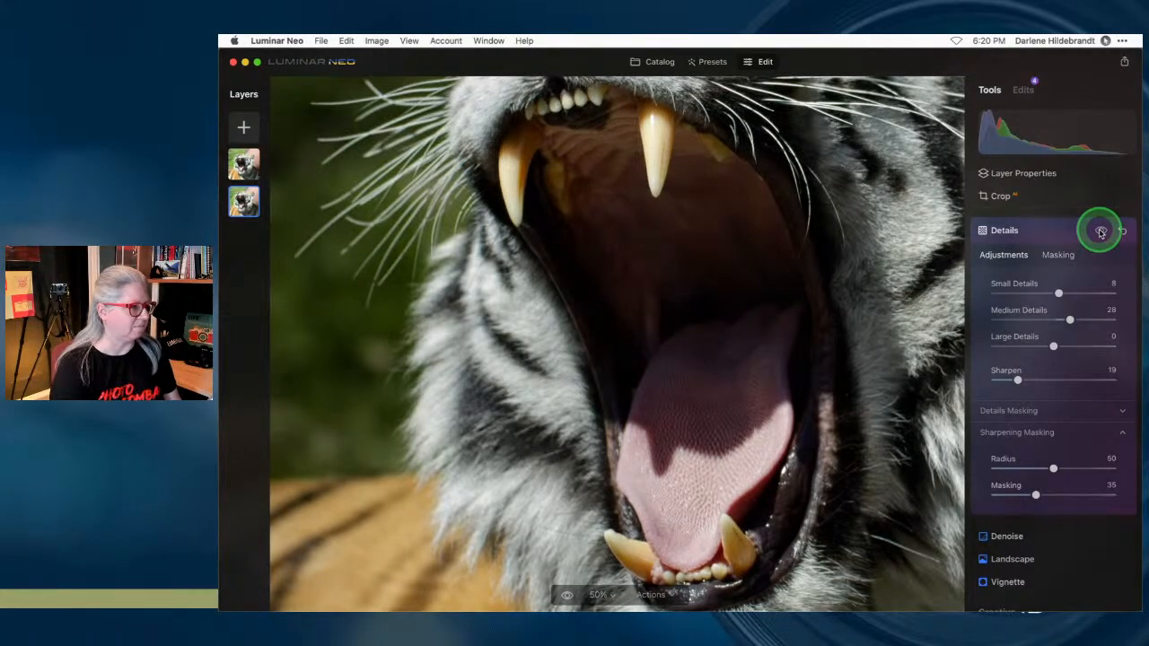
pyautogui.click(992, 231)
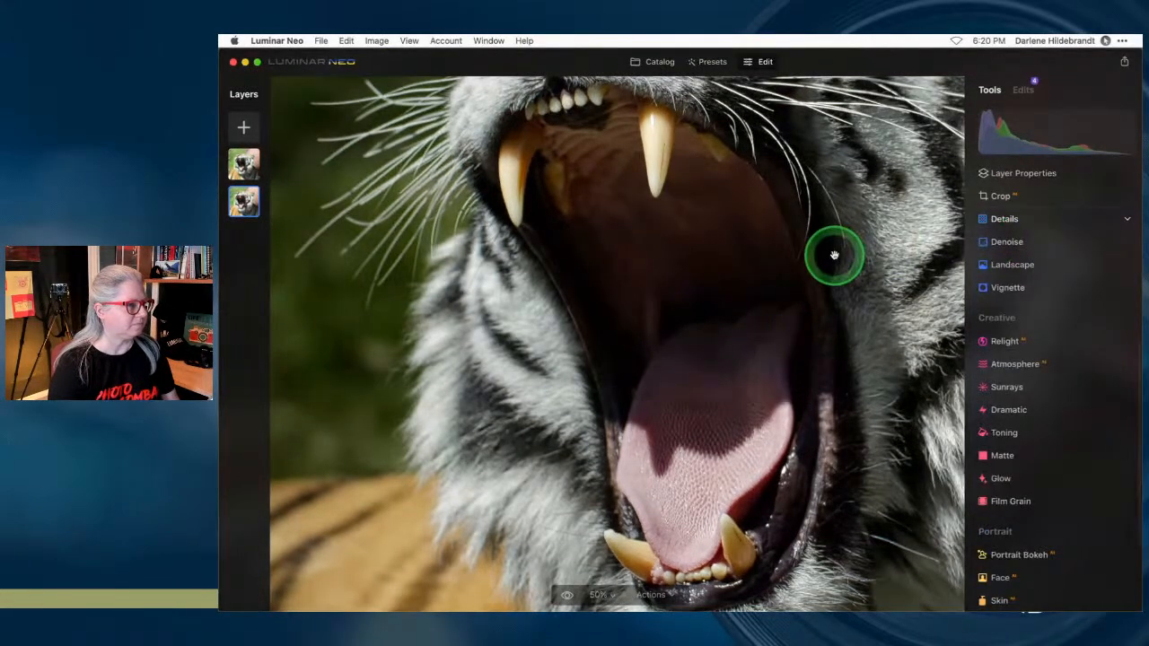
# - Fit the whole photo in view and compare it before and after all edits
pyautogui.doubleClick(918, 413)
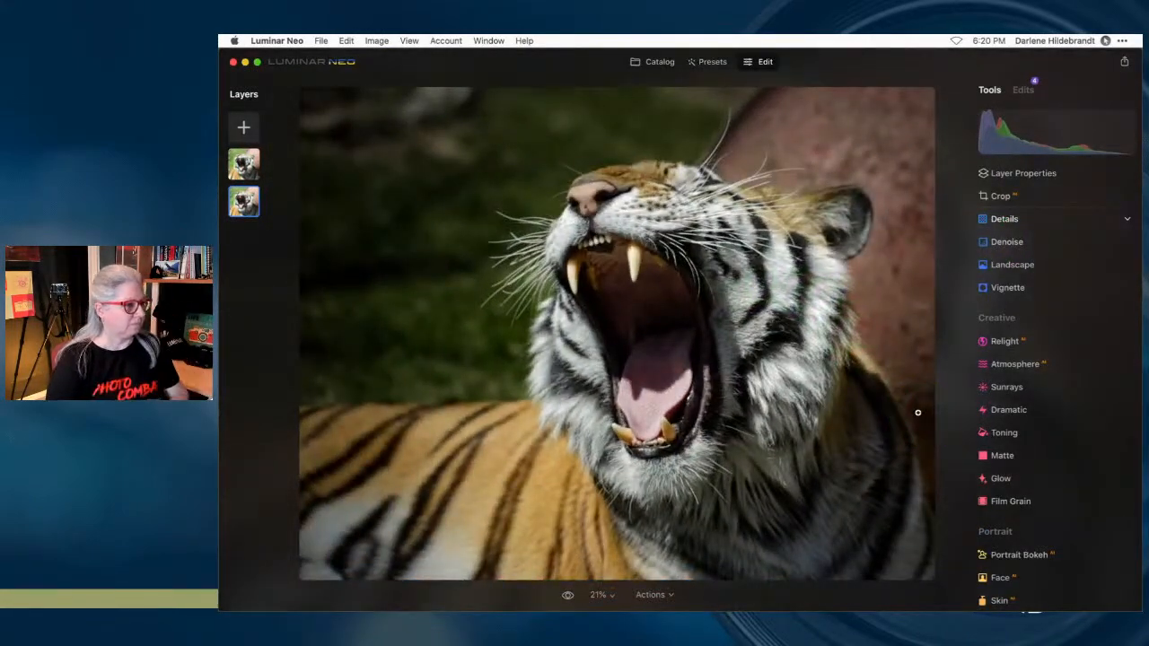
pyautogui.press('\\')
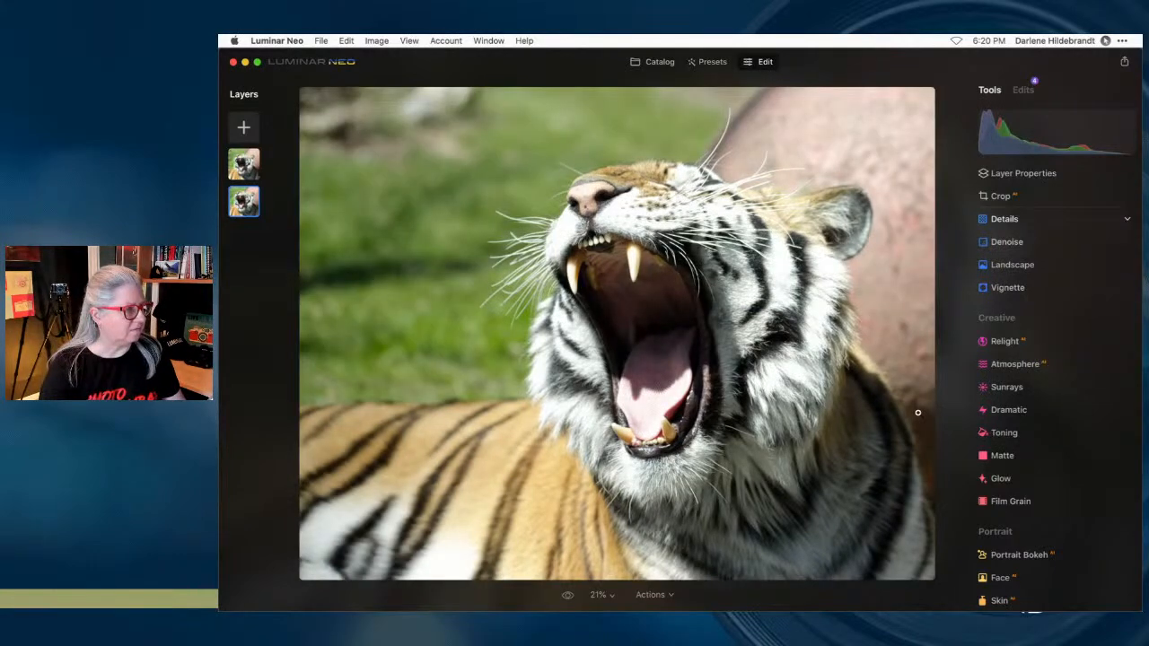
pyautogui.press('\\')
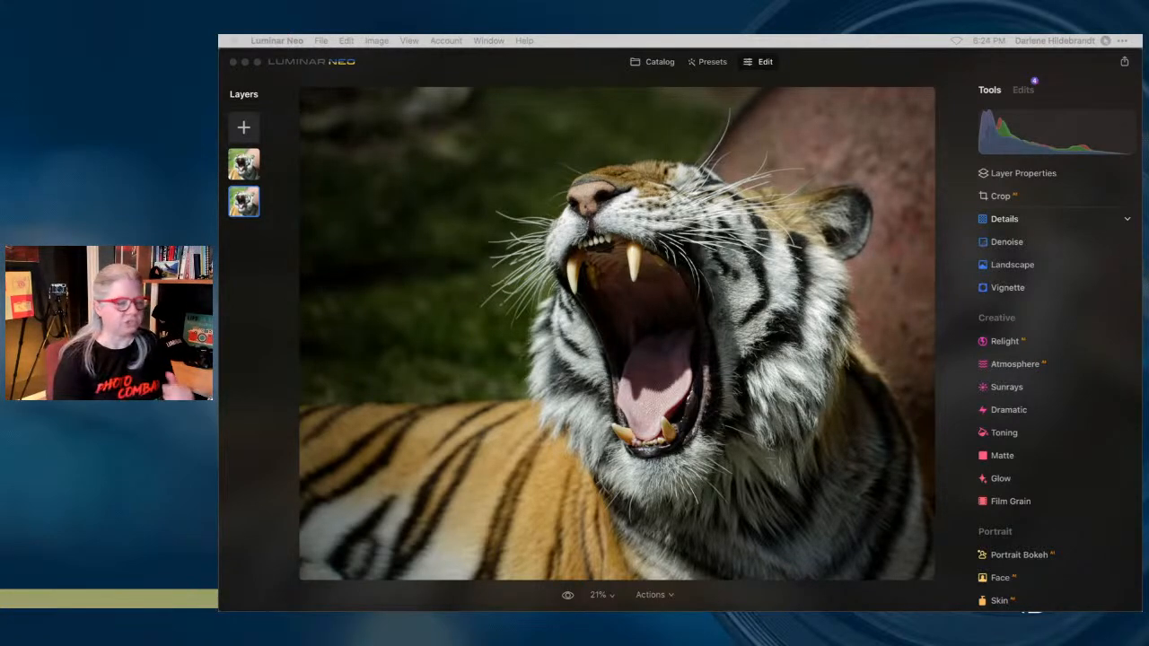
# - Return to the catalog and reveal the tiger photo's original RAW file in Finder
pyautogui.click(811, 72)
pyautogui.moveTo(813, 72); pyautogui.dragTo(817, 72)
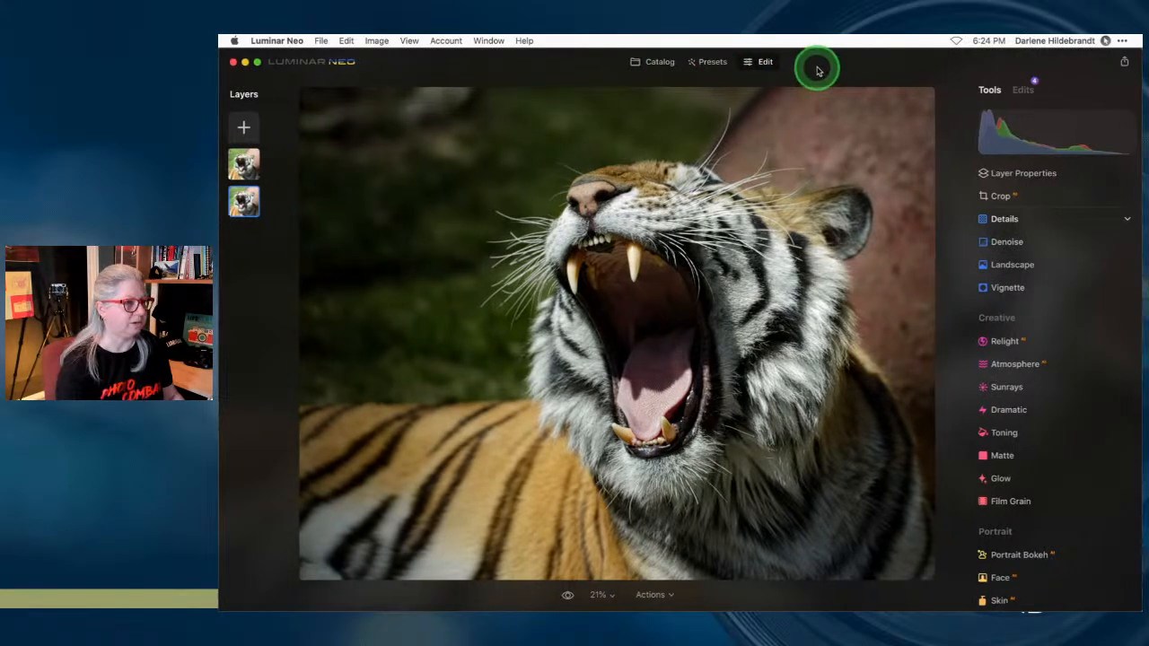
pyautogui.click(661, 62)
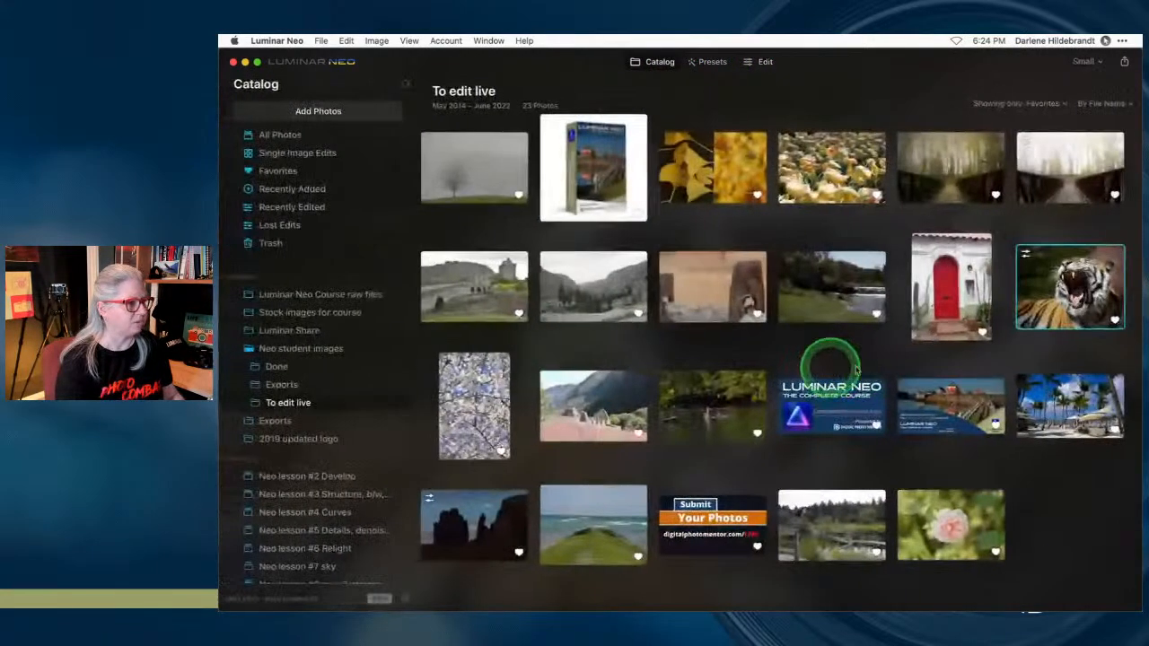
pyautogui.rightClick(1039, 290)
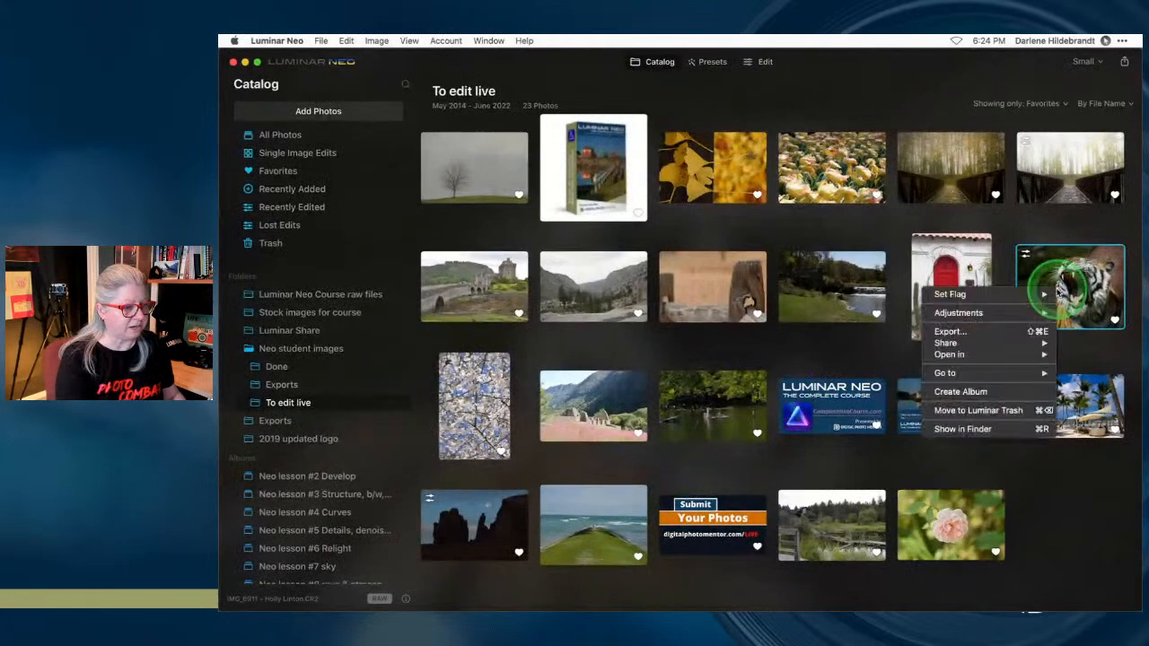
pyautogui.click(982, 431)
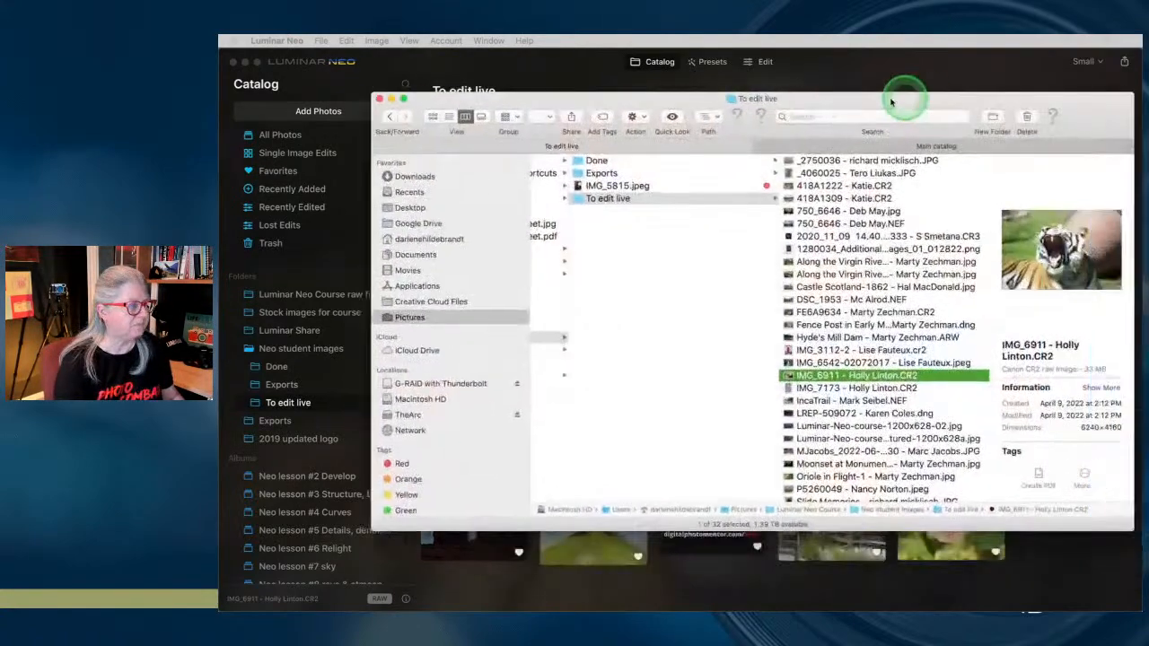
# - Preview the unedited tiger RAW file with Quick Look in Finder, and switch back to Luminar Neo
pyautogui.moveTo(904, 97); pyautogui.dragTo(814, 108)
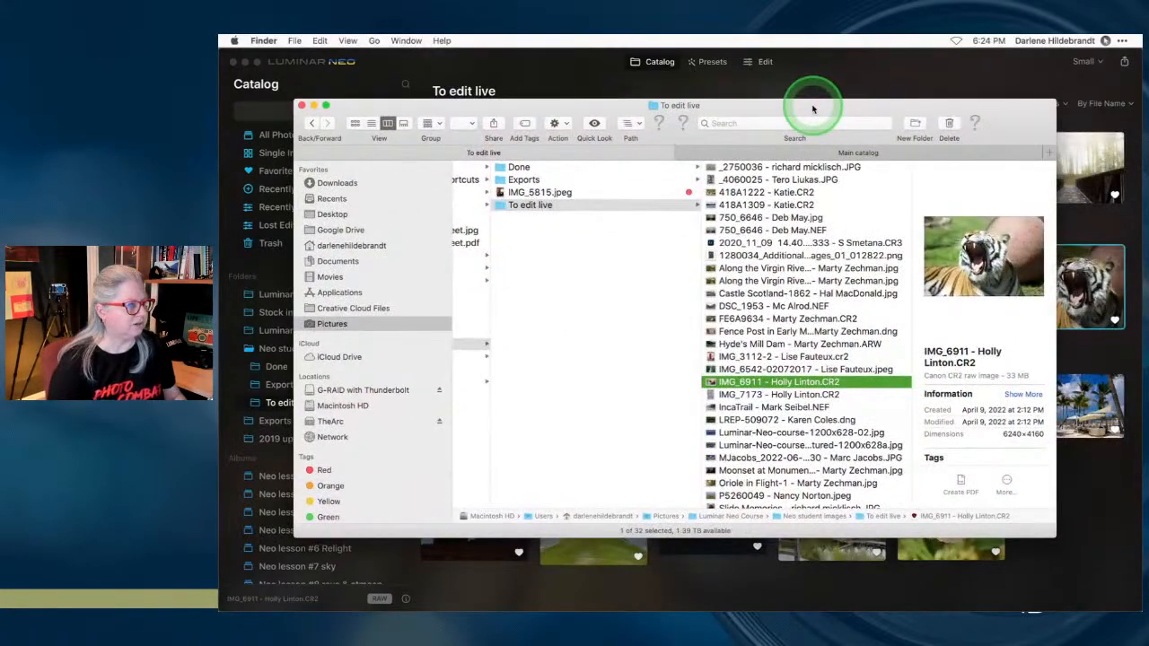
pyautogui.press('space')
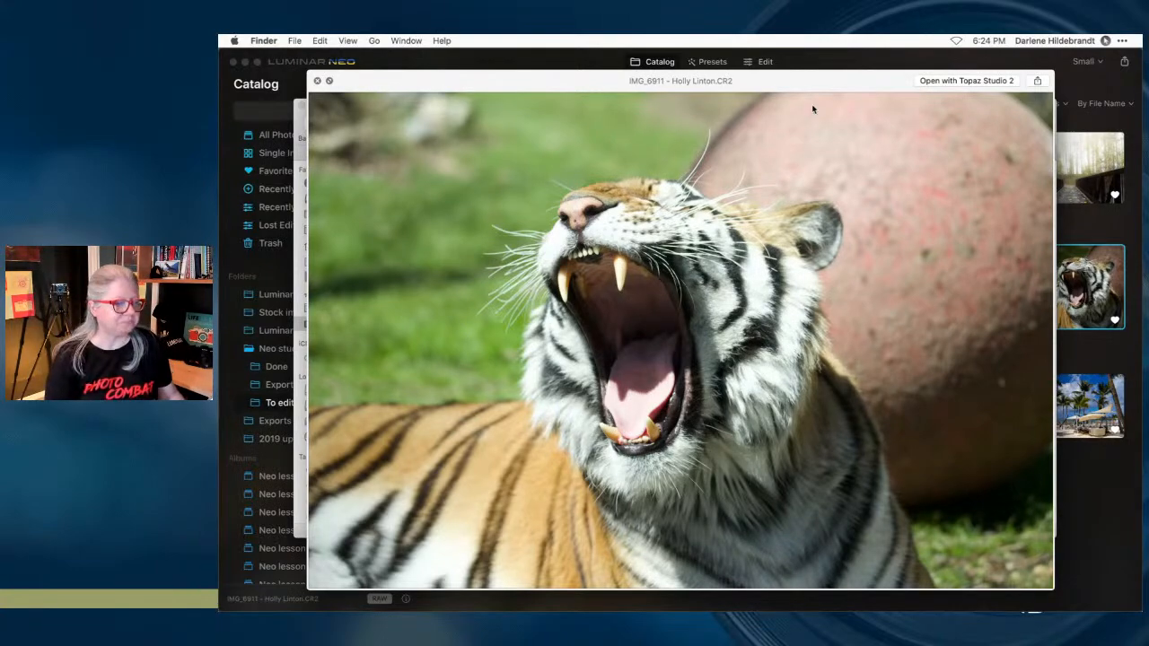
pyautogui.press('space')
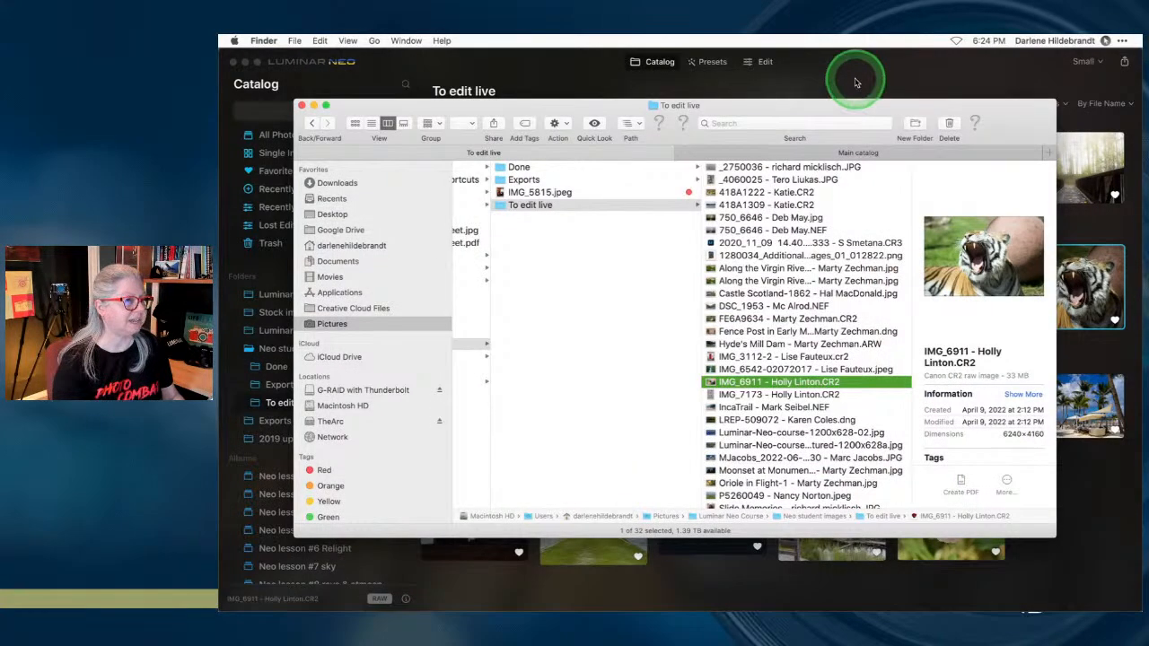
pyautogui.click(851, 78)
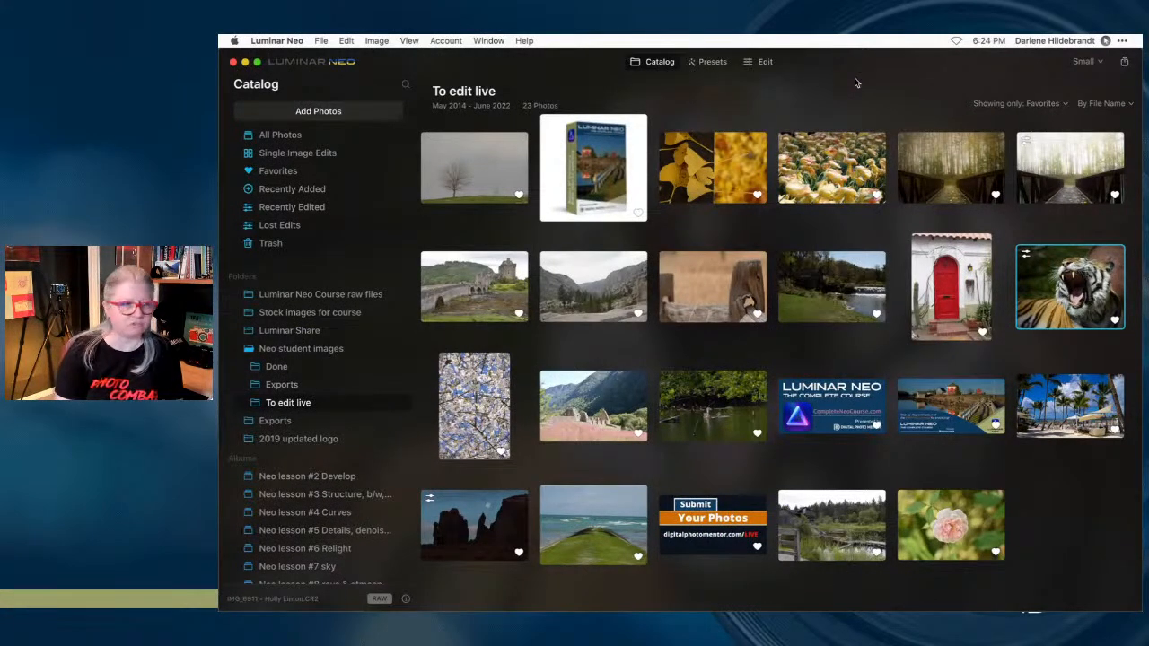
# - Start exporting the edited tiger photo to disk and choose the Desktop as the destination
pyautogui.click(1124, 62)
pyautogui.click(1077, 93)
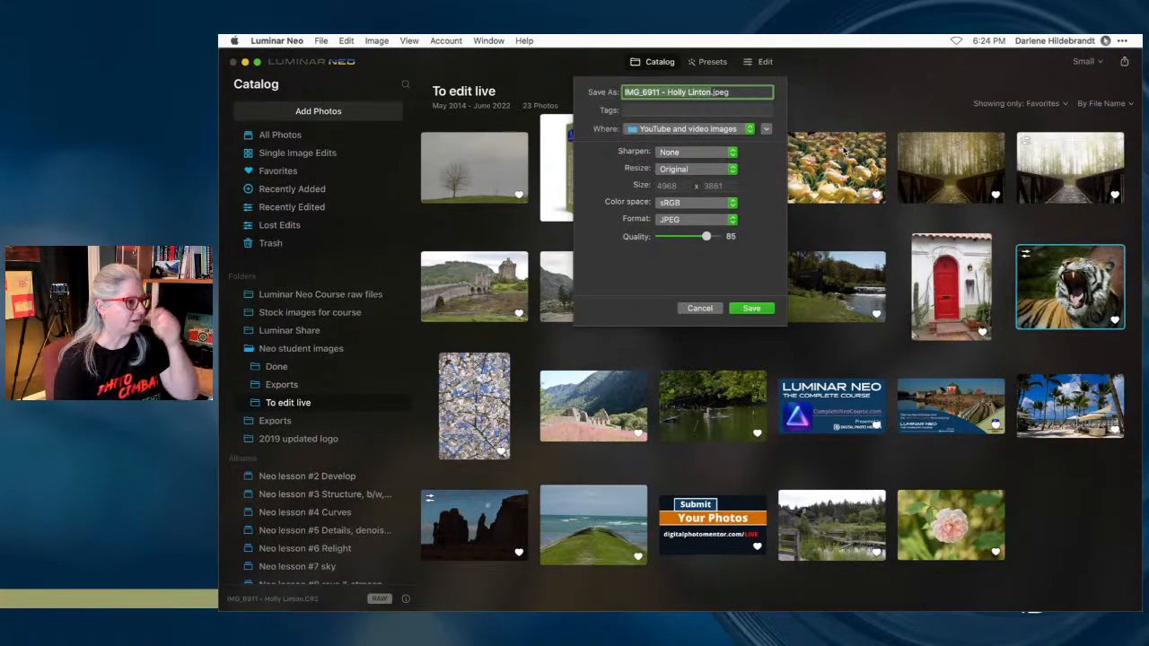
pyautogui.click(683, 129)
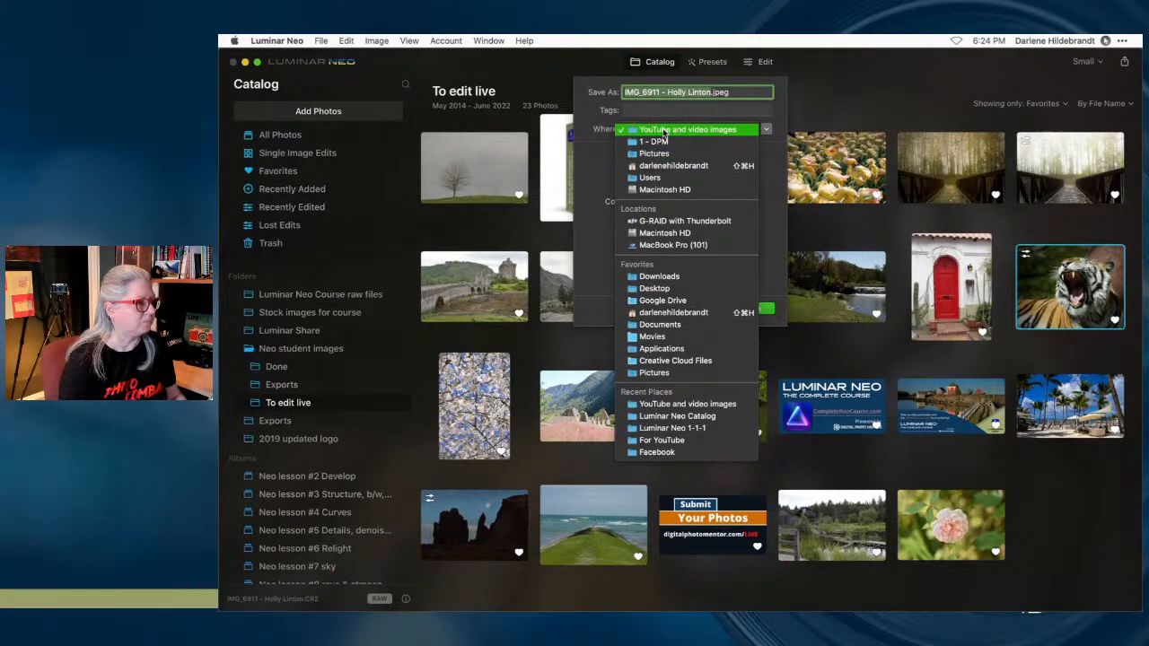
pyautogui.click(660, 141)
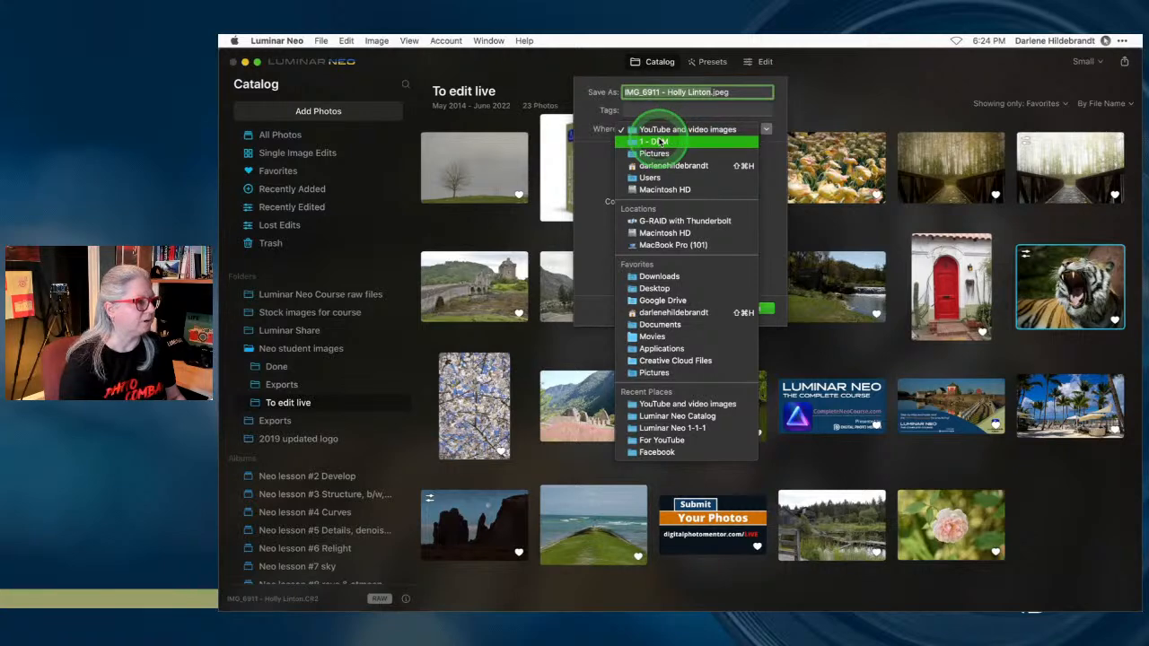
pyautogui.click(660, 131)
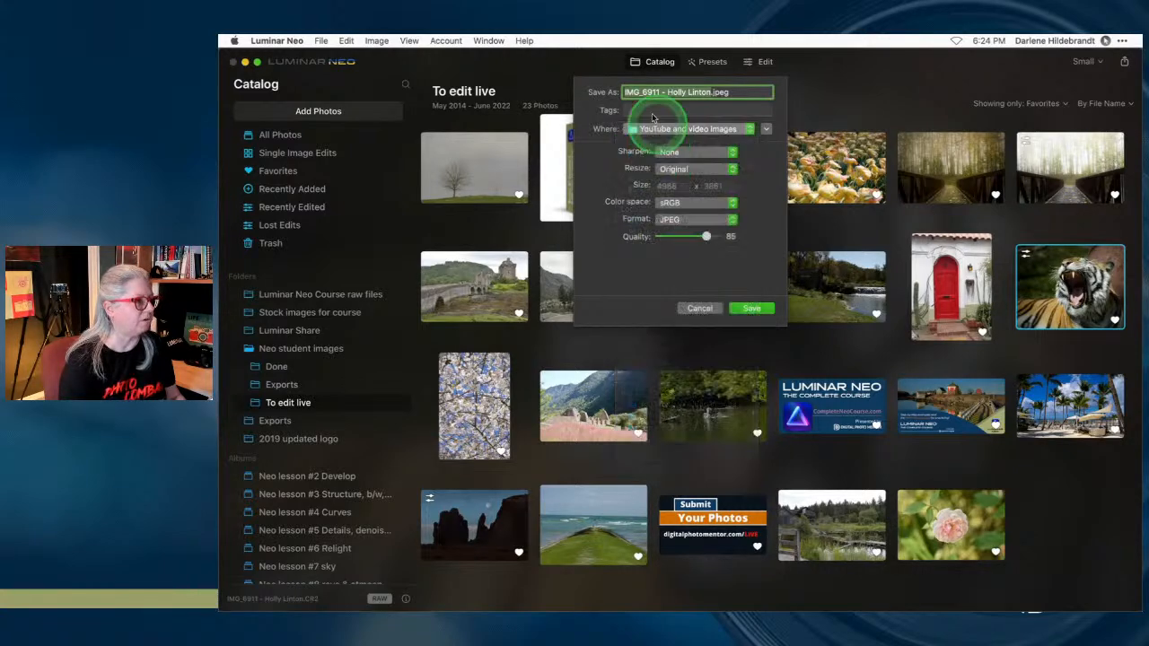
# - Resize the JPEG to a 2048-pixel long edge, set its quality to 100 and save the export
pyautogui.click(671, 171)
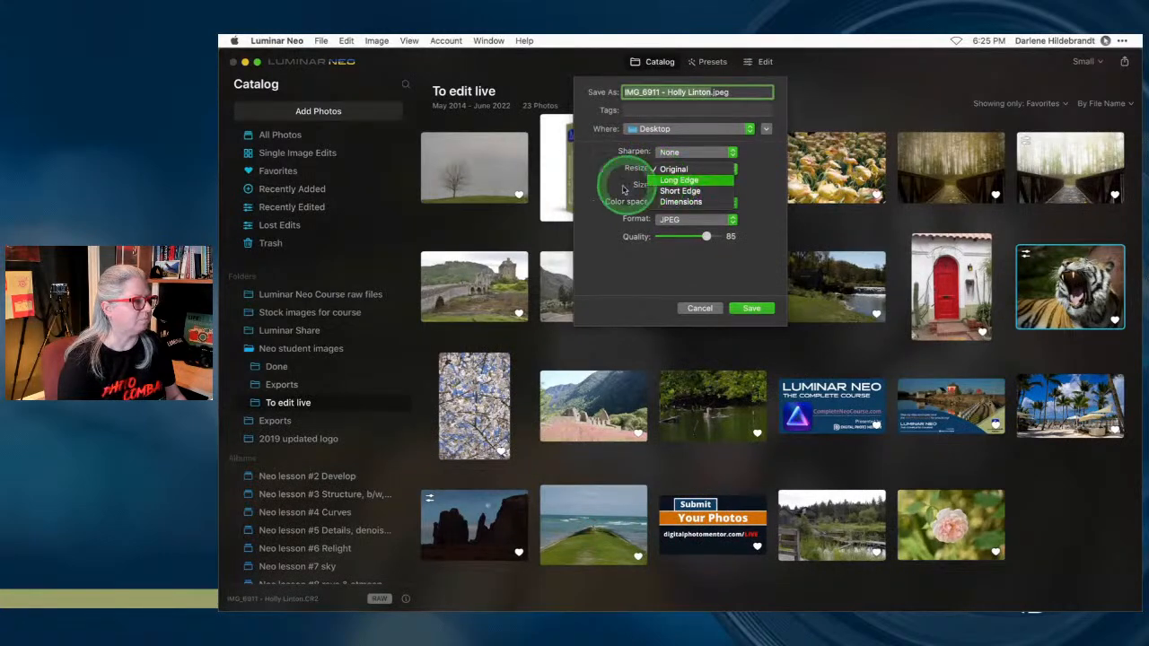
pyautogui.click(675, 181)
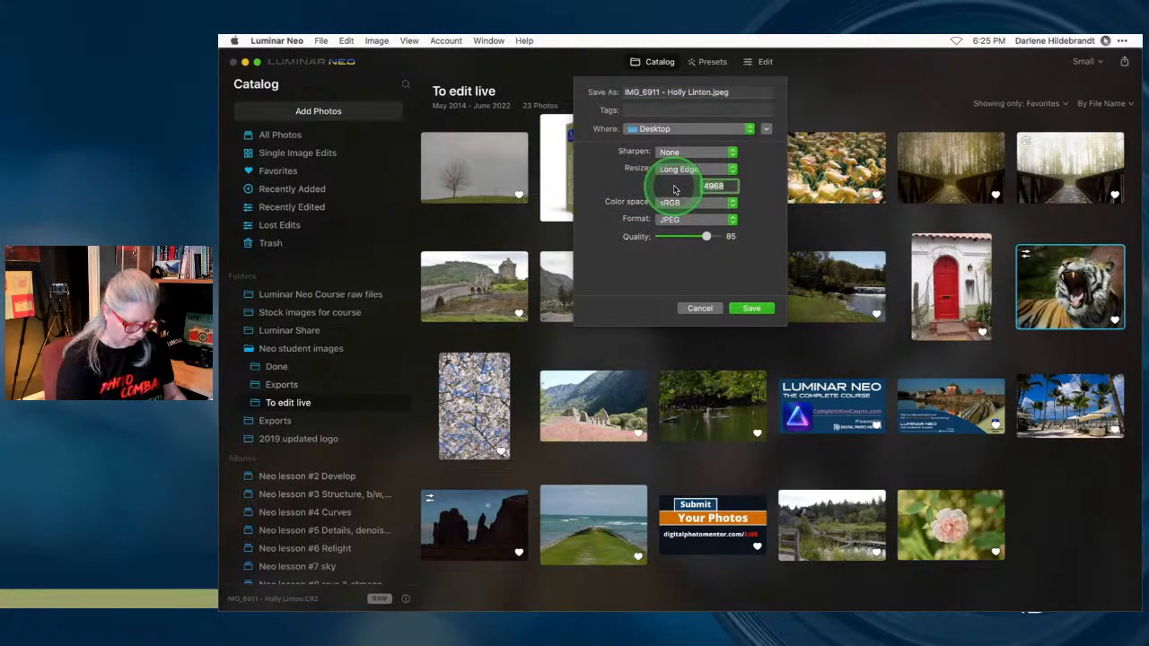
pyautogui.write('2048')
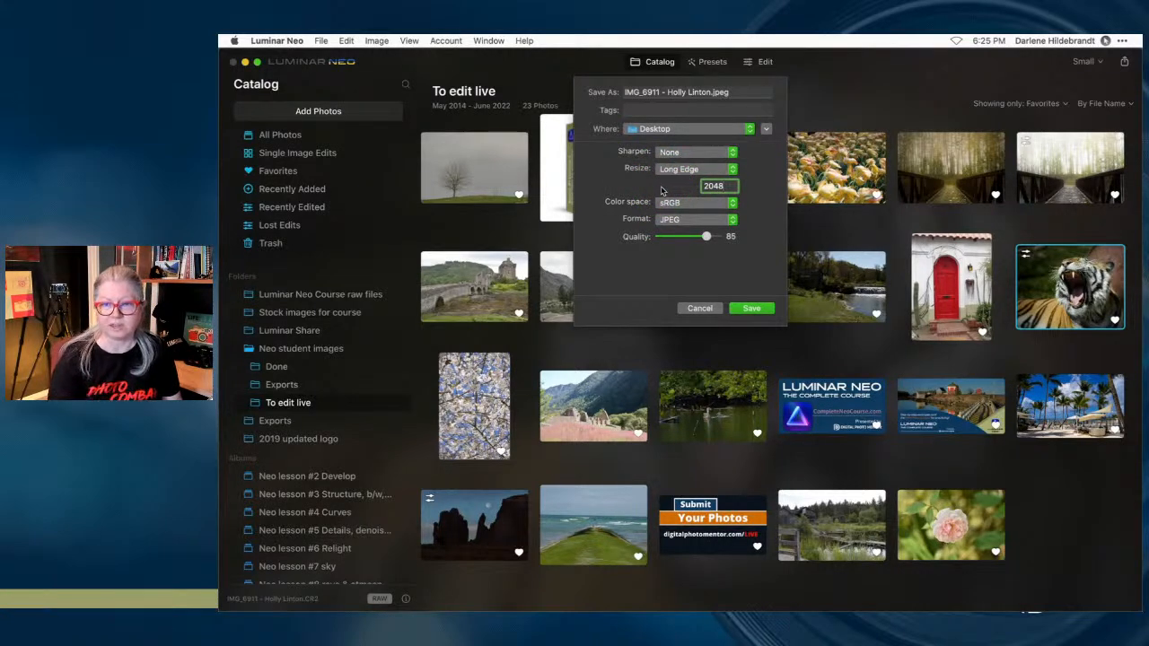
pyautogui.moveTo(706, 236); pyautogui.dragTo(721, 236)
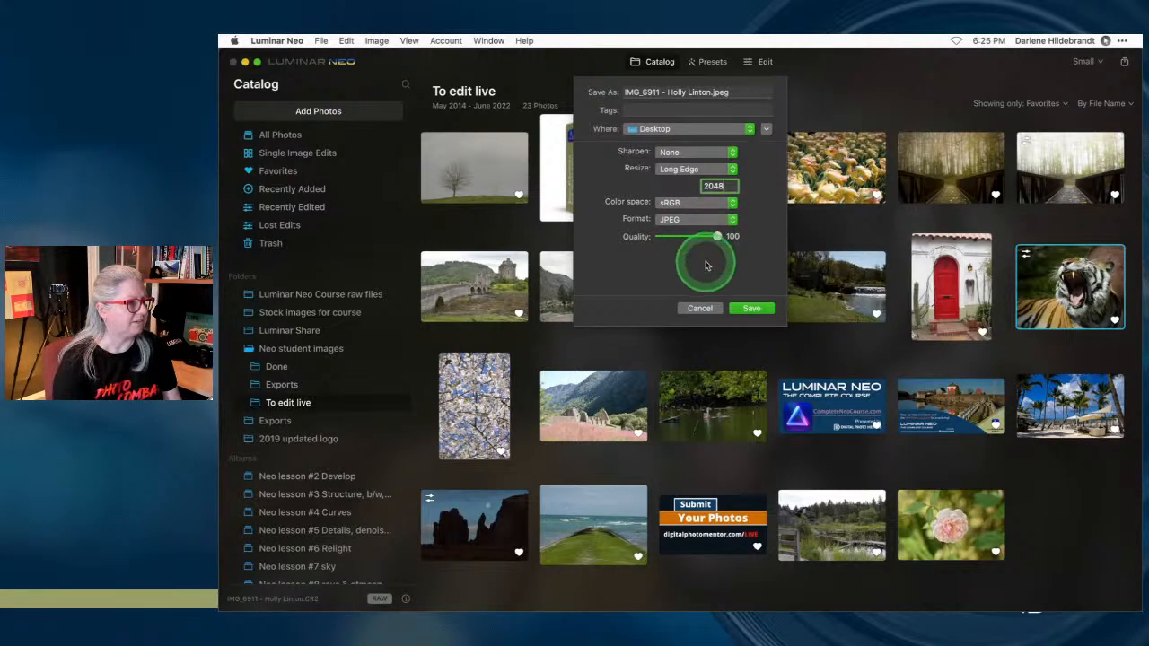
pyautogui.click(754, 308)
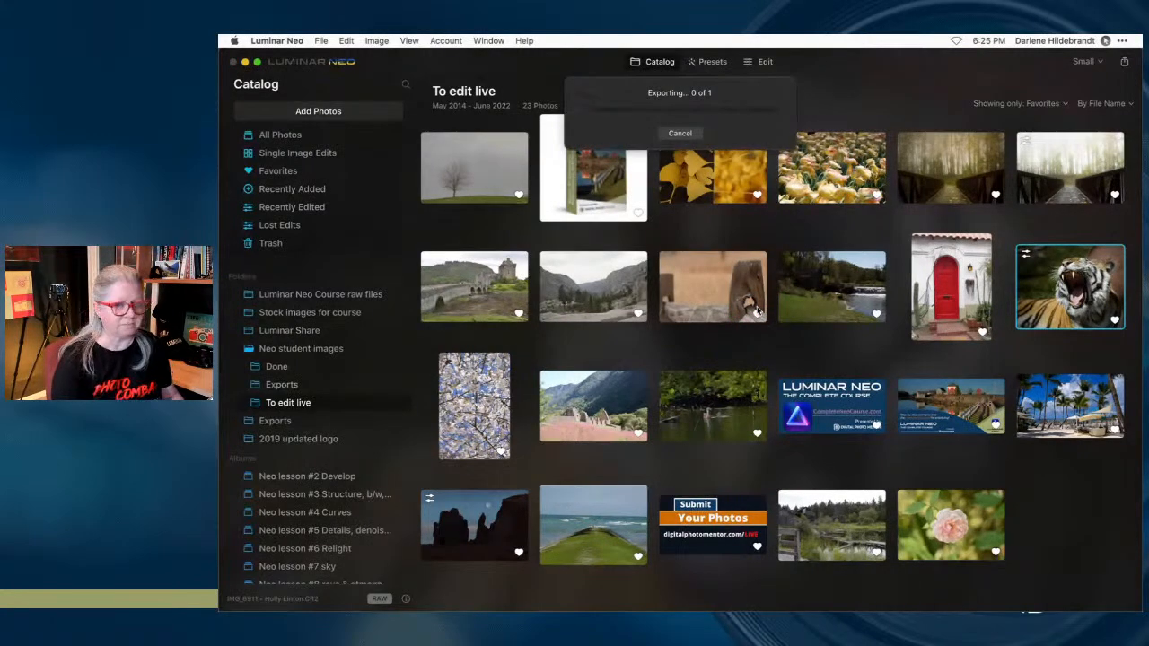
# - Switch to Finder, show the Desktop folder's contents and widen its file column to read the full names
pyautogui.press('super+Tab')
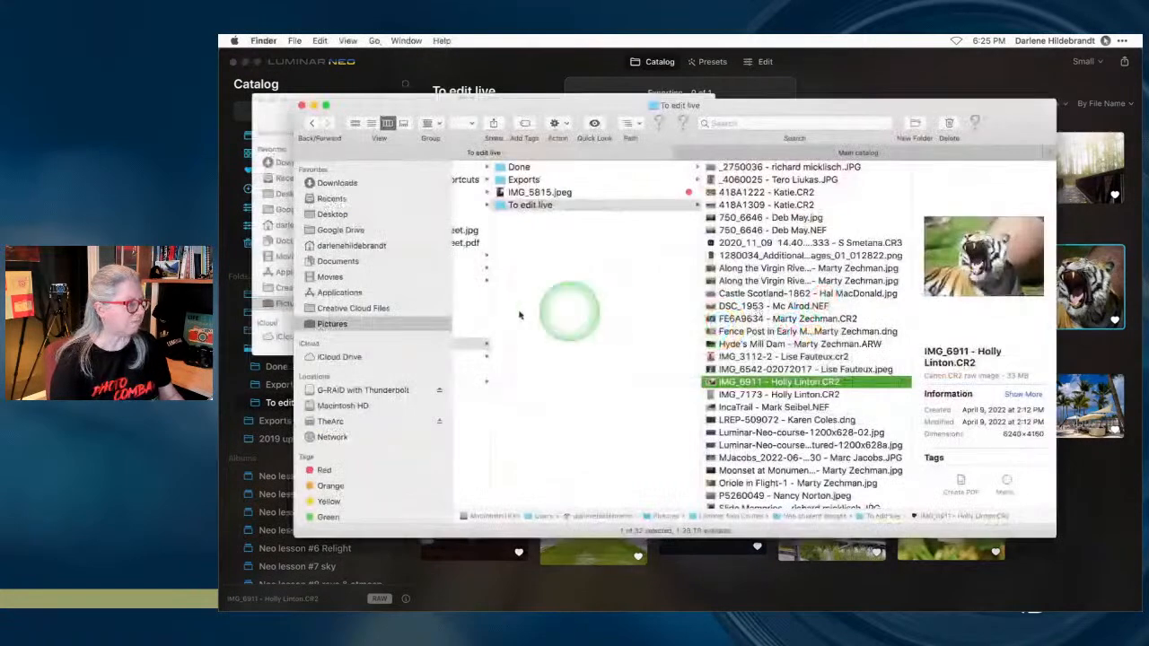
pyautogui.click(356, 215)
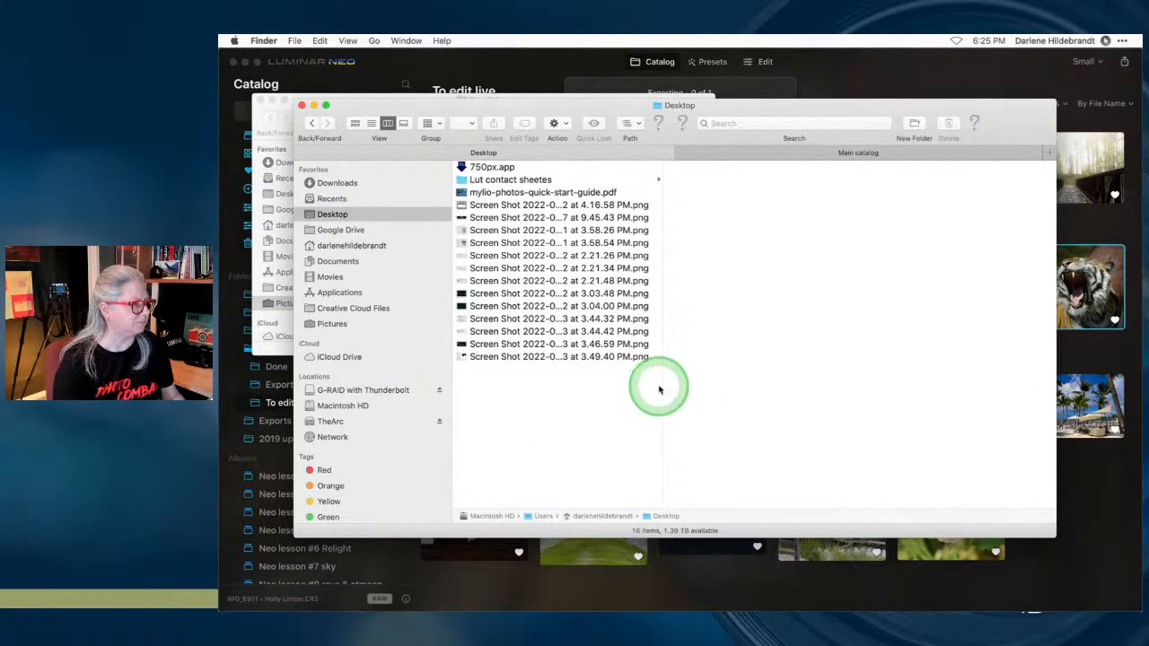
pyautogui.moveTo(661, 385); pyautogui.dragTo(703, 396)
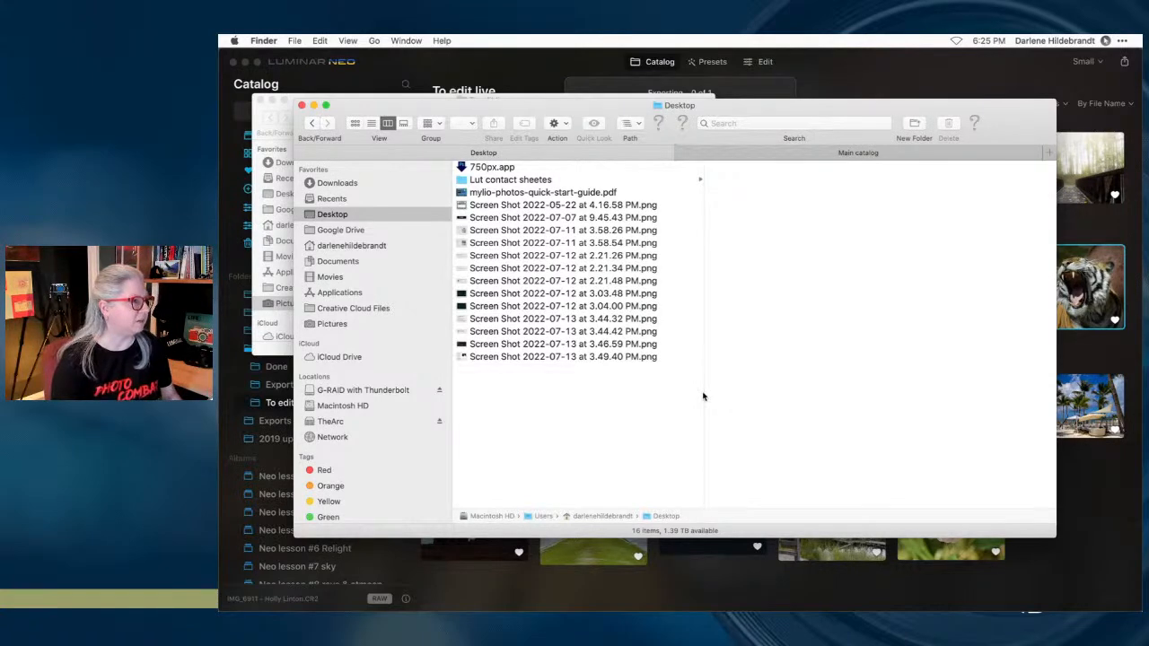
pyautogui.moveTo(740, 112); pyautogui.dragTo(757, 154)
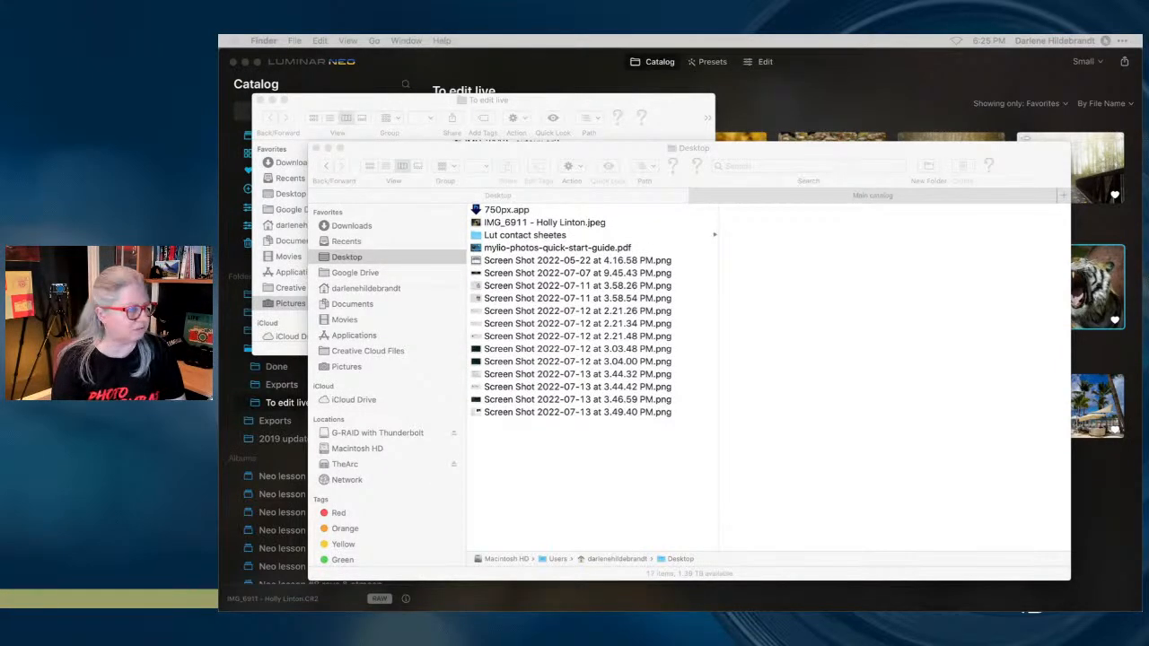
pyautogui.click(637, 493)
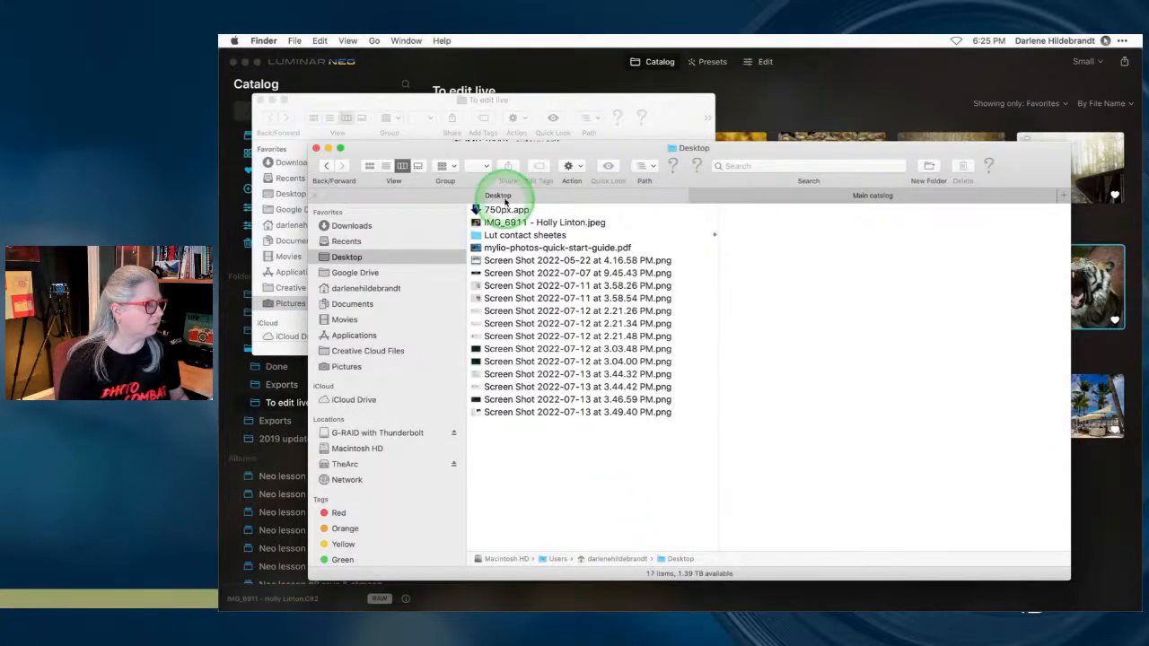
# - Preview the exported tiger JPEG with Quick Look and close the preview
pyautogui.click(514, 221)
pyautogui.press('space')
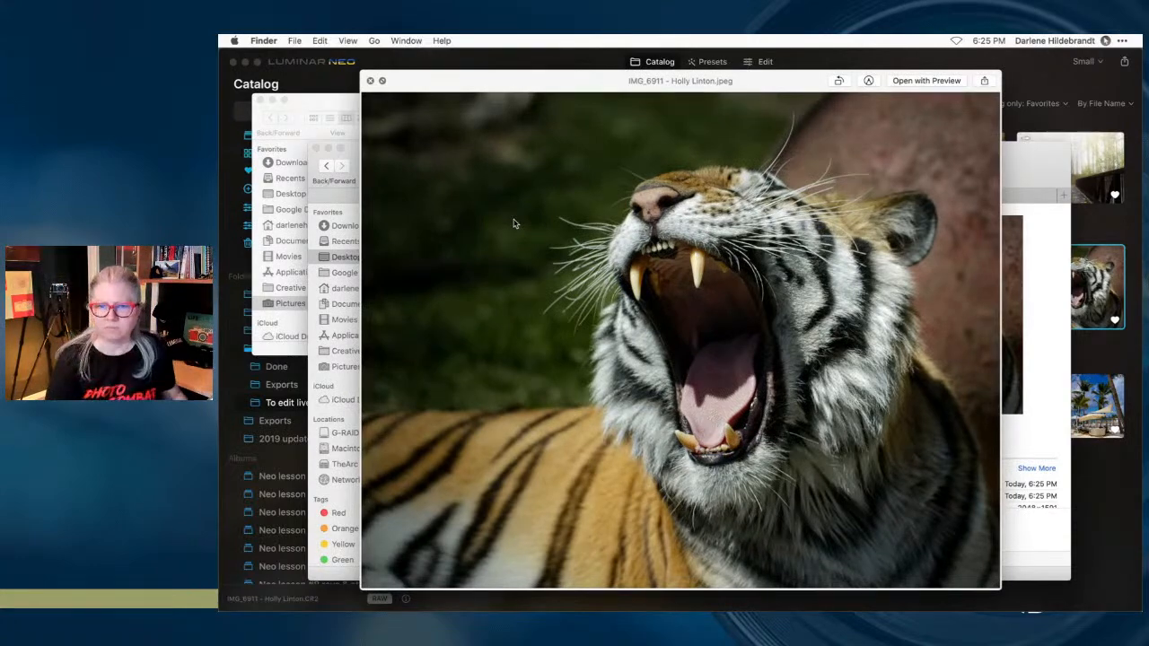
pyautogui.press('space')
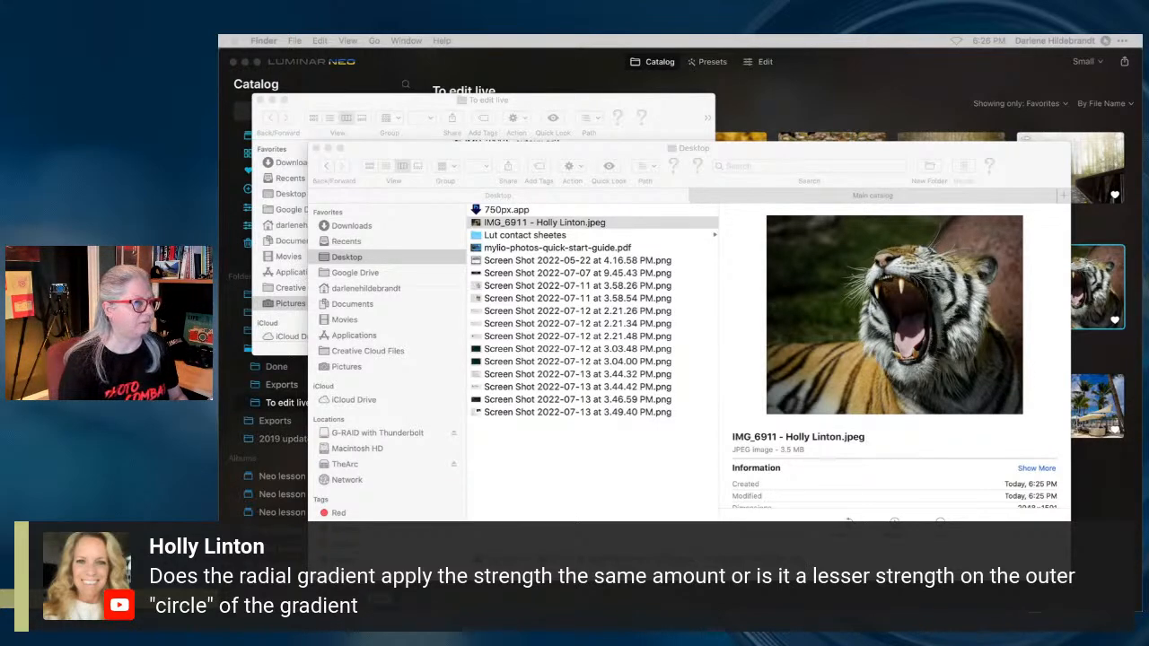
# - Switch back to Luminar Neo and open the bright, foggy footbridge photo for editing
pyautogui.click(826, 97)
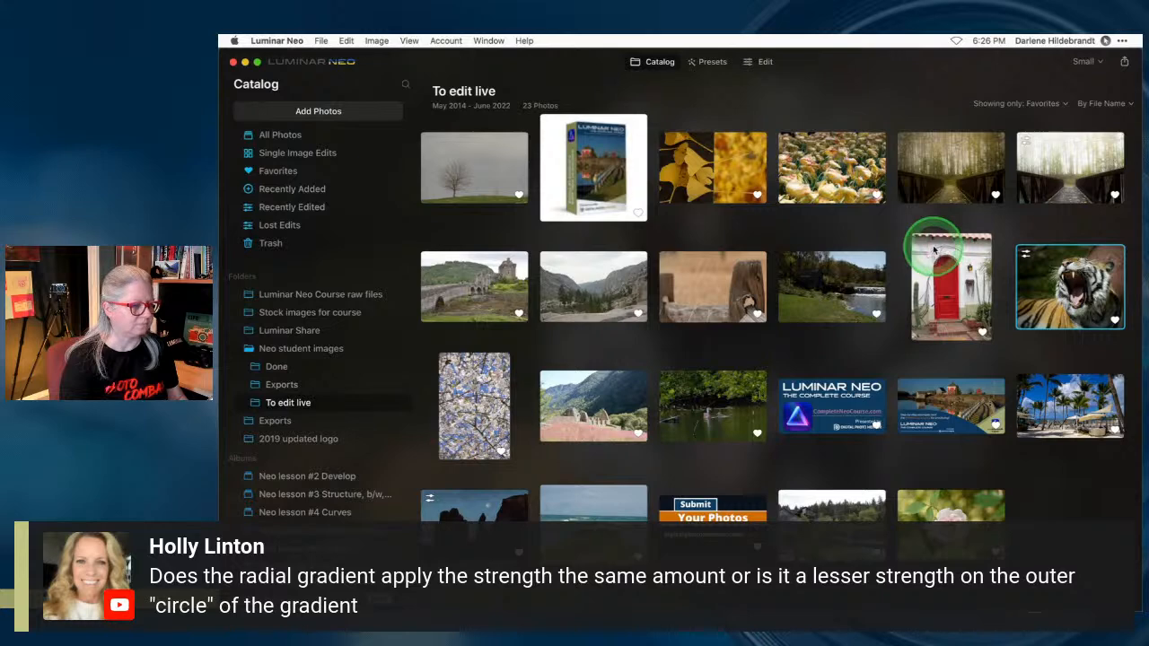
pyautogui.click(1046, 167)
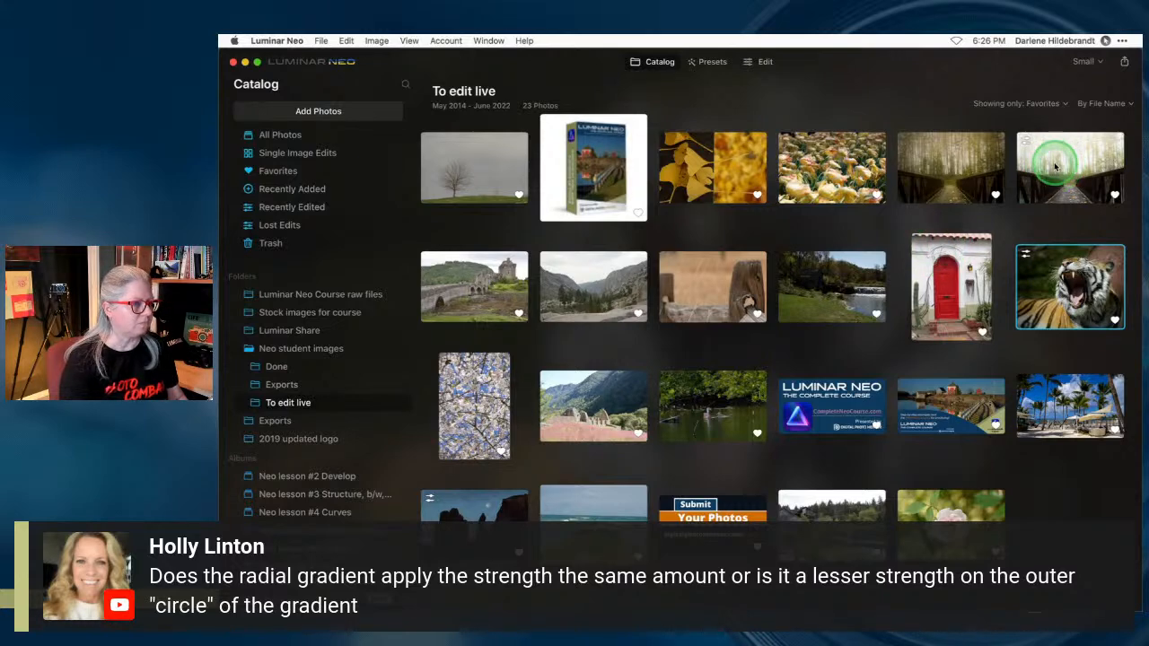
pyautogui.click(764, 66)
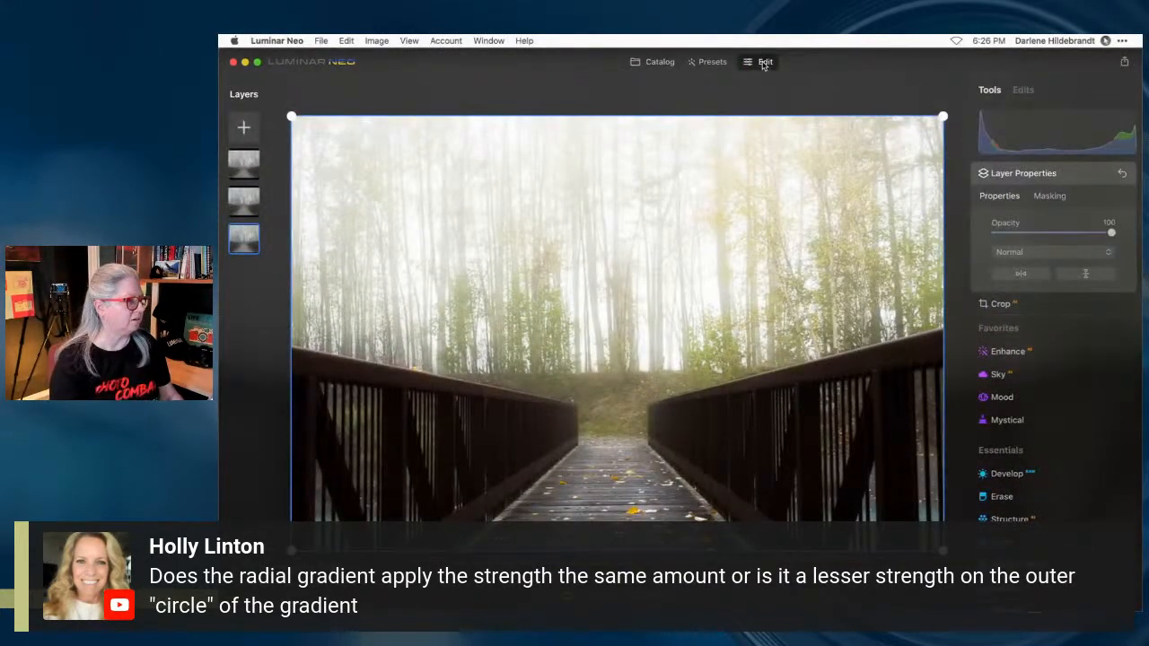
# - Hide the two upper layers of the footbridge photo and select its base layer
pyautogui.rightClick(243, 203)
pyautogui.click(269, 199)
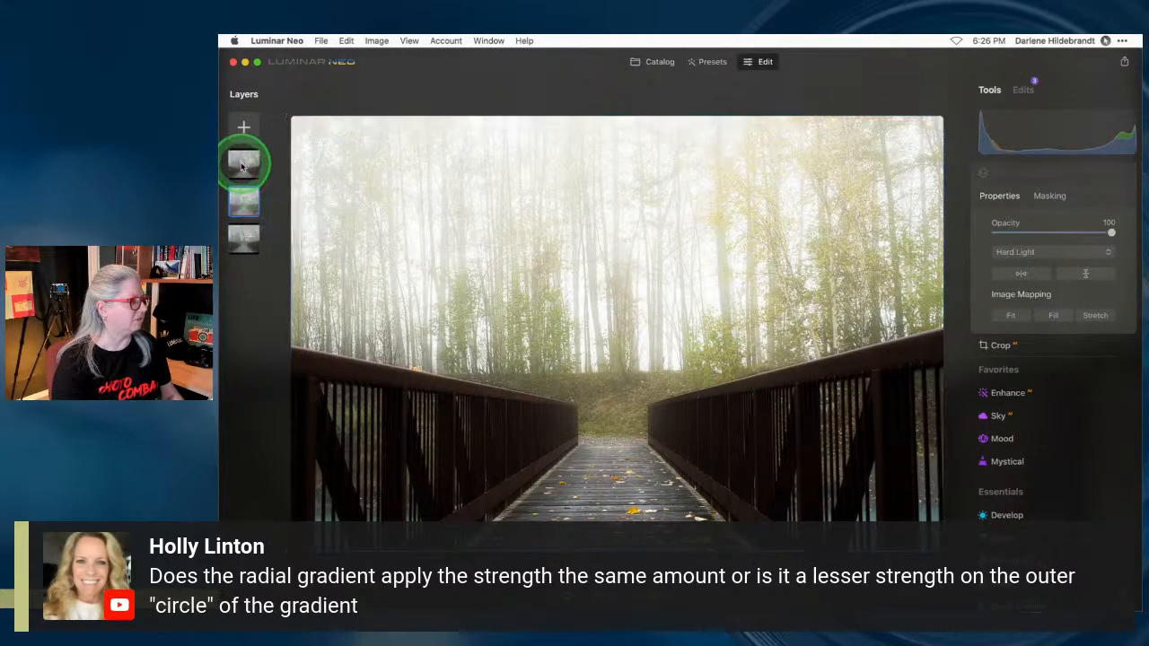
pyautogui.rightClick(243, 167)
pyautogui.click(260, 168)
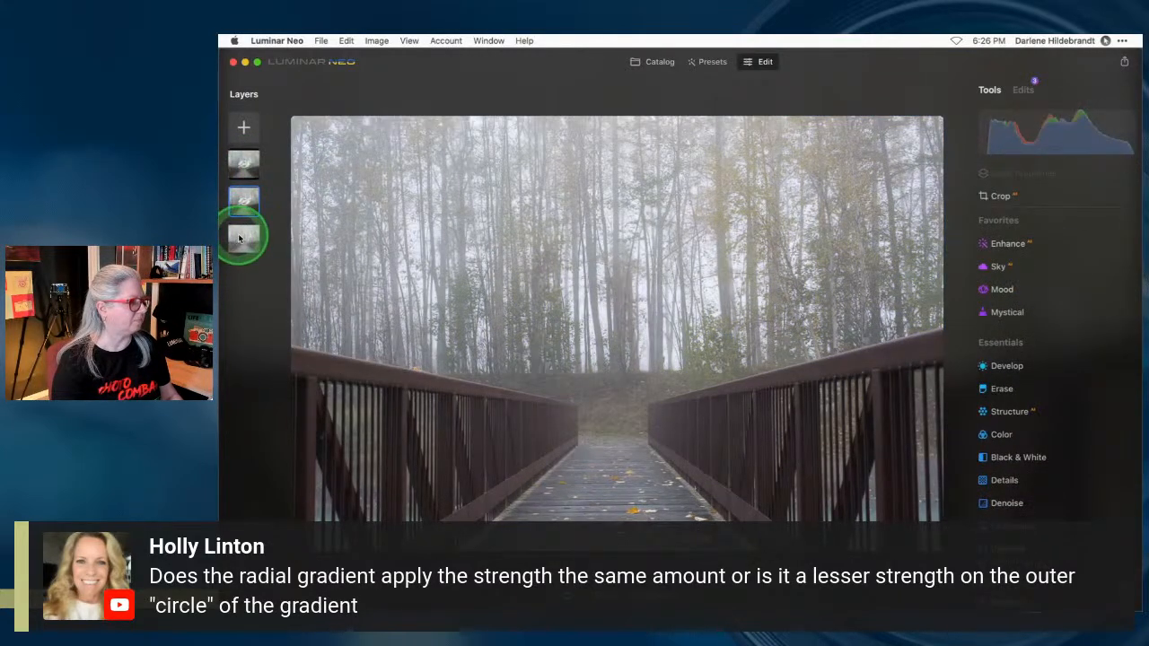
pyautogui.click(244, 238)
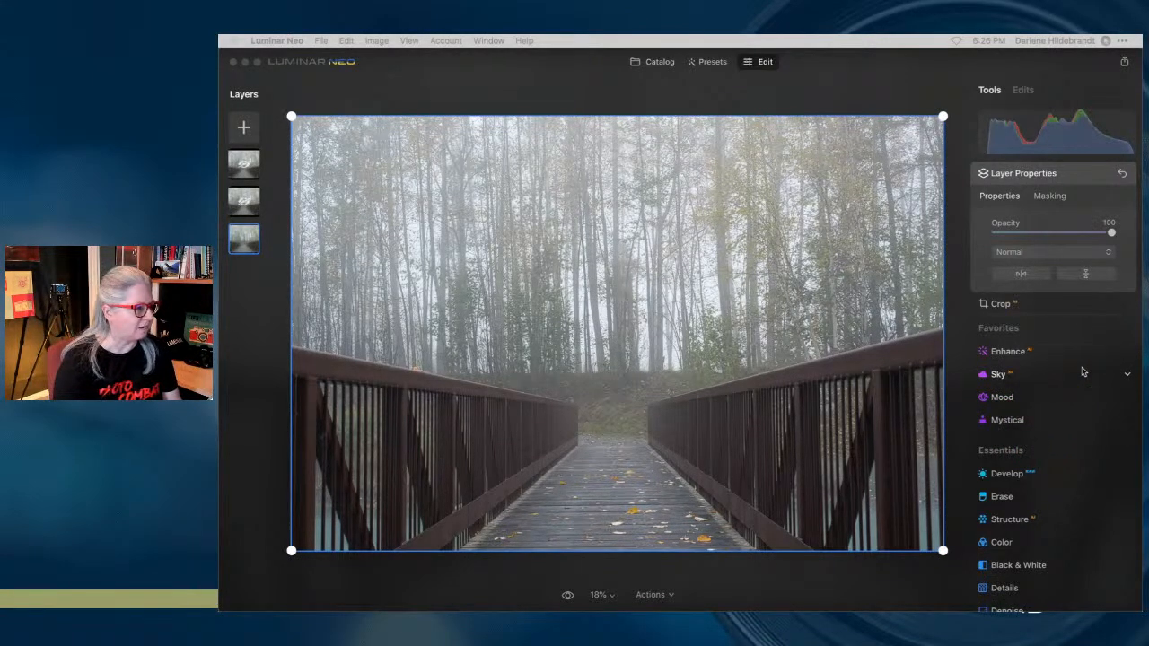
# - Convert the footbridge photo's base layer to black and white with the Black & White tool
pyautogui.scroll(-3, 1047, 387)
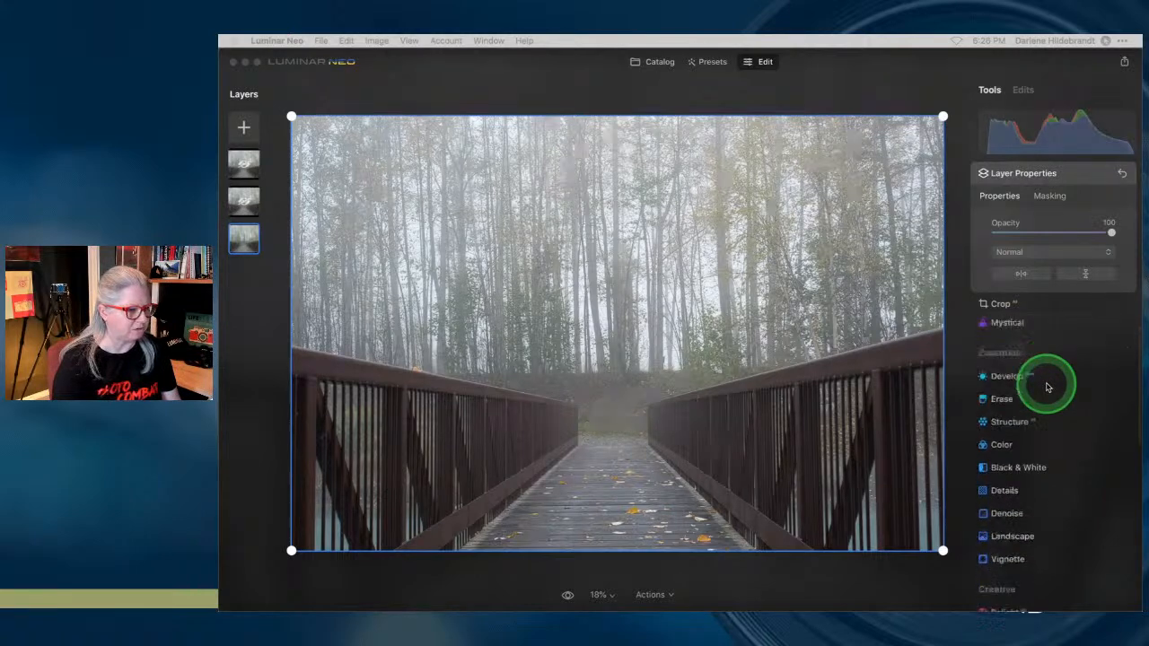
pyautogui.scroll(-6, 1047, 388)
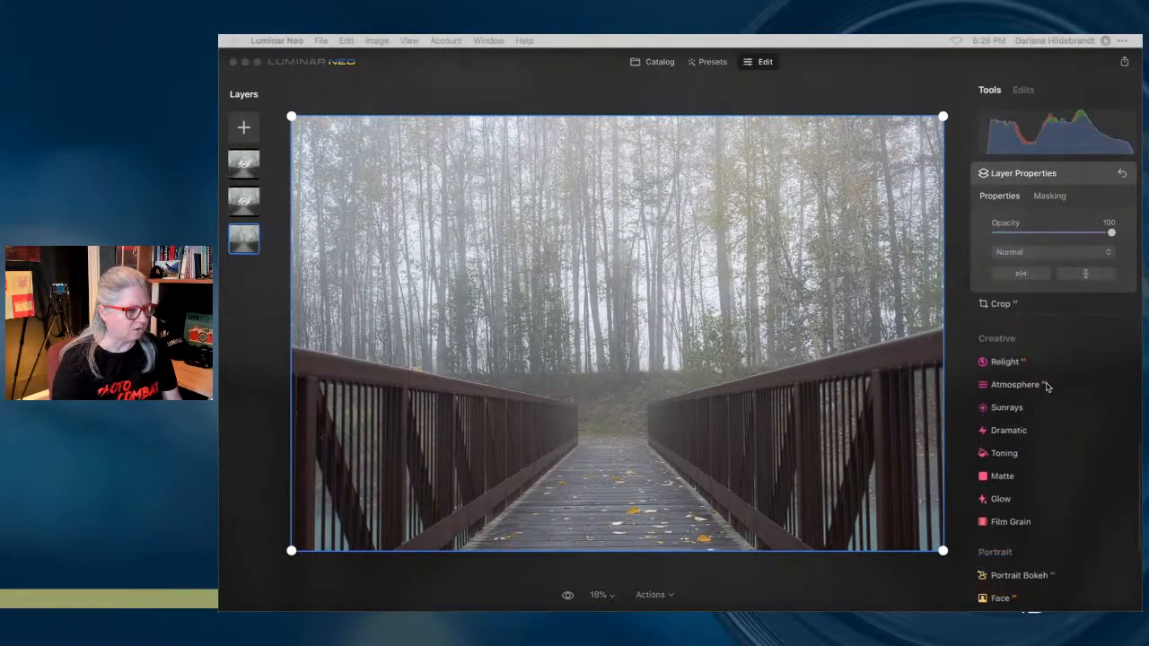
pyautogui.scroll(-1, 1047, 387)
pyautogui.scroll(8, 1047, 387)
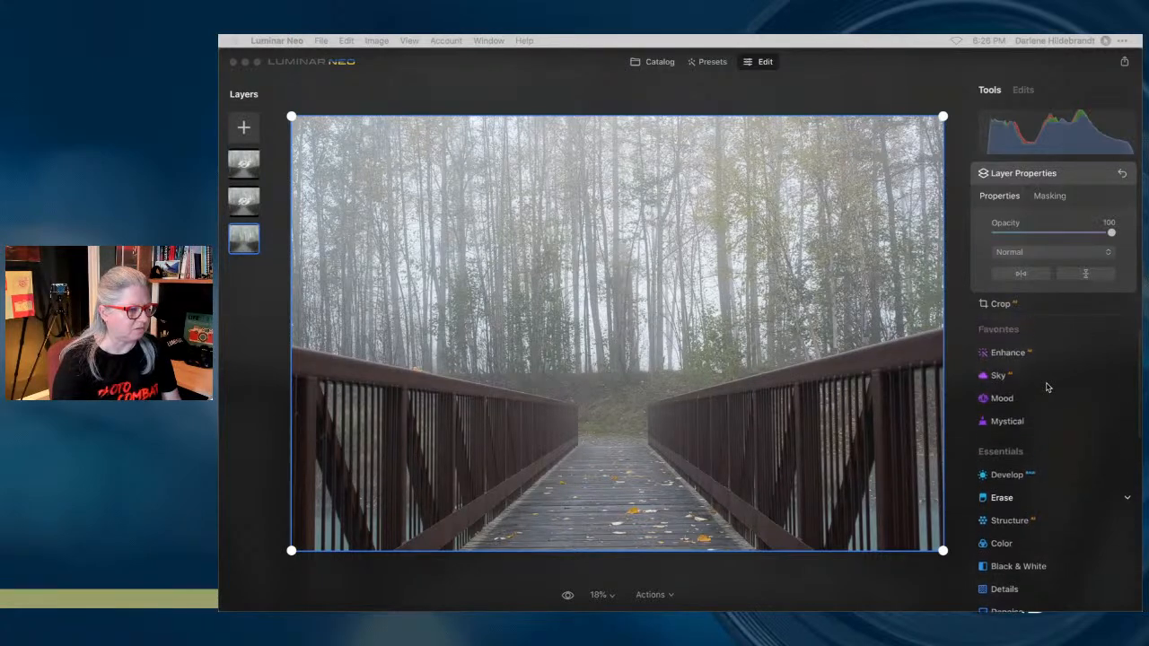
pyautogui.scroll(-5, 1047, 387)
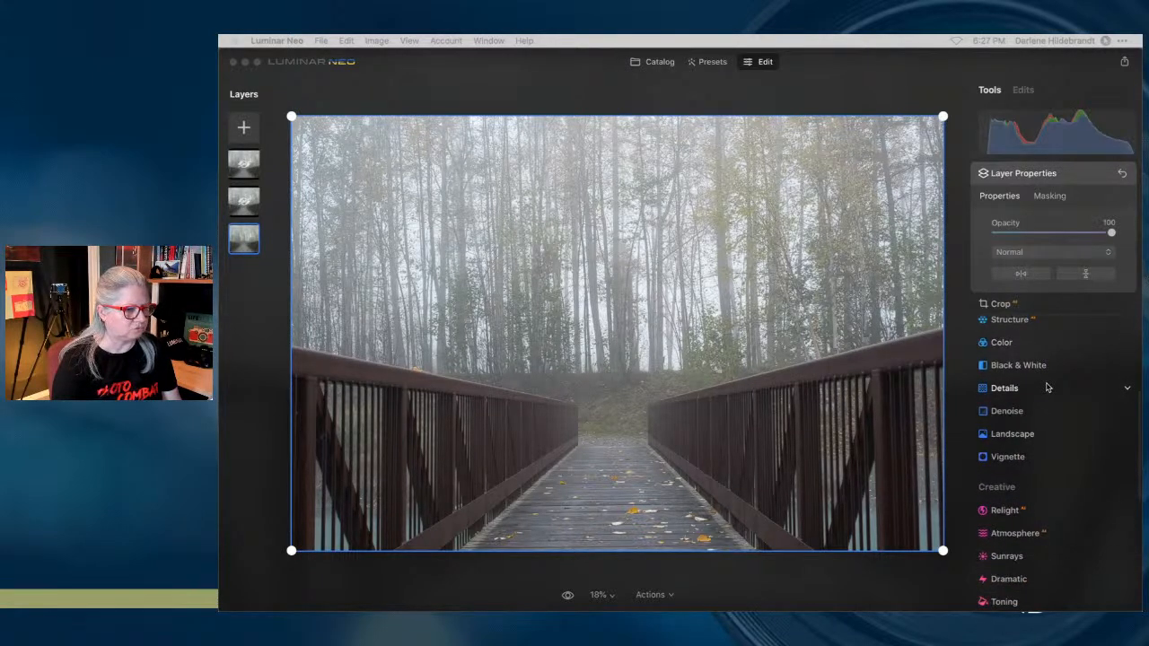
pyautogui.click(1012, 364)
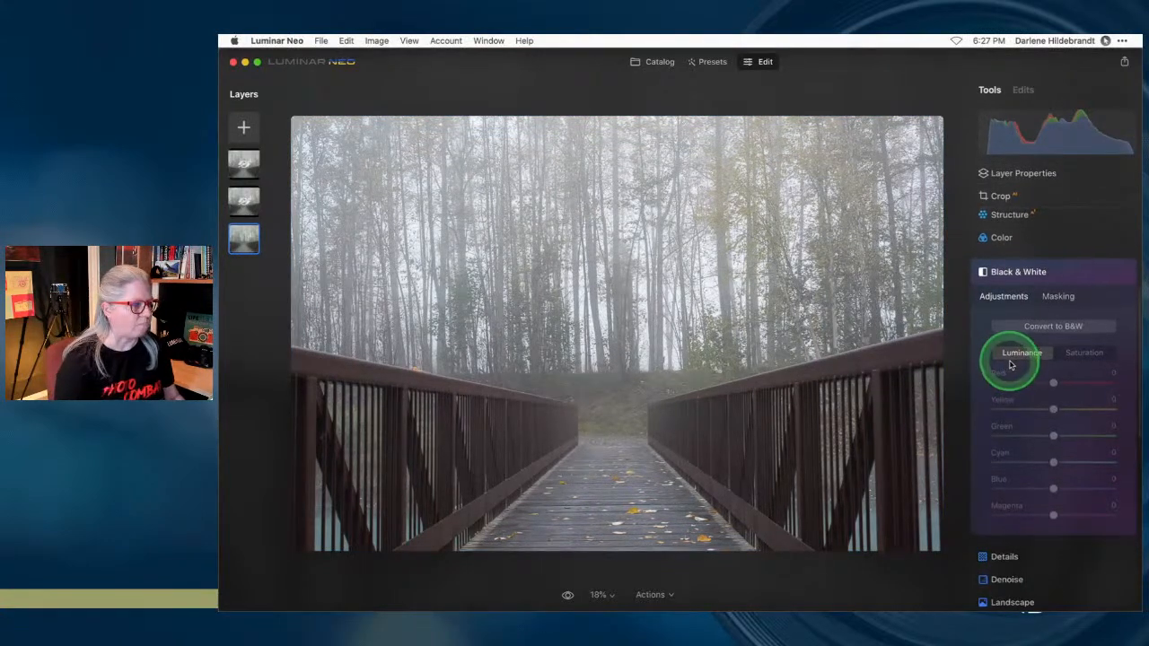
pyautogui.click(1052, 328)
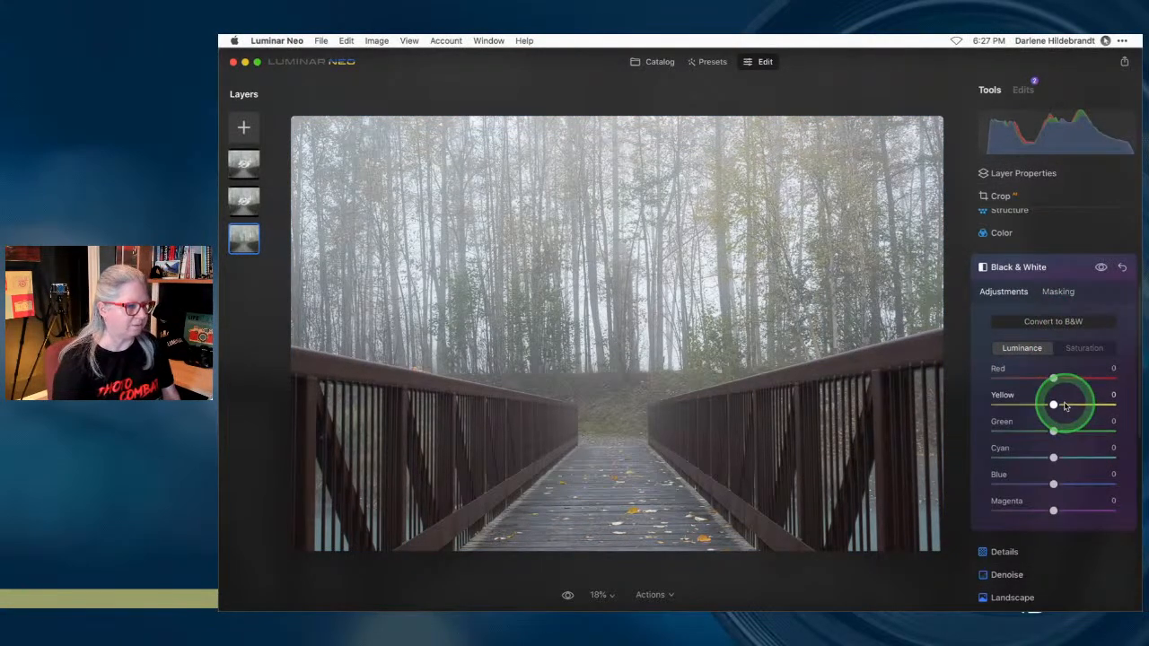
pyautogui.click(1063, 323)
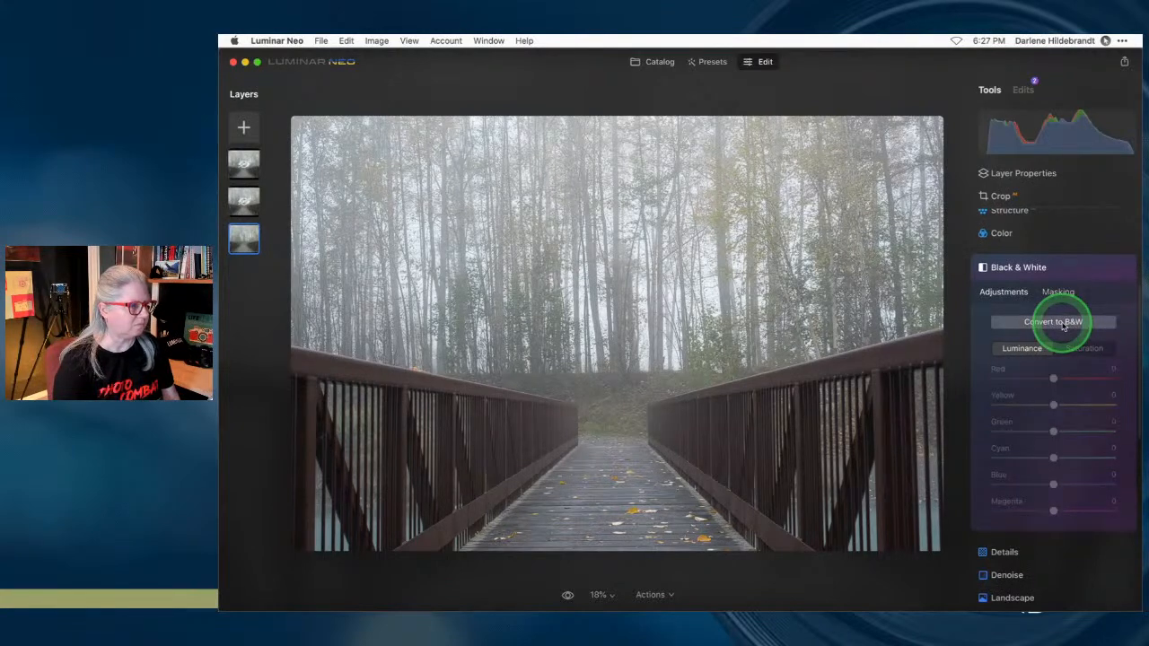
pyautogui.click(1019, 345)
pyautogui.click(1028, 326)
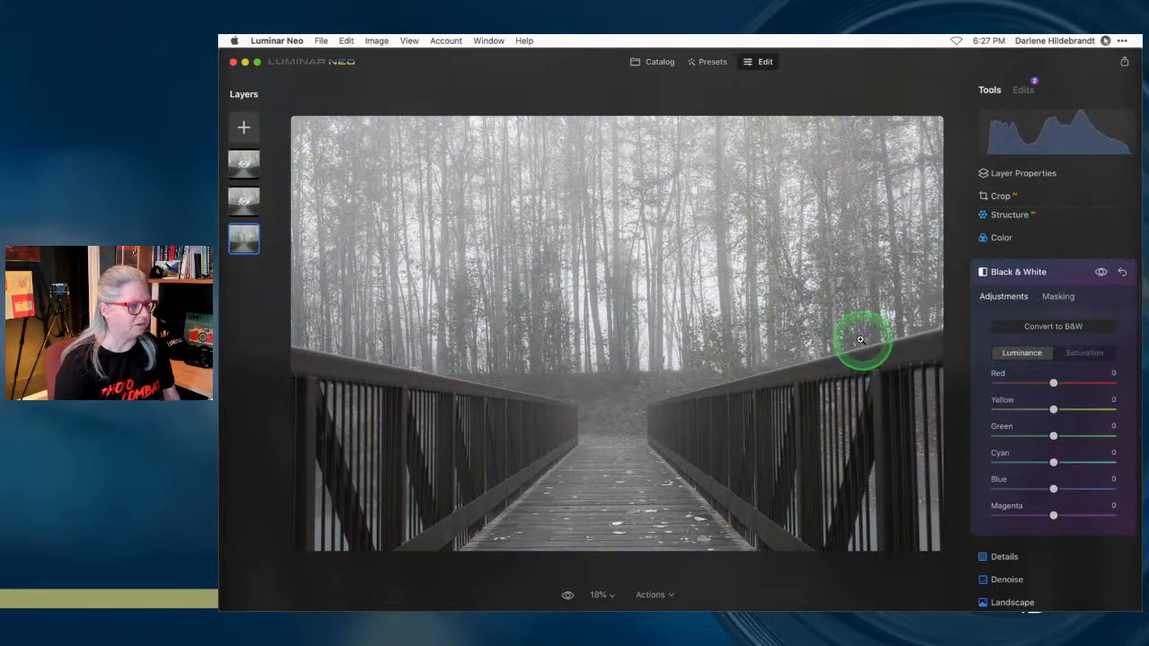
# - Draw a radial gradient mask for the Black & White adjustment over the trees and shrink it to a small circle
pyautogui.click(1059, 299)
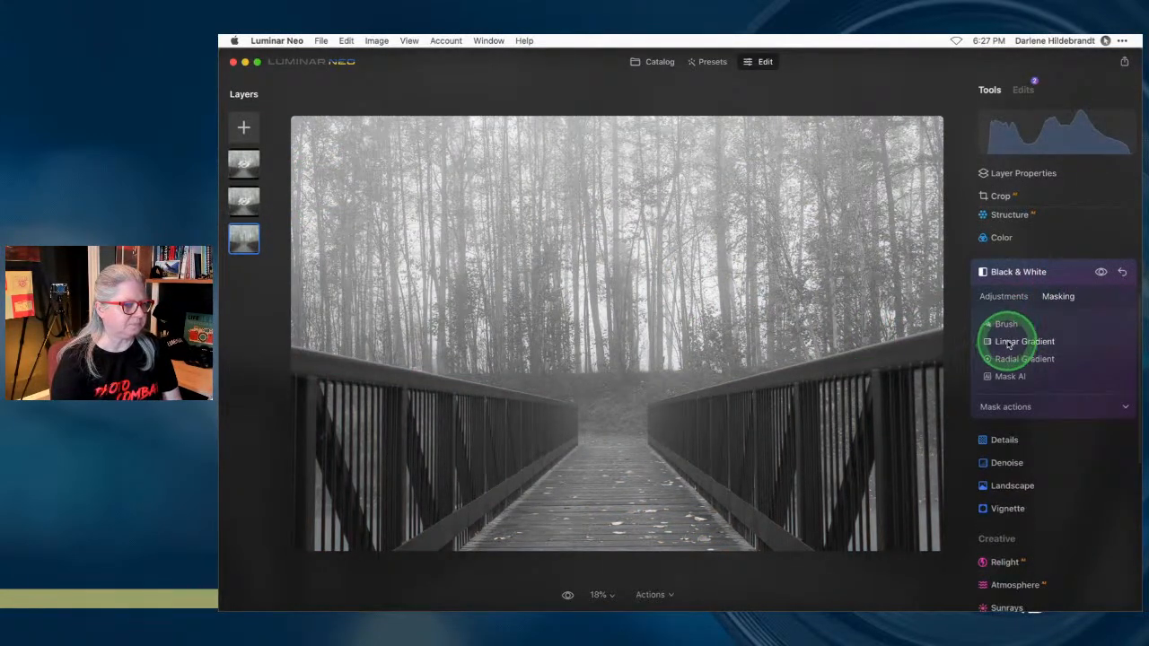
pyautogui.click(1021, 360)
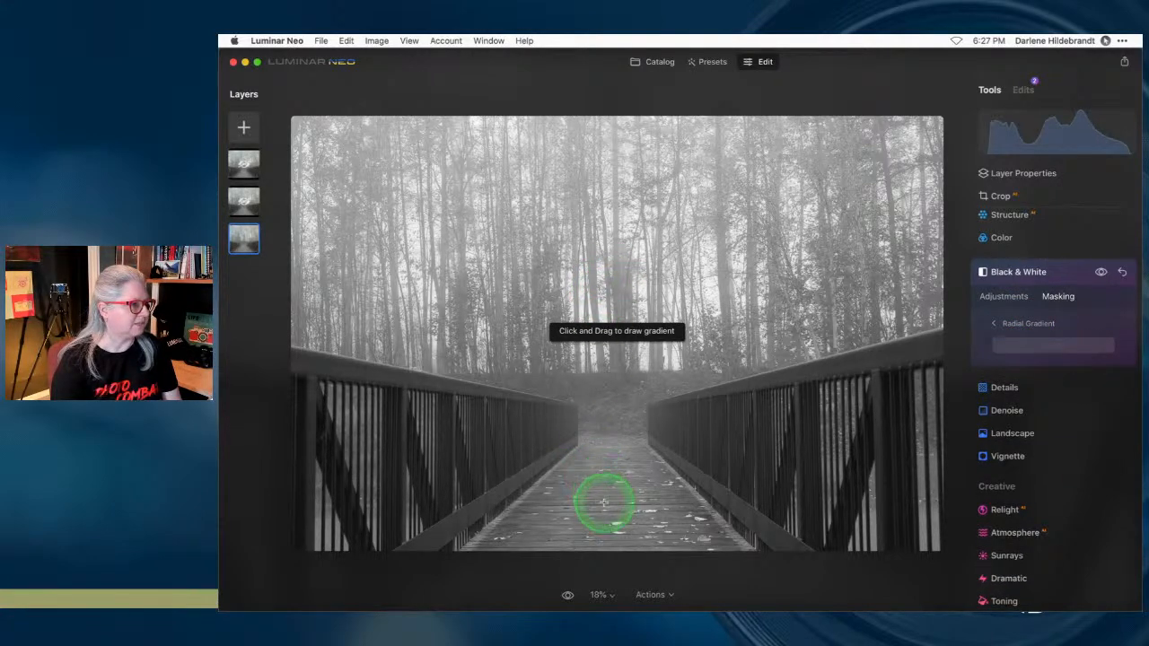
pyautogui.click(587, 244)
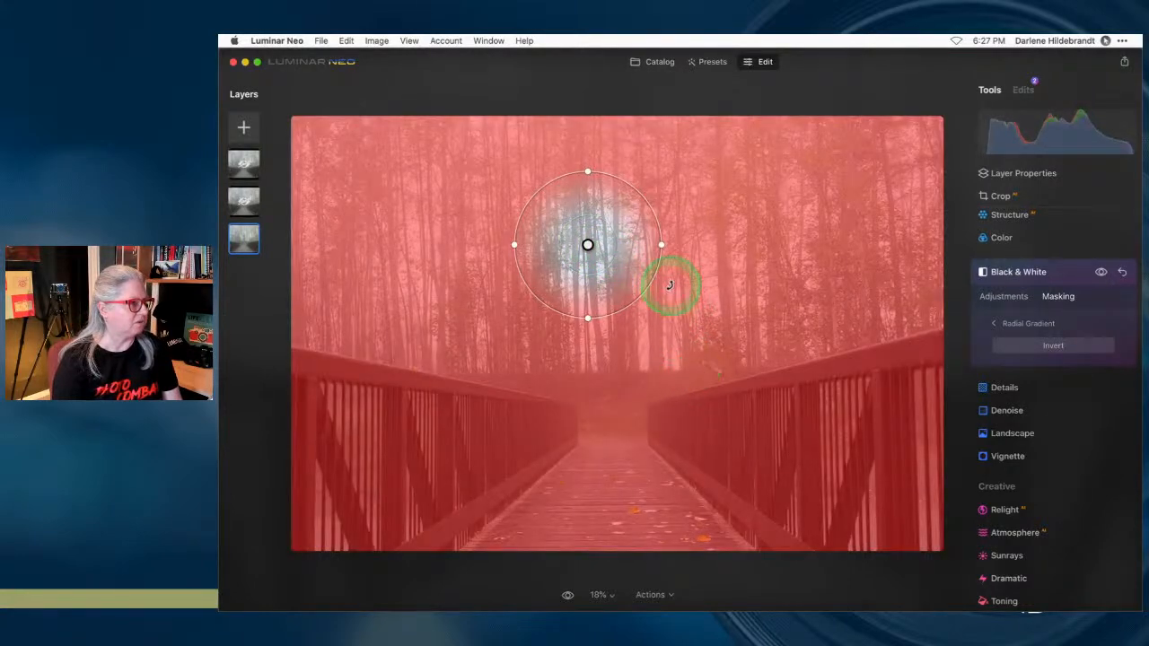
pyautogui.moveTo(655, 275)
pyautogui.mouseDown()
pyautogui.moveTo(626, 262)
pyautogui.moveTo(635, 267)
pyautogui.mouseUp()
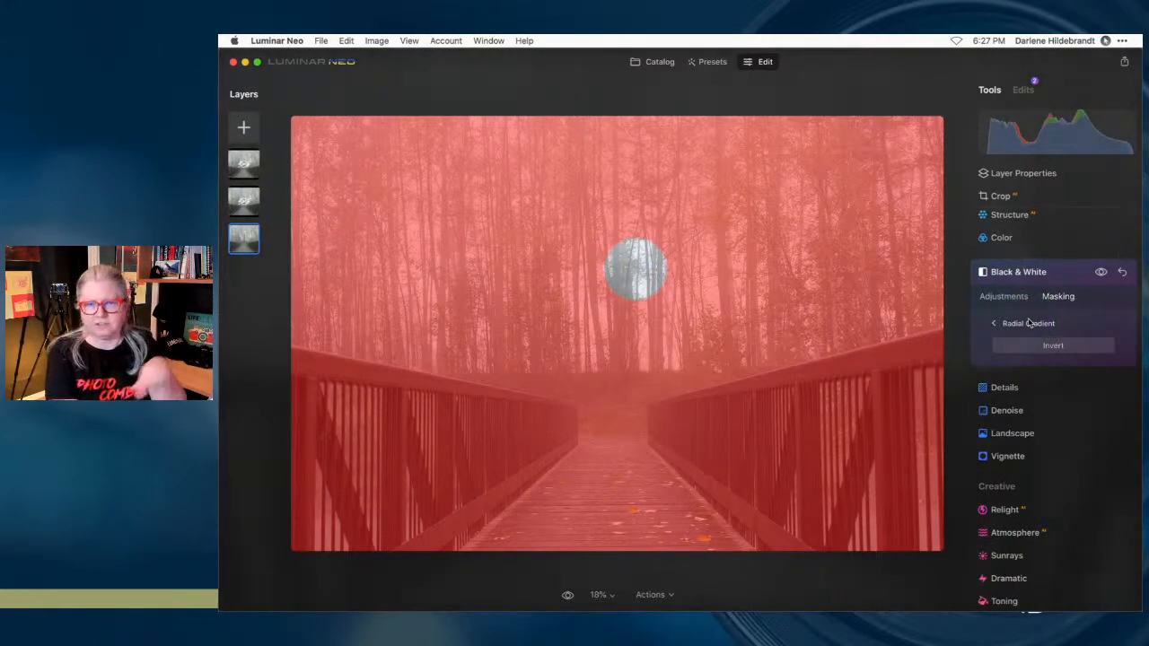
pyautogui.click(635, 267)
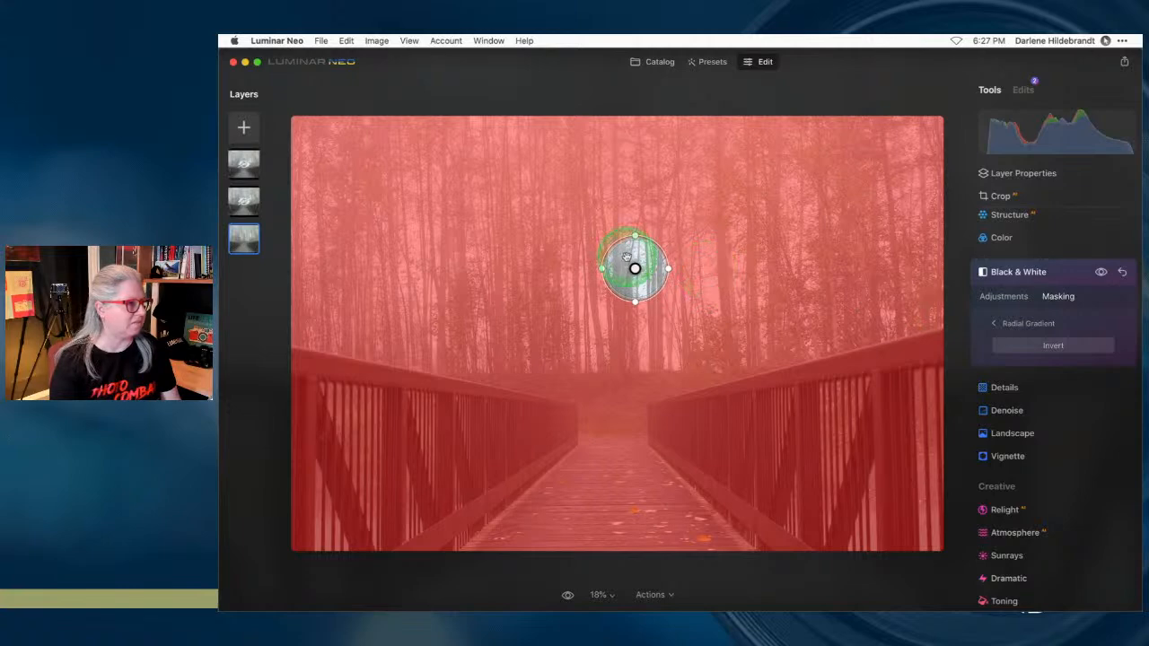
# - Resize the radial gradient mask between small and large to vary its edge softness, ending with one that covers most of the photo
pyautogui.moveTo(658, 286)
pyautogui.mouseDown()
pyautogui.moveTo(865, 403)
pyautogui.moveTo(814, 351)
pyautogui.moveTo(870, 385)
pyautogui.moveTo(674, 285)
pyautogui.moveTo(677, 260)
pyautogui.moveTo(664, 260)
pyautogui.moveTo(657, 290)
pyautogui.mouseUp()
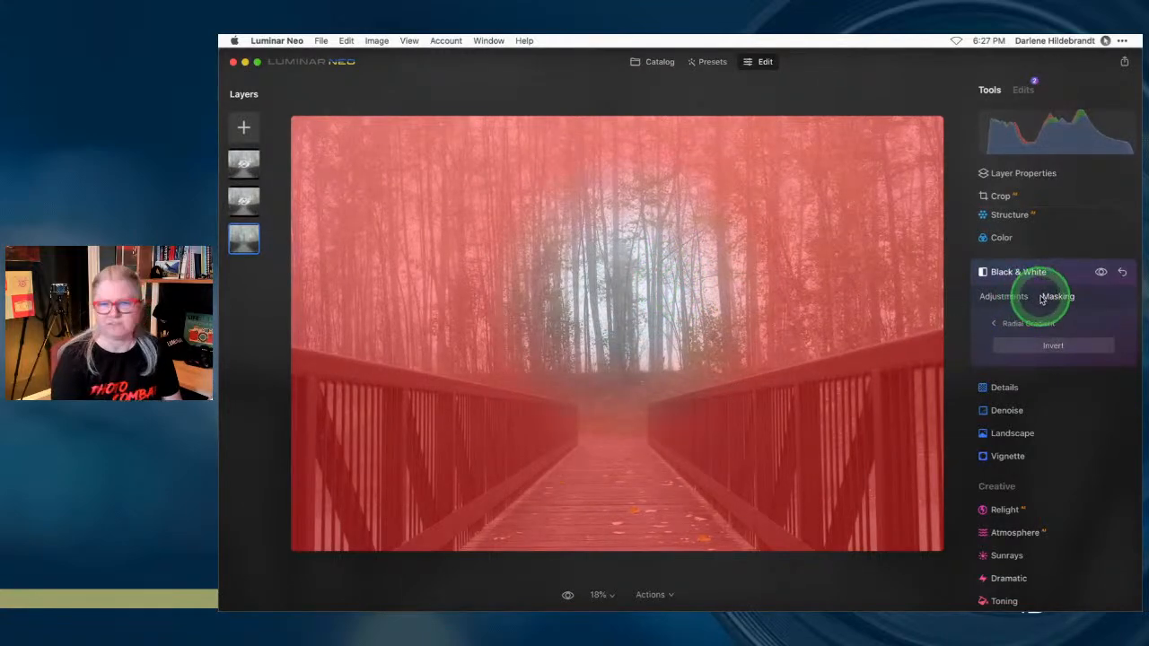
pyautogui.click(1042, 300)
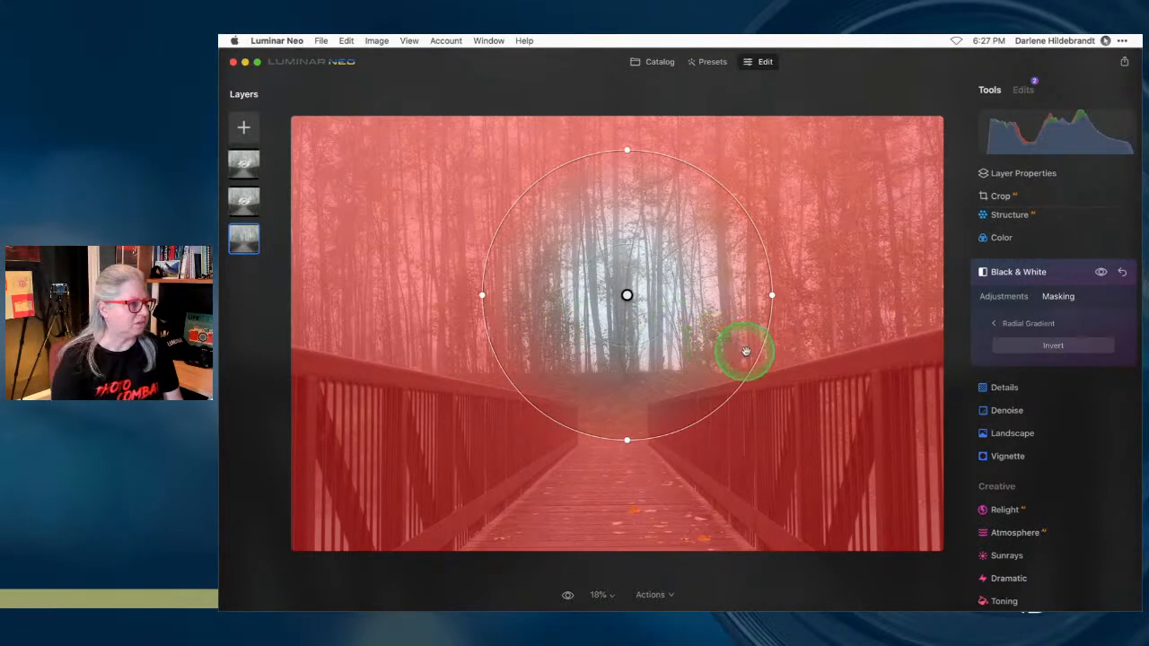
pyautogui.moveTo(761, 354); pyautogui.dragTo(673, 325)
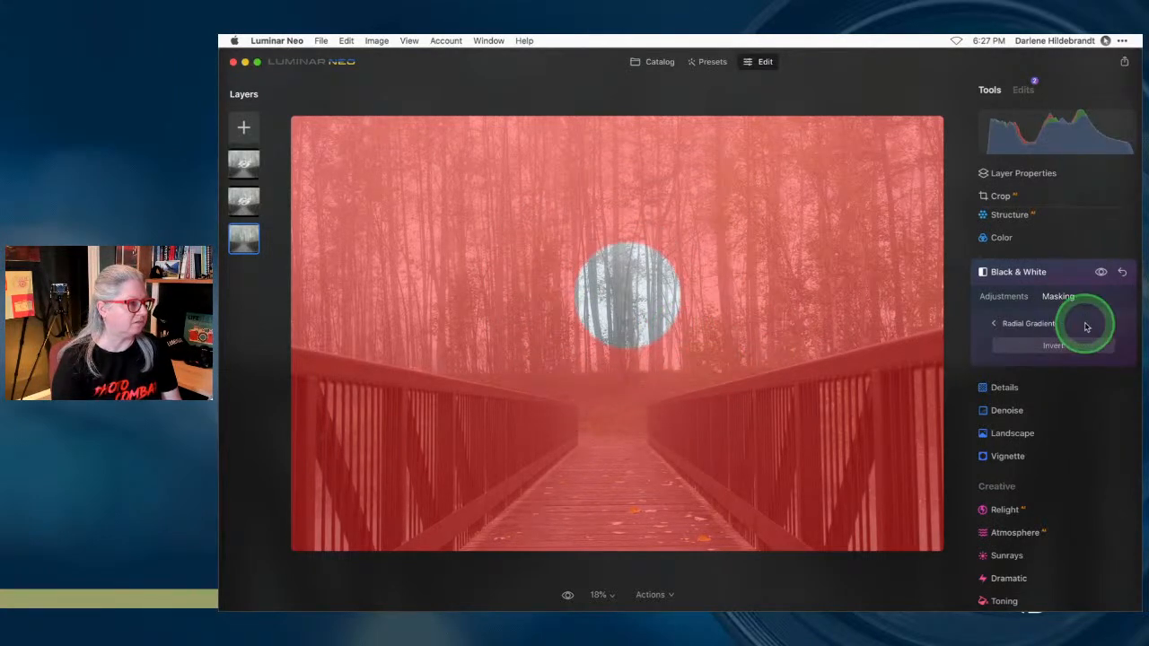
pyautogui.moveTo(680, 318); pyautogui.dragTo(869, 431)
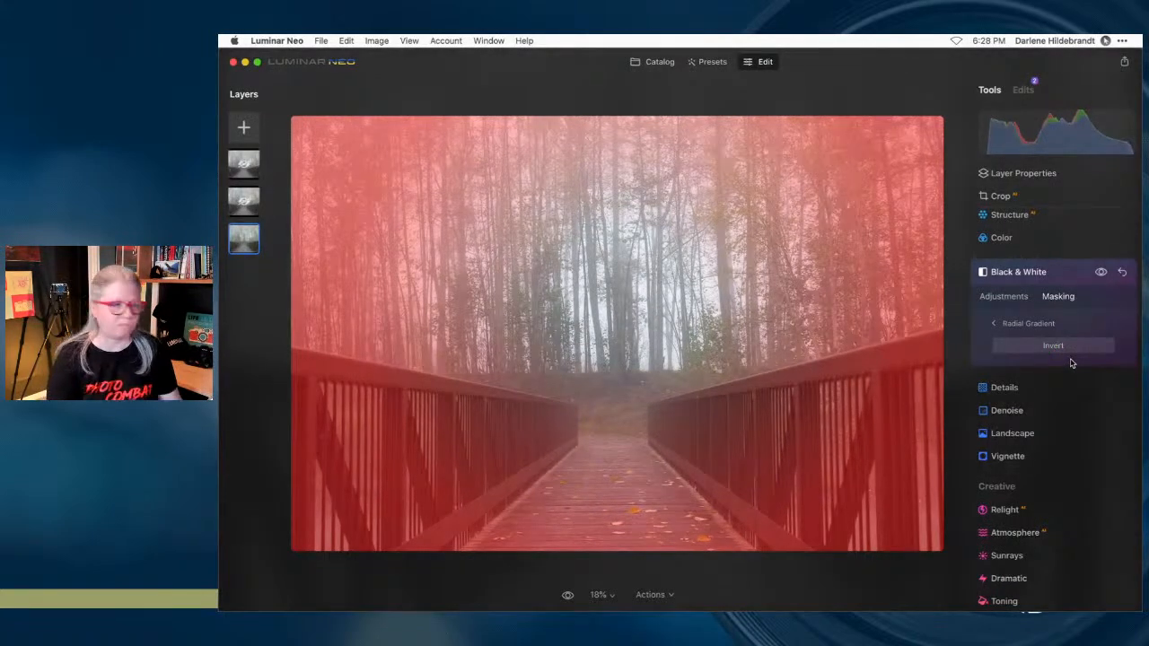
# - Show the masked result without the overlay, and reset and collapse the Black & White tool on the base layer
pyautogui.click(1010, 298)
pyautogui.click(1048, 334)
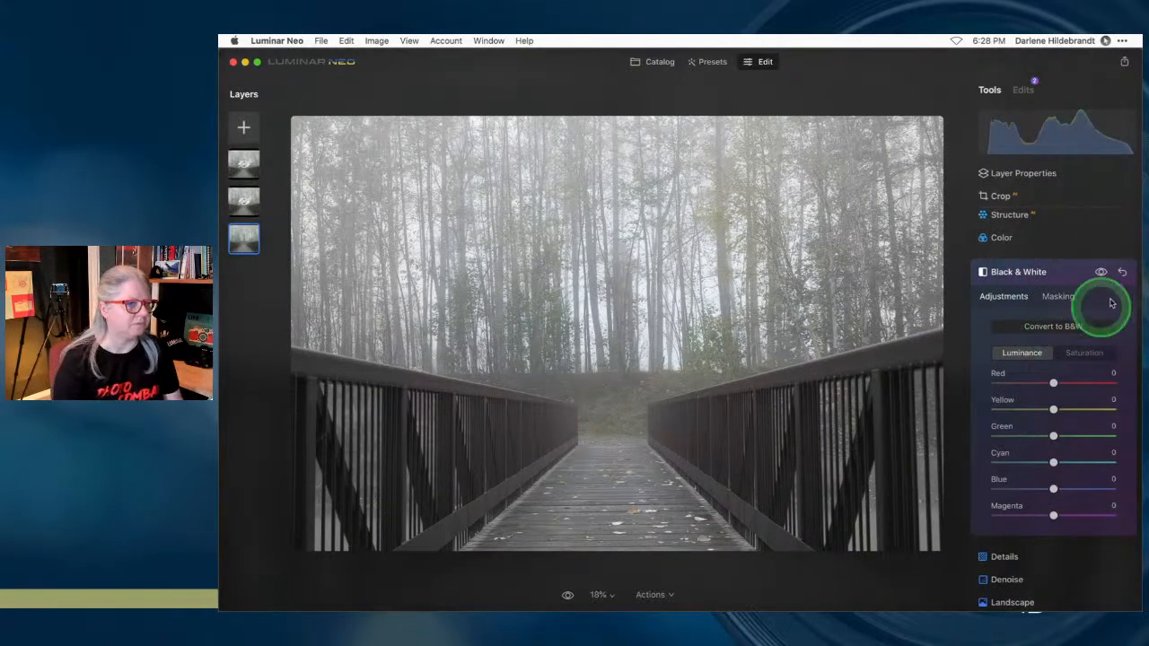
pyautogui.click(1122, 273)
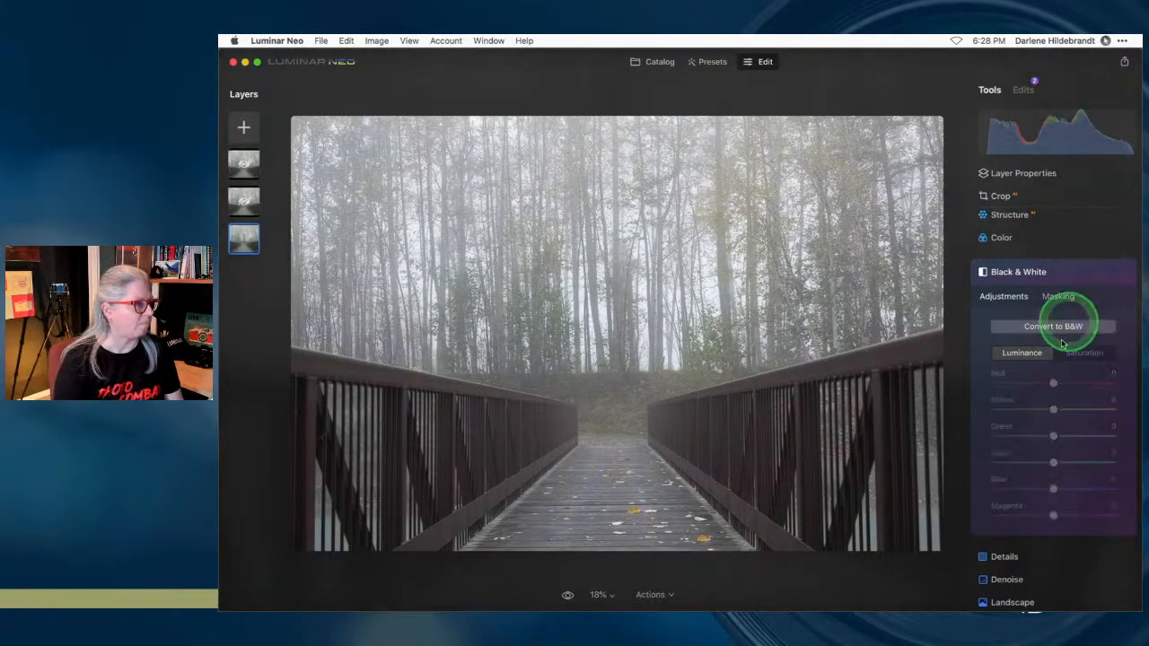
pyautogui.click(1063, 280)
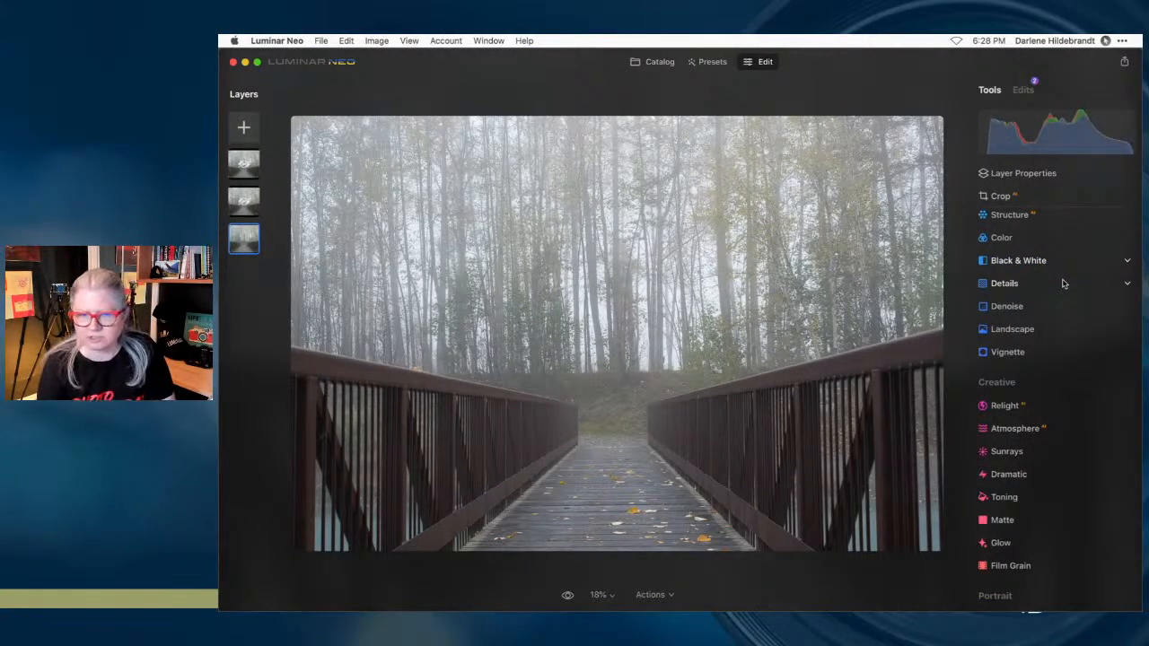
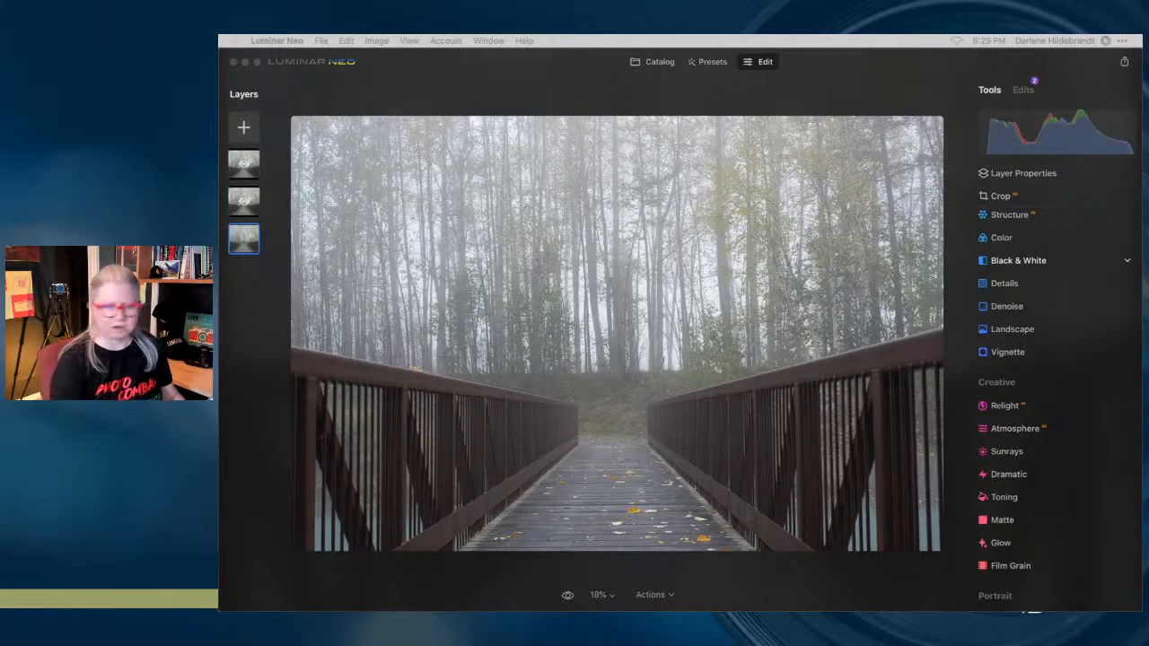
# - Show the footbridge photo's middle and uppermost layers again
pyautogui.click(827, 99)
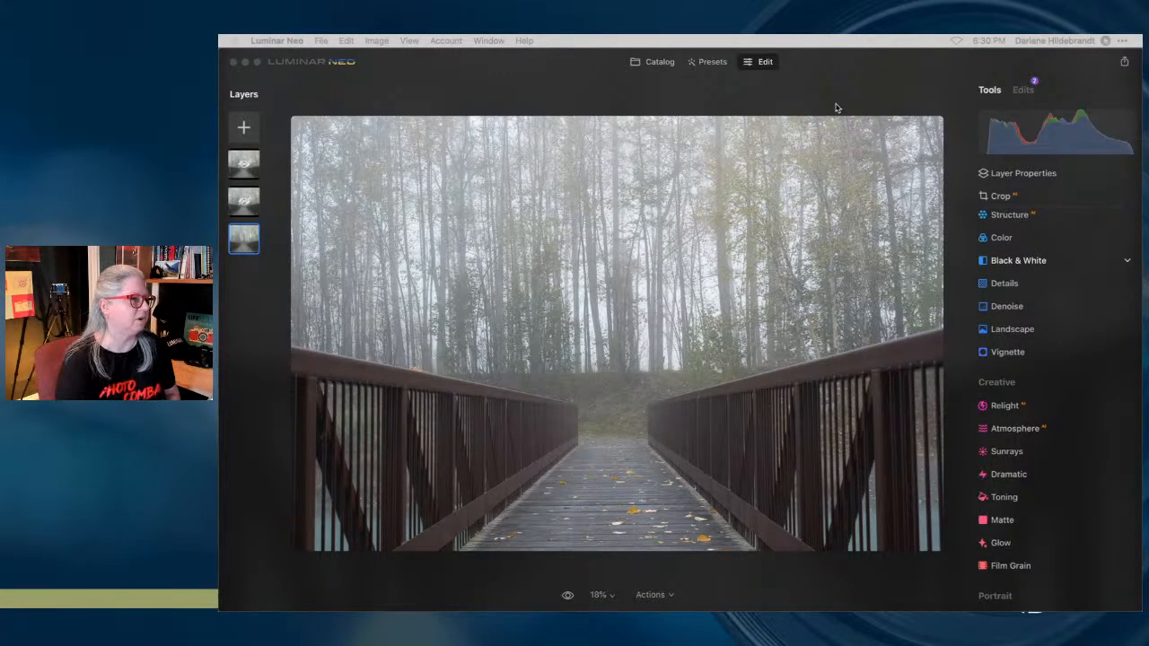
pyautogui.rightClick(244, 201)
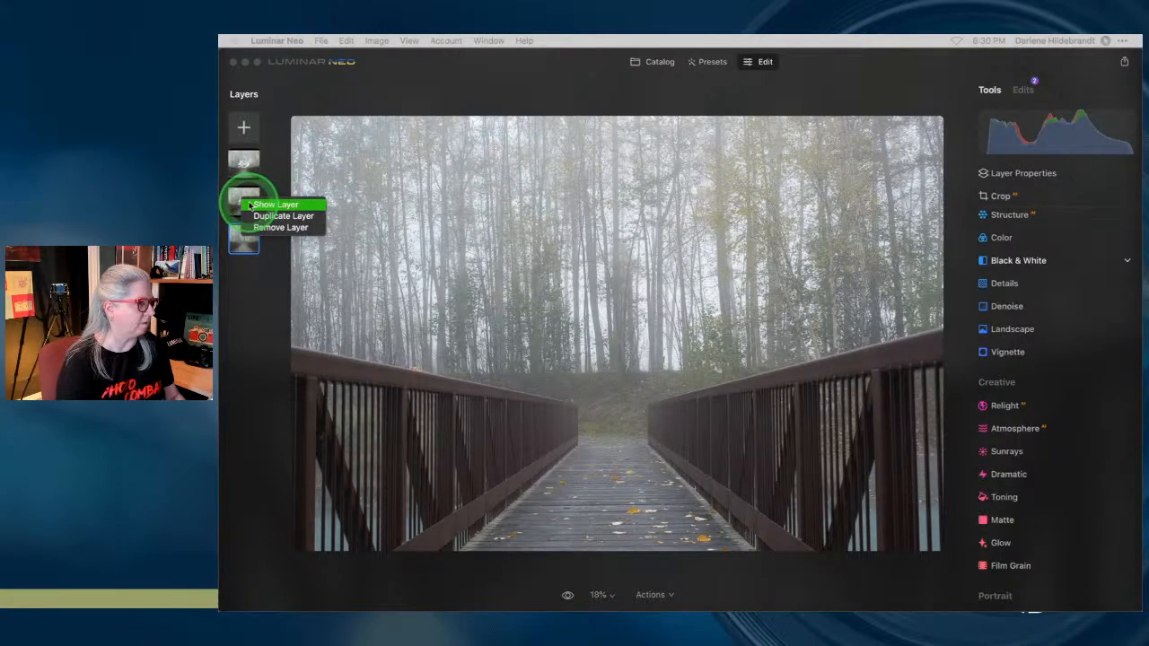
pyautogui.click(260, 204)
pyautogui.rightClick(248, 163)
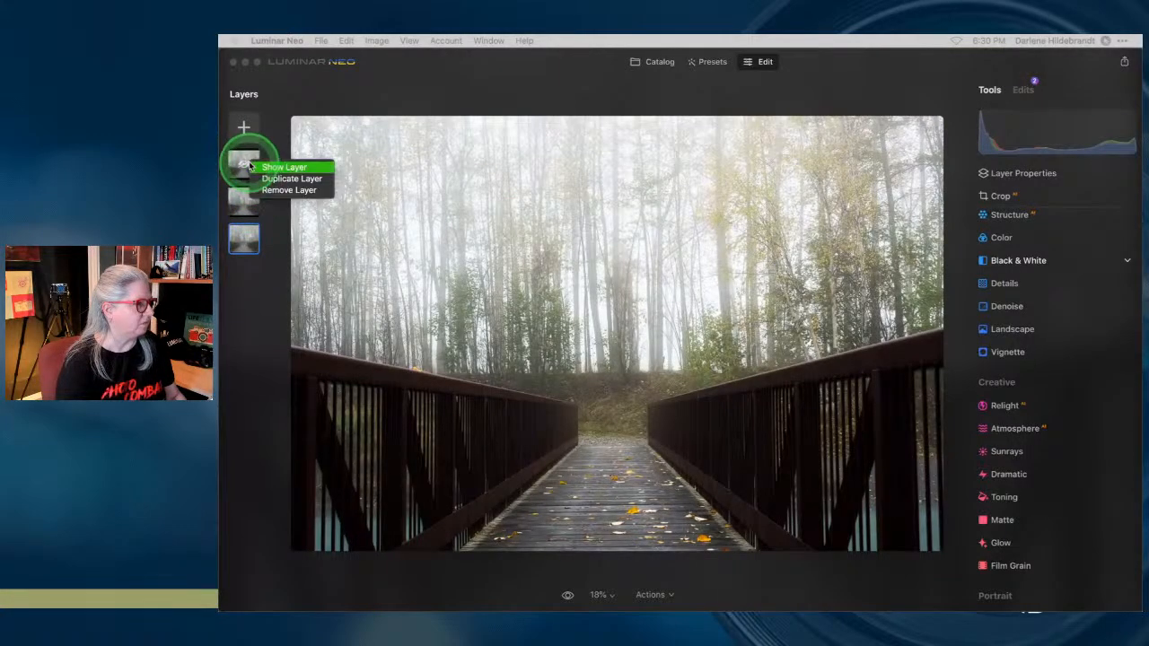
pyautogui.click(265, 168)
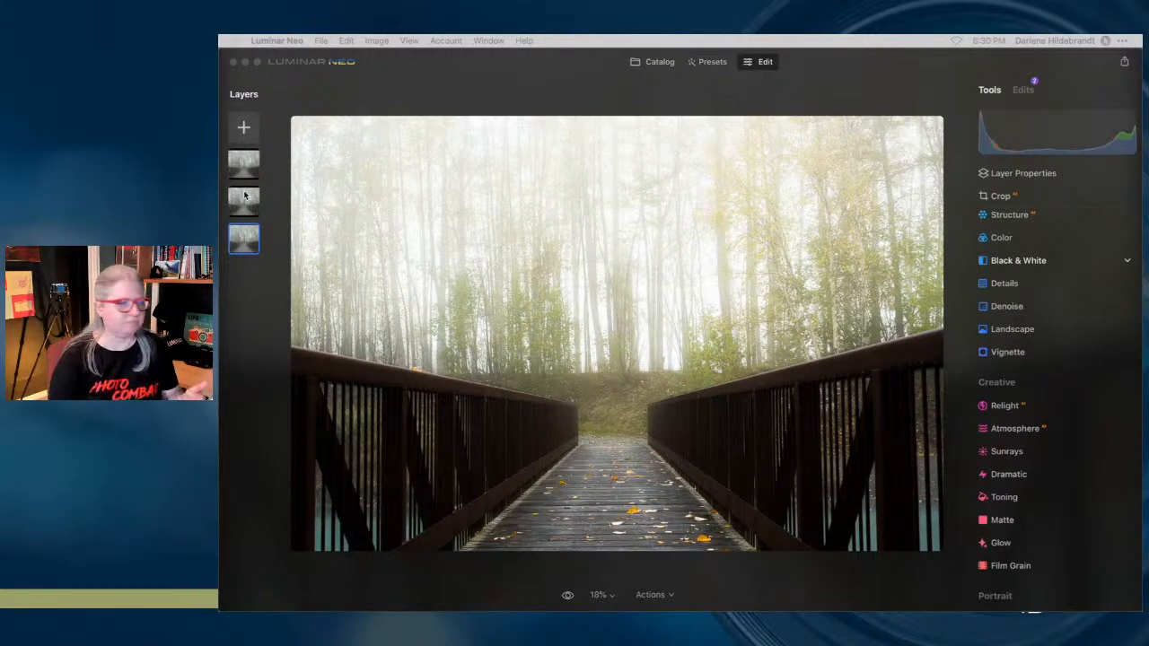
# - Return to the catalog and compare the dark footbridge photo with the bright, foggy version in the enlarged view
pyautogui.click(653, 62)
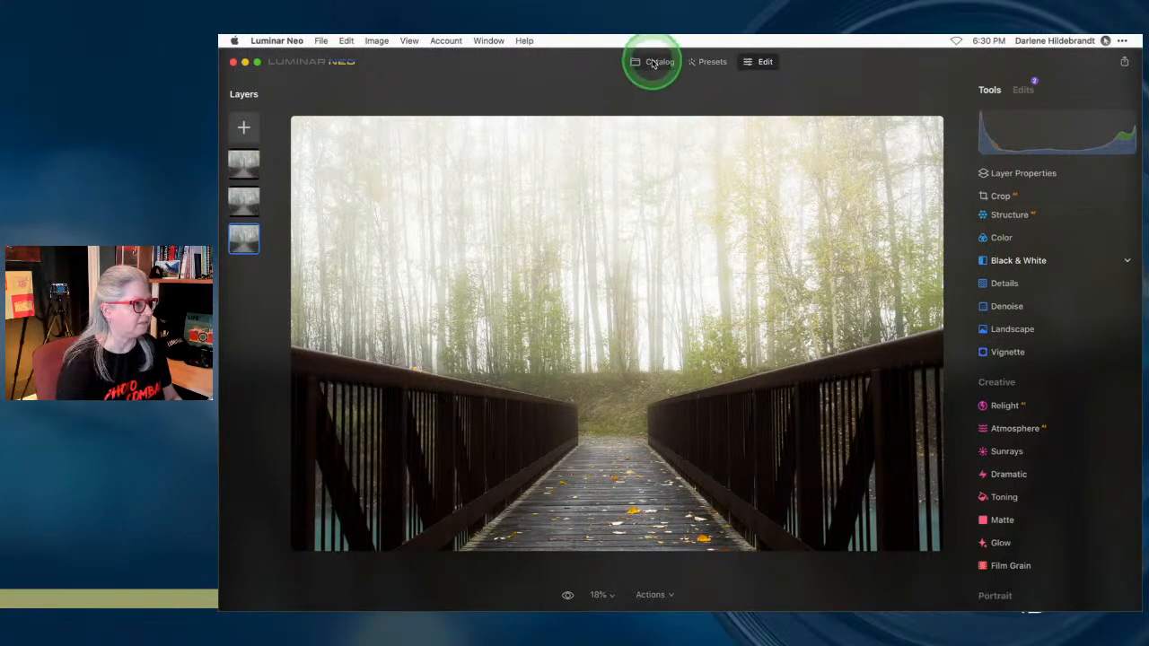
pyautogui.click(654, 63)
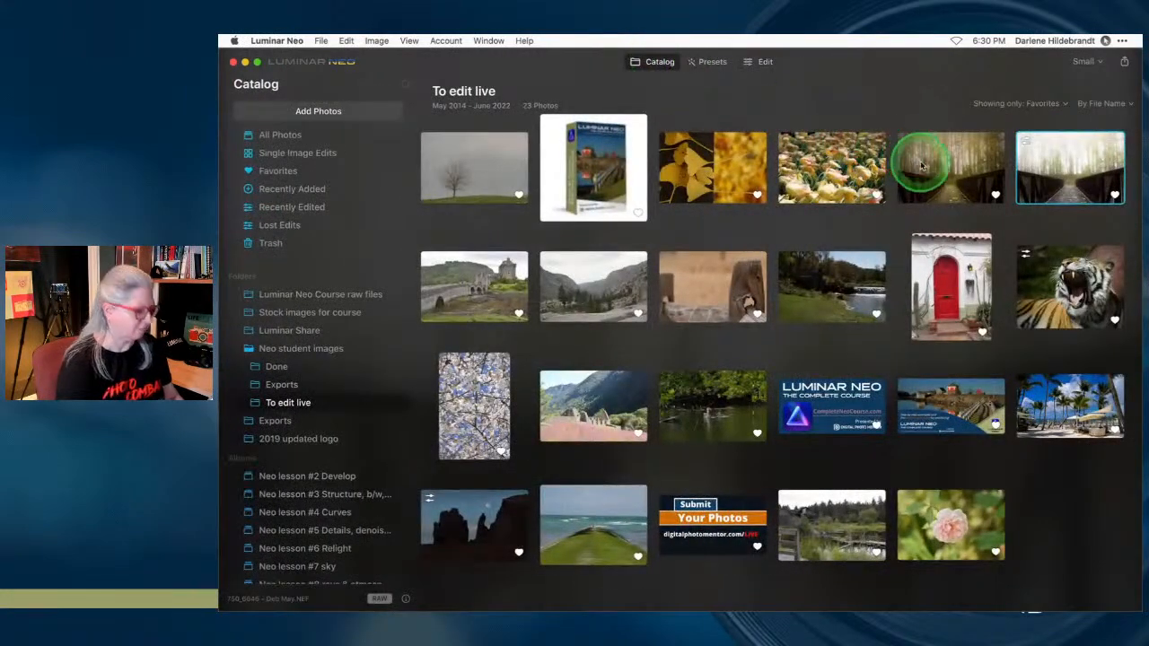
pyautogui.doubleClick(922, 164)
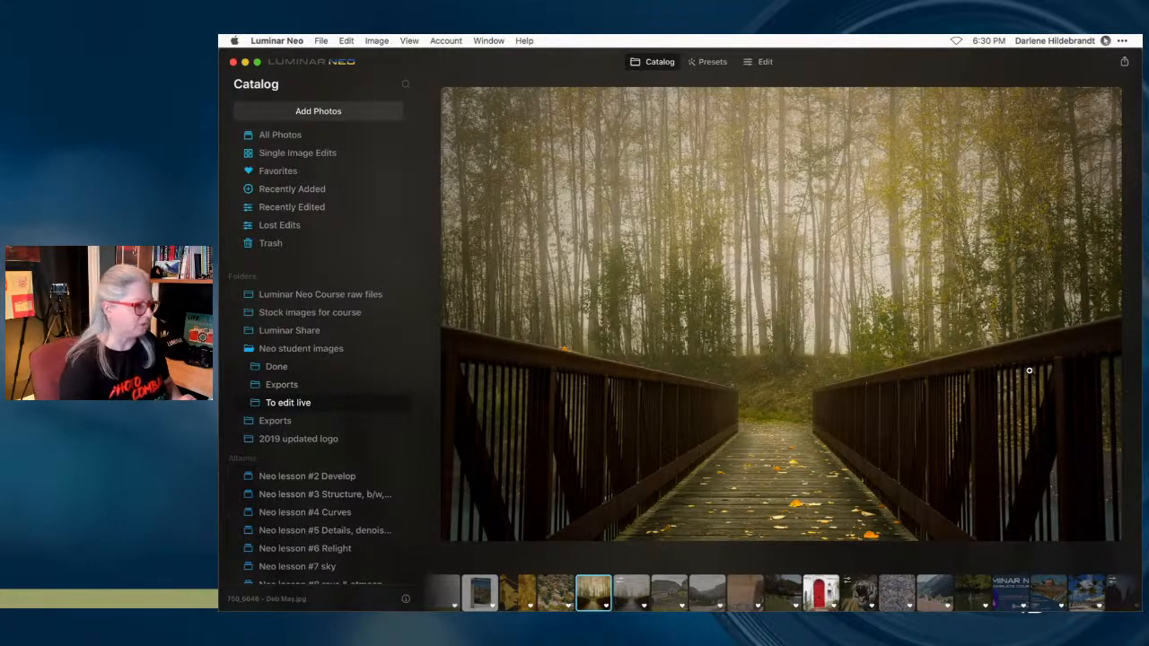
pyautogui.press('Right')
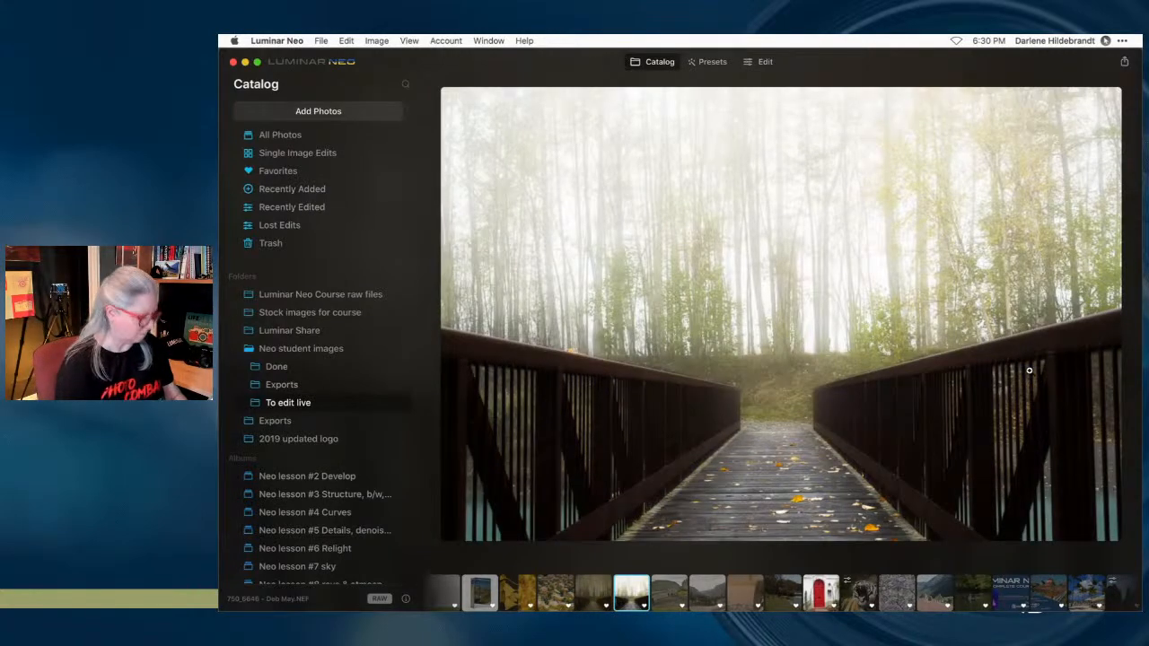
# - Reset all edits on the bright, foggy footbridge photo from the catalog and open it for editing
pyautogui.press('d')
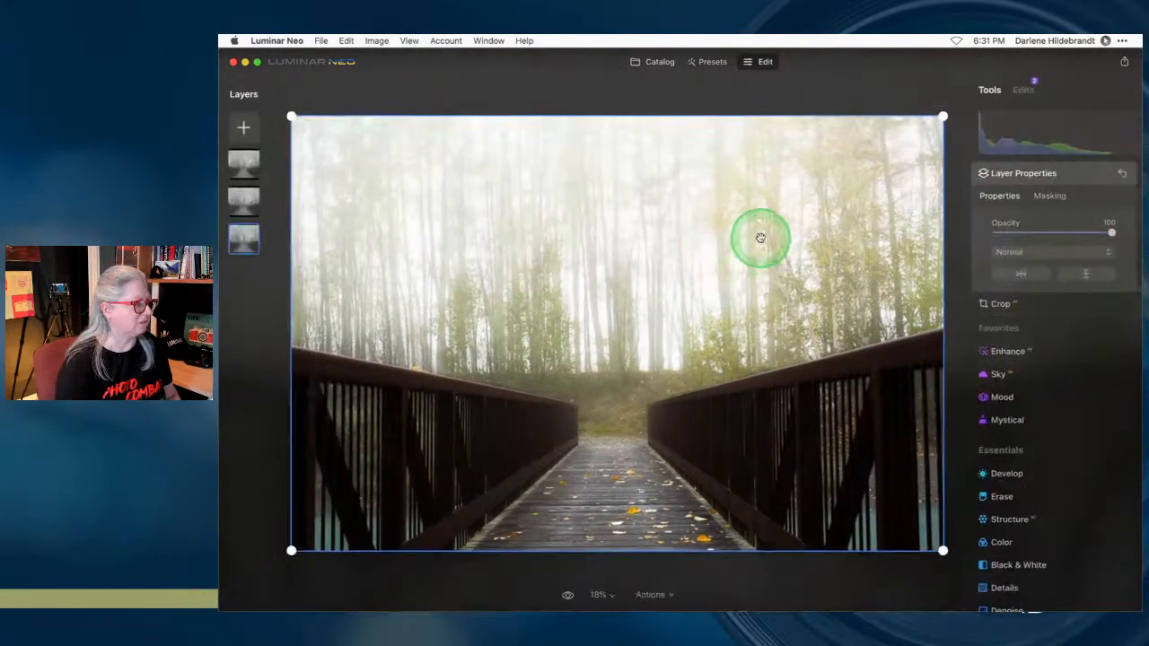
pyautogui.click(653, 60)
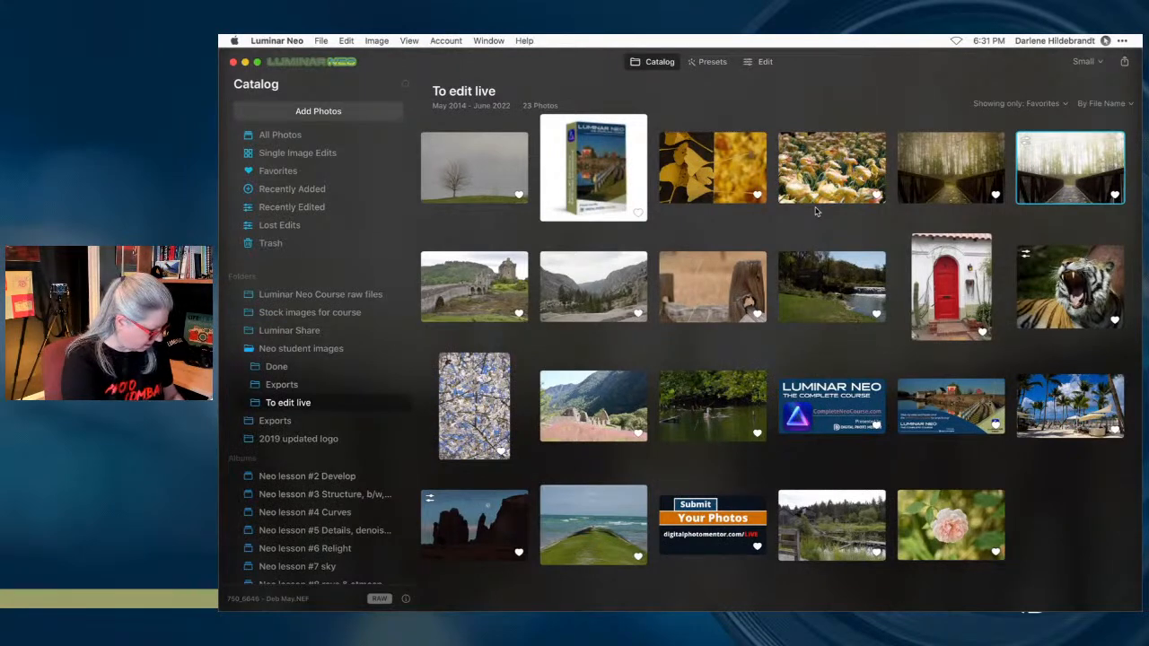
pyautogui.click(816, 212)
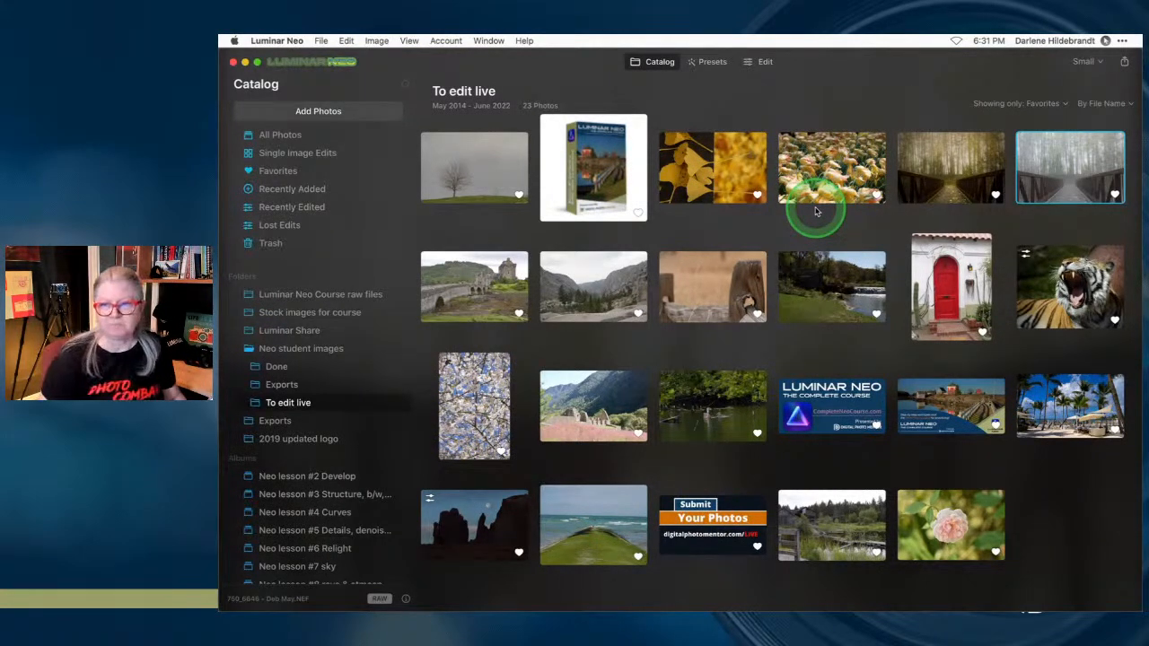
pyautogui.click(764, 62)
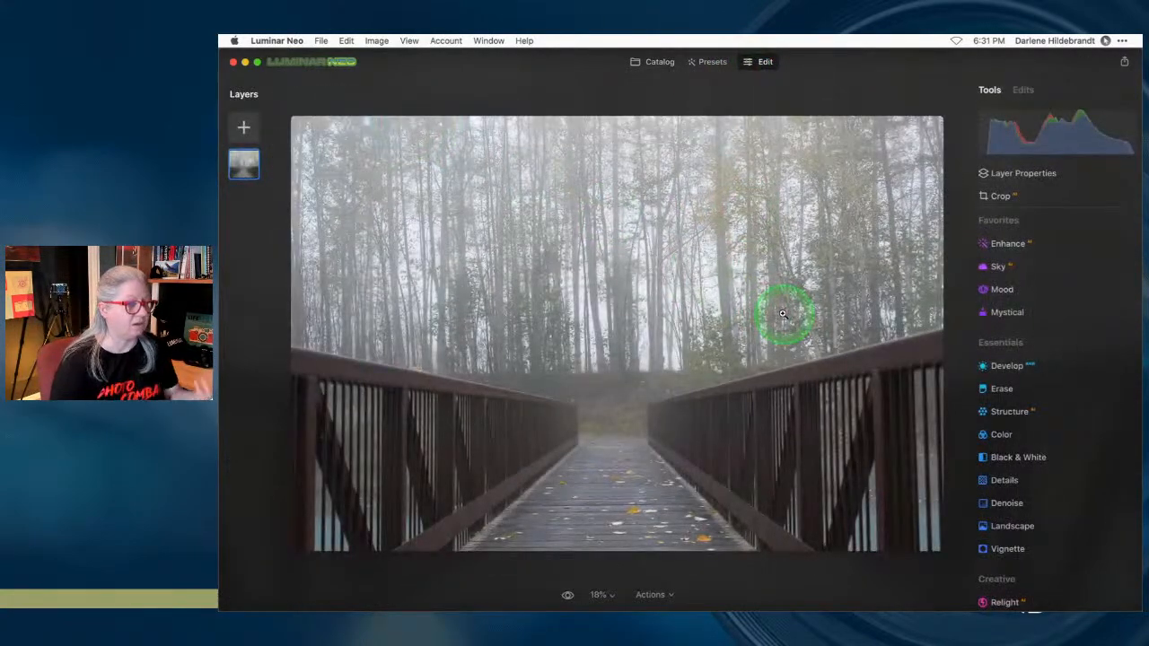
# - Compare the image commands offered in the editor with those in the catalog, looking for the option to reset adjustments
pyautogui.click(339, 41)
pyautogui.click(321, 42)
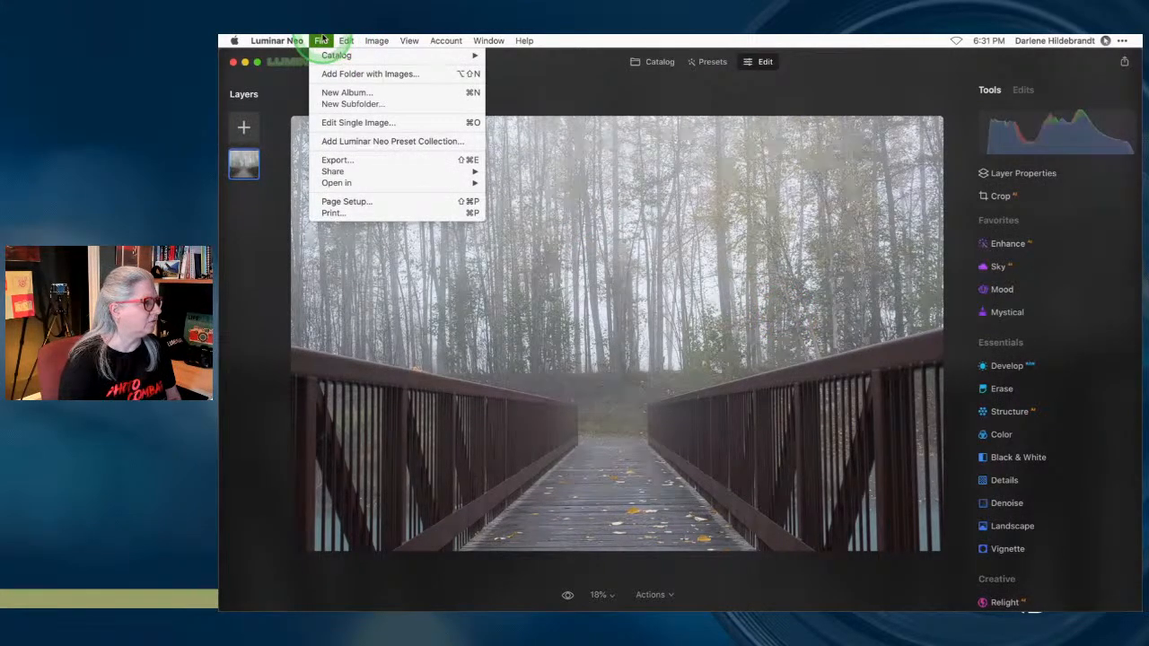
pyautogui.moveTo(377, 41)
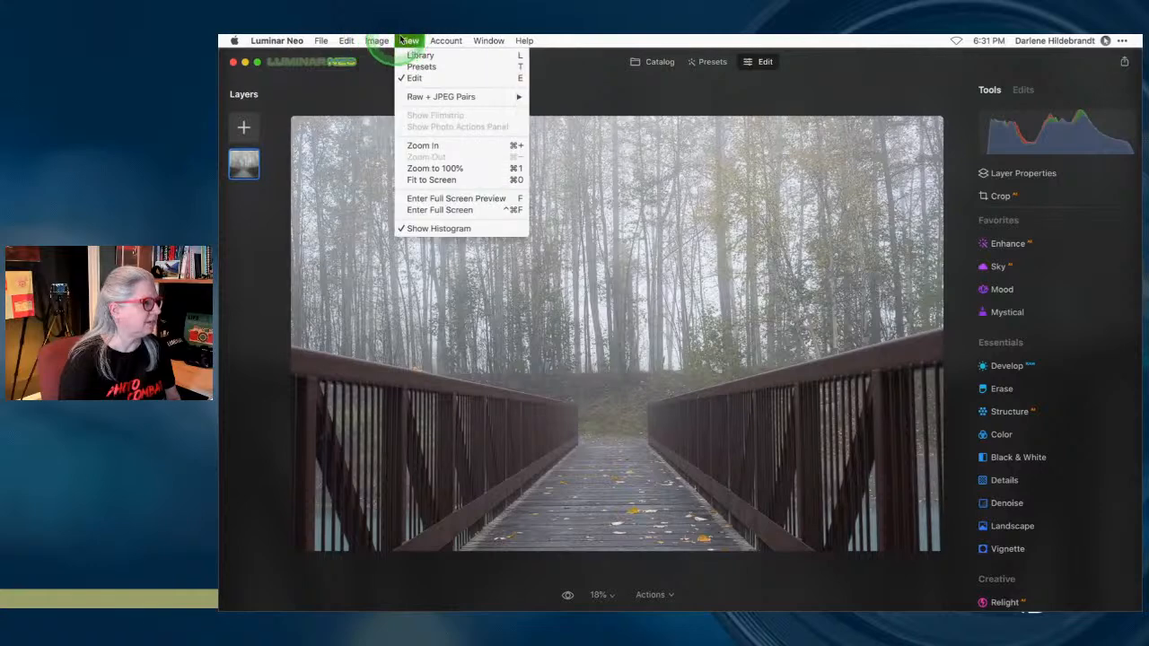
pyautogui.moveTo(446, 40)
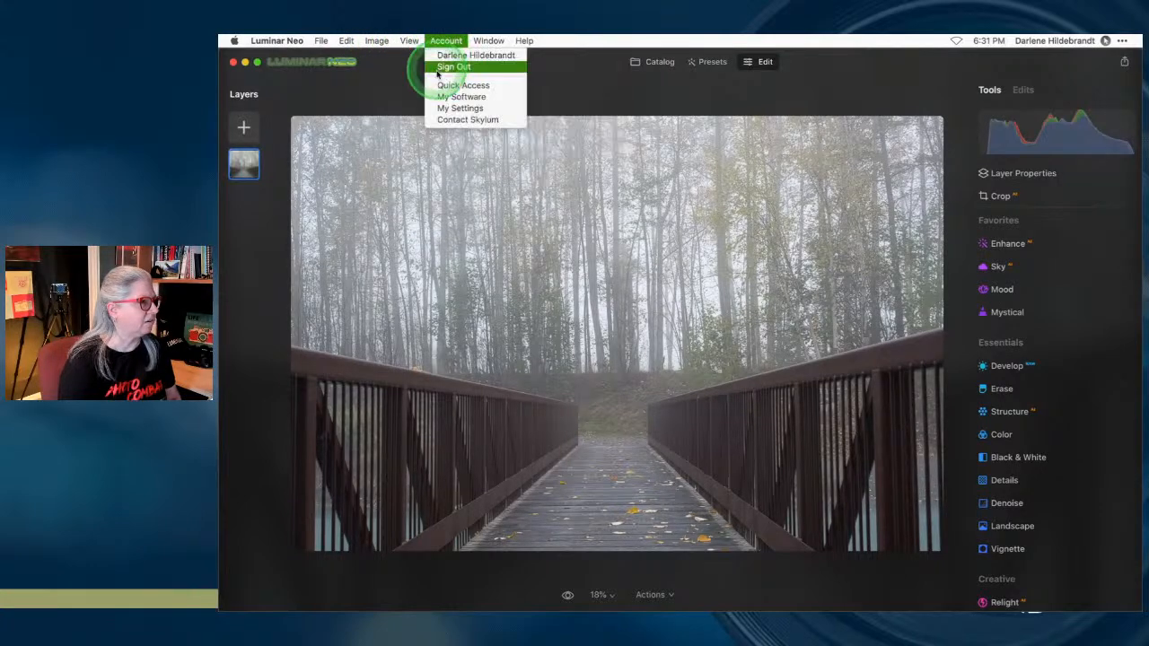
pyautogui.click(643, 83)
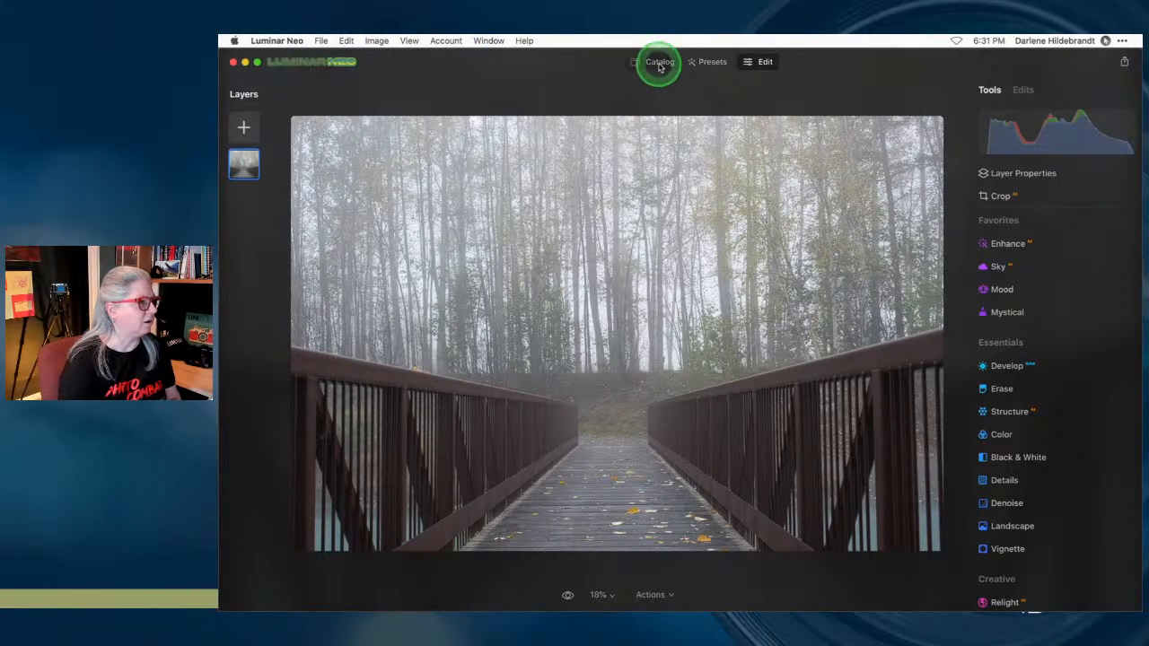
pyautogui.click(659, 62)
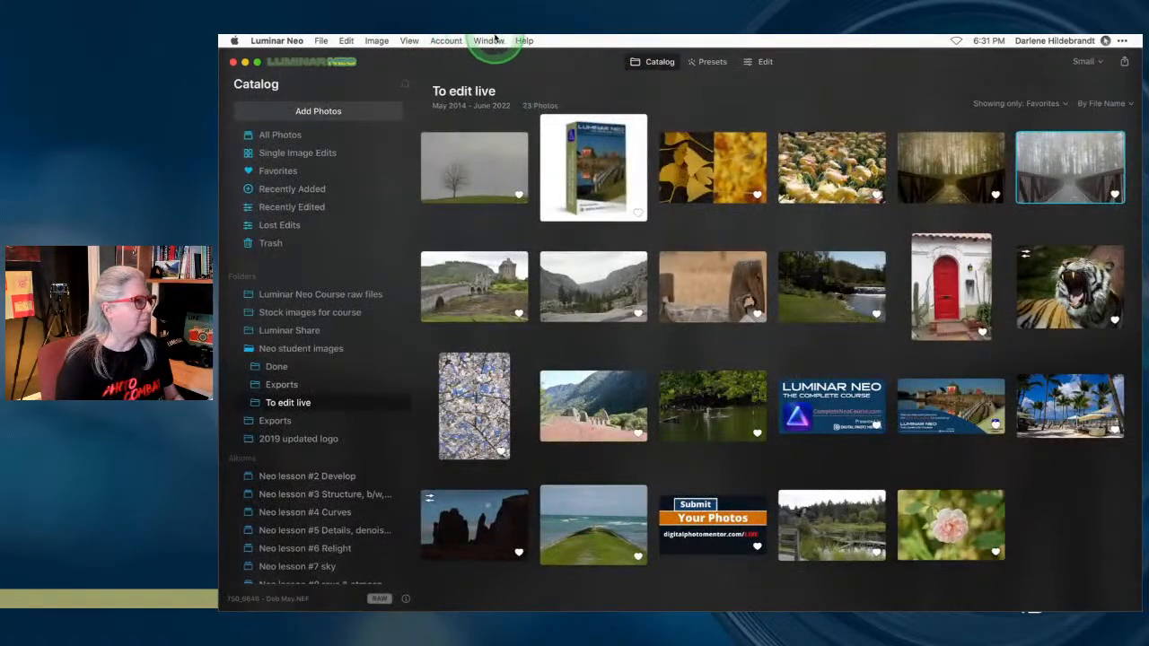
pyautogui.click(376, 40)
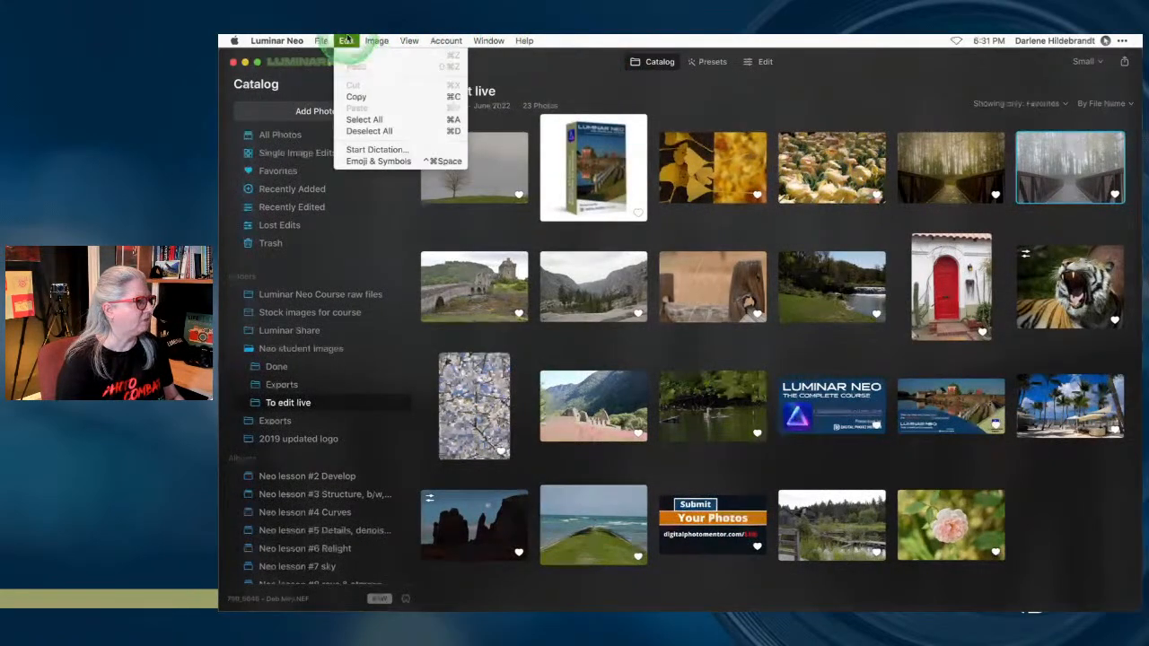
pyautogui.click(403, 76)
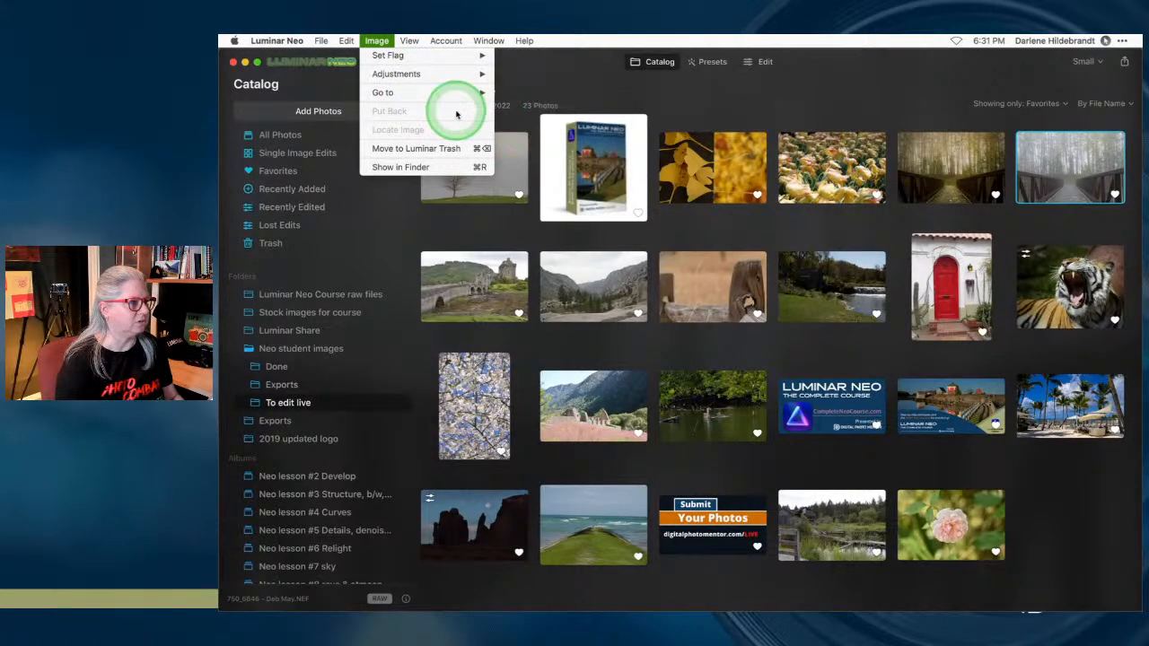
pyautogui.click(790, 105)
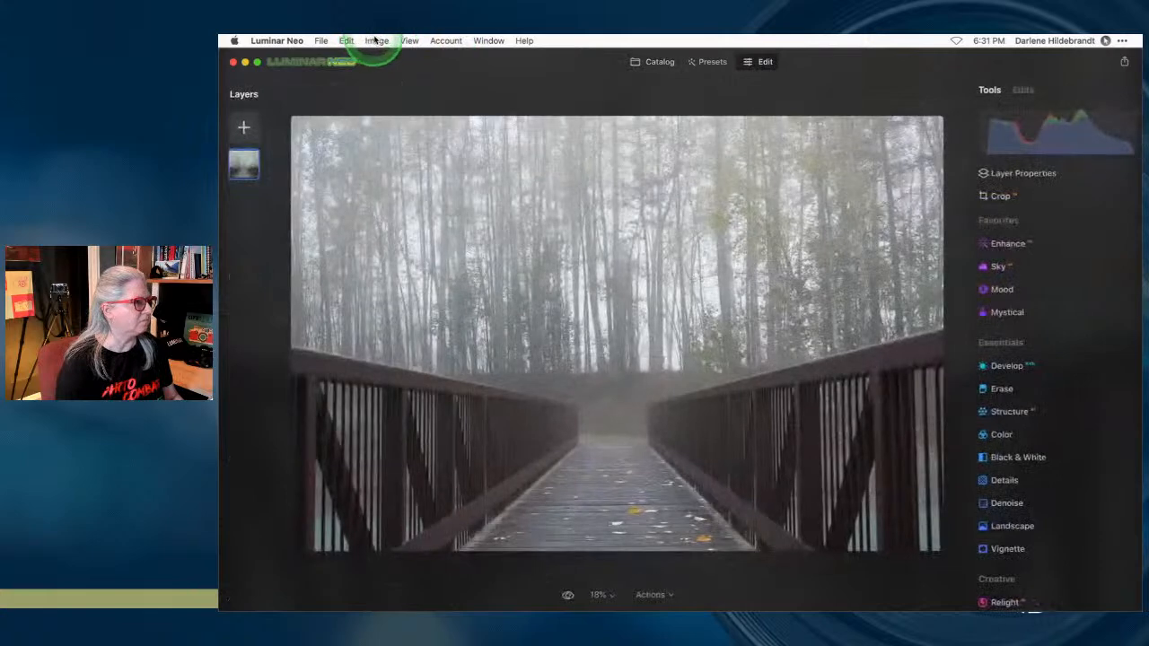
pyautogui.click(377, 40)
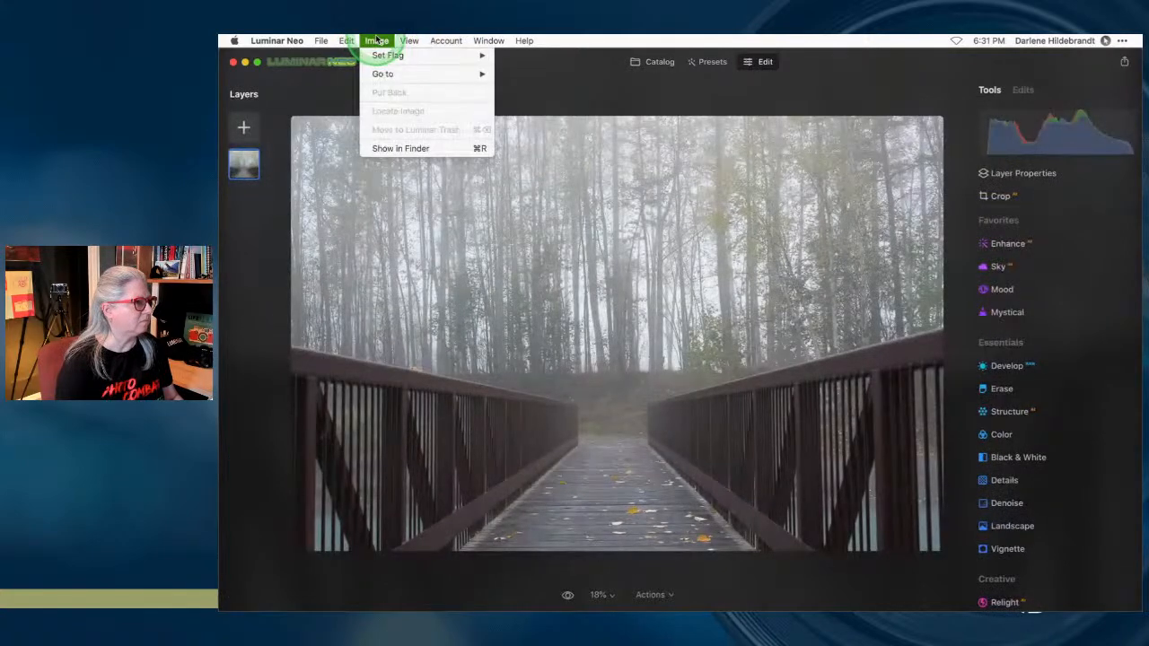
pyautogui.moveTo(304, 41)
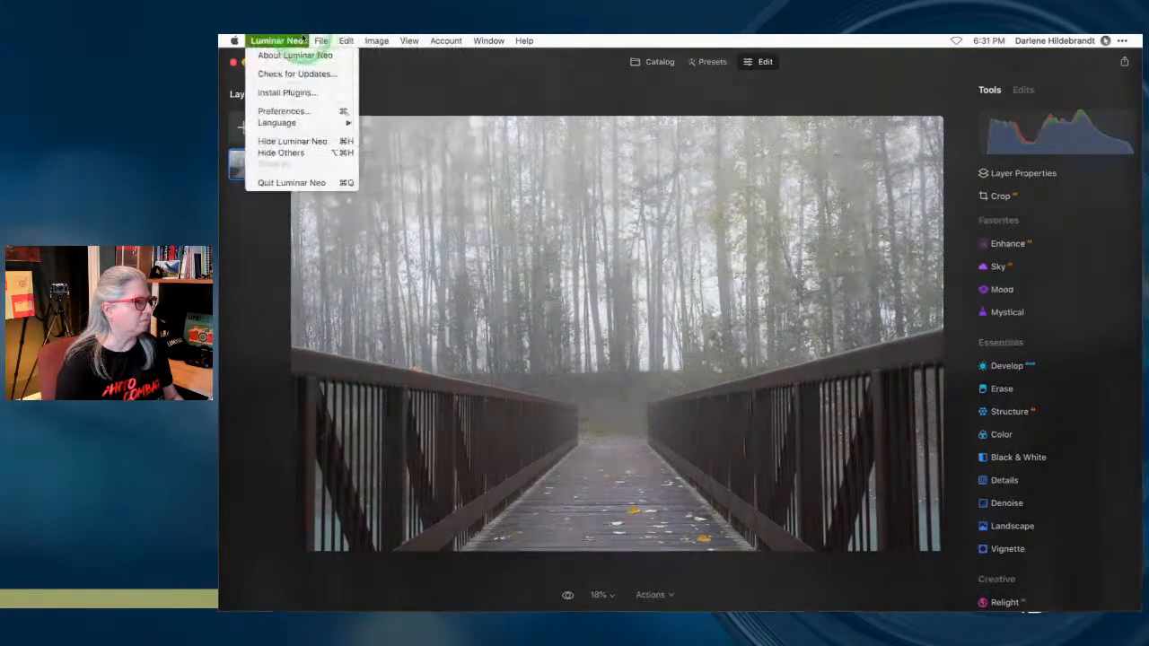
pyautogui.click(662, 85)
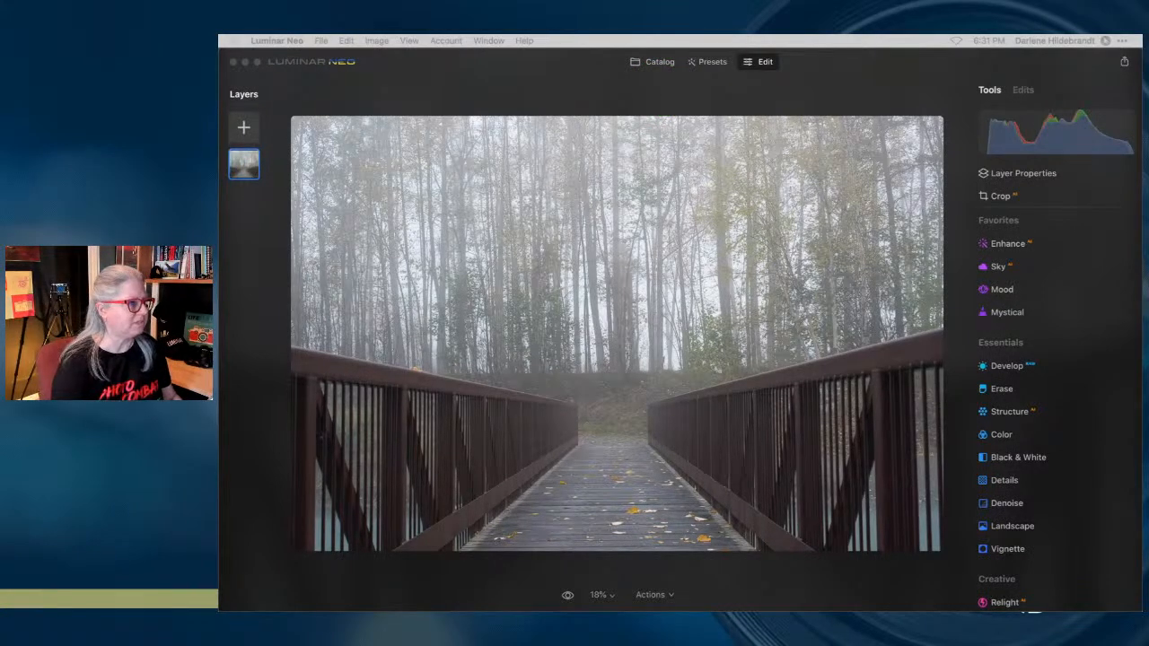
pyautogui.click(910, 92)
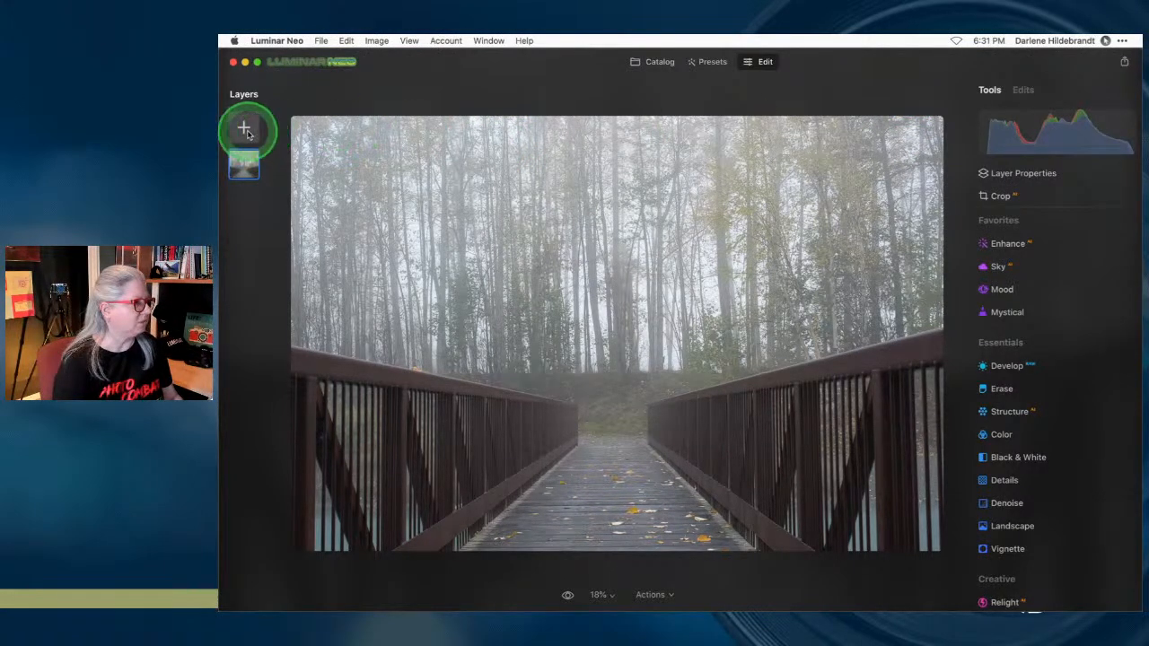
# - Duplicate the footbridge photo's base layer and set the copy's blend mode to Multiply
pyautogui.click(259, 232)
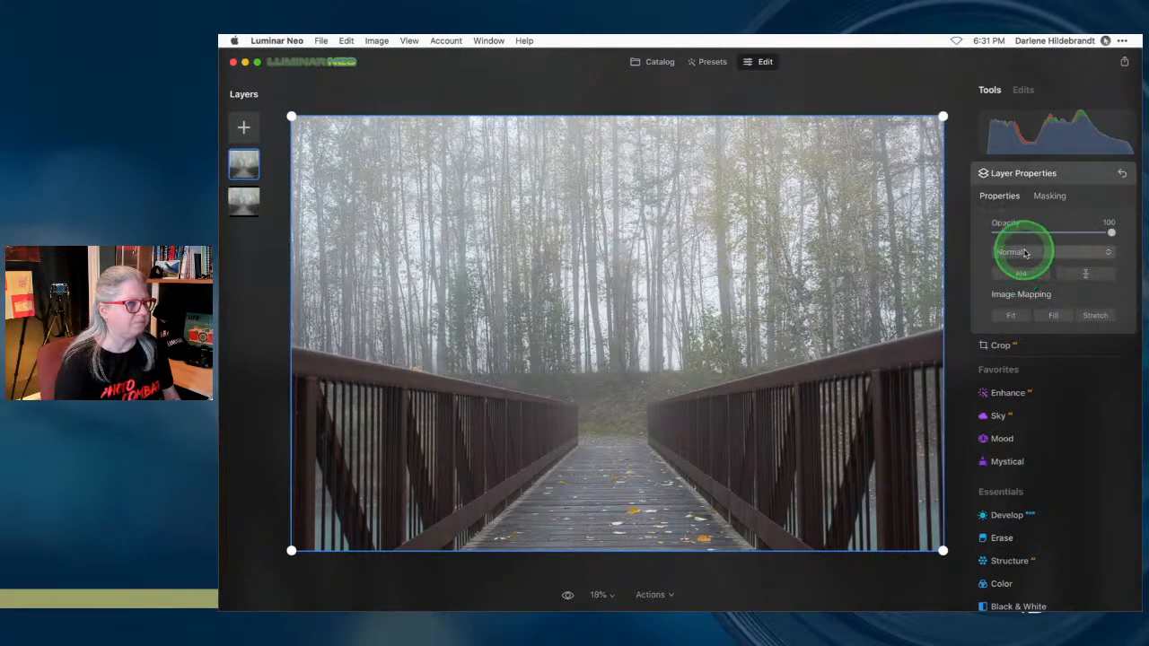
pyautogui.click(1026, 253)
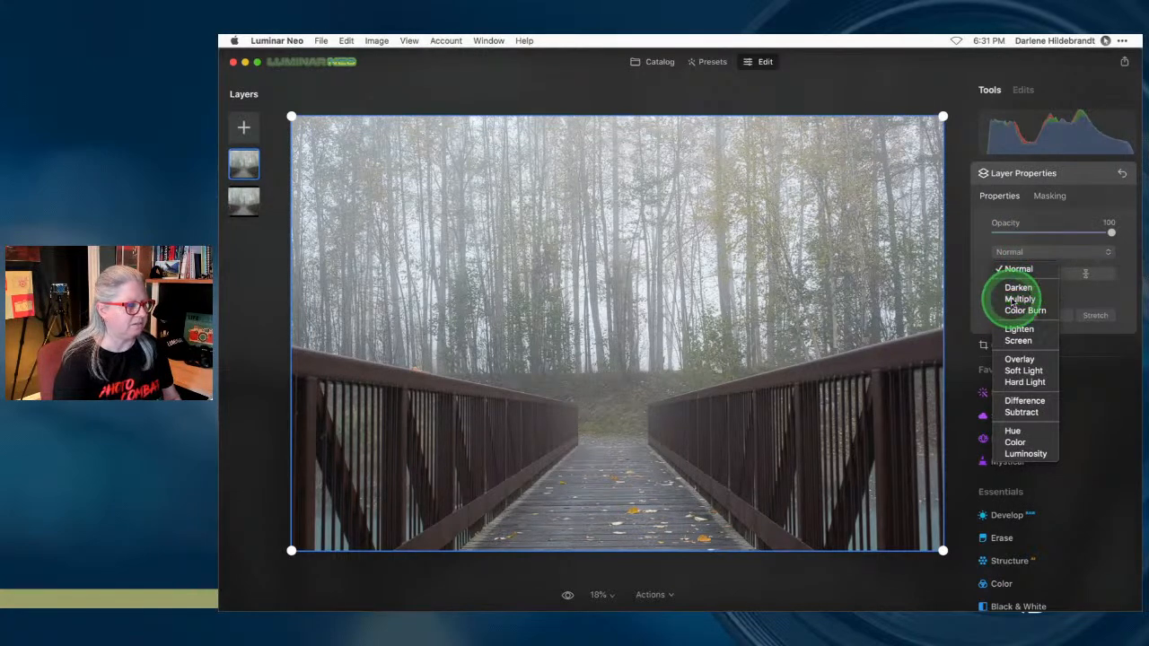
pyautogui.click(1014, 300)
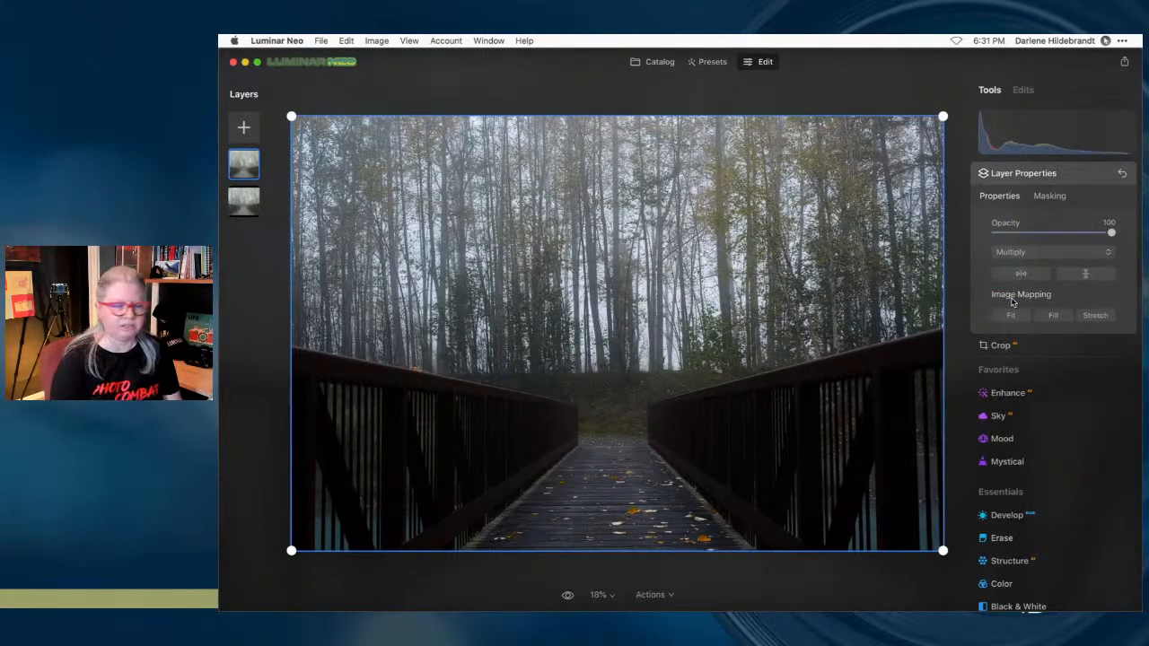
# - Try the Color Burn and Darken blend modes on the duplicated footbridge layer
pyautogui.click(1022, 253)
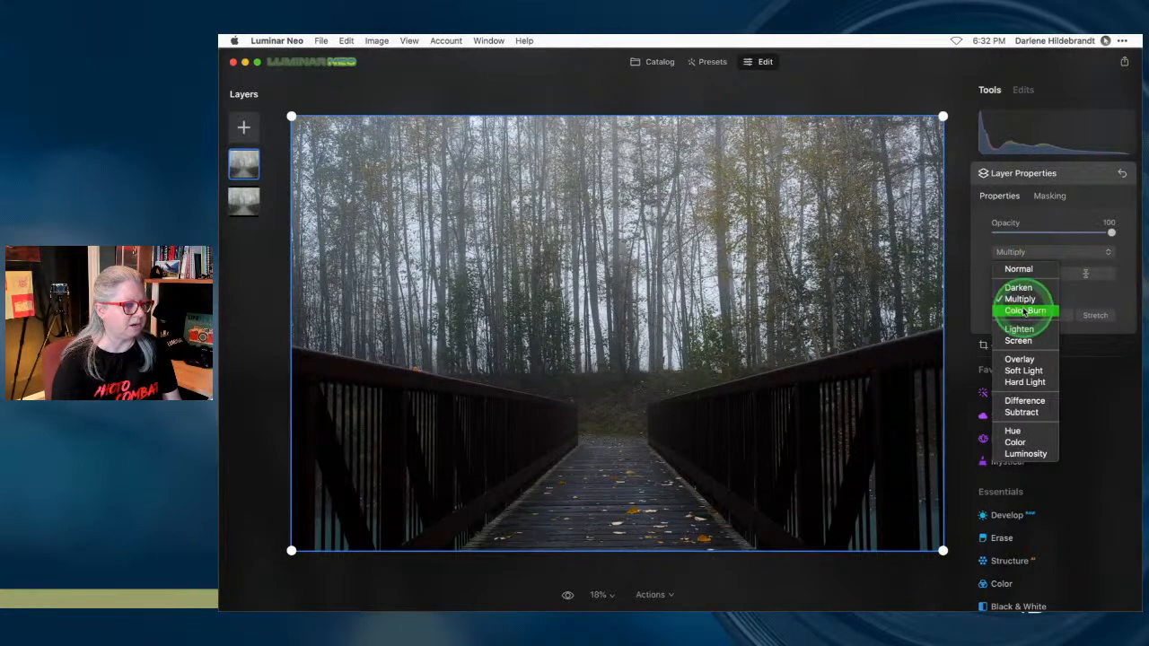
pyautogui.click(1024, 309)
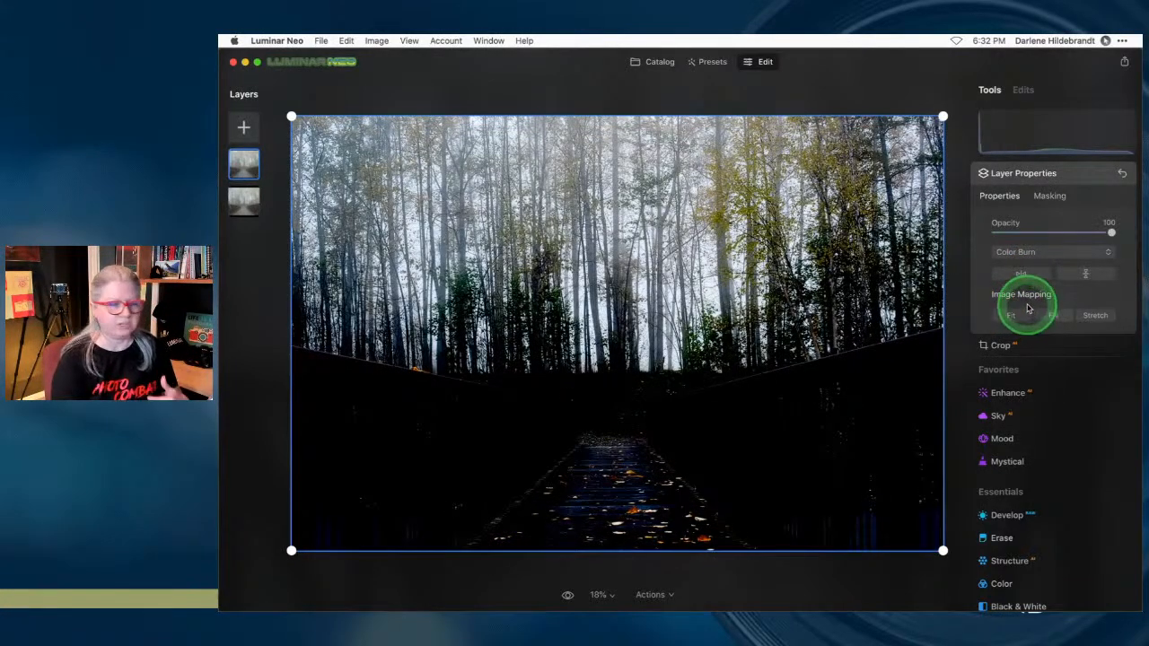
pyautogui.click(1023, 255)
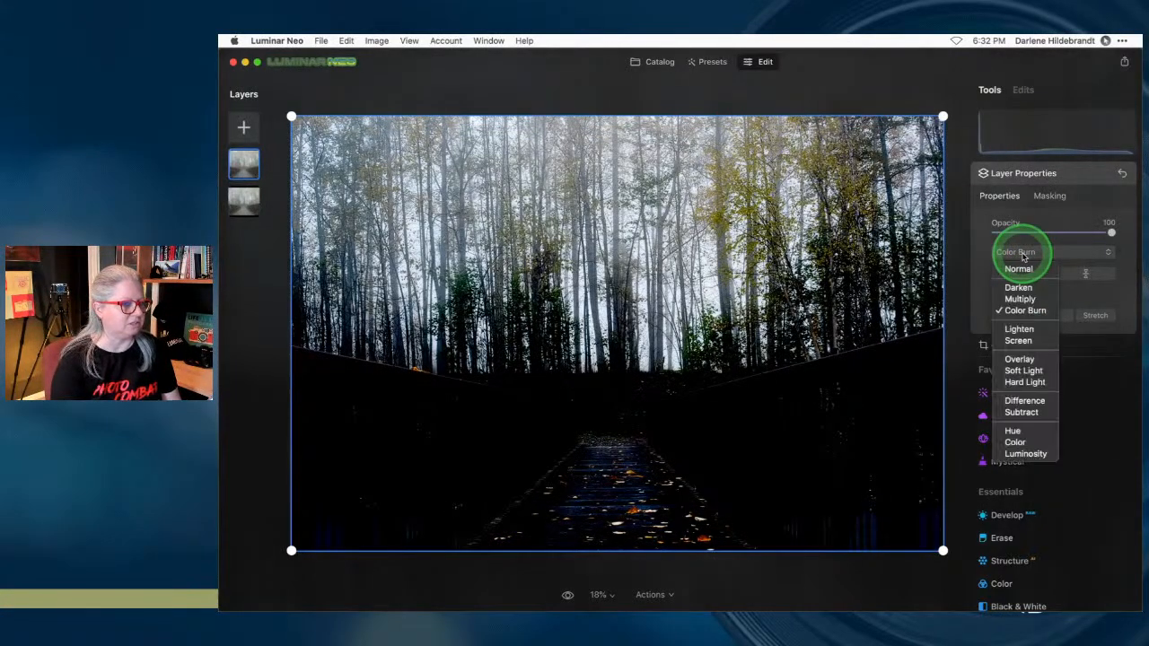
pyautogui.click(1020, 288)
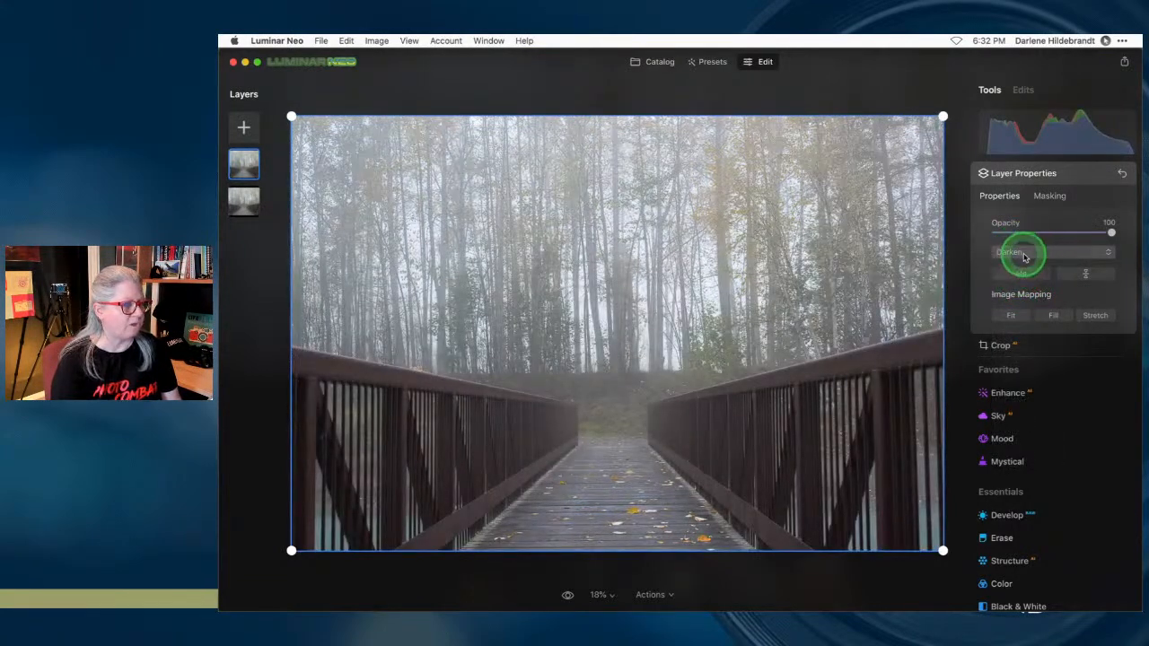
# - Try the Lighten and Screen blend modes on the duplicated layer, testing Screen's opacity and returning it to 100
pyautogui.click(1024, 255)
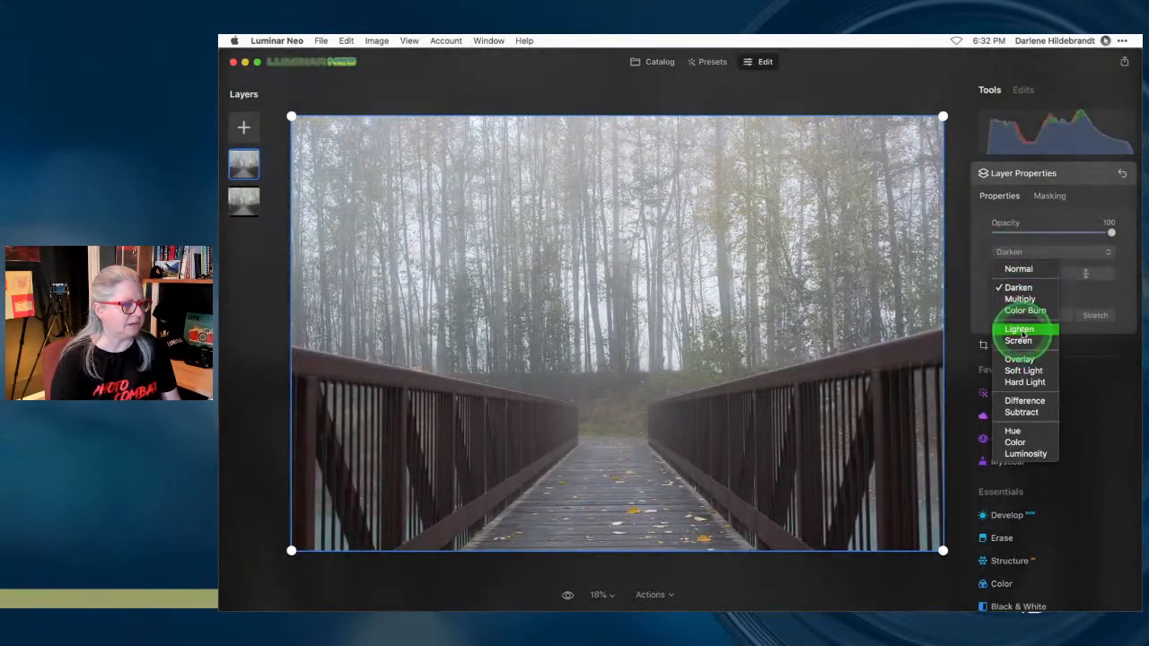
pyautogui.click(1015, 331)
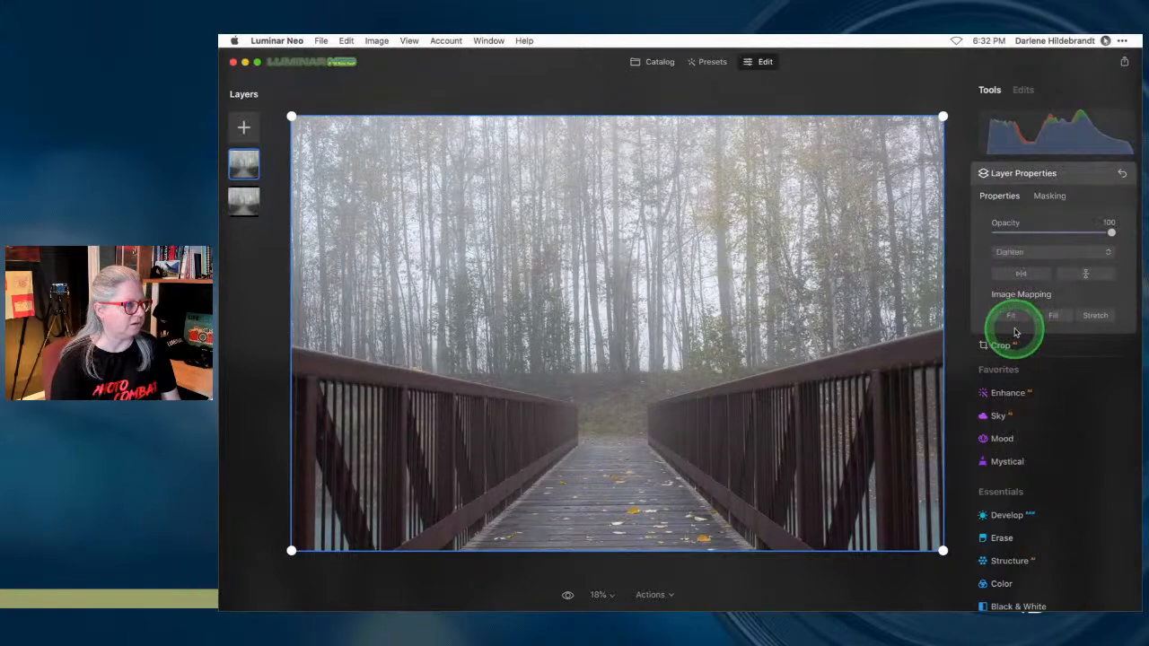
pyautogui.click(1015, 252)
pyautogui.click(1018, 341)
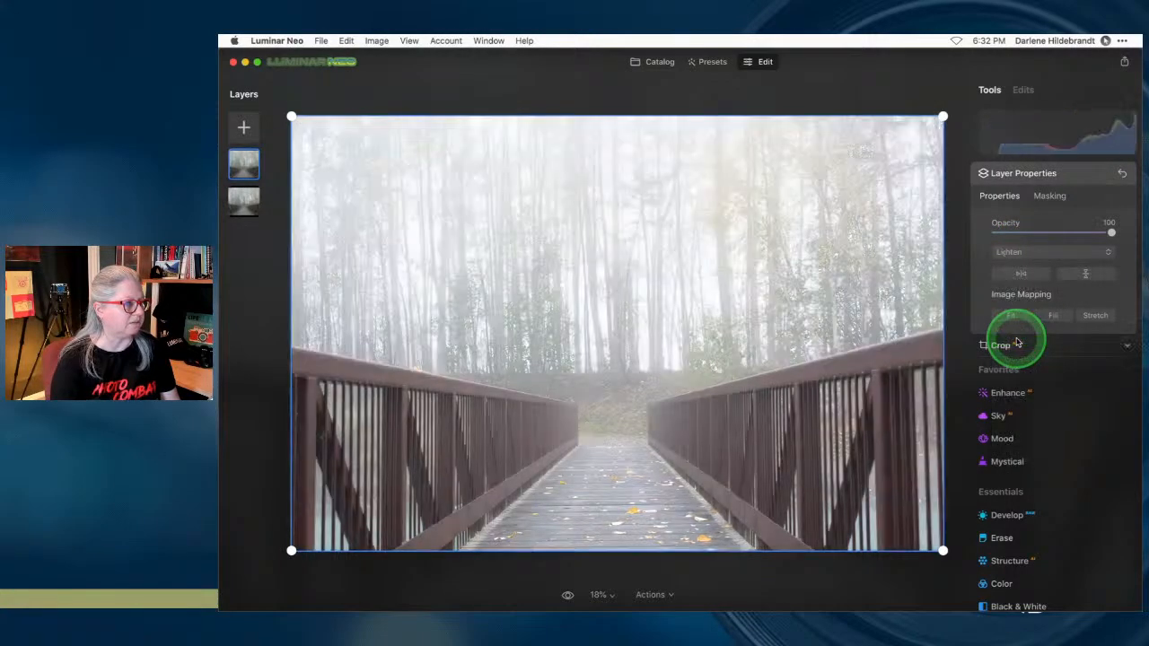
pyautogui.moveTo(1111, 233)
pyautogui.mouseDown()
pyautogui.moveTo(952, 230)
pyautogui.moveTo(1113, 233)
pyautogui.mouseUp()
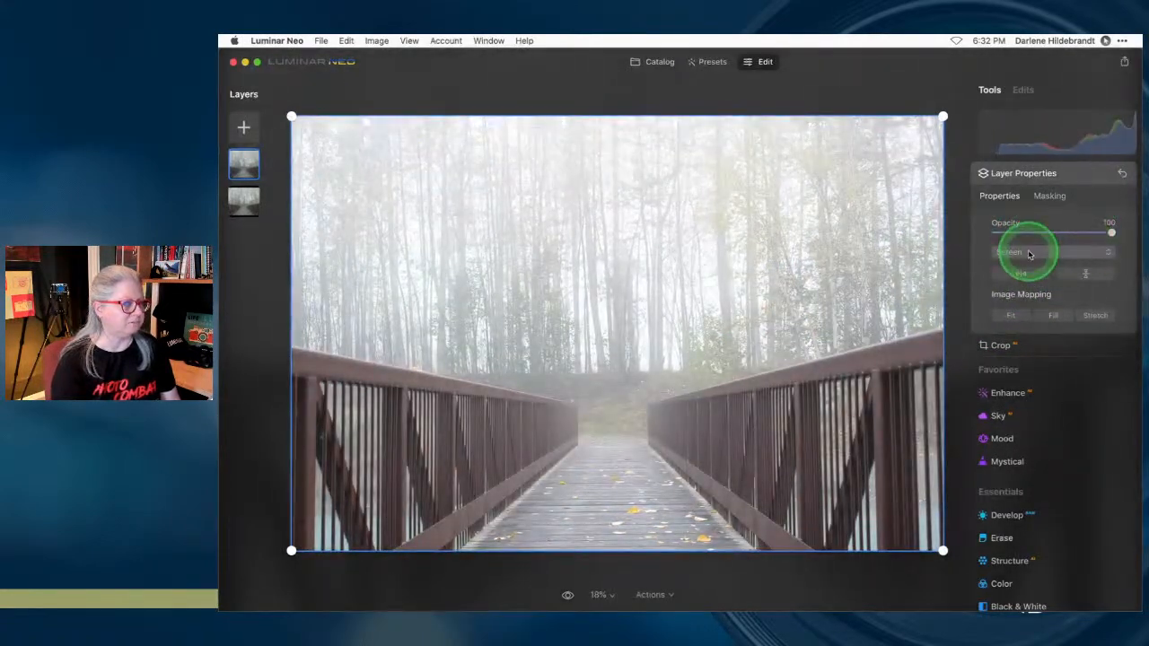
# - Try the Overlay and Soft Light blend modes on the duplicated layer
pyautogui.click(1024, 252)
pyautogui.click(1018, 359)
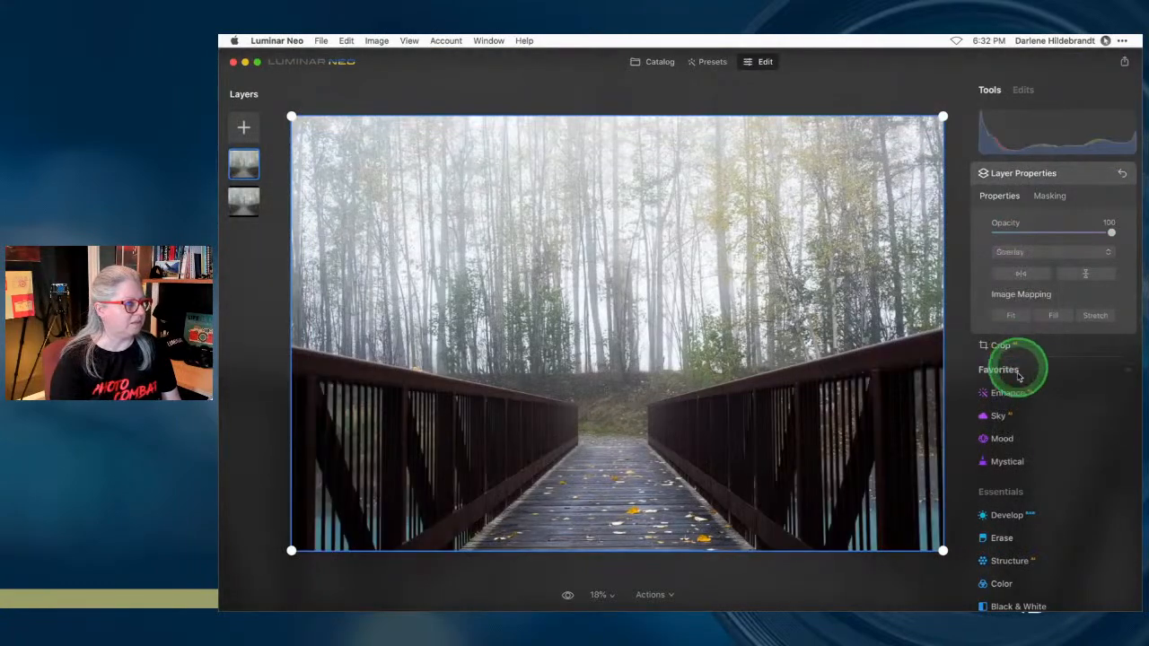
pyautogui.click(1017, 255)
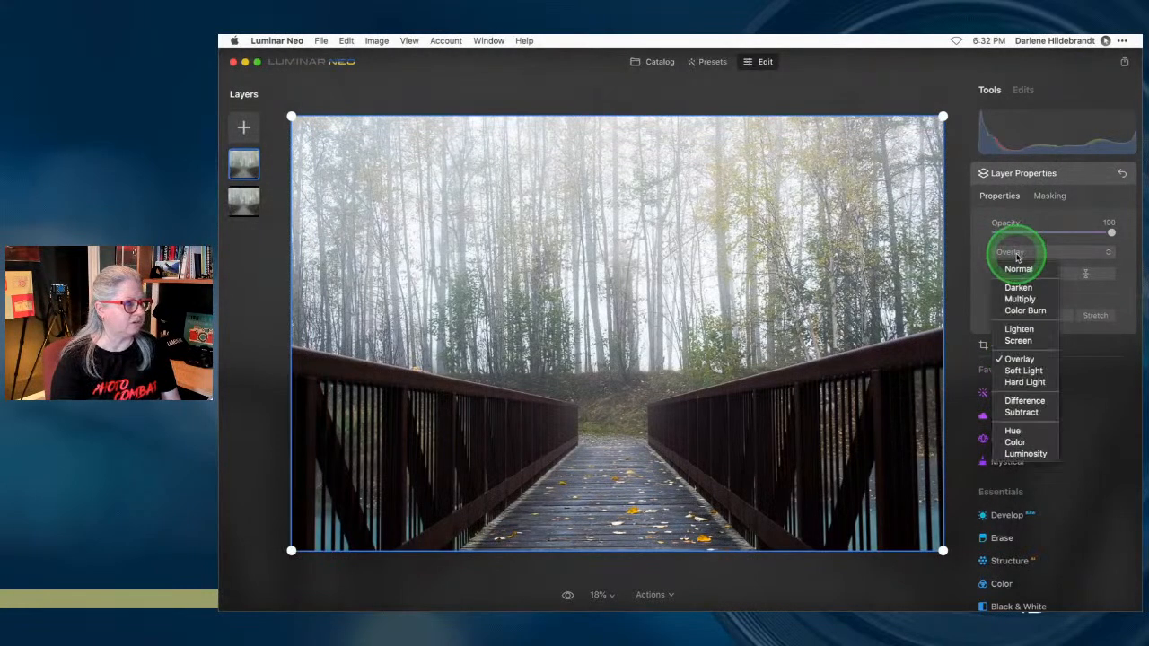
pyautogui.click(1032, 370)
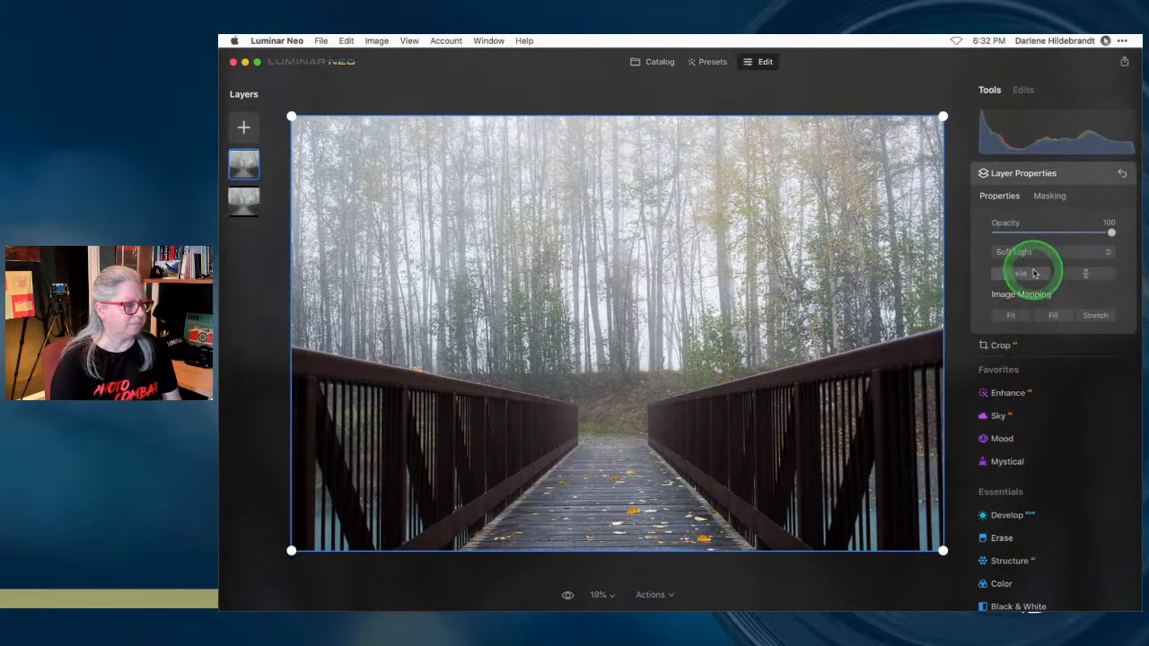
# - Set the duplicated layer's blend mode to Hard Light and compare its effect by lowering the opacity and restoring it to 100
pyautogui.click(1026, 252)
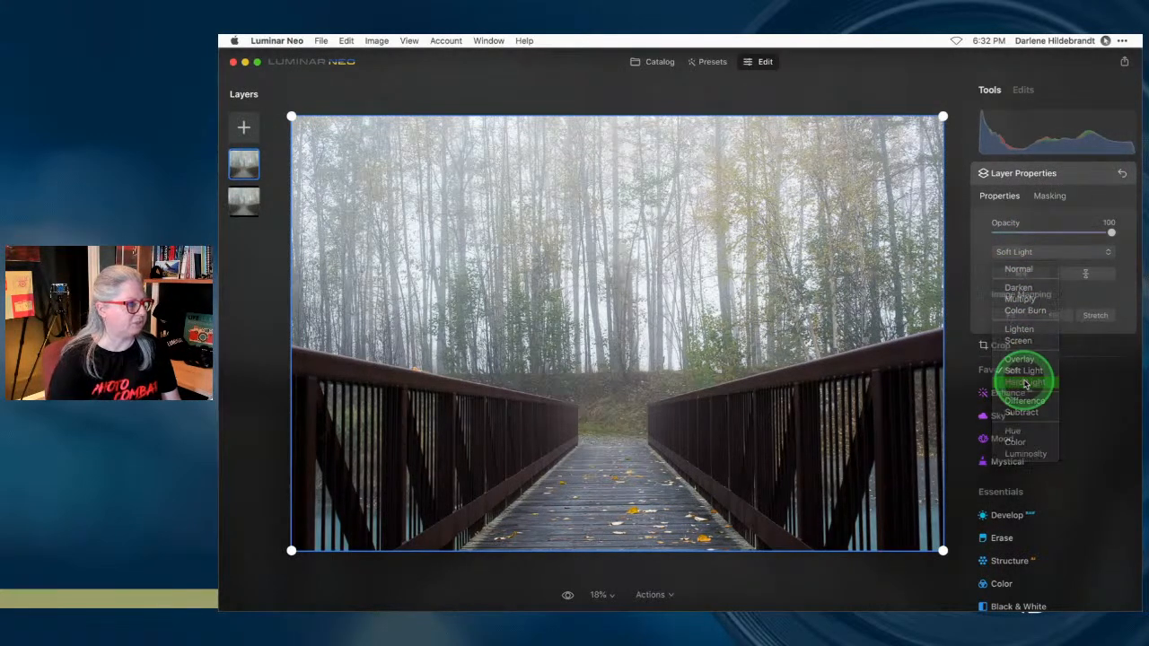
pyautogui.click(1024, 382)
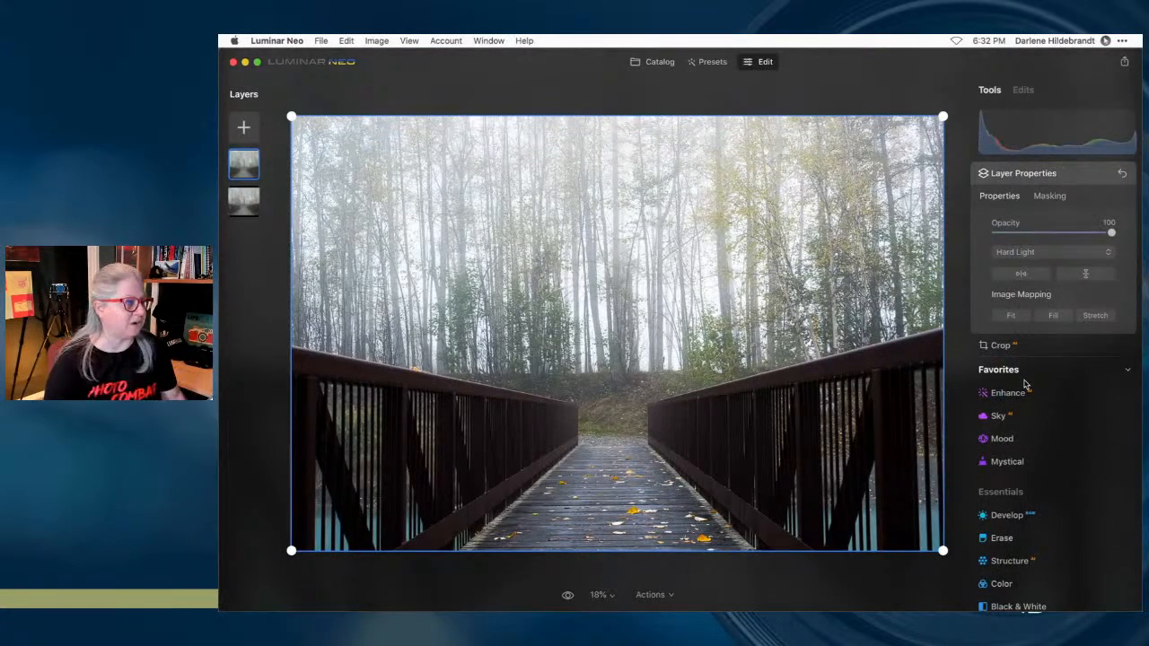
pyautogui.moveTo(1110, 232); pyautogui.dragTo(891, 232)
pyautogui.moveTo(975, 238); pyautogui.dragTo(1113, 251)
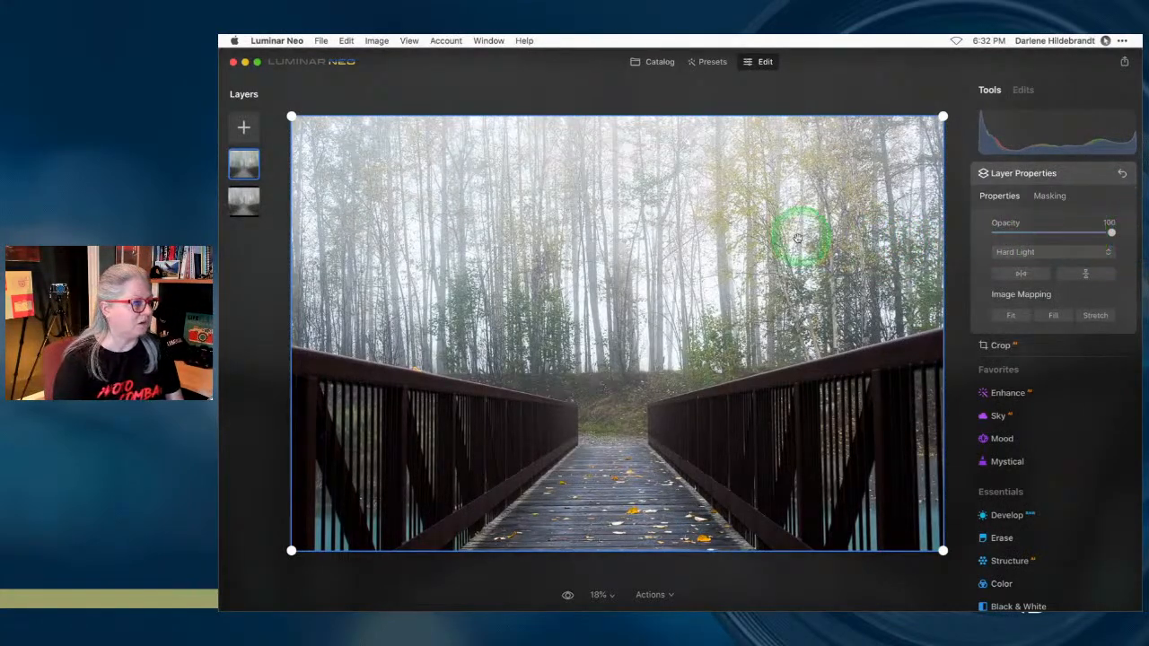
pyautogui.moveTo(1098, 239)
pyautogui.mouseDown()
pyautogui.moveTo(962, 231)
pyautogui.moveTo(1096, 236)
pyautogui.moveTo(1059, 249)
pyautogui.moveTo(1072, 231)
pyautogui.moveTo(1109, 232)
pyautogui.mouseUp()
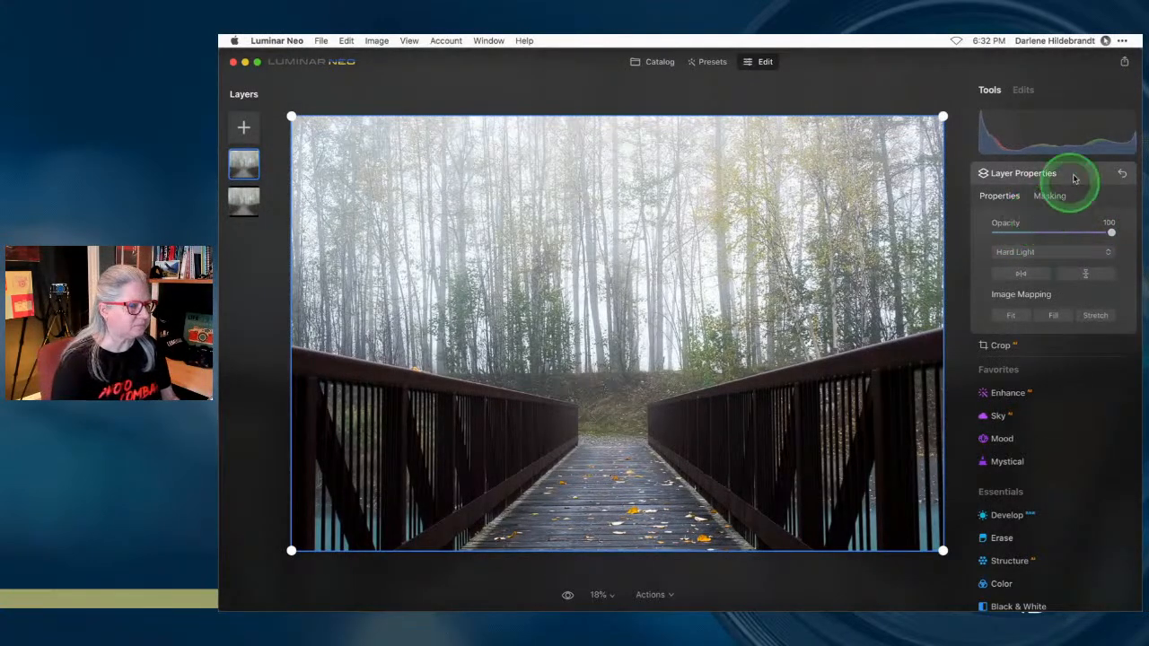
# - Duplicate the Hard Light layer and set the new uppermost layer's blend mode to Screen
pyautogui.click(1019, 174)
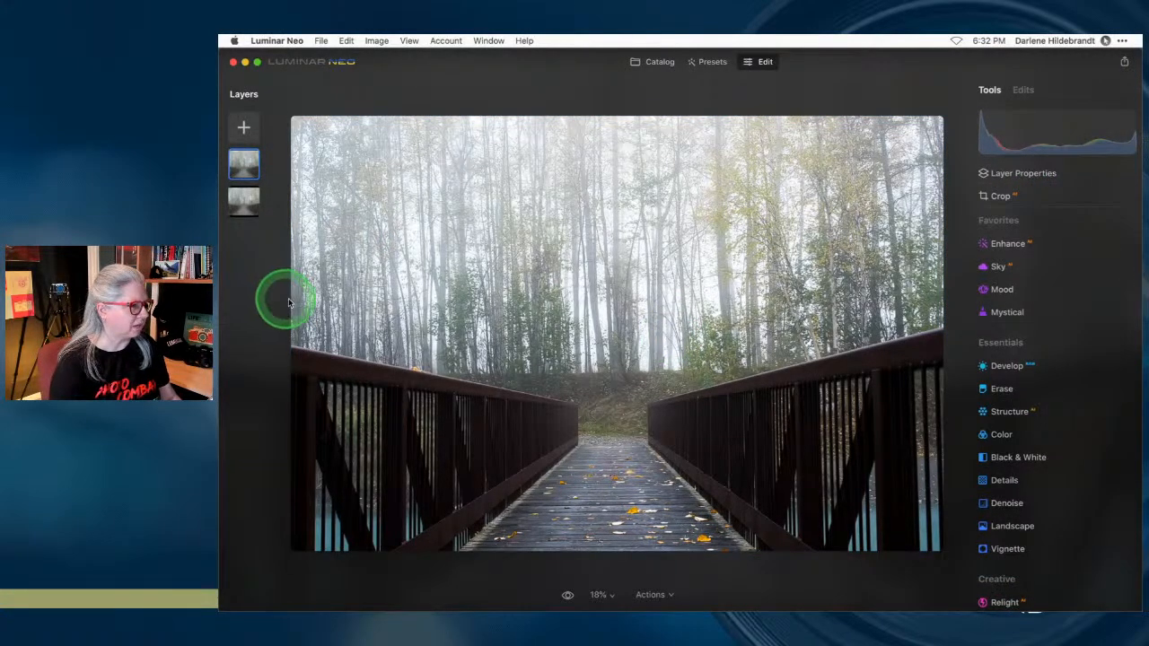
pyautogui.press('super+j')
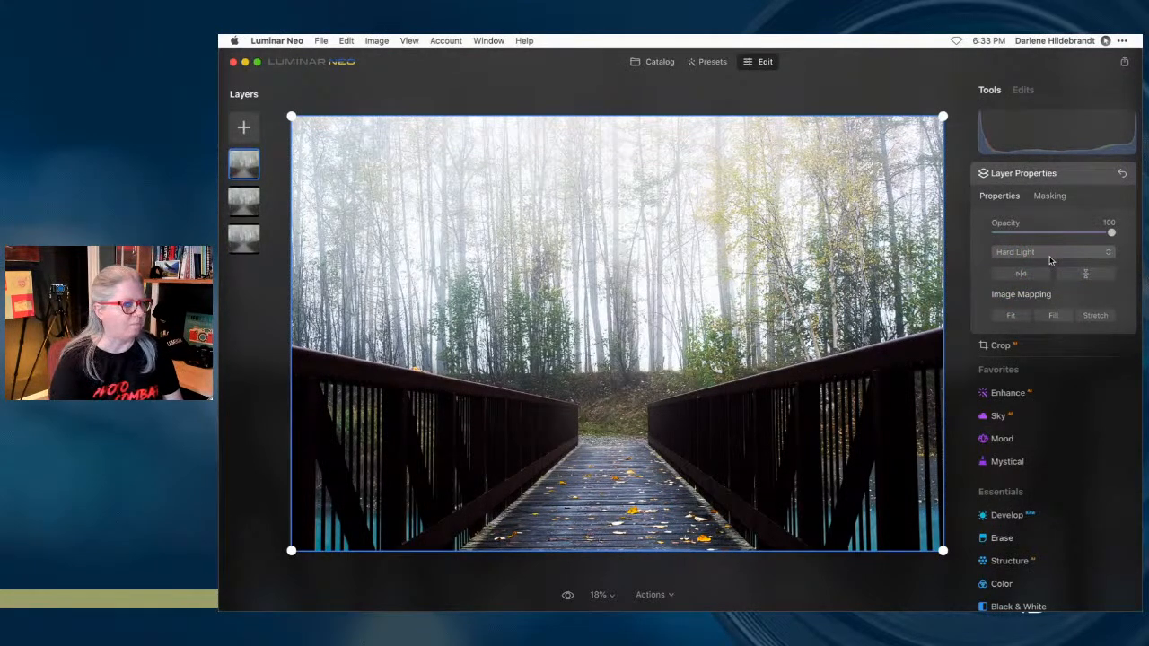
pyautogui.moveTo(1043, 255); pyautogui.dragTo(1018, 344)
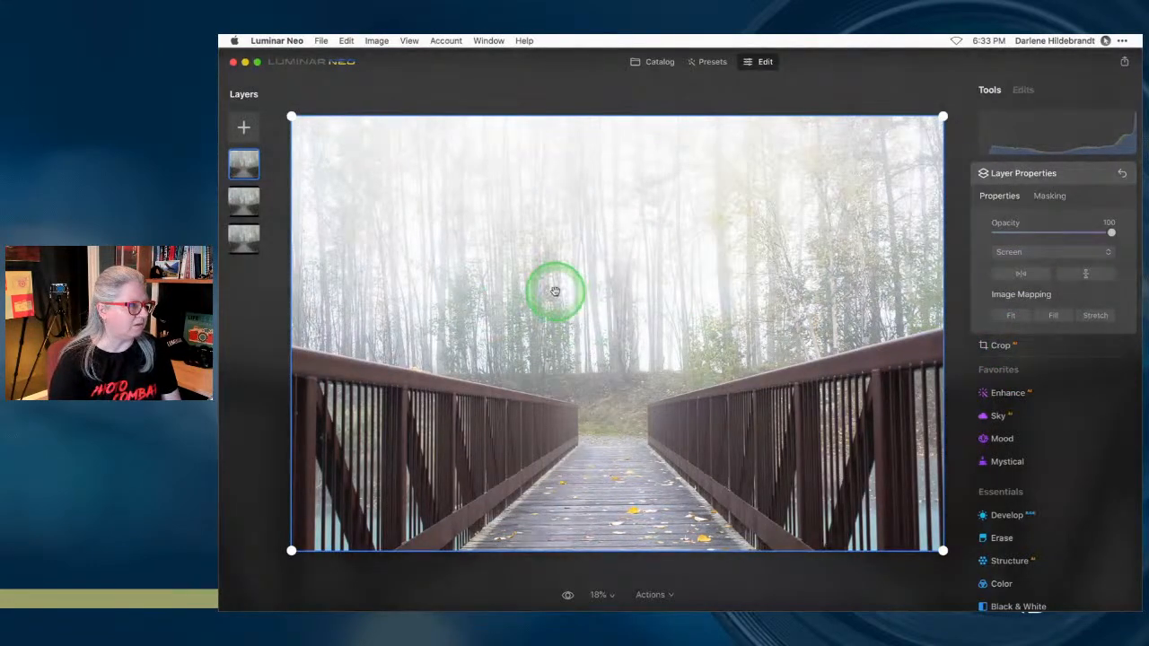
# - Mask the man made ground, architecture and water on the uppermost Screen layer with Mask AI, switching Water off and on to compare
pyautogui.click(1050, 195)
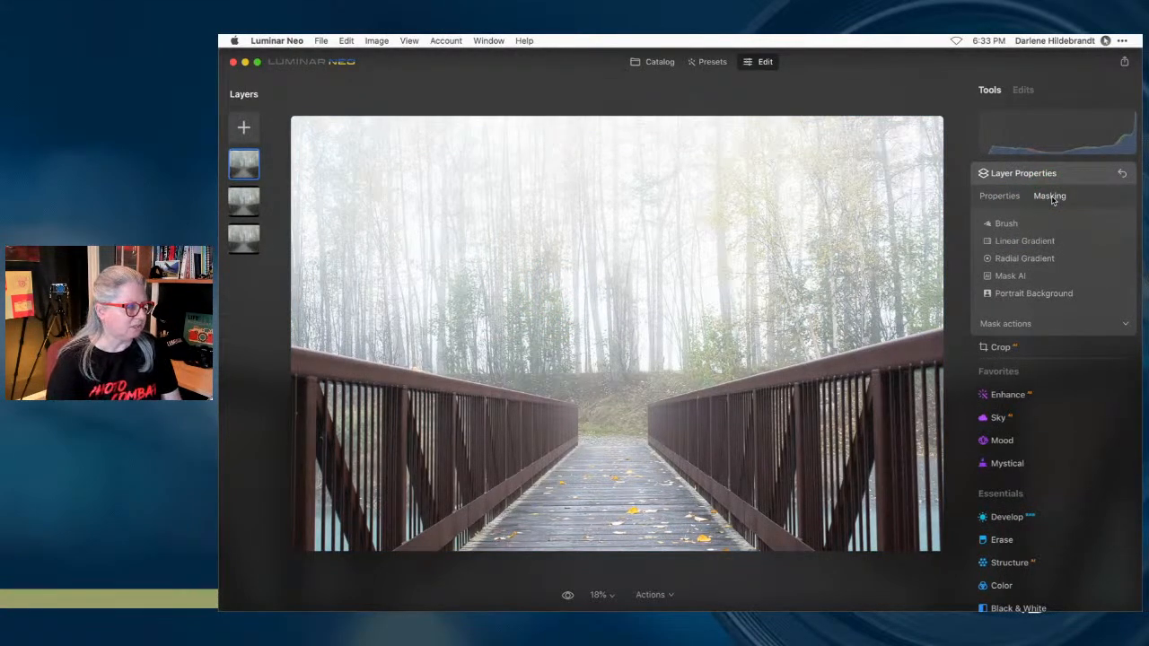
pyautogui.click(1013, 276)
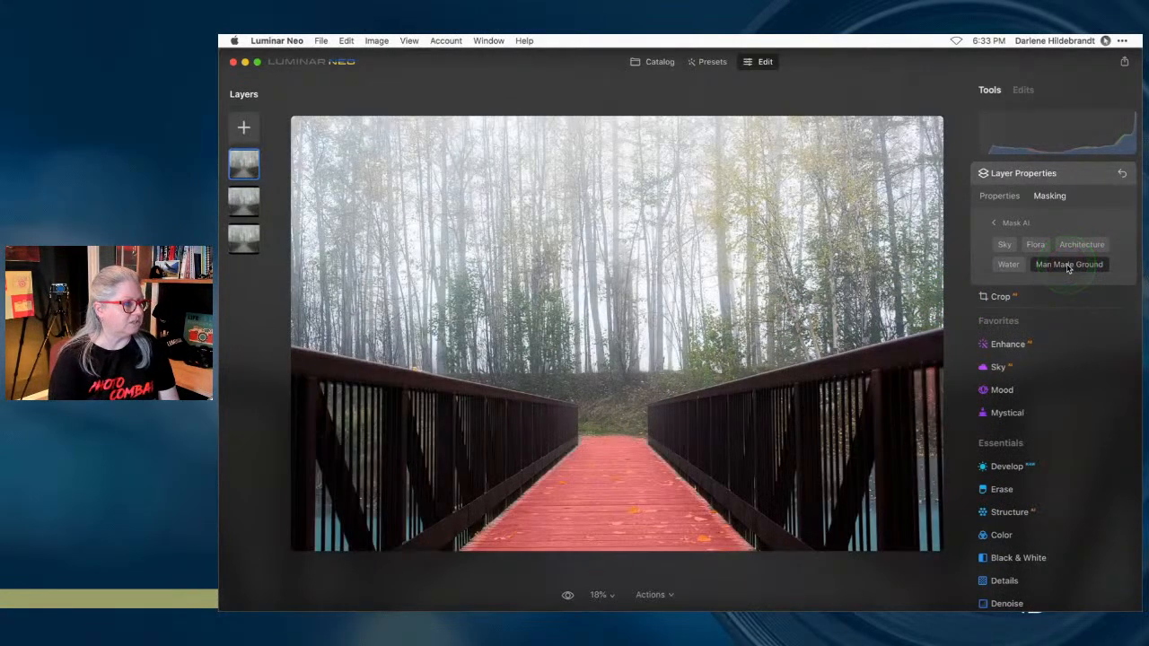
pyautogui.click(563, 527)
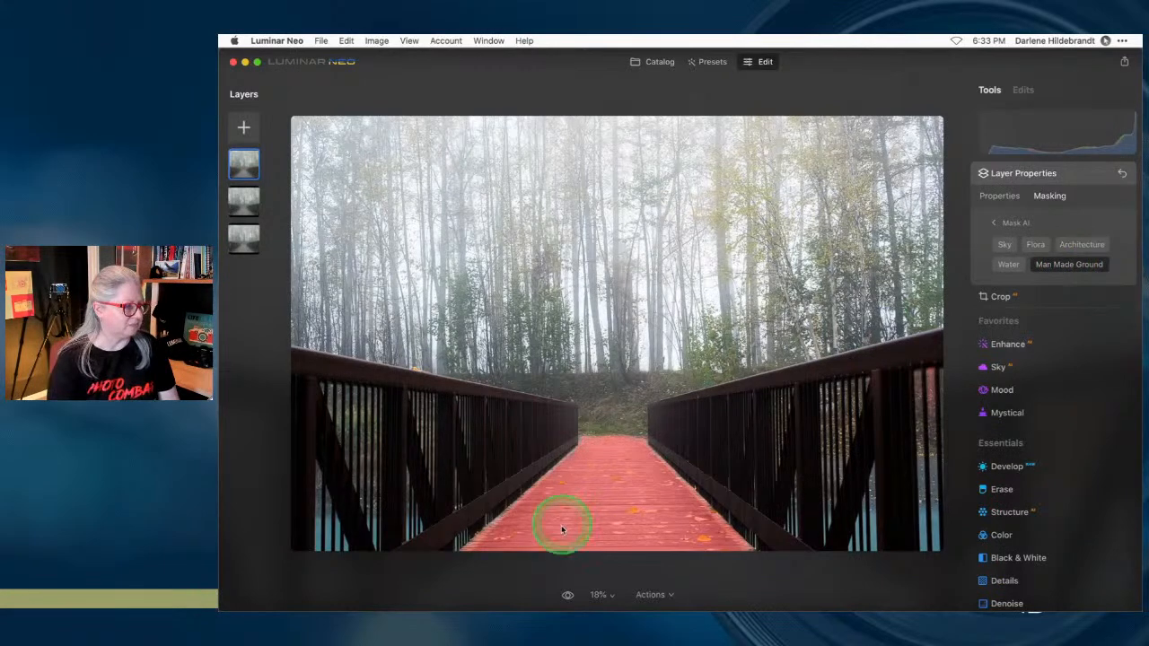
pyautogui.click(1082, 244)
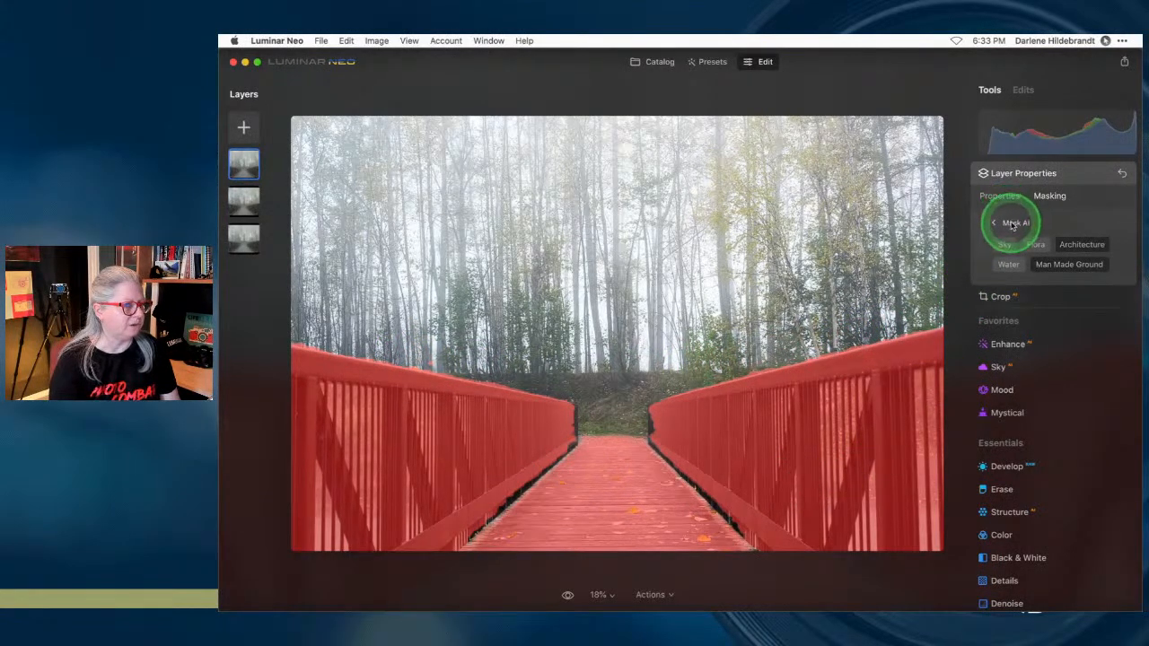
pyautogui.click(1012, 268)
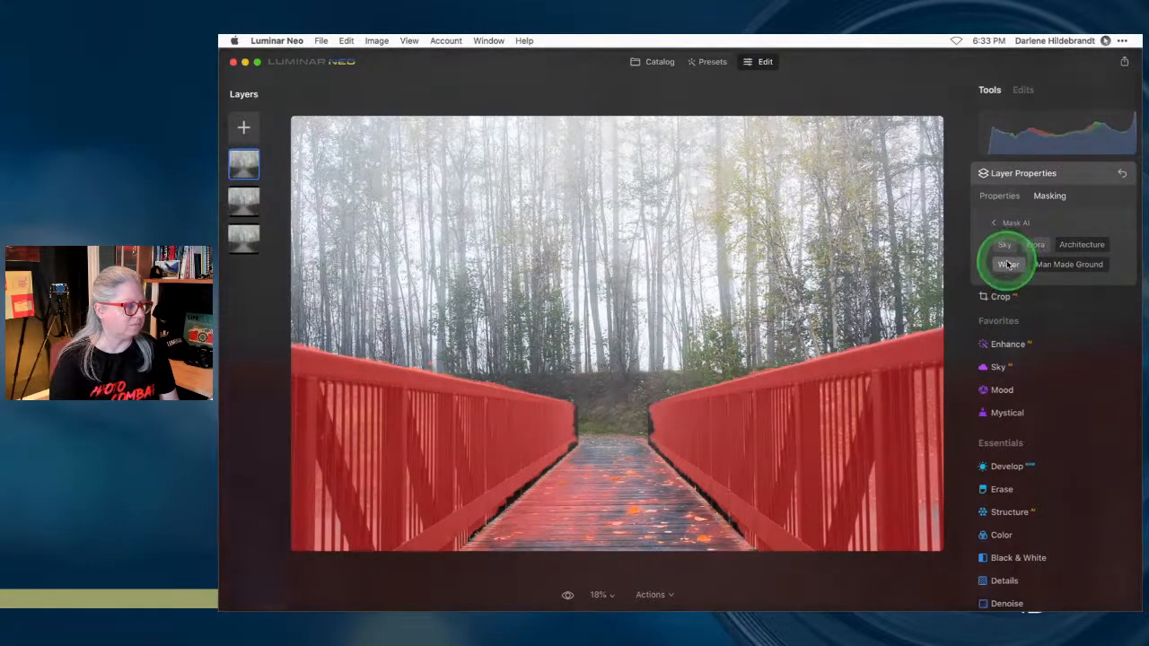
pyautogui.click(1008, 266)
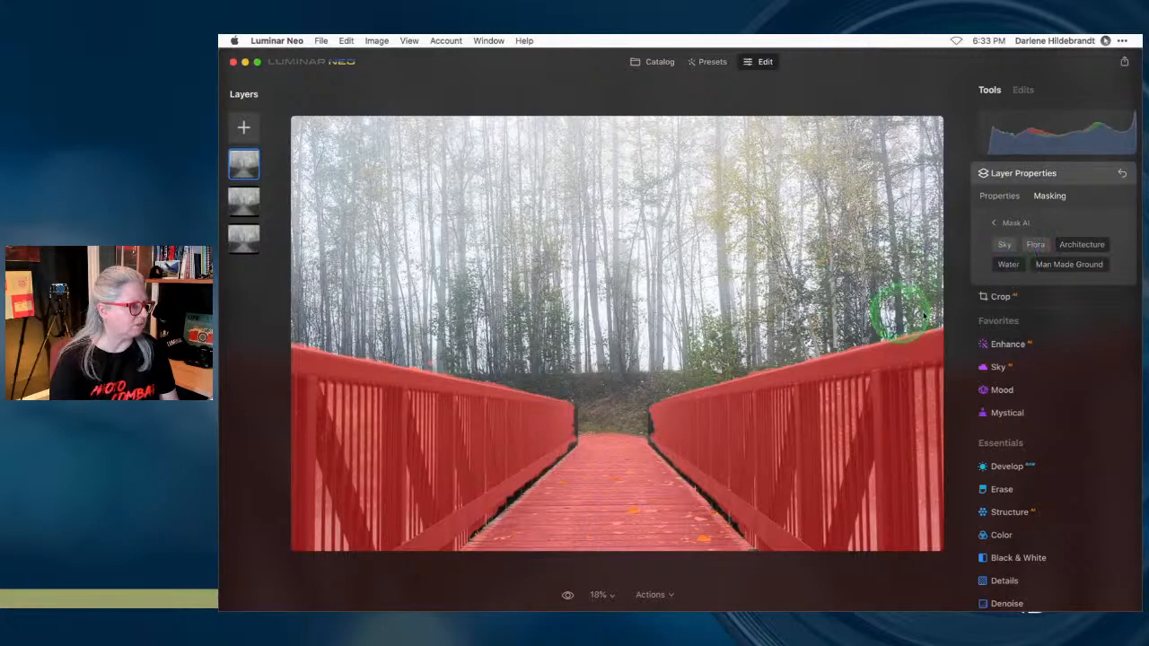
# - Leave the Mask AI selection and show the uppermost layer's mask overlay on the footbridge photo
pyautogui.click(1015, 225)
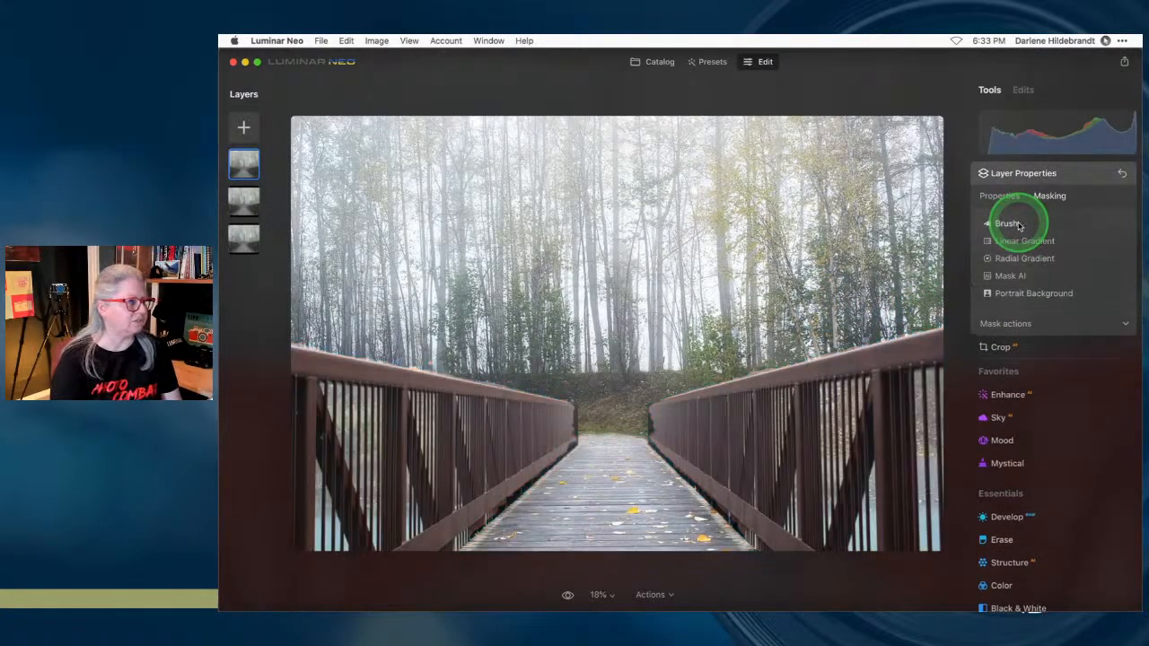
pyautogui.click(1054, 325)
pyautogui.click(1096, 367)
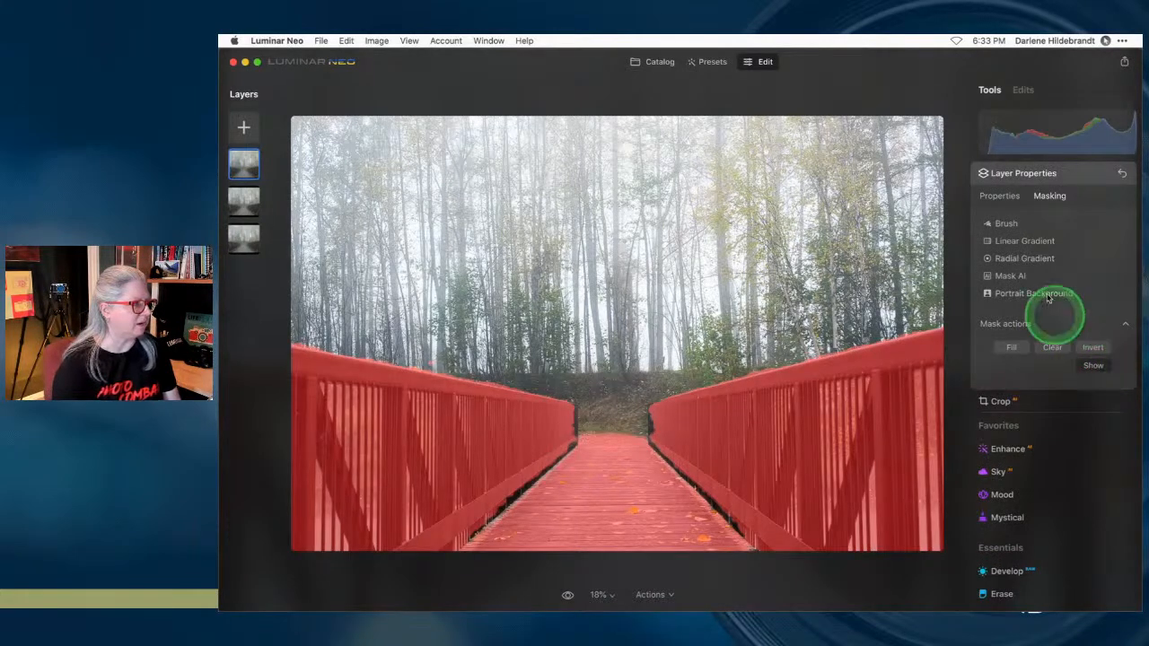
# - Set the mask brush size to 28 and paint the missing areas at the far ends of both bridge railings into the mask
pyautogui.click(1009, 226)
pyautogui.click(1034, 246)
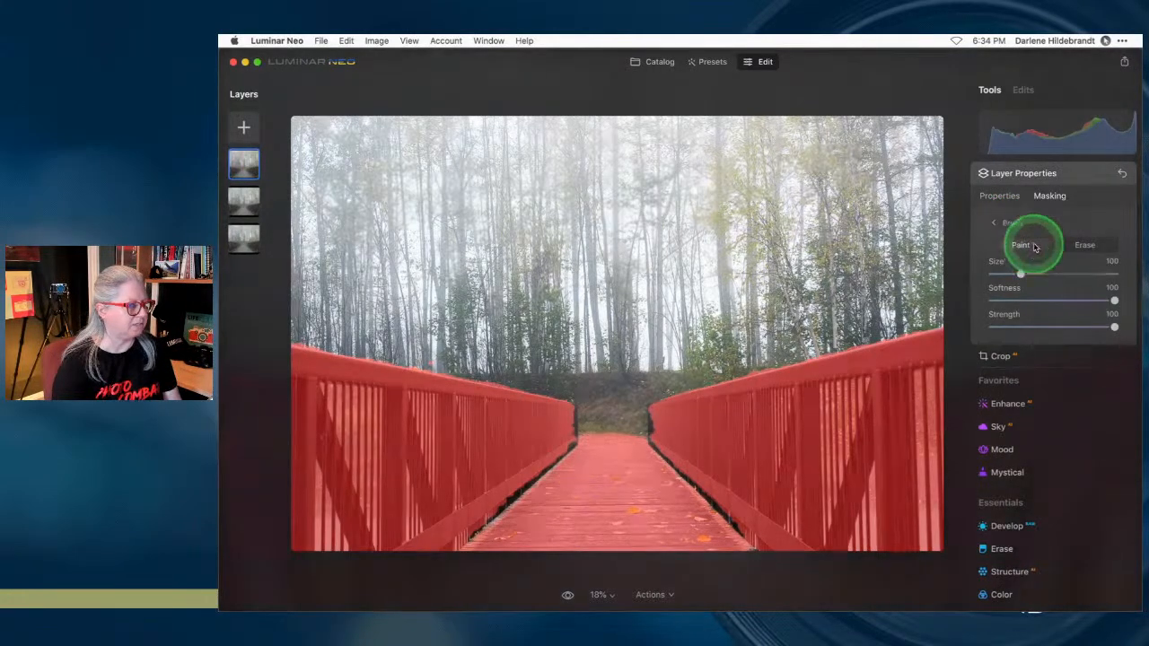
pyautogui.moveTo(735, 523)
pyautogui.mouseDown()
pyautogui.moveTo(674, 474)
pyautogui.moveTo(744, 546)
pyautogui.moveTo(655, 456)
pyautogui.mouseUp()
pyautogui.moveTo(532, 493)
pyautogui.mouseDown()
pyautogui.moveTo(564, 456)
pyautogui.moveTo(463, 528)
pyautogui.moveTo(546, 459)
pyautogui.moveTo(587, 462)
pyautogui.moveTo(608, 231)
pyautogui.mouseUp()
pyautogui.press('super+=')
pyautogui.press('super+=')
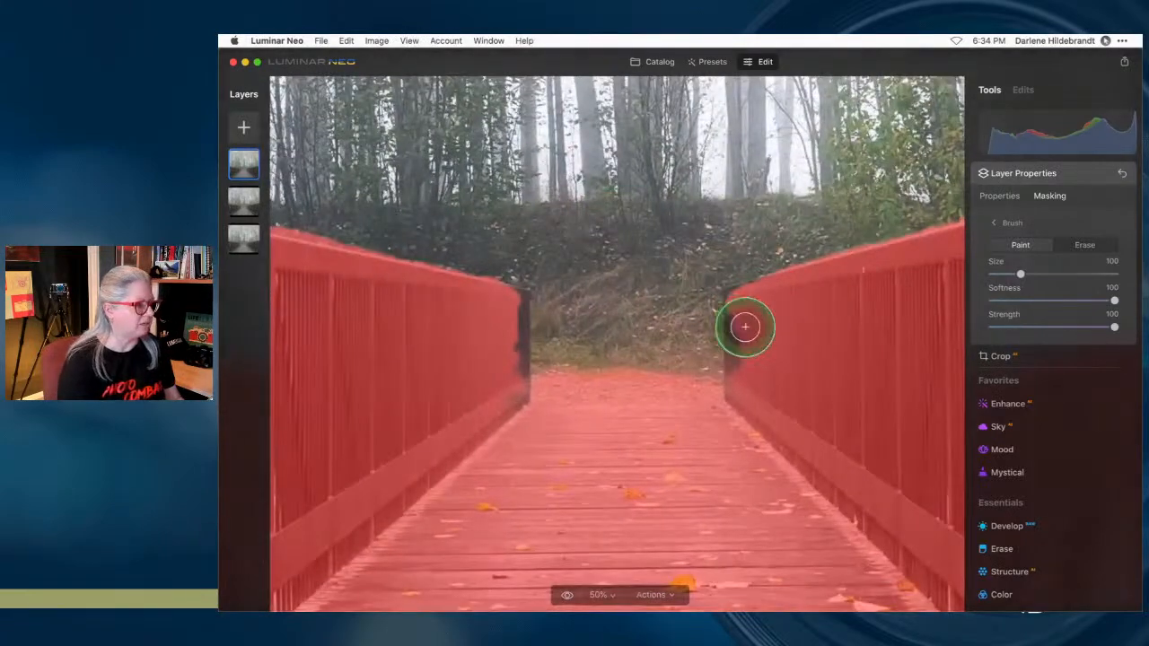
pyautogui.press('[')
pyautogui.press('[')
pyautogui.press('[')
pyautogui.press('[')
pyautogui.press('[')
pyautogui.press('[')
pyautogui.moveTo(743, 372)
pyautogui.mouseDown()
pyautogui.moveTo(739, 328)
pyautogui.moveTo(734, 383)
pyautogui.moveTo(732, 293)
pyautogui.moveTo(760, 285)
pyautogui.moveTo(740, 303)
pyautogui.moveTo(733, 406)
pyautogui.mouseUp()
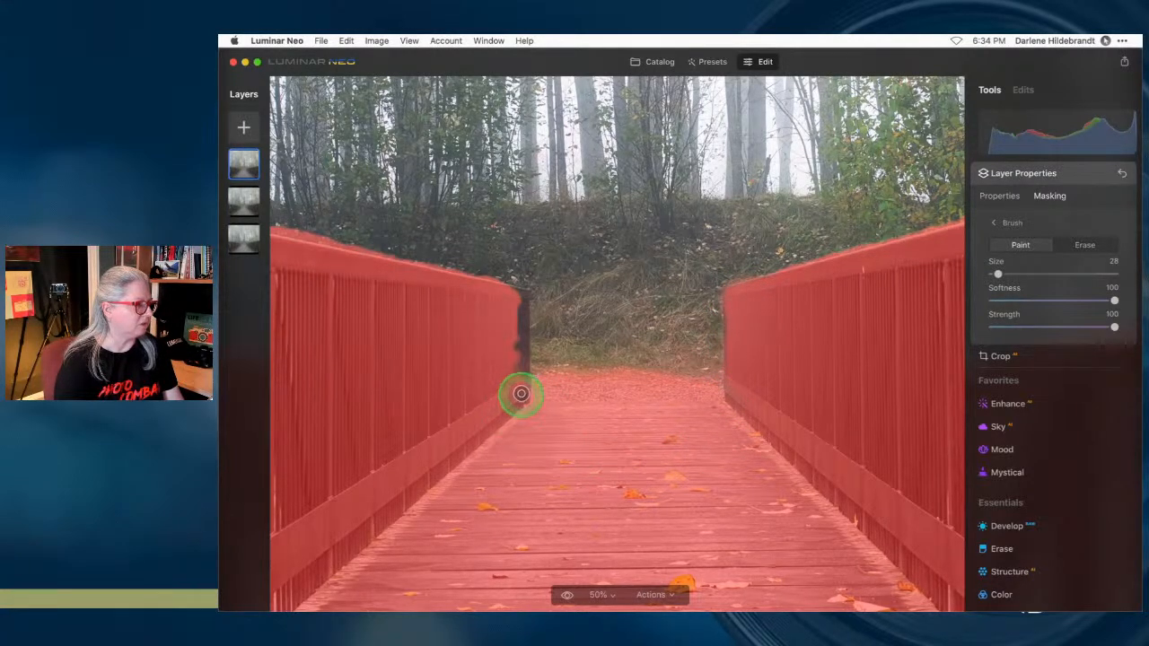
pyautogui.moveTo(521, 358)
pyautogui.mouseDown()
pyautogui.moveTo(518, 295)
pyautogui.moveTo(492, 292)
pyautogui.moveTo(519, 303)
pyautogui.moveTo(520, 421)
pyautogui.moveTo(482, 422)
pyautogui.mouseUp()
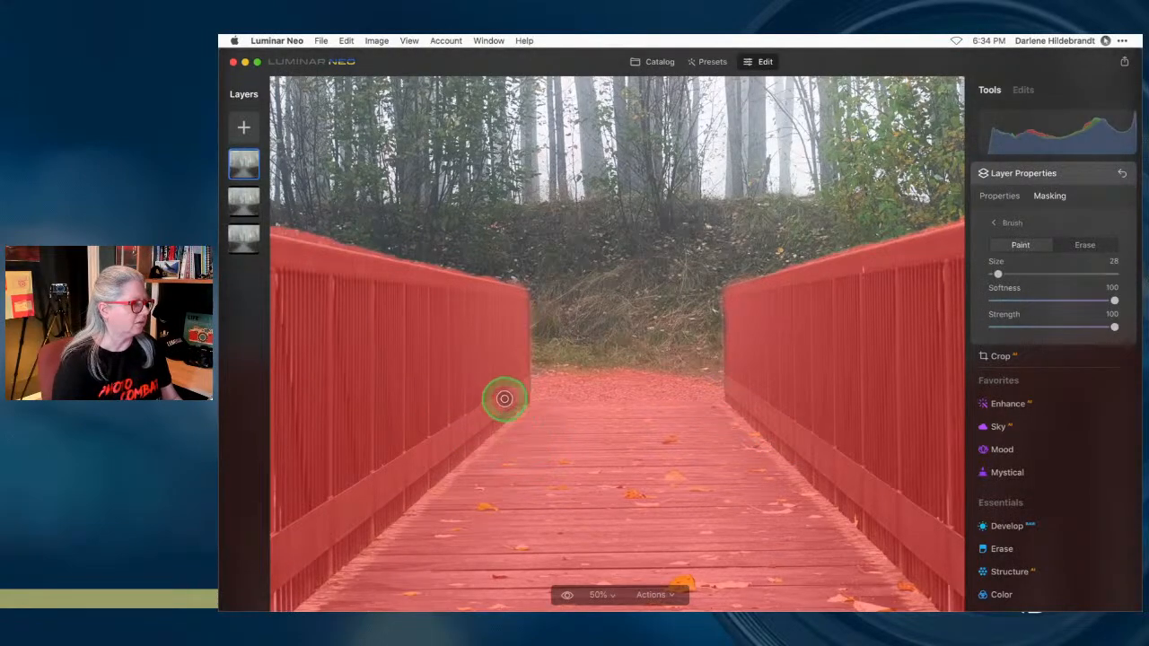
# - Erase the mask spill above the left railing using brush size 52 and strength 62
pyautogui.moveTo(411, 347); pyautogui.dragTo(845, 419)
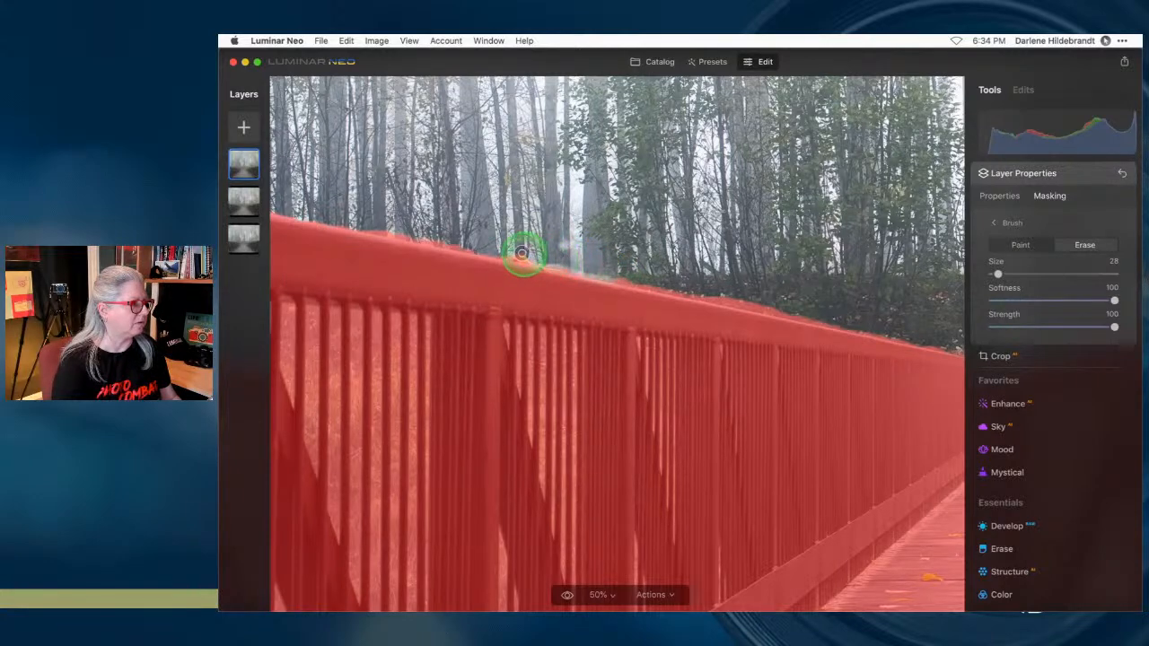
pyautogui.click(1071, 328)
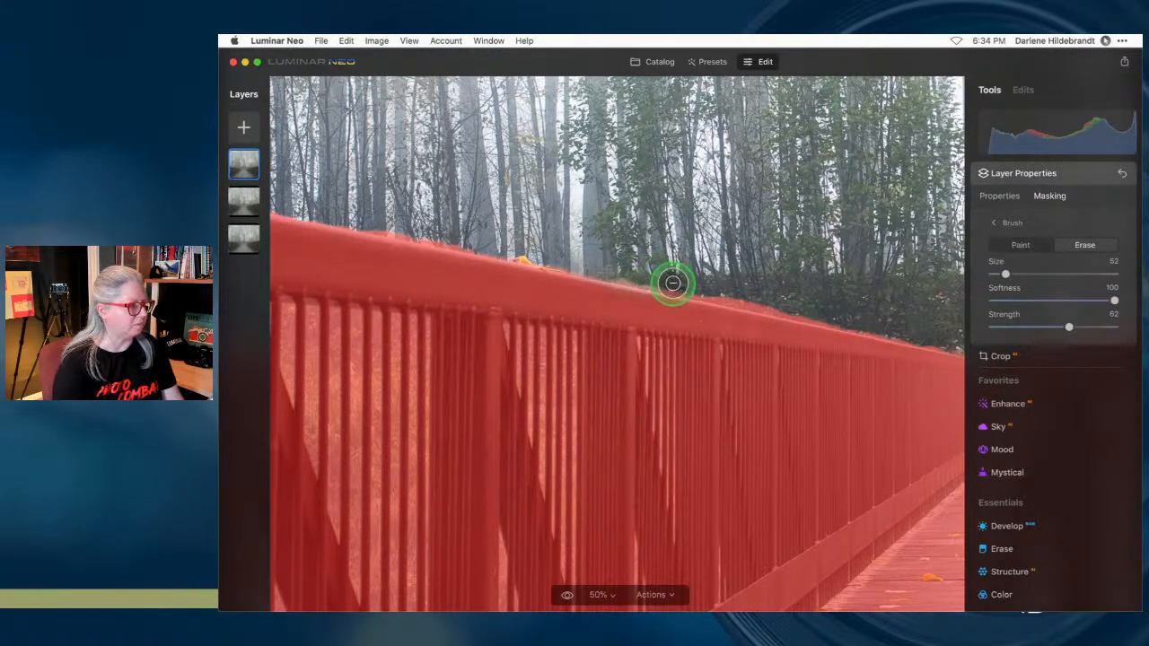
pyautogui.moveTo(756, 300); pyautogui.dragTo(842, 317)
pyautogui.moveTo(668, 273); pyautogui.dragTo(813, 301)
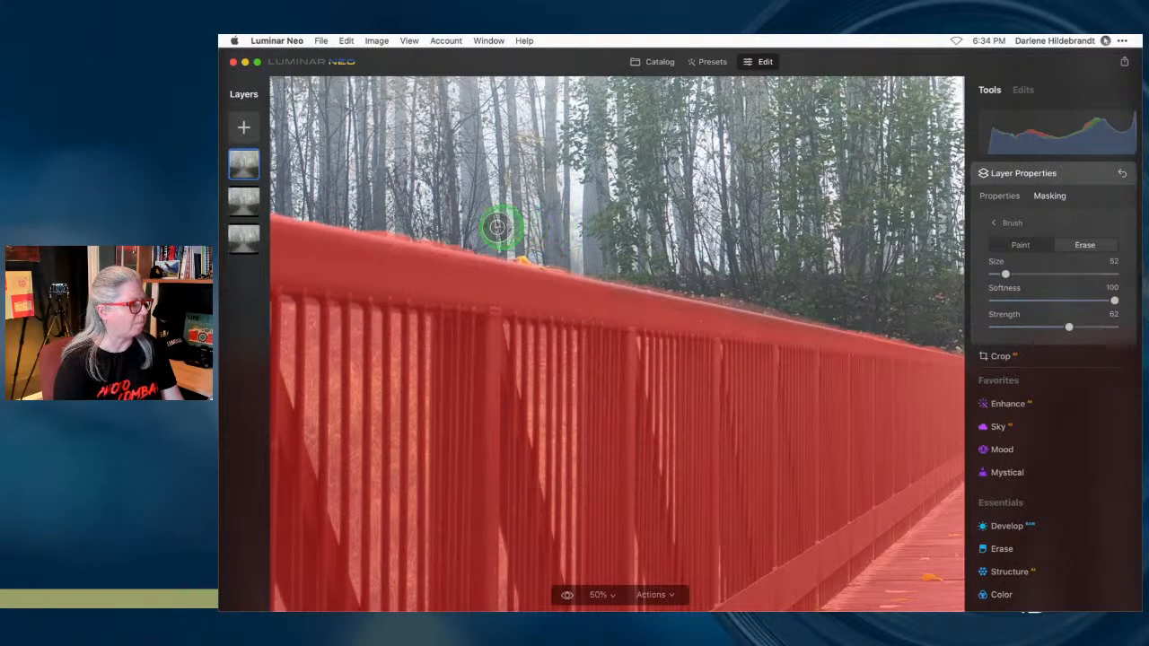
pyautogui.moveTo(448, 223); pyautogui.dragTo(468, 234)
pyautogui.moveTo(359, 211); pyautogui.dragTo(499, 239)
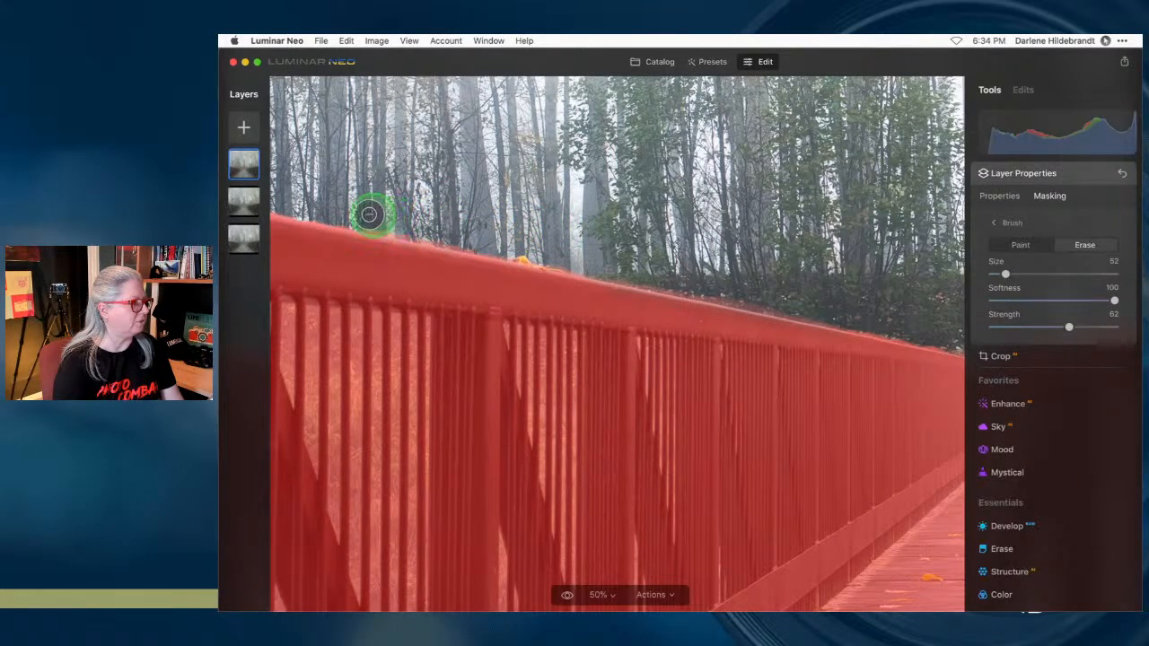
pyautogui.moveTo(451, 317); pyautogui.dragTo(693, 350)
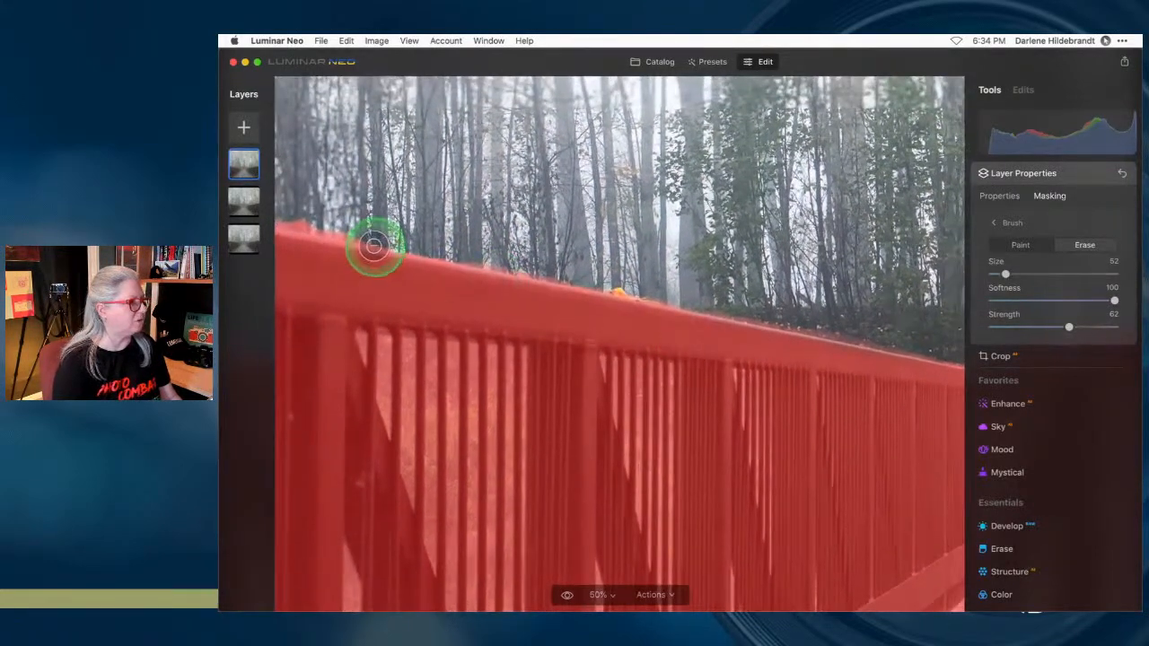
pyautogui.moveTo(364, 230)
pyautogui.mouseDown()
pyautogui.moveTo(281, 211)
pyautogui.moveTo(426, 233)
pyautogui.moveTo(386, 226)
pyautogui.mouseUp()
pyautogui.moveTo(698, 381)
pyautogui.mouseDown()
pyautogui.moveTo(538, 349)
pyautogui.moveTo(461, 310)
pyautogui.mouseUp()
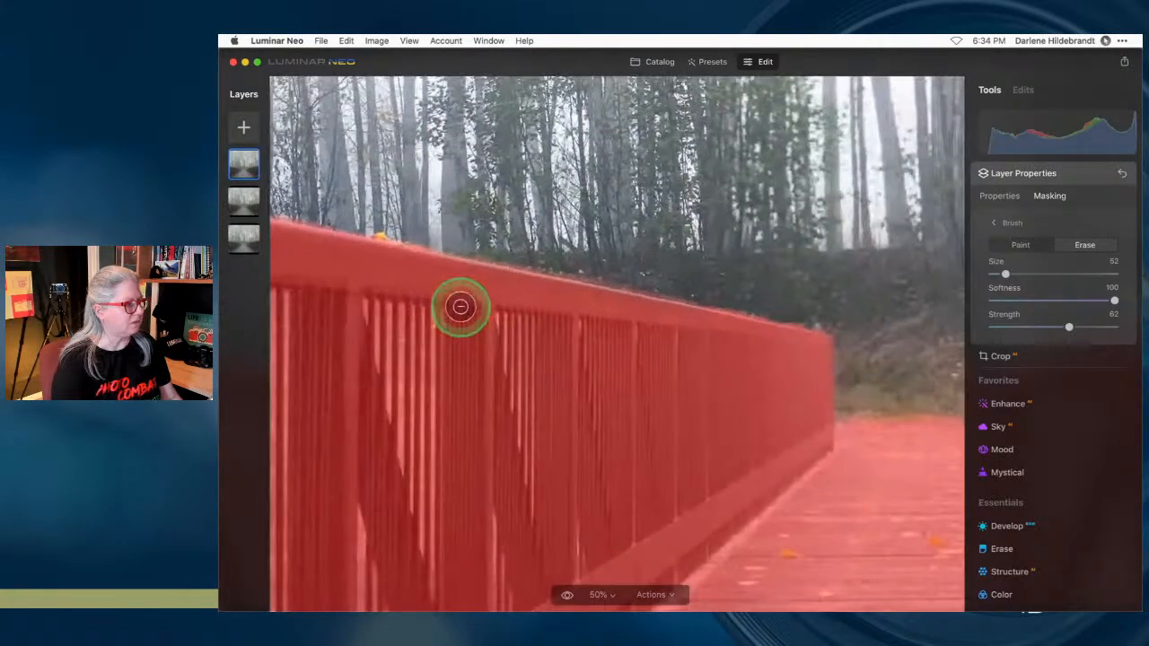
pyautogui.moveTo(800, 314); pyautogui.dragTo(463, 236)
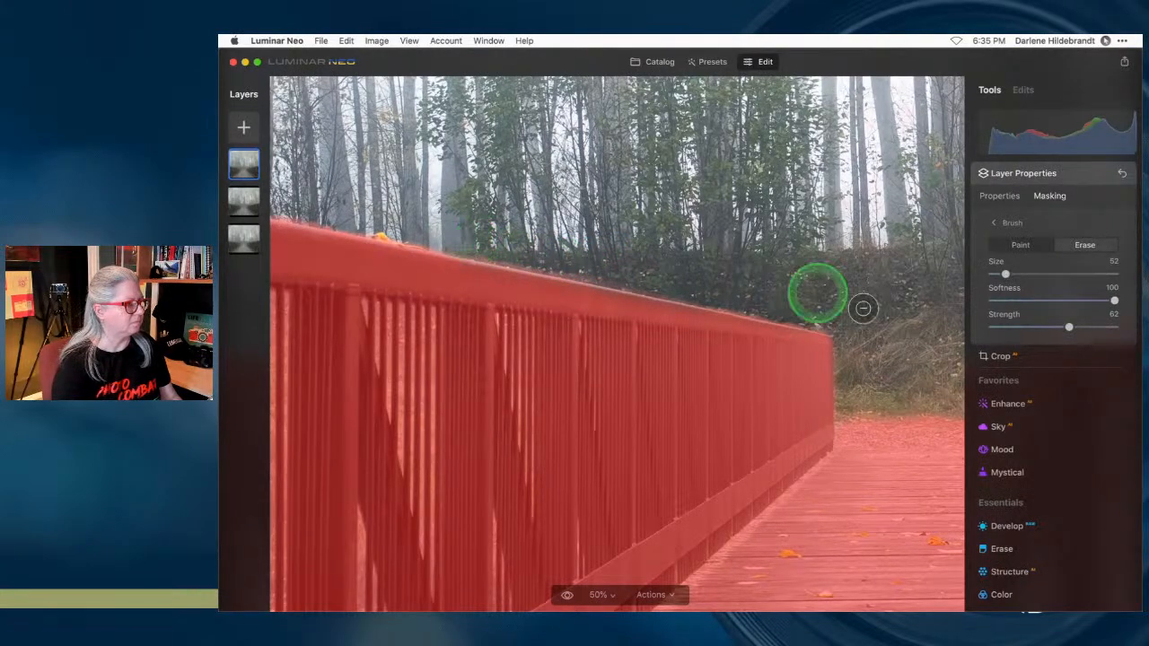
pyautogui.moveTo(842, 329); pyautogui.dragTo(538, 278)
# - Erase the mask spill along the trees above the right railing and finish brushing to return to the layer's properties
pyautogui.moveTo(752, 313); pyautogui.dragTo(518, 321)
pyautogui.moveTo(667, 203); pyautogui.dragTo(769, 174)
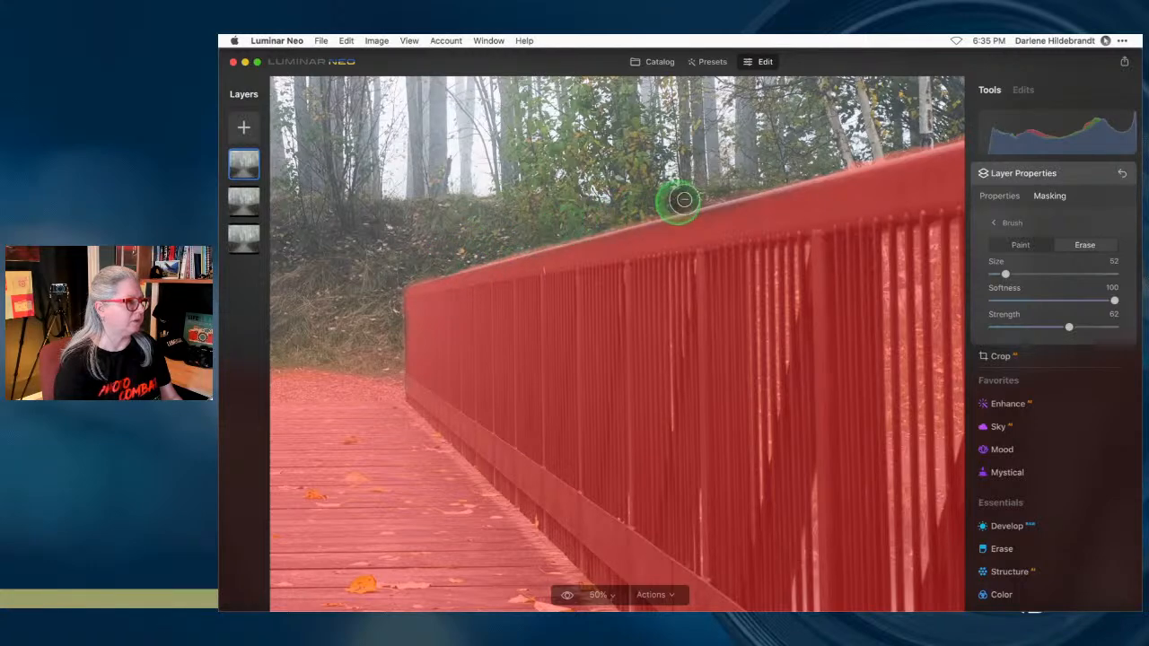
pyautogui.moveTo(551, 423)
pyautogui.mouseDown()
pyautogui.moveTo(416, 464)
pyautogui.moveTo(281, 482)
pyautogui.mouseUp()
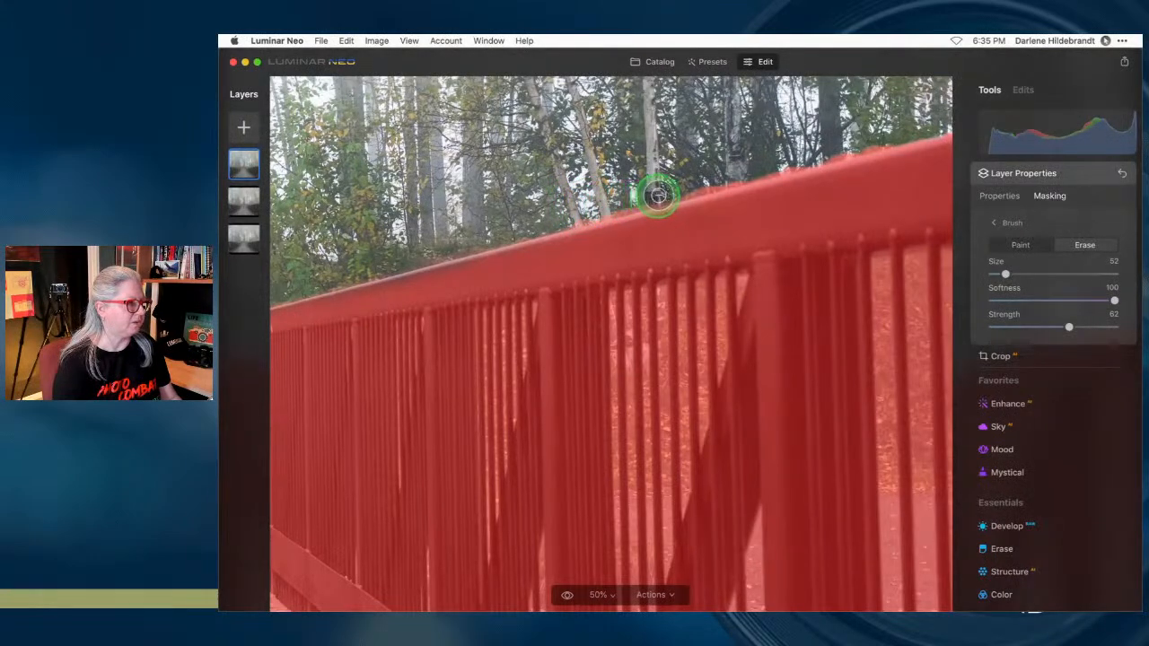
pyautogui.moveTo(830, 154); pyautogui.dragTo(920, 129)
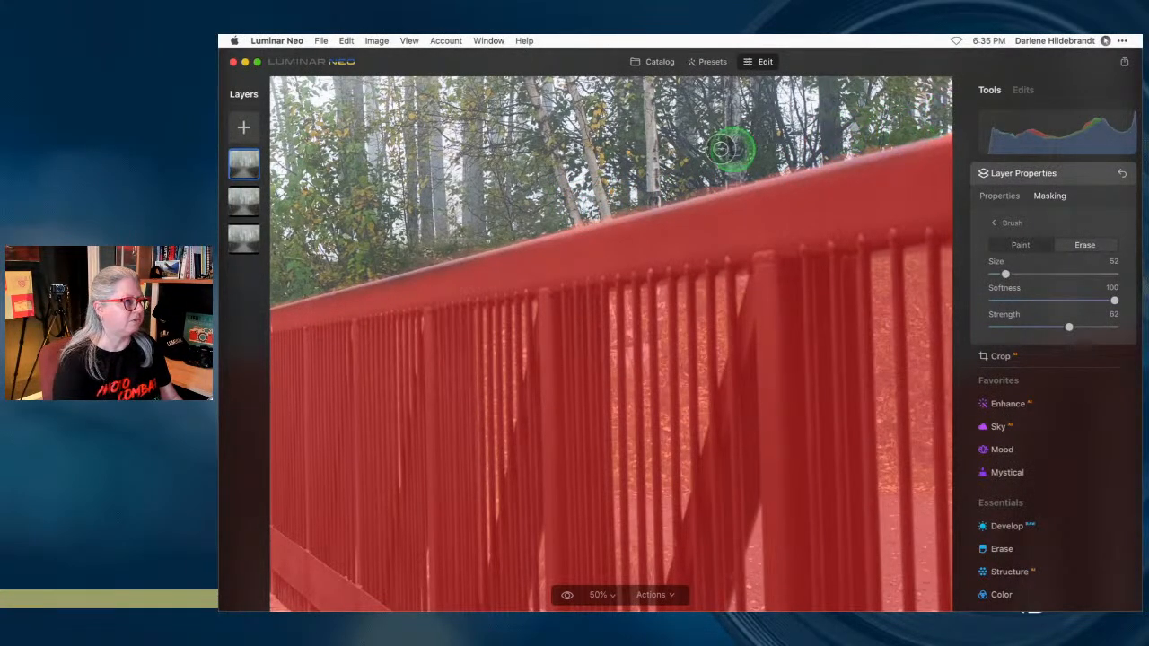
pyautogui.click(617, 200)
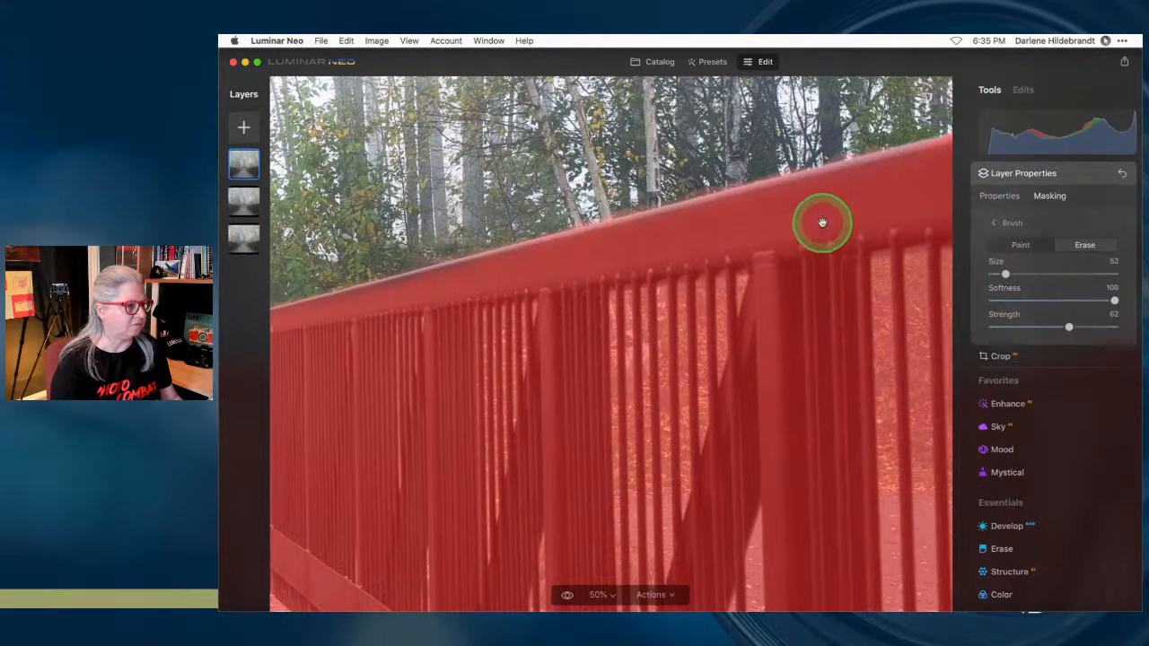
pyautogui.scroll(-5, 824, 224)
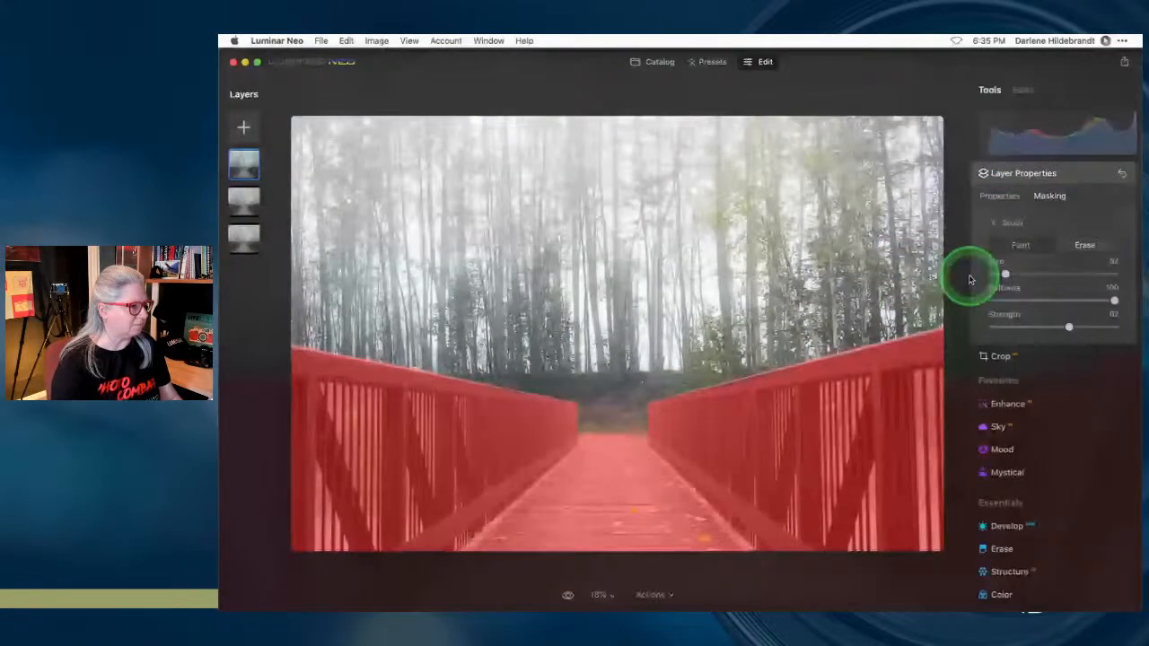
pyautogui.click(1007, 223)
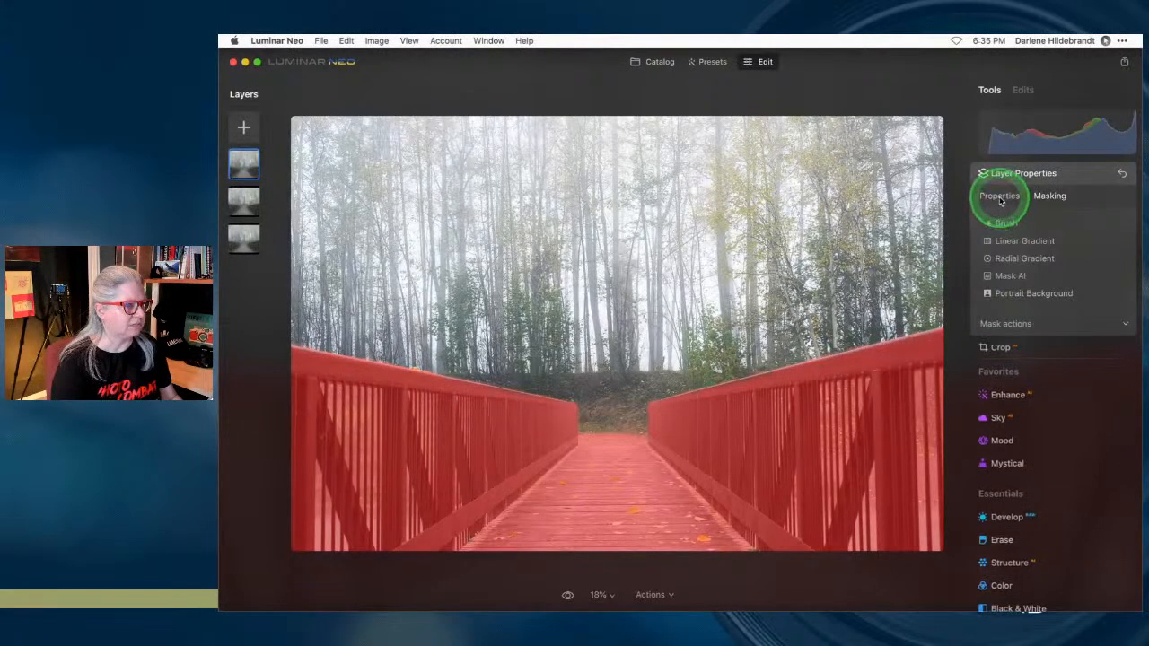
pyautogui.click(999, 196)
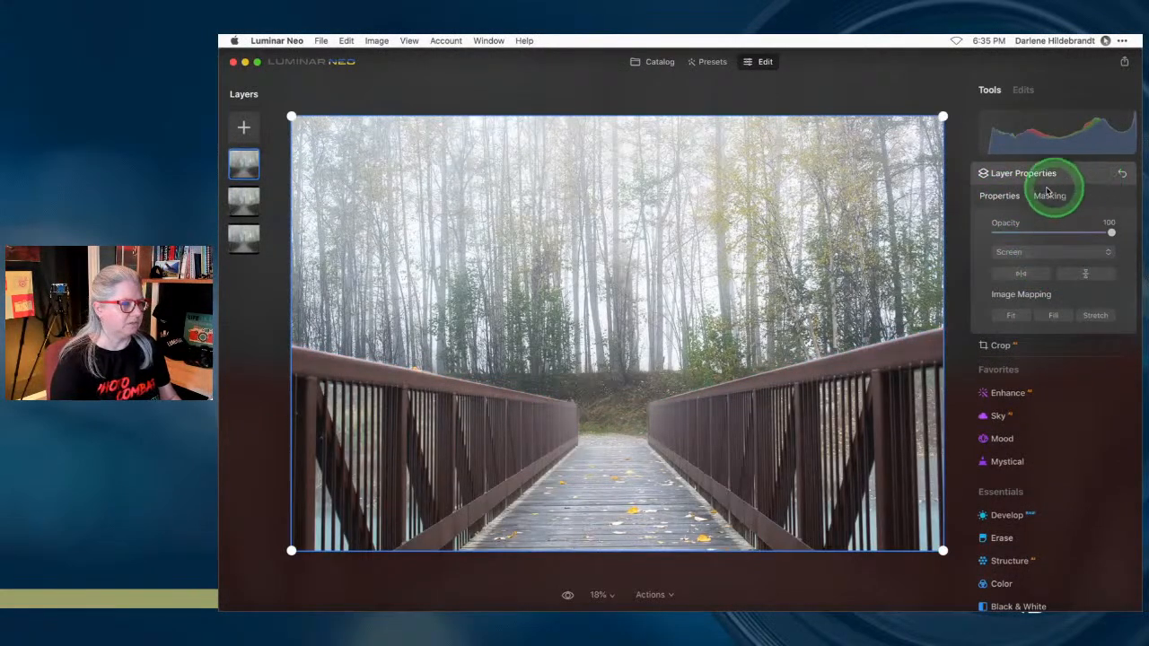
# - Hide the uppermost masked Screen layer and show it again to compare its effect on the bridge
pyautogui.rightClick(243, 167)
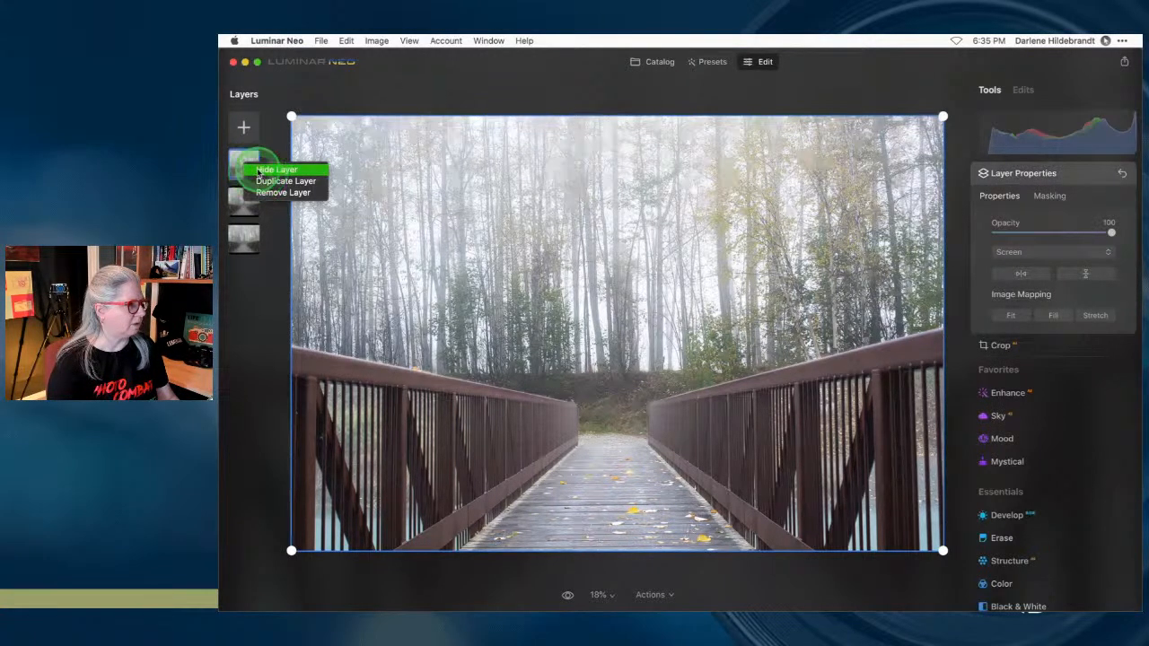
pyautogui.click(260, 170)
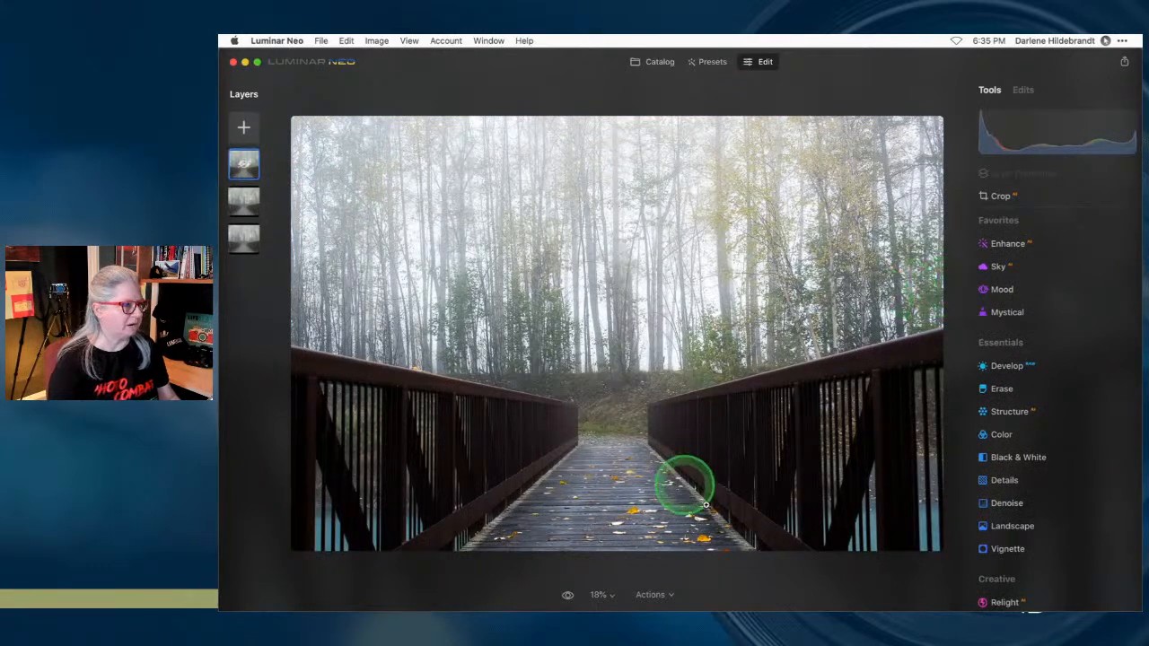
pyautogui.rightClick(244, 166)
pyautogui.click(260, 168)
# - Invert the uppermost Screen layer's mask and lower the layer's opacity to 44
pyautogui.click(1033, 176)
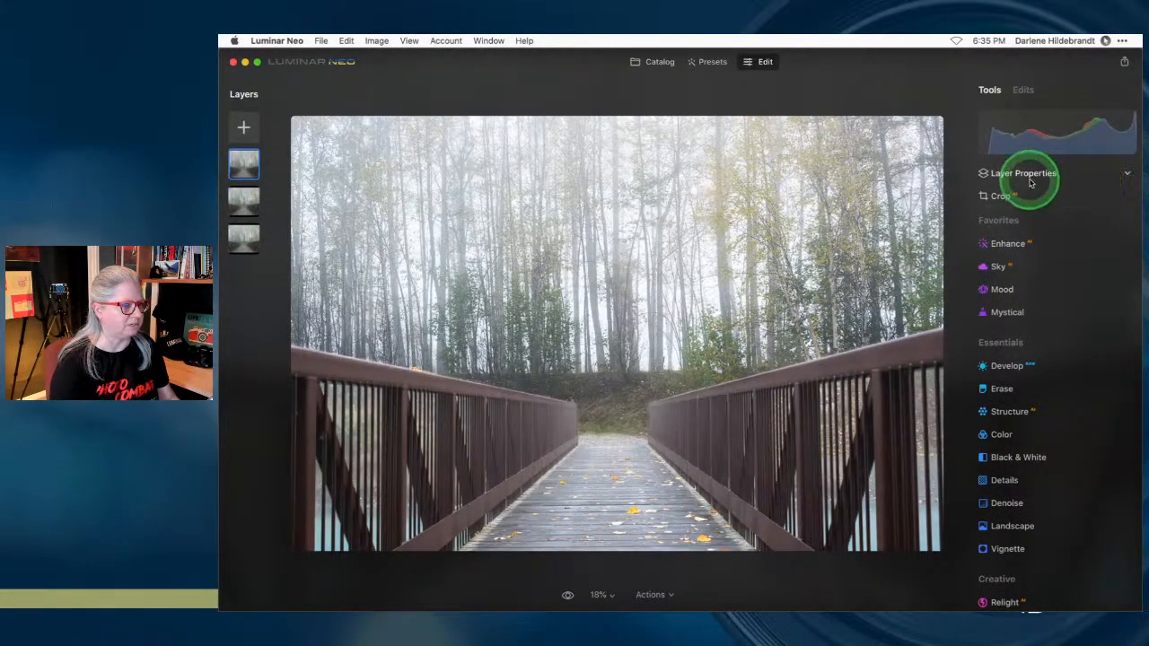
pyautogui.click(1046, 197)
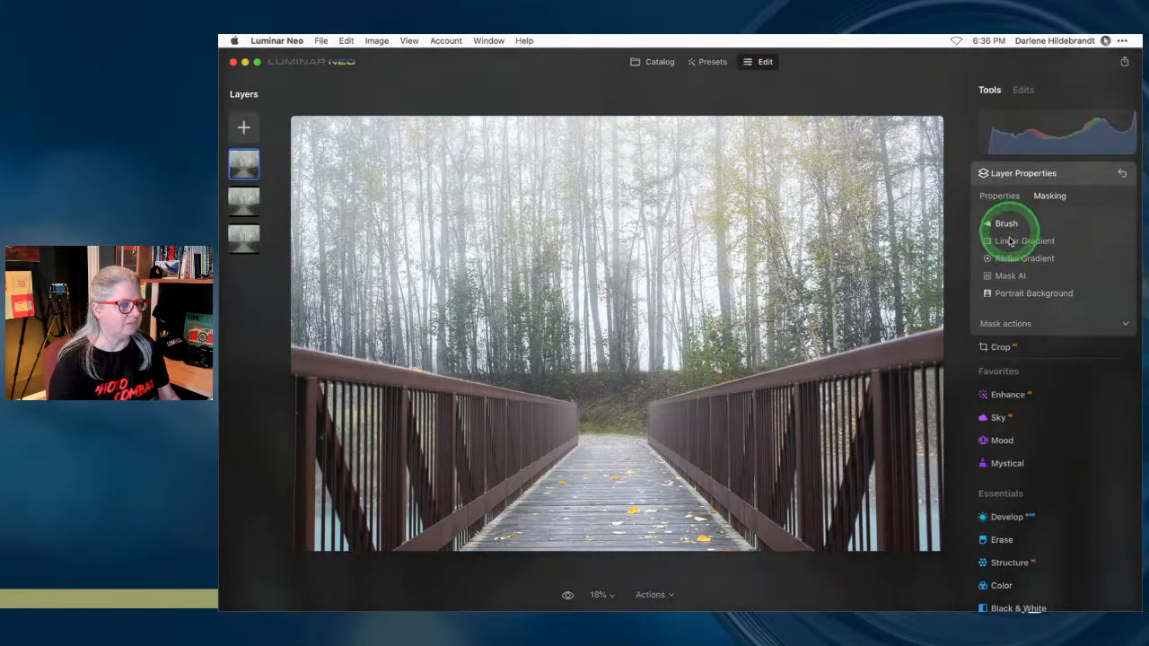
pyautogui.click(995, 322)
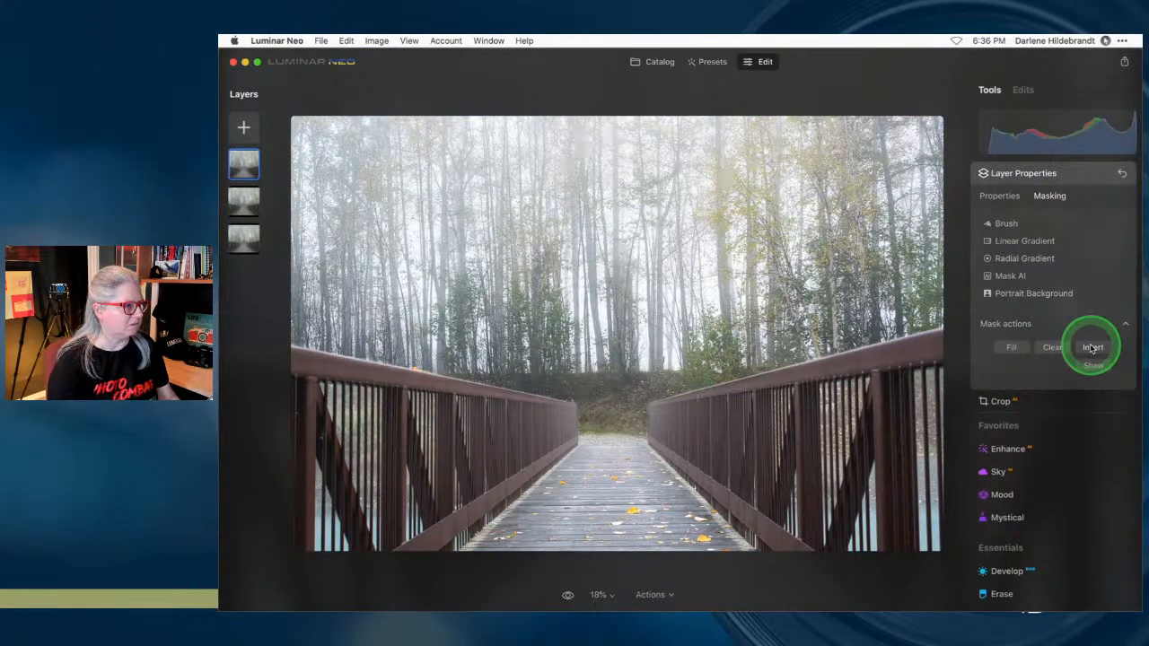
pyautogui.click(1093, 349)
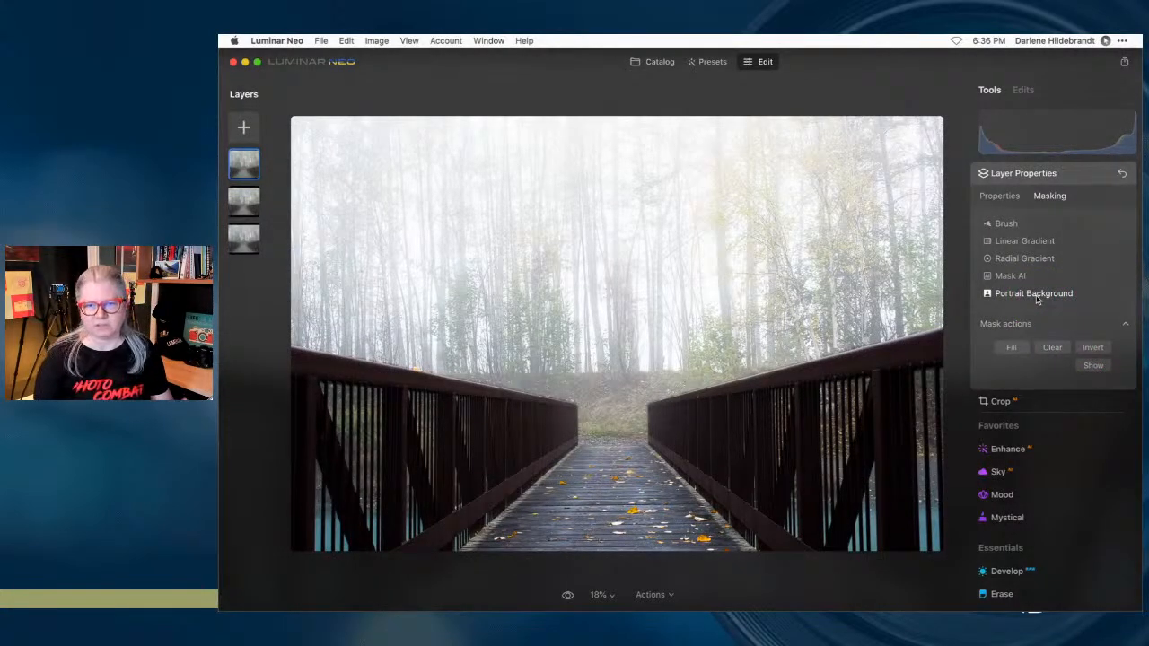
pyautogui.click(1001, 196)
pyautogui.moveTo(1107, 230); pyautogui.dragTo(1036, 232)
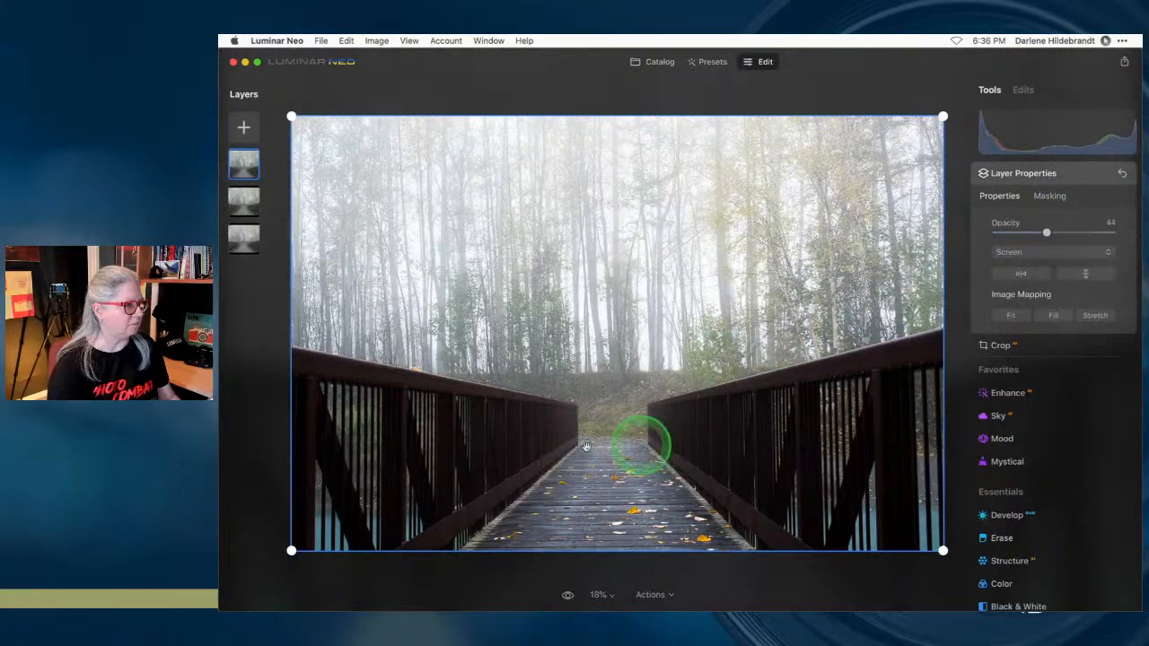
# - Paint on the uppermost layer's mask across the trees above the railings with brush size 224 and strength 21
pyautogui.click(1050, 197)
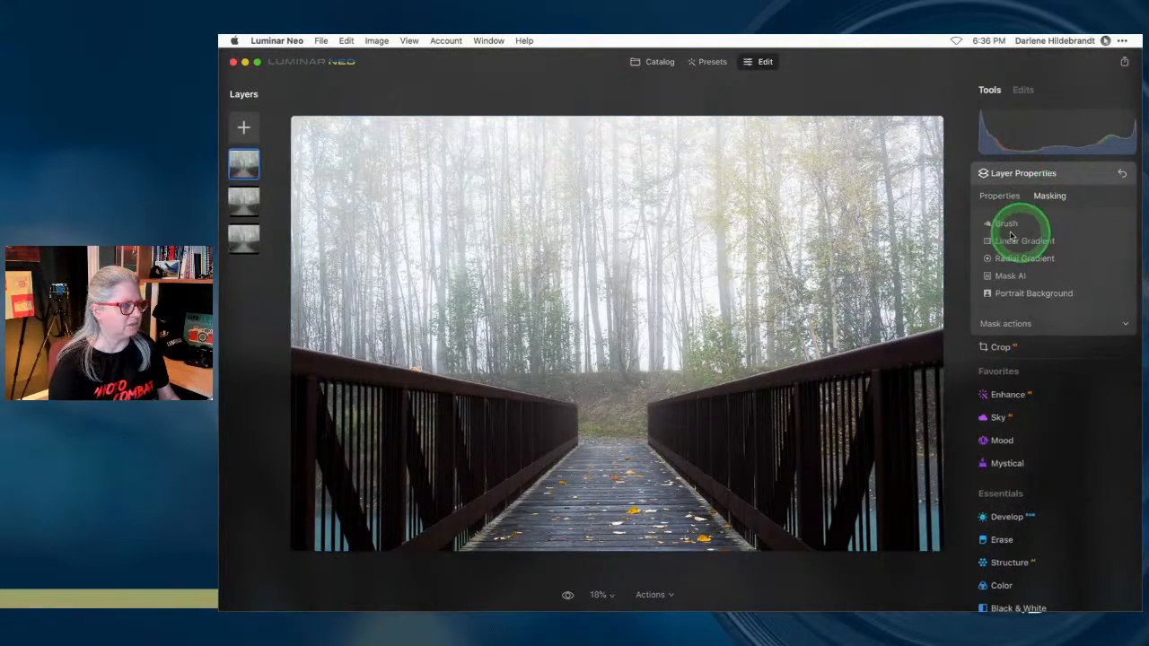
pyautogui.click(1005, 225)
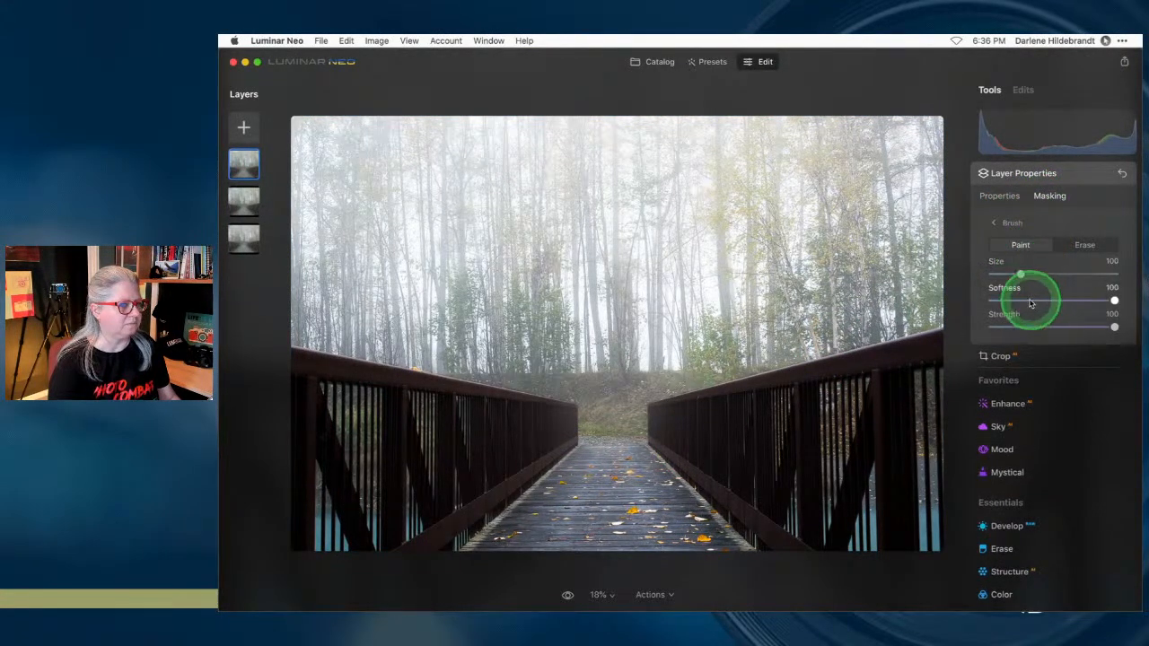
pyautogui.moveTo(1114, 327); pyautogui.dragTo(1016, 326)
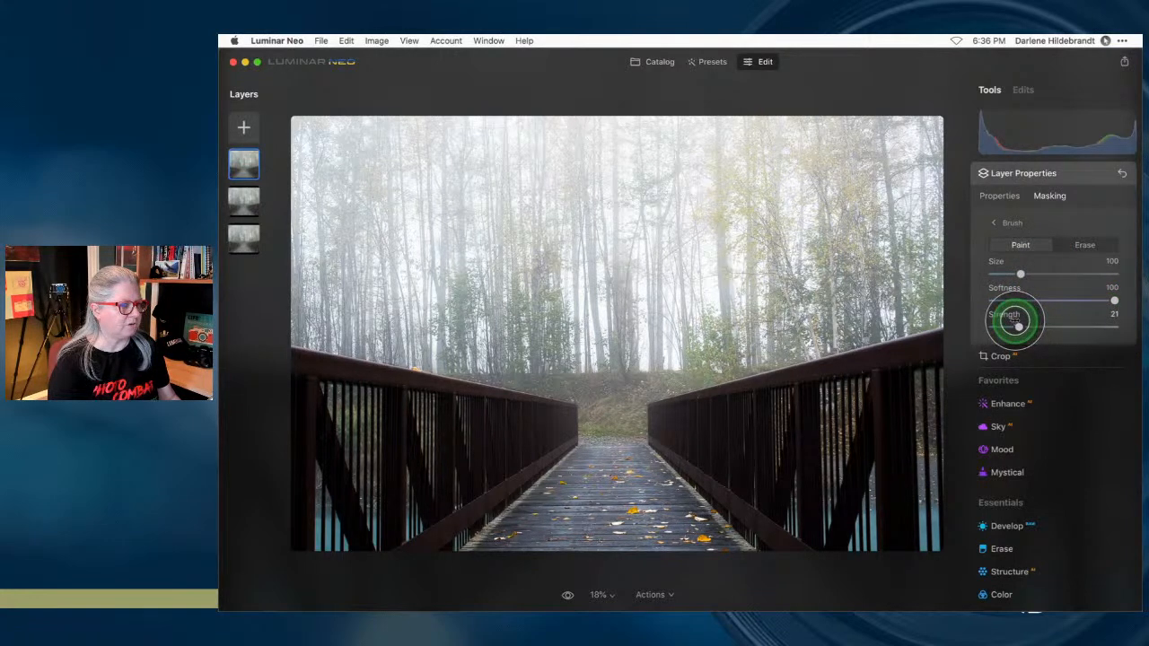
pyautogui.moveTo(1021, 274); pyautogui.dragTo(1059, 273)
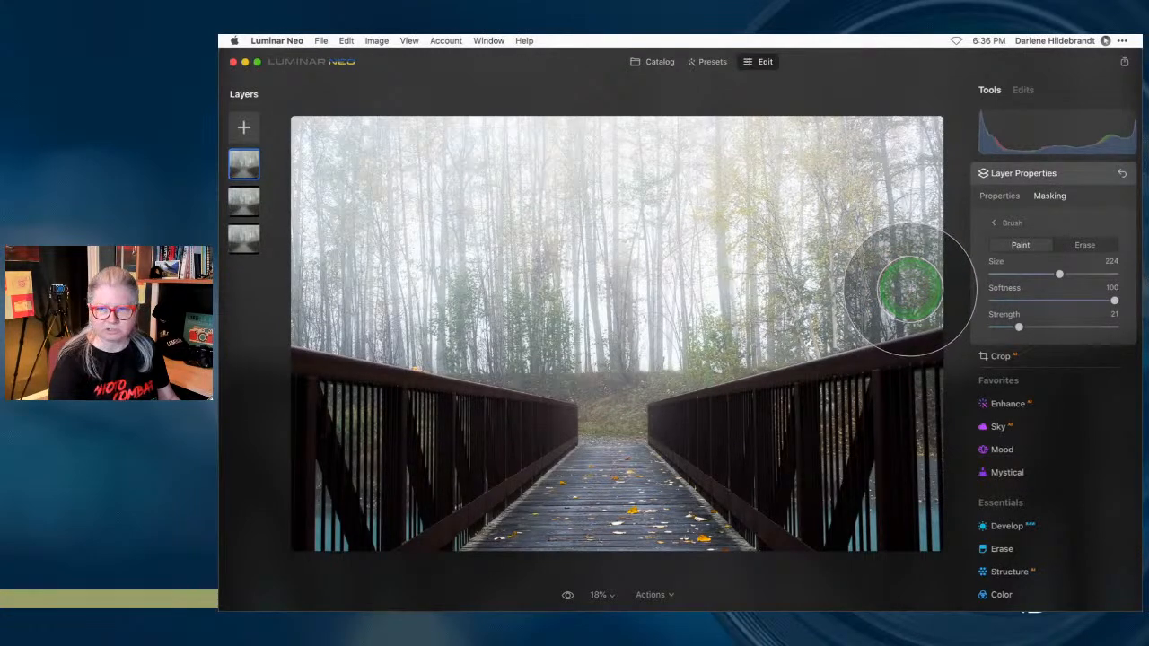
pyautogui.moveTo(901, 296)
pyautogui.mouseDown()
pyautogui.moveTo(692, 330)
pyautogui.moveTo(631, 332)
pyautogui.moveTo(729, 299)
pyautogui.moveTo(835, 305)
pyautogui.moveTo(921, 280)
pyautogui.moveTo(509, 321)
pyautogui.mouseUp()
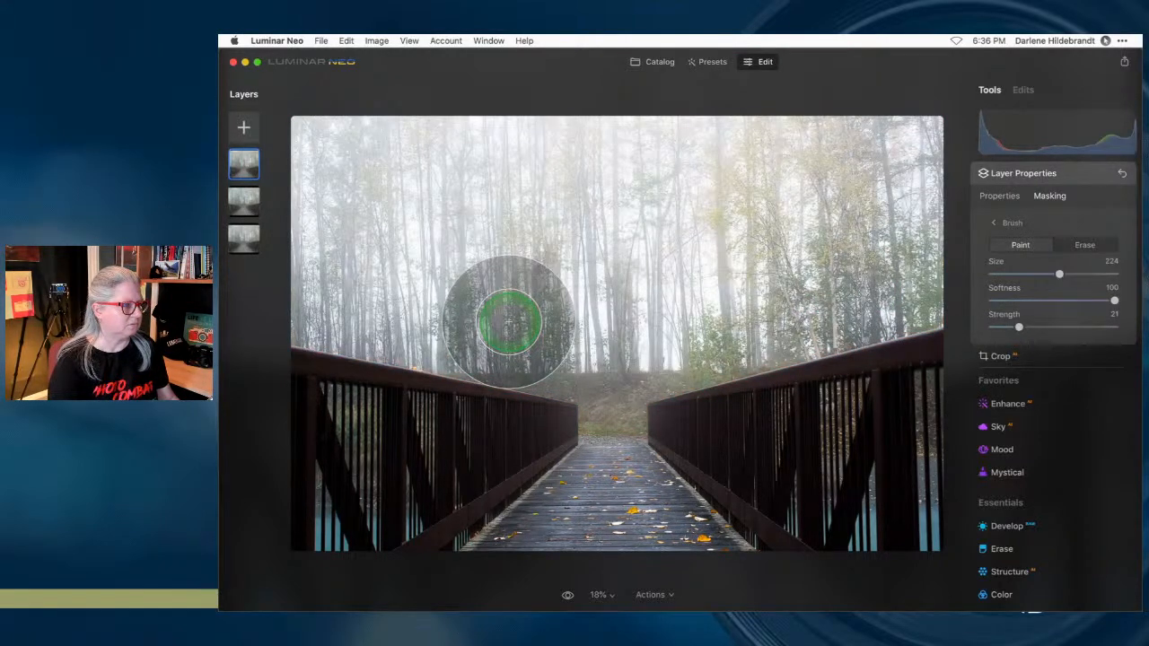
# - Display the mask overlay of the uppermost layer to check its coverage
pyautogui.click(1010, 223)
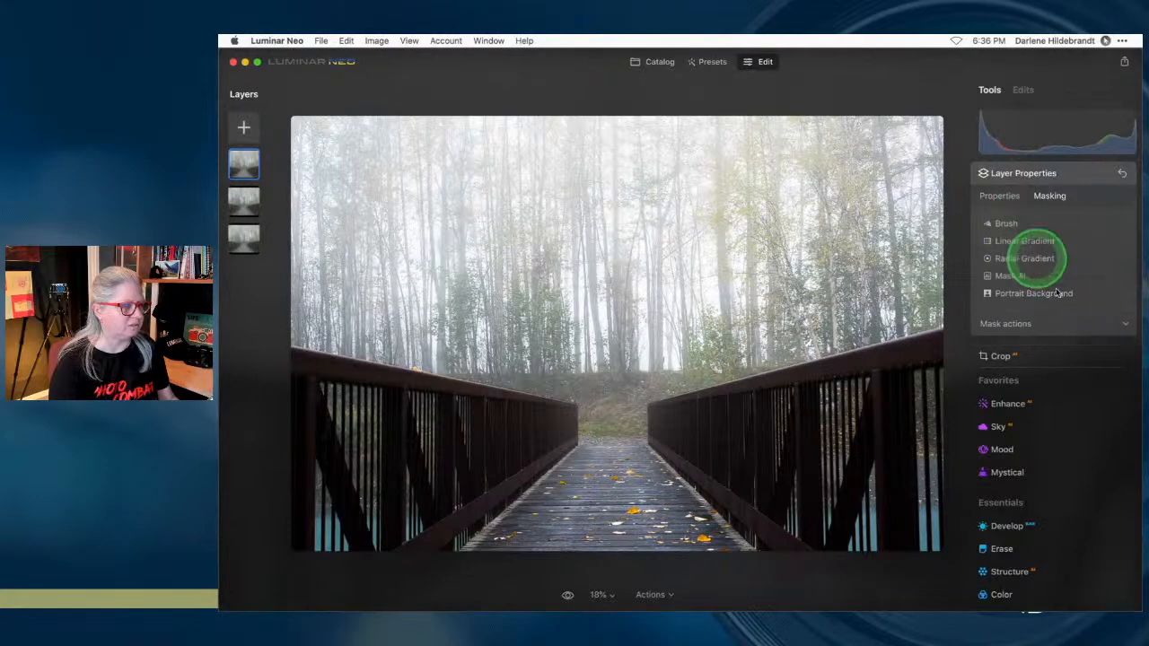
pyautogui.click(1090, 325)
pyautogui.click(1093, 366)
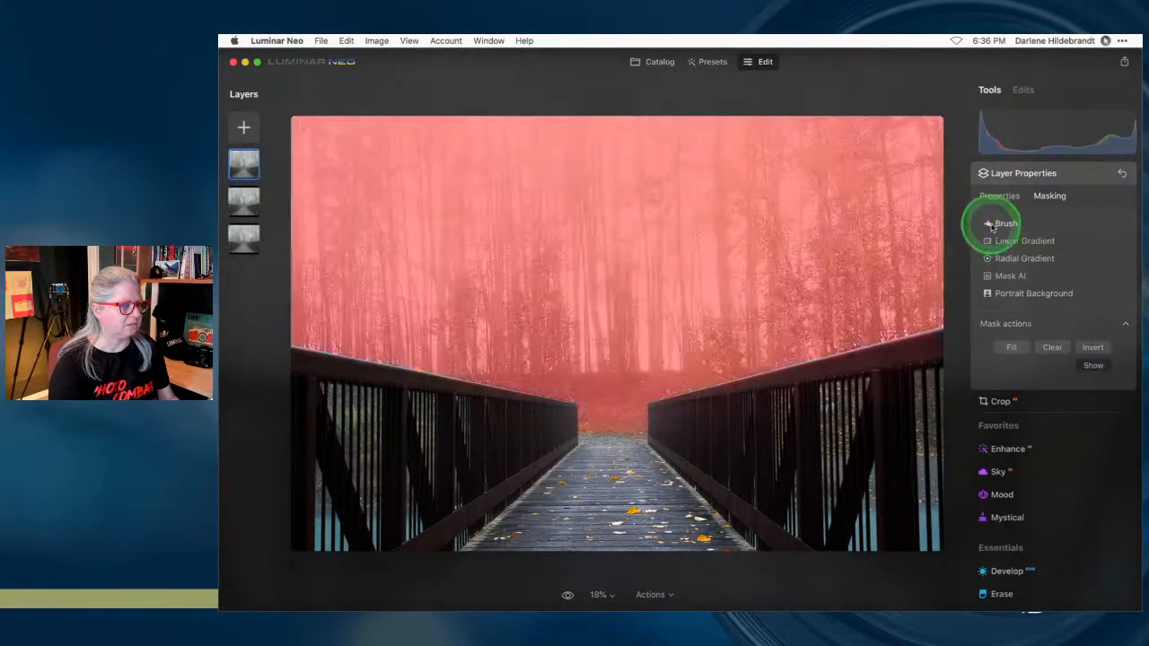
# - Reopen the mask brush and reduce its size to 80
pyautogui.click(993, 225)
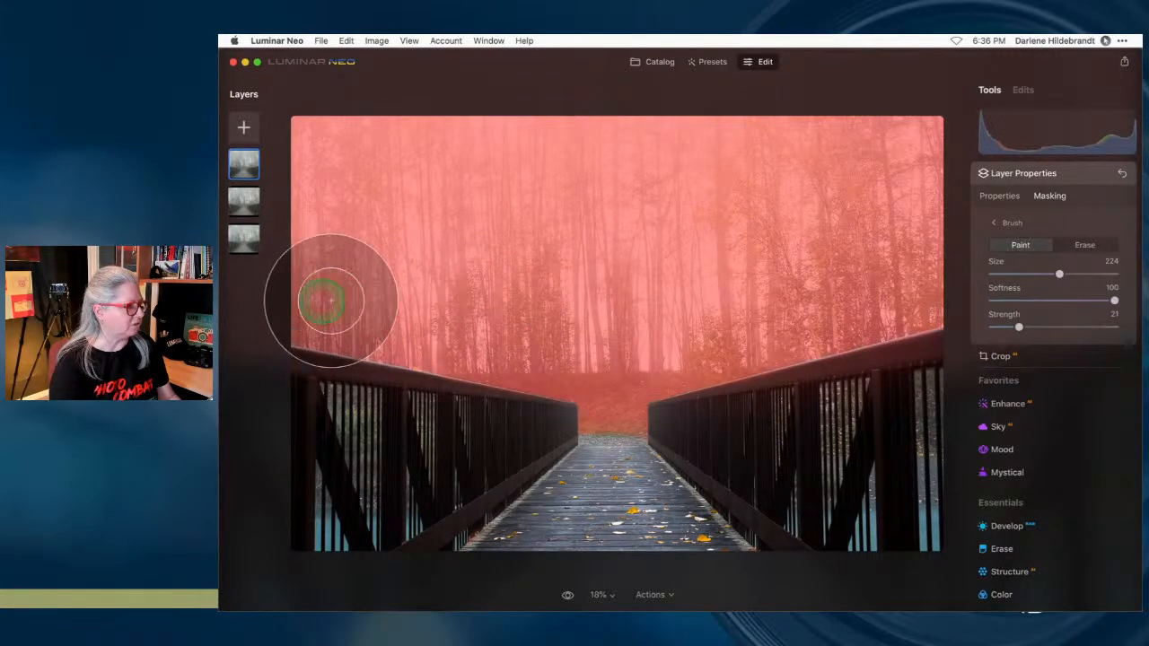
pyautogui.press('[')
pyautogui.press('[')
pyautogui.press('[')
pyautogui.press('[')
pyautogui.press('[')
pyautogui.press('[')
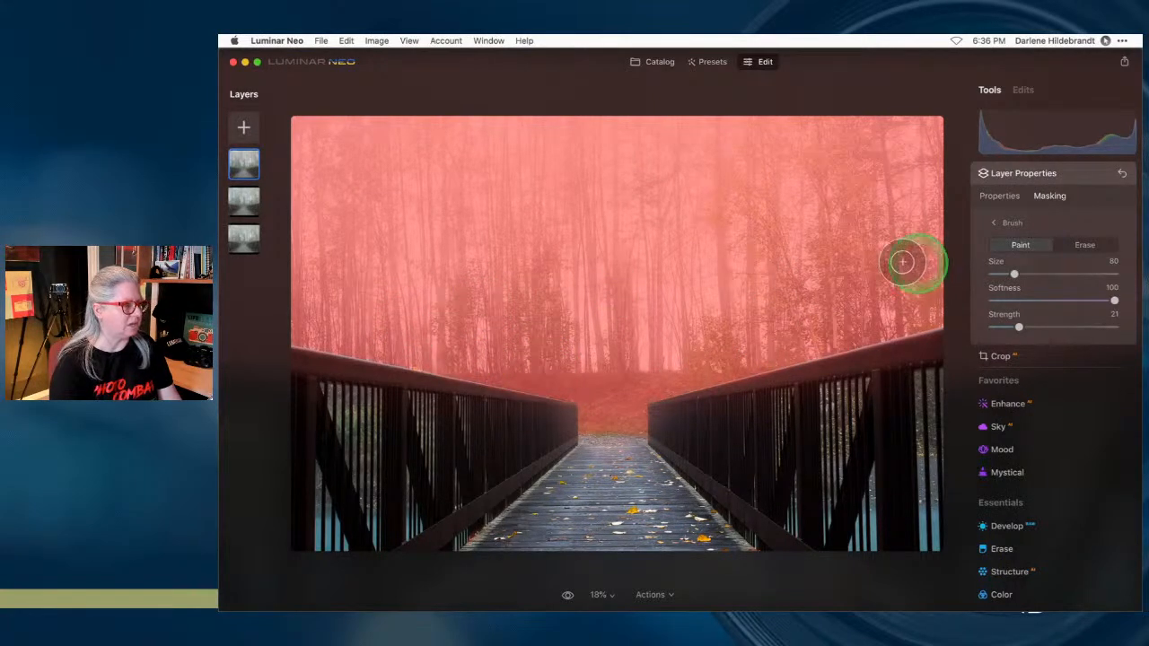
# - Finish masking and set the uppermost Screen layer's opacity to 24
pyautogui.click(1004, 222)
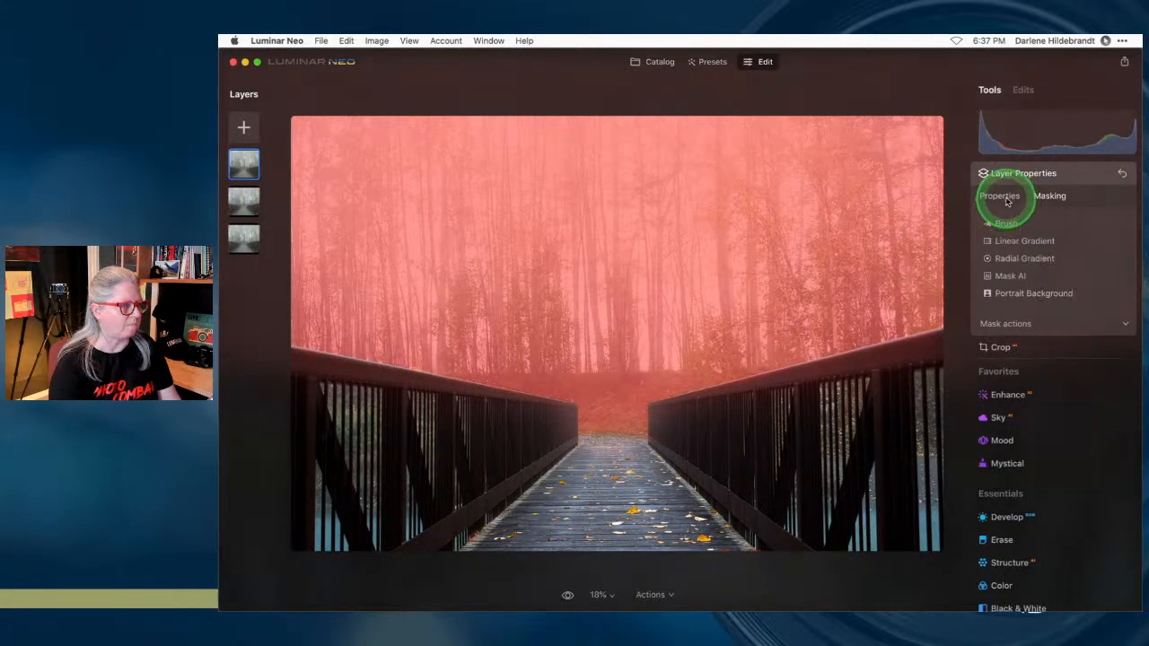
pyautogui.click(1001, 195)
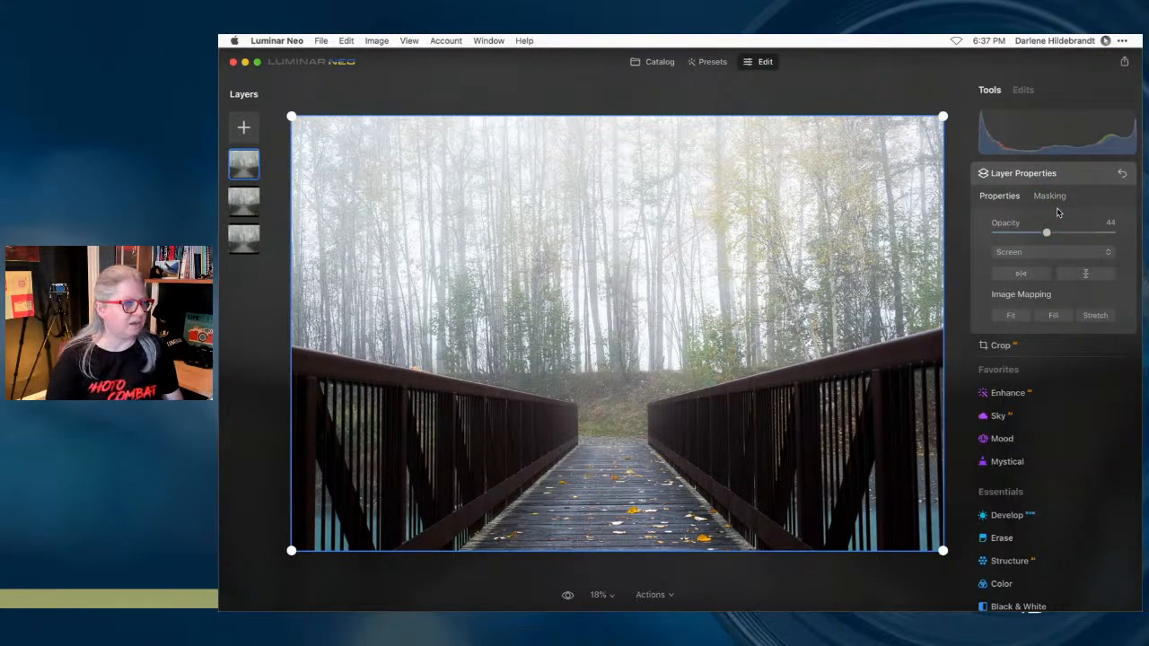
pyautogui.moveTo(1058, 232); pyautogui.dragTo(878, 233)
pyautogui.moveTo(979, 234); pyautogui.dragTo(1024, 231)
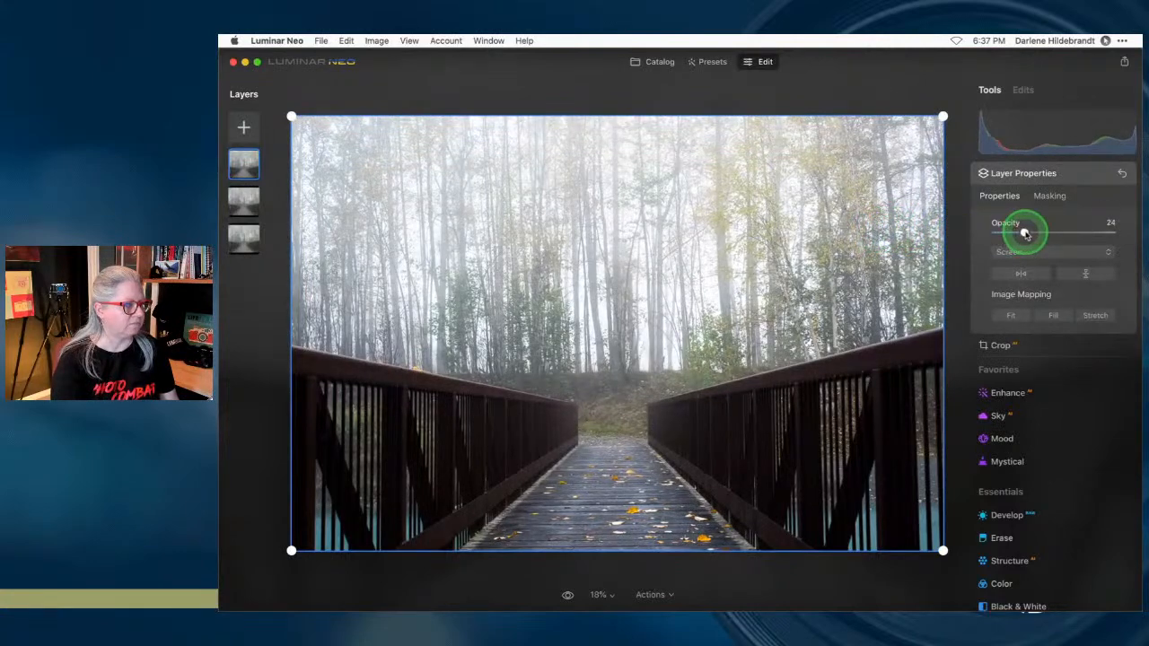
# - Apply the Auckland LUT to the uppermost layer with the Mood tool at an amount of 93
pyautogui.click(1012, 441)
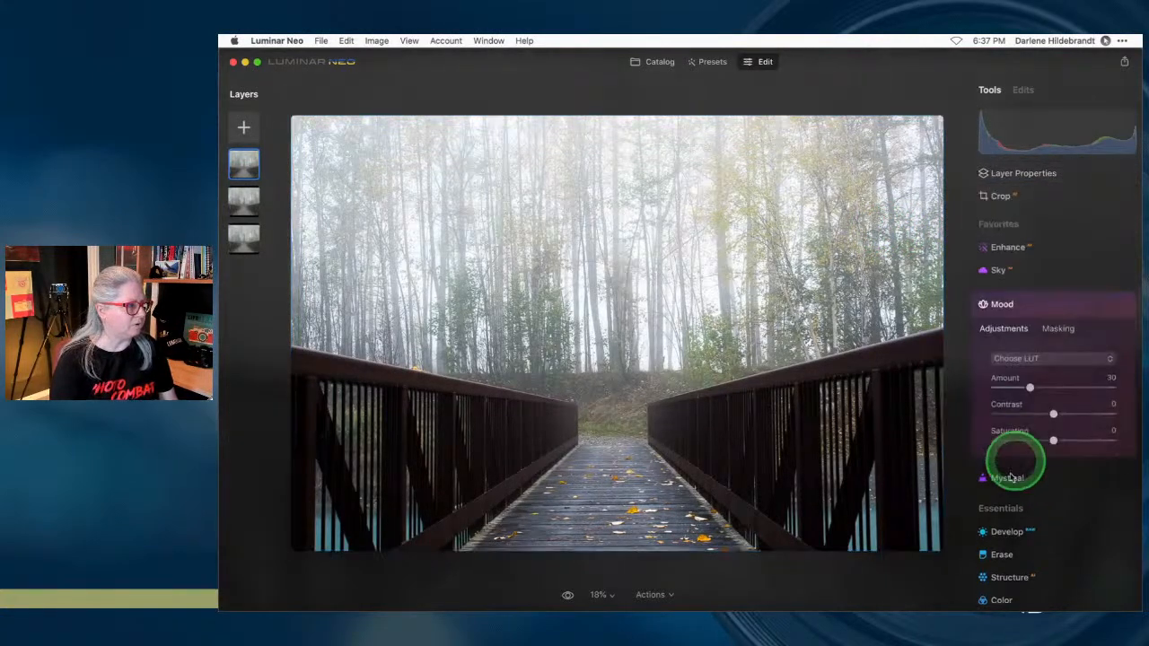
pyautogui.click(1044, 356)
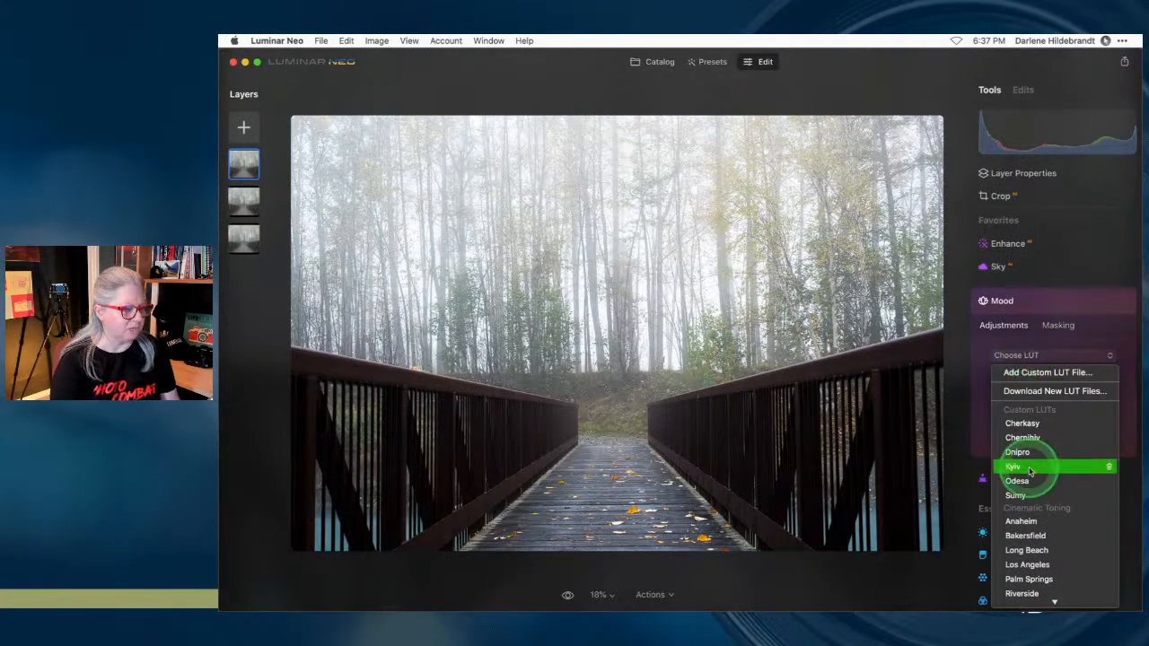
pyautogui.scroll(-10, 1038, 467)
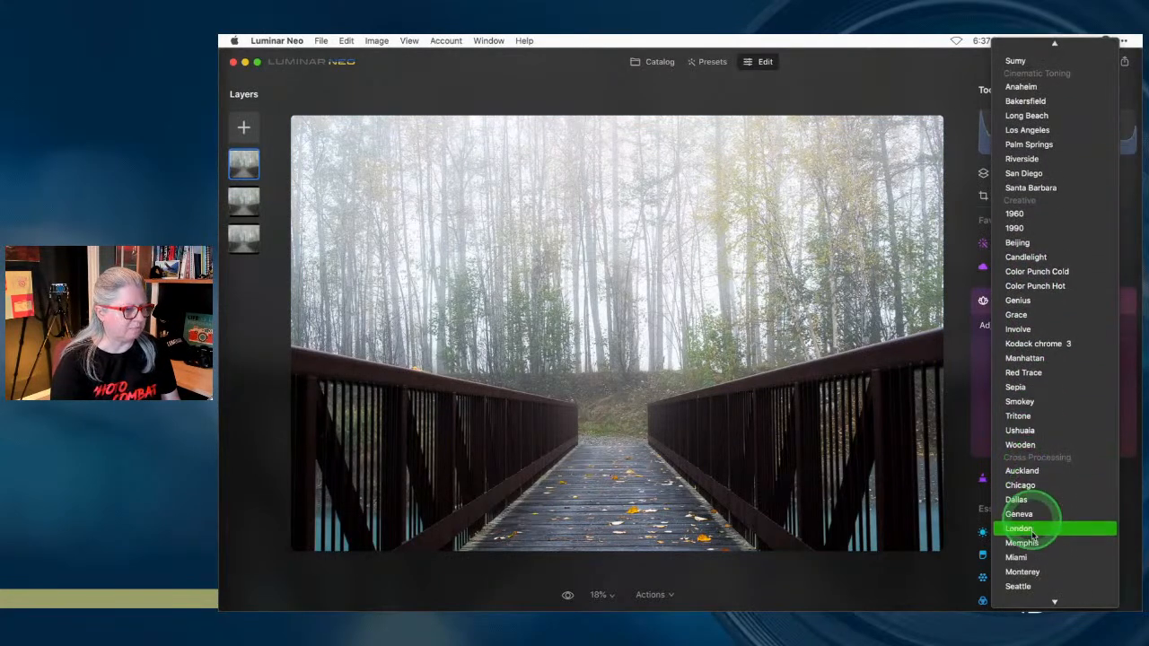
pyautogui.click(1028, 470)
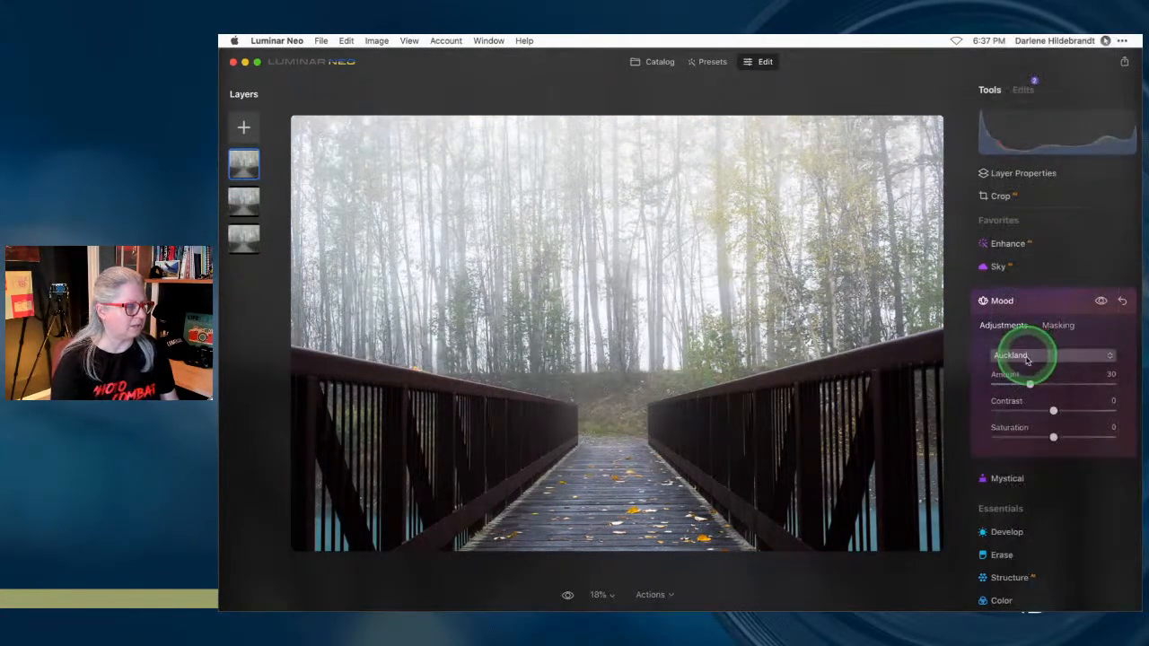
pyautogui.moveTo(1031, 383); pyautogui.dragTo(1089, 384)
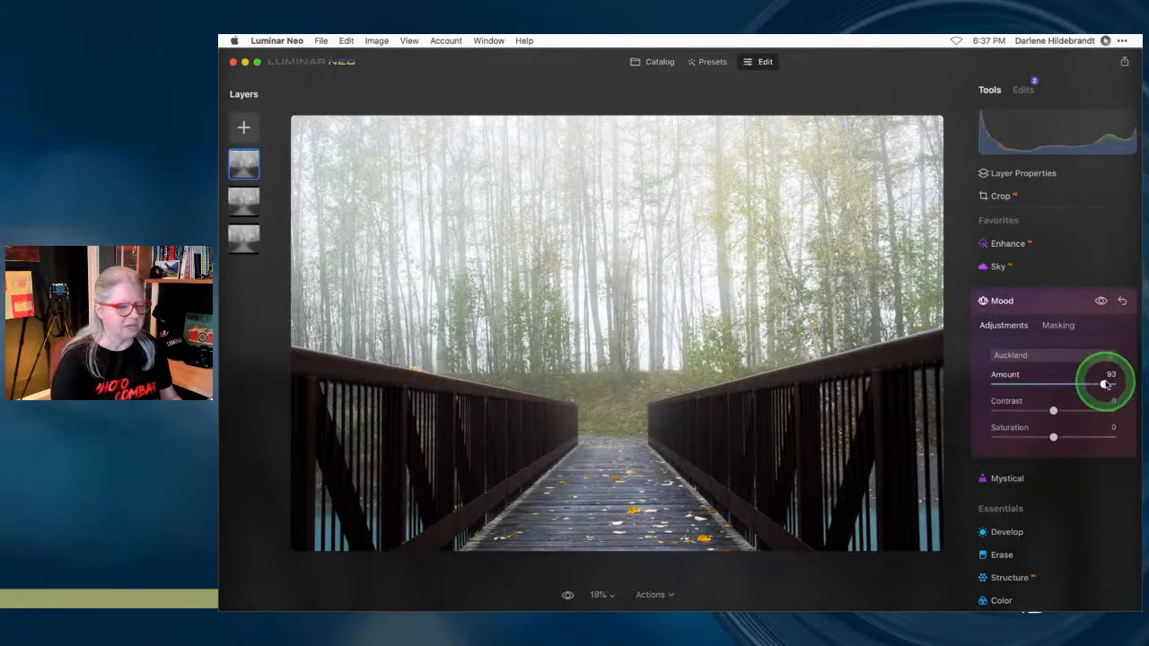
# - Switch to Finder and open Luminar Default LUTs 3pgs.pdf from the Lut contact sheetes folder on the Desktop
pyautogui.press('super+Tab')
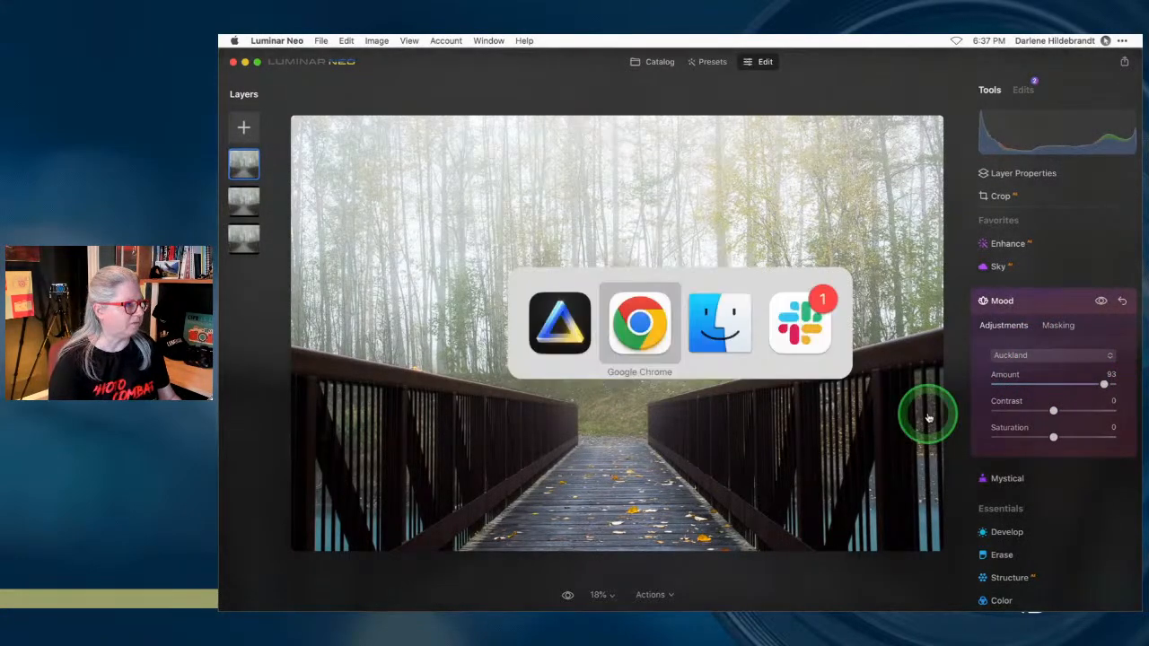
pyautogui.press('super+Tab')
pyautogui.click(529, 235)
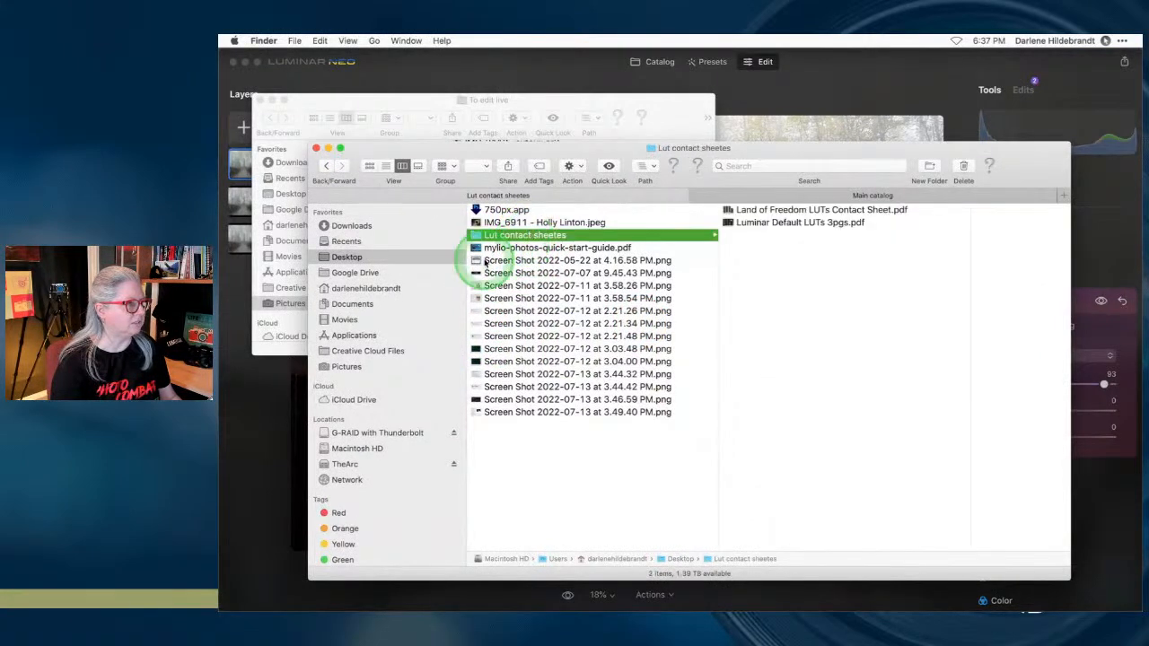
pyautogui.doubleClick(772, 223)
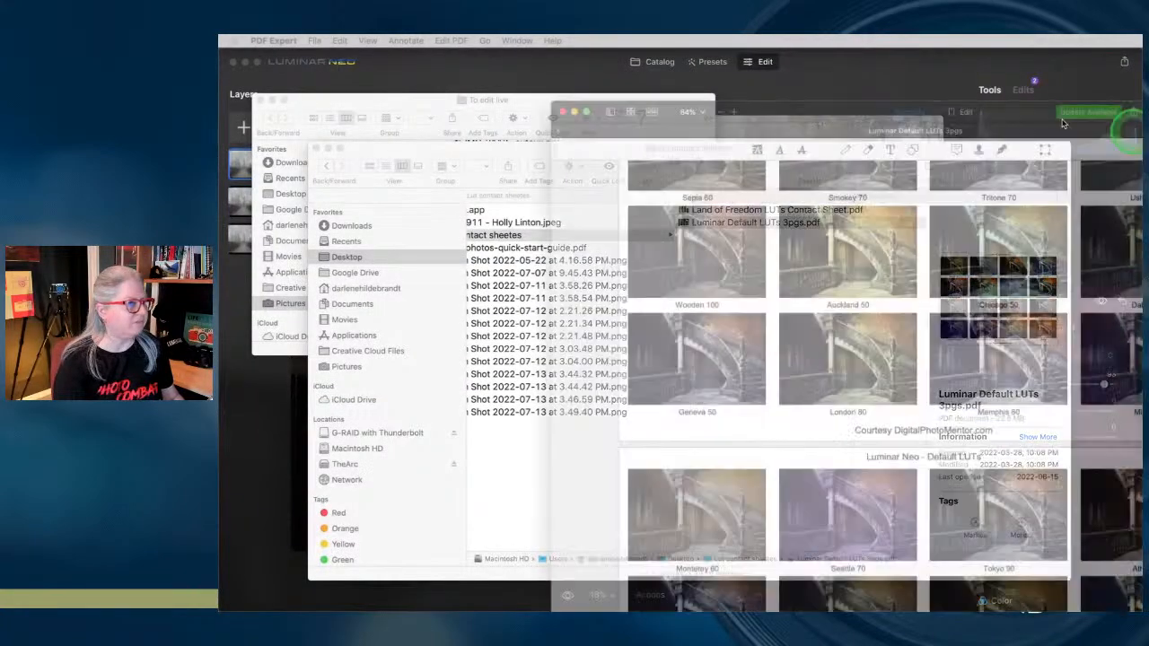
pyautogui.moveTo(1031, 116); pyautogui.dragTo(798, 40)
# - Look through all three pages of the default LUT contact sheet and return to the first page
pyautogui.scroll(-10, 1013, 251)
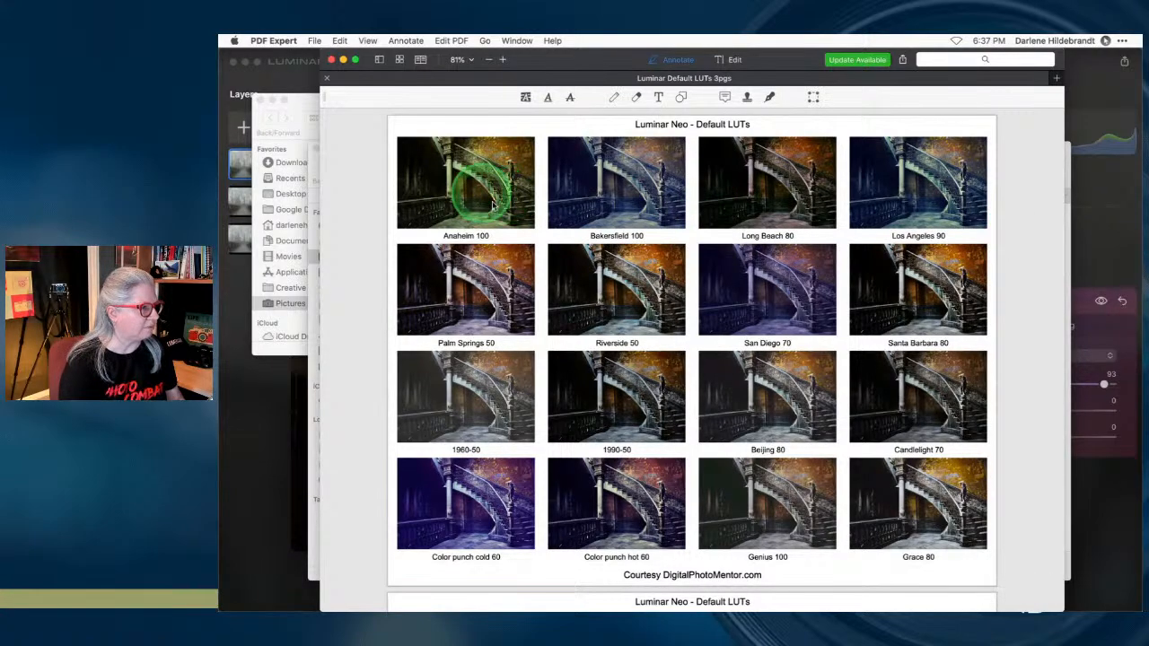
pyautogui.scroll(-10, 431, 228)
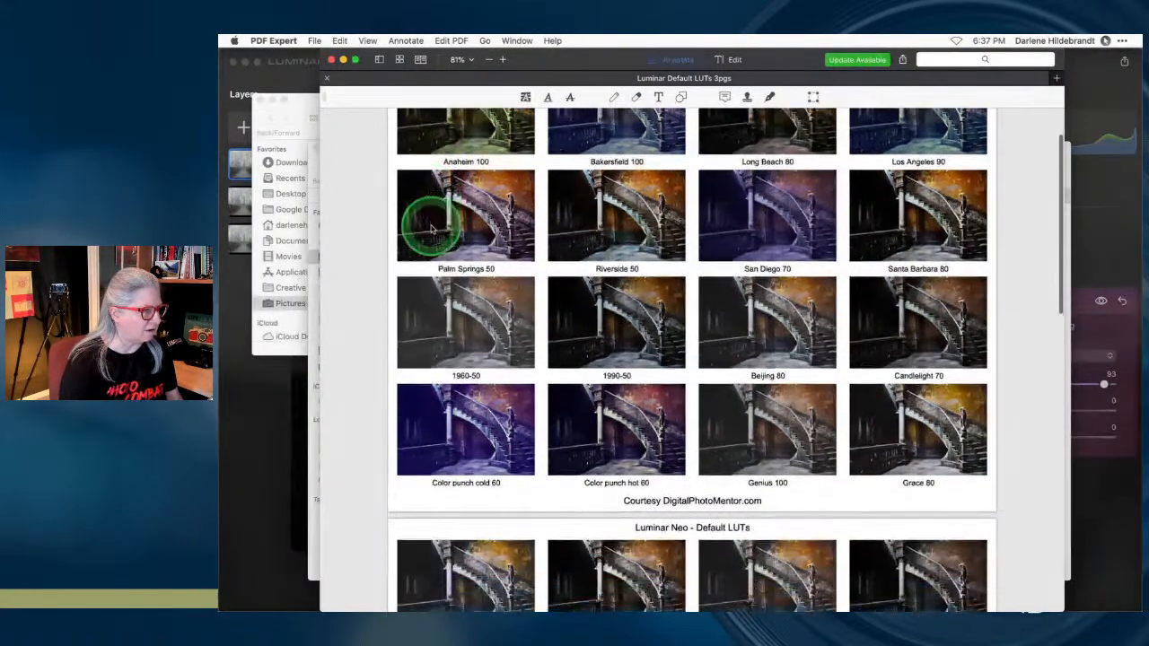
pyautogui.scroll(-4, 431, 229)
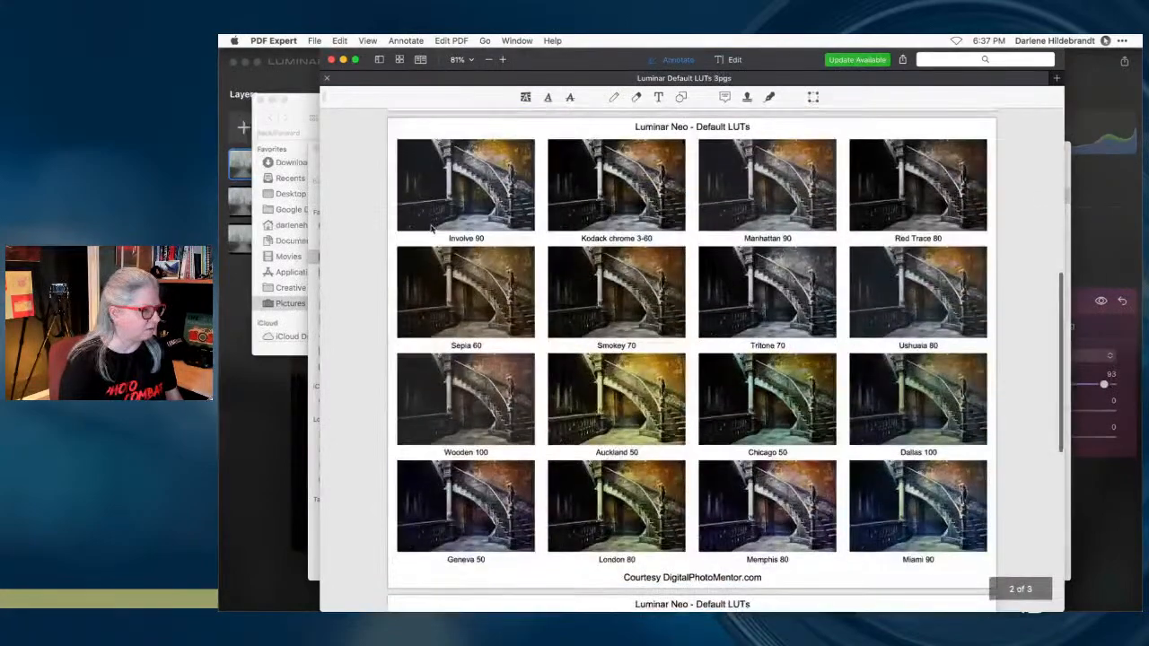
pyautogui.scroll(-7, 467, 355)
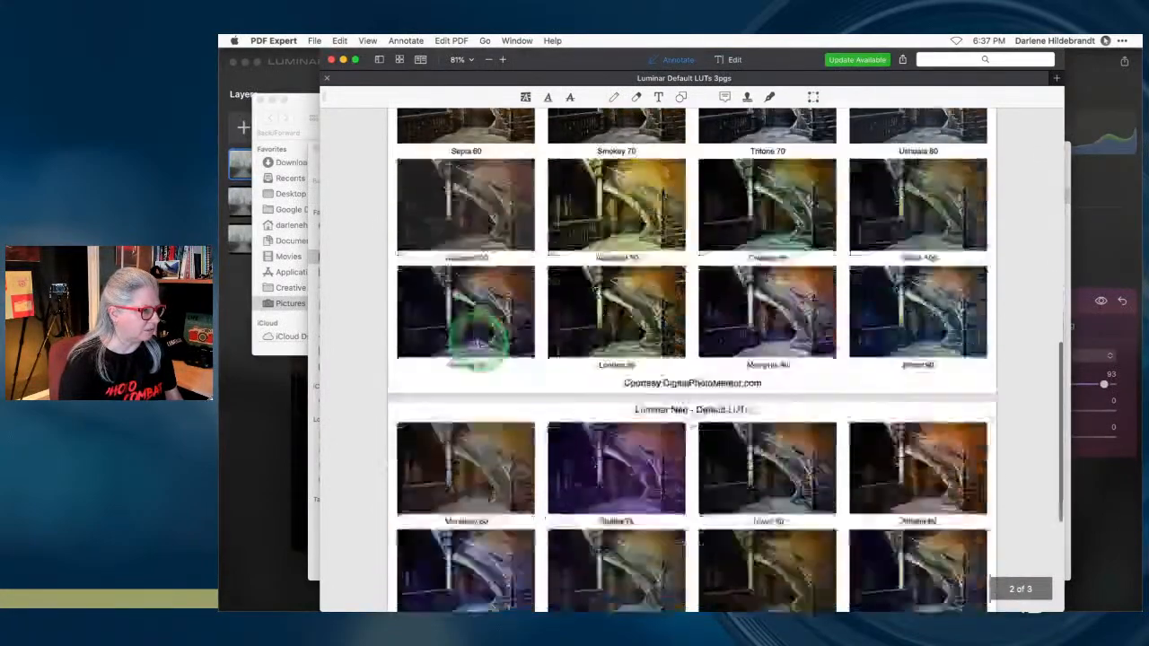
pyautogui.scroll(-5, 478, 345)
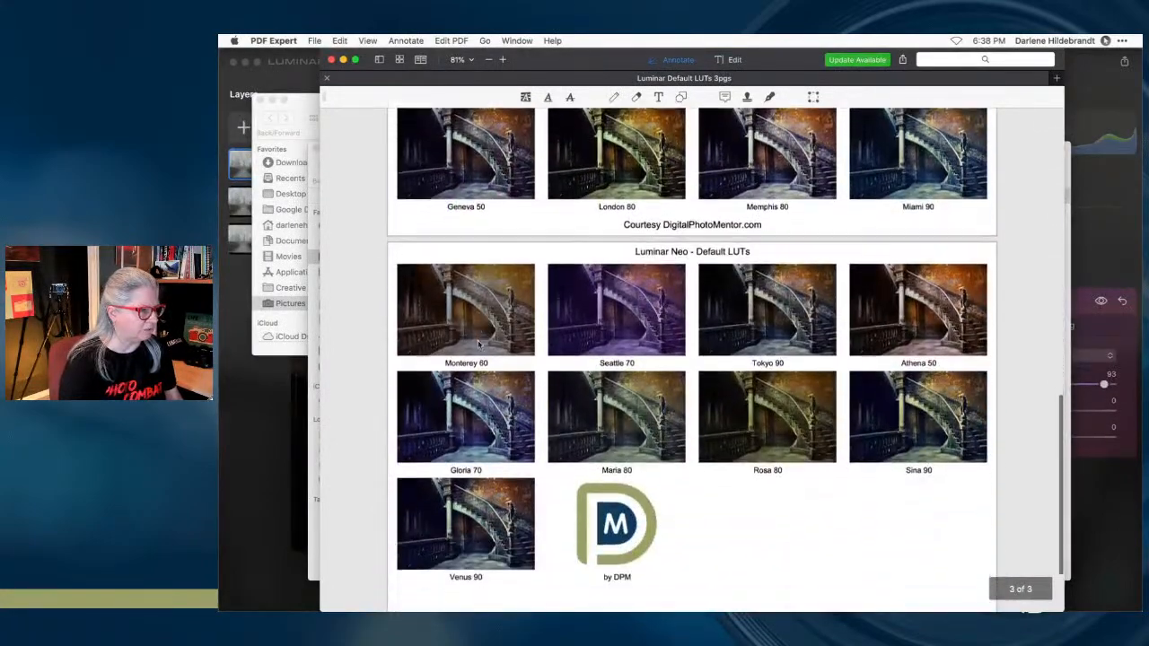
pyautogui.scroll(20, 877, 308)
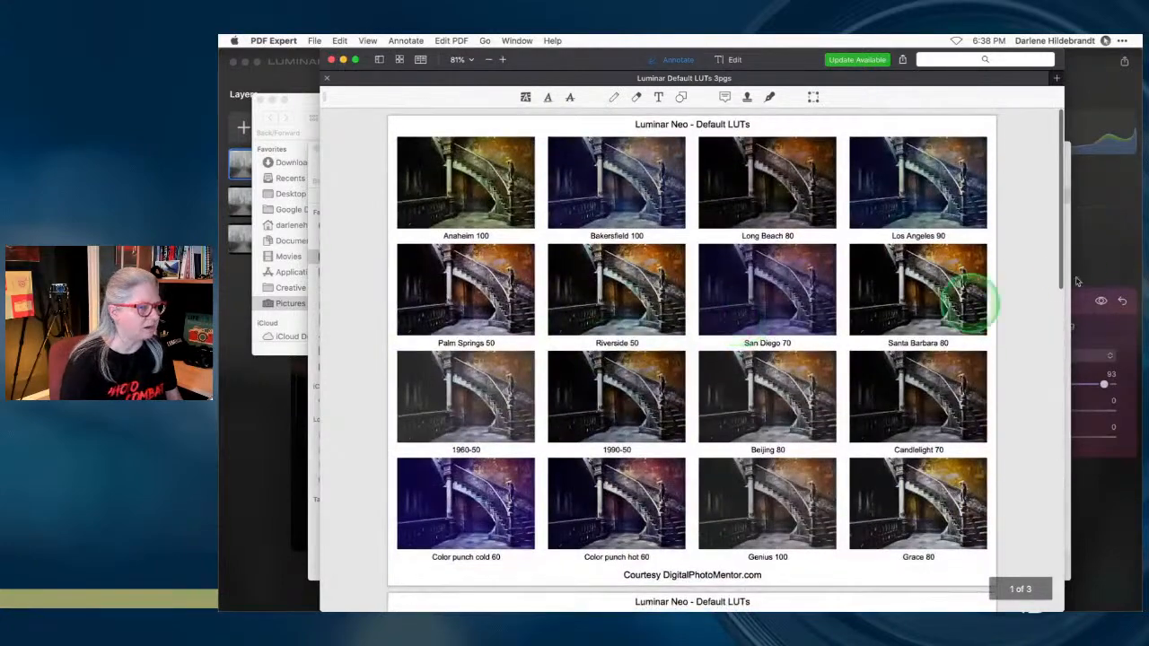
# - Switch back to Luminar Neo and change the Mood LUT to Anaheim
pyautogui.click(1103, 258)
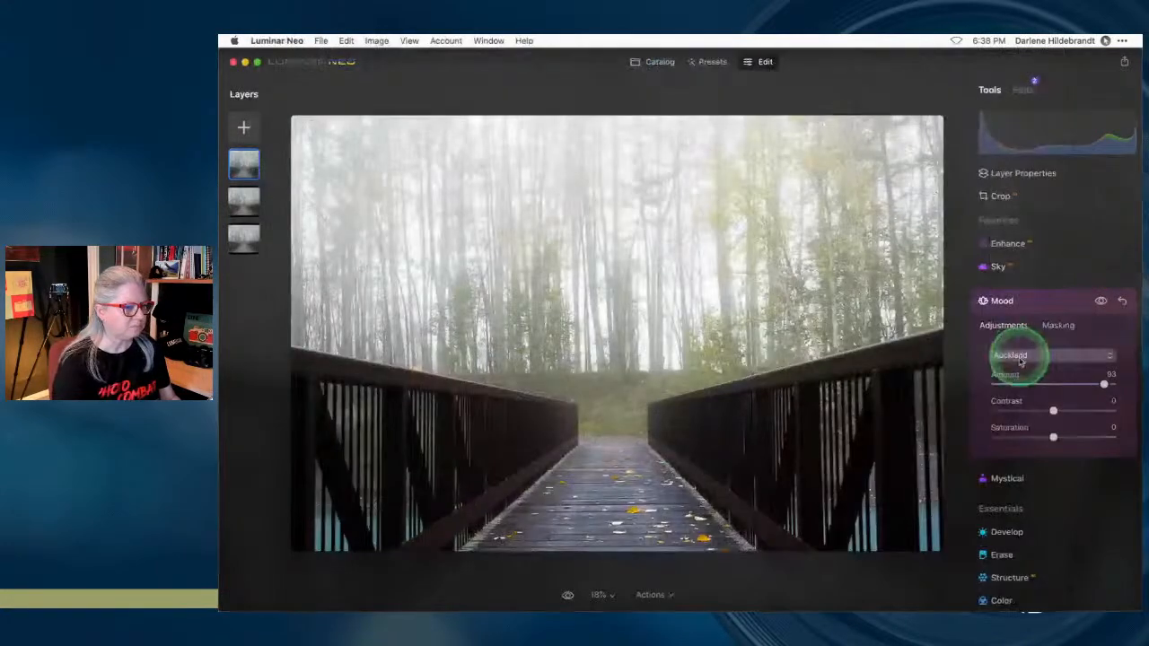
pyautogui.click(1025, 357)
pyautogui.scroll(10, 1032, 350)
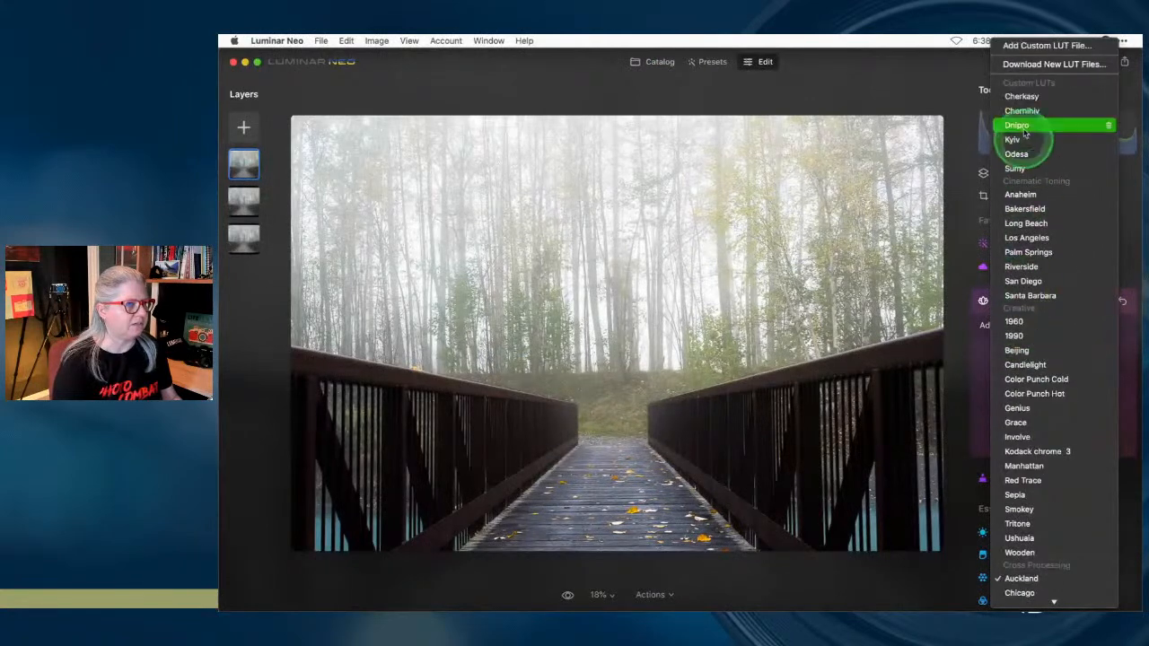
pyautogui.click(1035, 195)
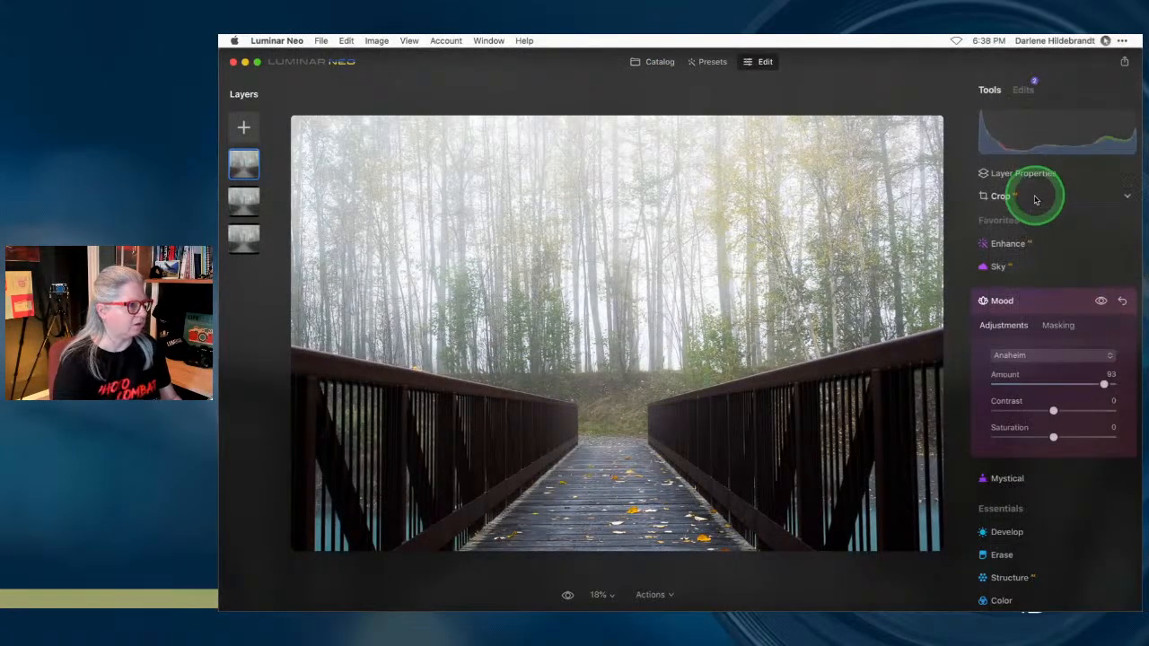
# - Apply the Rosa LUT in the Mood tool with Amount 85 and Saturation 52
pyautogui.moveTo(1103, 384); pyautogui.dragTo(1078, 385)
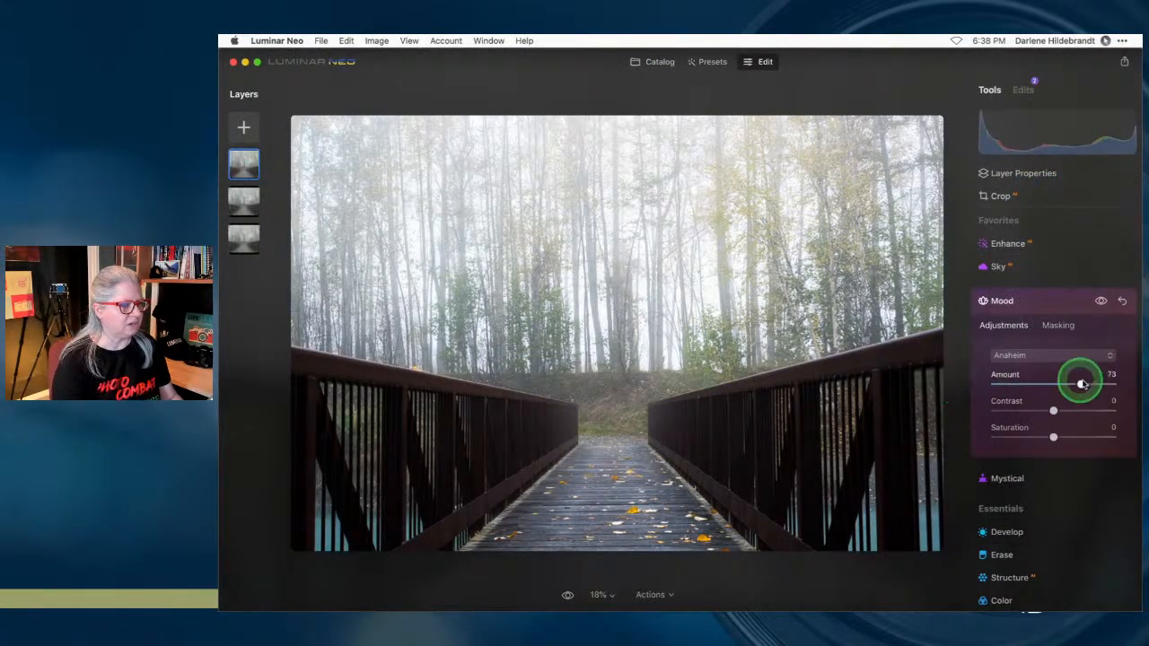
pyautogui.click(1041, 354)
pyautogui.scroll(-5, 1046, 377)
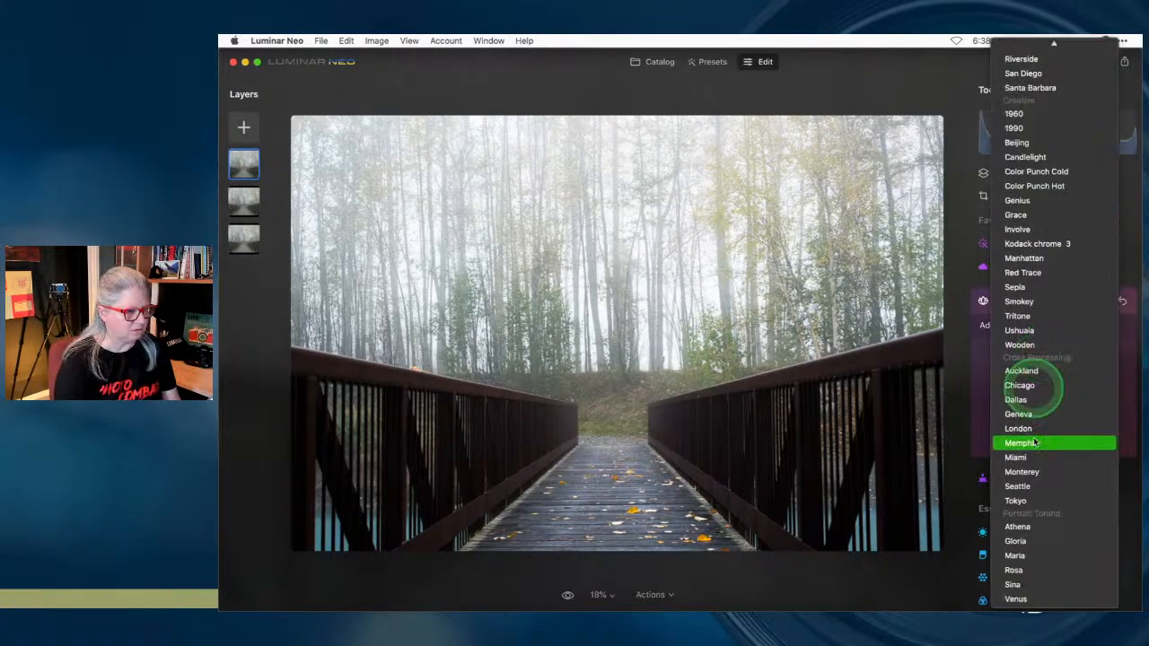
pyautogui.click(1039, 570)
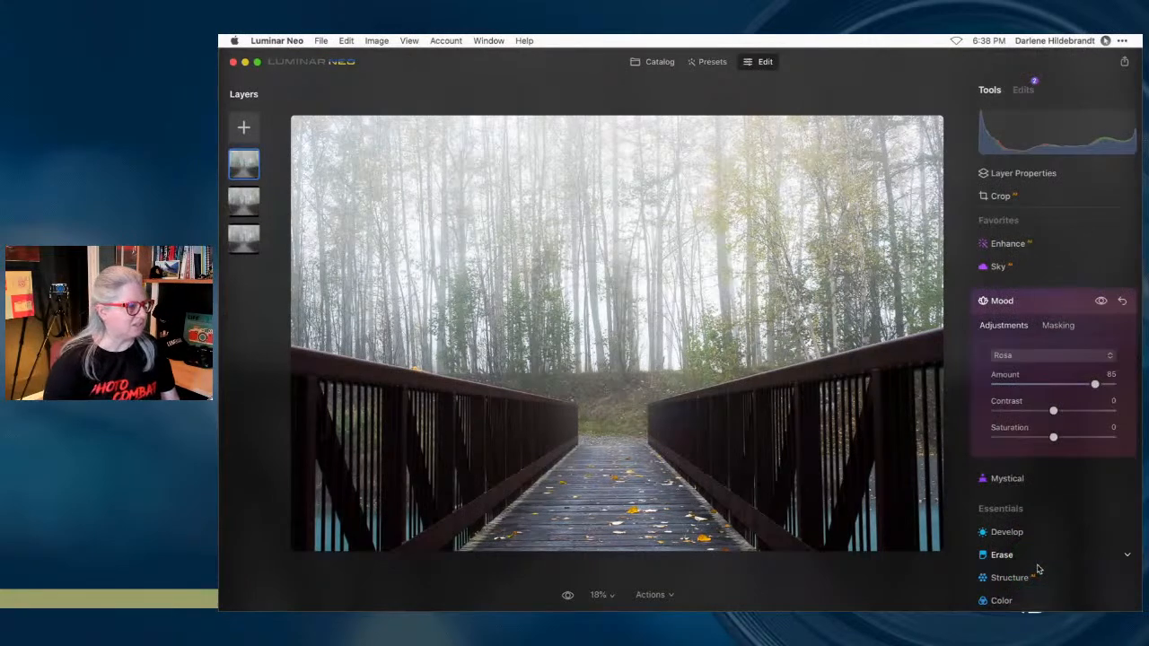
pyautogui.moveTo(1053, 436); pyautogui.dragTo(1100, 435)
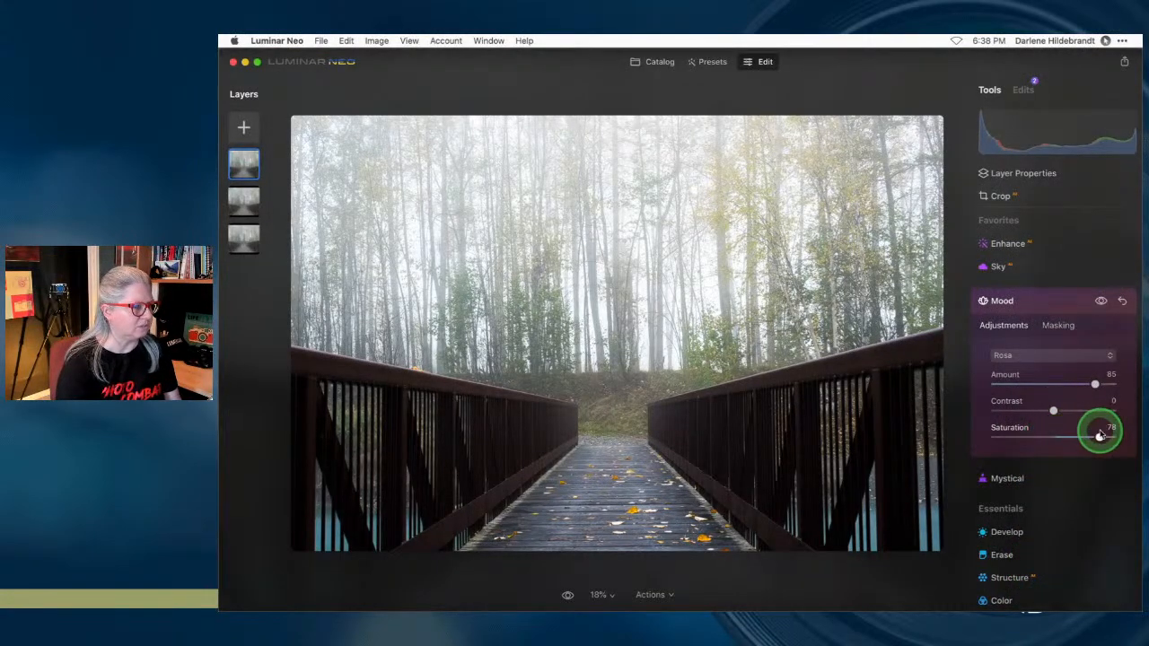
# - Try the Odesa LUT in the Mood tool, then change the LUT to Auckland
pyautogui.click(1035, 356)
pyautogui.scroll(10, 1037, 341)
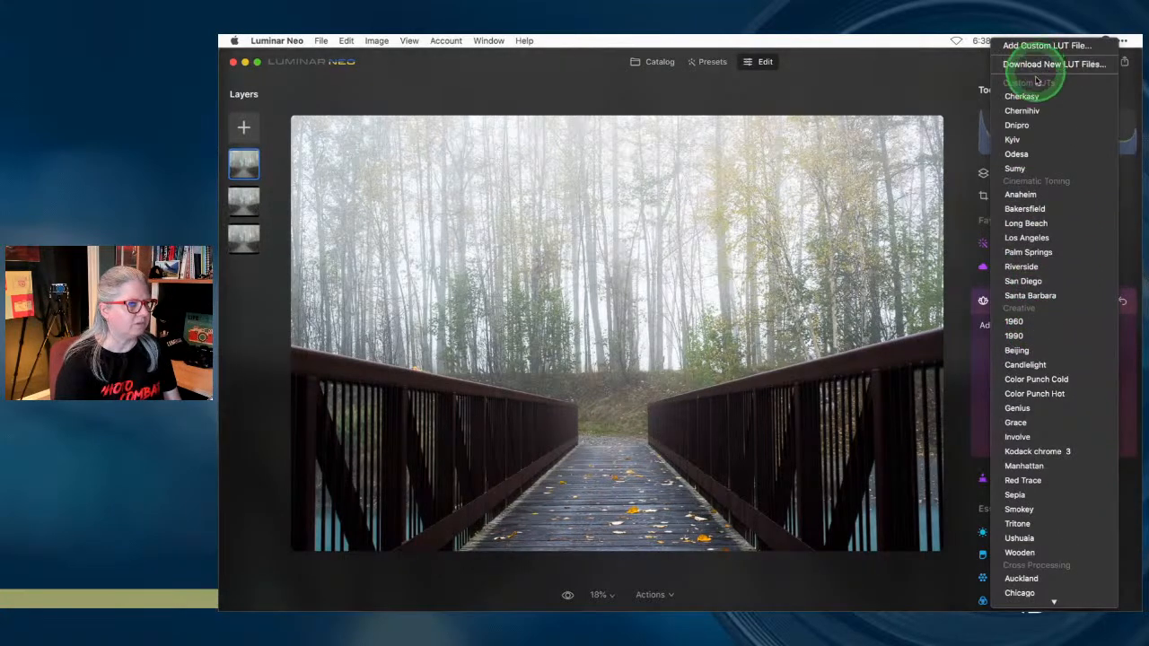
pyautogui.click(1028, 156)
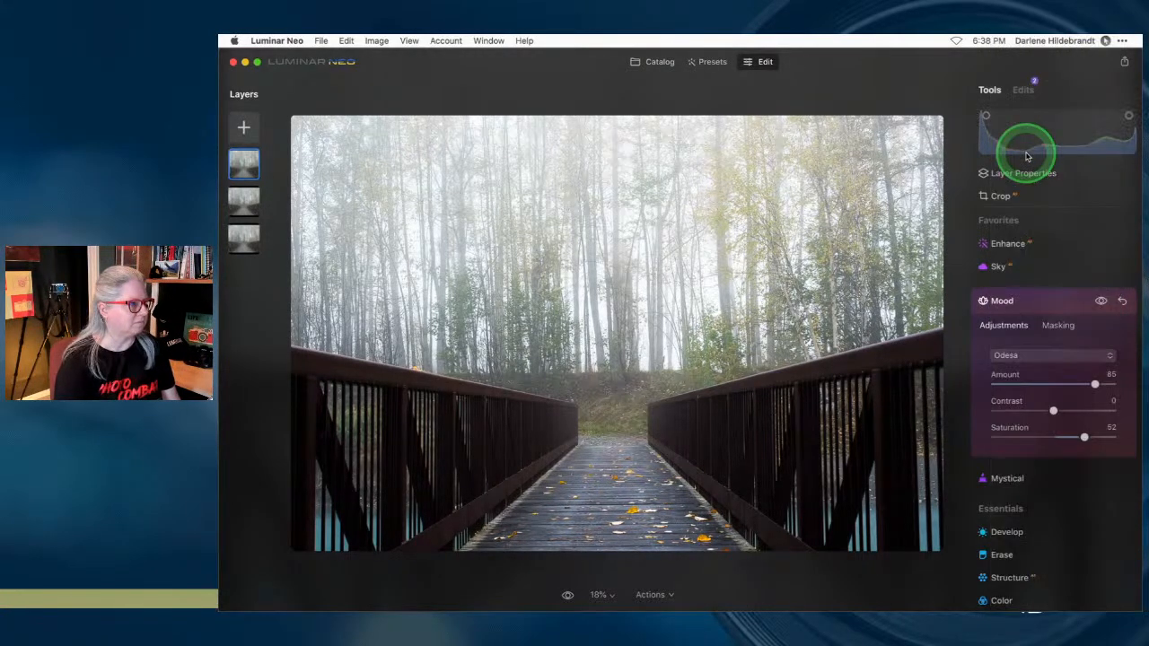
pyautogui.click(1040, 356)
pyautogui.scroll(-5, 1036, 592)
pyautogui.scroll(-5, 1034, 592)
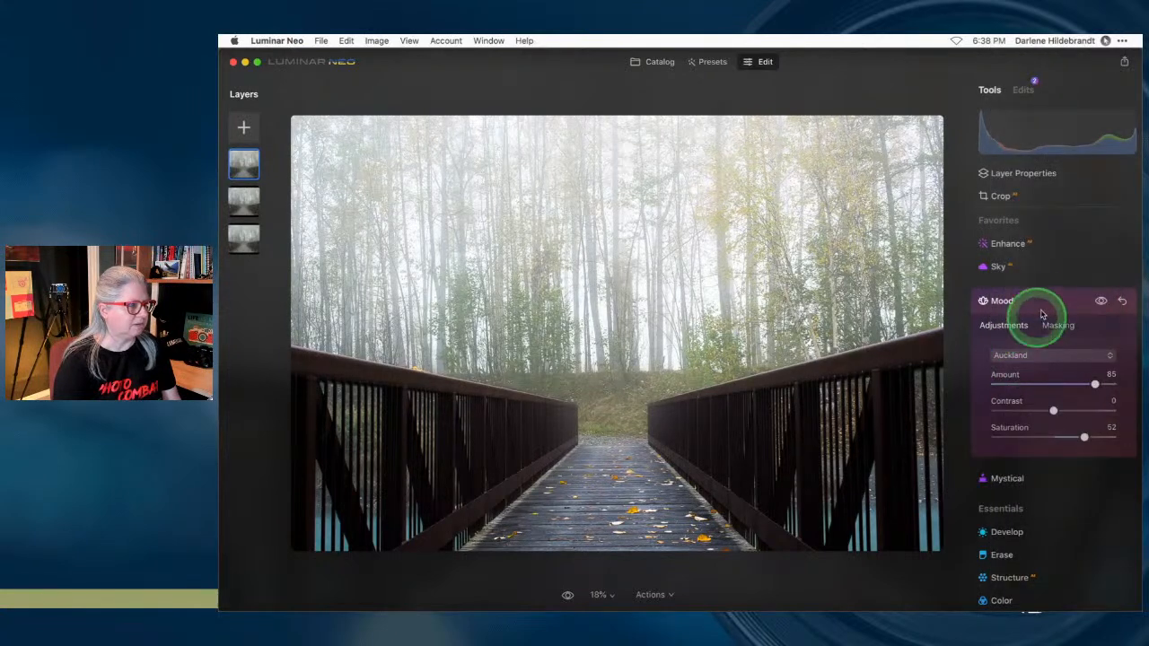
pyautogui.click(1044, 301)
# - Tone the highlights of the top layer with Toning Amount 91, Saturation 66 and Hue 32
pyautogui.scroll(-5, 1047, 301)
pyautogui.scroll(-3, 1044, 302)
pyautogui.click(1002, 392)
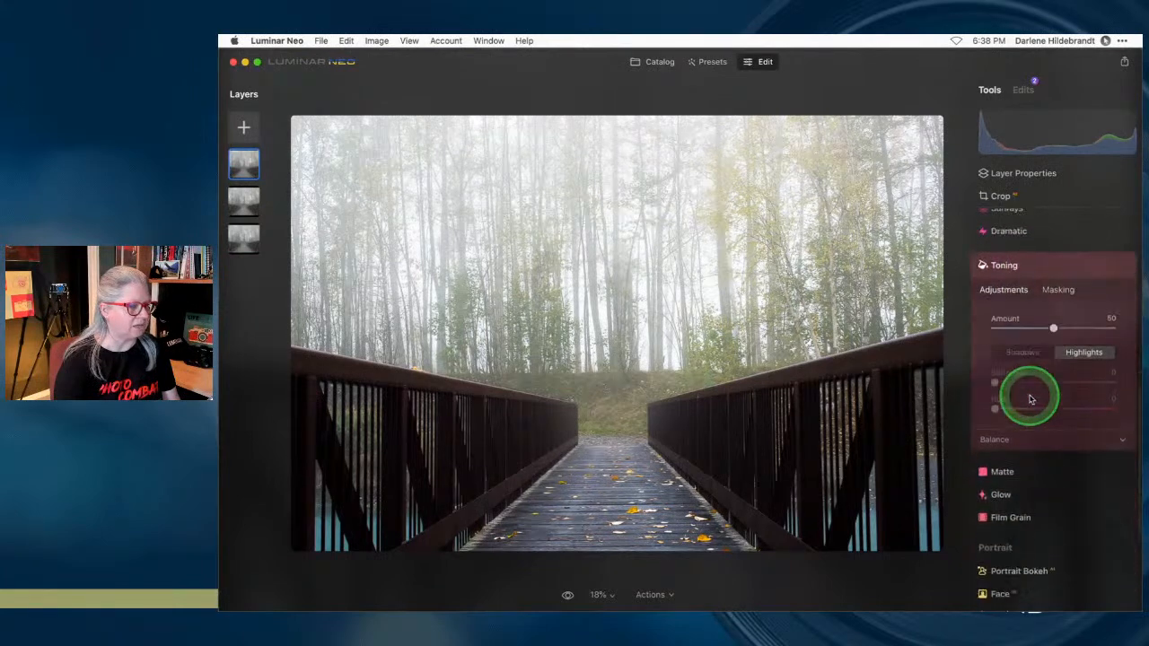
pyautogui.moveTo(1053, 280); pyautogui.dragTo(1094, 283)
pyautogui.moveTo(998, 338); pyautogui.dragTo(1070, 340)
pyautogui.moveTo(995, 366)
pyautogui.mouseDown()
pyautogui.moveTo(1027, 365)
pyautogui.moveTo(1005, 364)
pyautogui.mouseUp()
pyautogui.moveTo(1094, 285); pyautogui.dragTo(1102, 285)
pyautogui.moveTo(1070, 339)
pyautogui.mouseDown()
pyautogui.moveTo(1121, 337)
pyautogui.moveTo(942, 340)
pyautogui.moveTo(1088, 338)
pyautogui.moveTo(1074, 335)
pyautogui.mouseUp()
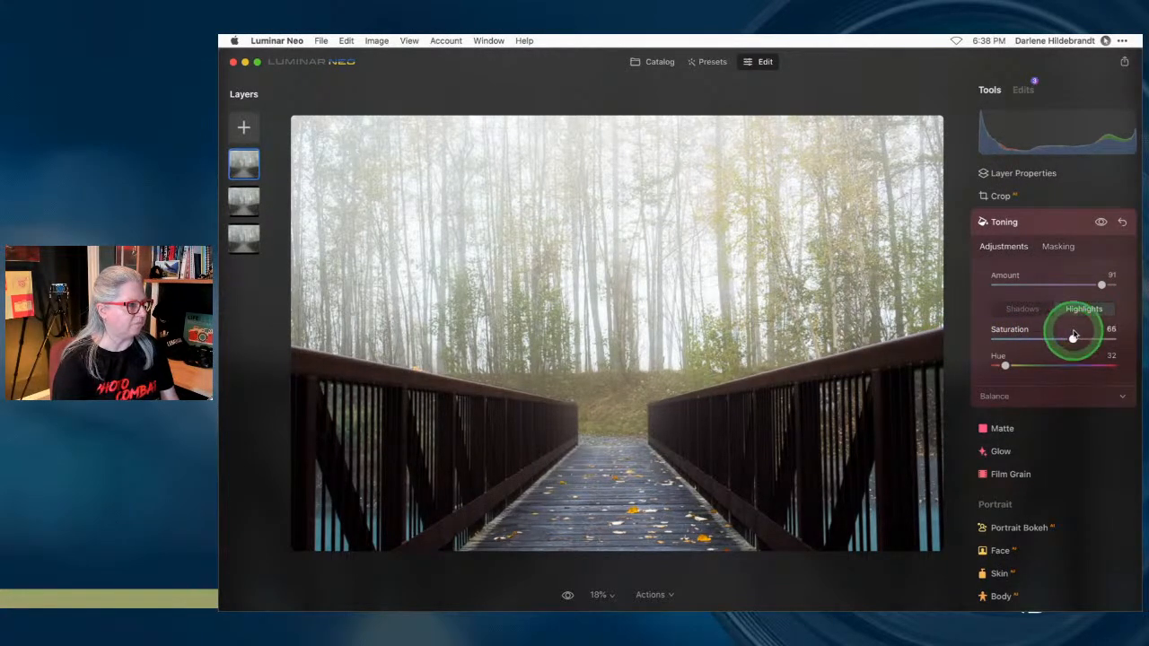
pyautogui.click(1065, 224)
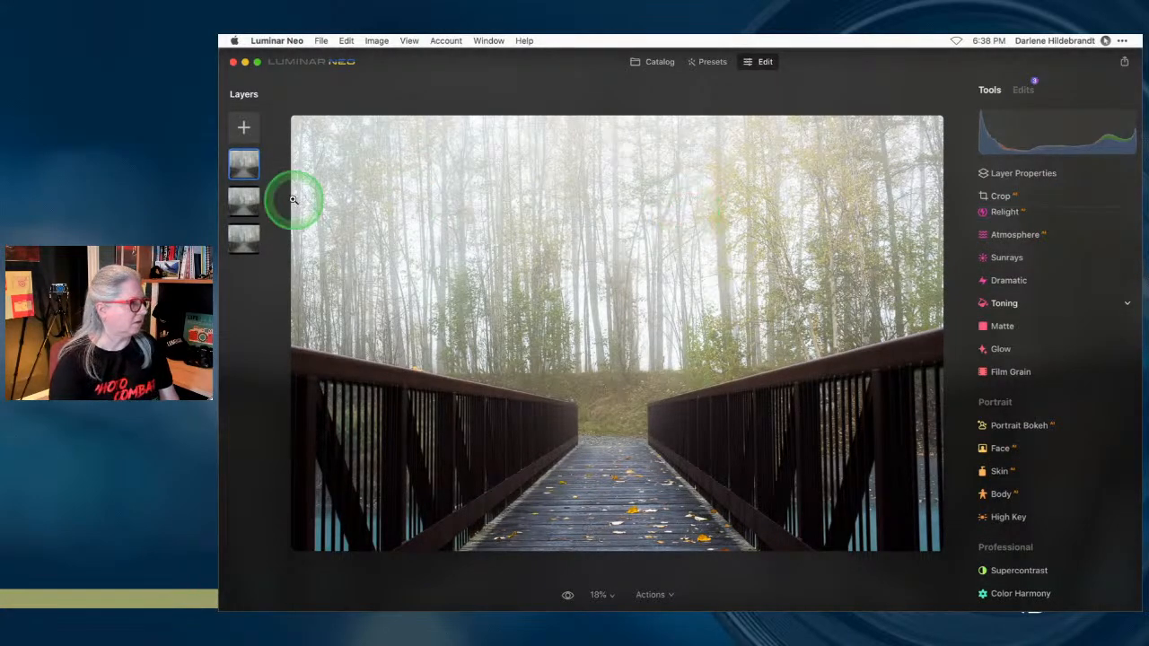
# - Review the middle layer's properties, then the top layer's masking options and mask actions
pyautogui.click(242, 201)
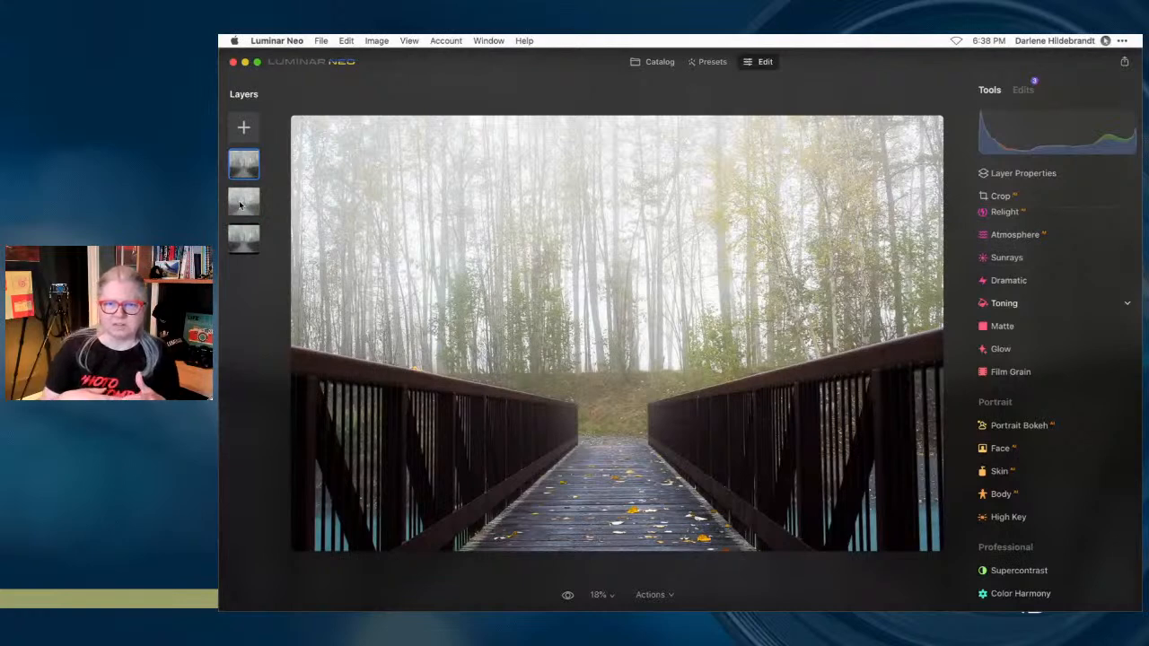
pyautogui.click(241, 203)
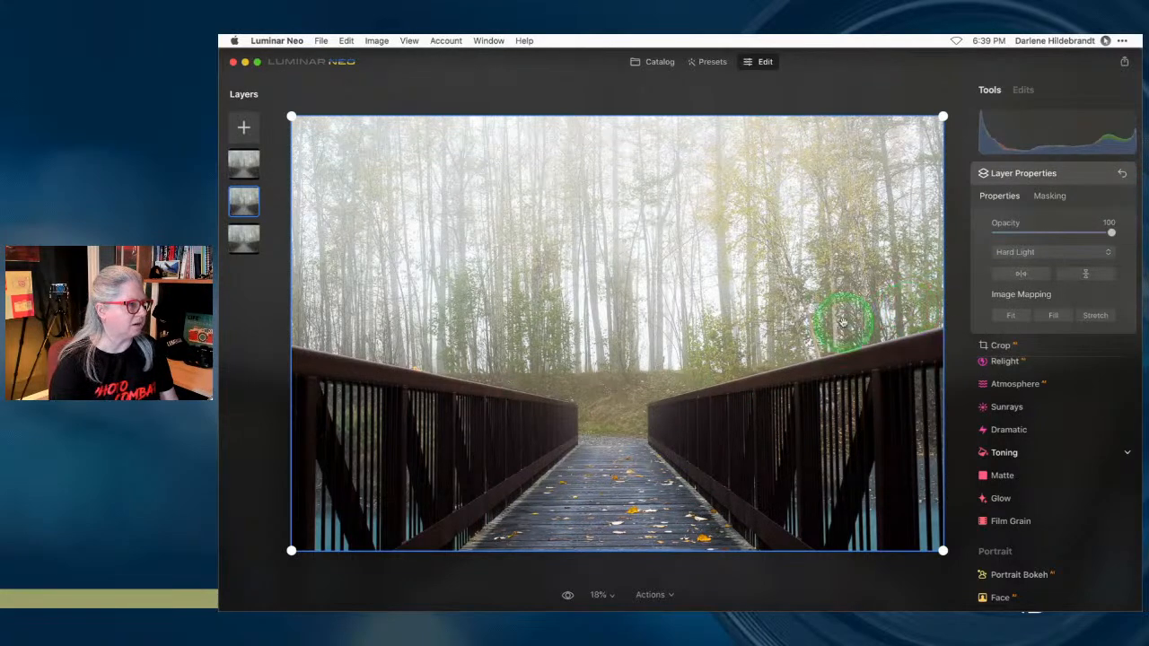
pyautogui.click(242, 163)
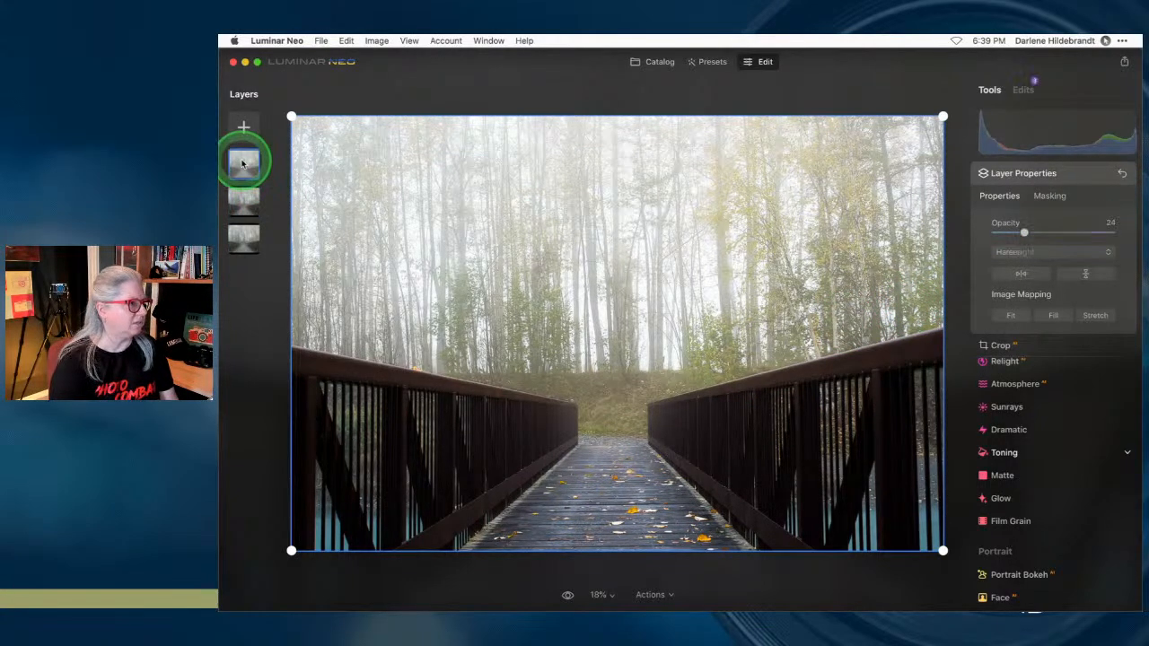
pyautogui.rightClick(242, 164)
pyautogui.click(1000, 194)
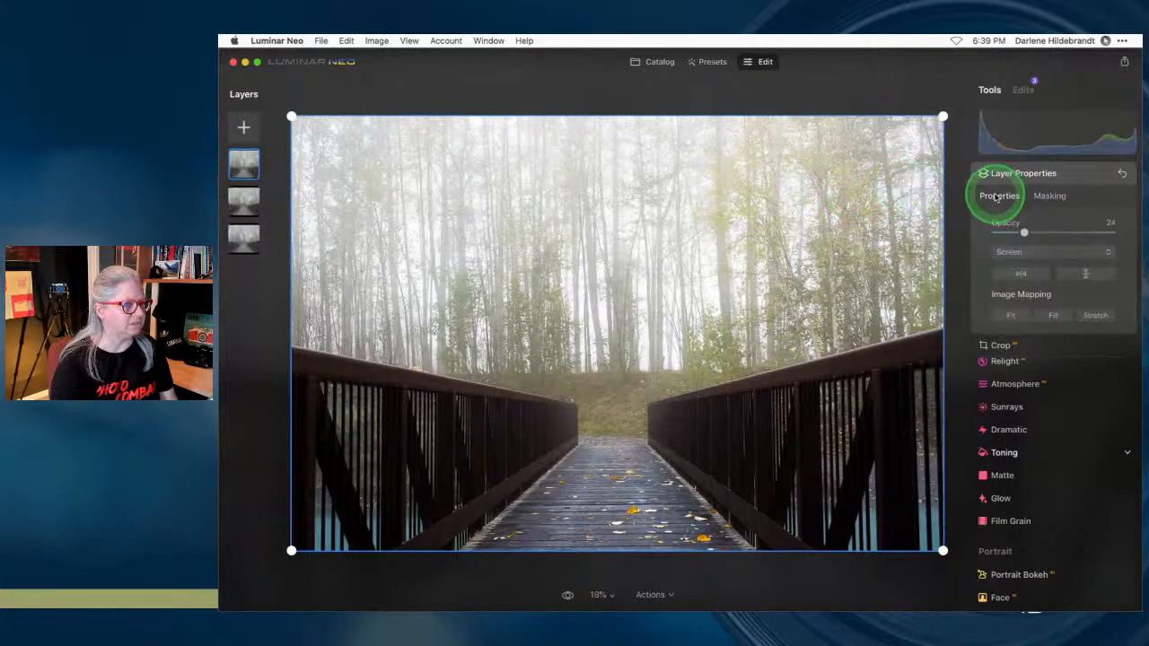
pyautogui.click(1047, 195)
pyautogui.click(1004, 324)
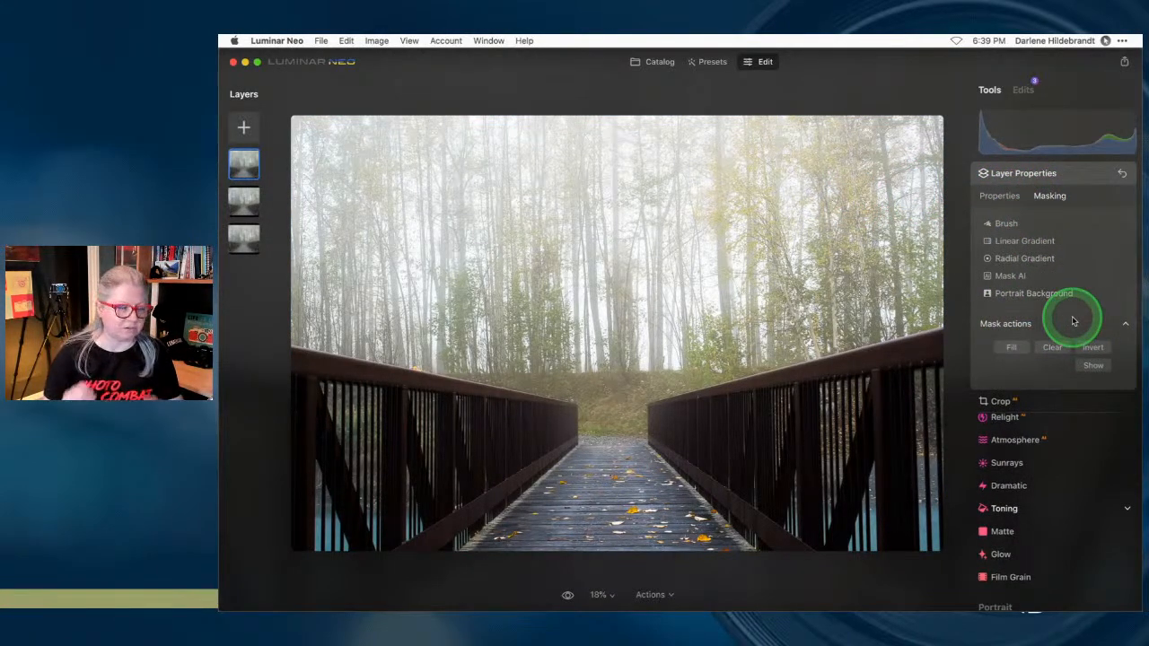
# - Paint a brush mask of size 220 over the bridge railings and walkway on the middle Hard Light layer, then reduce the brush to 124
pyautogui.click(242, 199)
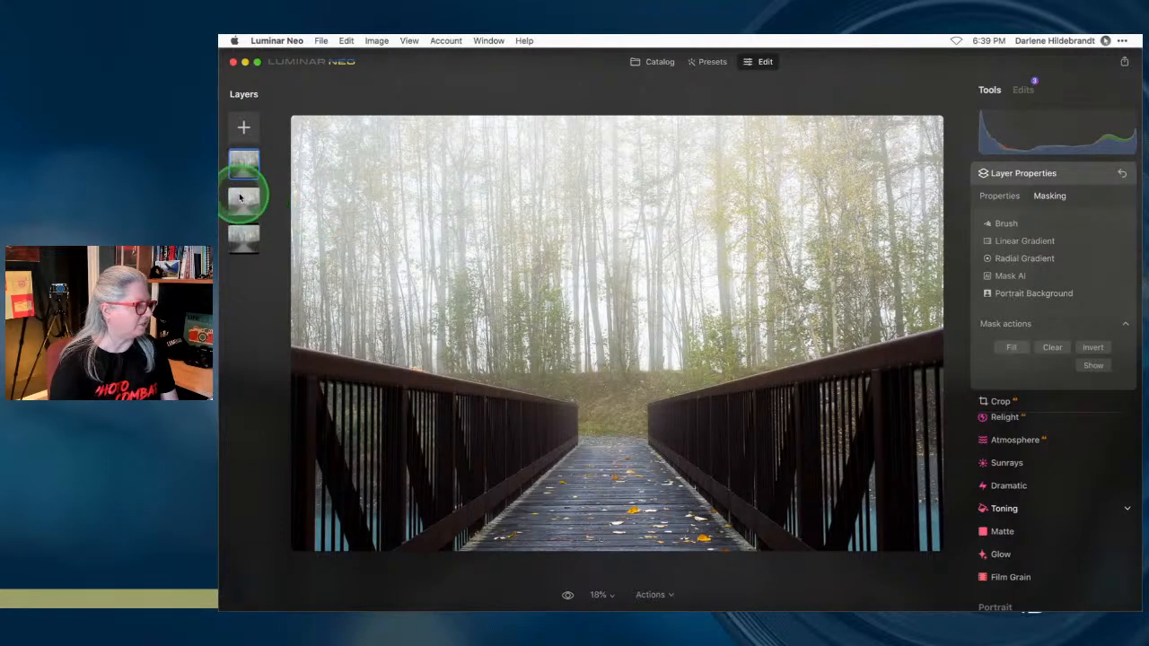
pyautogui.click(241, 200)
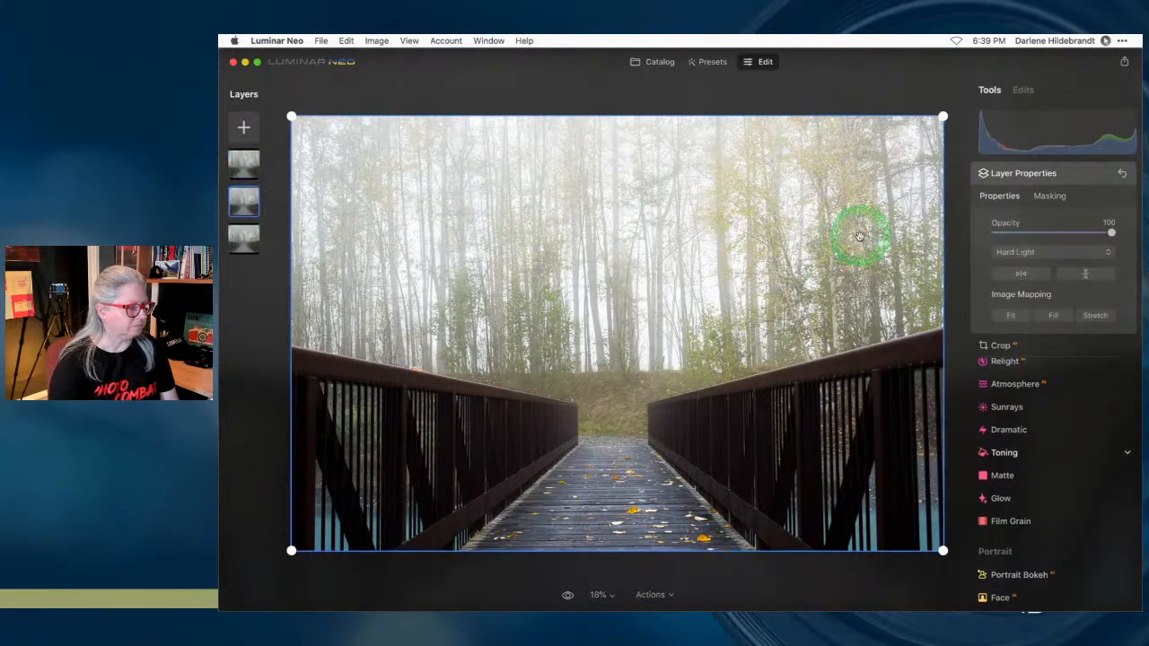
pyautogui.click(1041, 202)
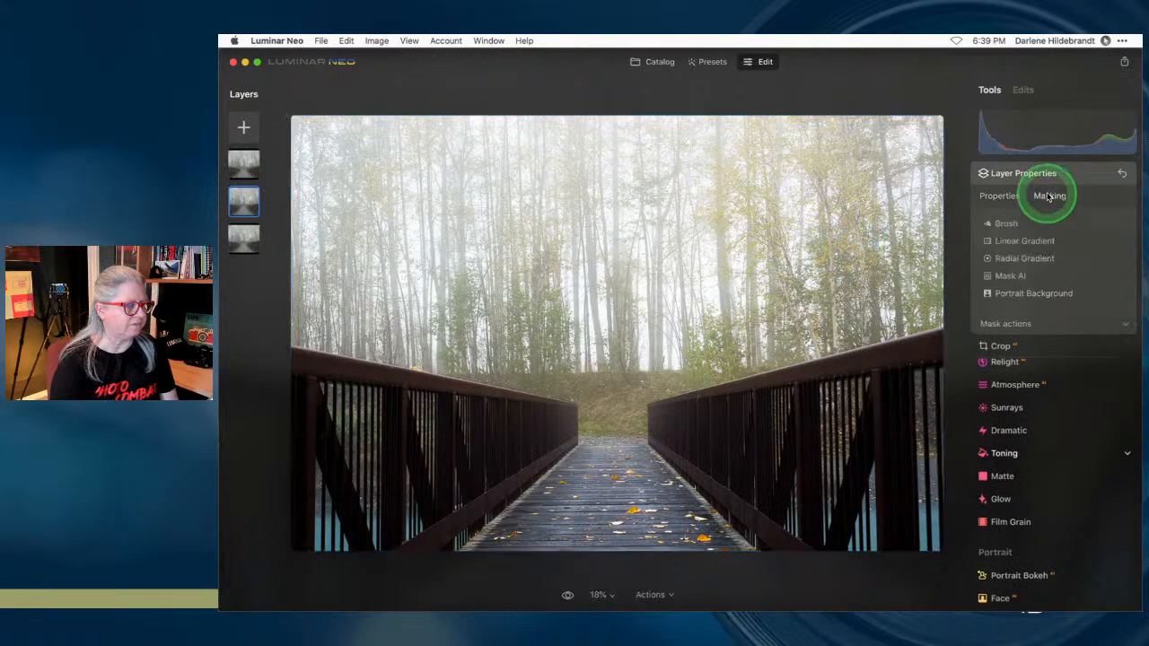
pyautogui.click(1000, 224)
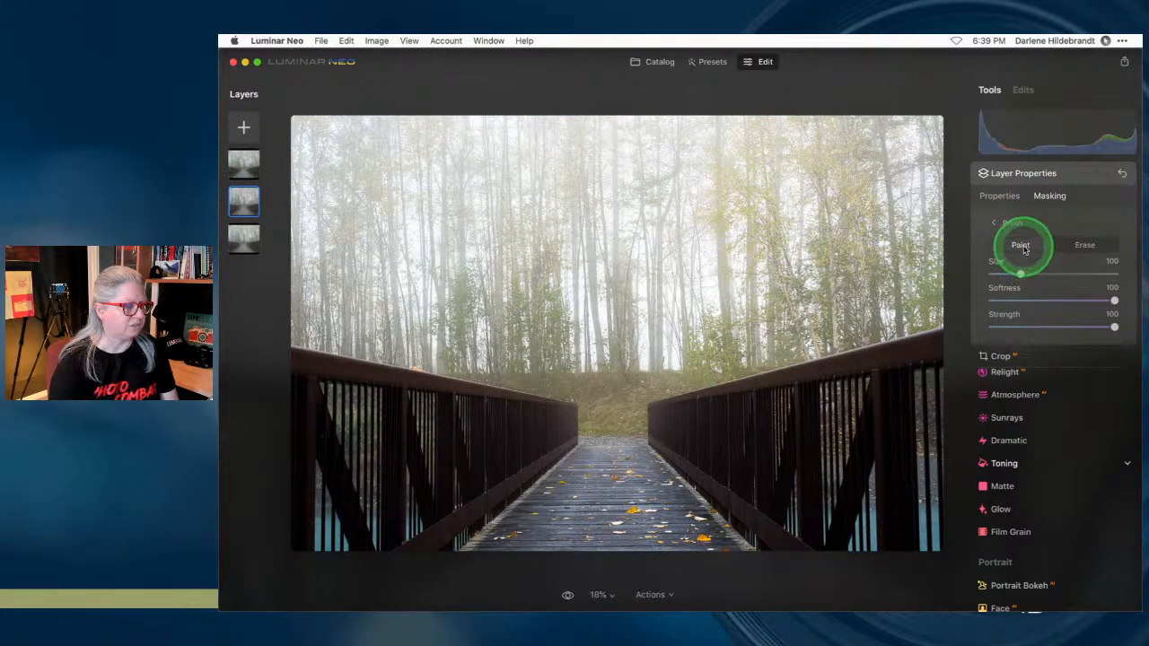
pyautogui.press(']')
pyautogui.press(']')
pyautogui.press(']')
pyautogui.press(']')
pyautogui.press(']')
pyautogui.press(']')
pyautogui.moveTo(659, 499)
pyautogui.mouseDown()
pyautogui.moveTo(885, 517)
pyautogui.moveTo(606, 510)
pyautogui.moveTo(651, 515)
pyautogui.moveTo(884, 478)
pyautogui.moveTo(636, 506)
pyautogui.moveTo(703, 456)
pyautogui.moveTo(916, 440)
pyautogui.mouseUp()
pyautogui.moveTo(456, 504)
pyautogui.mouseDown()
pyautogui.moveTo(508, 457)
pyautogui.moveTo(380, 461)
pyautogui.moveTo(354, 500)
pyautogui.moveTo(417, 511)
pyautogui.moveTo(359, 488)
pyautogui.moveTo(282, 410)
pyautogui.mouseUp()
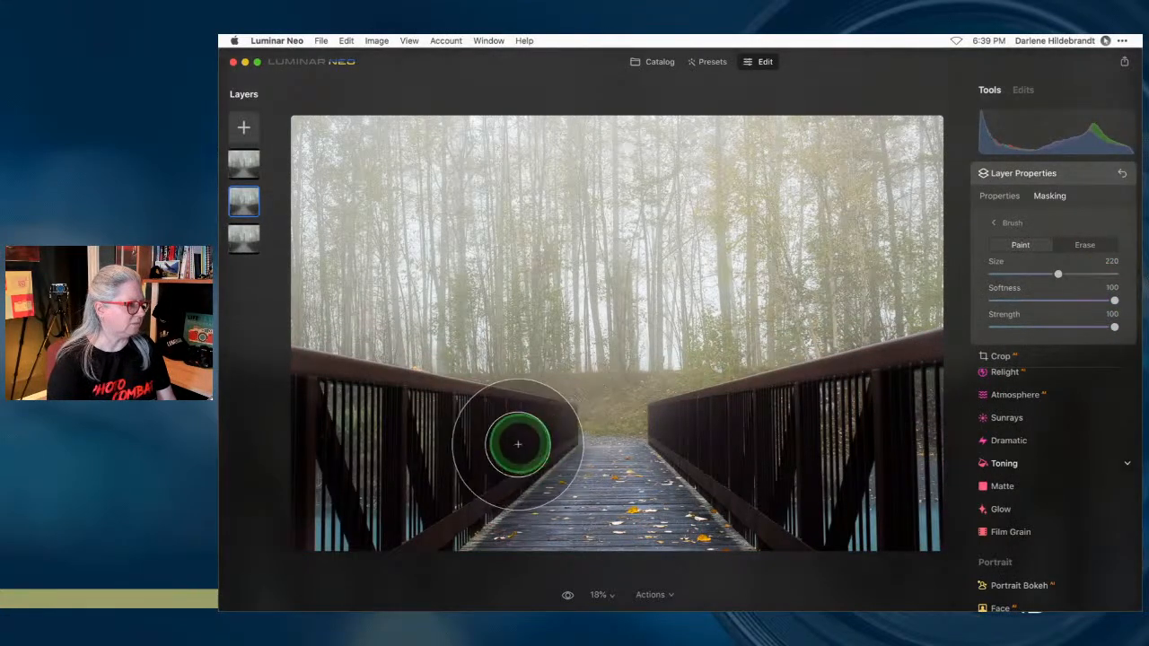
pyautogui.moveTo(534, 446)
pyautogui.mouseDown()
pyautogui.moveTo(523, 448)
pyautogui.moveTo(688, 445)
pyautogui.moveTo(754, 479)
pyautogui.mouseUp()
pyautogui.press('[')
pyautogui.press('[')
pyautogui.press('[')
pyautogui.press('[')
pyautogui.press('[')
pyautogui.press('[')
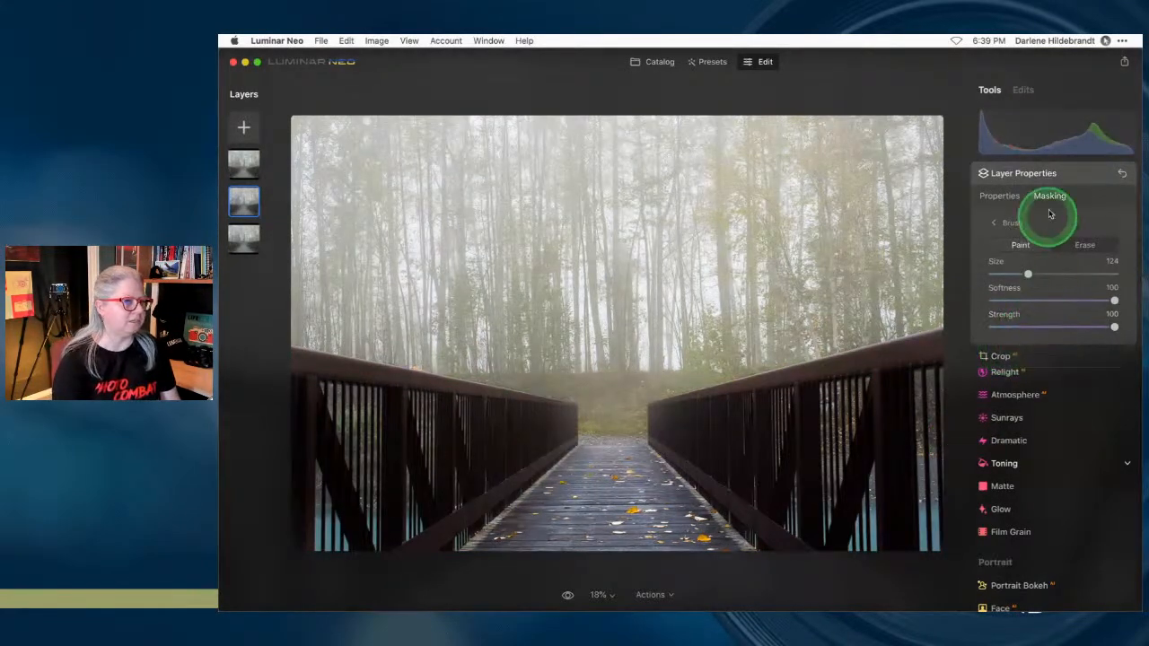
pyautogui.click(1073, 174)
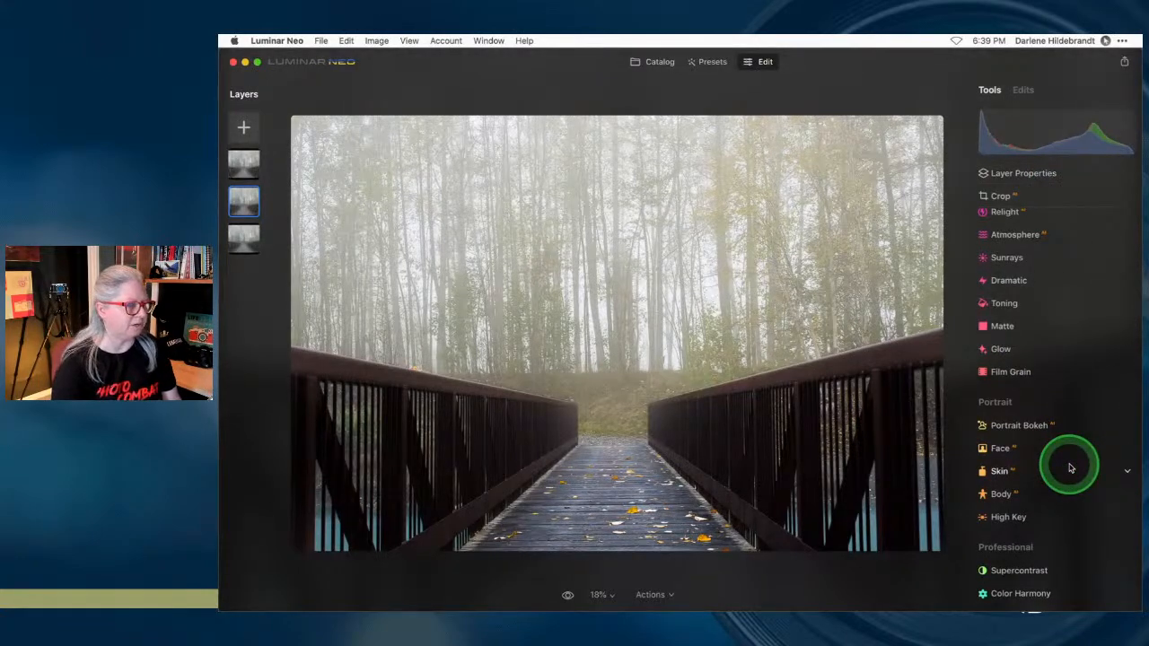
pyautogui.hotkey('ctrl', 'Up')
pyautogui.click(577, 305)
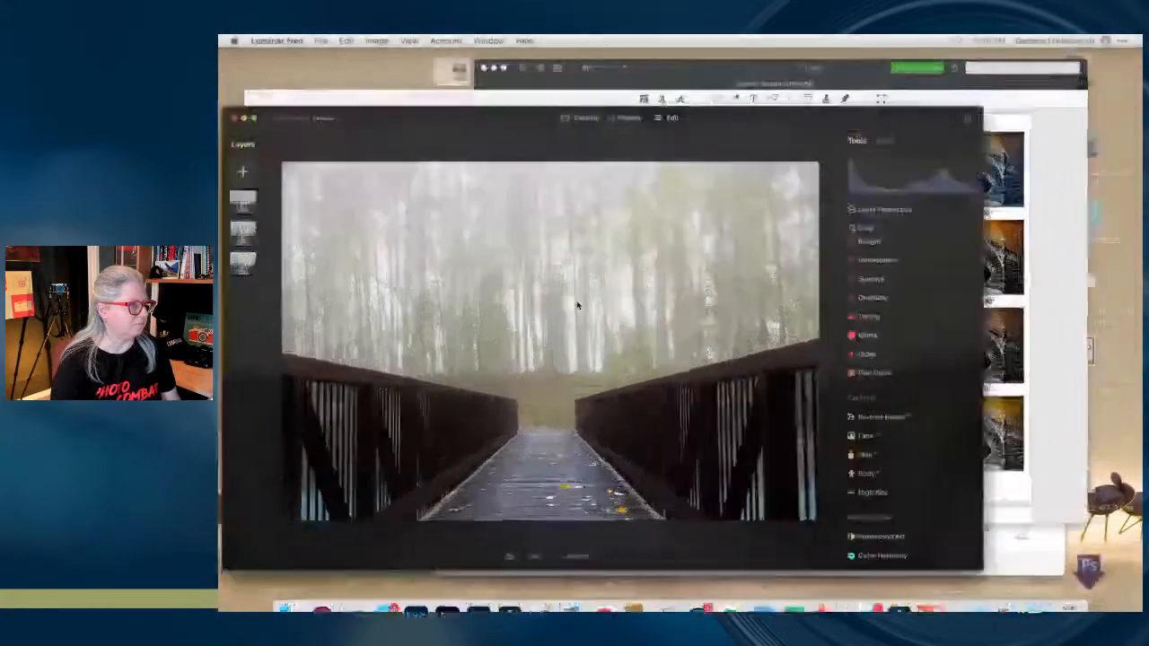
# - Add Structure to the middle layer with Amount 38 and Boost 22
pyautogui.scroll(4, 1030, 385)
pyautogui.scroll(5, 1021, 407)
pyautogui.click(1011, 339)
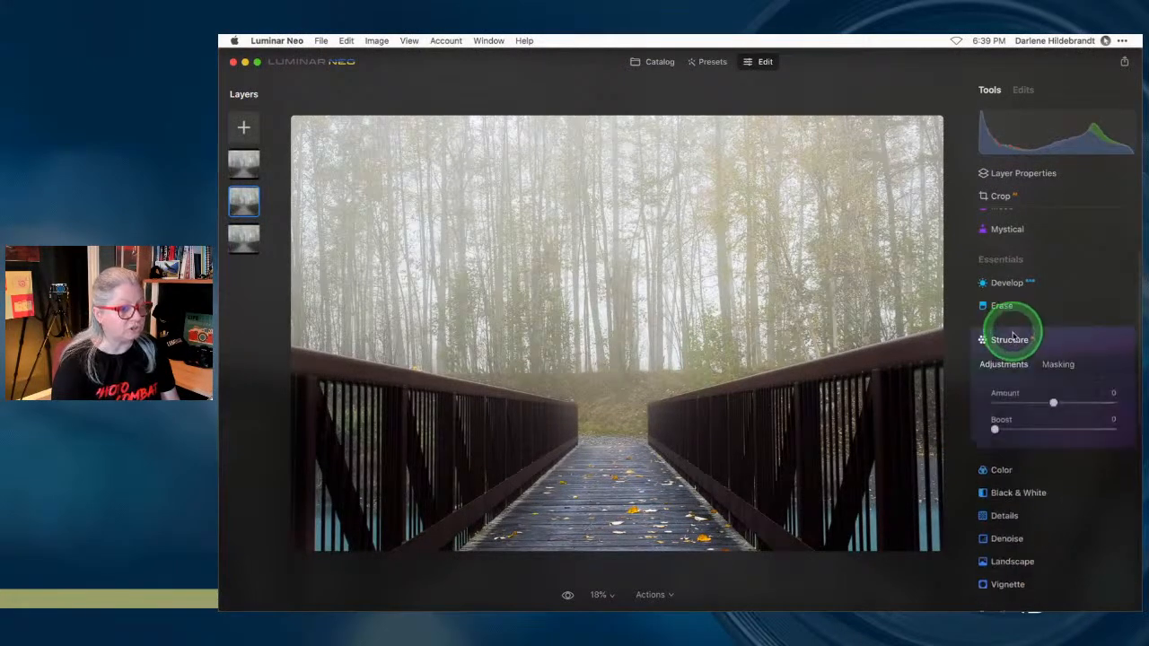
pyautogui.moveTo(1051, 403); pyautogui.dragTo(1077, 402)
pyautogui.moveTo(1015, 429); pyautogui.dragTo(1021, 430)
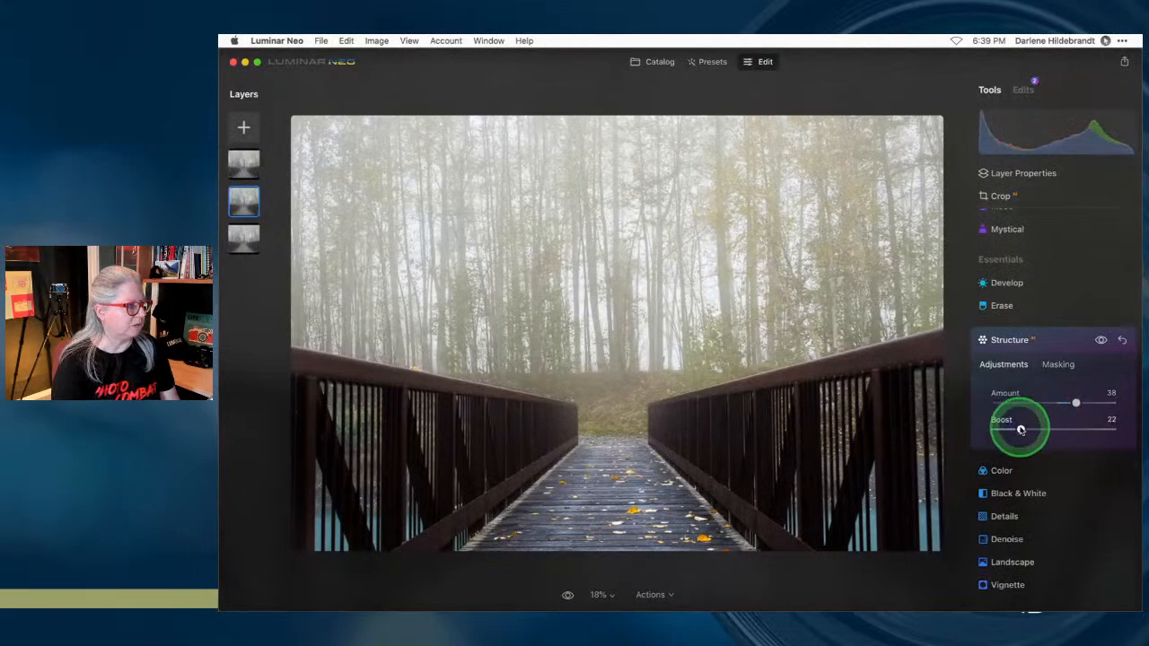
pyautogui.click(1046, 348)
# - Enhance the middle layer's details with Small Details 16, Medium Details 30 and Sharpen 20
pyautogui.click(1037, 402)
pyautogui.moveTo(1052, 415); pyautogui.dragTo(1063, 391)
pyautogui.moveTo(977, 498); pyautogui.dragTo(1033, 487)
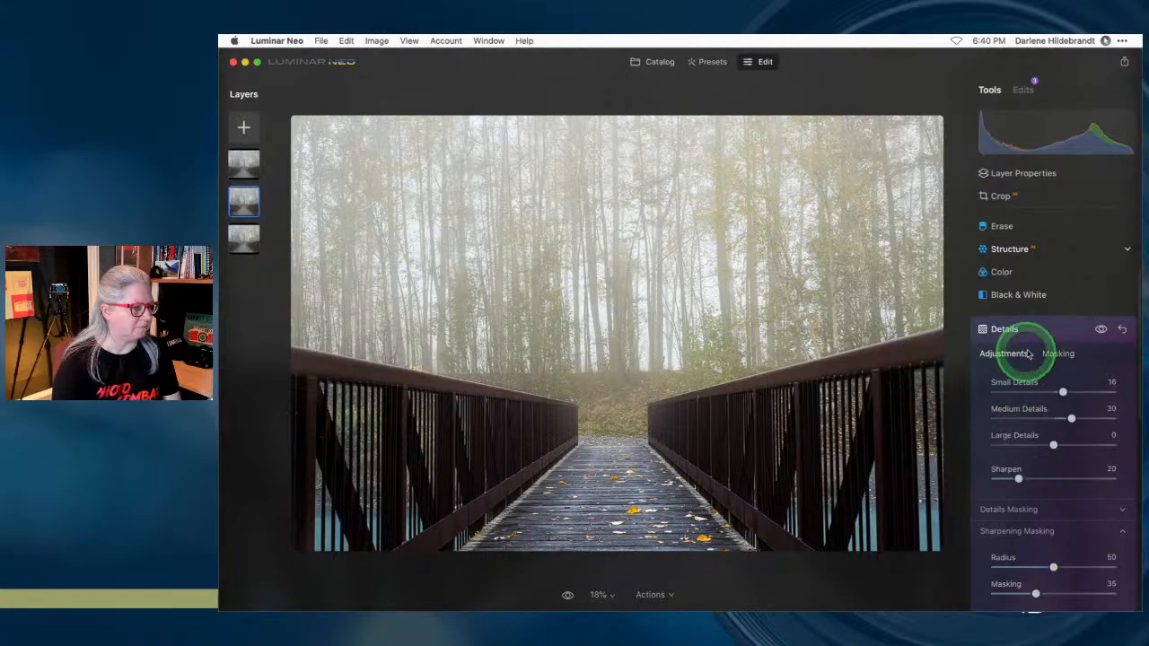
pyautogui.click(1015, 328)
# - Apply the Mystical effect to the top layer by raising its Amount and increasing a Colorize setting
pyautogui.click(243, 164)
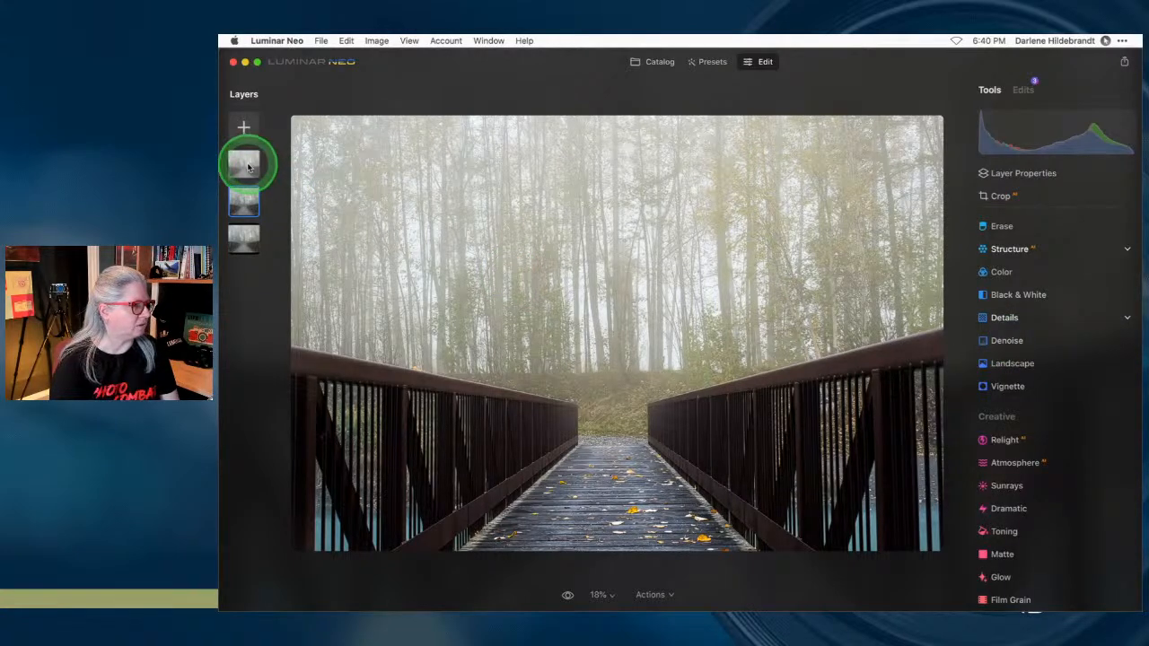
pyautogui.click(834, 330)
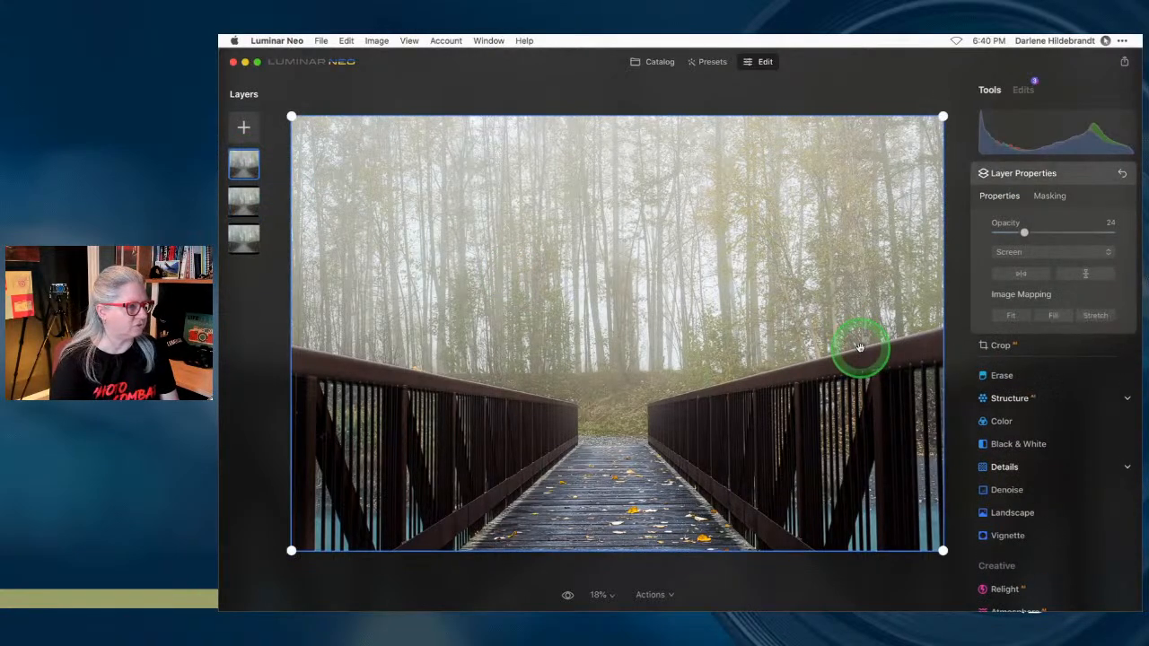
pyautogui.scroll(-1, 1017, 453)
pyautogui.scroll(2, 1017, 453)
pyautogui.click(1008, 395)
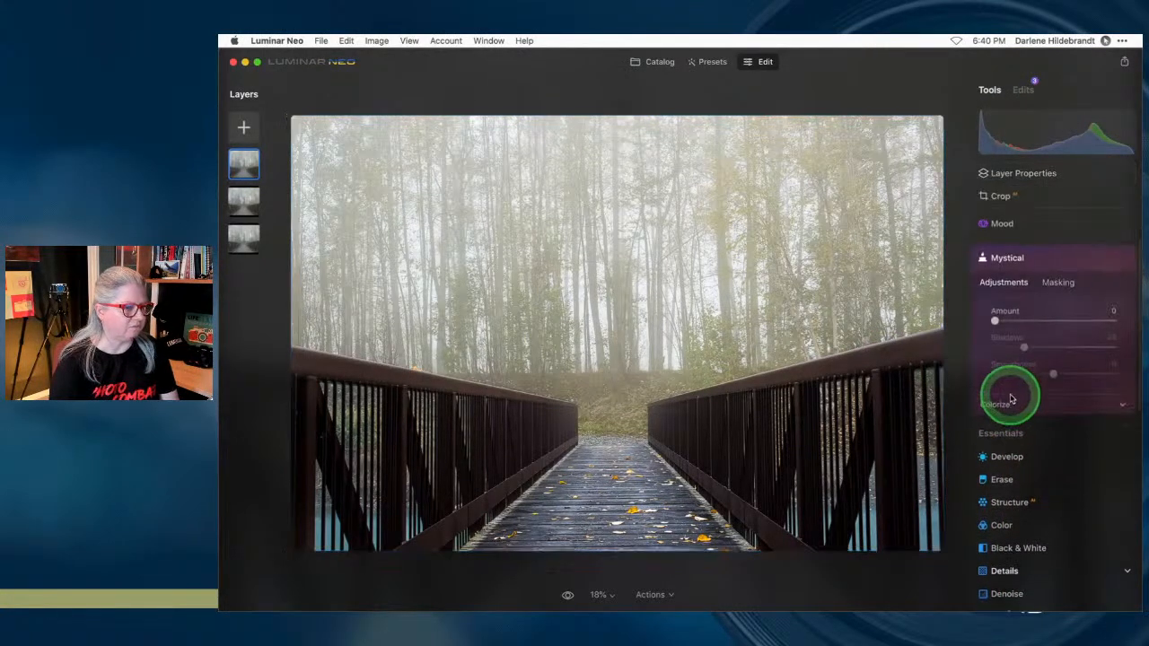
pyautogui.click(996, 319)
pyautogui.moveTo(996, 319); pyautogui.dragTo(1075, 319)
pyautogui.click(1038, 401)
pyautogui.moveTo(1042, 466); pyautogui.dragTo(1084, 465)
pyautogui.click(1048, 259)
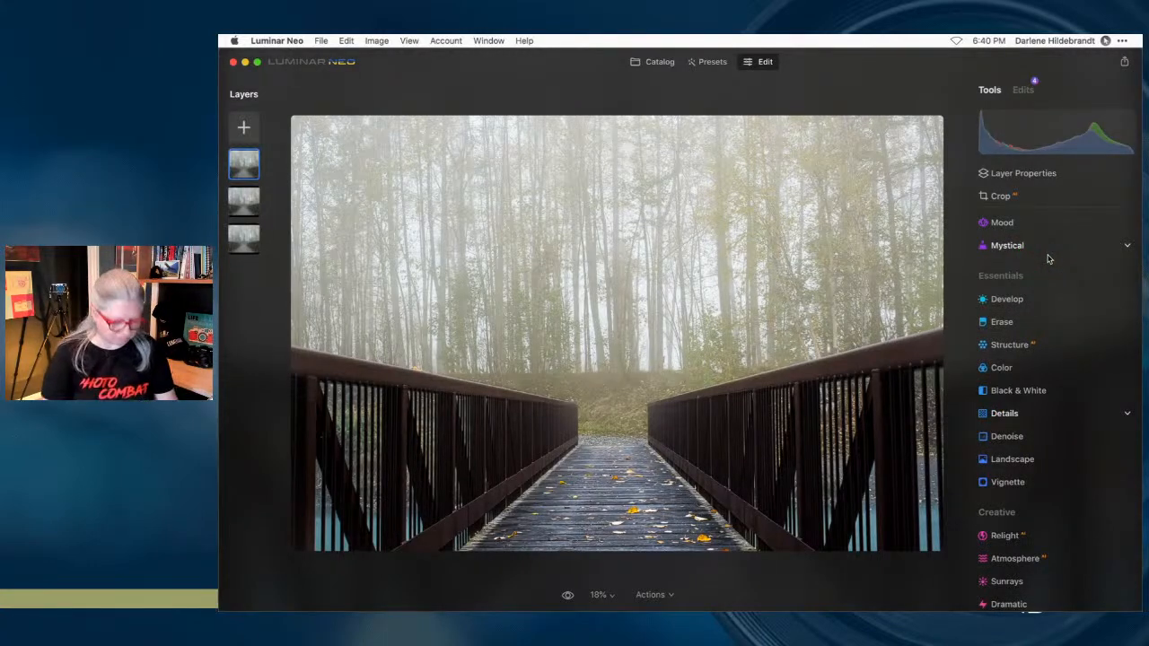
# - Compare the photo before and after editing, then view it against the previous bridge photo in the catalog
pyautogui.press('\\')
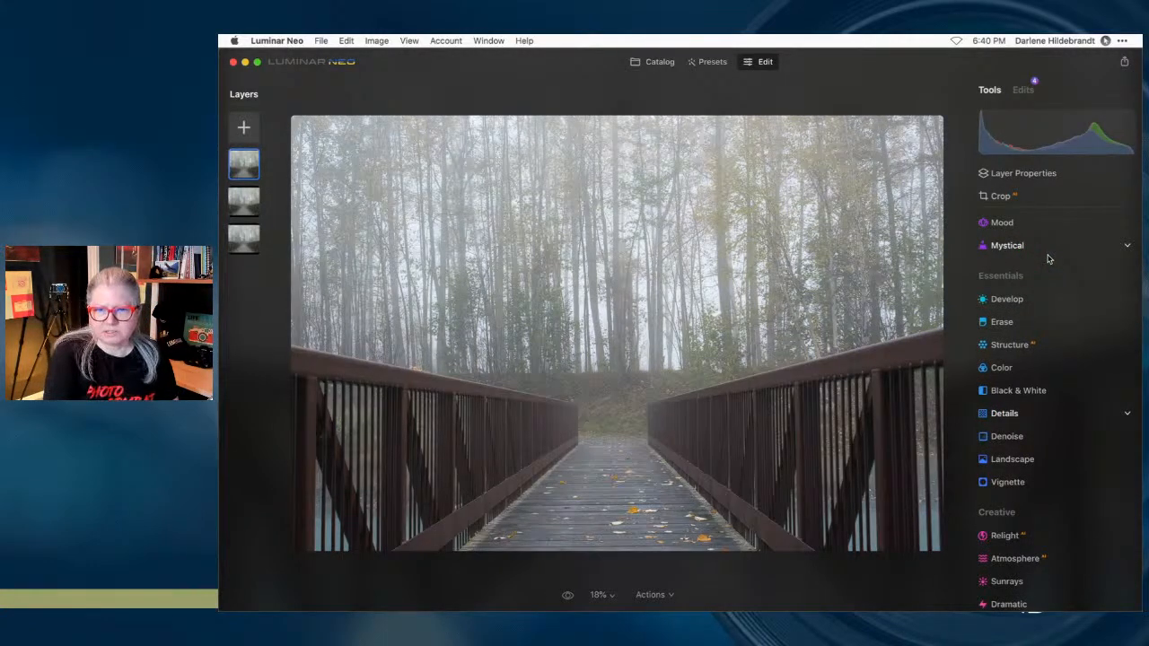
pyautogui.press('\\')
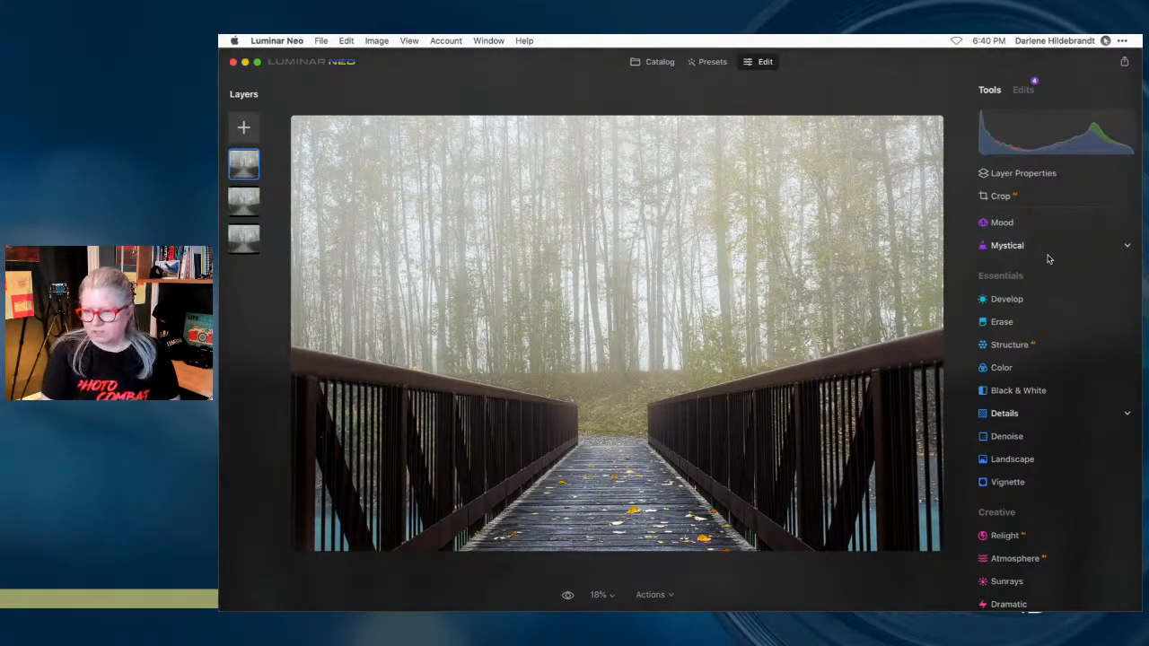
pyautogui.click(658, 61)
pyautogui.doubleClick(1052, 165)
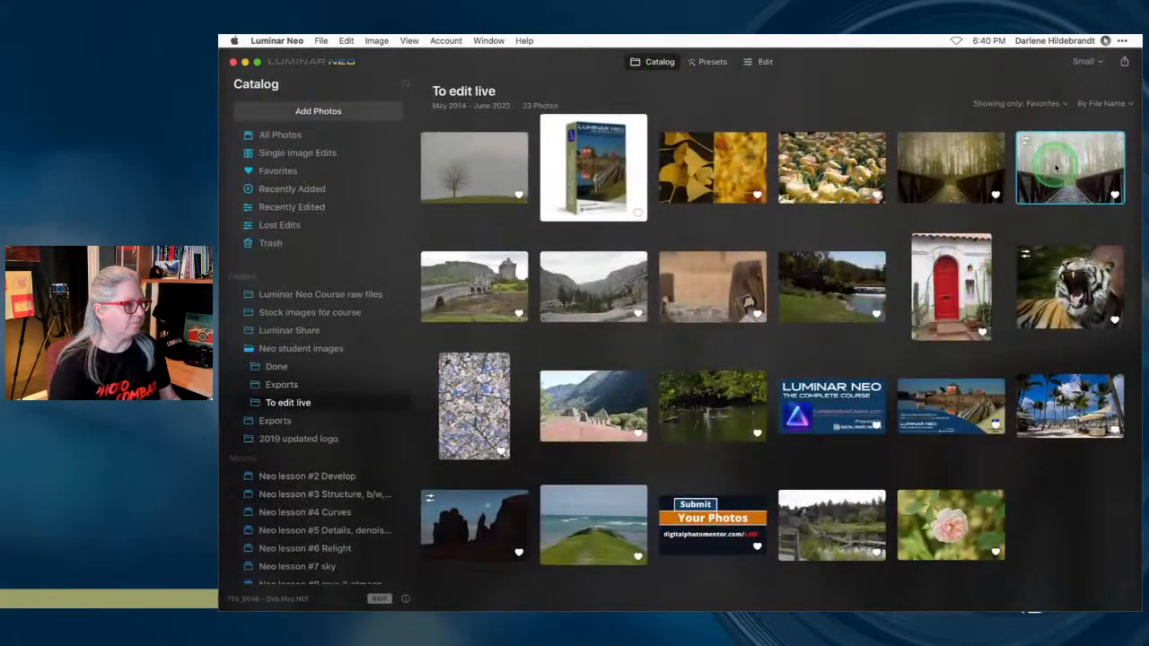
pyautogui.press('Left')
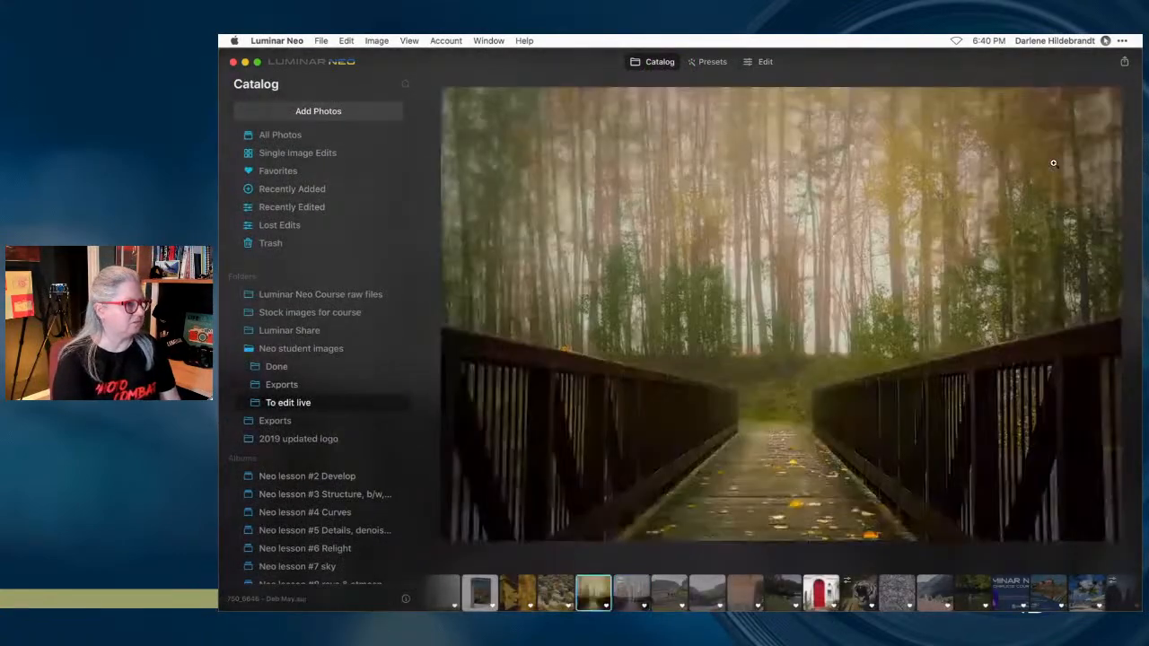
pyautogui.press('Right')
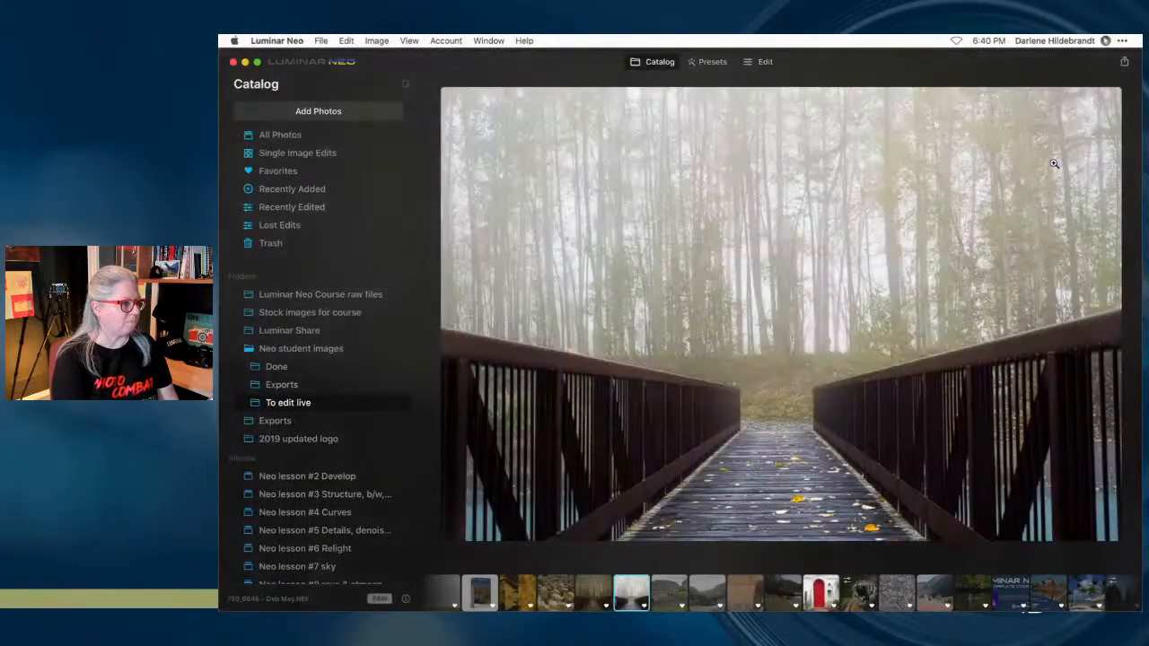
# - Compare the edited foggy bridge photo with the other bridge version by switching repeatedly between them in the catalog
pyautogui.press('Left')
pyautogui.press('Right')
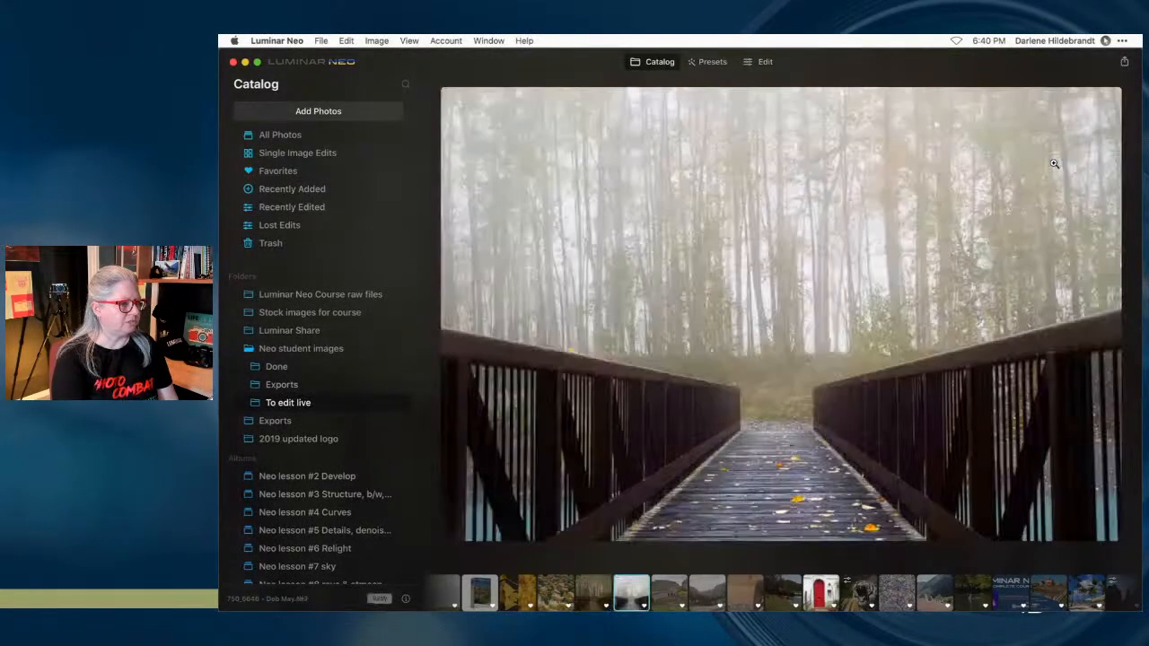
pyautogui.press('Left')
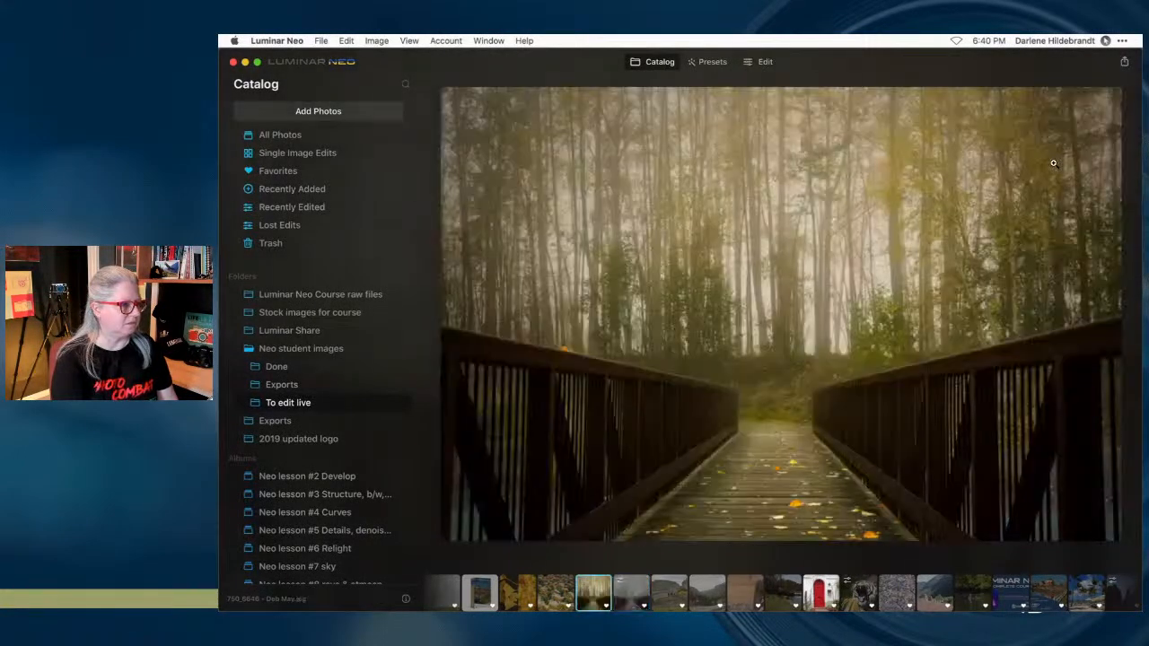
pyautogui.press('Right')
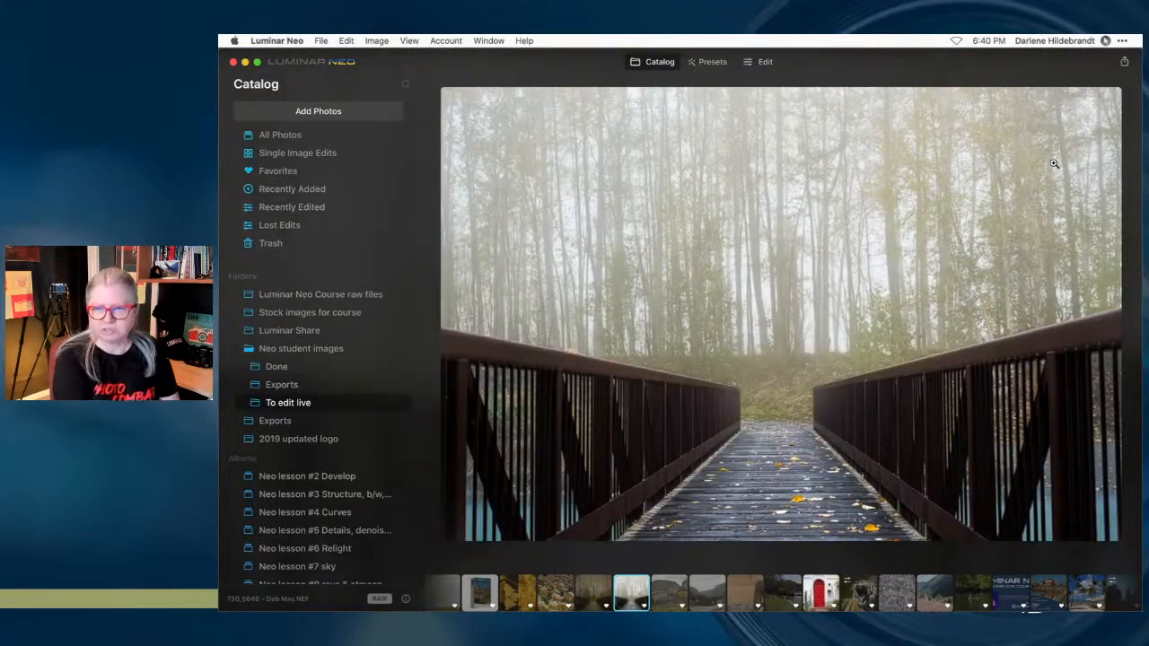
pyautogui.press('Left')
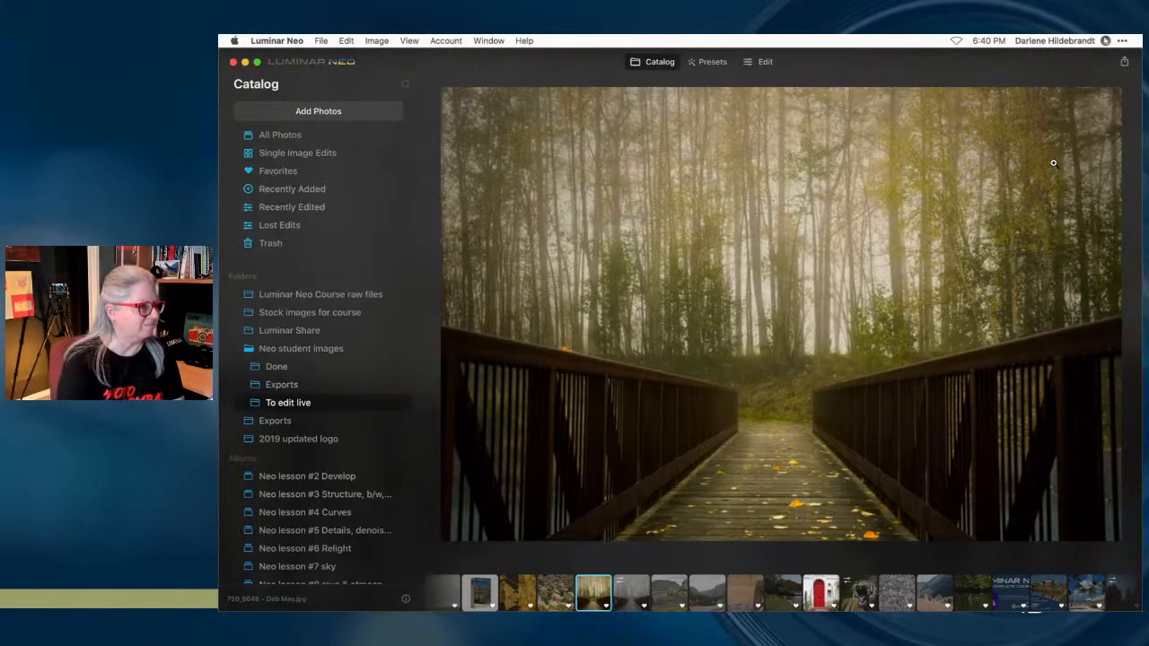
pyautogui.press('Right')
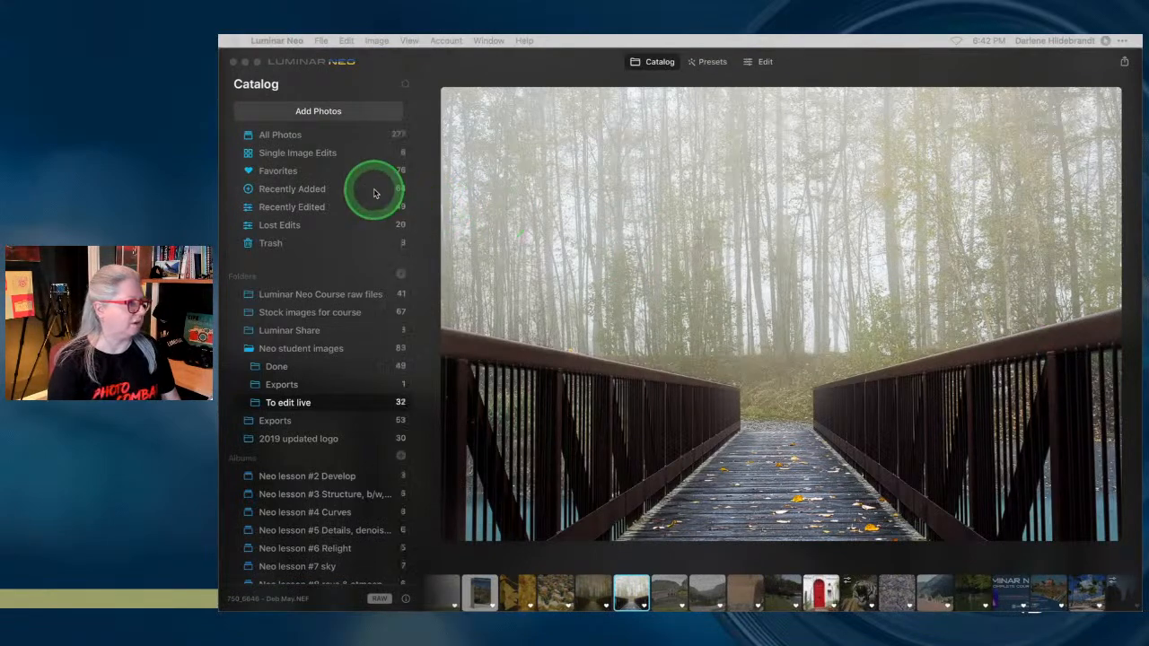
# - Reopen the foggy bridge photo for editing and review the bottom and middle layers' applied edits and the middle layer's properties
pyautogui.click(762, 62)
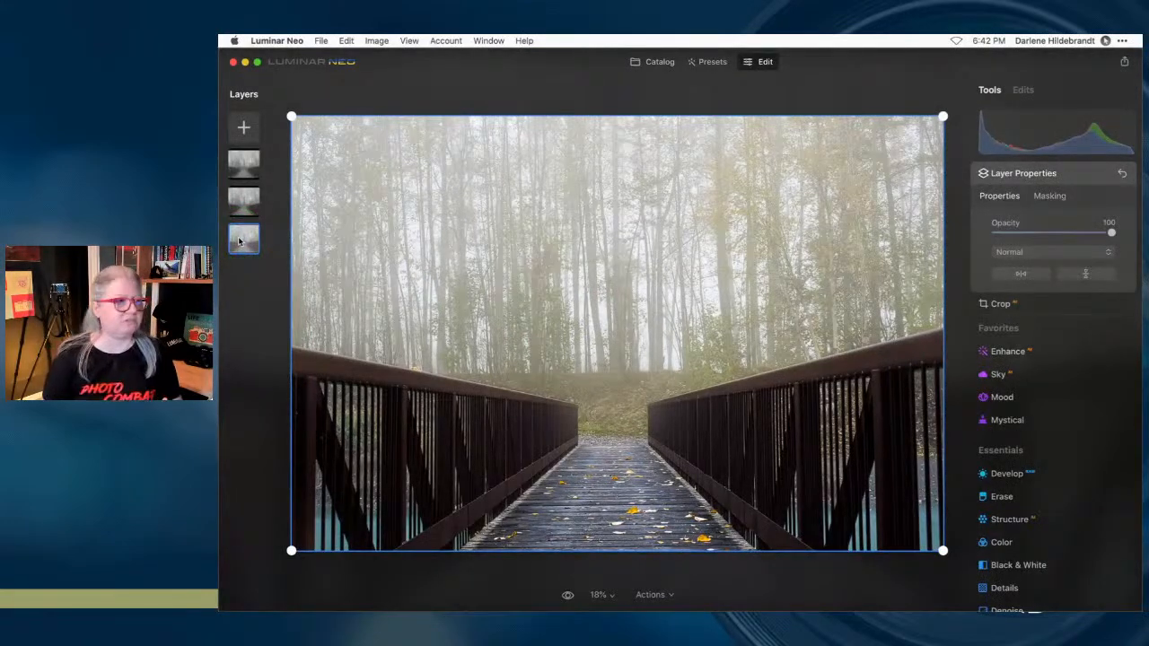
pyautogui.click(1024, 90)
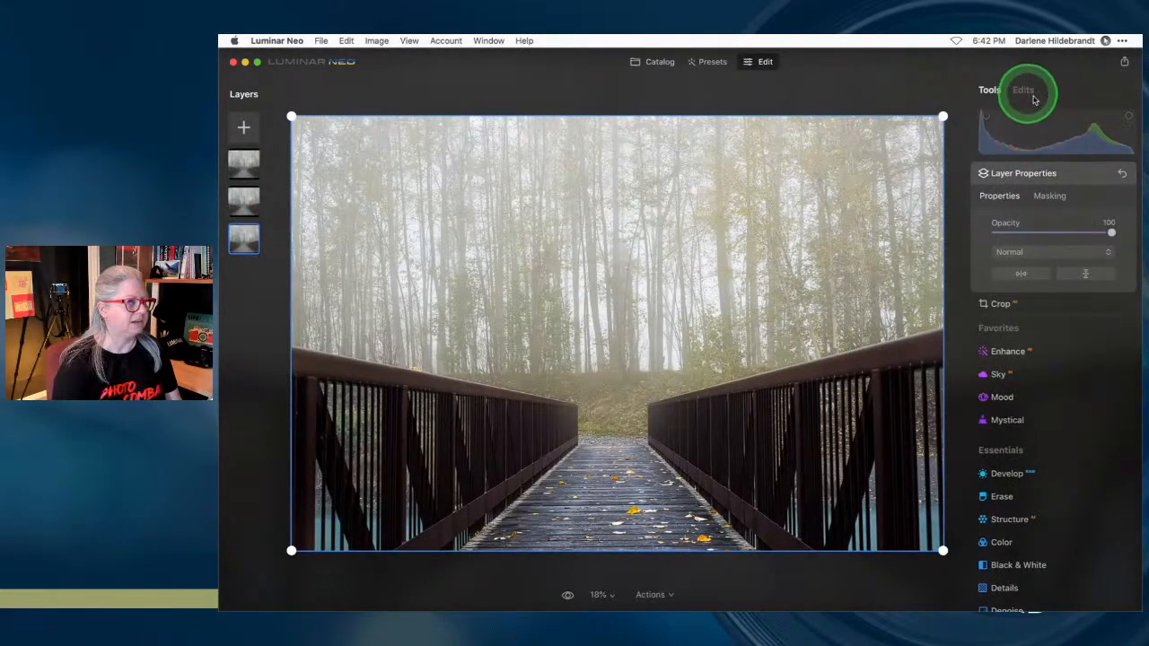
pyautogui.click(1056, 335)
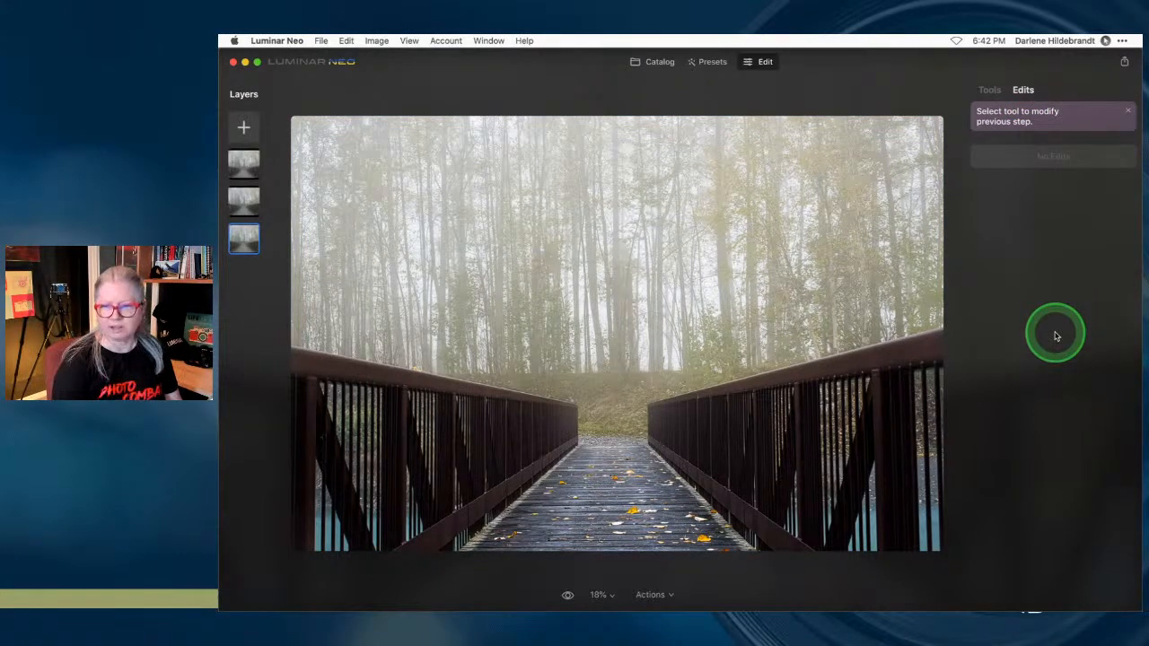
pyautogui.click(241, 205)
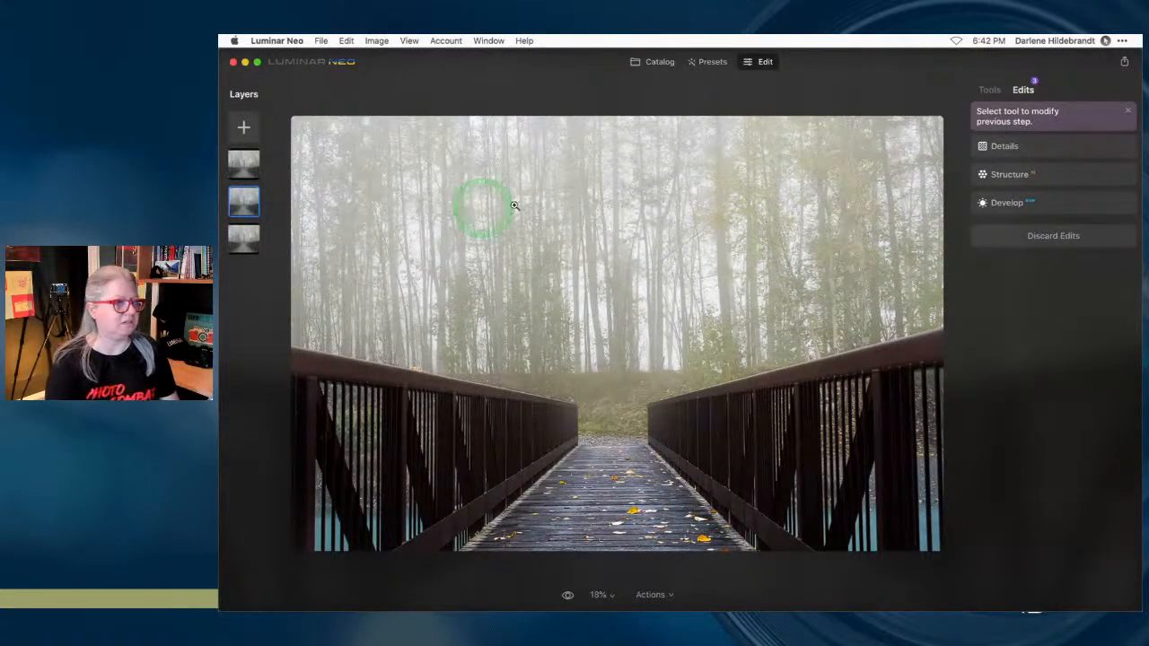
pyautogui.click(989, 91)
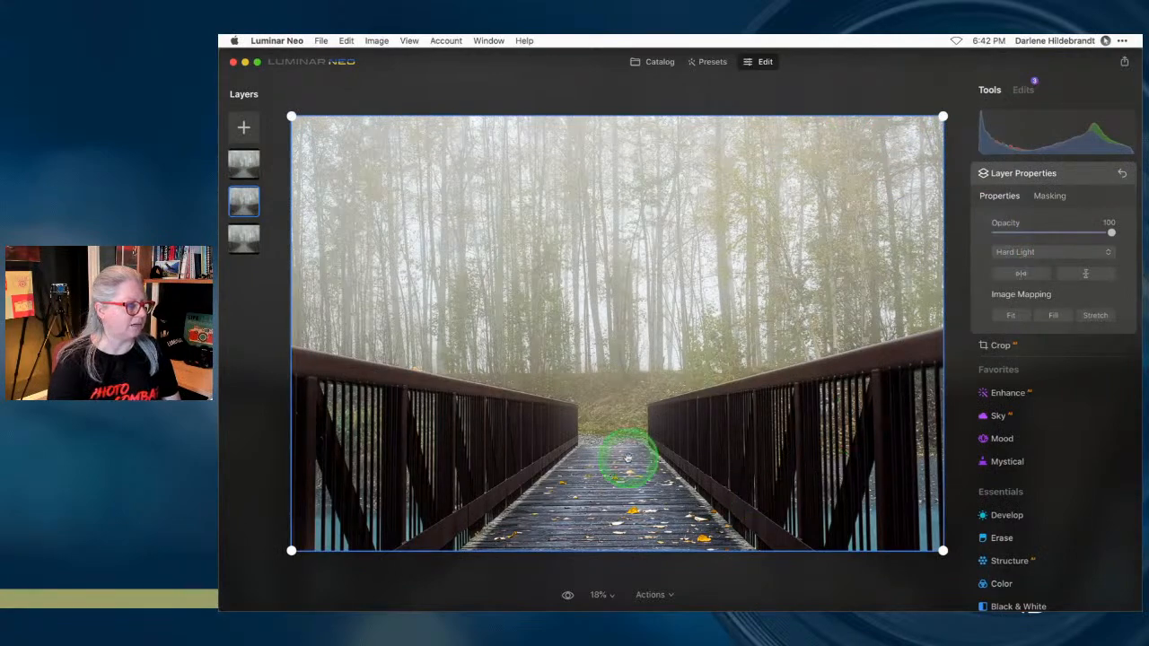
pyautogui.moveTo(1109, 232)
pyautogui.mouseDown()
pyautogui.moveTo(929, 229)
pyautogui.moveTo(1123, 225)
pyautogui.moveTo(874, 220)
pyautogui.moveTo(1106, 226)
pyautogui.mouseUp()
pyautogui.click(1024, 90)
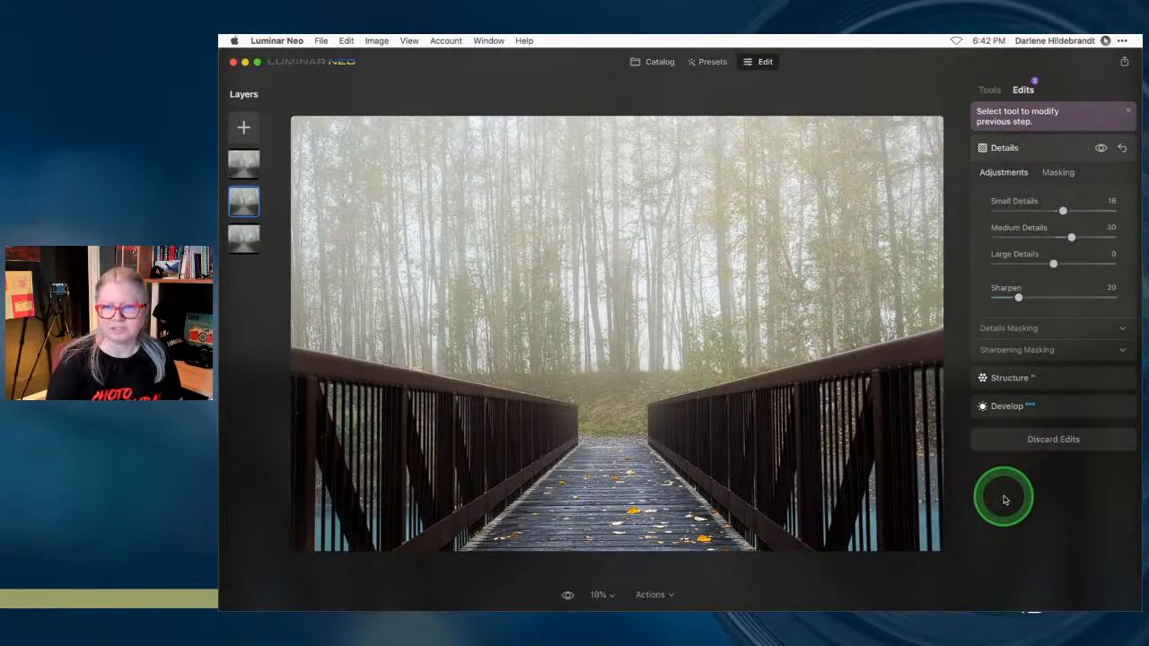
pyautogui.click(424, 274)
# - Set the top layer's opacity to 20
pyautogui.click(242, 169)
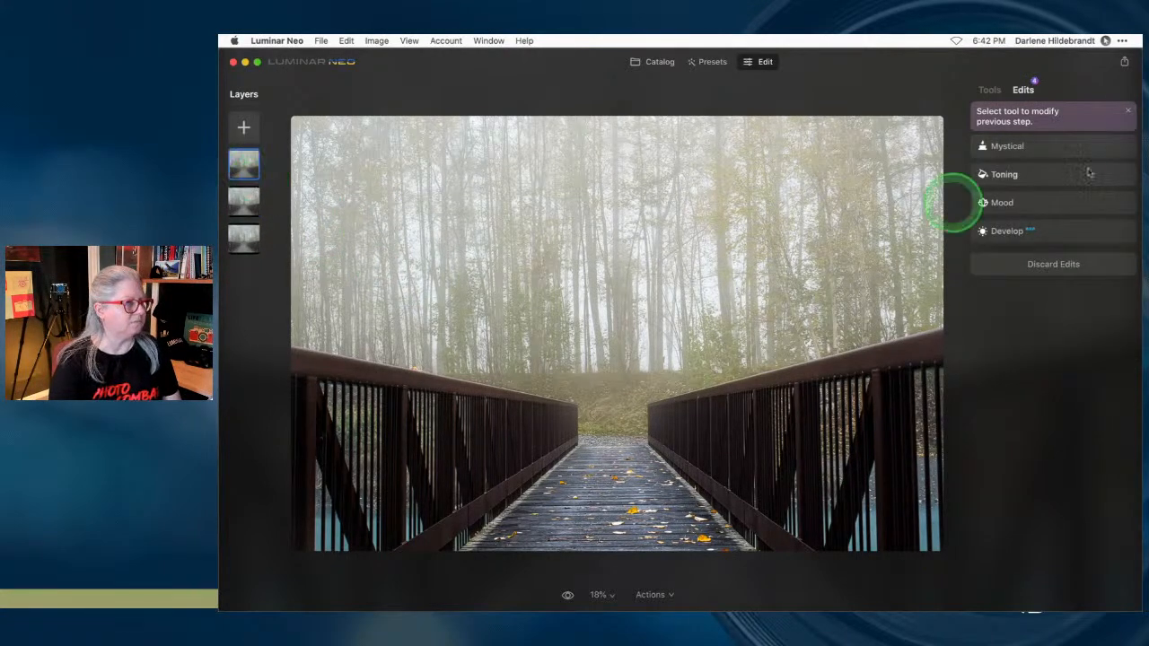
pyautogui.click(1022, 148)
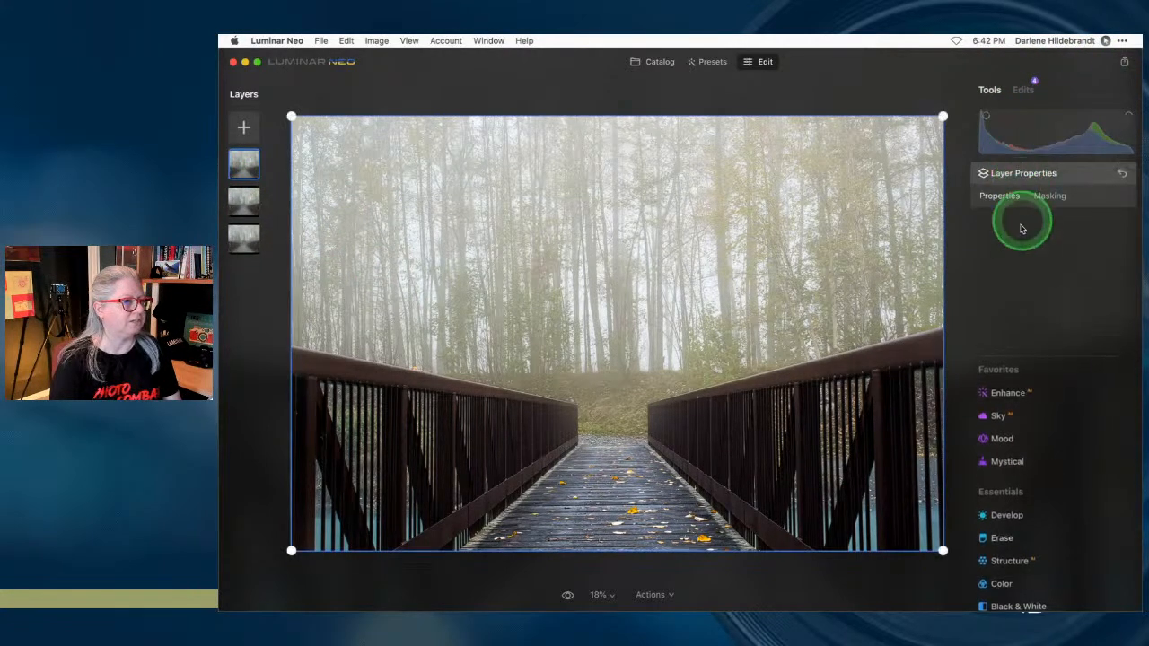
pyautogui.click(1067, 175)
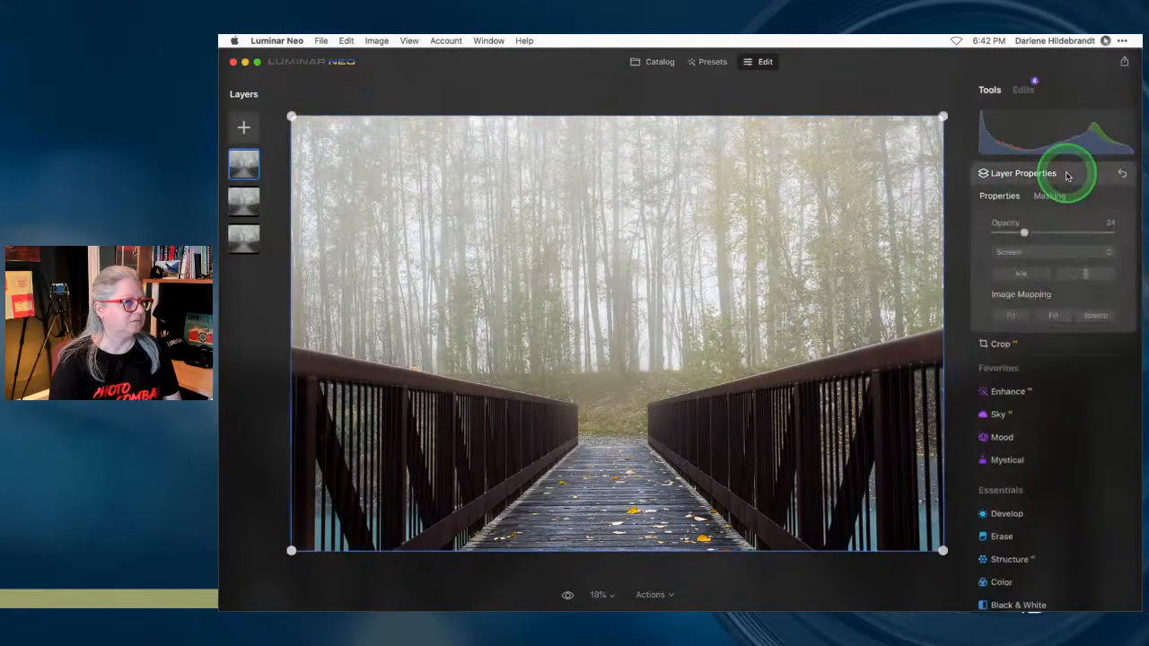
pyautogui.moveTo(1025, 242)
pyautogui.mouseDown()
pyautogui.moveTo(1026, 228)
pyautogui.moveTo(1103, 228)
pyautogui.moveTo(995, 231)
pyautogui.moveTo(1111, 232)
pyautogui.moveTo(1000, 226)
pyautogui.moveTo(1031, 233)
pyautogui.moveTo(1000, 231)
pyautogui.moveTo(1019, 234)
pyautogui.mouseUp()
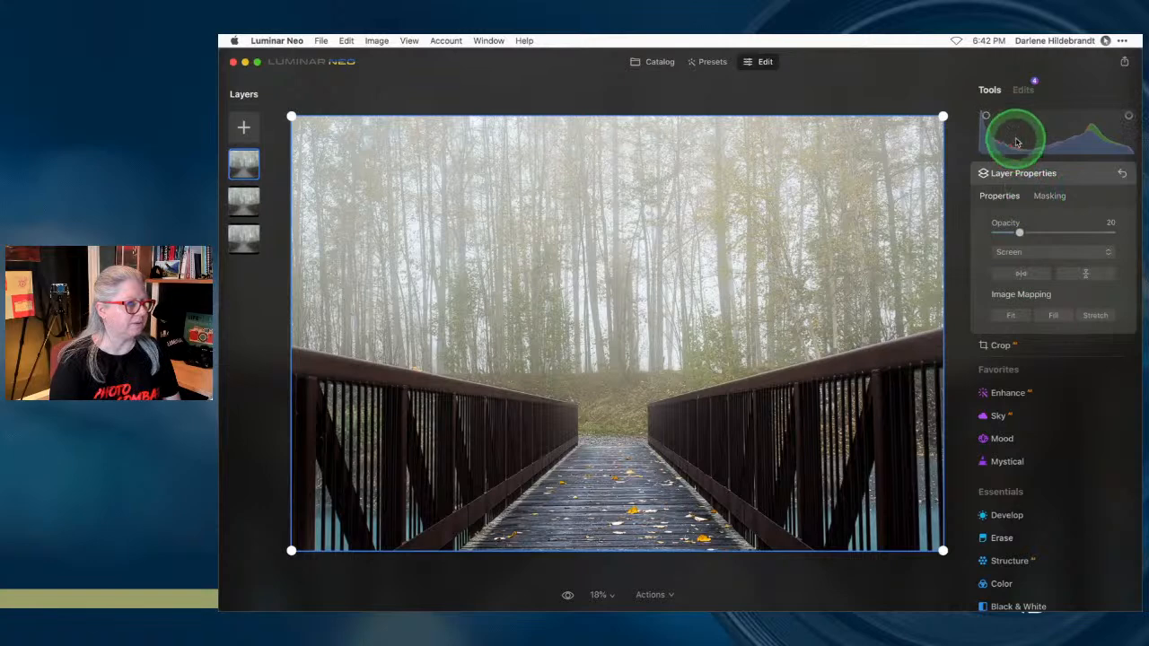
# - Examine the top layer's applied edits, including its Mystical adjustments
pyautogui.click(1022, 90)
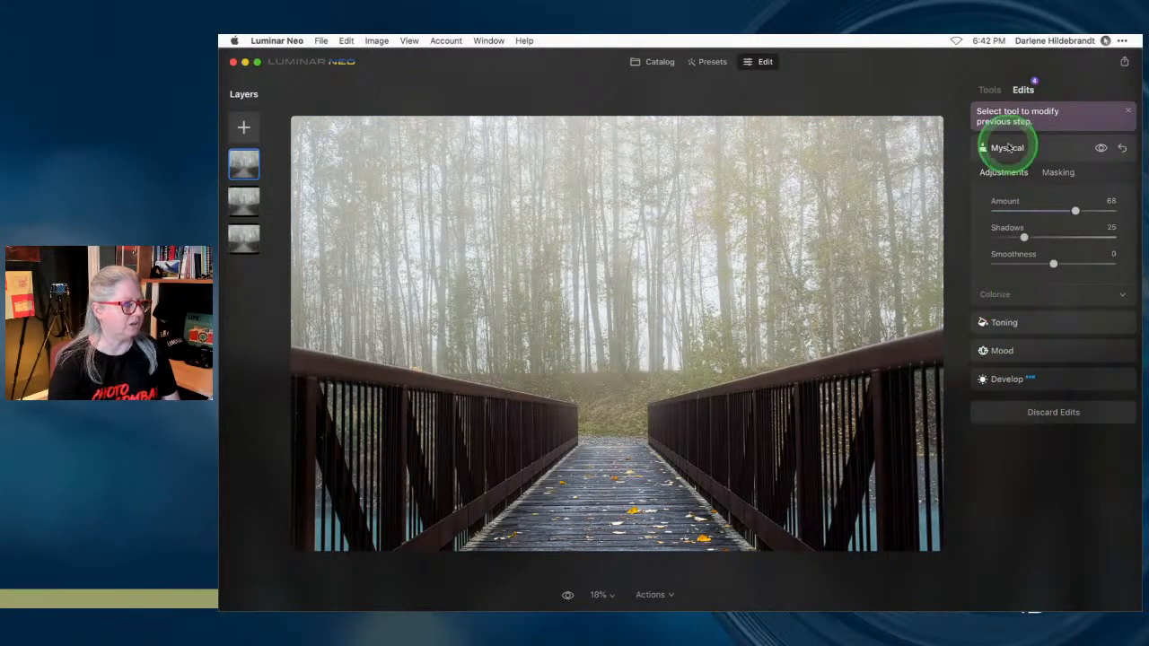
pyautogui.click(989, 90)
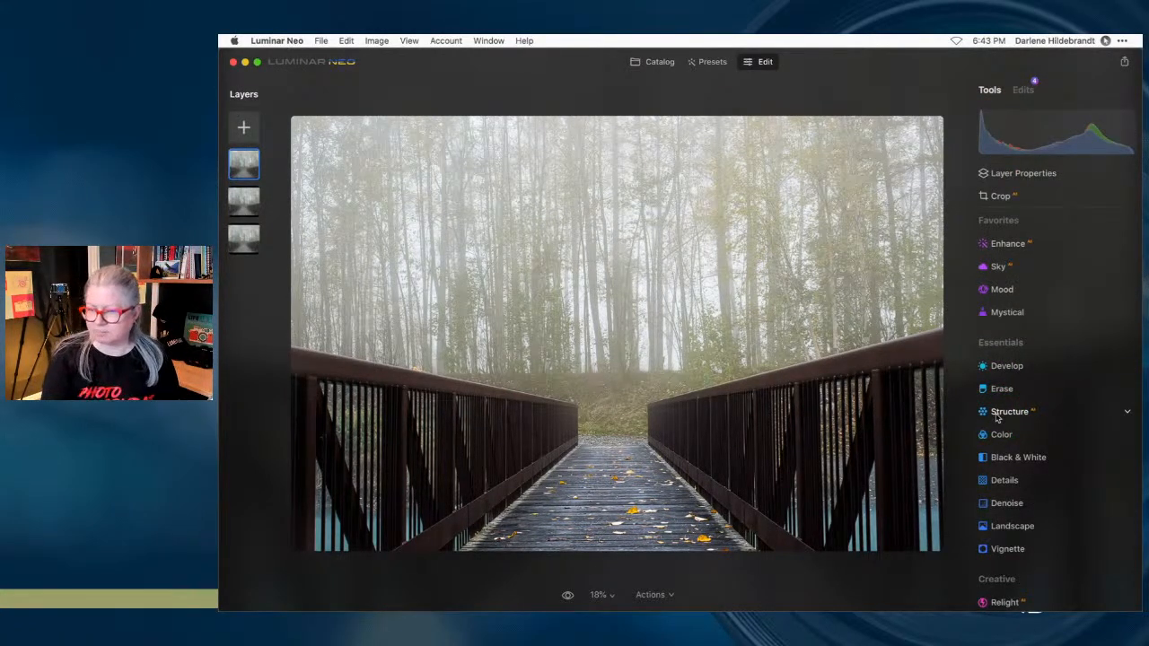
pyautogui.click(996, 415)
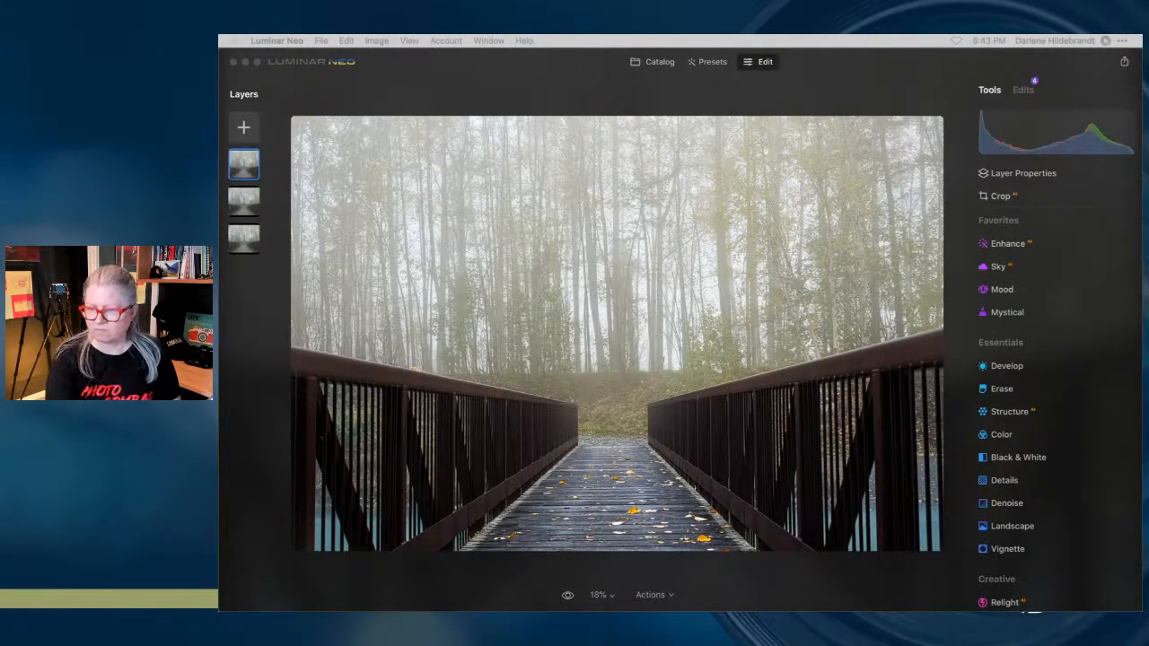
# - Return to the catalog and open the lone tree photo with the gray sky for editing
pyautogui.click(776, 96)
pyautogui.click(655, 63)
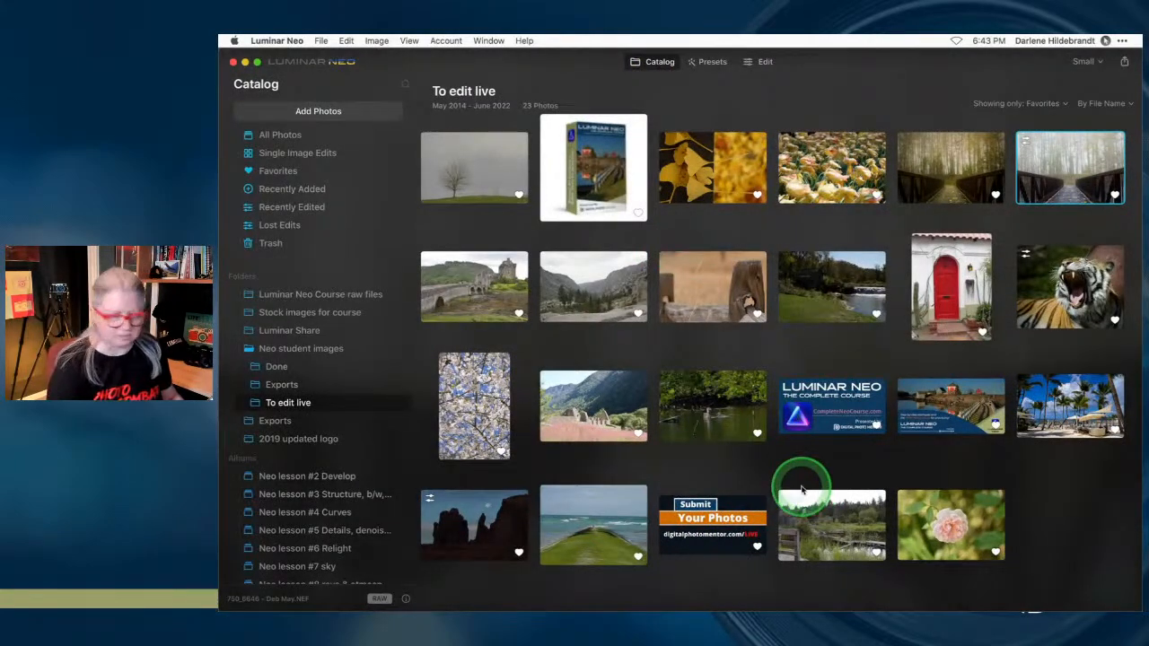
pyautogui.click(946, 525)
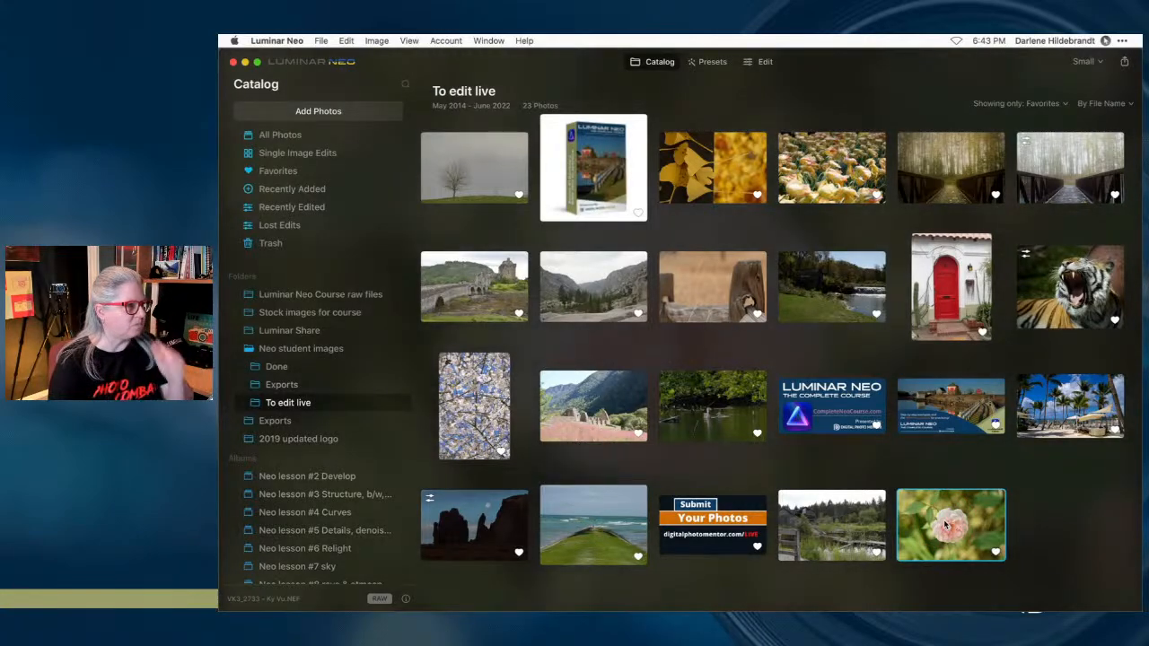
pyautogui.click(479, 181)
pyautogui.press('d')
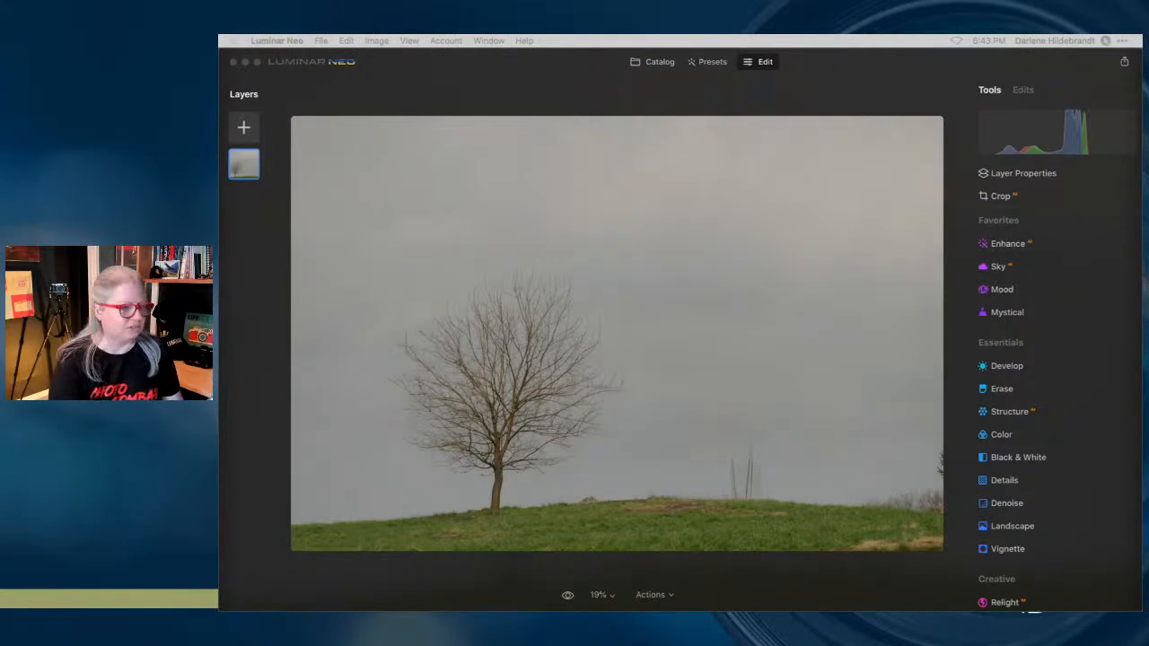
pyautogui.click(873, 291)
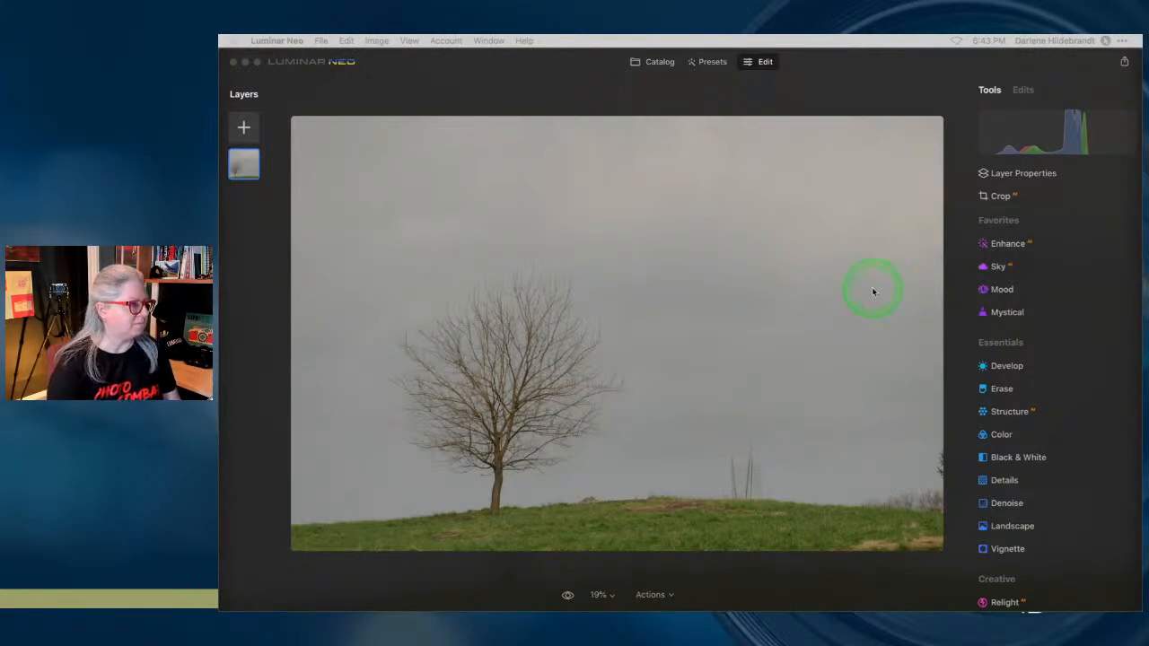
pyautogui.click(891, 106)
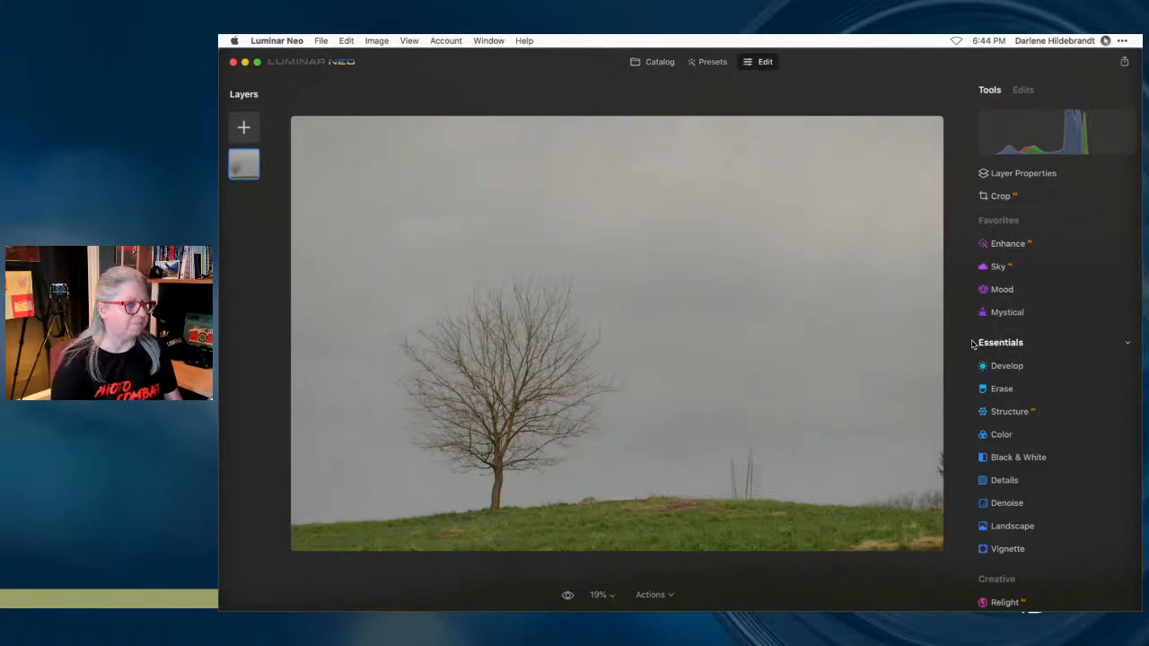
# - Try Enhance on the tree photo with Accent 97 and Sky Enhancer 100, and inspect the sky at 100% zoom
pyautogui.click(1004, 244)
pyautogui.moveTo(996, 343); pyautogui.dragTo(1111, 344)
pyautogui.moveTo(995, 318); pyautogui.dragTo(1112, 319)
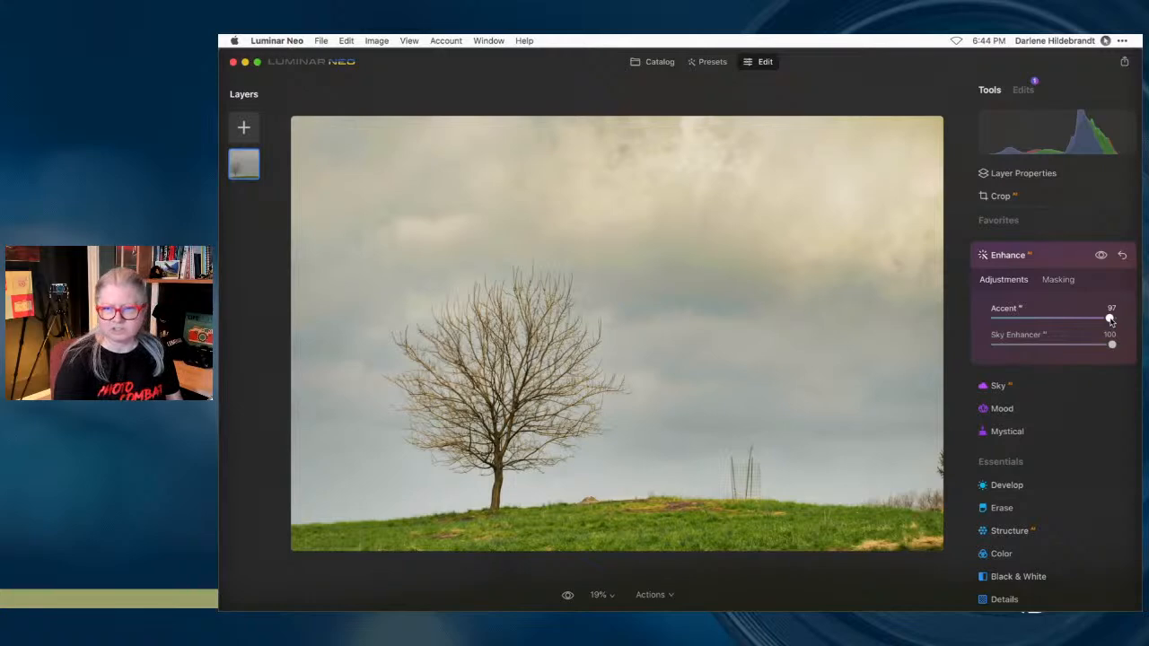
pyautogui.doubleClick(697, 287)
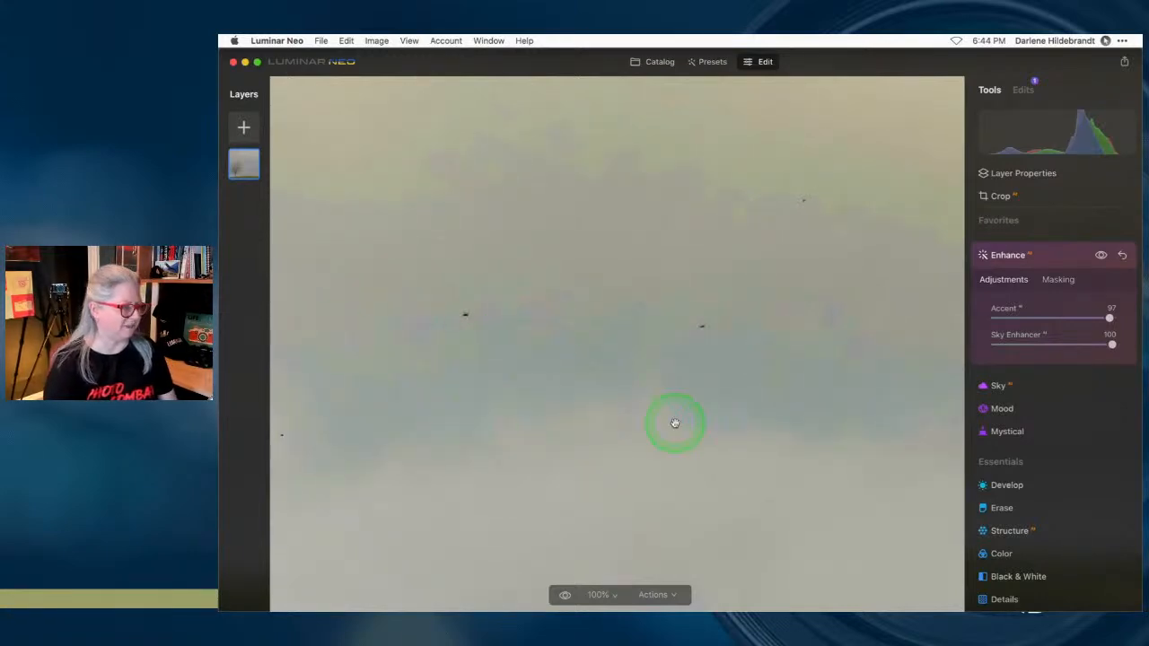
# - Reset the Enhance adjustments and remove Enhance from the tree photo's edits
pyautogui.click(1118, 259)
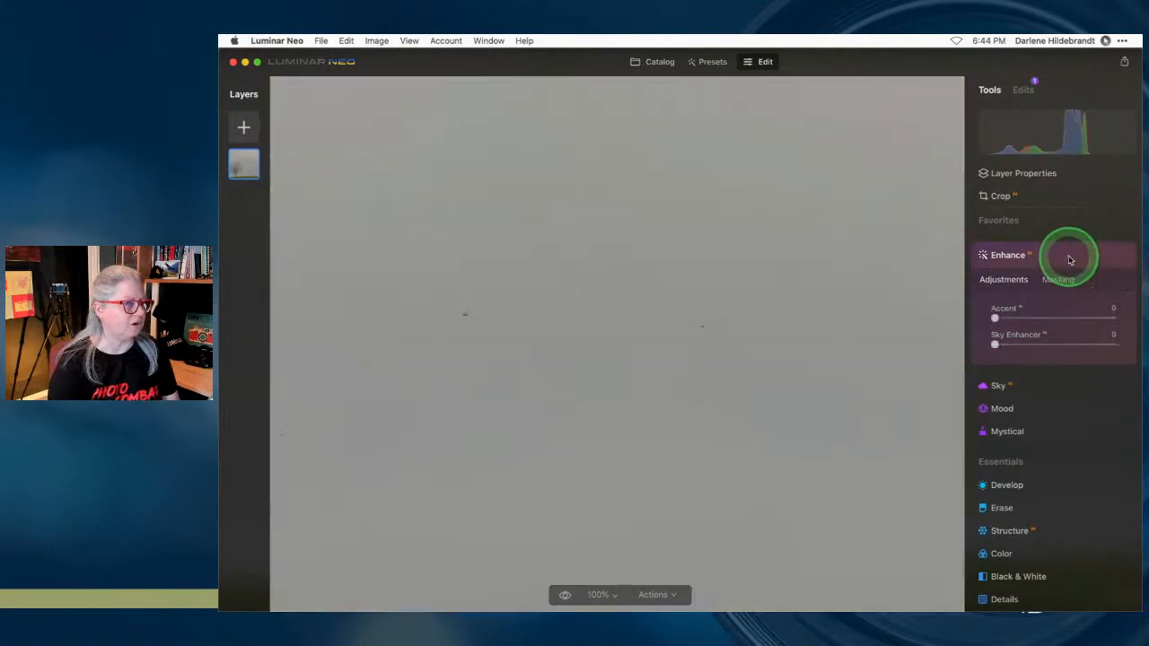
pyautogui.click(1024, 94)
pyautogui.click(1122, 145)
pyautogui.click(993, 90)
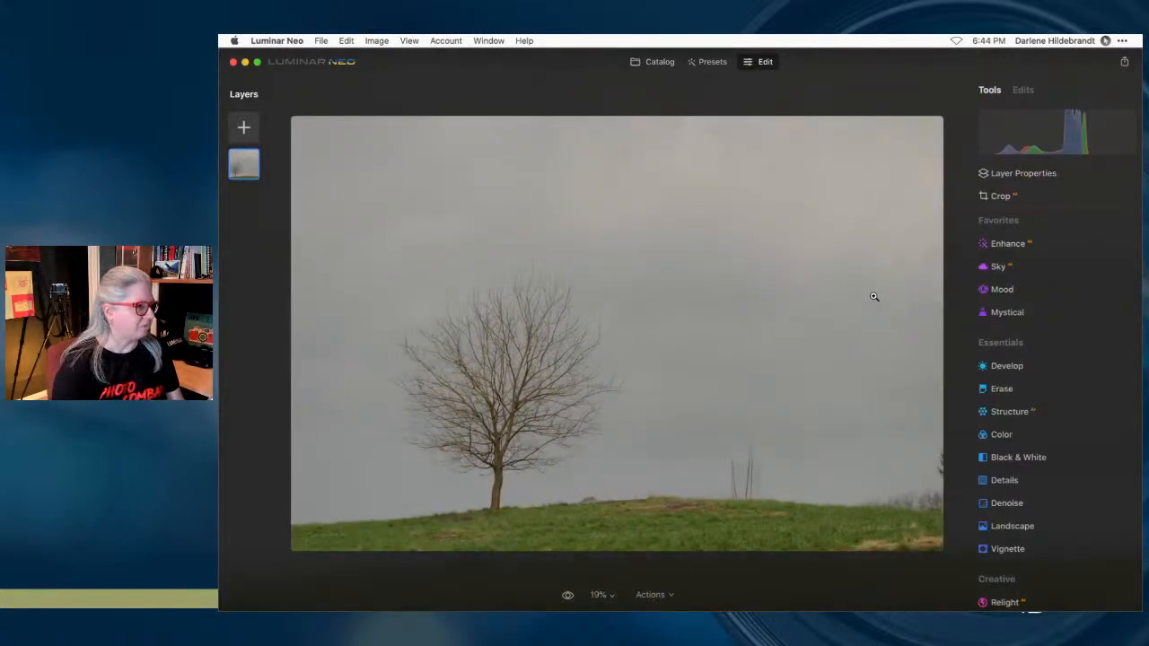
# - Brighten the tree photo in Develop and move the tone curve's white point inward to the edge of the histogram
pyautogui.click(1004, 366)
pyautogui.moveTo(1053, 331); pyautogui.dragTo(1082, 332)
pyautogui.scroll(-5, 1080, 331)
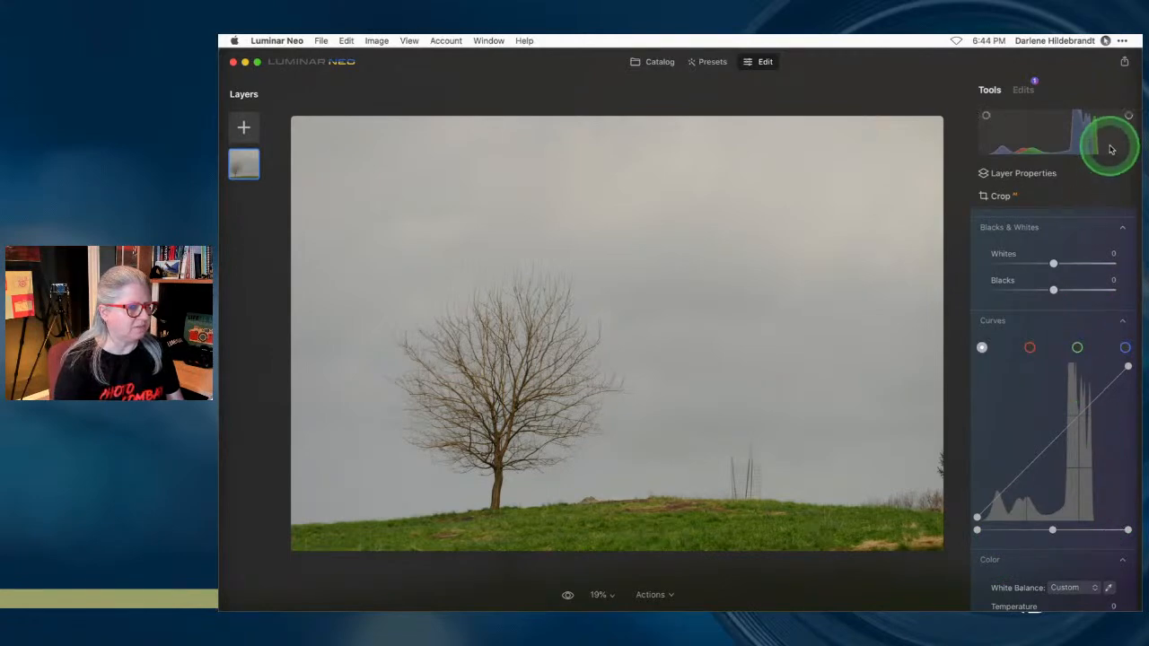
pyautogui.moveTo(1127, 531)
pyautogui.mouseDown()
pyautogui.moveTo(1097, 531)
pyautogui.moveTo(1115, 530)
pyautogui.mouseUp()
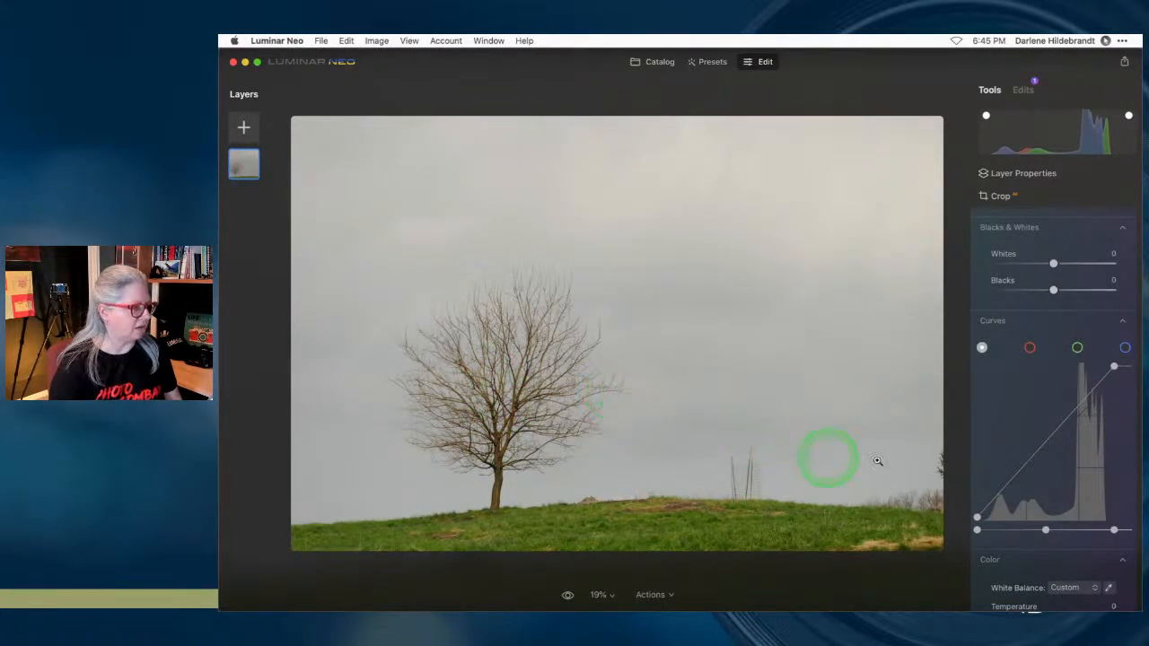
pyautogui.moveTo(1113, 531); pyautogui.dragTo(1112, 531)
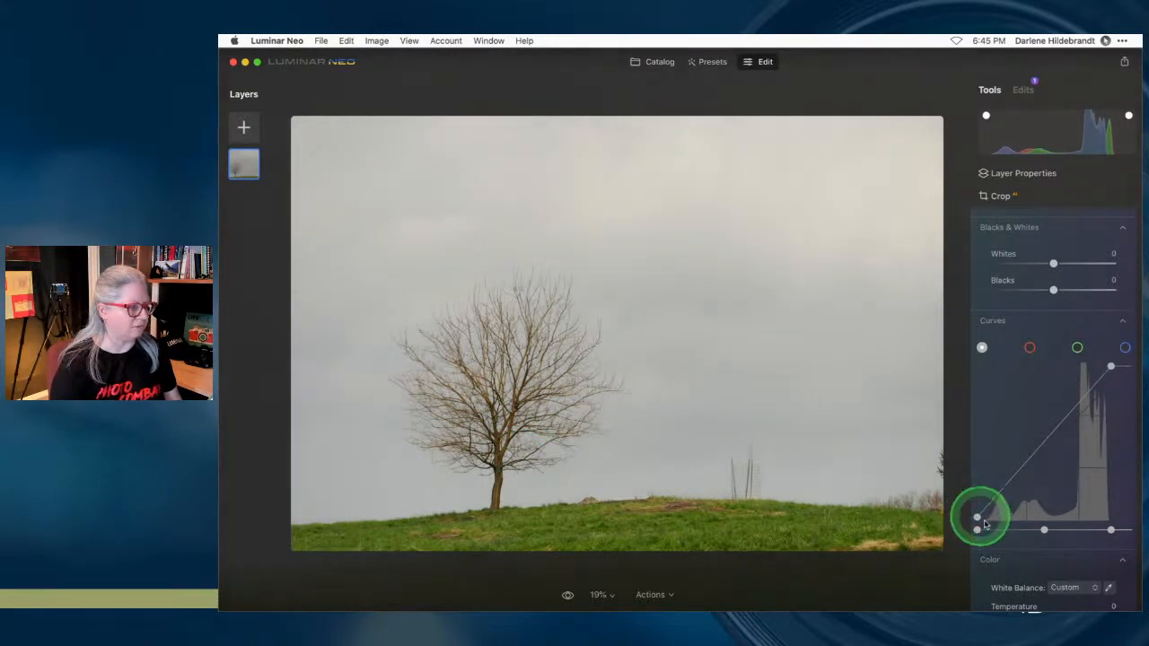
# - Move the tone curve's black point slightly inward, checking the tree branches at 100% zoom for shadow clipping
pyautogui.moveTo(977, 530); pyautogui.dragTo(995, 533)
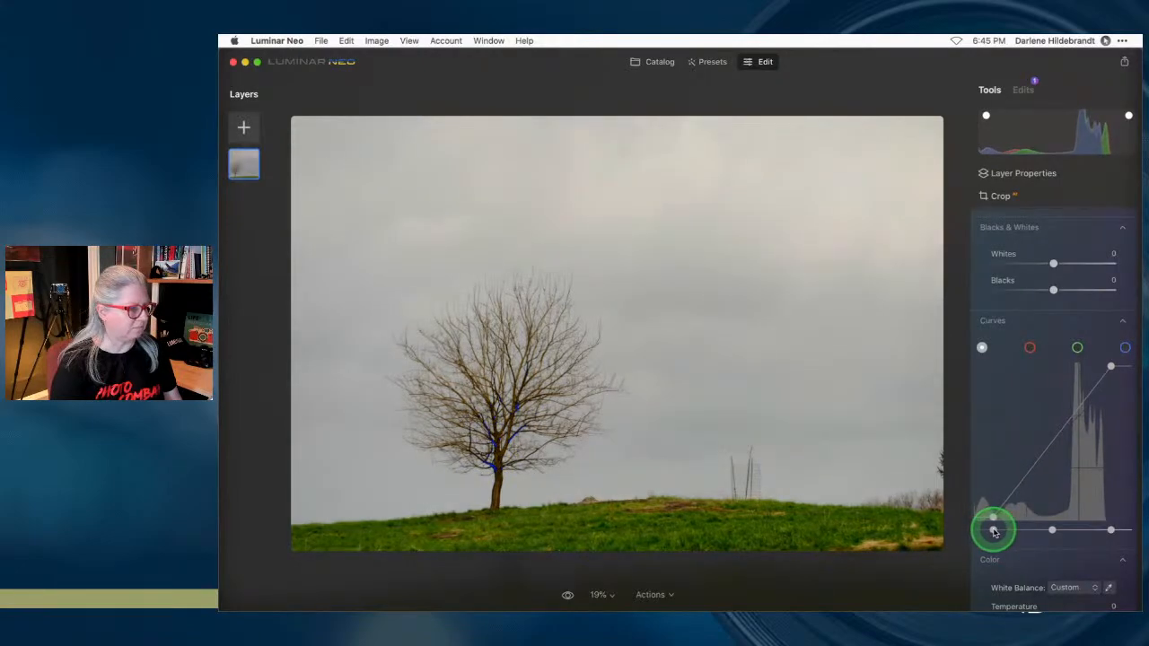
pyautogui.moveTo(994, 532); pyautogui.dragTo(985, 531)
pyautogui.click(484, 432)
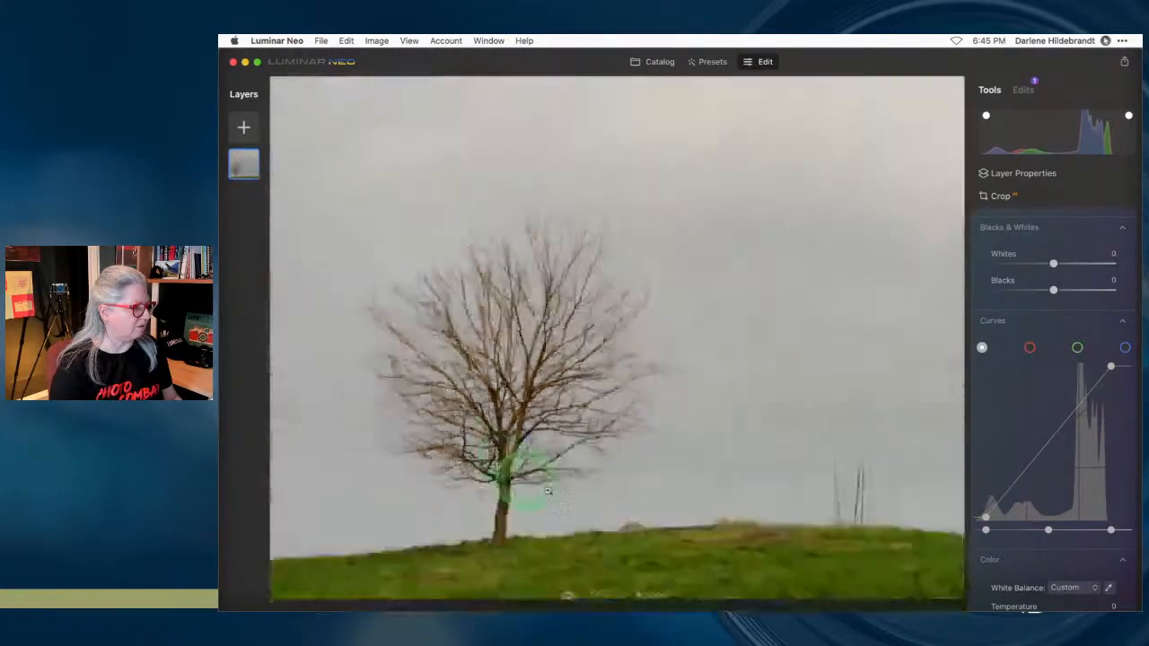
pyautogui.click(457, 419)
pyautogui.click(761, 387)
pyautogui.click(632, 543)
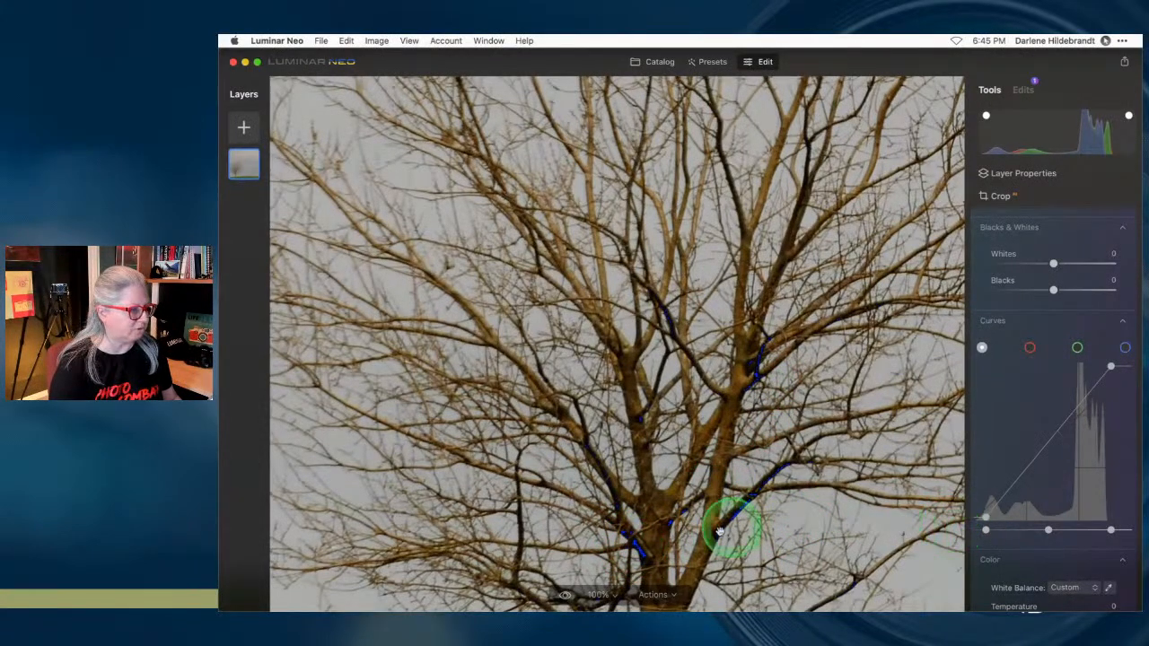
pyautogui.moveTo(984, 530); pyautogui.dragTo(989, 533)
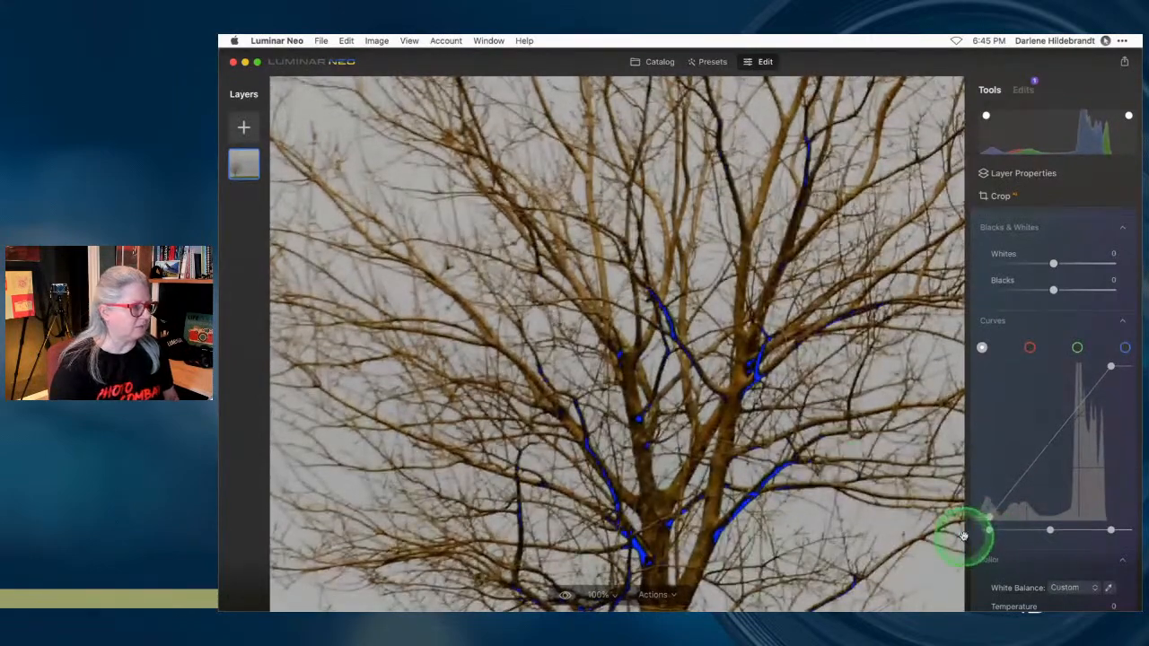
pyautogui.scroll(-5, 1033, 418)
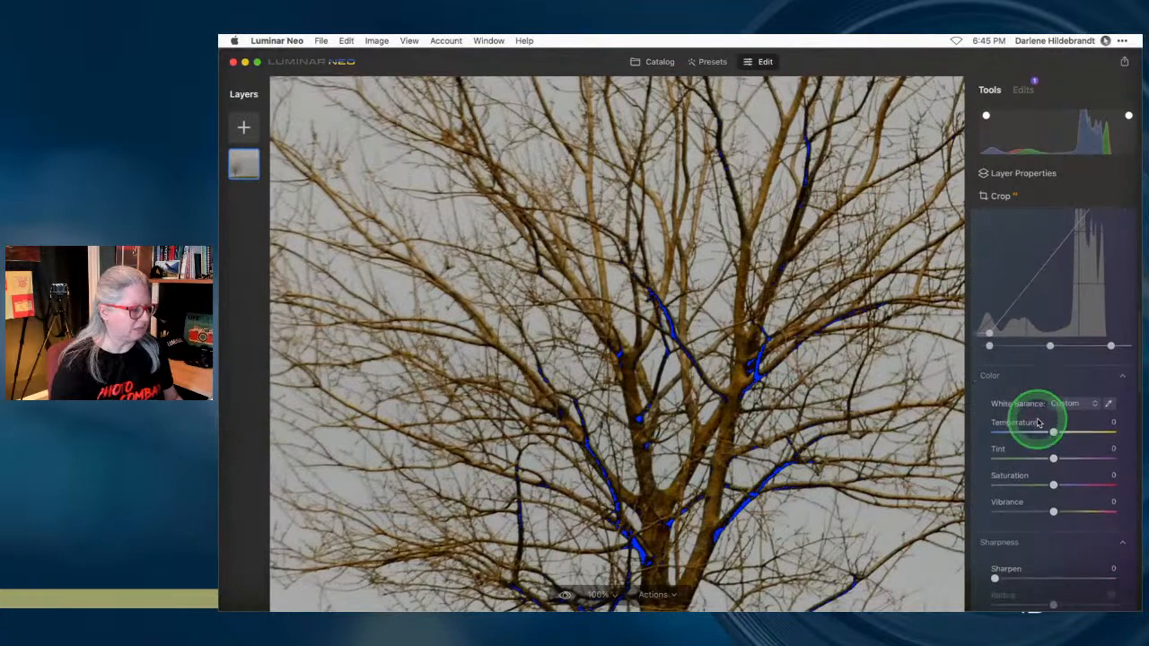
# - Cool the tree photo's white balance in Develop with Temperature -14 and Tint 4, checking the whole image
pyautogui.scroll(-1, 1038, 423)
pyautogui.scroll(-3, 1039, 422)
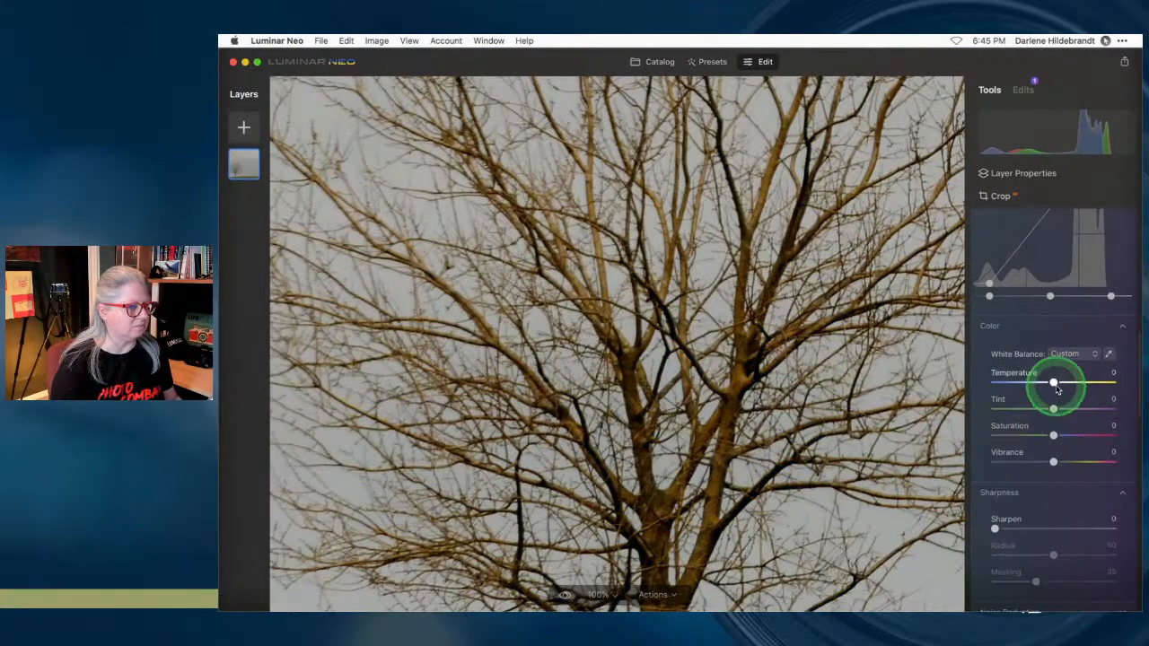
pyautogui.moveTo(1054, 383); pyautogui.dragTo(1053, 384)
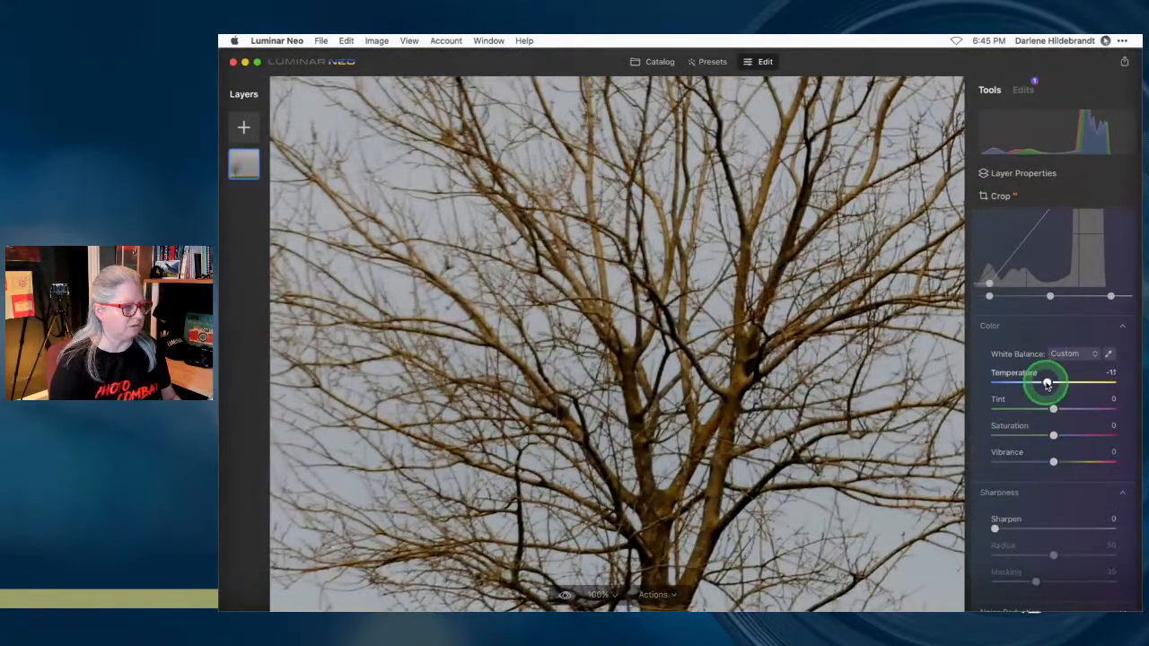
pyautogui.moveTo(1046, 384); pyautogui.dragTo(1049, 384)
pyautogui.click(1063, 356)
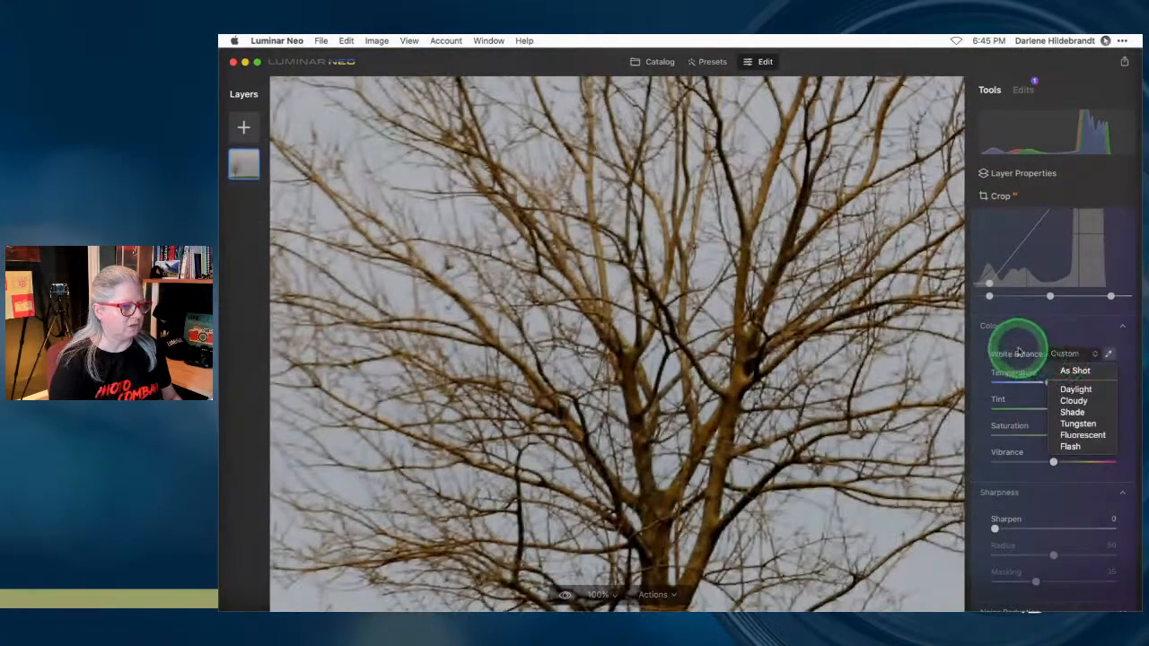
pyautogui.click(1063, 357)
pyautogui.click(1006, 460)
pyautogui.moveTo(1048, 384); pyautogui.dragTo(1057, 409)
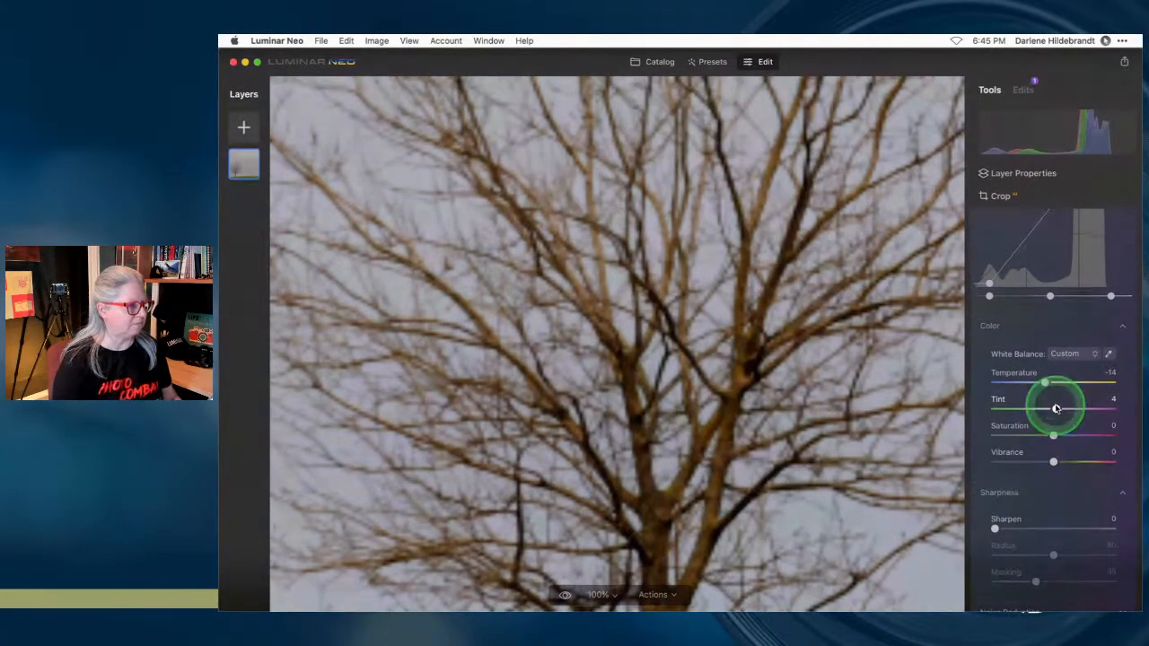
pyautogui.click(772, 385)
pyautogui.click(959, 436)
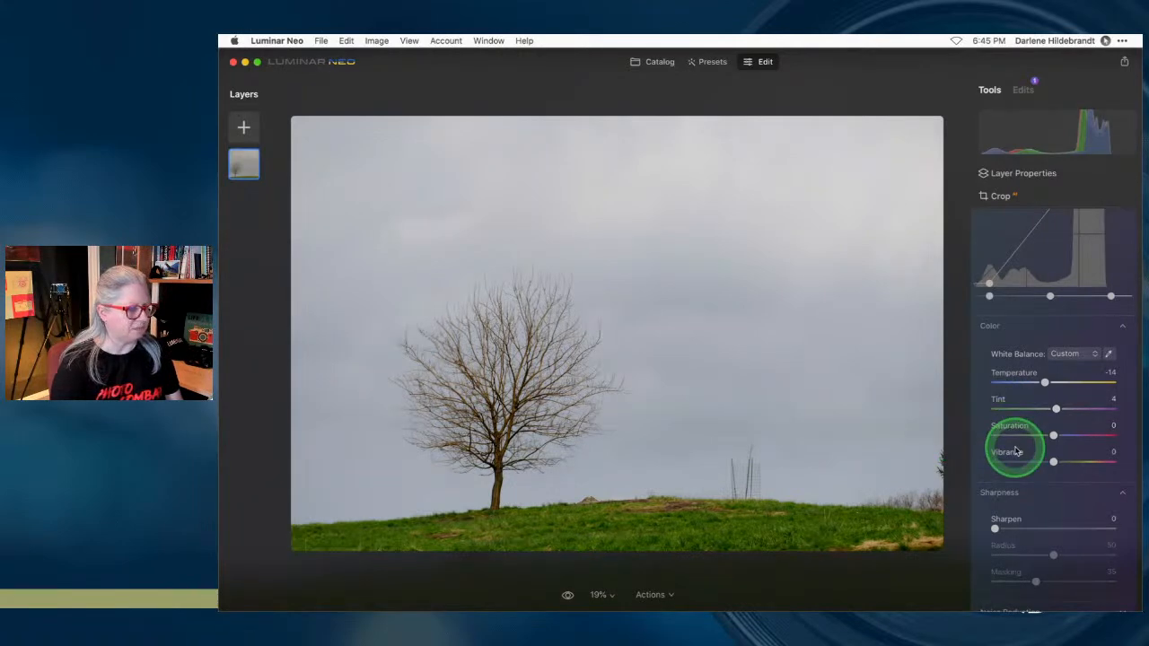
# - Enable Auto Defringe in Develop's Optics settings and close Develop
pyautogui.scroll(-2, 1013, 444)
pyautogui.scroll(-6, 1016, 452)
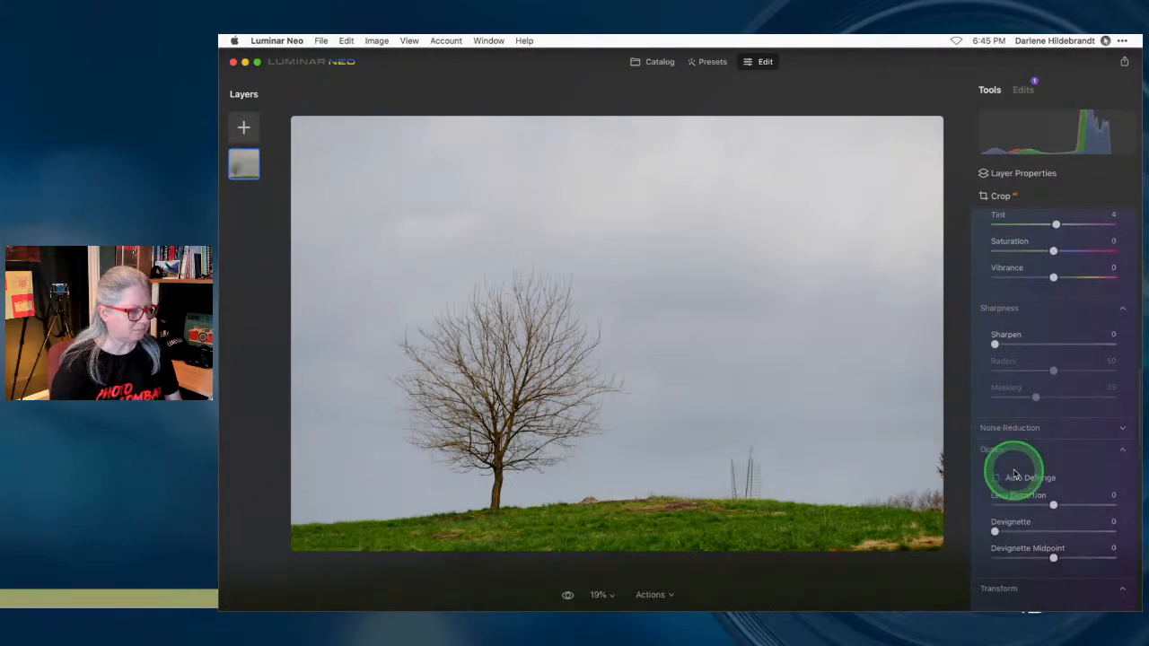
pyautogui.scroll(-1, 1015, 474)
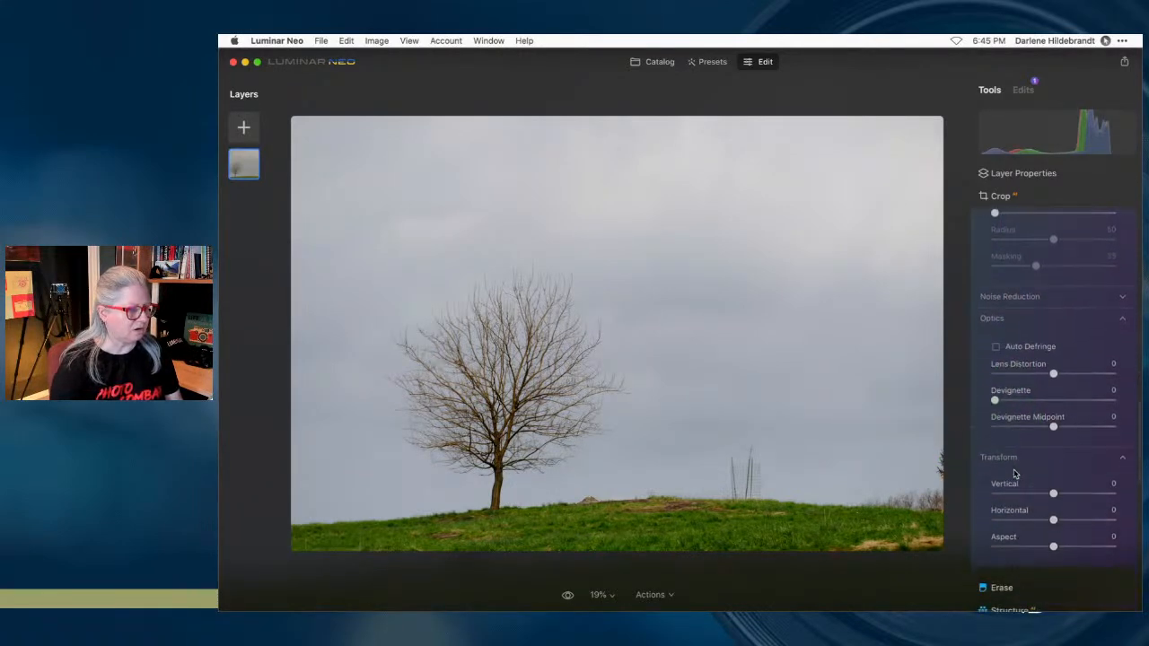
pyautogui.click(994, 348)
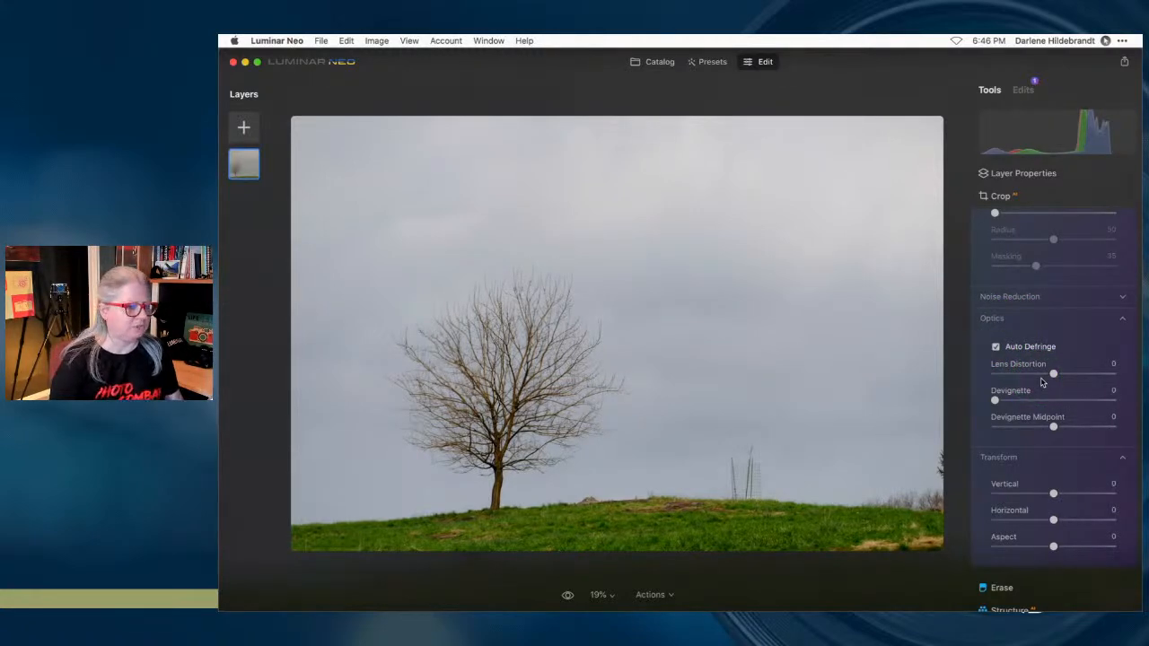
pyautogui.scroll(15, 1042, 381)
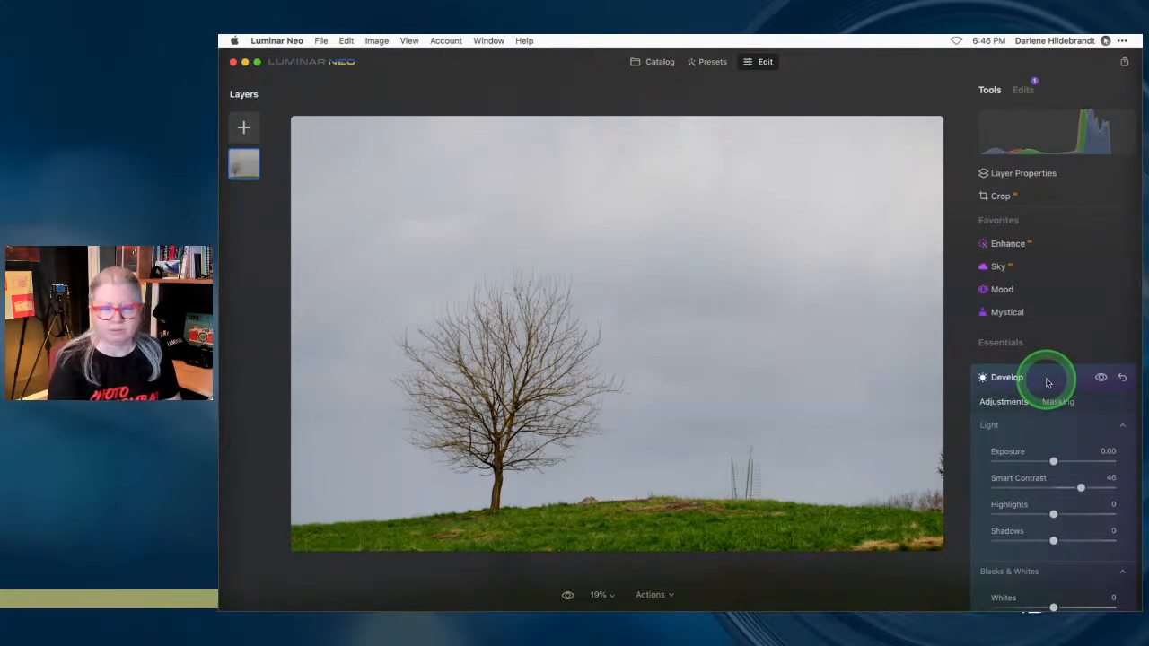
pyautogui.click(1047, 381)
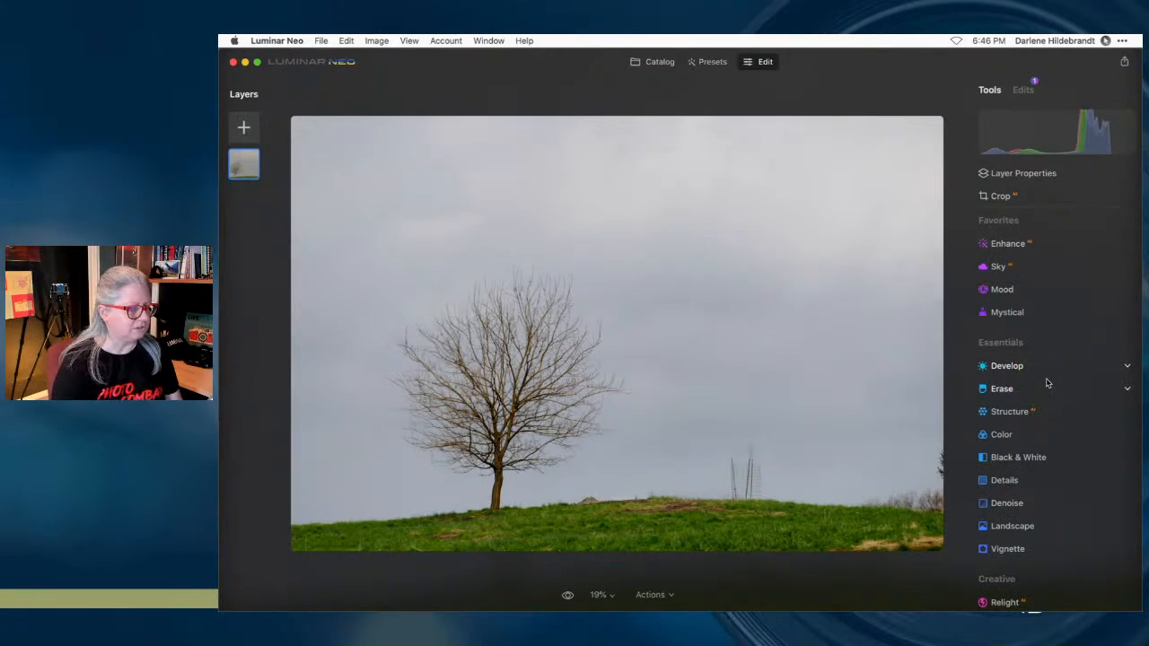
# - Darken the grass using the Color tool's HSL Luminance, with Yellow -9 and Green -18
pyautogui.click(1007, 433)
pyautogui.scroll(-4, 1032, 346)
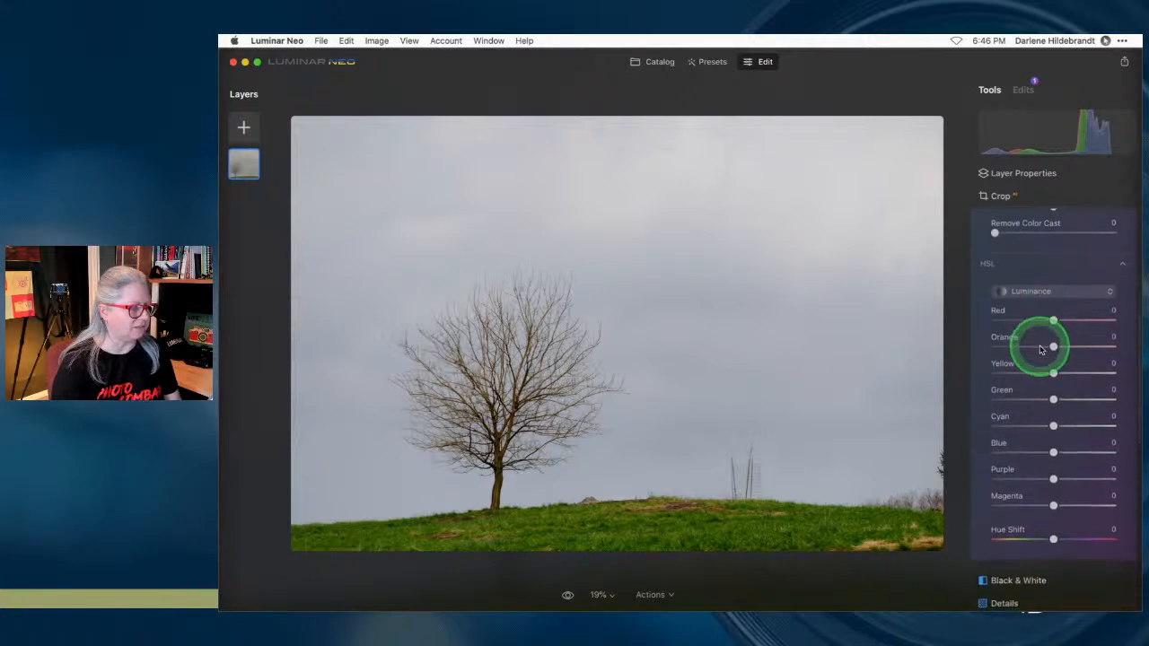
pyautogui.scroll(4, 1037, 345)
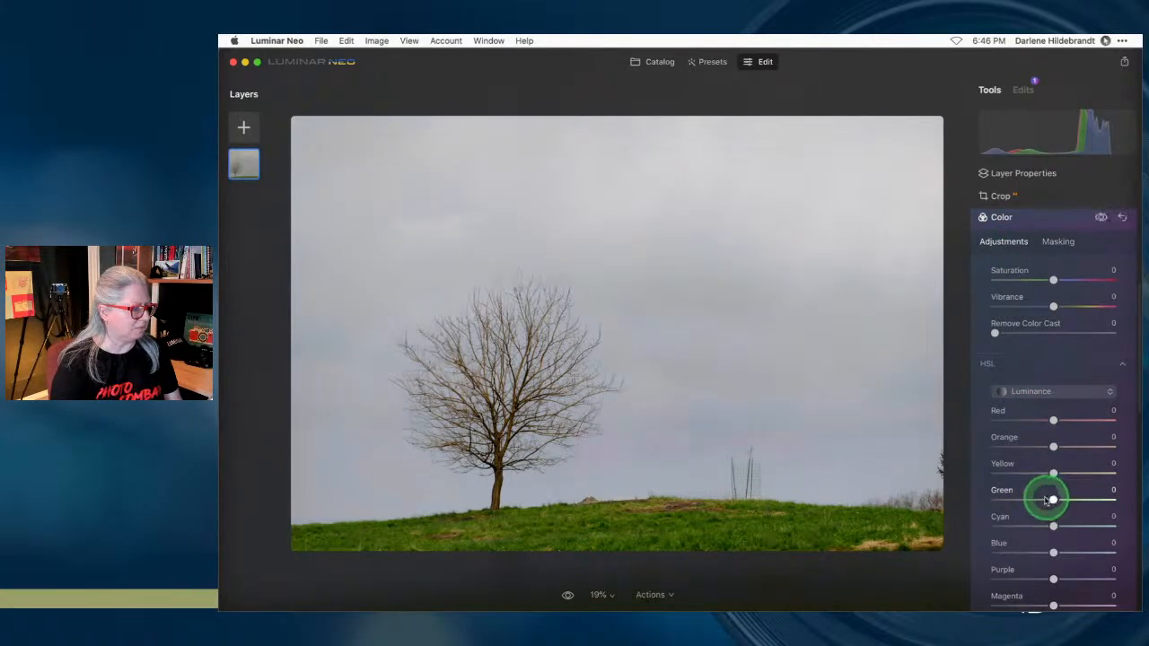
pyautogui.moveTo(1027, 500)
pyautogui.mouseDown()
pyautogui.moveTo(1013, 500)
pyautogui.moveTo(1038, 501)
pyautogui.mouseUp()
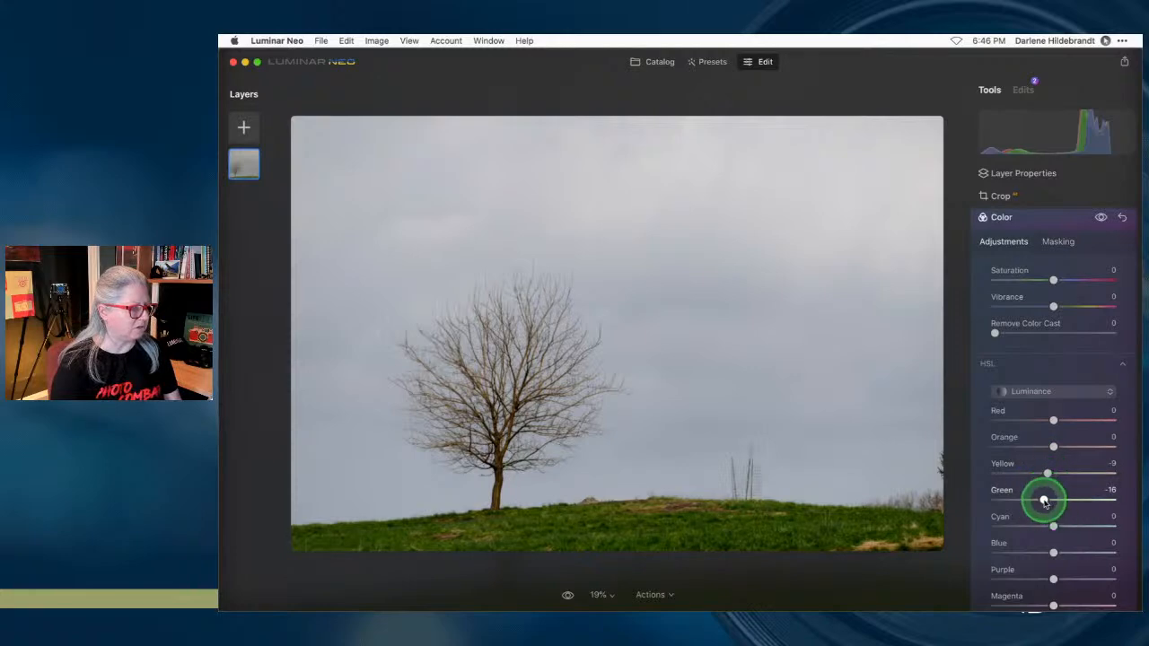
# - Mute the grass with HSL Saturation at Yellow -19 and Green -25, and close the Color tool
pyautogui.click(1038, 391)
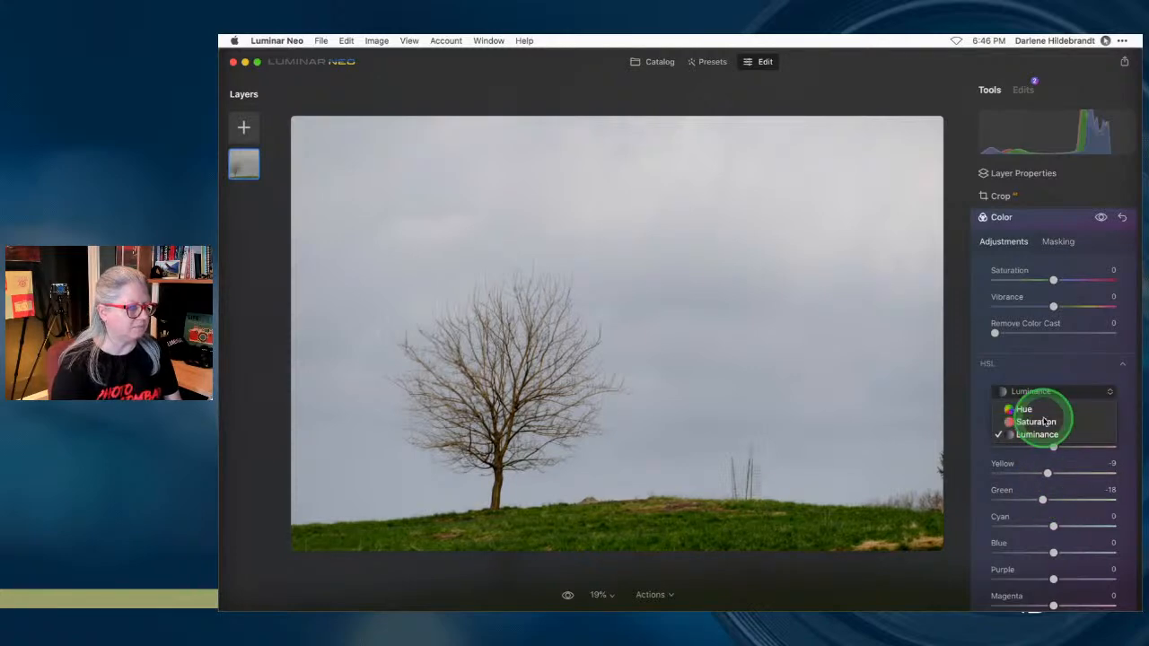
pyautogui.click(1042, 418)
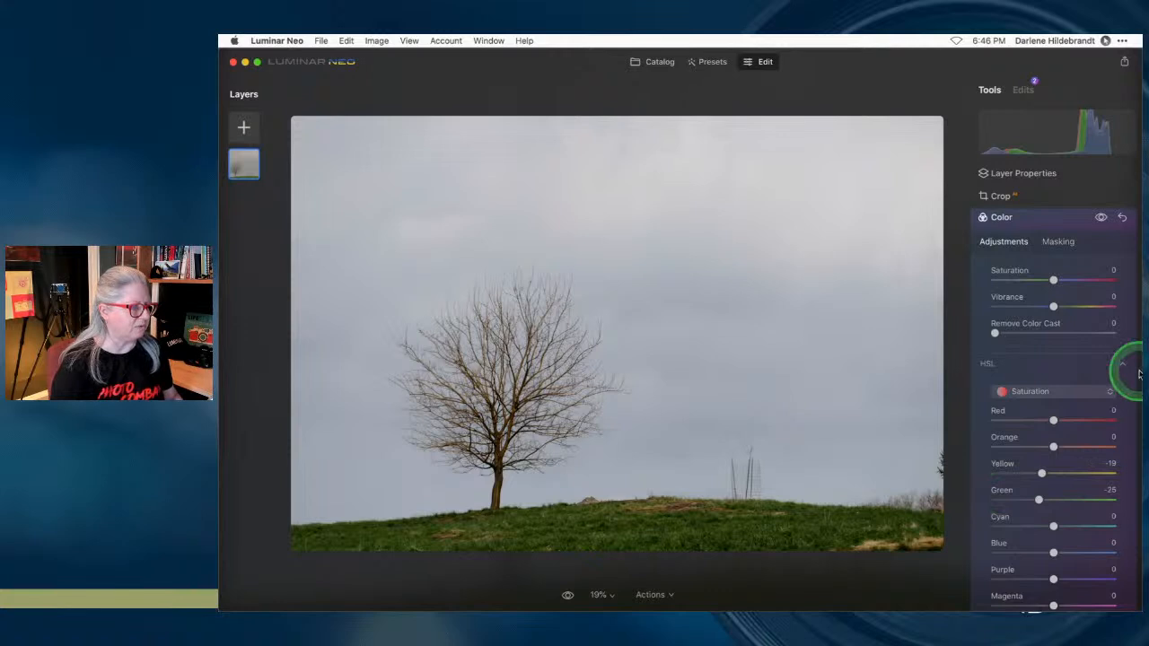
pyautogui.click(1051, 217)
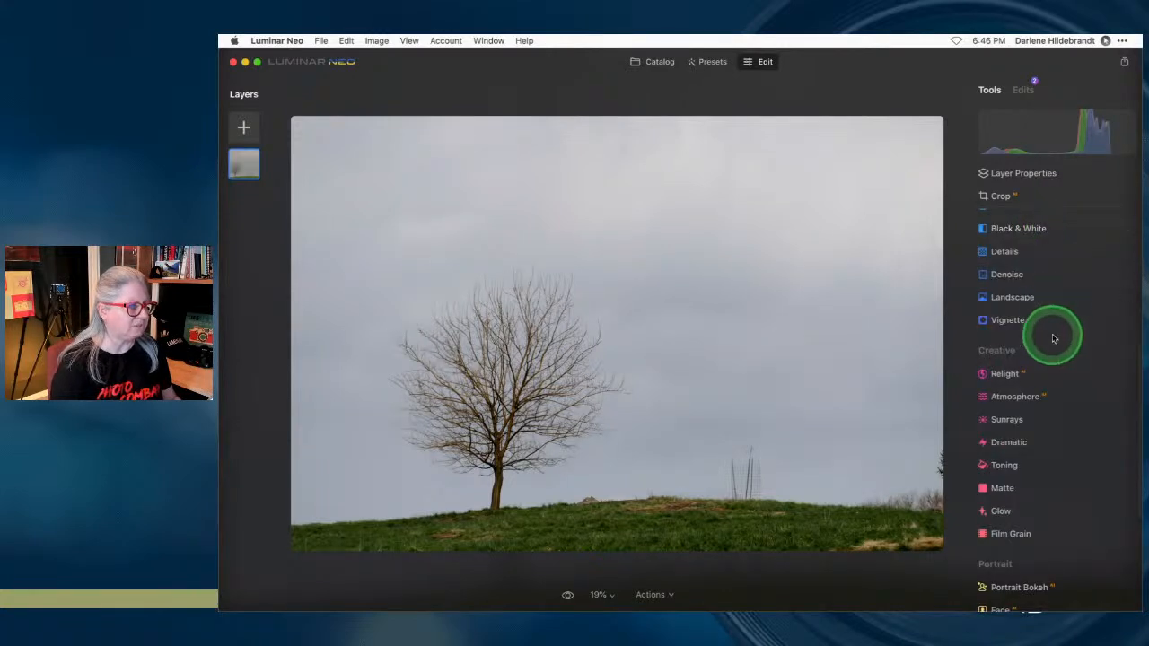
# - Paint over the rock mound on the horizon beside the tree with the Erase brush, enlarged to size 32, and erase it
pyautogui.scroll(5, 1031, 309)
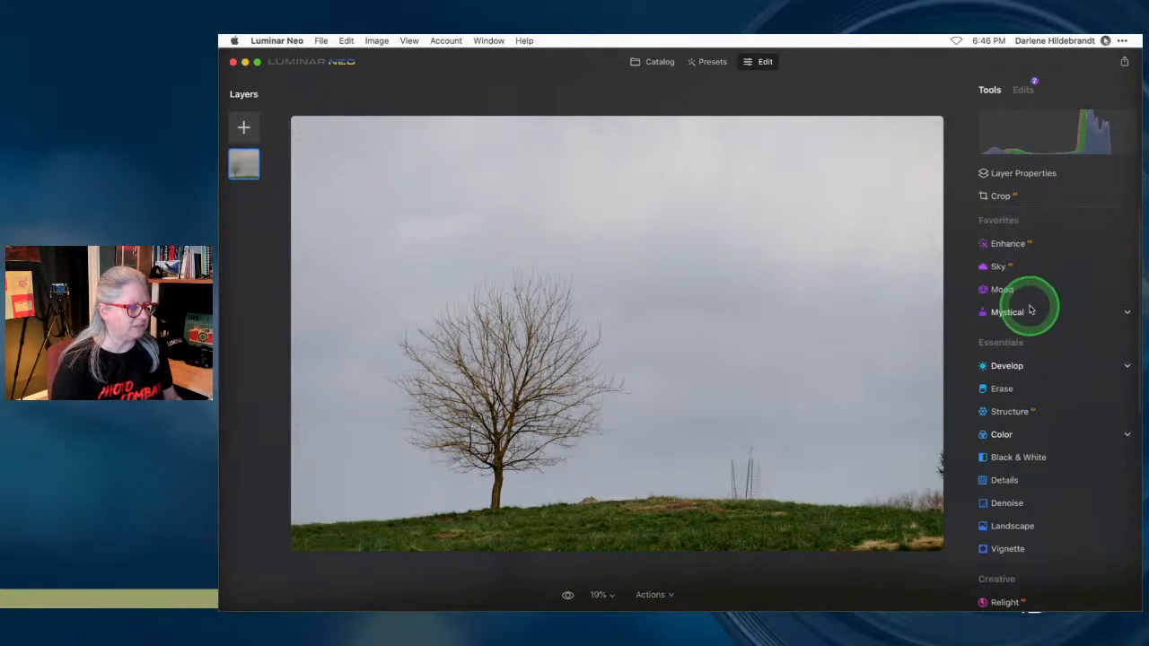
pyautogui.click(1004, 391)
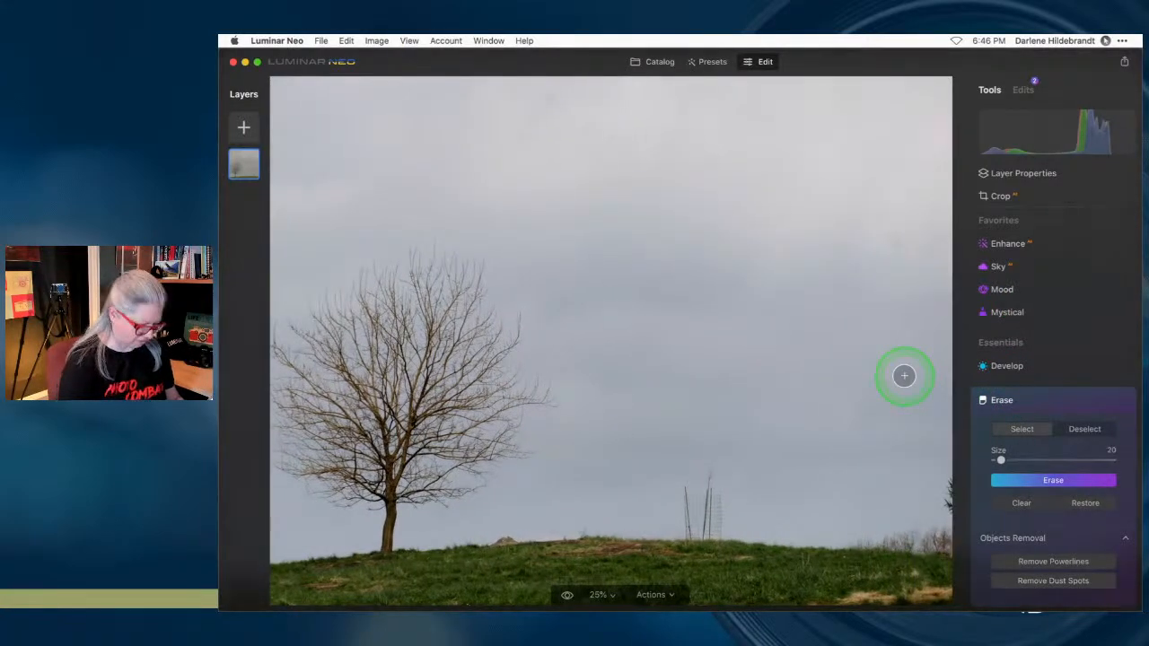
pyautogui.press('super+equal')
pyautogui.scroll(-5, 808, 354)
pyautogui.hscroll(-5, 808, 353)
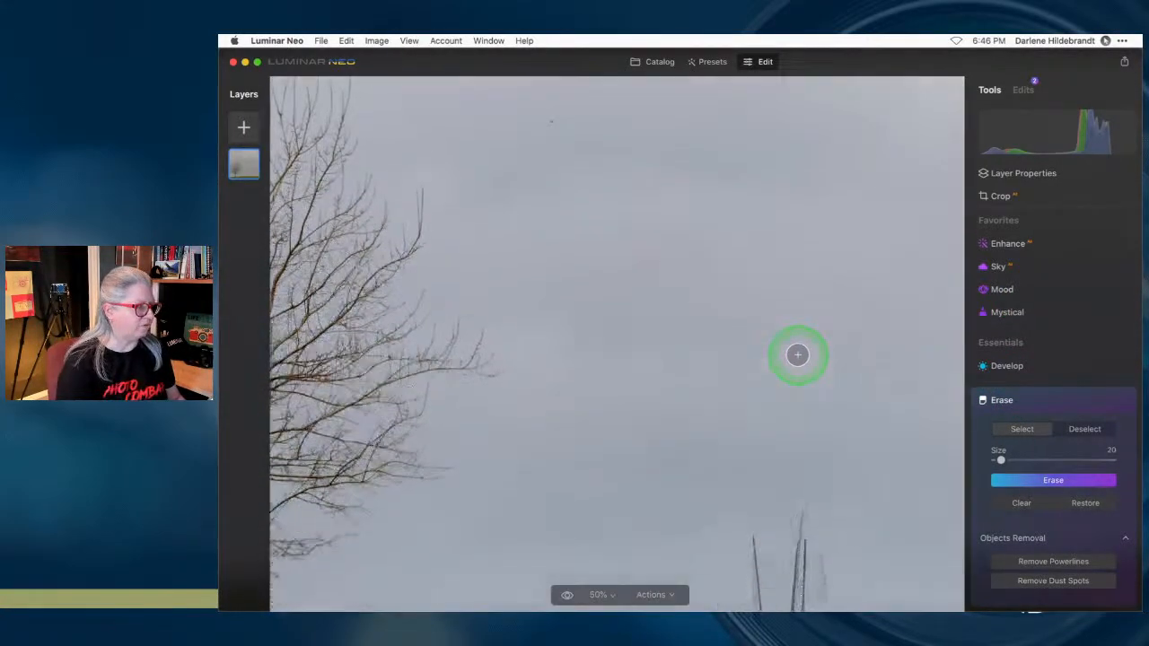
pyautogui.scroll(5, 797, 355)
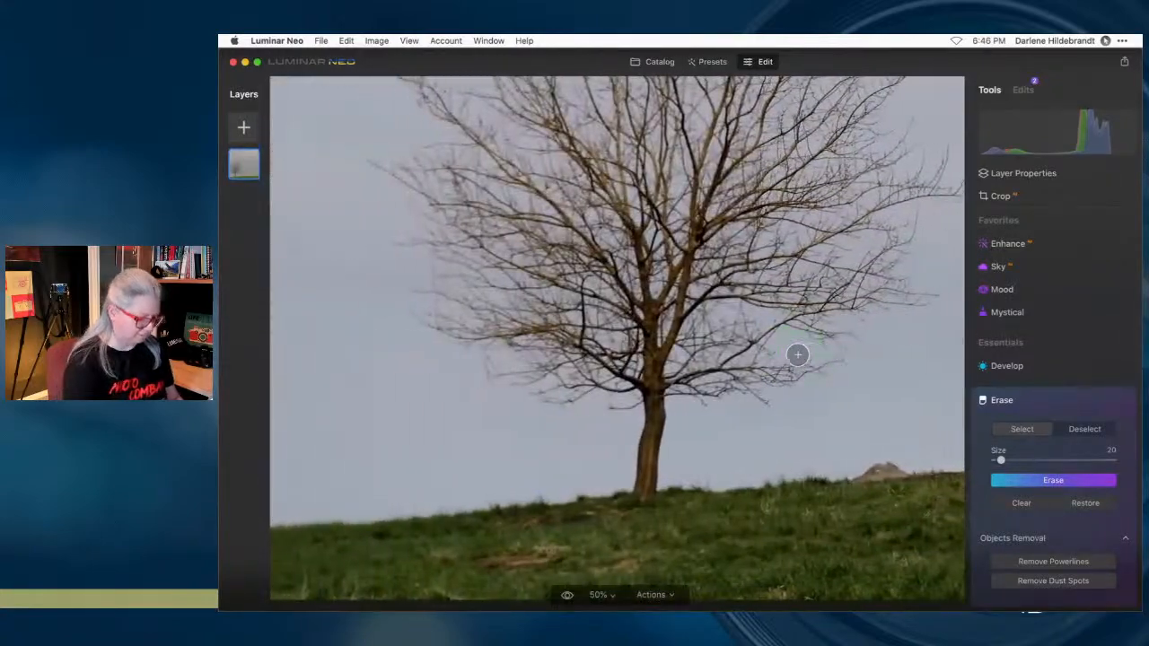
pyautogui.scroll(-5, 797, 355)
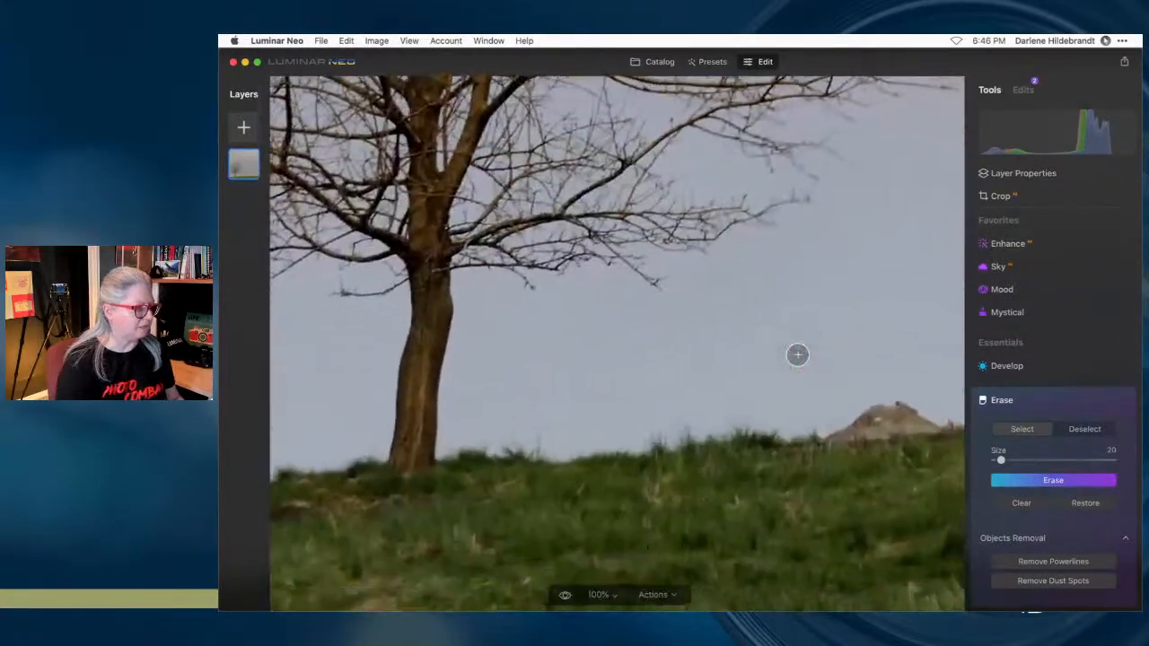
pyautogui.hscroll(4, 797, 355)
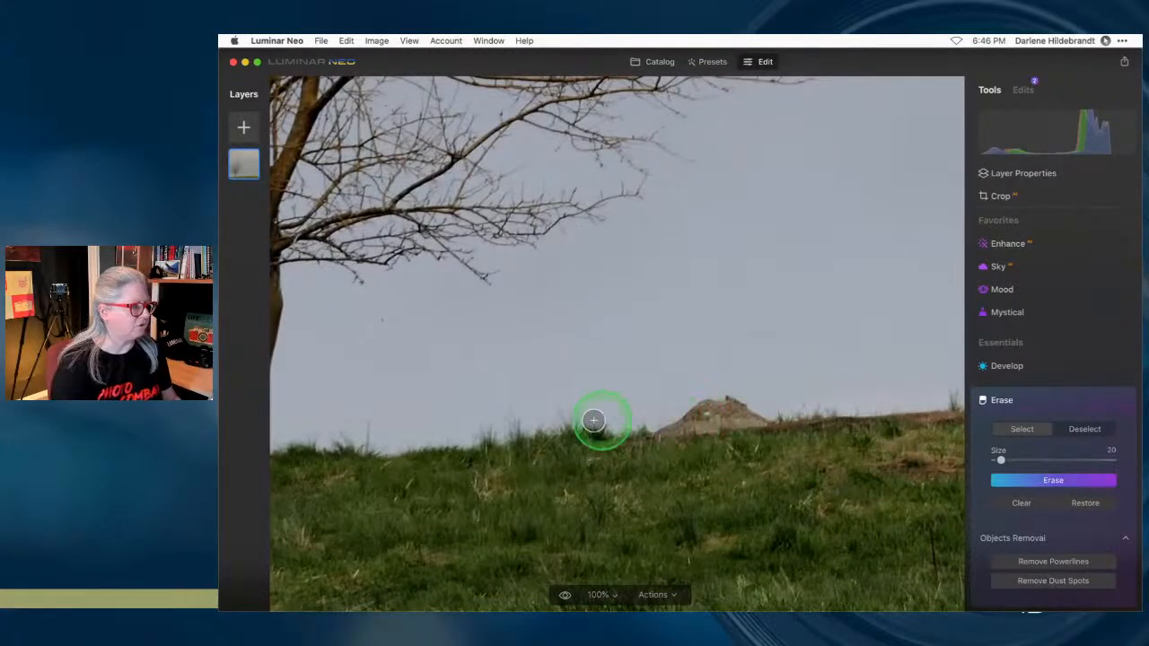
pyautogui.moveTo(654, 419)
pyautogui.mouseDown()
pyautogui.moveTo(790, 418)
pyautogui.moveTo(734, 403)
pyautogui.moveTo(674, 415)
pyautogui.mouseUp()
pyautogui.press(']')
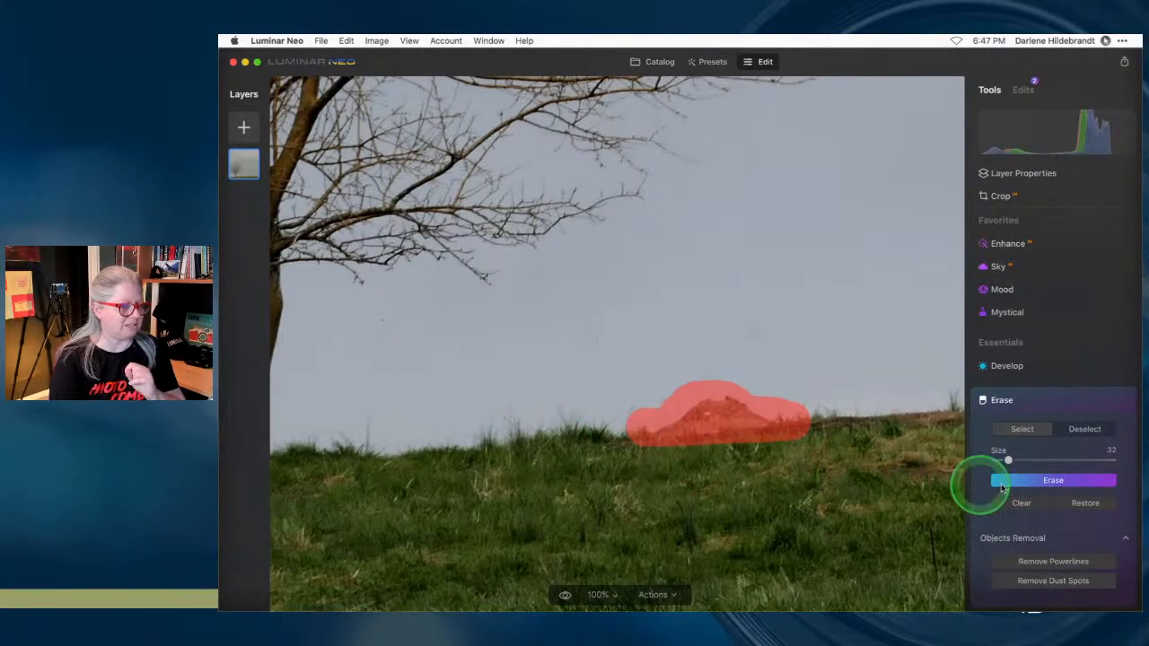
pyautogui.click(1039, 484)
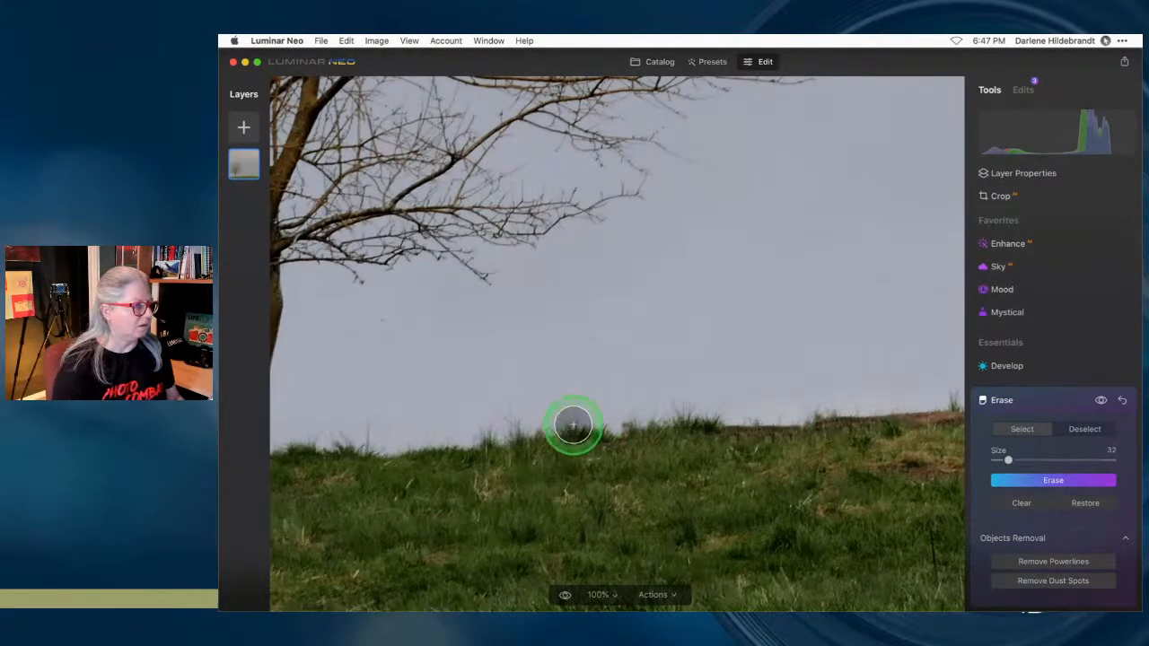
# - Erase the unnatural grass patch on the horizon where the rock mound was, and check the whole photo
pyautogui.moveTo(721, 416)
pyautogui.mouseDown()
pyautogui.moveTo(655, 421)
pyautogui.moveTo(688, 411)
pyautogui.mouseUp()
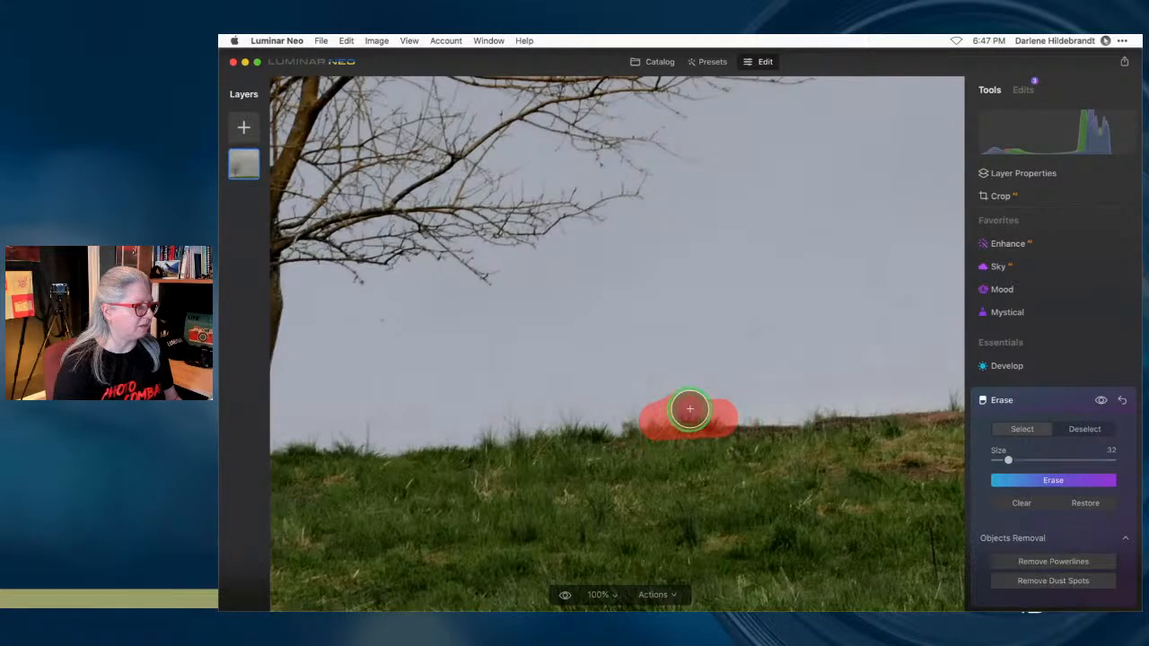
pyautogui.click(1035, 481)
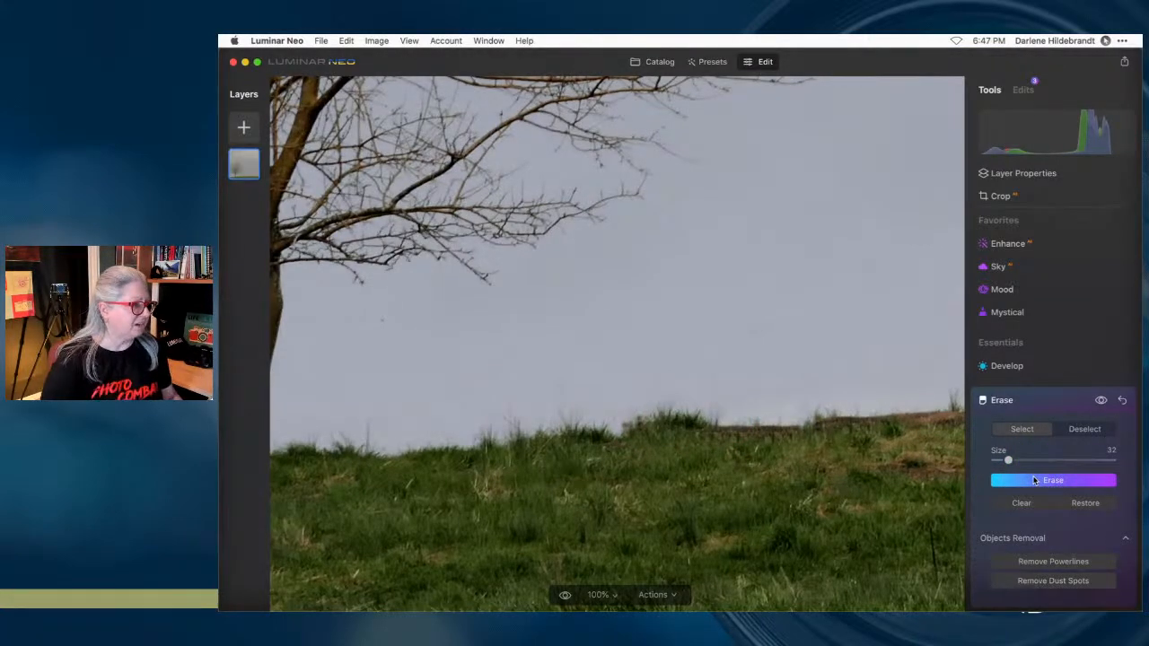
pyautogui.doubleClick(692, 490)
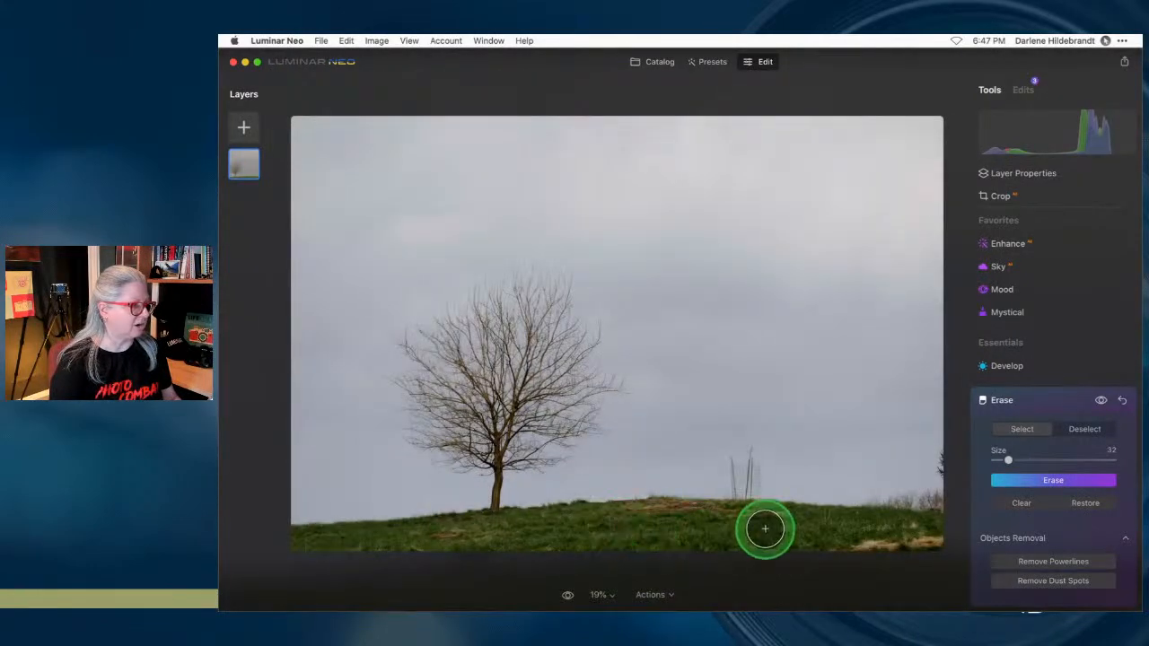
# - Erase the partial evergreen branches at the photo's right edge, working at 100% zoom
pyautogui.doubleClick(930, 468)
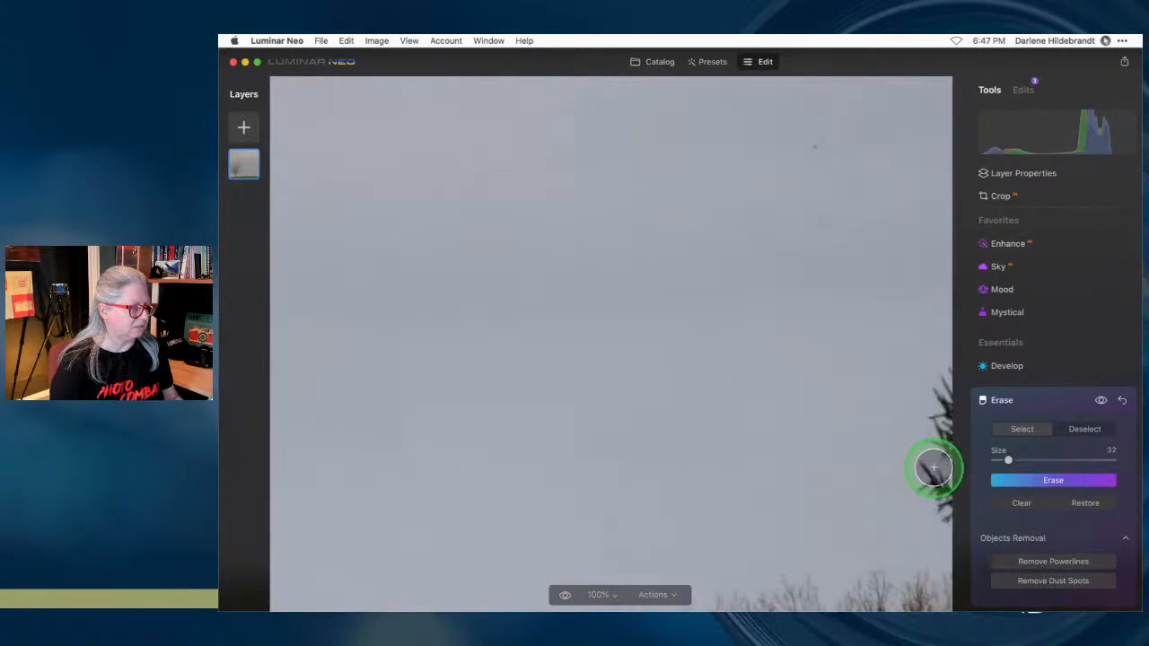
pyautogui.moveTo(943, 359)
pyautogui.mouseDown()
pyautogui.moveTo(946, 511)
pyautogui.moveTo(925, 500)
pyautogui.moveTo(919, 461)
pyautogui.moveTo(938, 376)
pyautogui.mouseUp()
pyautogui.click(1018, 480)
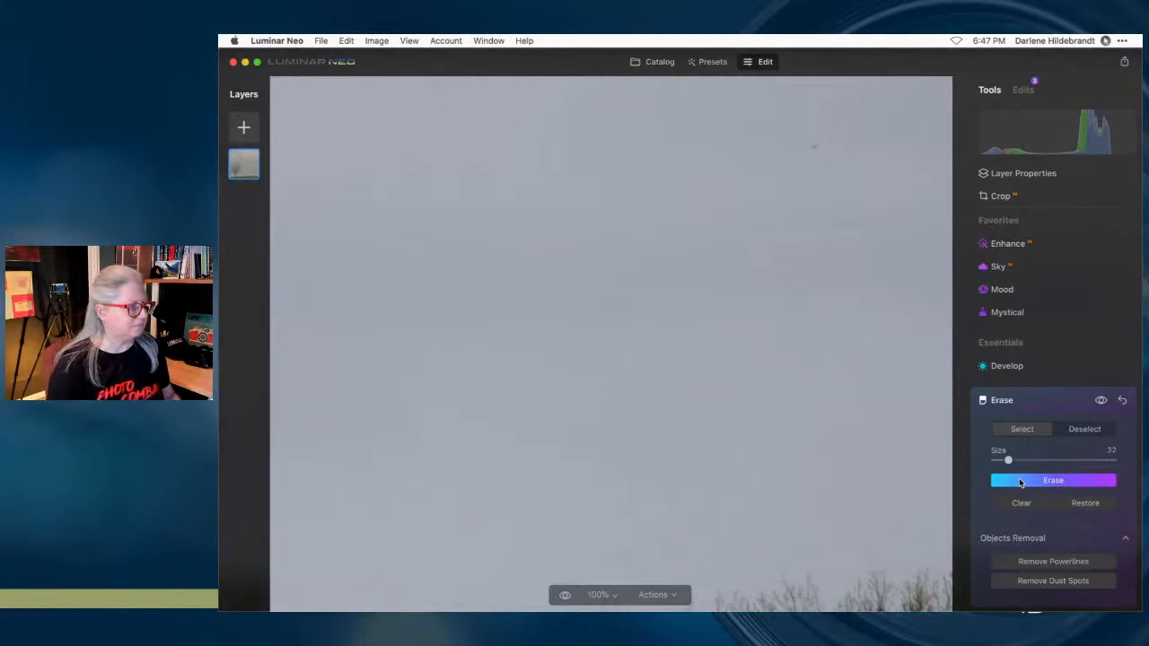
# - Mark three dust spots in the sky above the right horizon and erase them
pyautogui.click(810, 147)
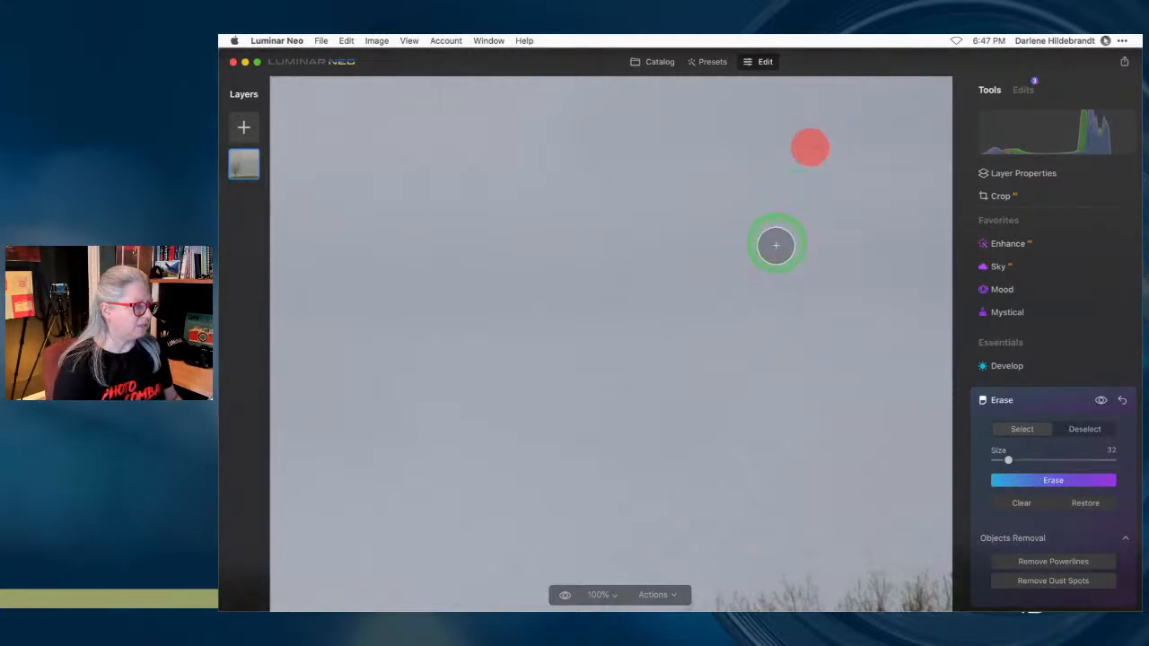
pyautogui.click(777, 257)
pyautogui.click(808, 297)
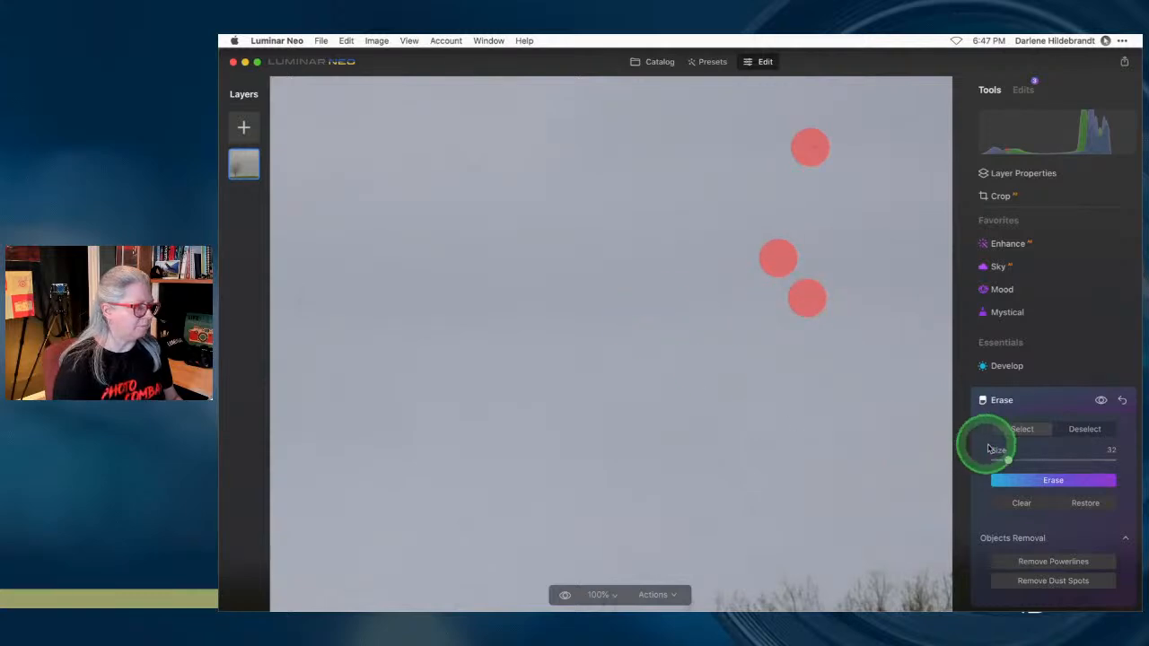
pyautogui.click(1015, 480)
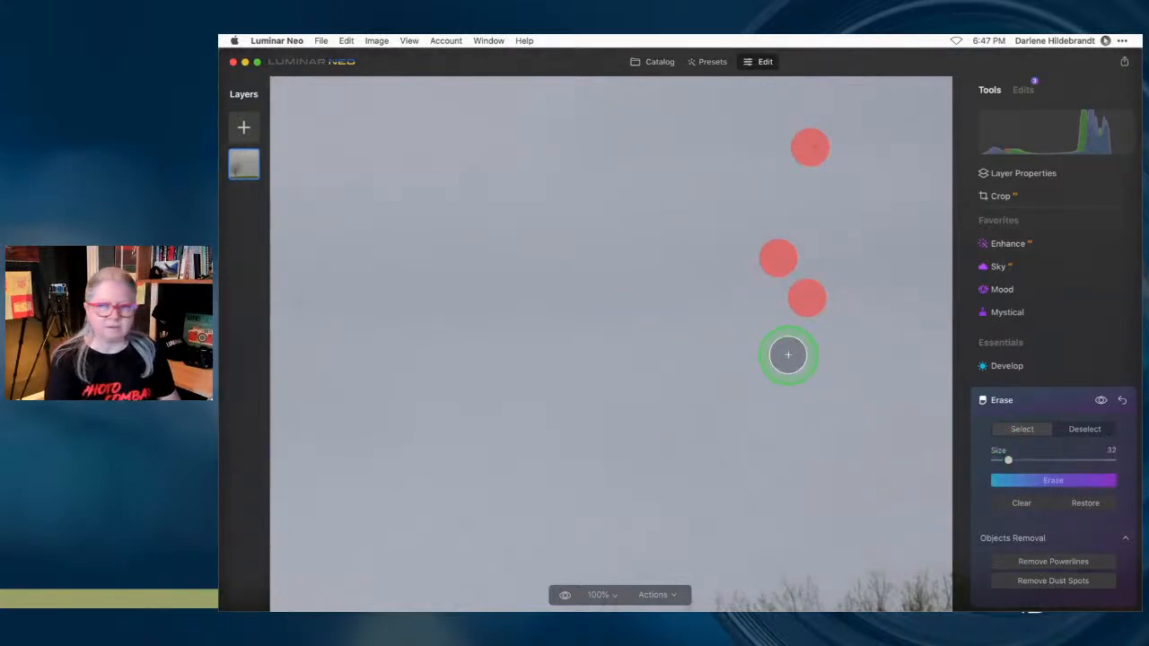
# - Mark four dark specks in the sky to the right of the tree's upper branches and erase them
pyautogui.hscroll(-6, 778, 343)
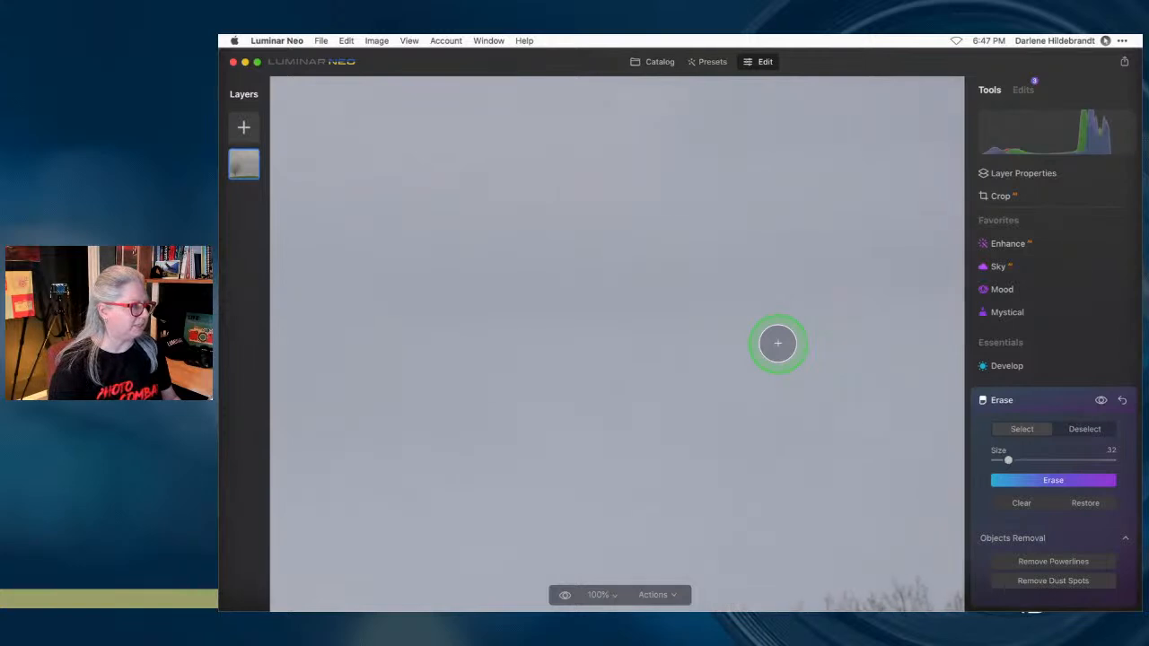
pyautogui.scroll(-4, 777, 343)
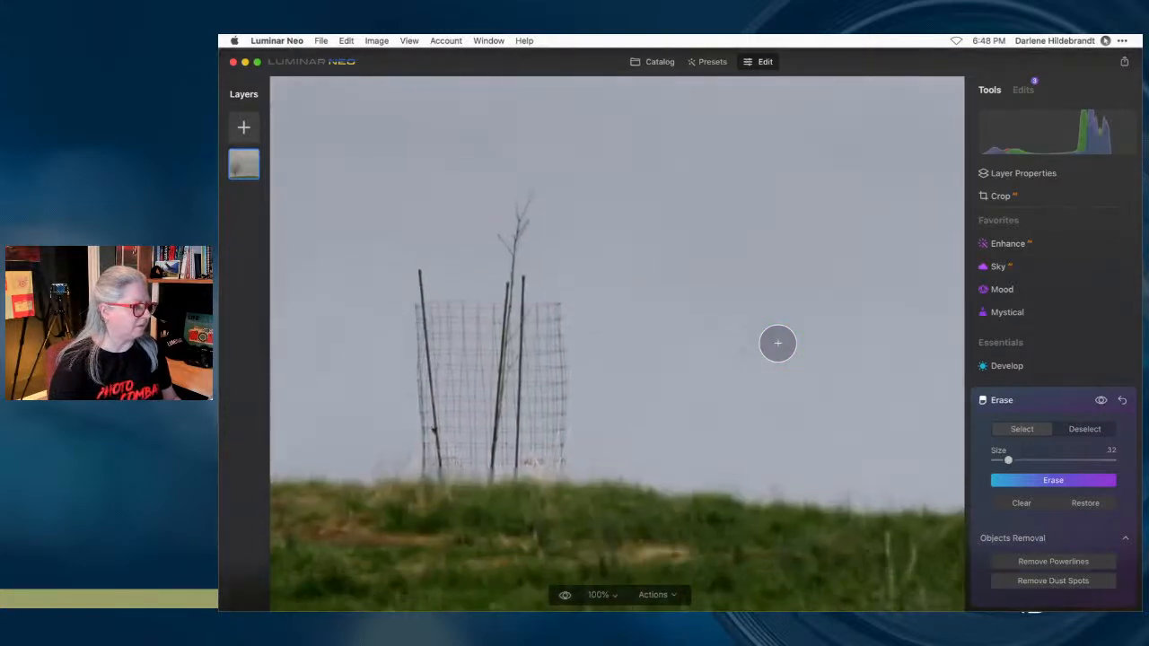
pyautogui.click(749, 339)
pyautogui.scroll(6, 749, 338)
pyautogui.scroll(4, 749, 339)
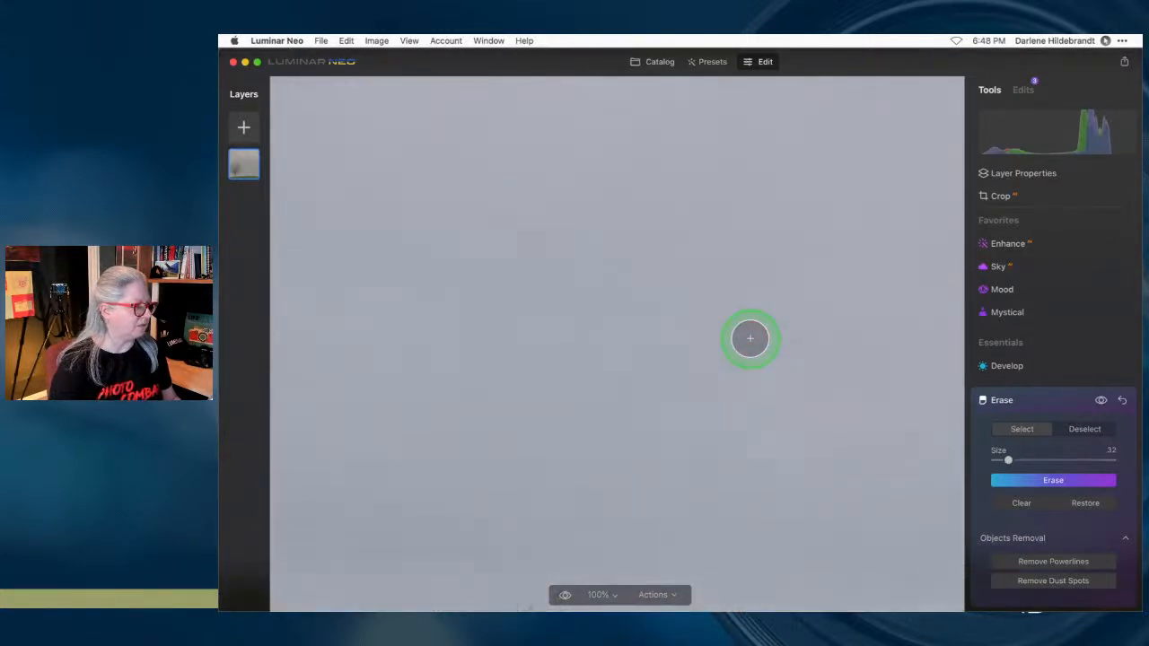
pyautogui.scroll(5, 750, 338)
pyautogui.scroll(-4, 750, 338)
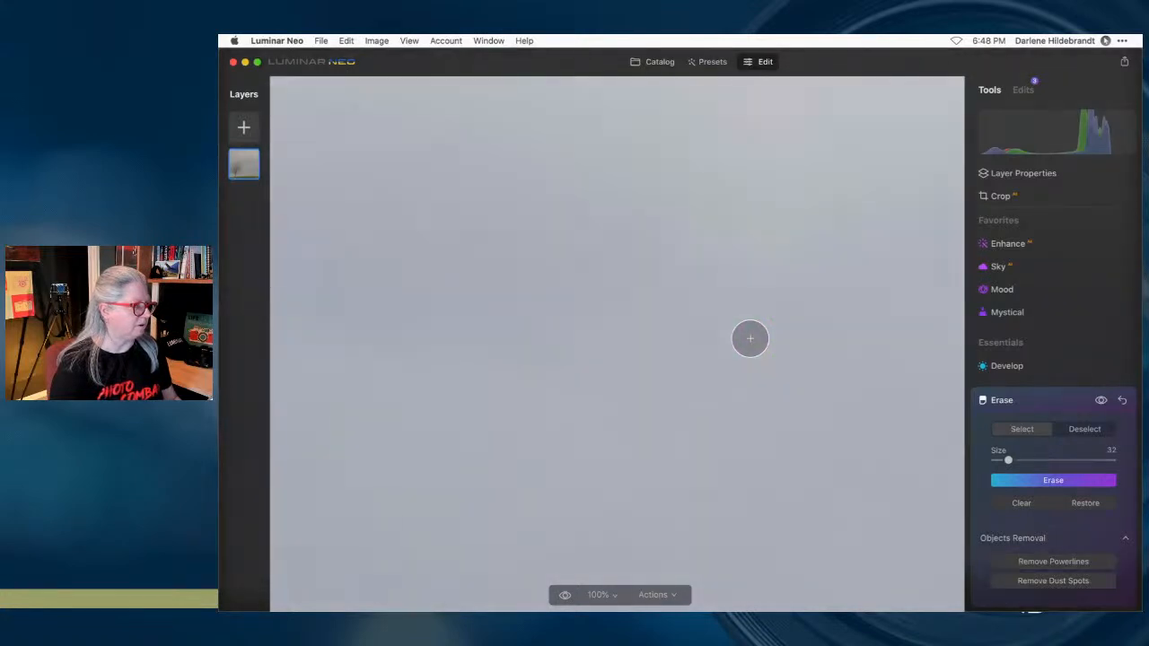
pyautogui.scroll(-5, 749, 338)
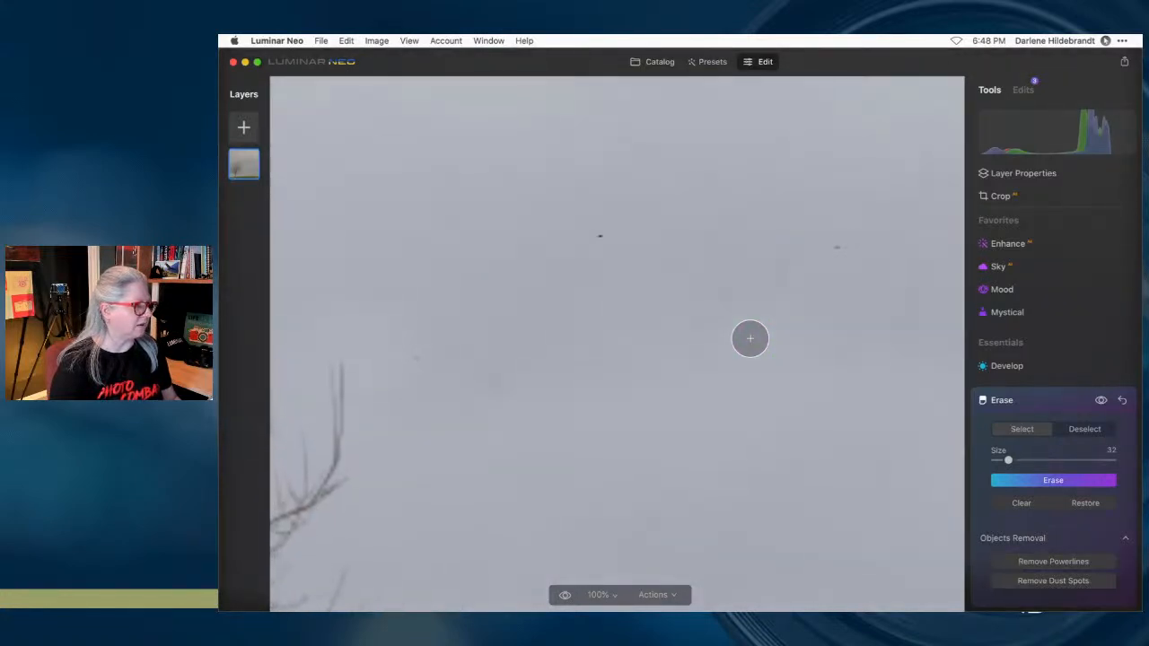
pyautogui.click(841, 264)
pyautogui.click(937, 141)
pyautogui.click(600, 255)
pyautogui.click(418, 375)
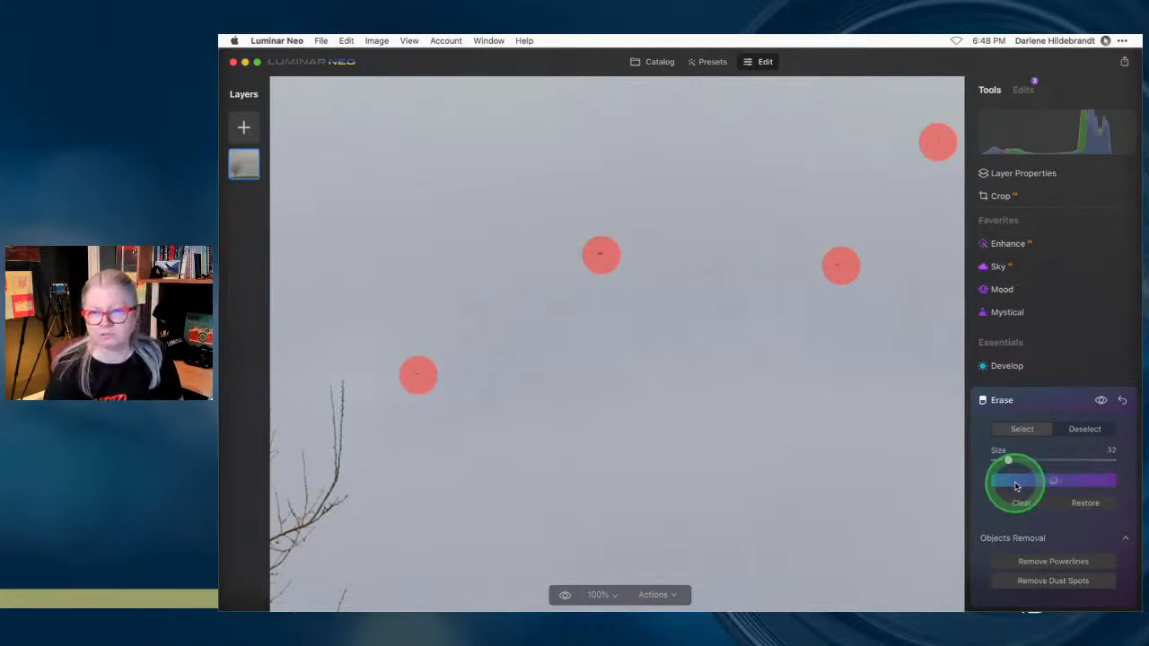
pyautogui.click(1016, 486)
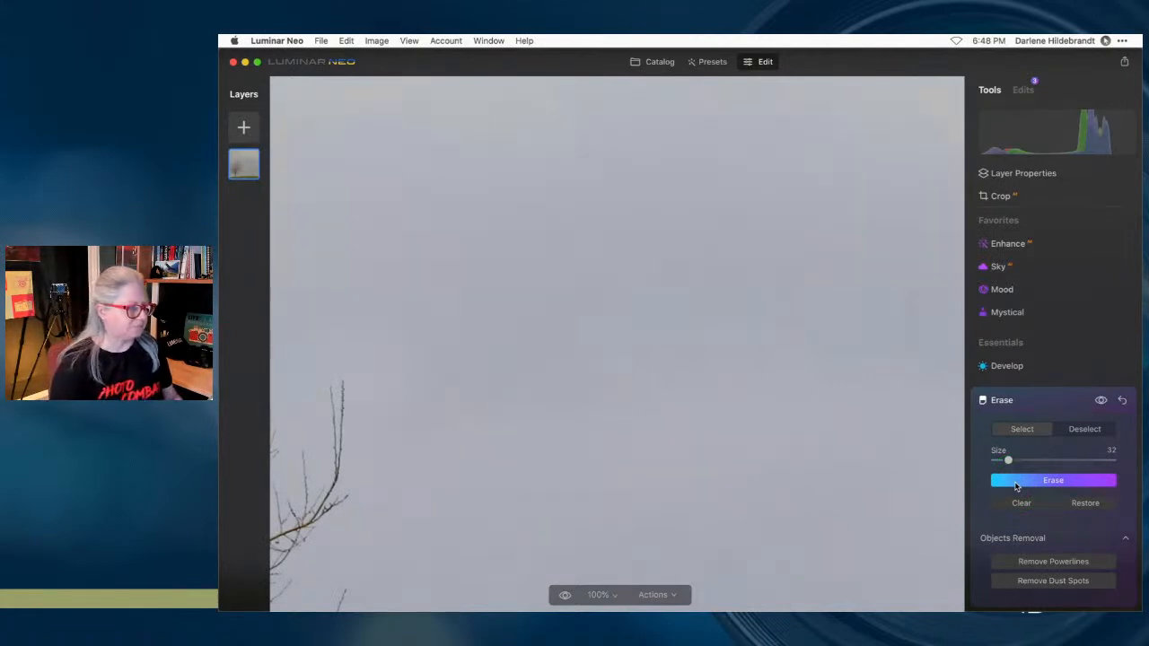
# - Paint over the sapling top and stake tips above the wire cage with the Erase brush at size 32, and erase them
pyautogui.scroll(-10, 713, 348)
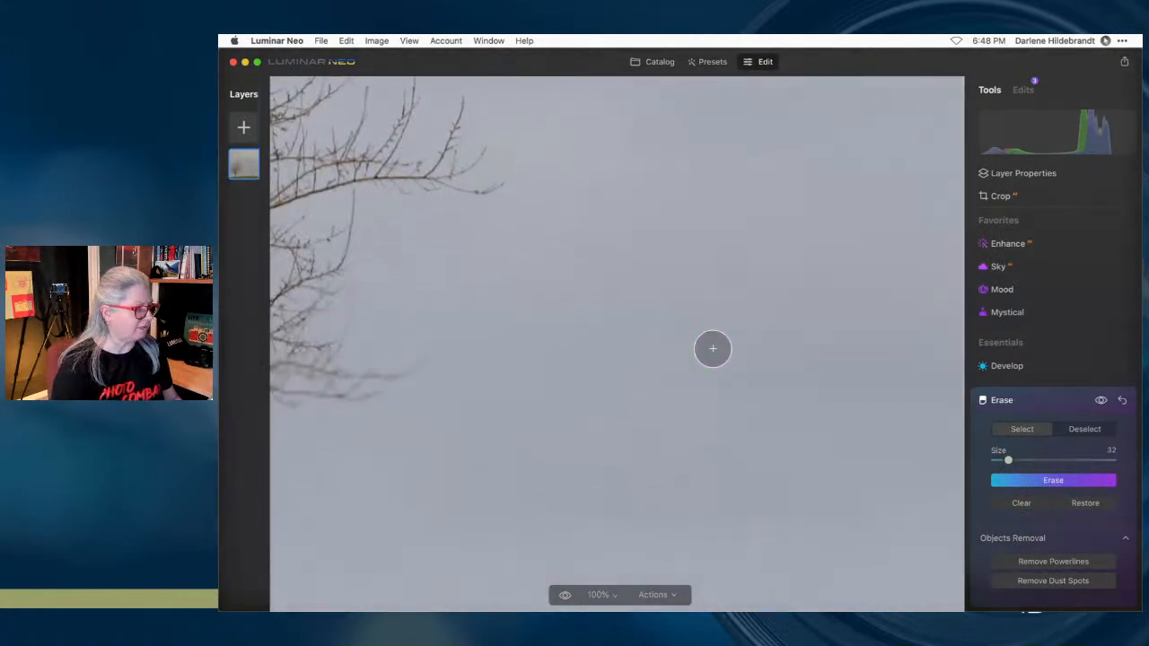
pyautogui.hscroll(10, 713, 348)
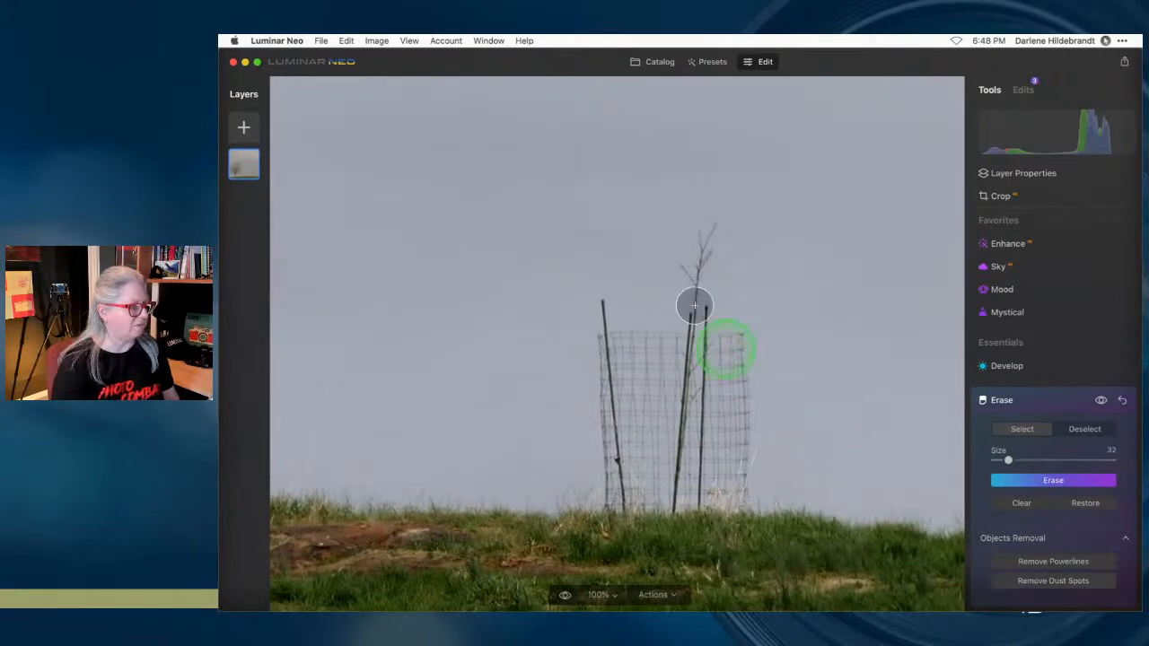
pyautogui.press(']')
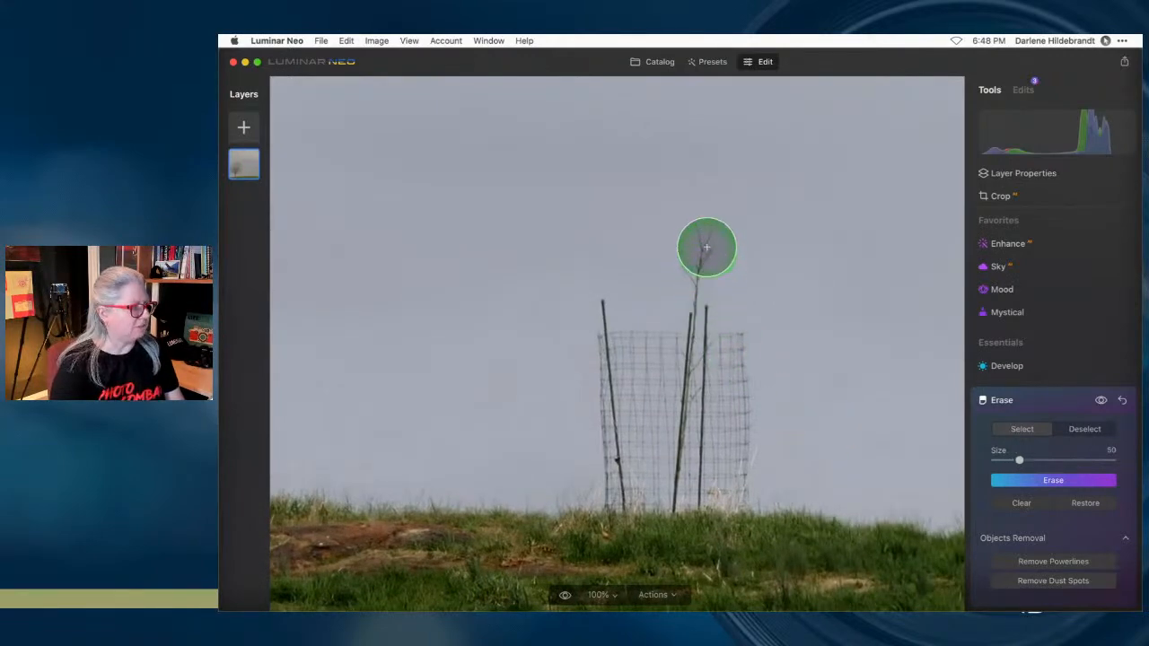
pyautogui.press('[')
pyautogui.moveTo(711, 229)
pyautogui.mouseDown()
pyautogui.moveTo(700, 328)
pyautogui.moveTo(688, 265)
pyautogui.mouseUp()
pyautogui.press('[')
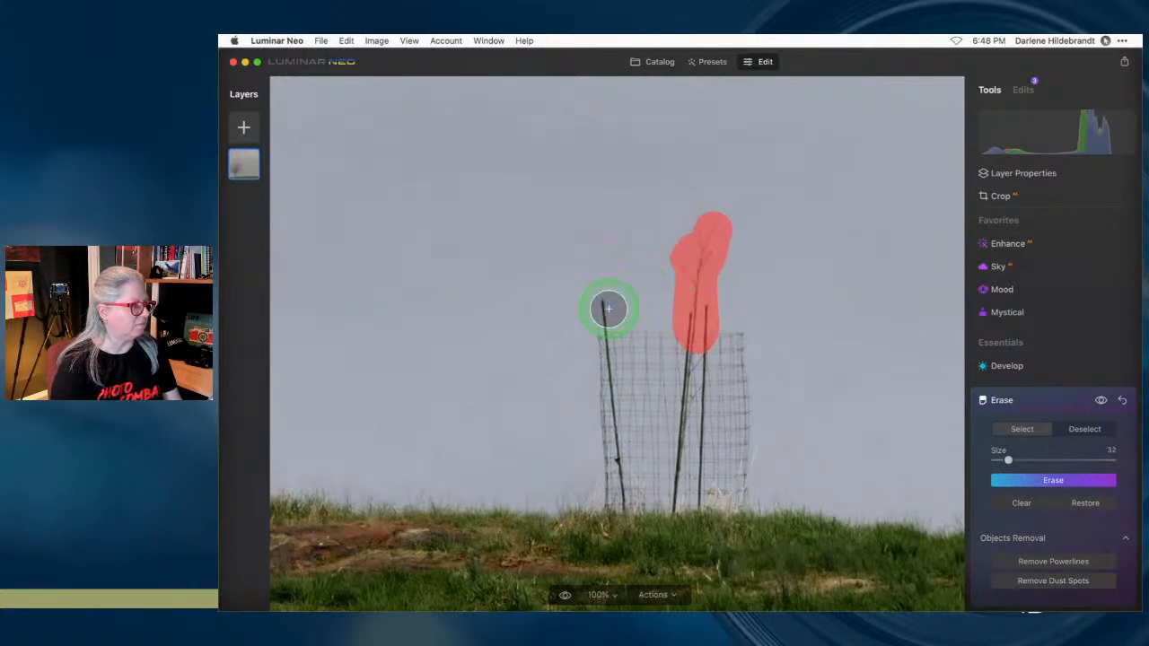
pyautogui.click(1031, 482)
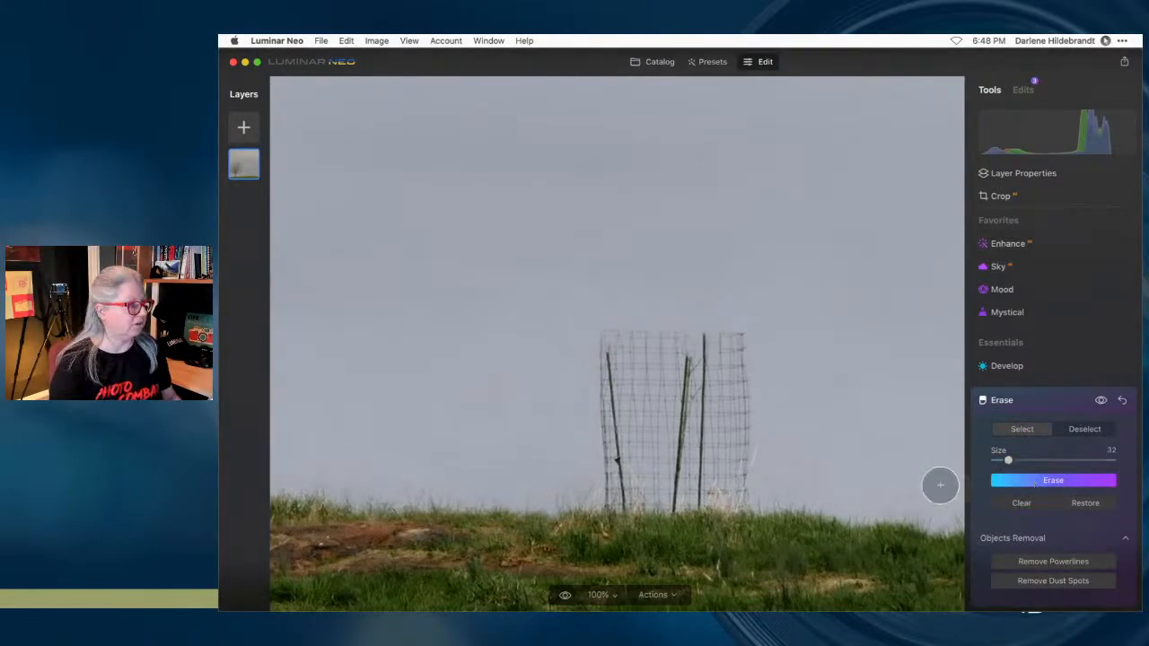
# - Enlarge the Erase brush to 56, erase the wire cage and its stakes down to the grass, and check the whole photo
pyautogui.press(']')
pyautogui.press(']')
pyautogui.press(']')
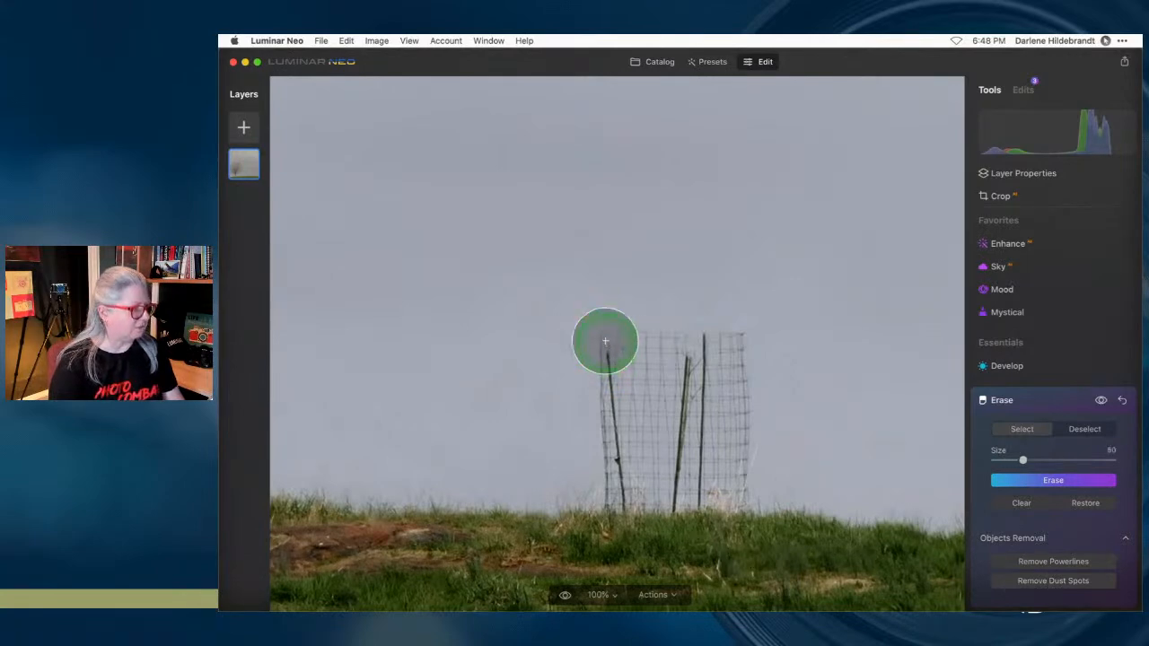
pyautogui.moveTo(614, 350)
pyautogui.mouseDown()
pyautogui.moveTo(740, 349)
pyautogui.moveTo(741, 501)
pyautogui.moveTo(618, 505)
pyautogui.moveTo(612, 372)
pyautogui.moveTo(644, 474)
pyautogui.moveTo(685, 452)
pyautogui.moveTo(693, 429)
pyautogui.moveTo(692, 415)
pyautogui.moveTo(657, 395)
pyautogui.moveTo(634, 509)
pyautogui.moveTo(572, 514)
pyautogui.moveTo(783, 514)
pyautogui.moveTo(707, 513)
pyautogui.moveTo(697, 464)
pyautogui.mouseUp()
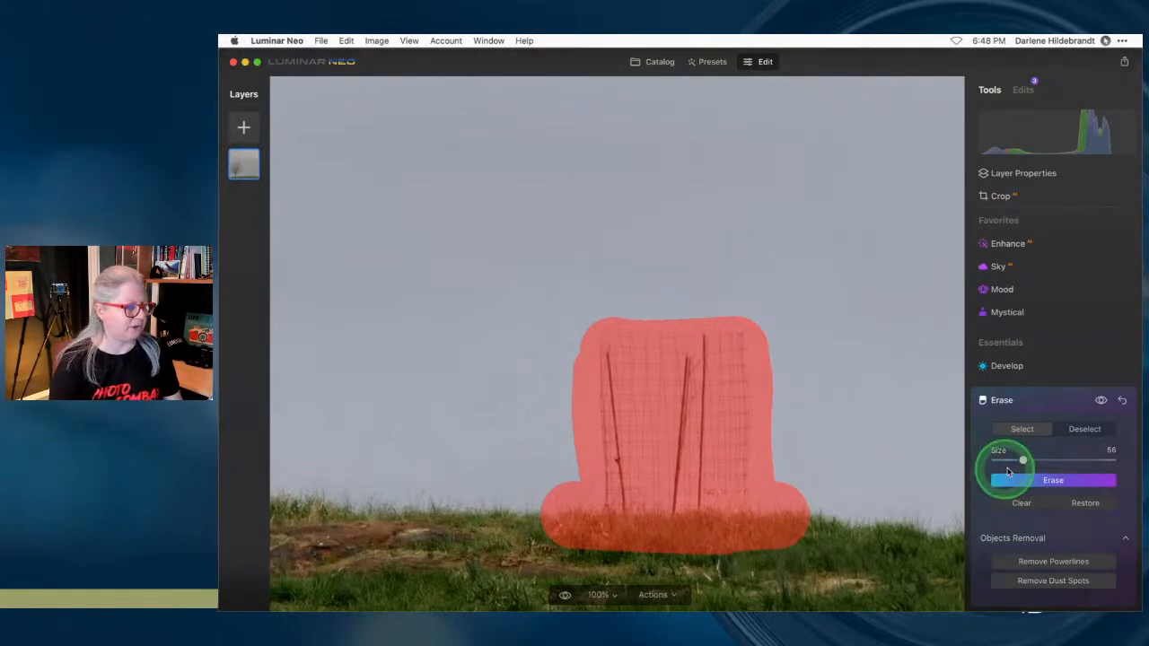
pyautogui.click(1032, 482)
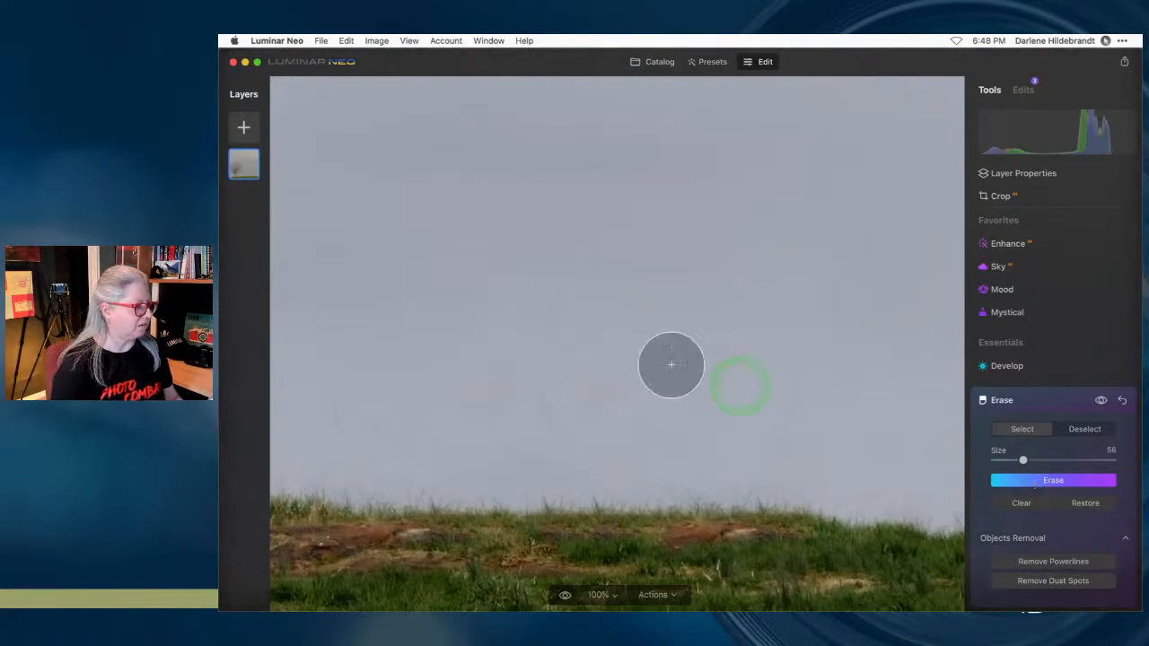
pyautogui.press('super+0')
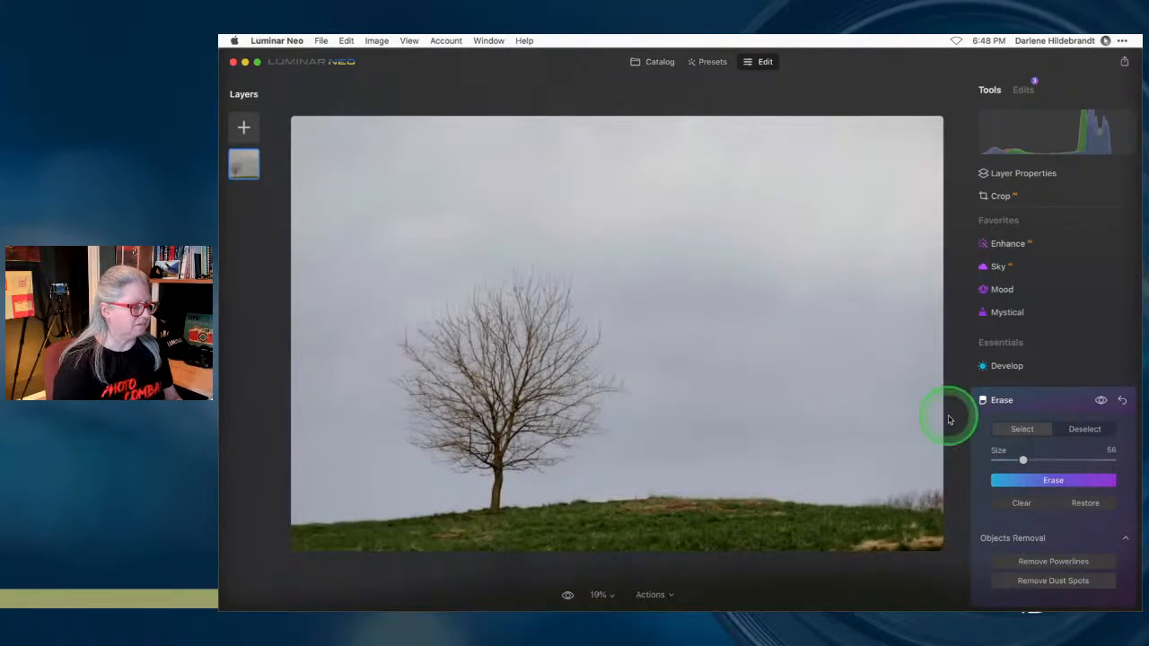
# - Erase the small tan patch in the grass below the bare bushes at the right, working at 100% zoom
pyautogui.press('super+1')
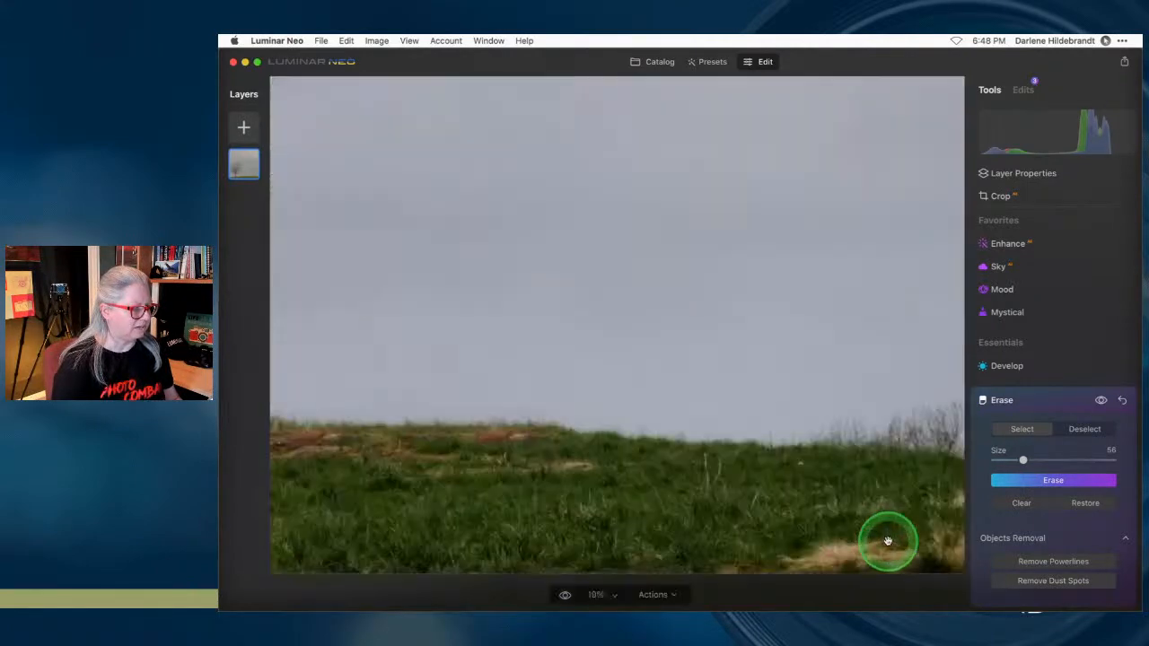
pyautogui.hscroll(5, 888, 540)
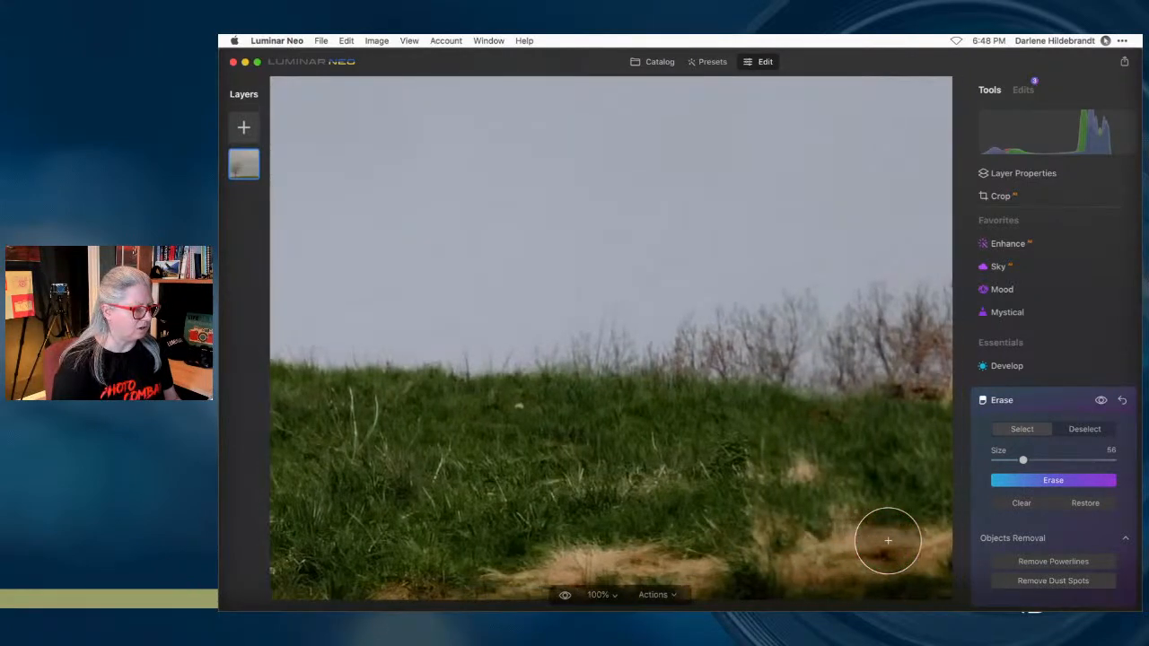
pyautogui.moveTo(810, 467); pyautogui.dragTo(844, 467)
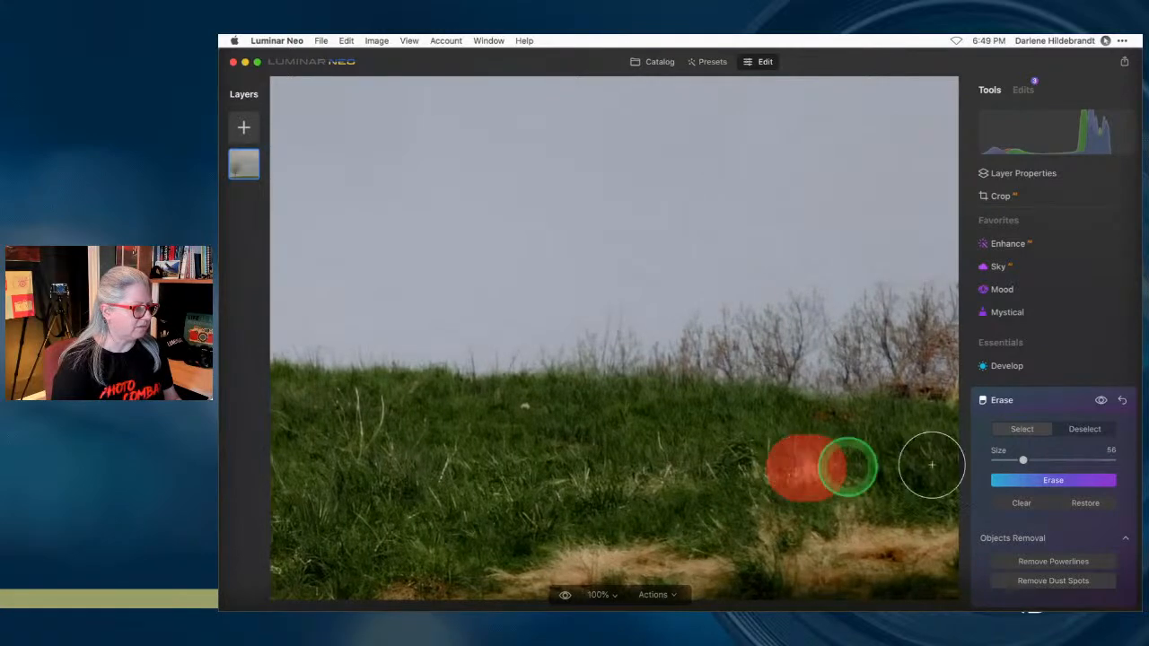
pyautogui.click(1018, 480)
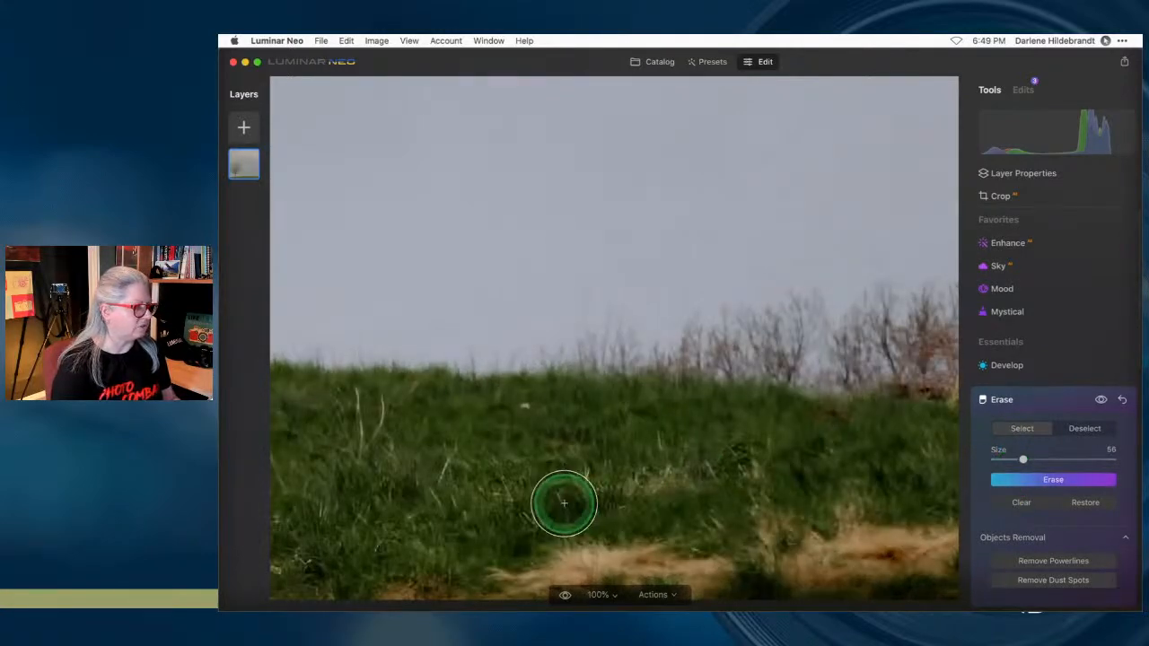
# - Erase the strip of dry grass along the photo's lower-right edge and the remaining pale patches in the grass above it
pyautogui.moveTo(764, 554)
pyautogui.mouseDown()
pyautogui.moveTo(904, 567)
pyautogui.moveTo(942, 548)
pyautogui.moveTo(858, 528)
pyautogui.moveTo(723, 552)
pyautogui.moveTo(684, 582)
pyautogui.moveTo(592, 573)
pyautogui.moveTo(507, 594)
pyautogui.moveTo(384, 589)
pyautogui.mouseUp()
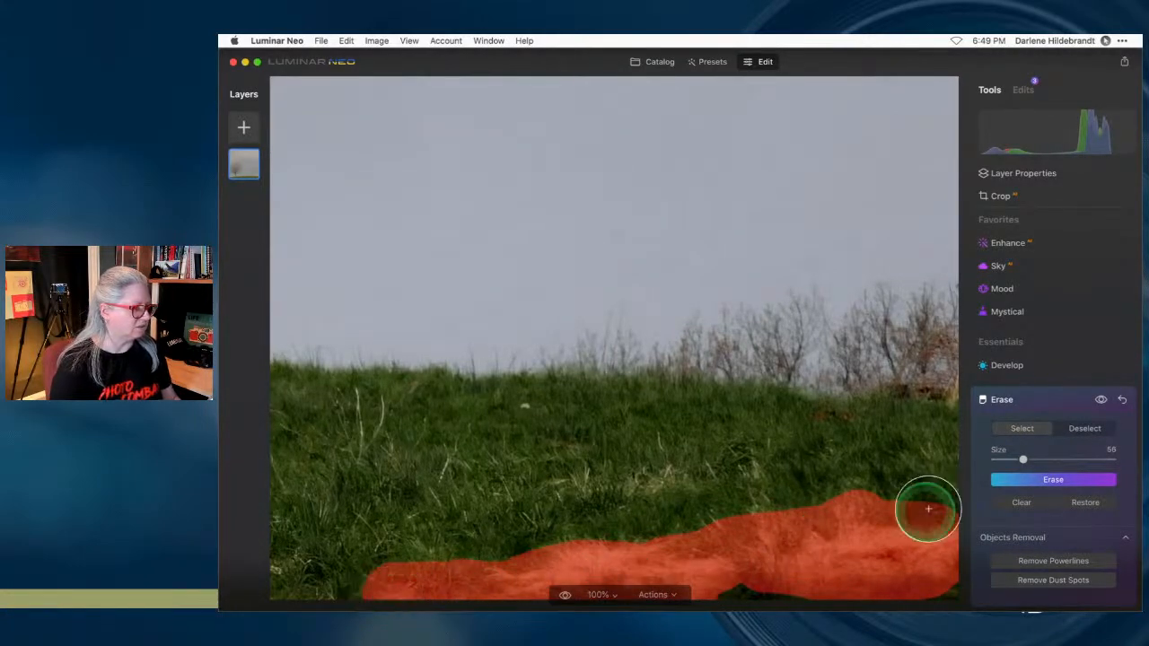
pyautogui.click(1046, 486)
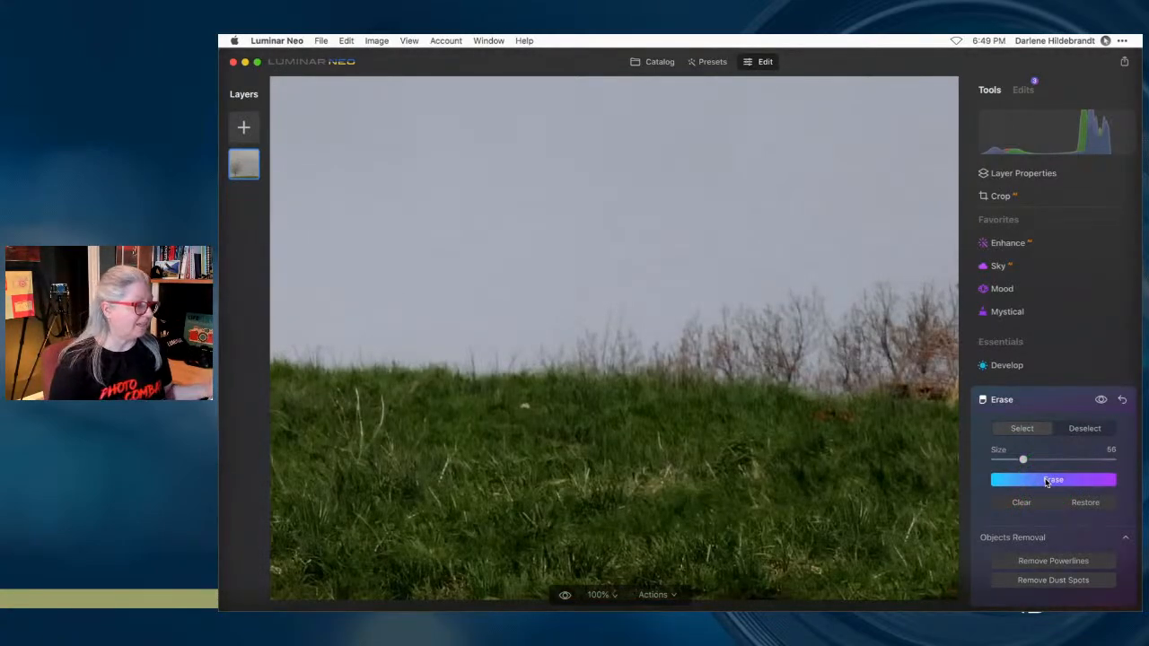
pyautogui.moveTo(585, 511)
pyautogui.mouseDown()
pyautogui.moveTo(674, 513)
pyautogui.moveTo(737, 461)
pyautogui.moveTo(775, 482)
pyautogui.moveTo(808, 483)
pyautogui.moveTo(799, 474)
pyautogui.mouseUp()
pyautogui.click(1017, 486)
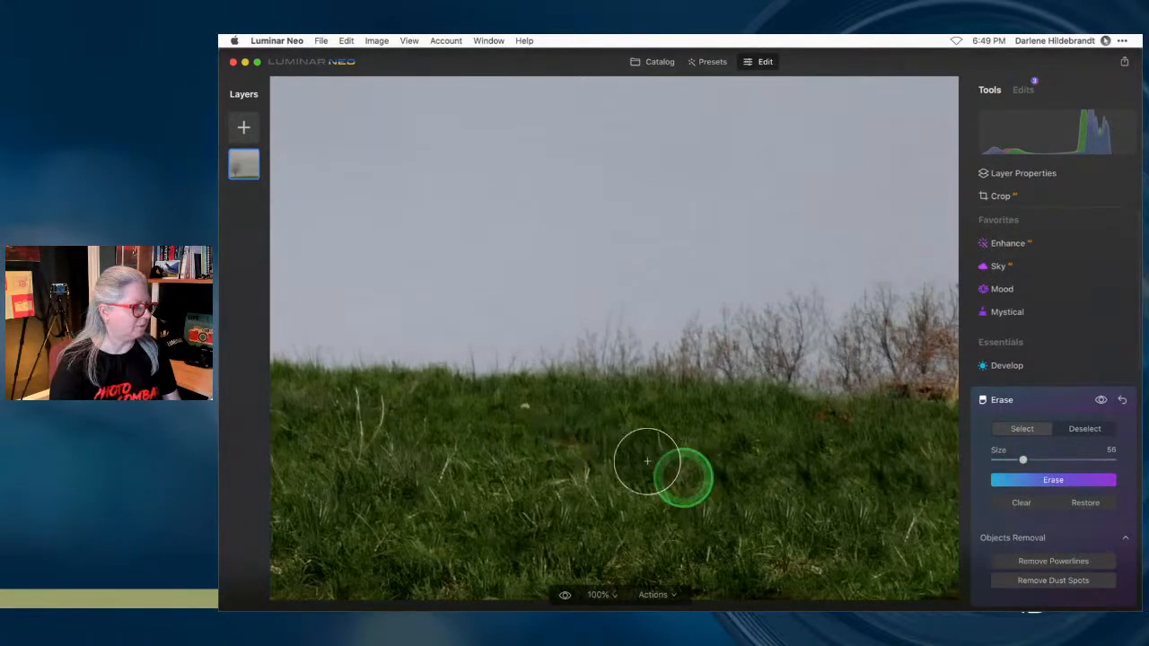
# - Try erasing the faint twigs on the horizon beside the bare bushes, and restore that area
pyautogui.moveTo(595, 301); pyautogui.dragTo(613, 420)
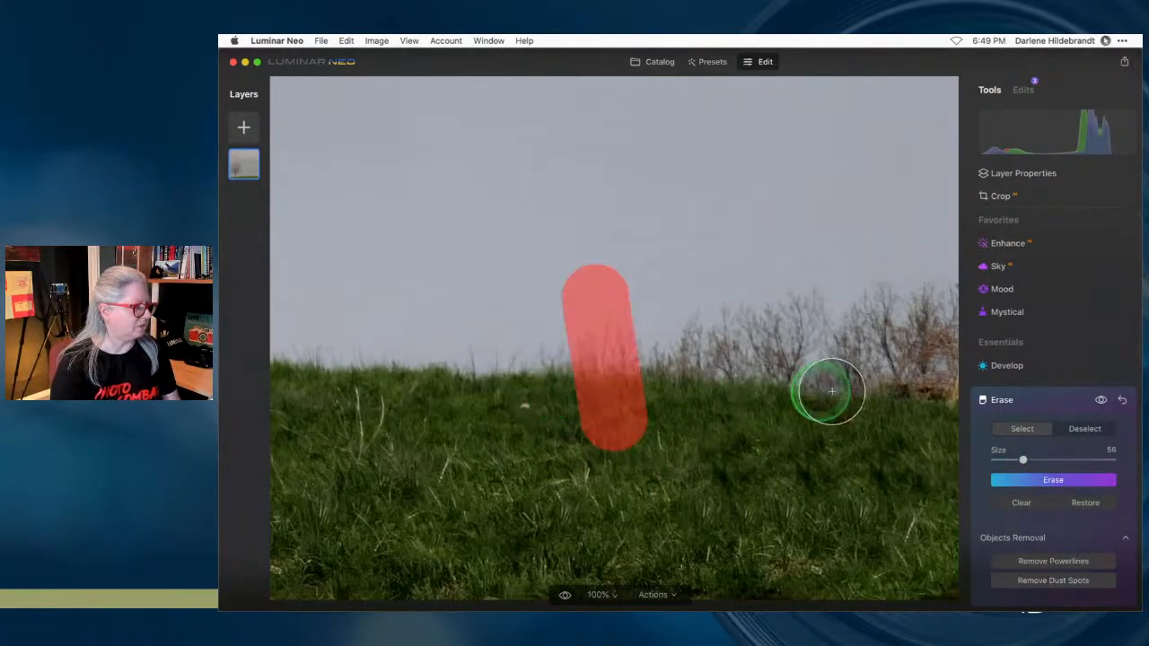
pyautogui.click(1036, 480)
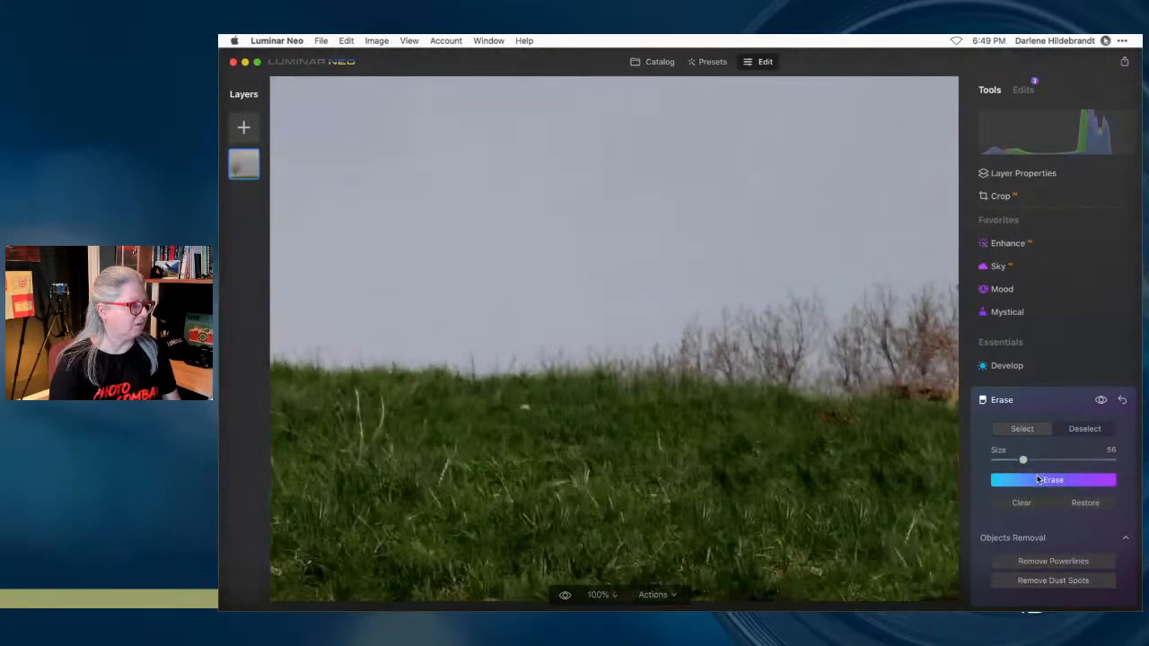
pyautogui.moveTo(619, 287)
pyautogui.mouseDown()
pyautogui.moveTo(600, 385)
pyautogui.moveTo(569, 392)
pyautogui.moveTo(632, 293)
pyautogui.moveTo(559, 385)
pyautogui.moveTo(629, 410)
pyautogui.mouseUp()
pyautogui.click(1082, 503)
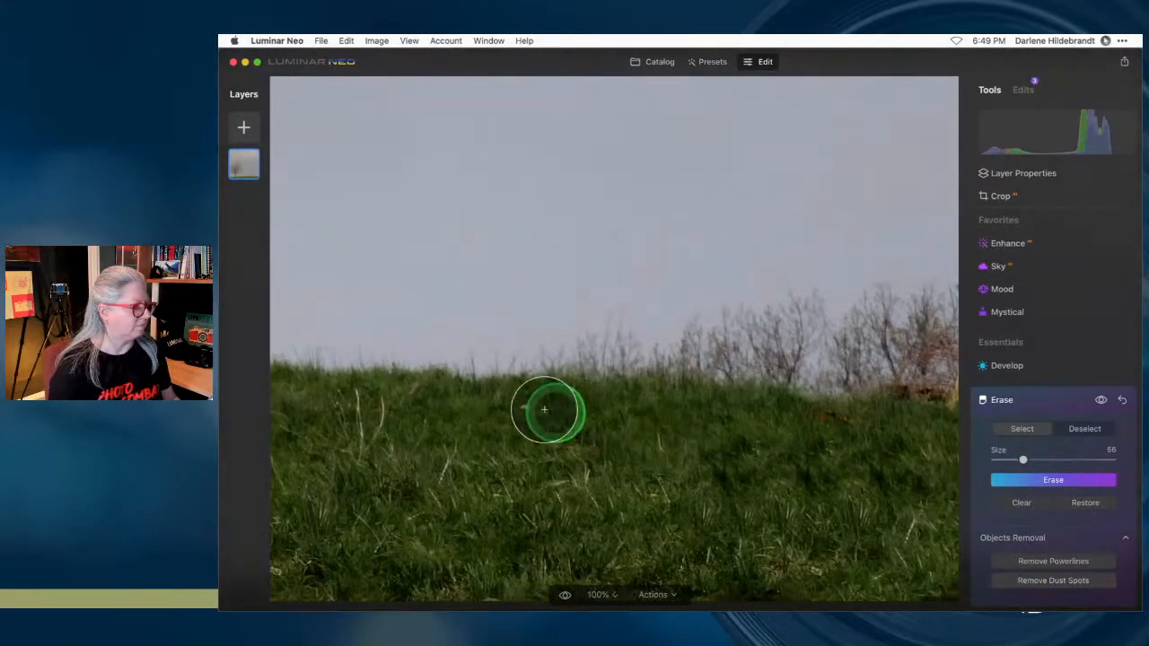
# - Reduce the Erase brush to 20, erase the white speck in the grass below the horizon, and return to the whole-photo view
pyautogui.press('[')
pyautogui.press('[')
pyautogui.press('[')
pyautogui.press('[')
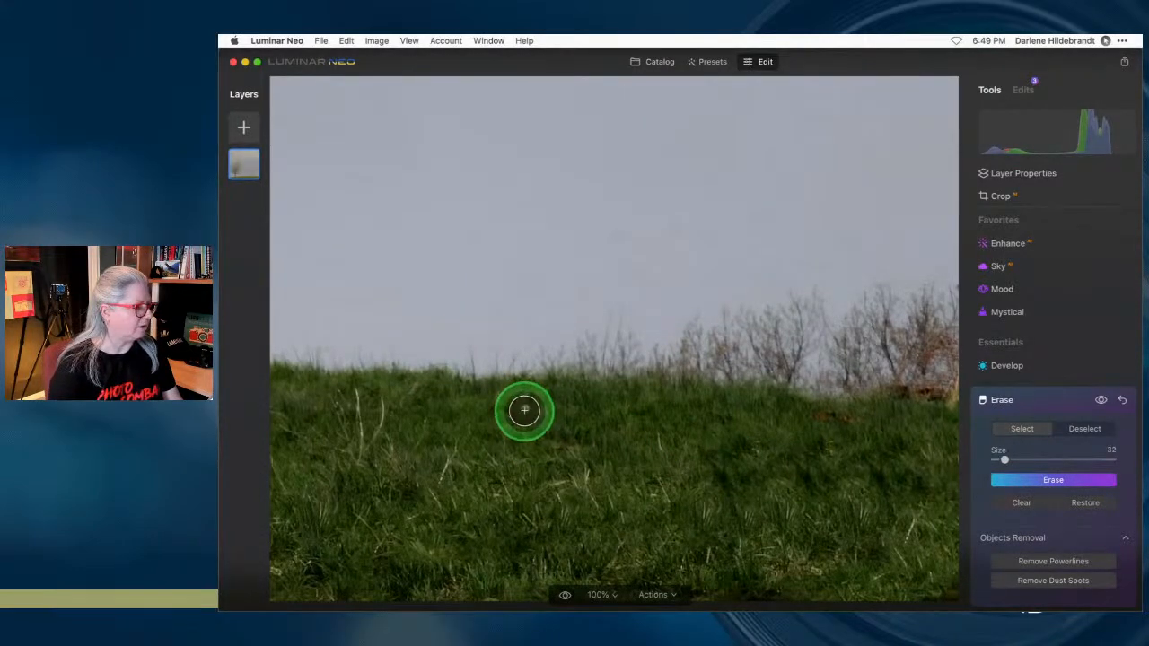
pyautogui.click(525, 410)
pyautogui.click(1055, 479)
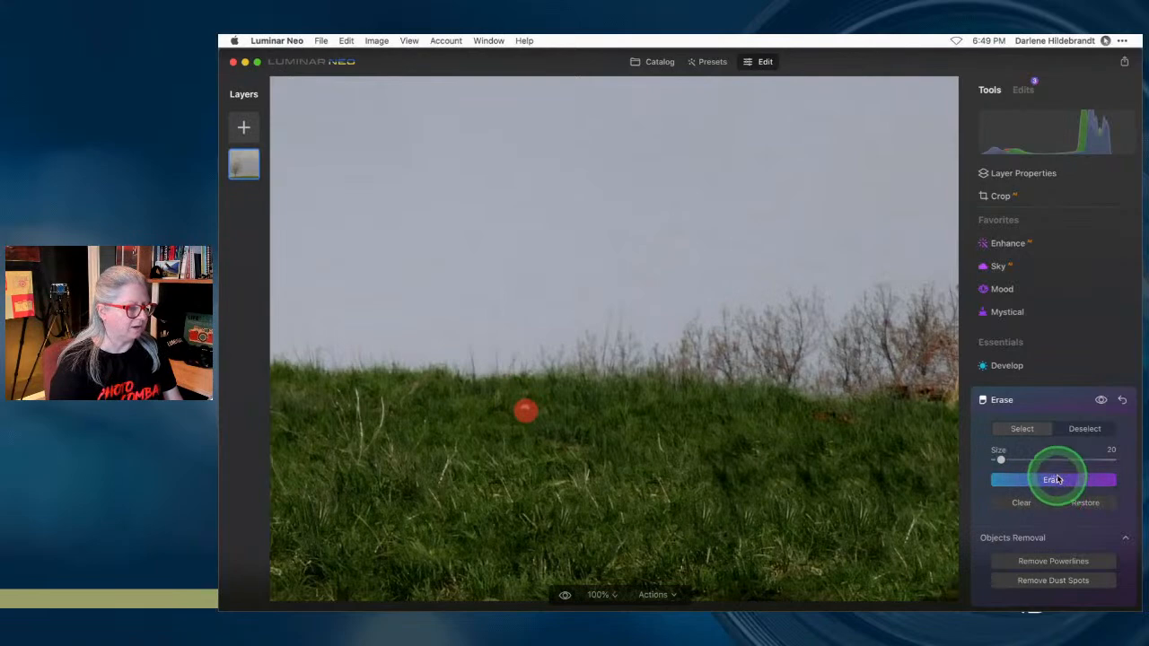
pyautogui.doubleClick(733, 421)
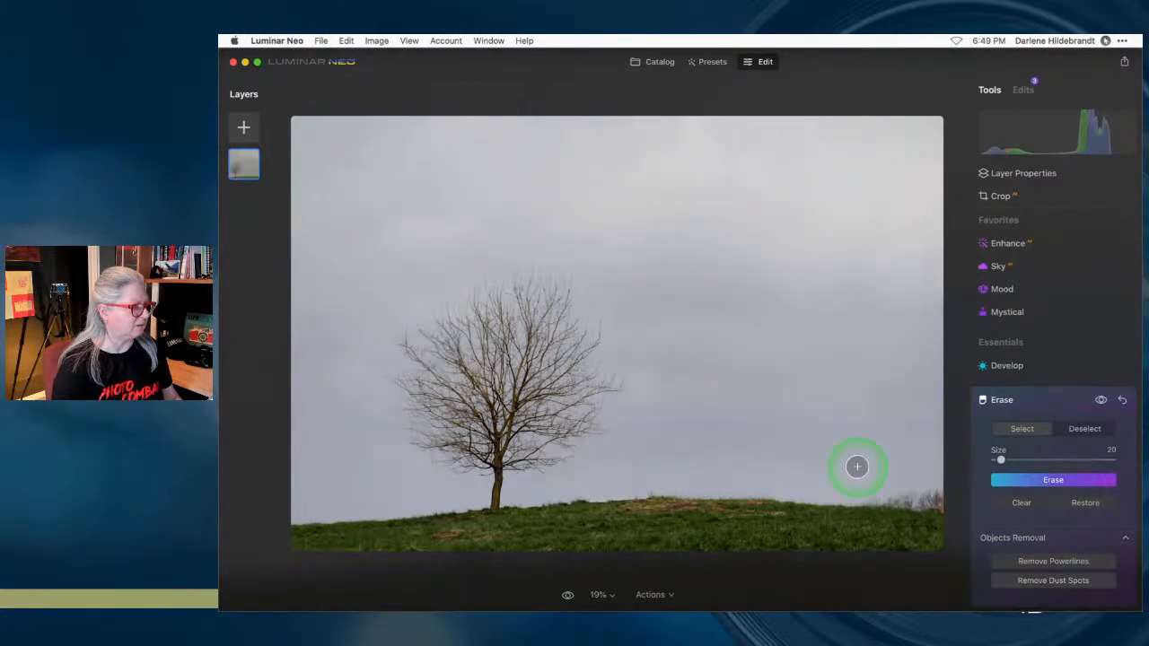
# - Close the Erase tool and compare the edited photo with the original
pyautogui.click(1052, 403)
pyautogui.press('\\')
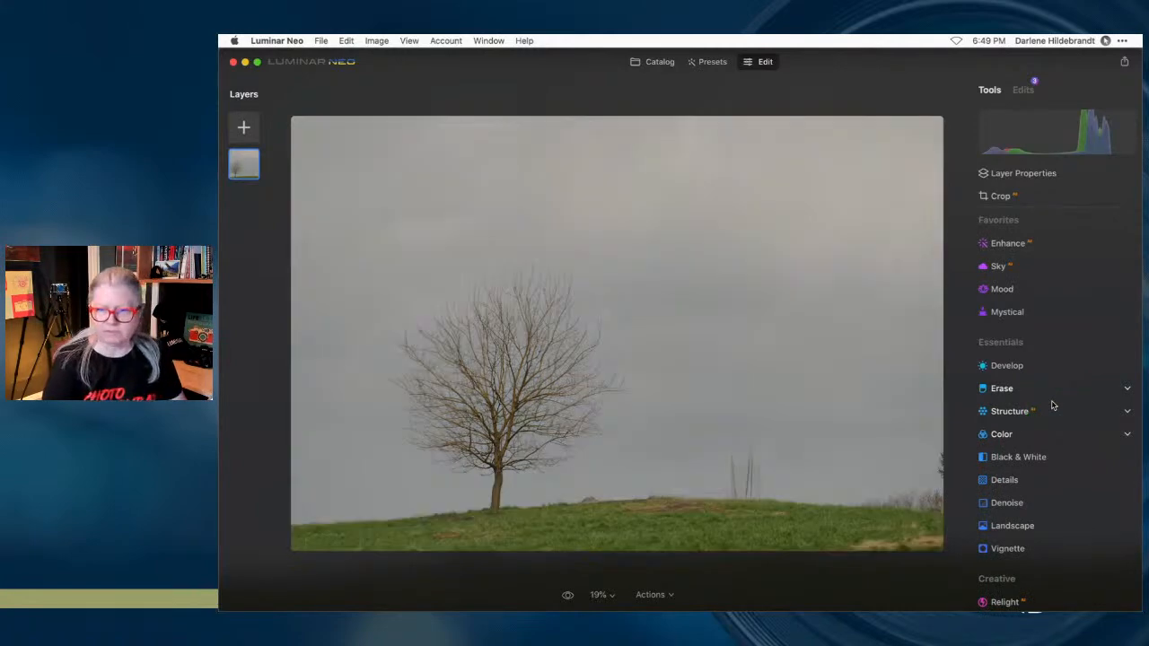
pyautogui.press('\\')
pyautogui.press('\\')
pyautogui.press('\\')
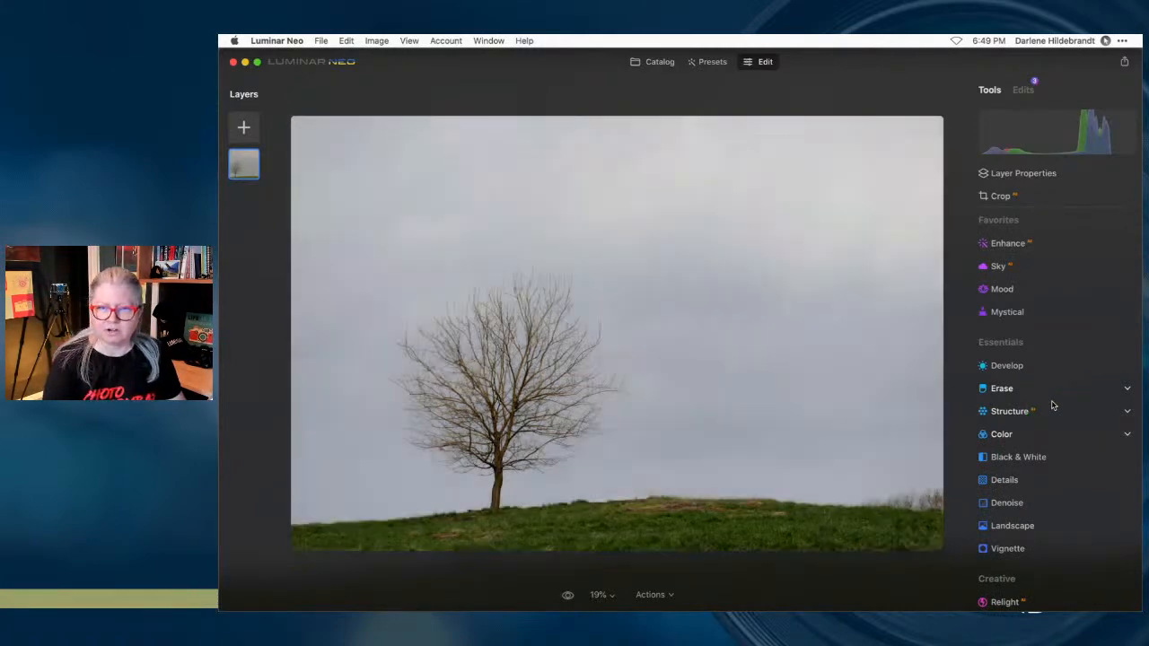
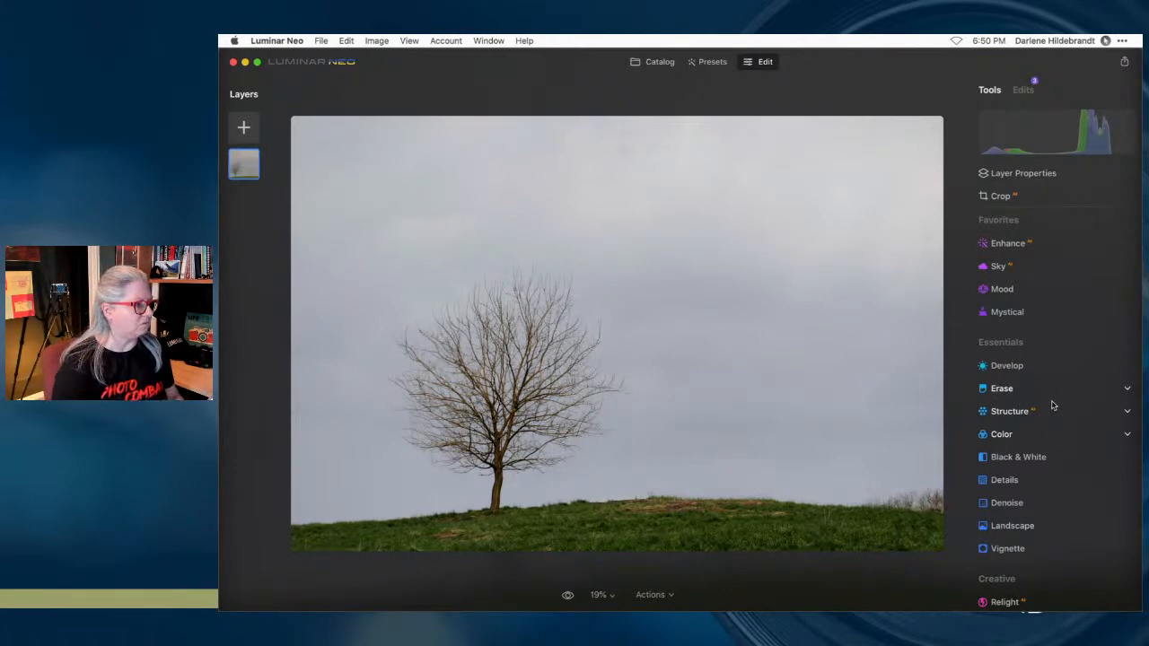
# - Remove the Enhance tool from Favorites
pyautogui.scroll(1, 1036, 393)
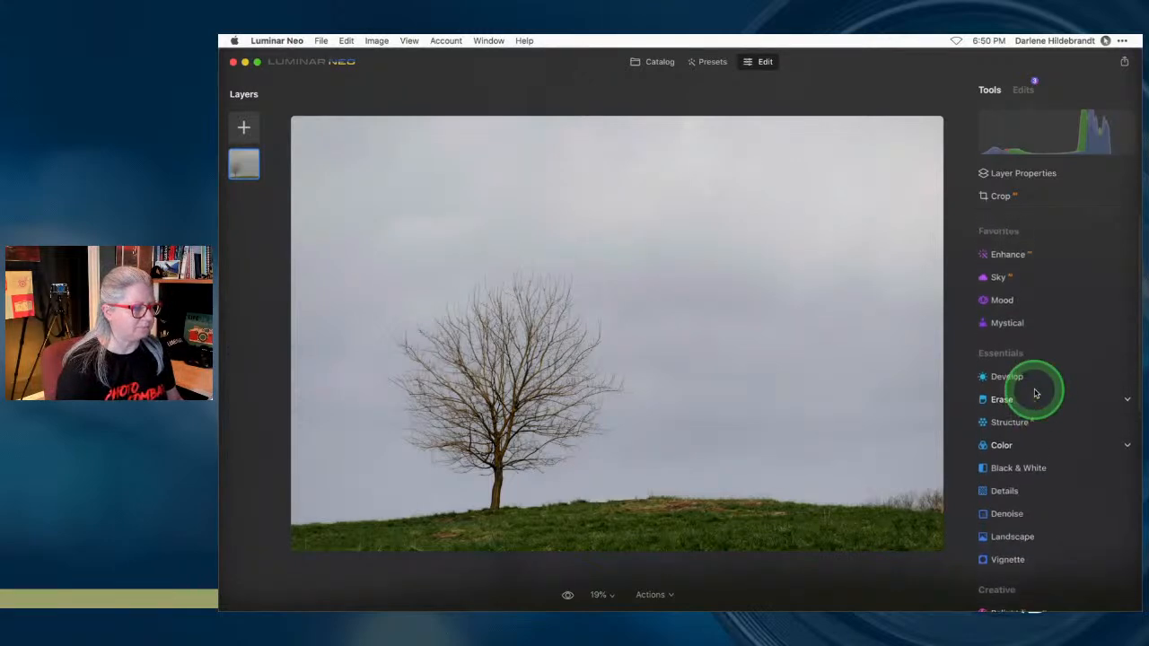
pyautogui.scroll(-1, 1036, 393)
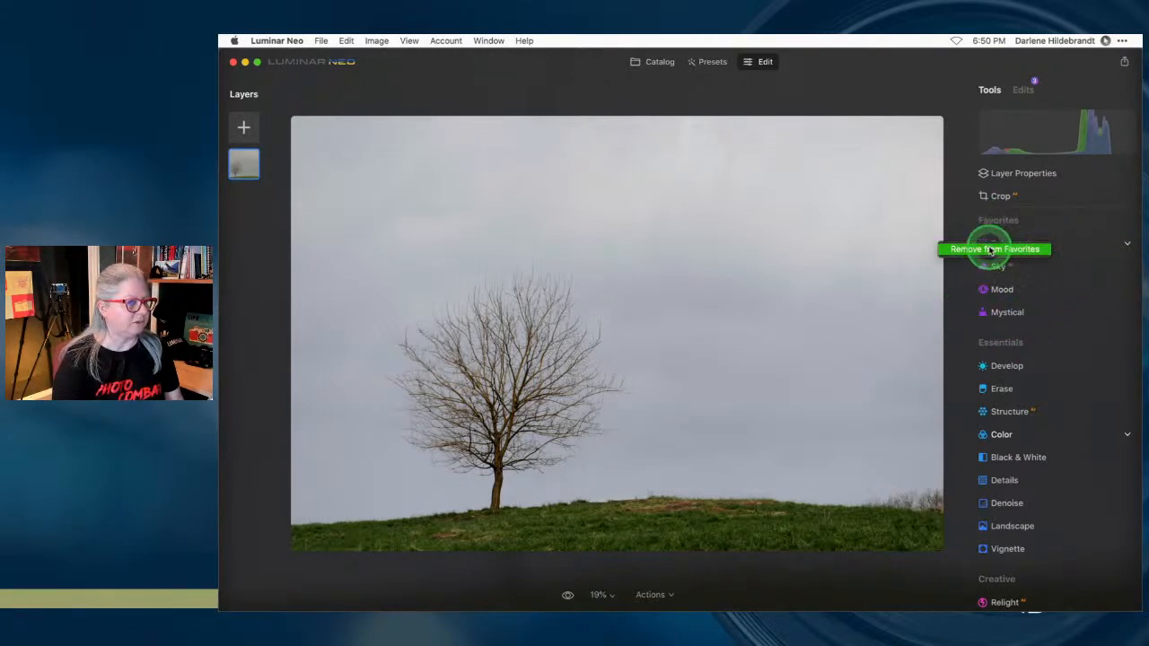
pyautogui.click(1070, 277)
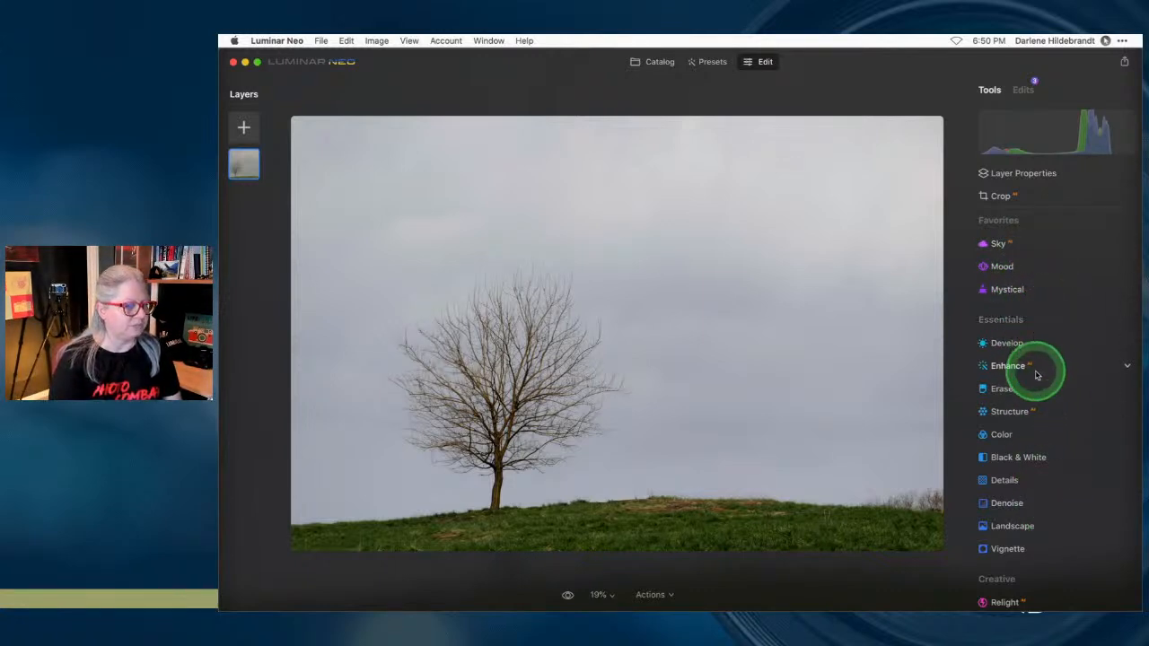
# - Add the Color Harmony tool from the Professional group to Favorites
pyautogui.scroll(-10, 1045, 348)
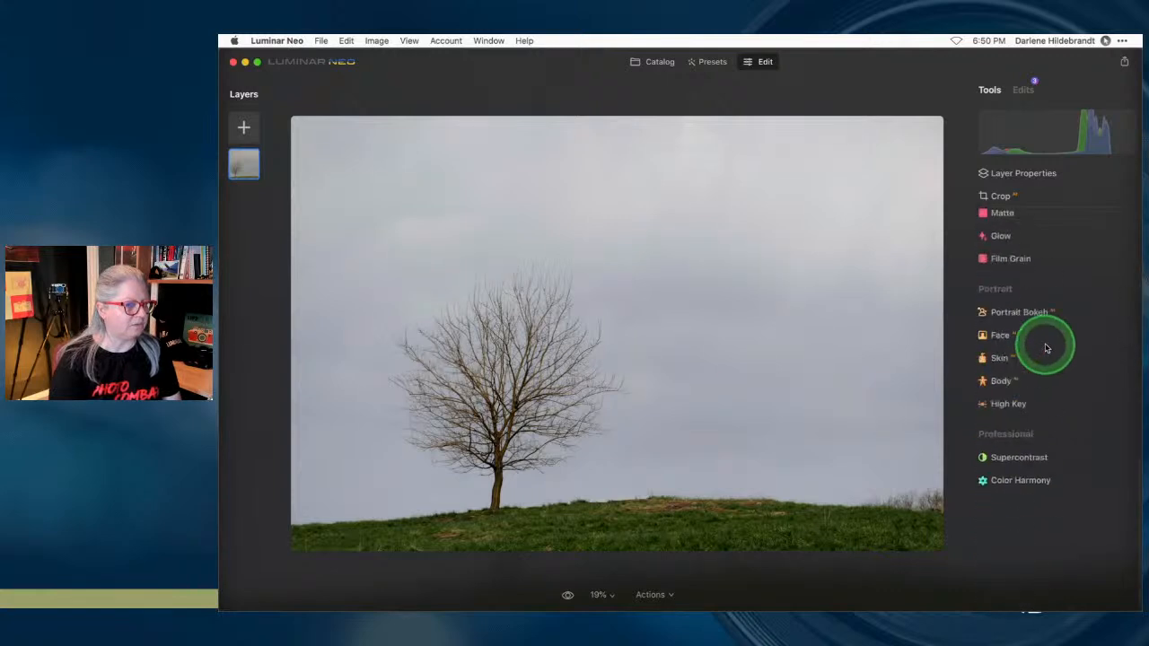
pyautogui.scroll(1, 1044, 347)
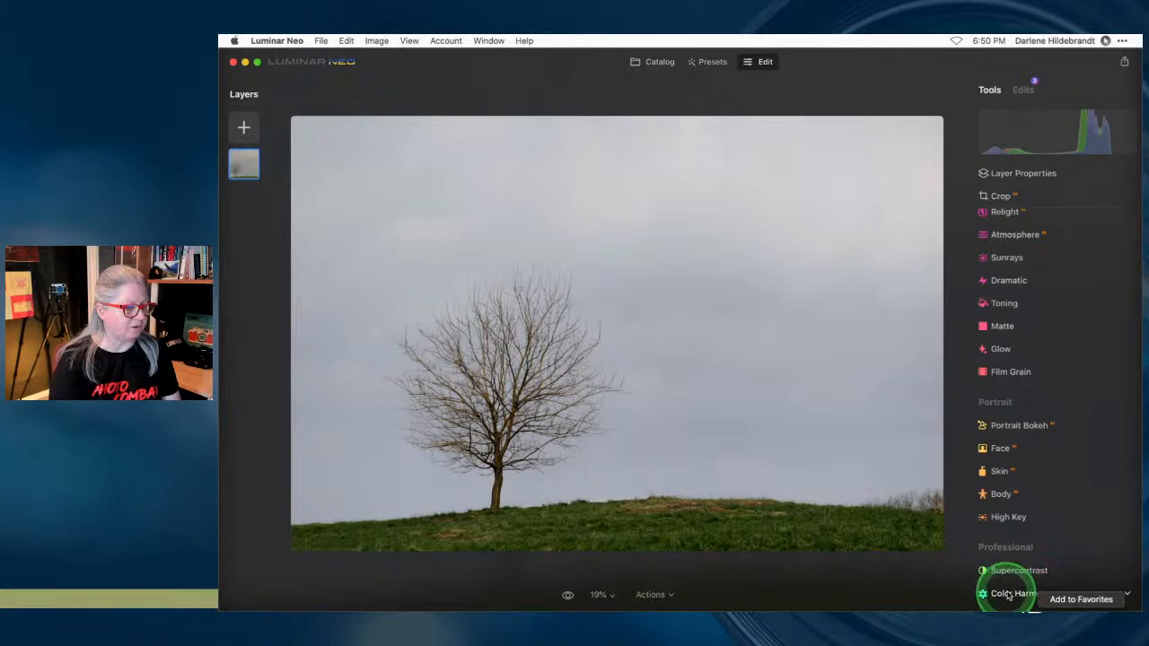
pyautogui.click(1064, 600)
pyautogui.scroll(10, 1014, 413)
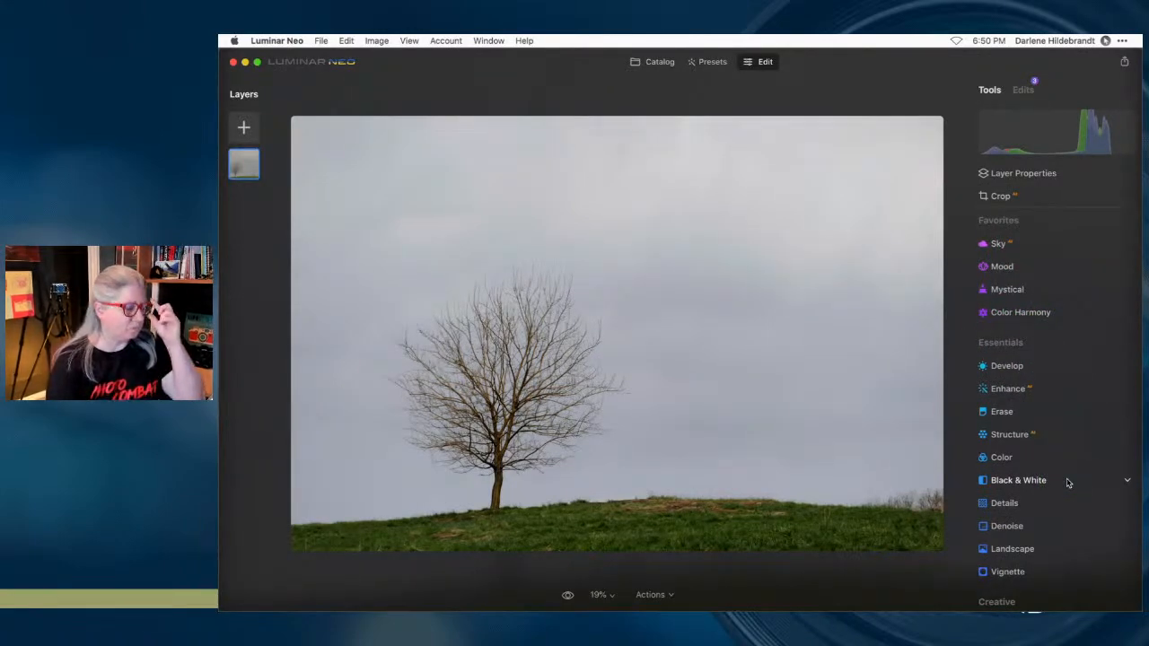
# - In Color Harmony, set the Color Contrast amount to 74 and its hue to 160
pyautogui.click(1016, 312)
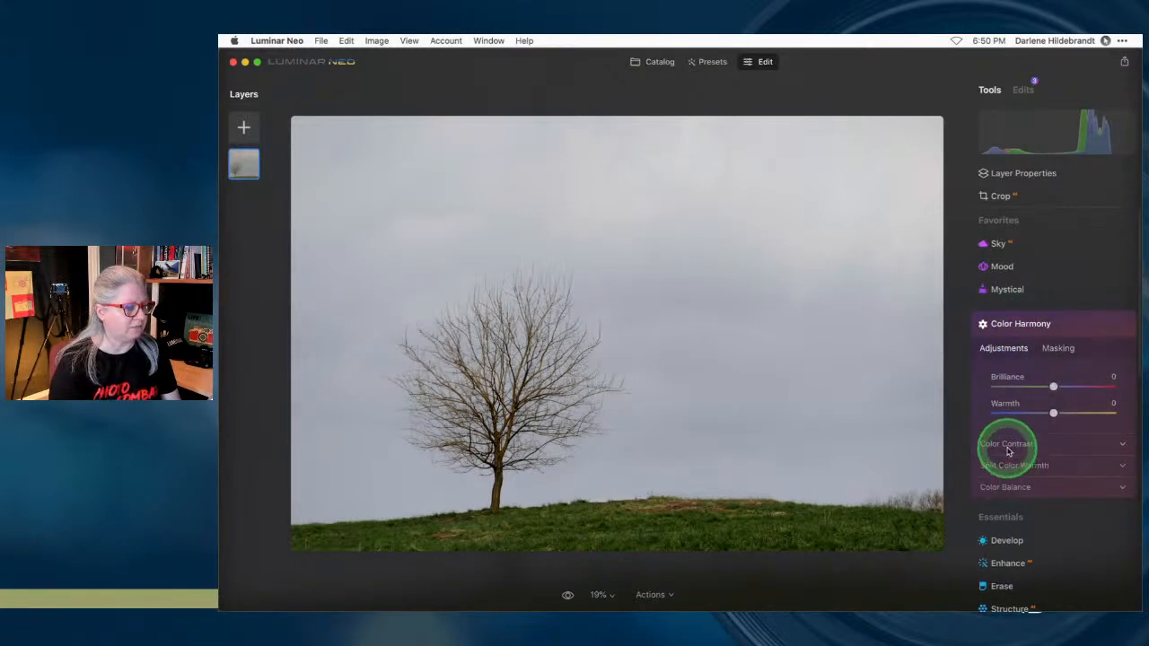
pyautogui.click(1010, 446)
pyautogui.scroll(-2, 1010, 445)
pyautogui.moveTo(996, 421); pyautogui.dragTo(1085, 421)
pyautogui.moveTo(995, 447); pyautogui.dragTo(1054, 441)
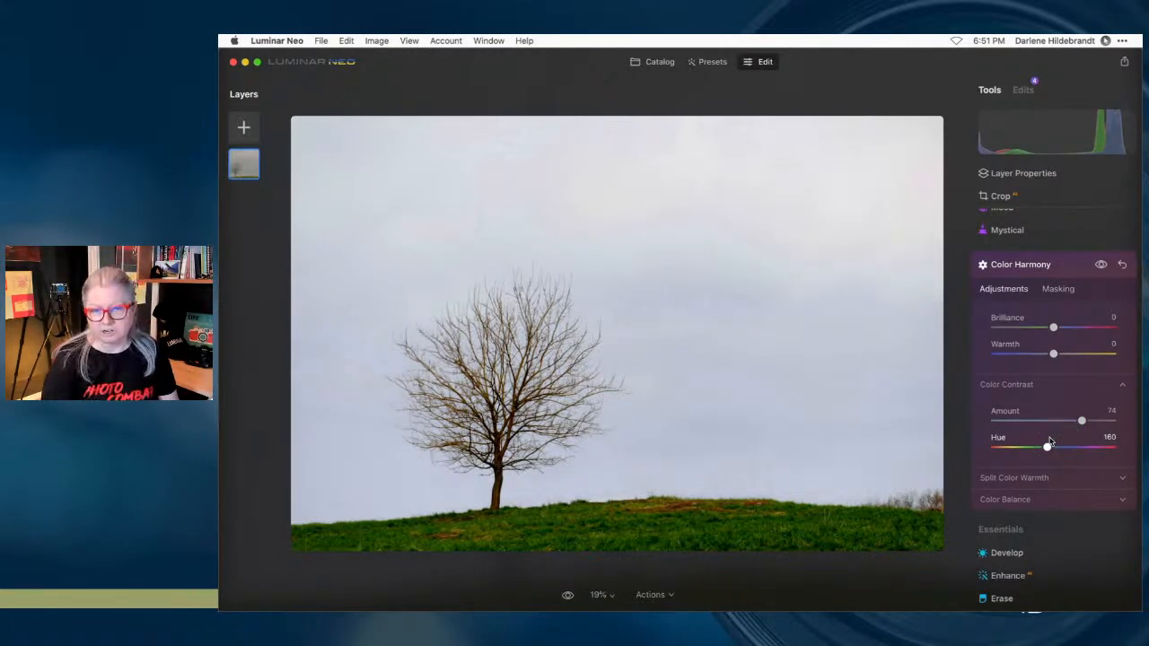
# - Compare the photo with and without Color Harmony, lower the Color Contrast amount to a subtle level, and close the tool
pyautogui.click(1101, 264)
pyautogui.click(1101, 266)
pyautogui.click(1100, 265)
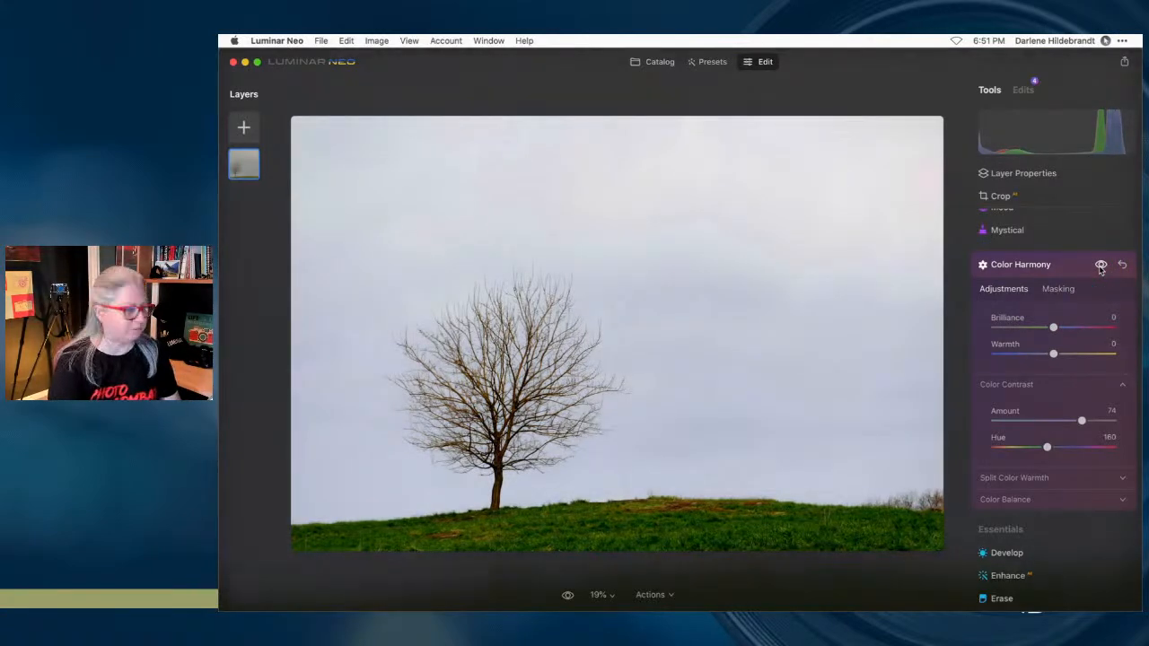
pyautogui.moveTo(1081, 420); pyautogui.dragTo(1012, 425)
pyautogui.click(1066, 264)
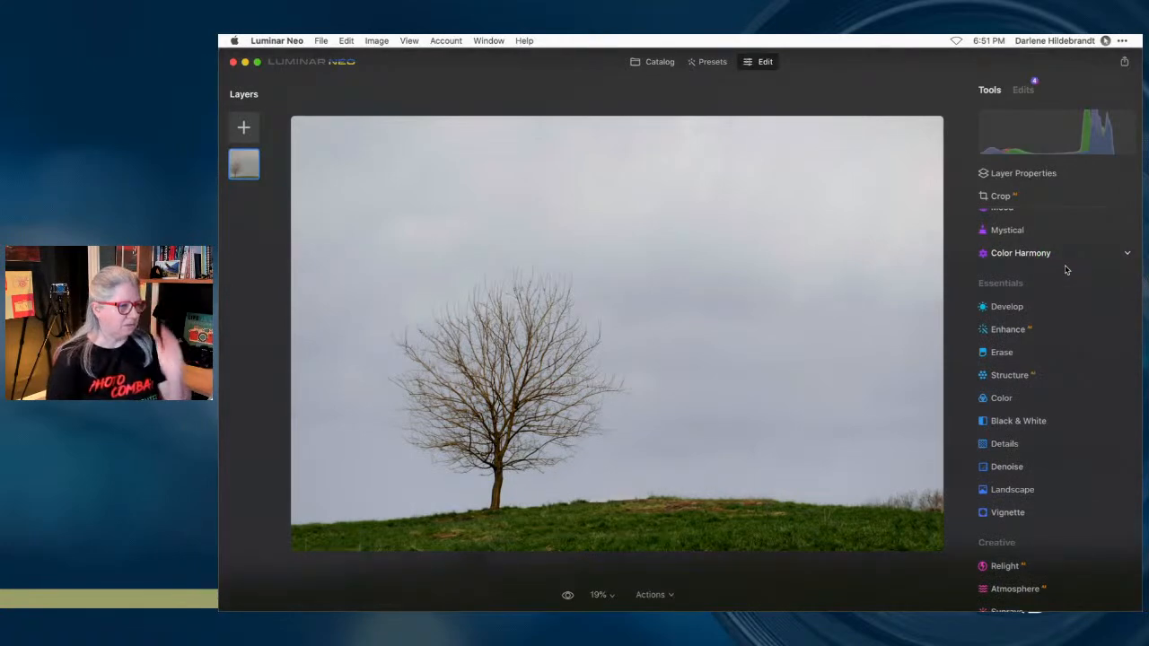
# - Replace the gray sky with California Clear Skies 8 using Sky AI
pyautogui.scroll(3, 1065, 267)
pyautogui.click(1048, 249)
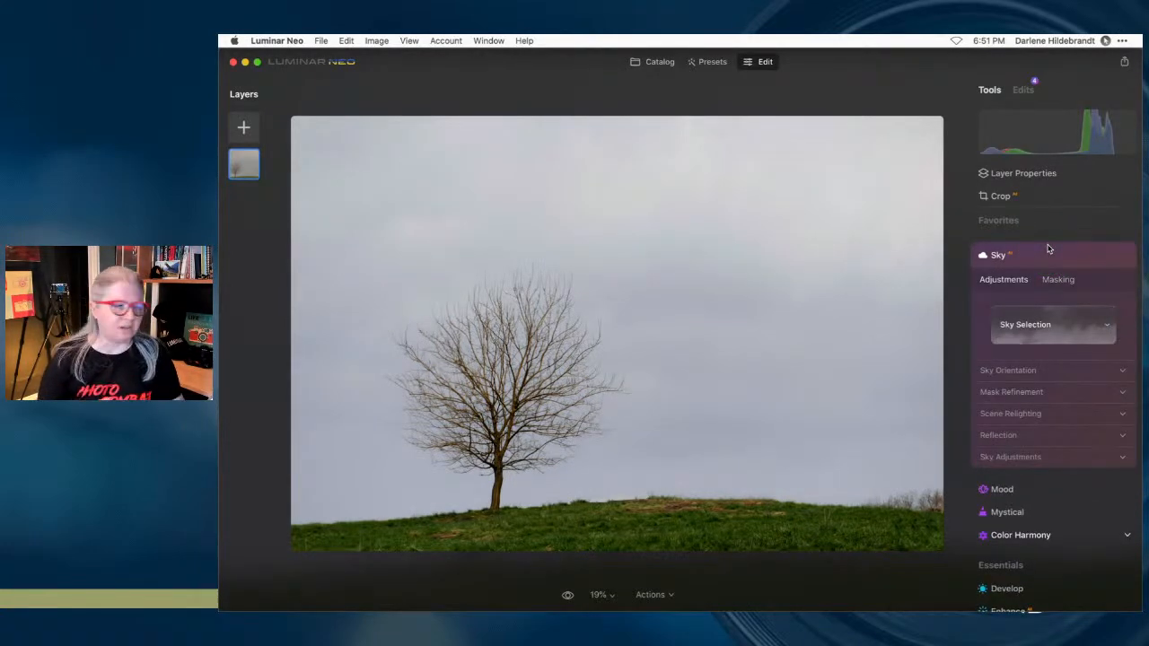
pyautogui.click(1058, 324)
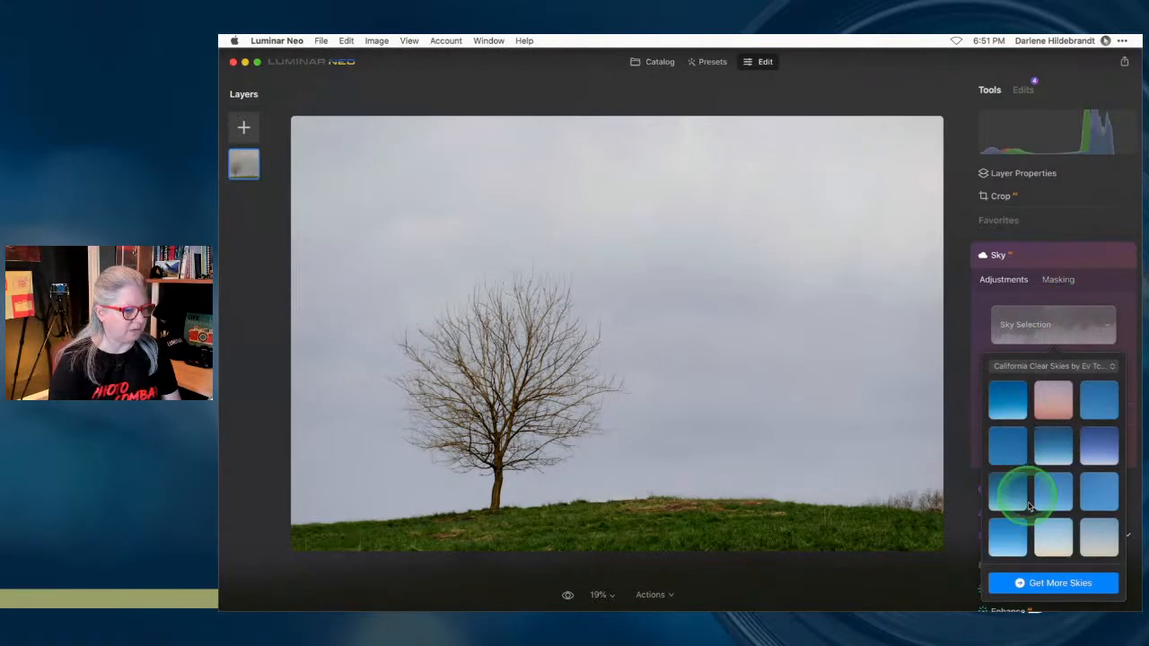
pyautogui.click(1045, 534)
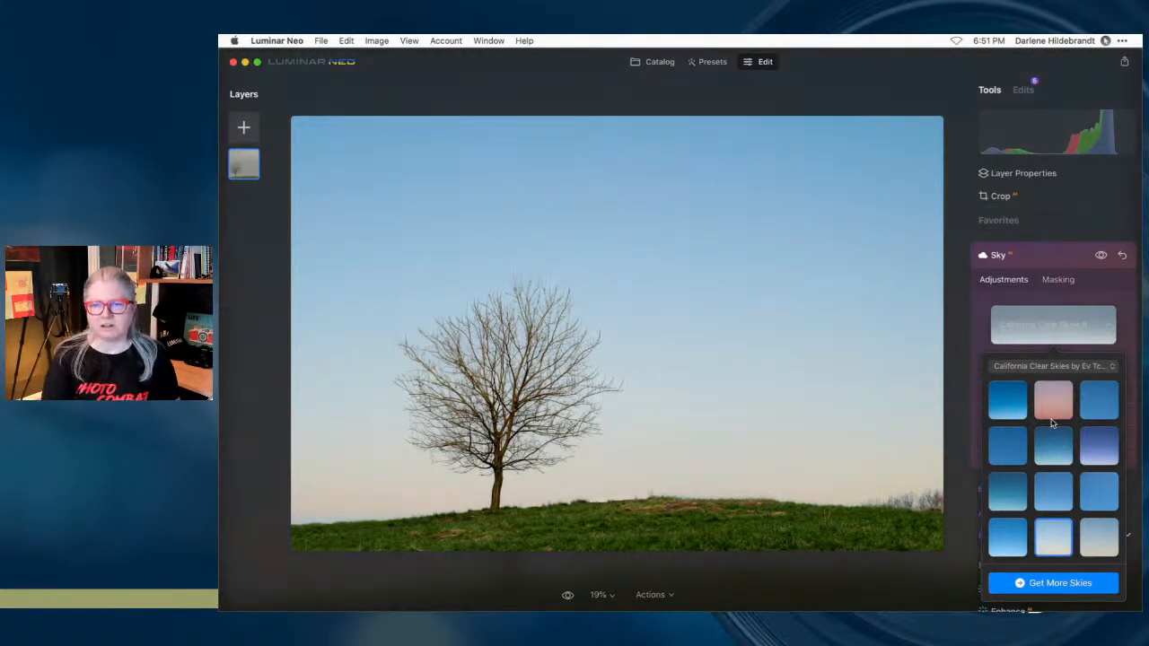
pyautogui.click(967, 313)
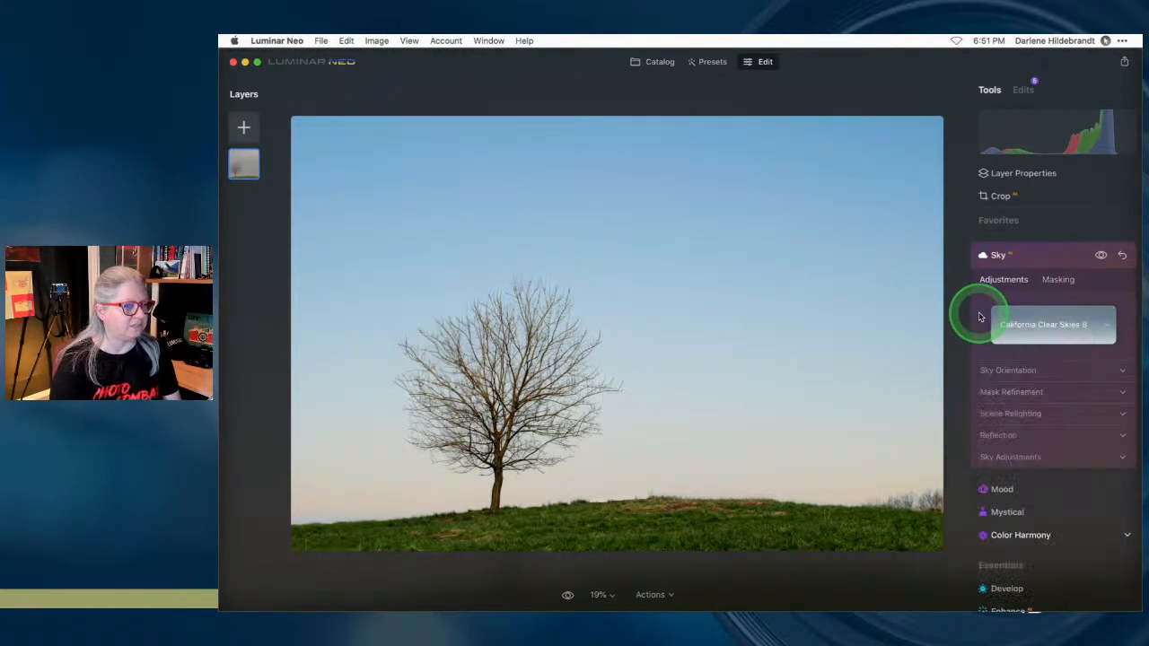
# - Check the treetop twigs at 100%, test the sky mask's Close Gaps at 40 and 2, and set it to 36
pyautogui.click(988, 368)
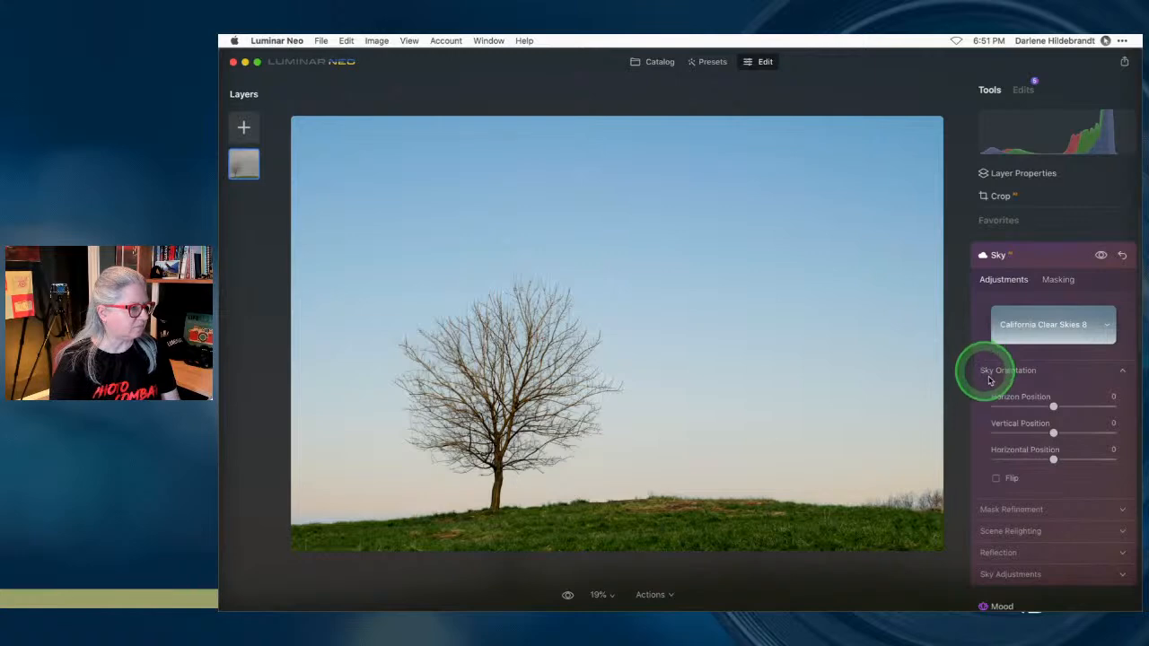
pyautogui.click(1018, 510)
pyautogui.scroll(-3, 1036, 428)
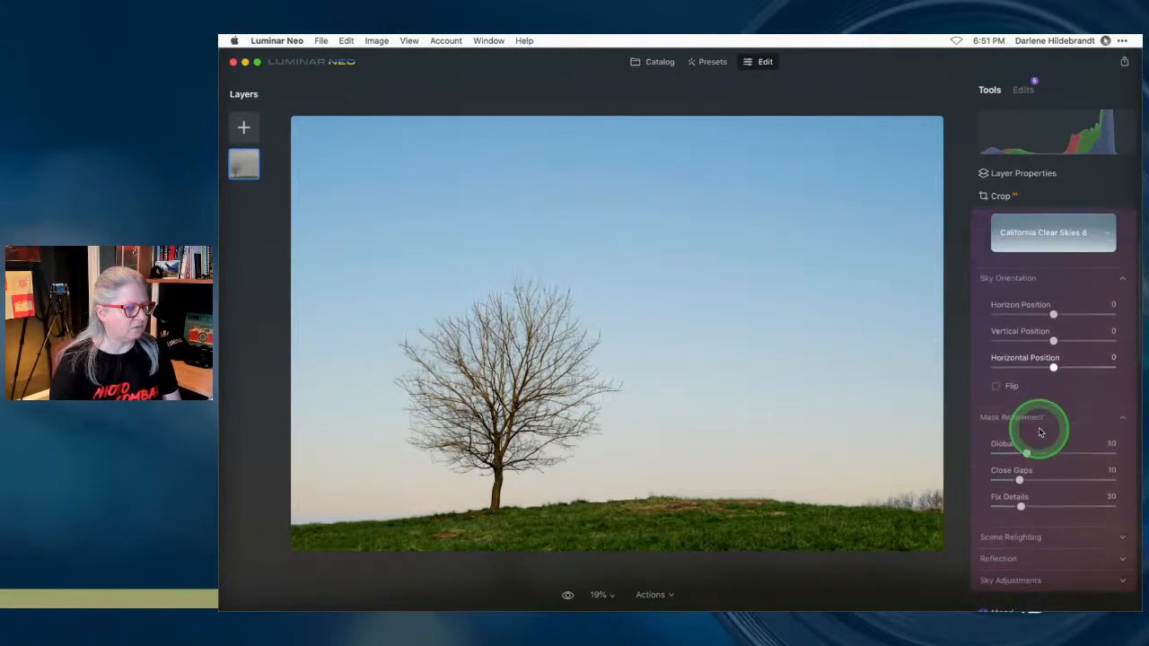
pyautogui.click(506, 369)
pyautogui.moveTo(500, 320); pyautogui.dragTo(742, 175)
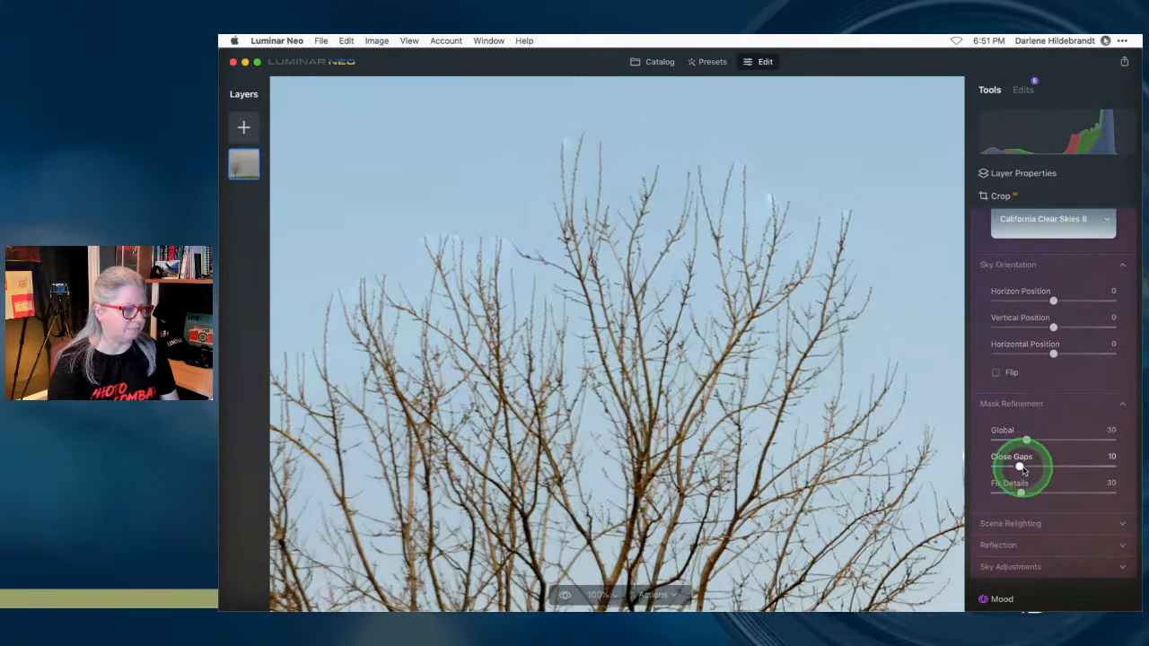
pyautogui.moveTo(1020, 467); pyautogui.dragTo(1133, 468)
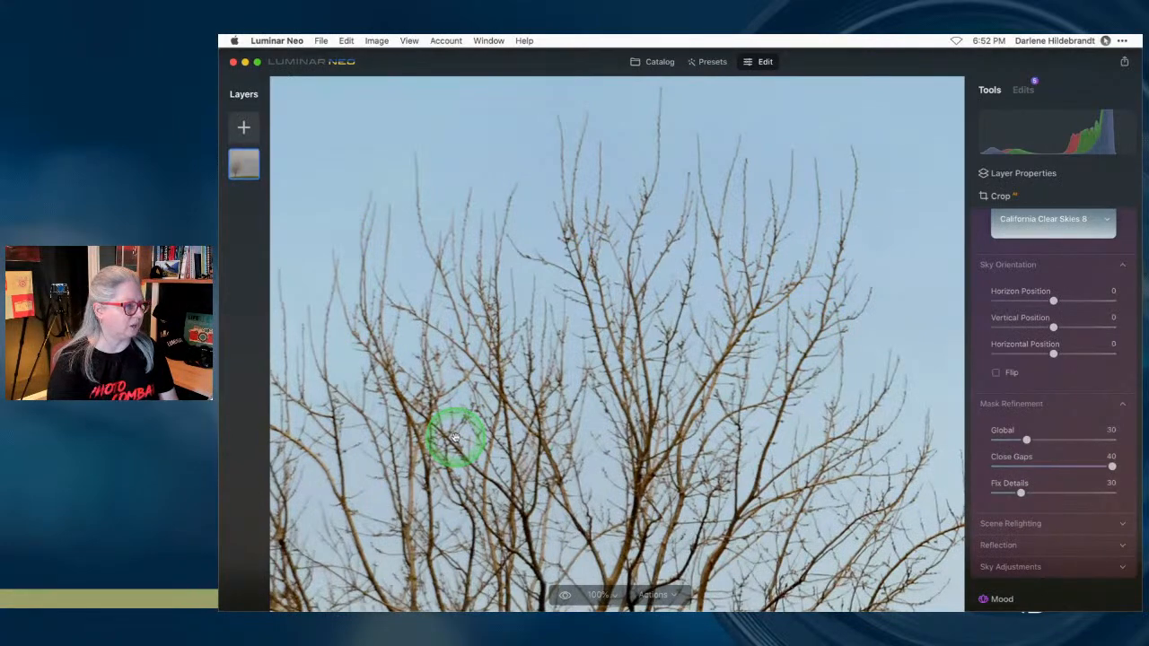
pyautogui.moveTo(1108, 467); pyautogui.dragTo(958, 469)
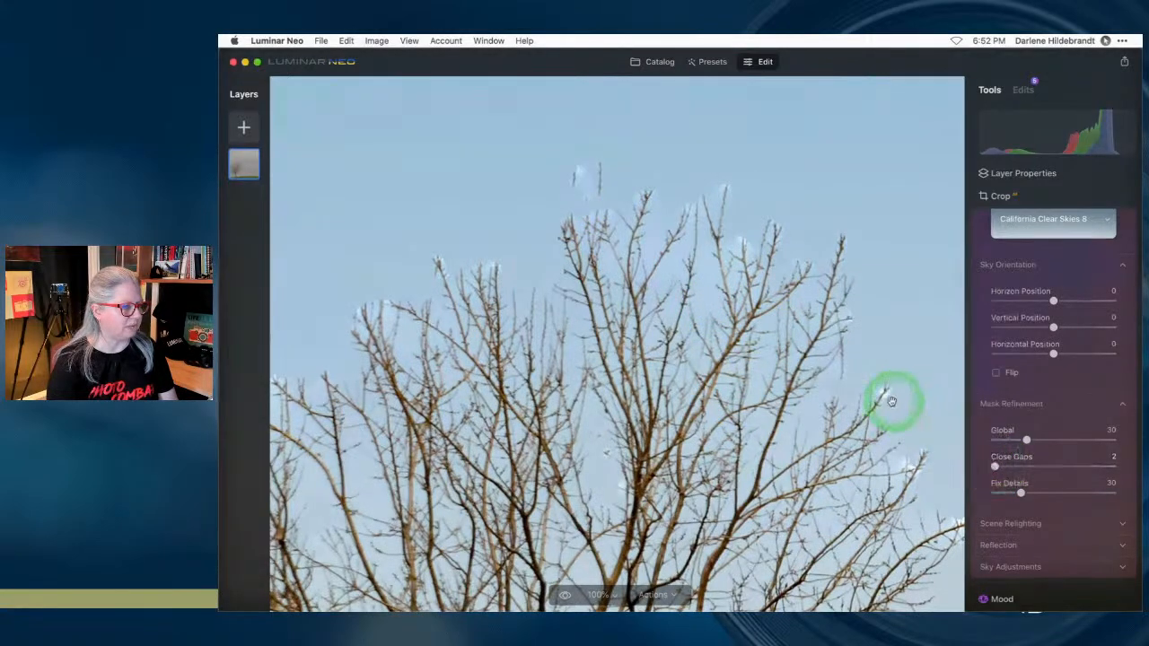
pyautogui.moveTo(996, 467); pyautogui.dragTo(1103, 466)
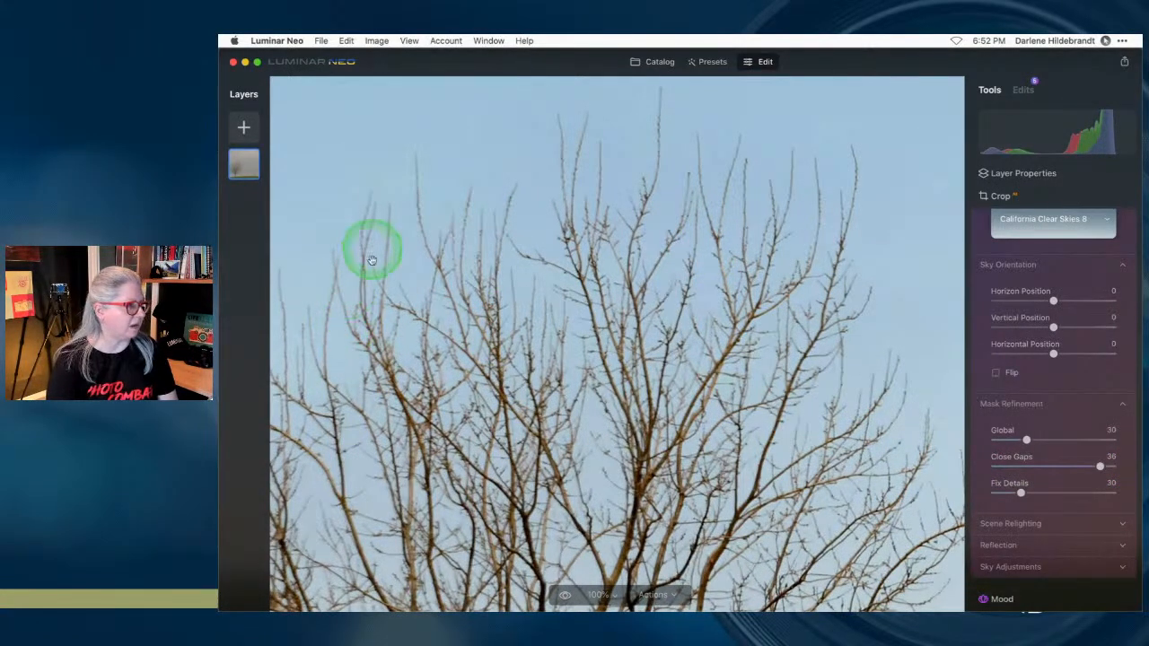
# - Refine the sky mask around the branches and horizon bushes with Fix Details 31, Close Gaps 32 and Global 77
pyautogui.moveTo(725, 515); pyautogui.dragTo(618, 280)
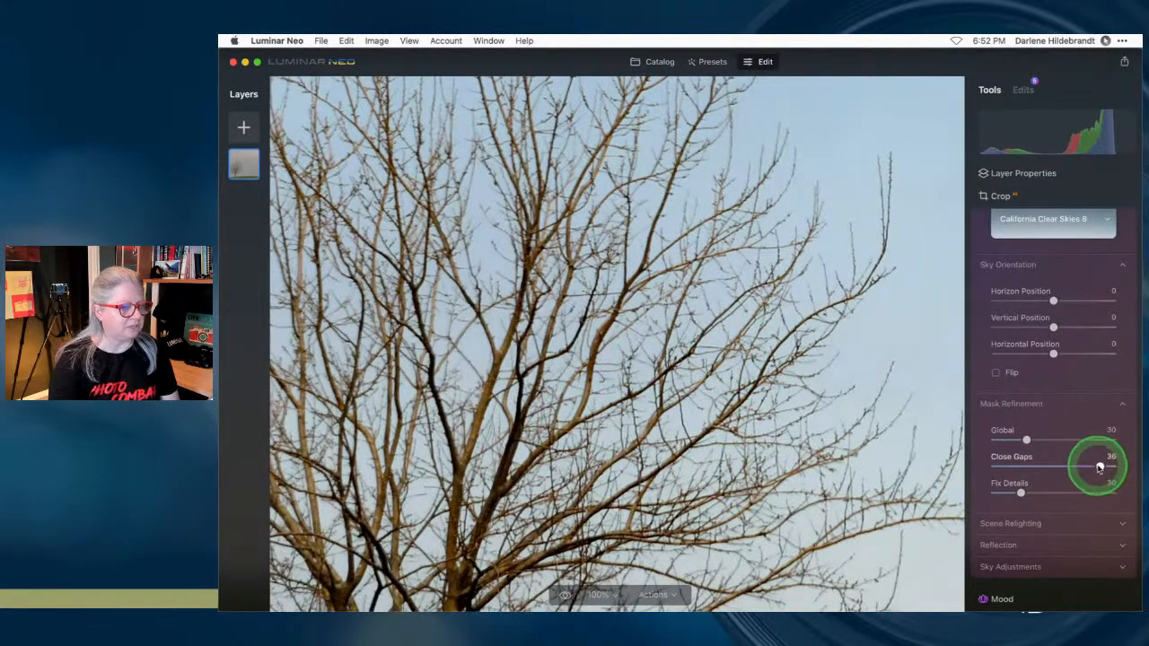
pyautogui.moveTo(1032, 499); pyautogui.dragTo(1065, 492)
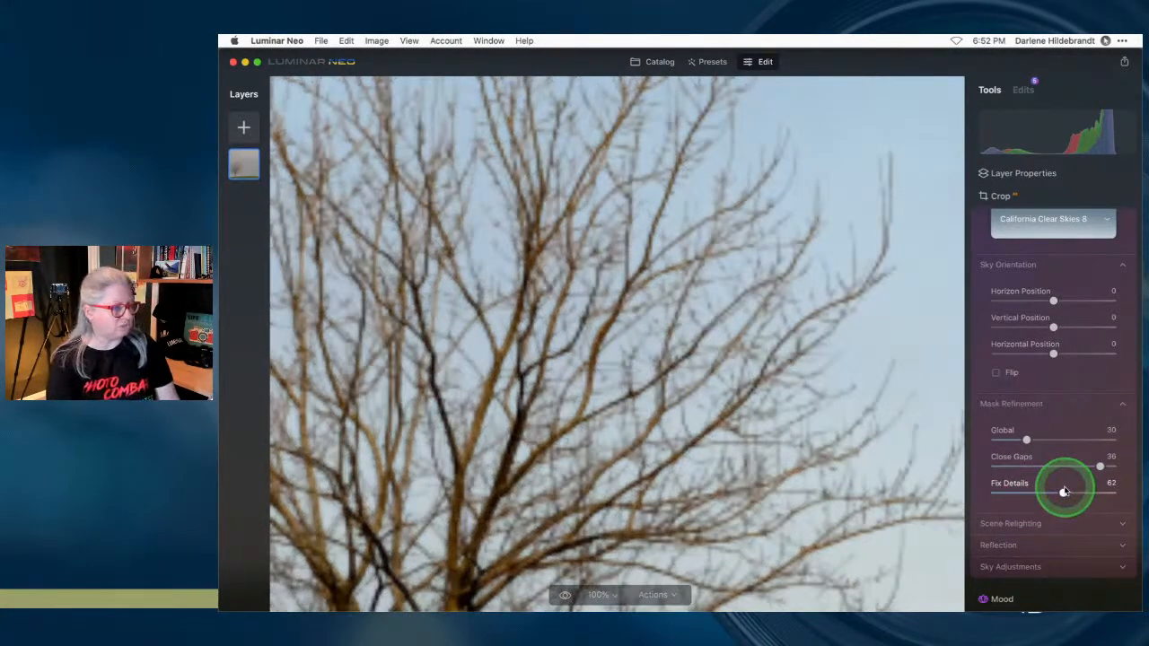
pyautogui.click(833, 404)
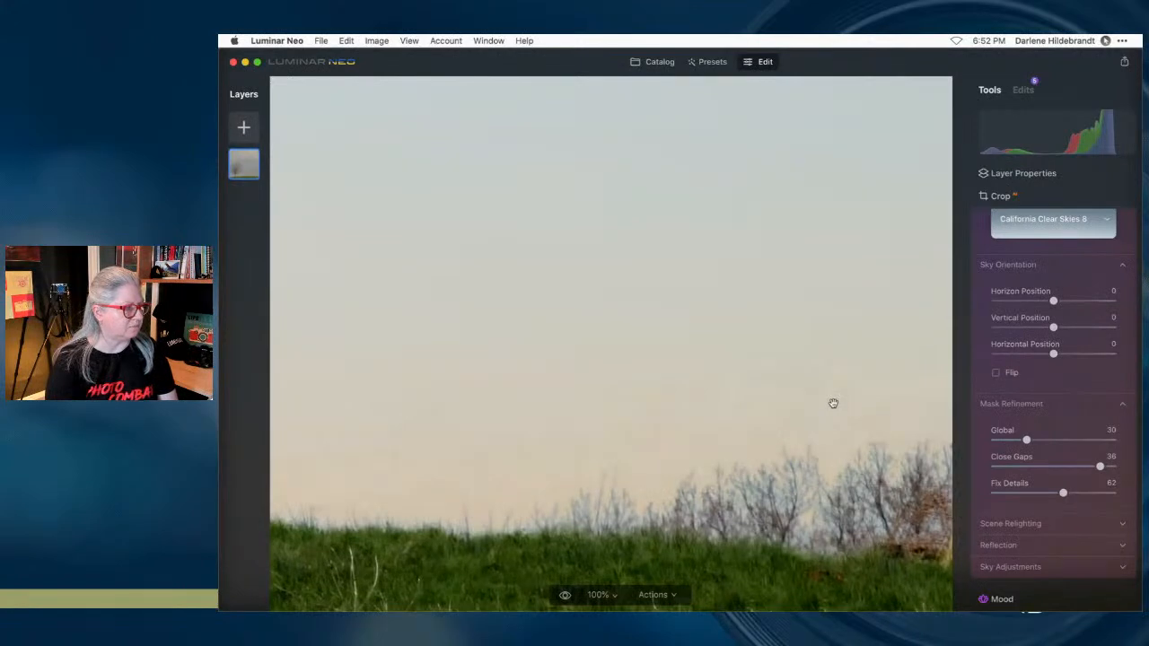
pyautogui.moveTo(1062, 492); pyautogui.dragTo(1020, 492)
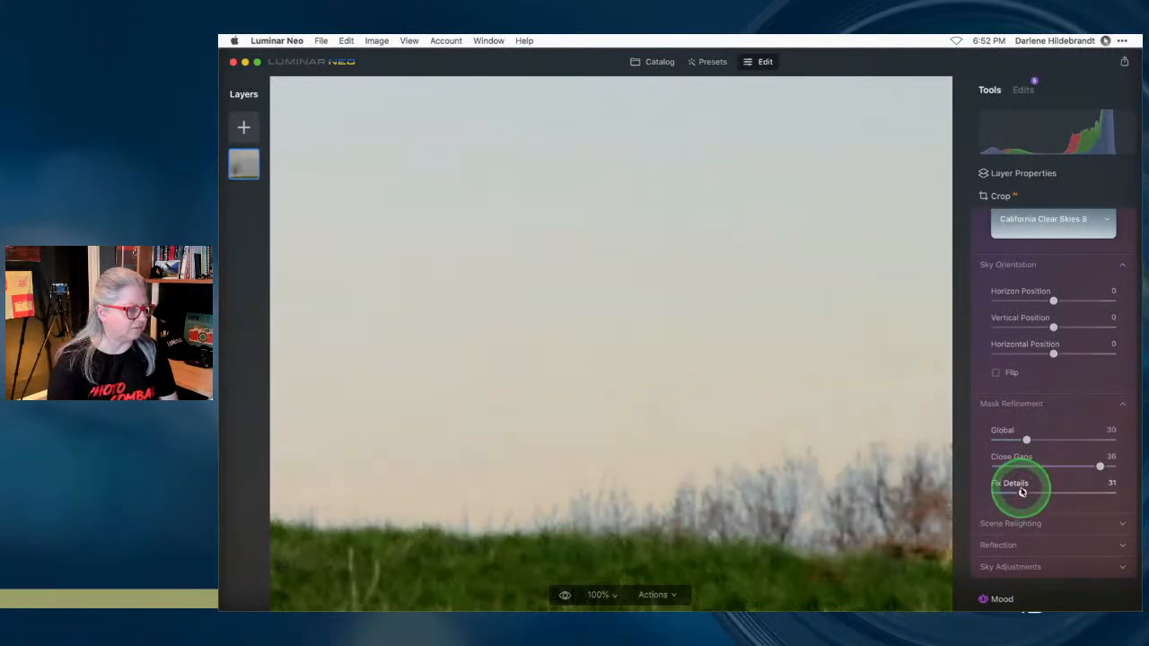
pyautogui.moveTo(1099, 466)
pyautogui.mouseDown()
pyautogui.moveTo(1028, 465)
pyautogui.moveTo(1090, 464)
pyautogui.mouseUp()
pyautogui.moveTo(1027, 440); pyautogui.dragTo(1086, 439)
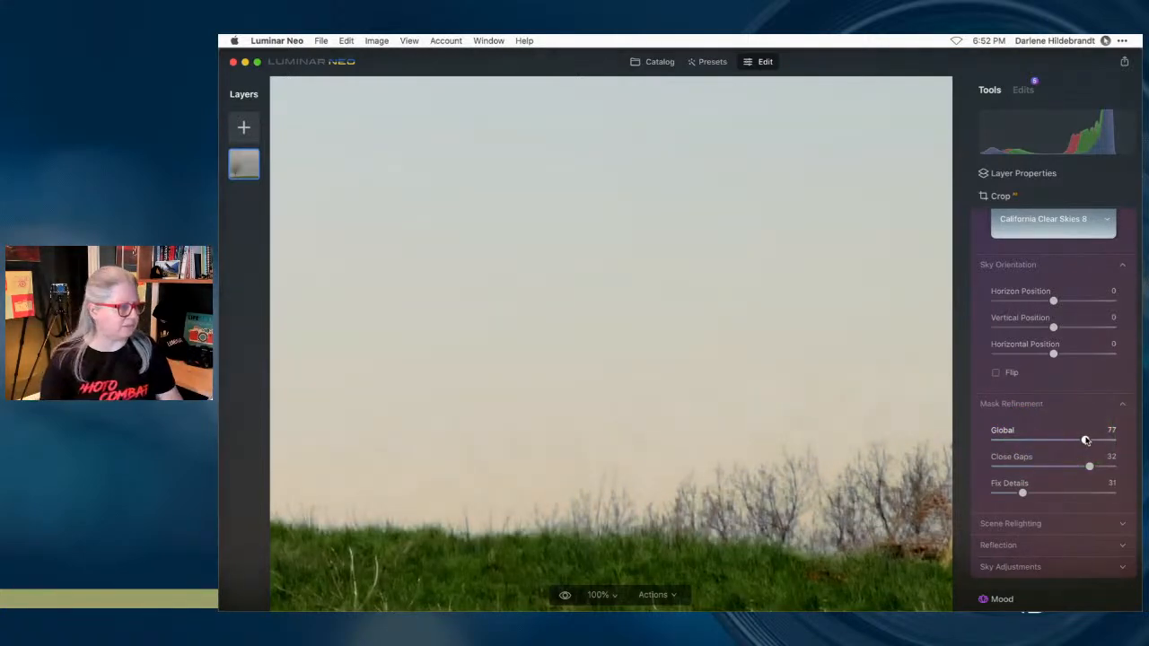
# - Compare the horizon bushes with the sky replacement off and on, and return to the whole-photo view
pyautogui.scroll(3, 1080, 230)
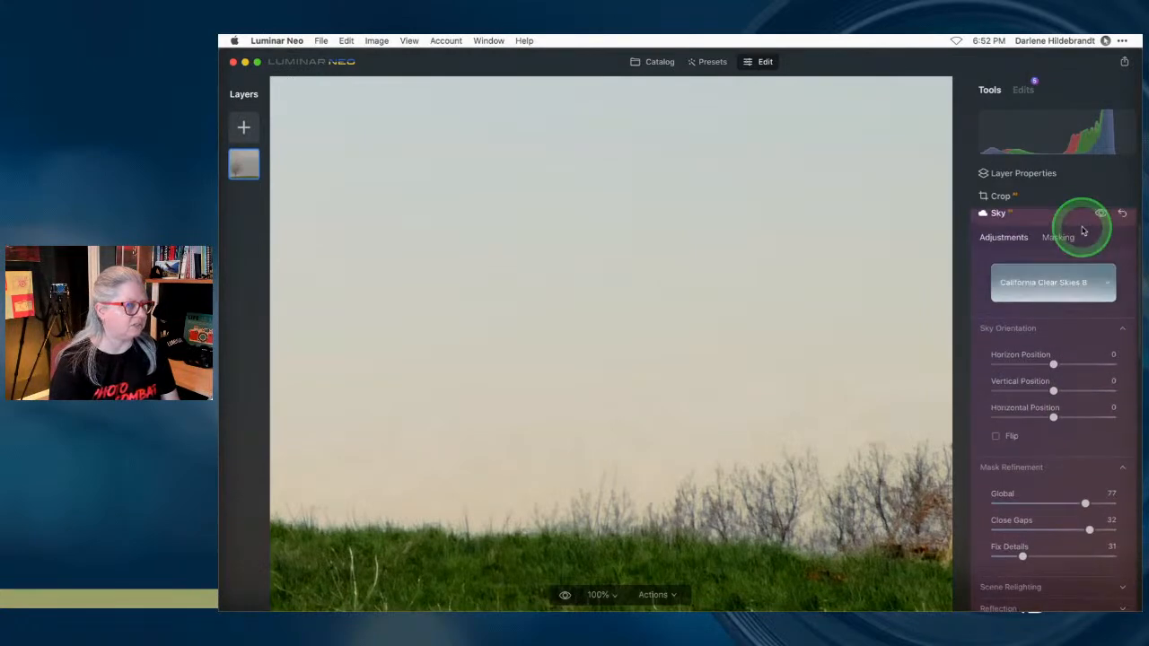
pyautogui.click(1100, 255)
pyautogui.click(1101, 255)
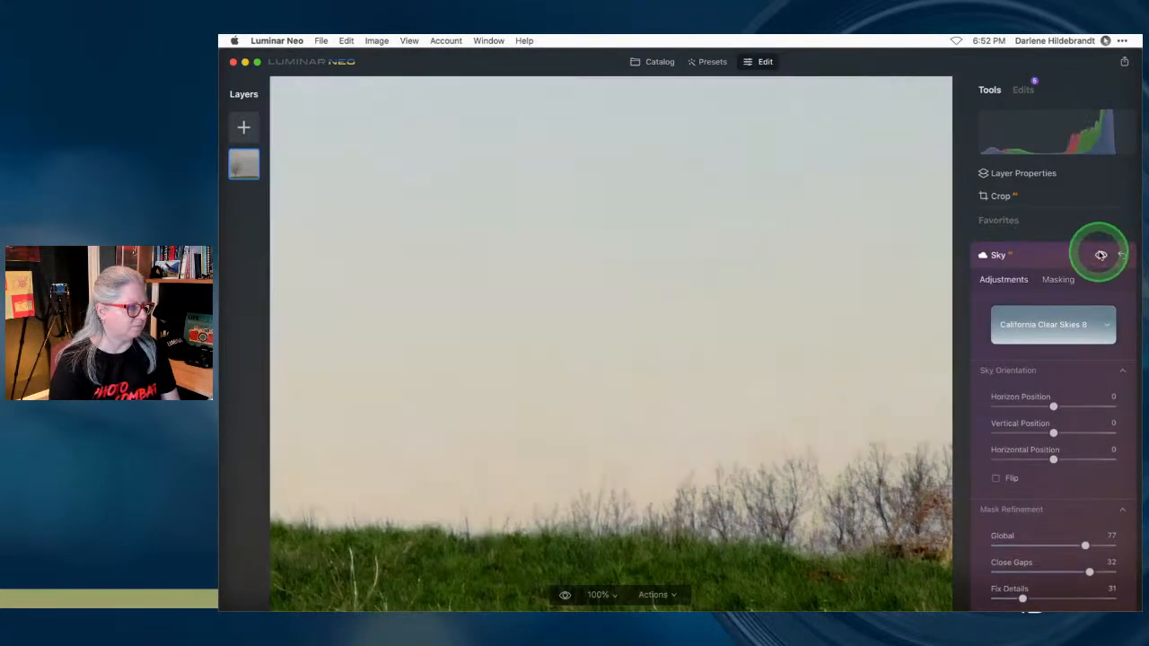
pyautogui.click(1100, 255)
pyautogui.click(1100, 255)
pyautogui.click(1100, 255)
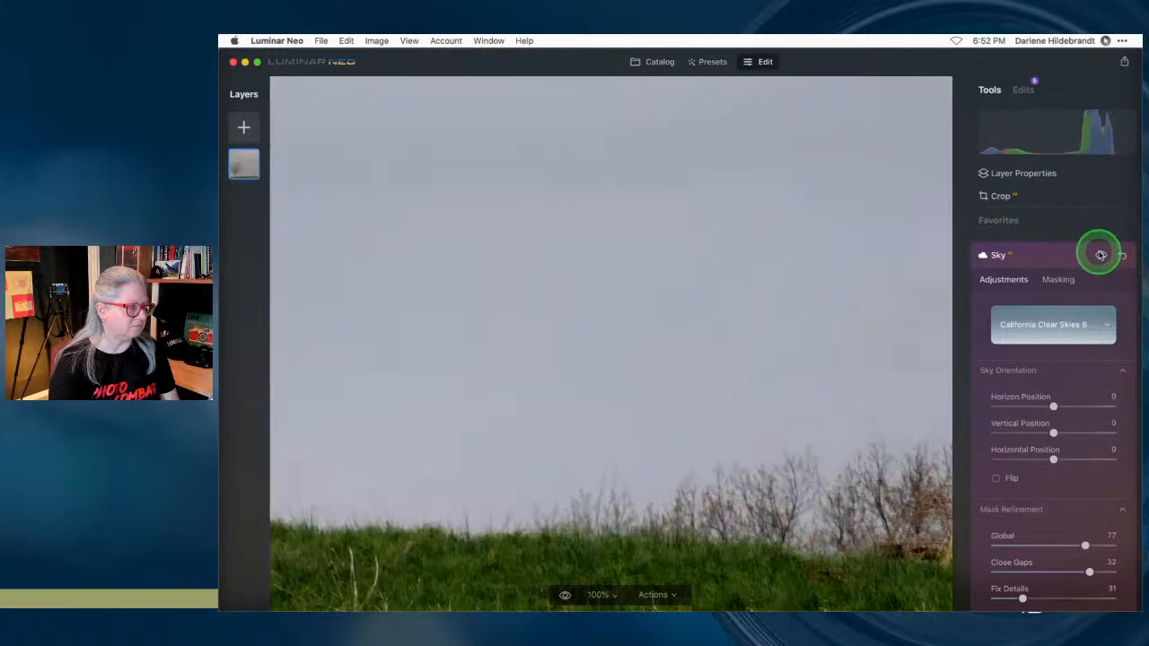
pyautogui.click(1101, 255)
pyautogui.click(633, 346)
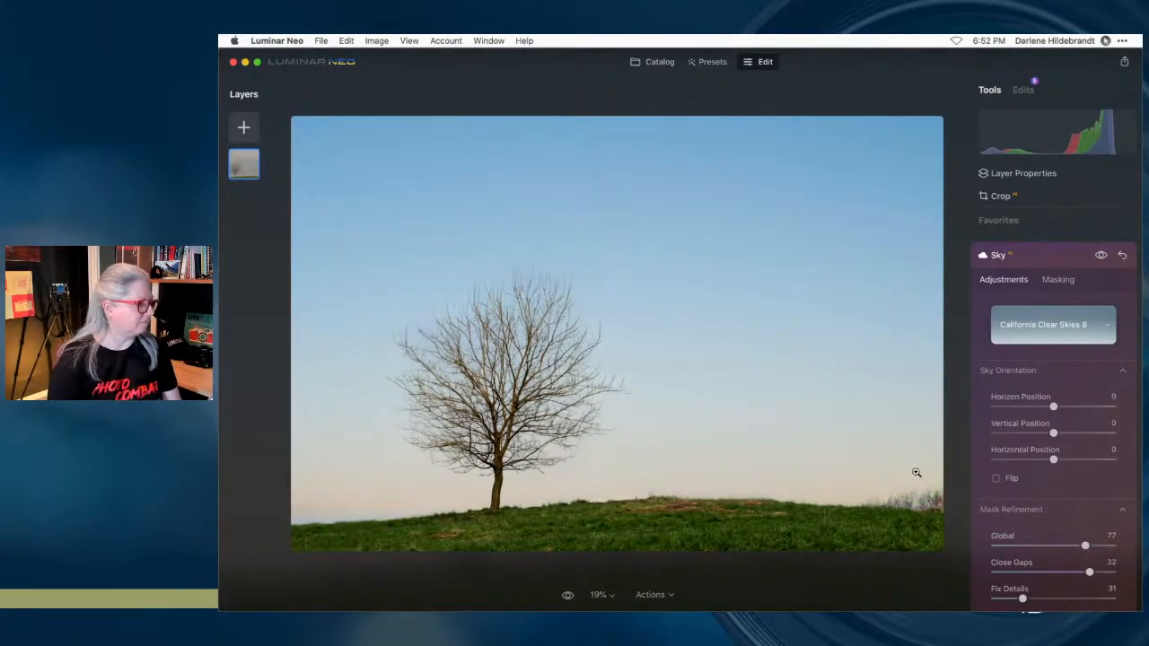
# - Inspect the sky gap along the horizon, try a sky Horizontal Position of 33, and reset it
pyautogui.click(310, 524)
pyautogui.moveTo(312, 524); pyautogui.dragTo(562, 491)
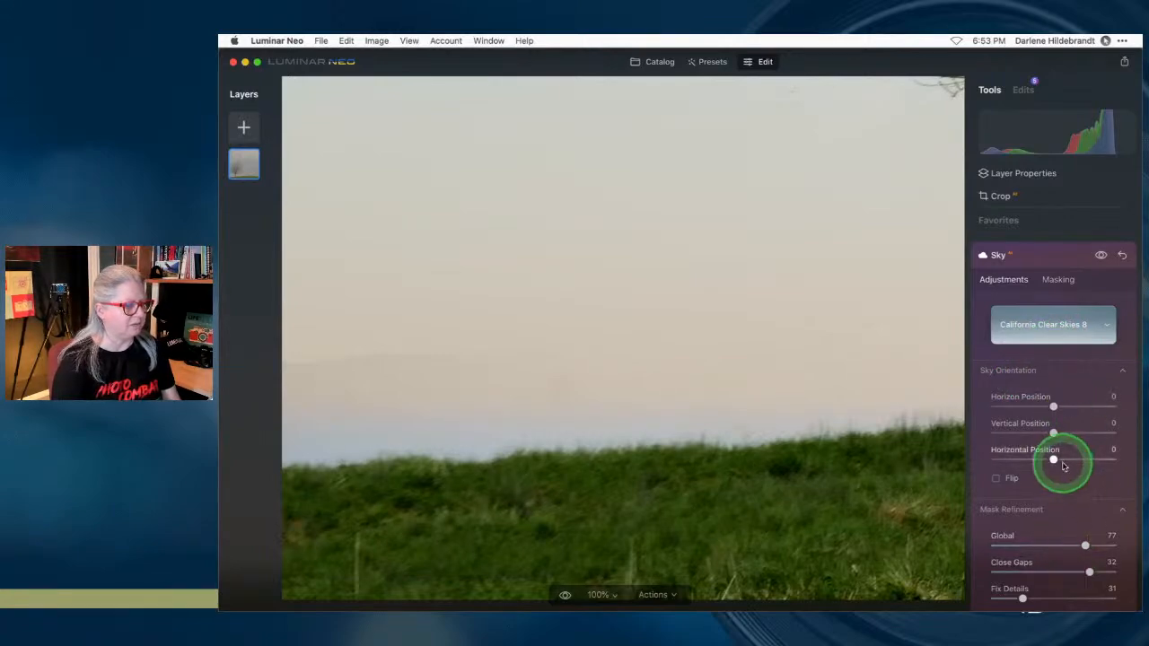
pyautogui.moveTo(1052, 459); pyautogui.dragTo(1074, 460)
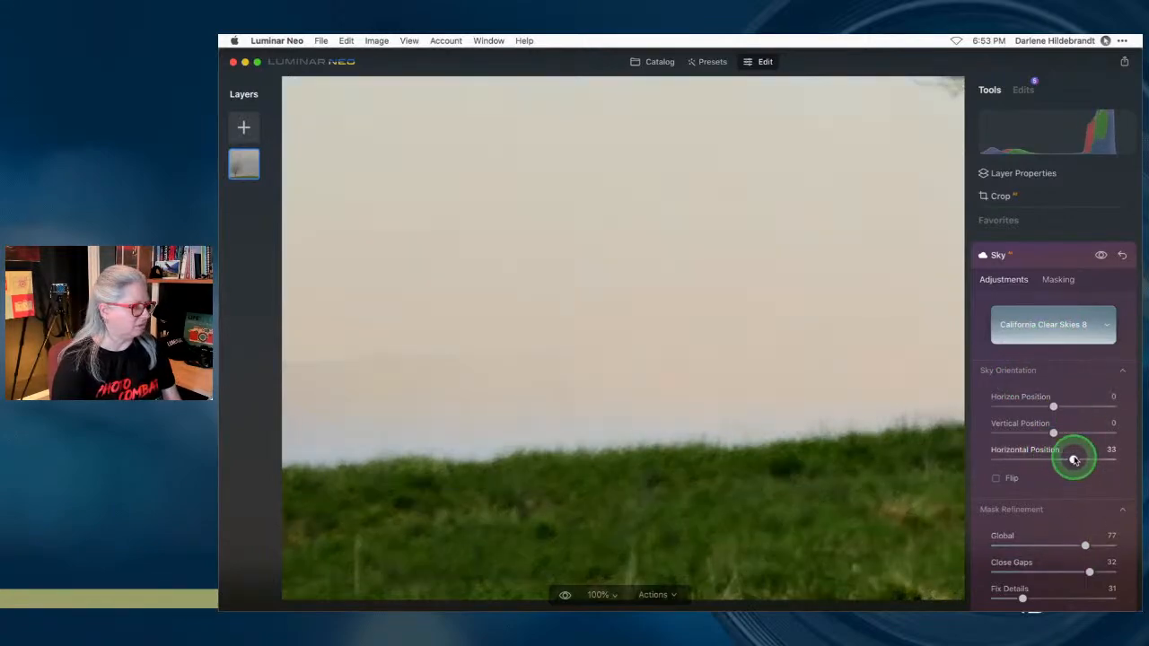
pyautogui.doubleClick(1074, 459)
pyautogui.click(770, 424)
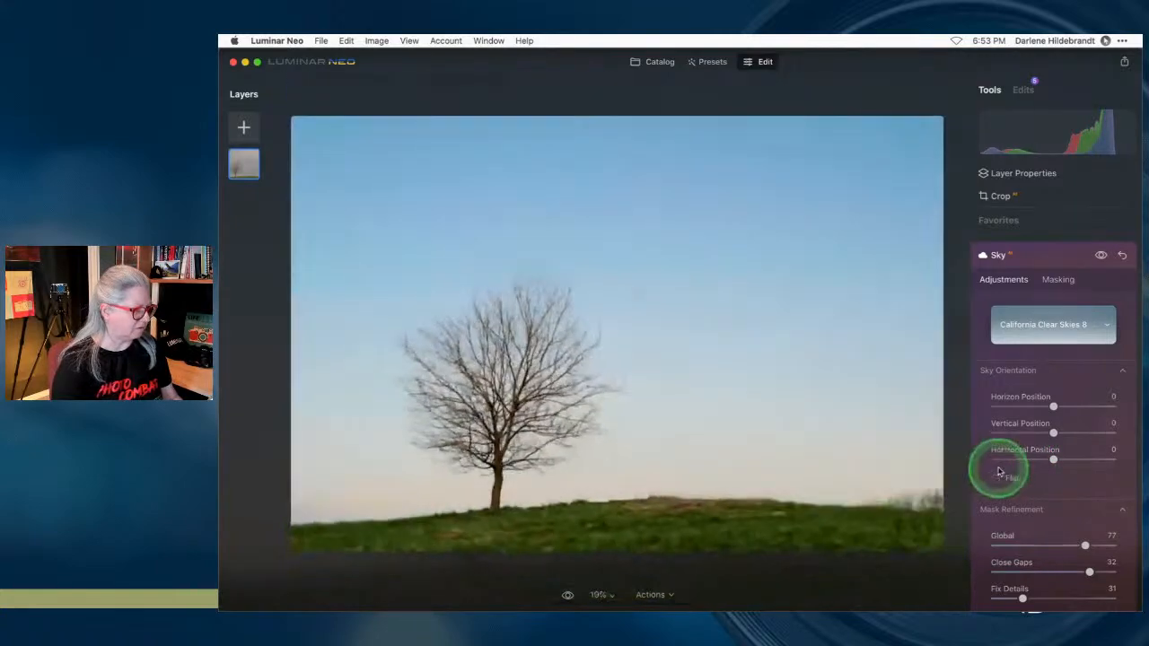
# - Test the sky's Vertical Position at 19, reset it, and set it to -19 to fill the gap above the horizon
pyautogui.moveTo(1053, 433); pyautogui.dragTo(1065, 434)
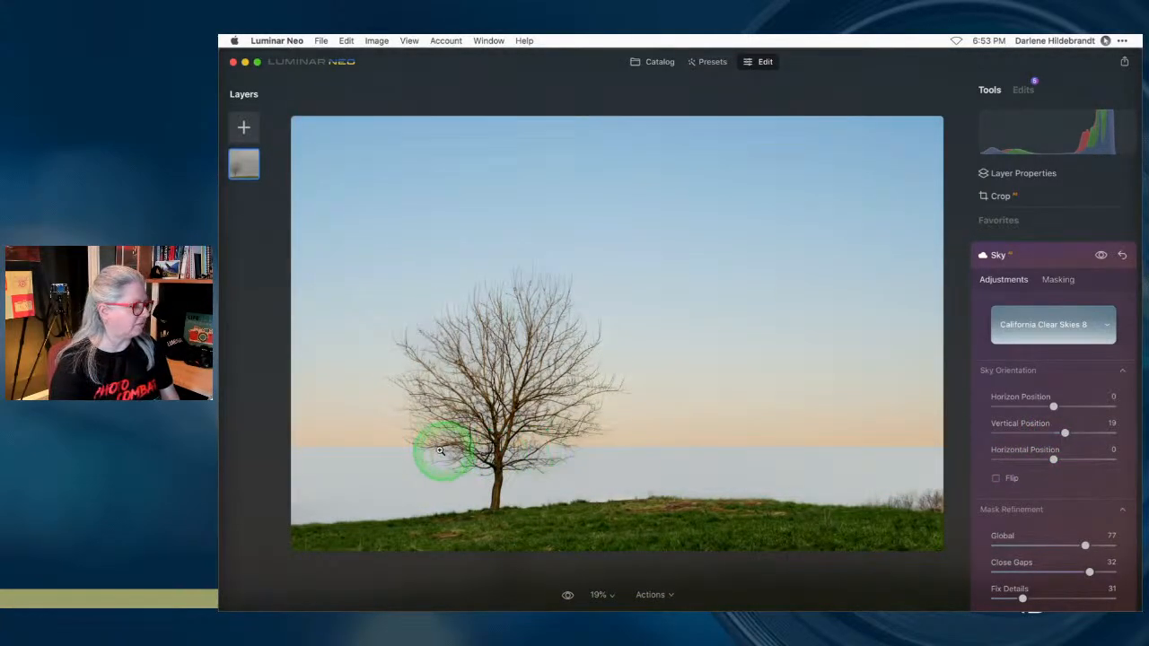
pyautogui.doubleClick(1063, 435)
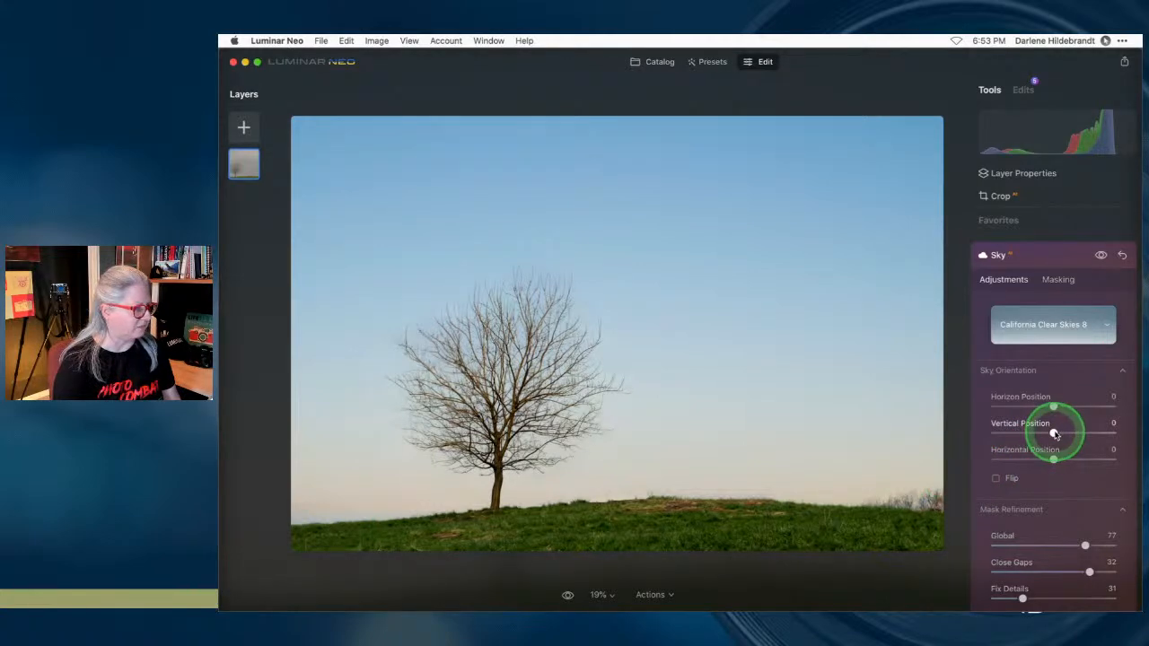
pyautogui.moveTo(1042, 434); pyautogui.dragTo(1041, 433)
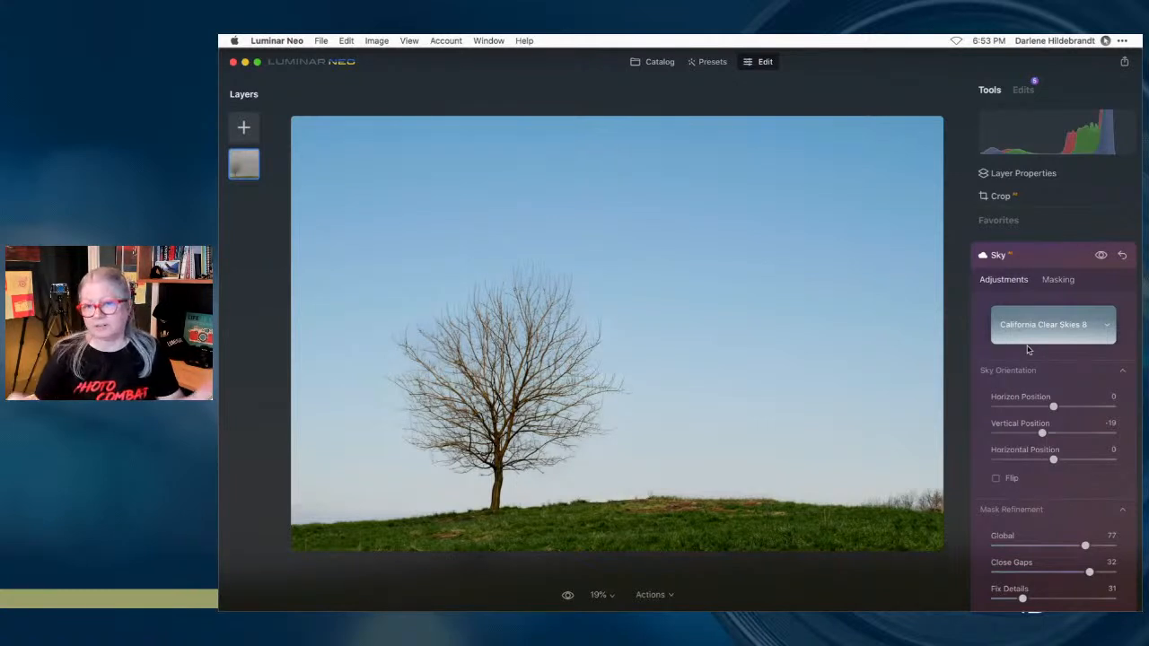
# - Replace the blue sky with Storm Chasing 3 from the Skies - Stormy Lightning collection after trying other lightning skies in it
pyautogui.click(1047, 333)
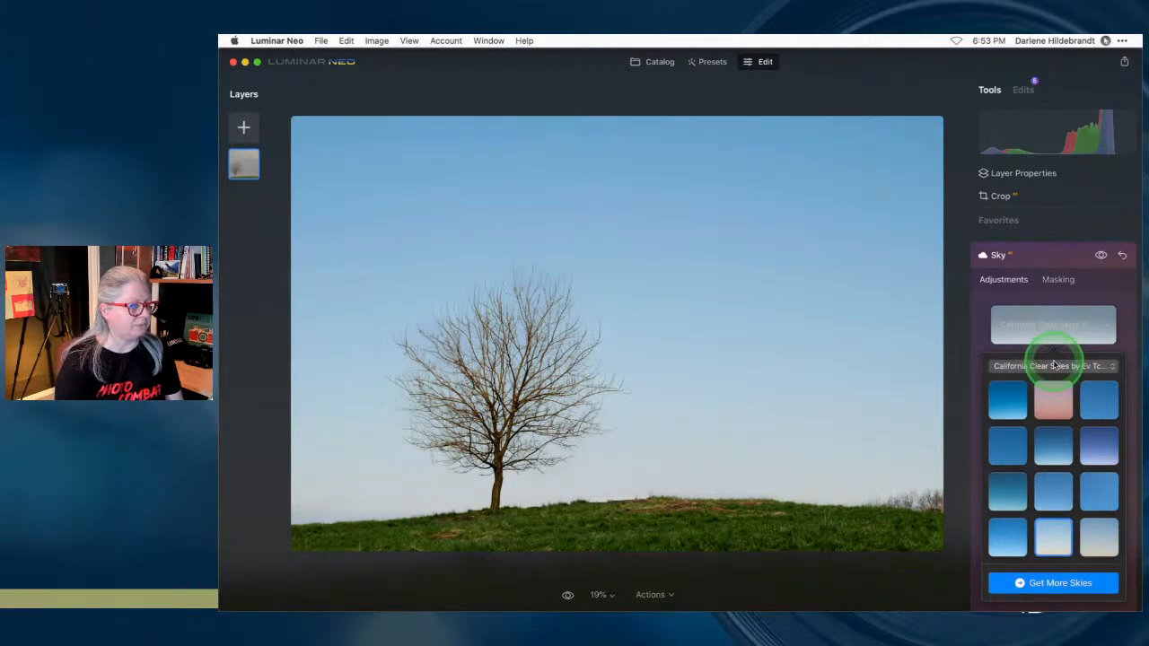
pyautogui.click(1055, 366)
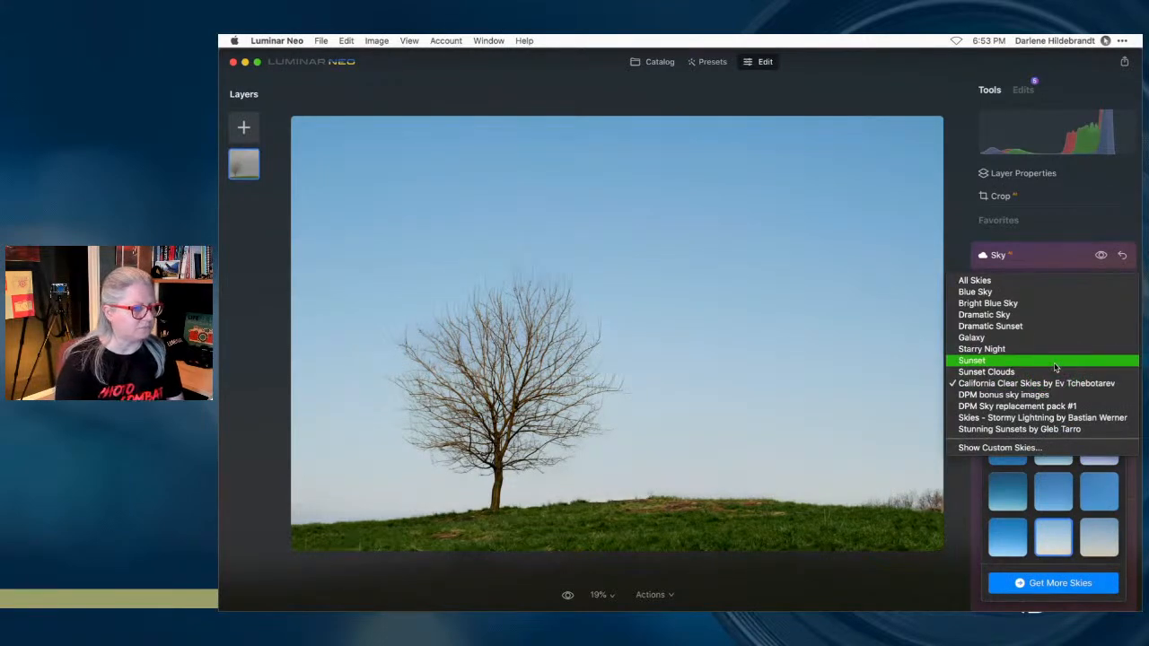
pyautogui.click(1039, 419)
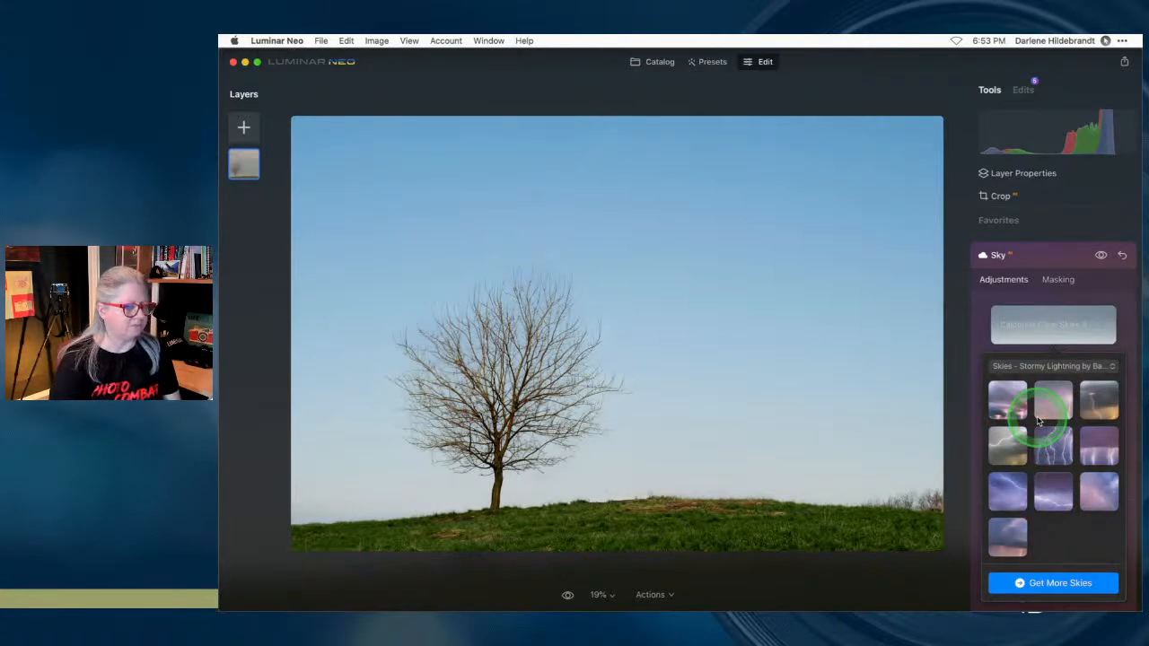
pyautogui.click(1051, 494)
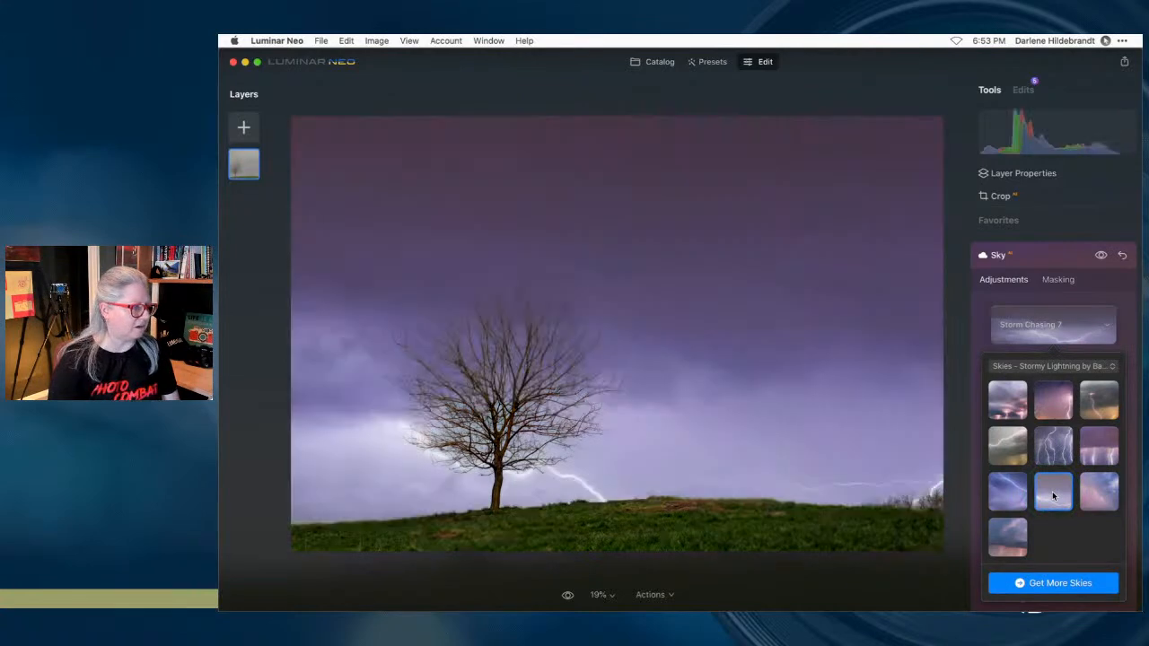
pyautogui.click(1099, 446)
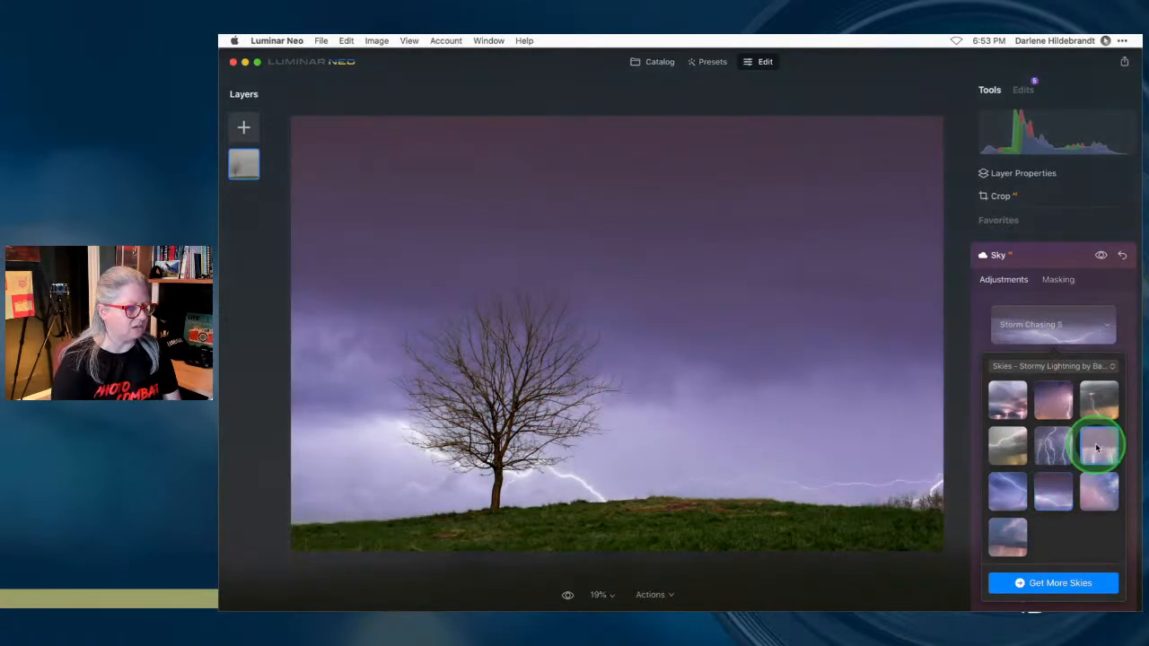
pyautogui.click(1011, 447)
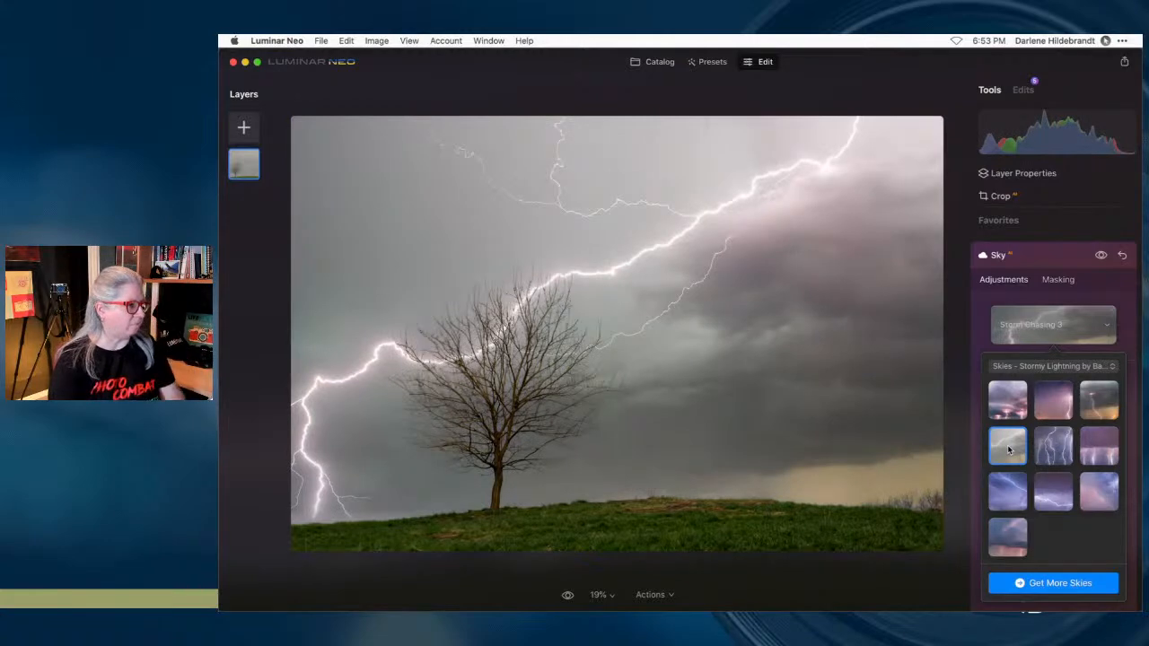
pyautogui.click(979, 330)
pyautogui.click(1031, 483)
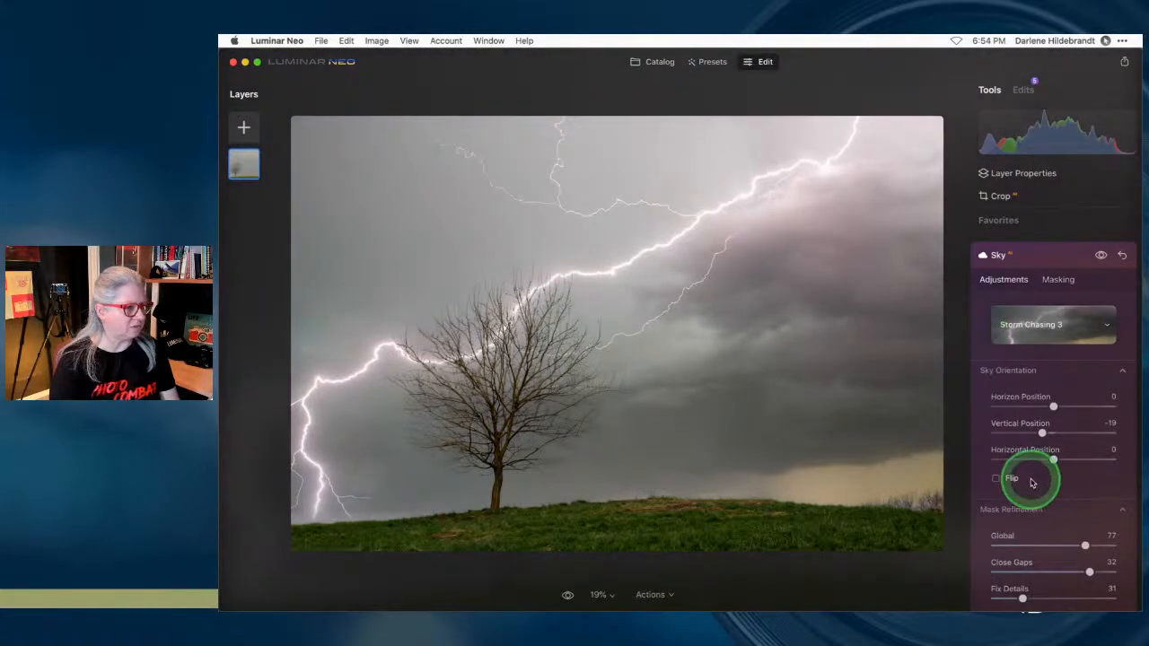
# - Test the storm sky flipped, restore its original direction, and set its Horizontal Position to 21
pyautogui.click(997, 479)
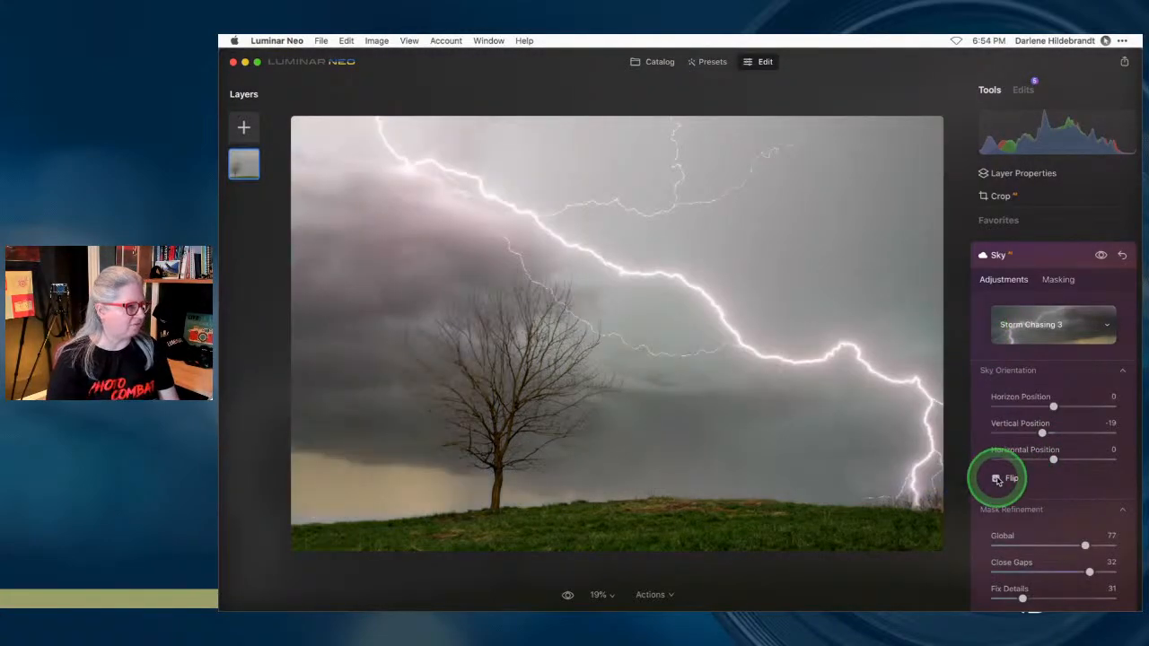
pyautogui.moveTo(1055, 460); pyautogui.dragTo(1061, 460)
pyautogui.click(996, 478)
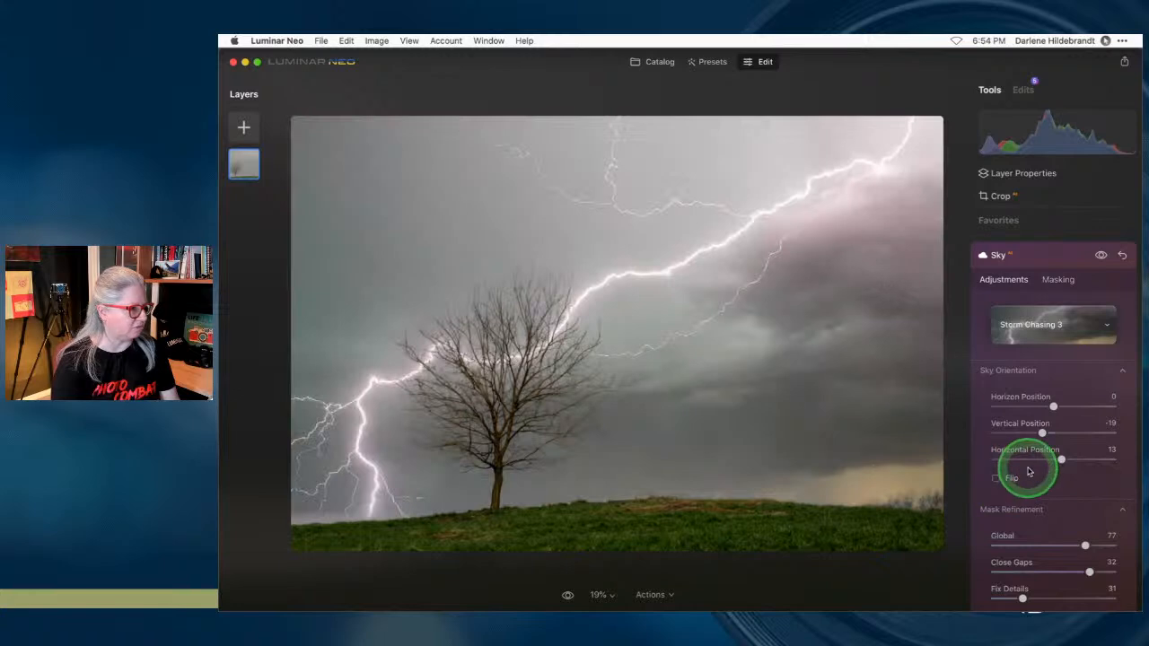
pyautogui.moveTo(1053, 461); pyautogui.dragTo(1066, 461)
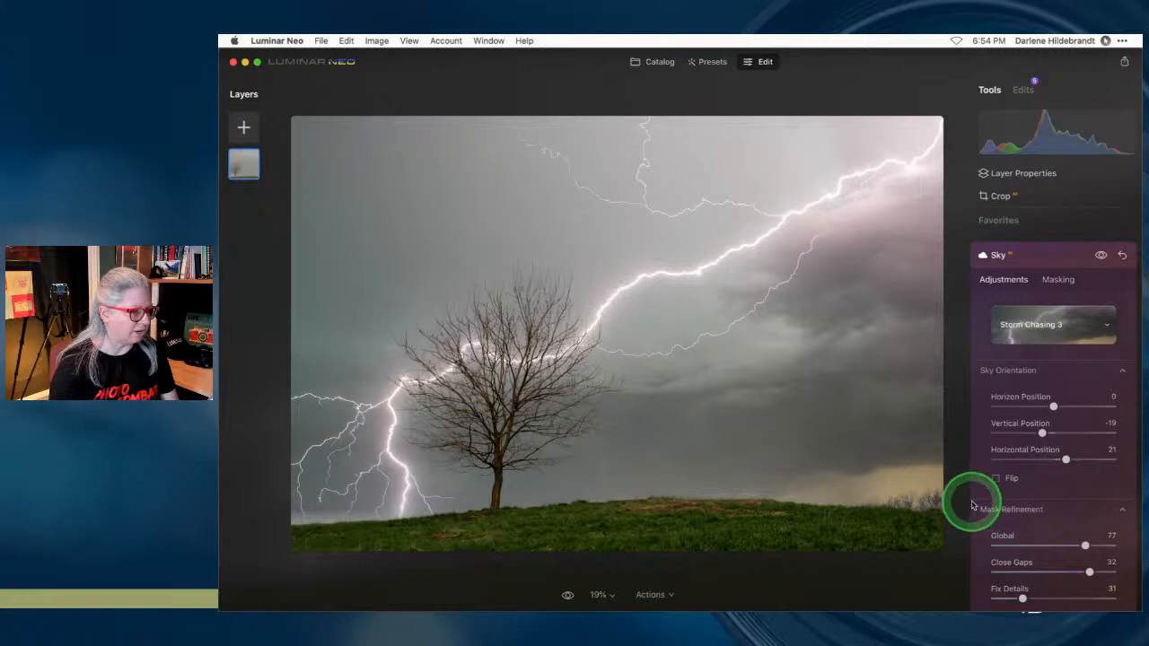
# - Relight the scene to match the storm sky with Relight Strength 62 and Relight Saturation 80
pyautogui.scroll(-1, 1049, 481)
pyautogui.scroll(-7, 1048, 481)
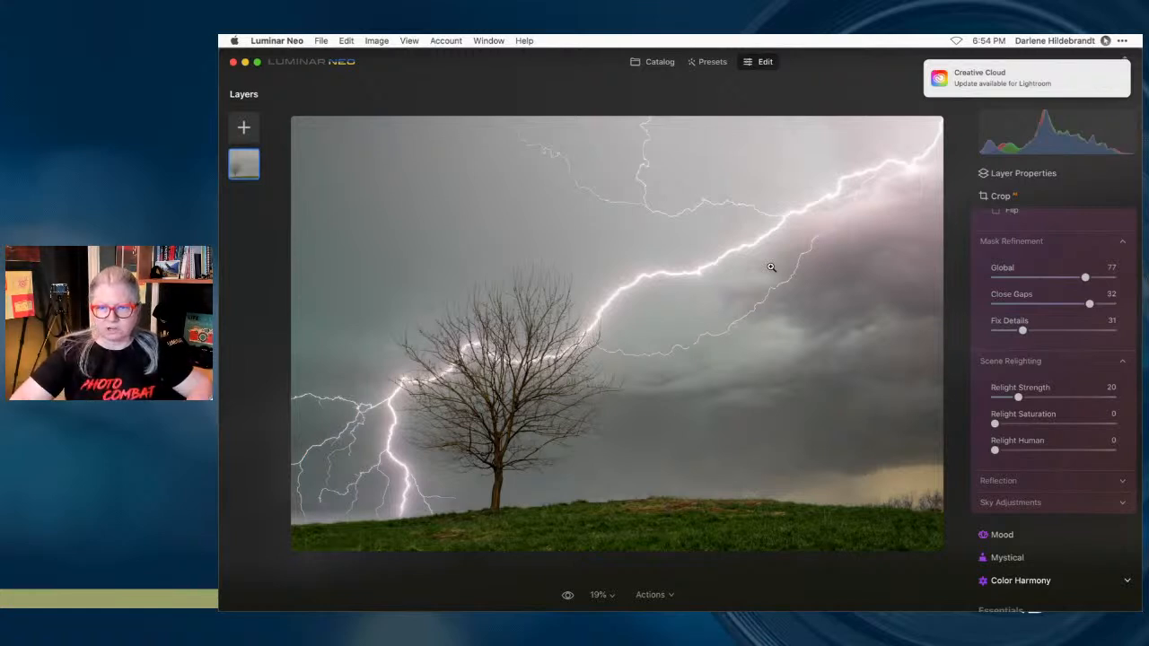
pyautogui.moveTo(1018, 397); pyautogui.dragTo(1069, 395)
pyautogui.click(995, 423)
pyautogui.moveTo(1003, 426); pyautogui.dragTo(1089, 421)
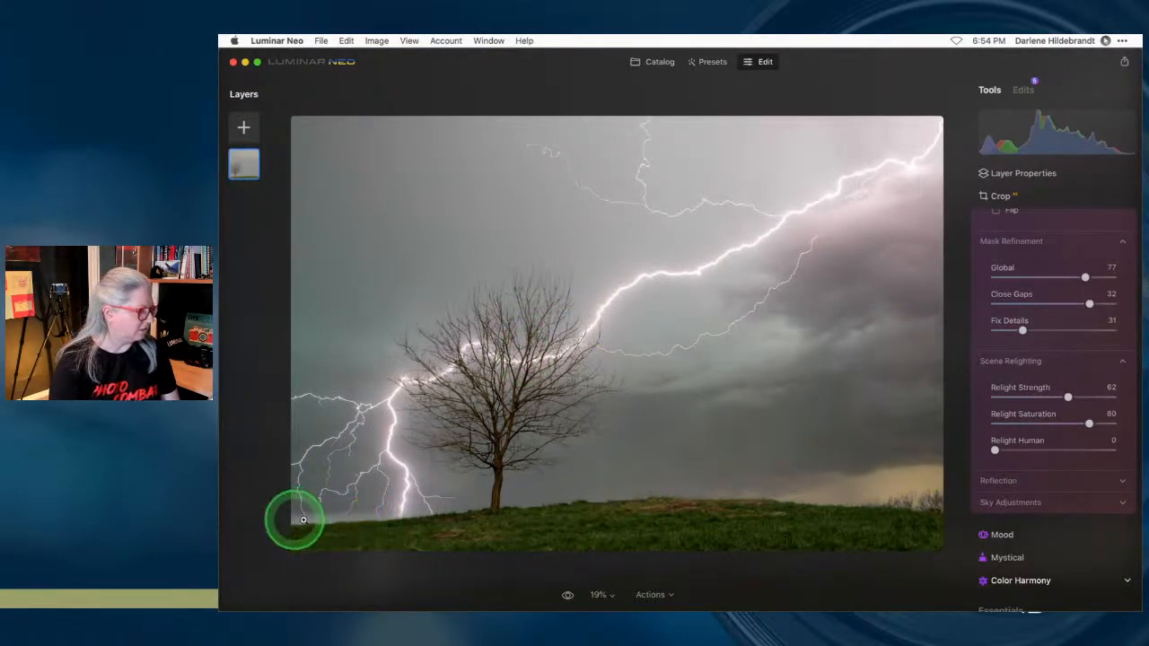
# - Set the sky's Vertical Position to -8 and refine its mask with Global 95, Close Gaps 38 and Fix Details 28
pyautogui.scroll(4, 1067, 317)
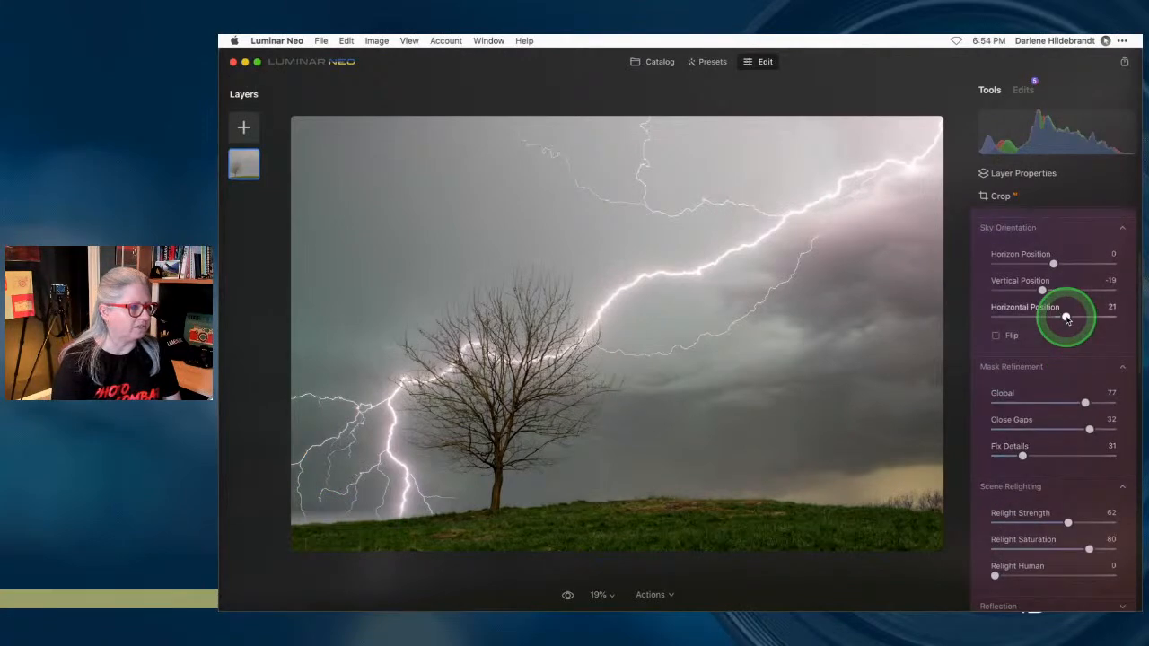
pyautogui.moveTo(1044, 290); pyautogui.dragTo(1050, 290)
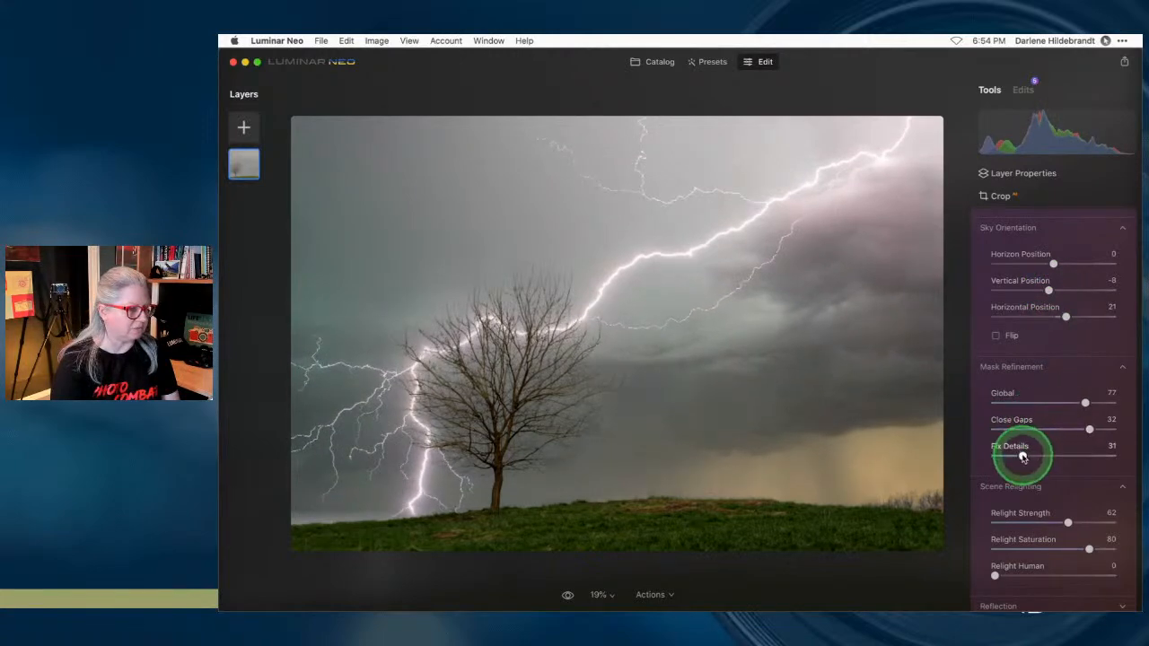
pyautogui.moveTo(1093, 394); pyautogui.dragTo(1108, 423)
pyautogui.moveTo(1022, 456); pyautogui.dragTo(1041, 474)
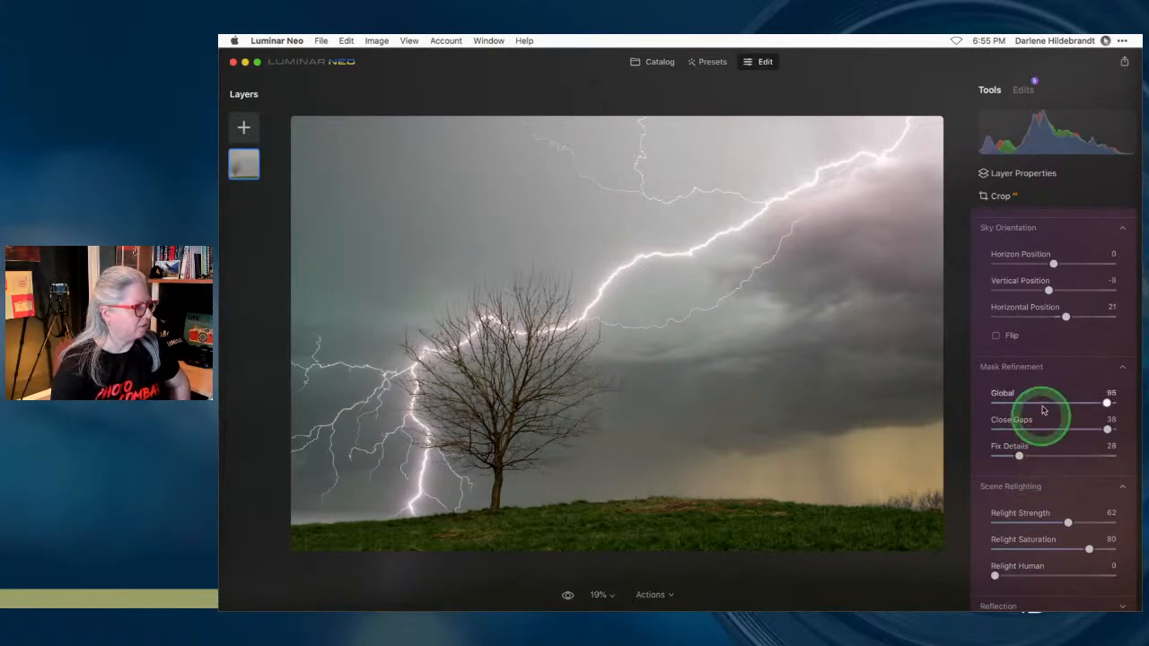
# - Add a Vignette with Amount -82 and a hard-edged Feather of -100 to make its shape visible
pyautogui.scroll(-3, 1040, 422)
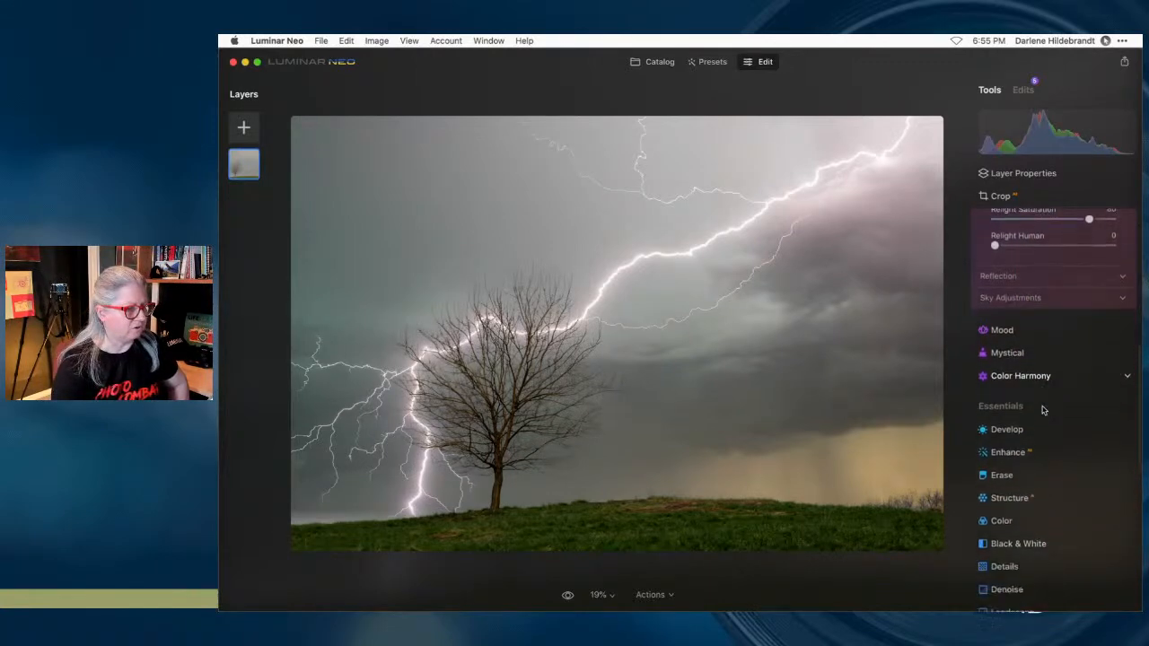
pyautogui.click(1025, 442)
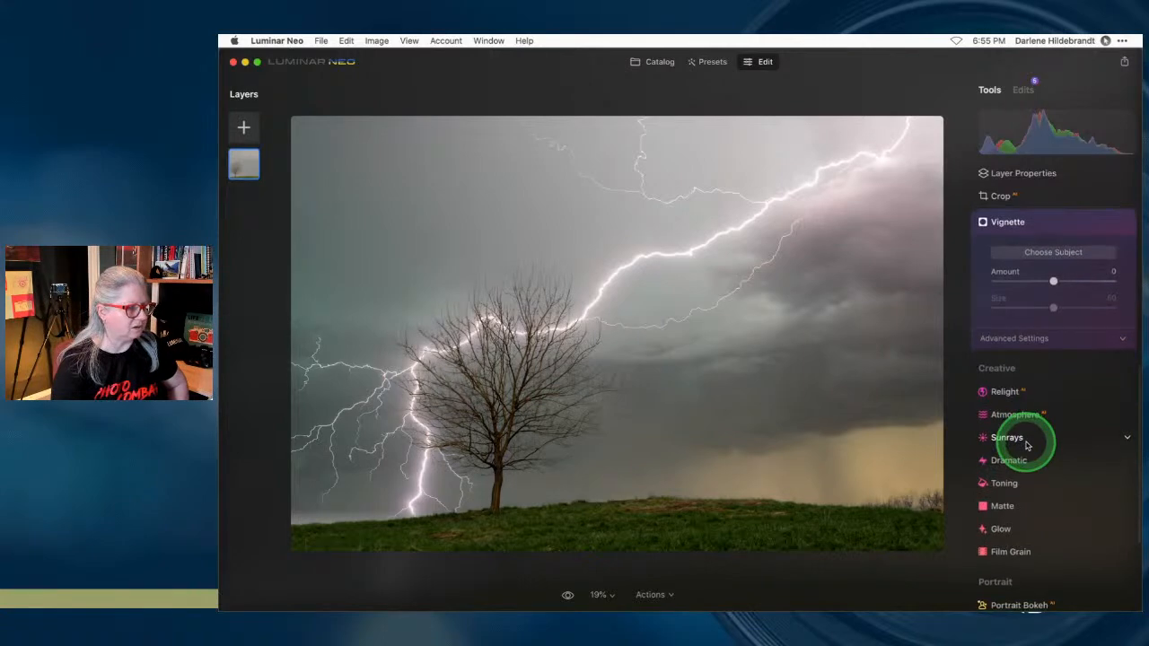
pyautogui.click(1023, 340)
pyautogui.click(1053, 283)
pyautogui.moveTo(1053, 283); pyautogui.dragTo(1004, 282)
pyautogui.moveTo(1053, 401); pyautogui.dragTo(988, 403)
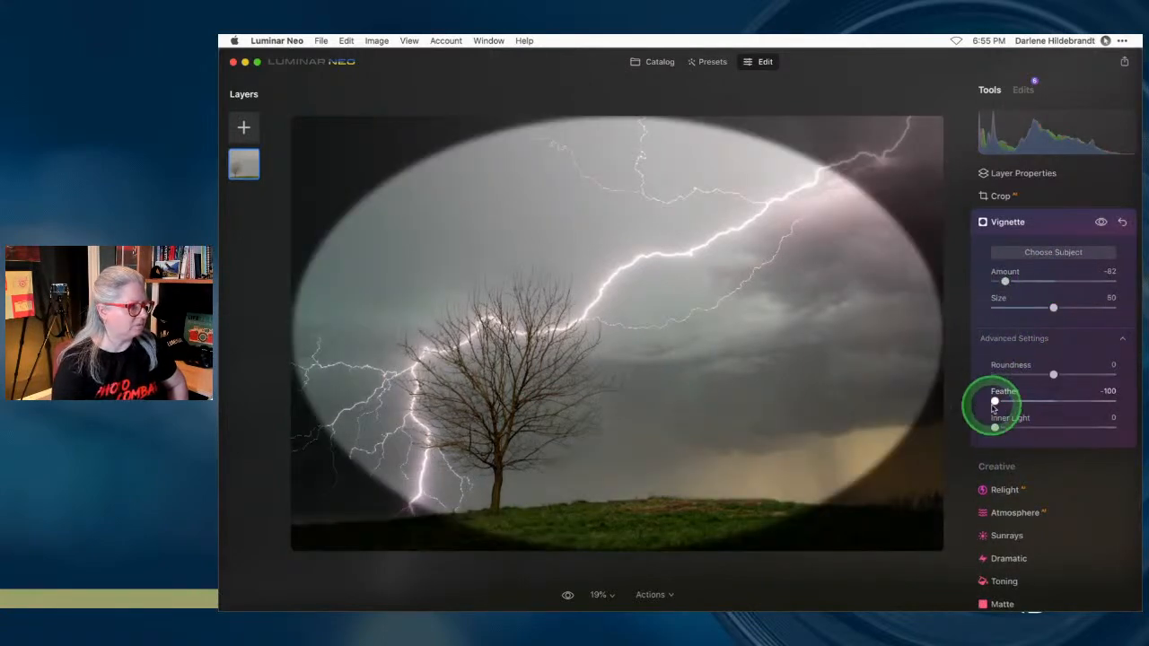
# - Set the vignette to Size 23 and Roundness 40, centre it just beside the tree, and soften it with Feather 54 and Amount -53
pyautogui.moveTo(1050, 306); pyautogui.dragTo(1027, 307)
pyautogui.moveTo(1053, 374); pyautogui.dragTo(1080, 374)
pyautogui.moveTo(1033, 313); pyautogui.dragTo(1023, 308)
pyautogui.click(591, 363)
pyautogui.click(605, 359)
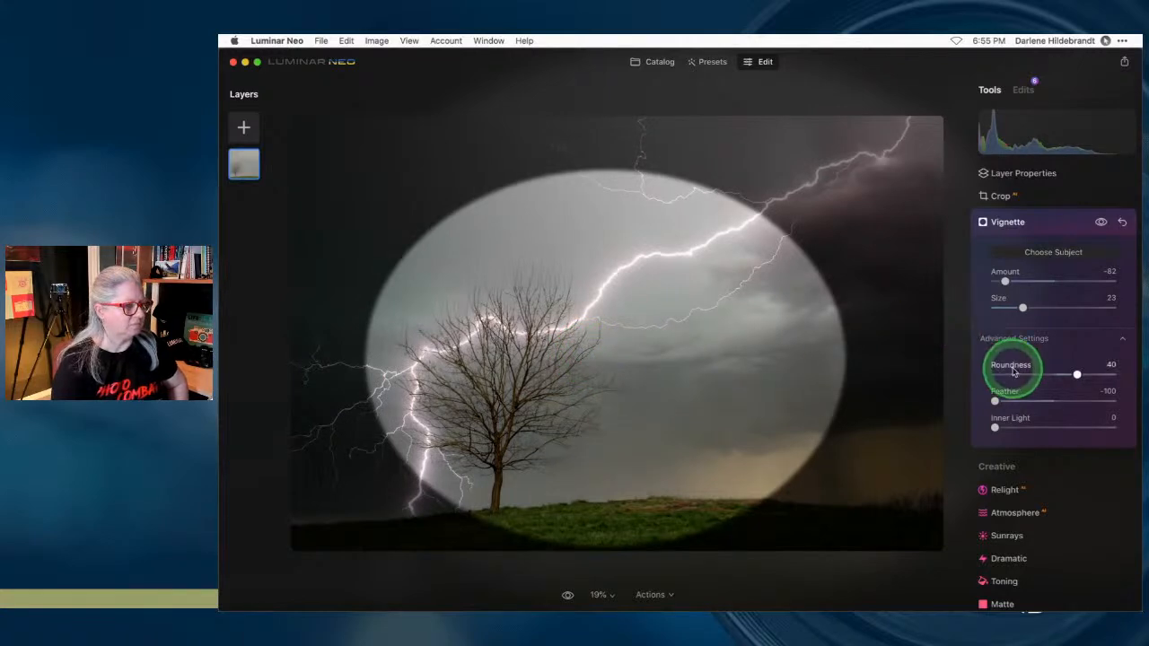
pyautogui.click(1087, 402)
pyautogui.moveTo(1005, 281); pyautogui.dragTo(1021, 282)
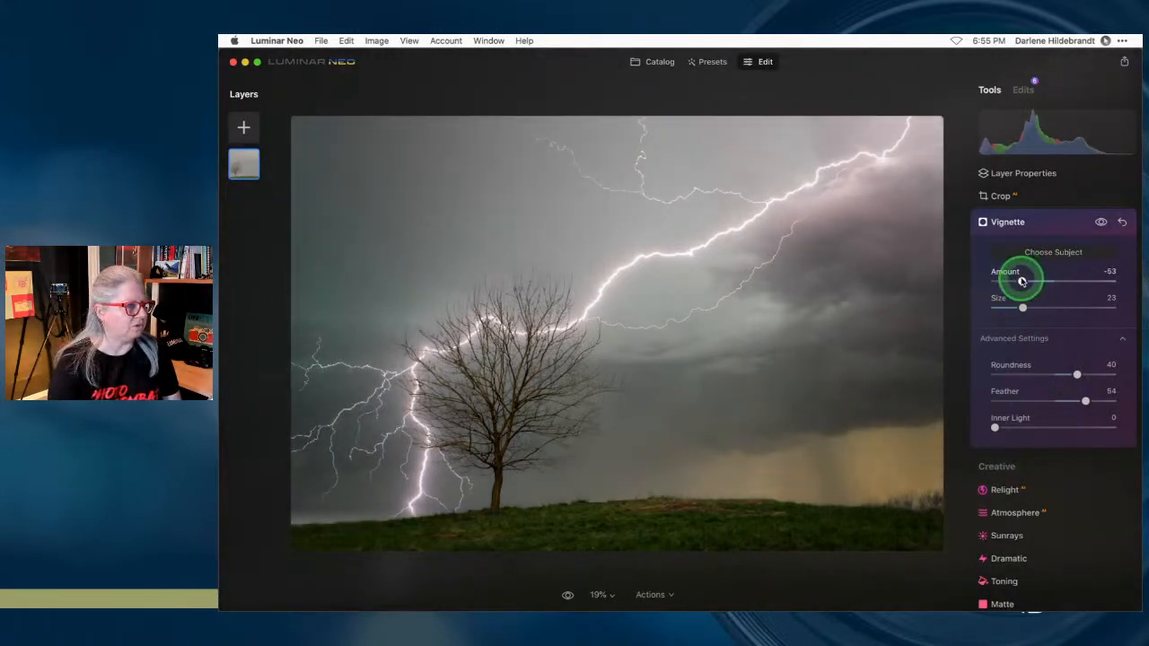
# - Reopen the applied Sky edit and lower the replacement sky's Brightness slightly
pyautogui.click(1023, 90)
pyautogui.click(1054, 295)
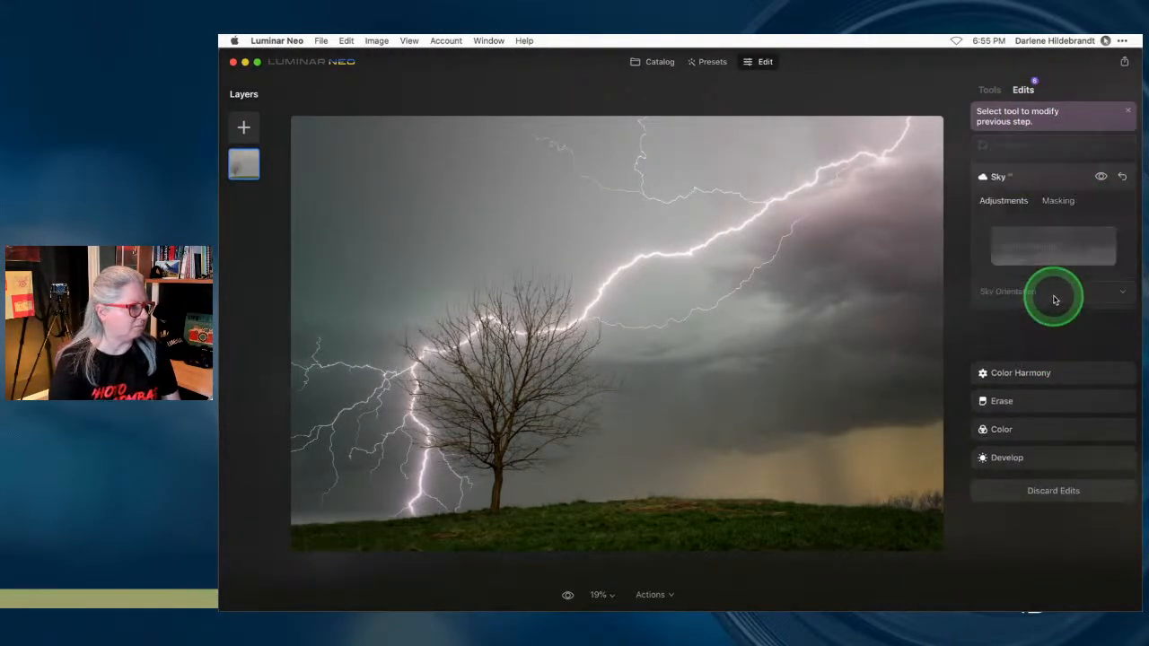
pyautogui.click(1032, 401)
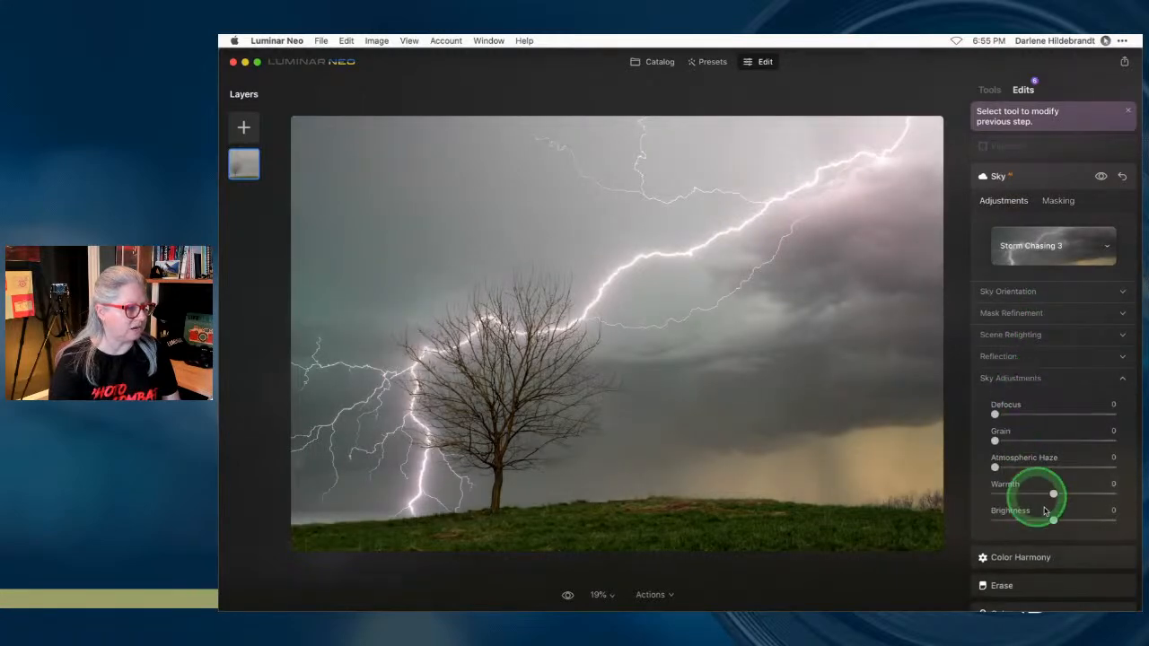
pyautogui.moveTo(1053, 520); pyautogui.dragTo(1047, 494)
# - Reopen the applied Vignette edit and compare the finished photo with the unedited original
pyautogui.click(1046, 158)
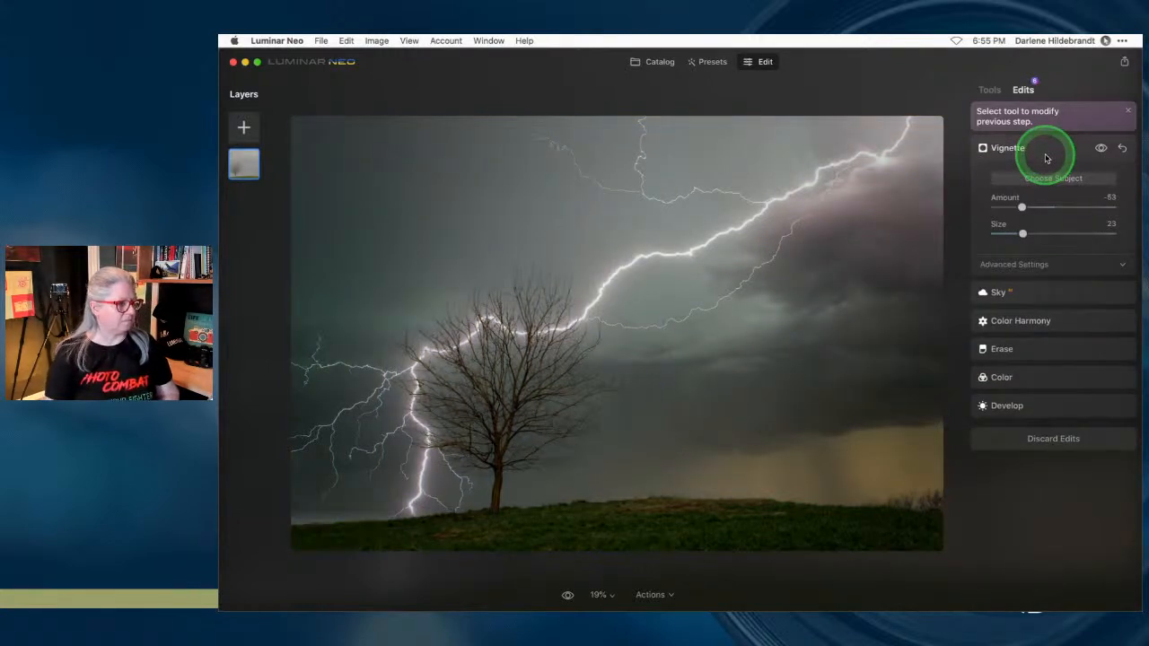
pyautogui.press('\\')
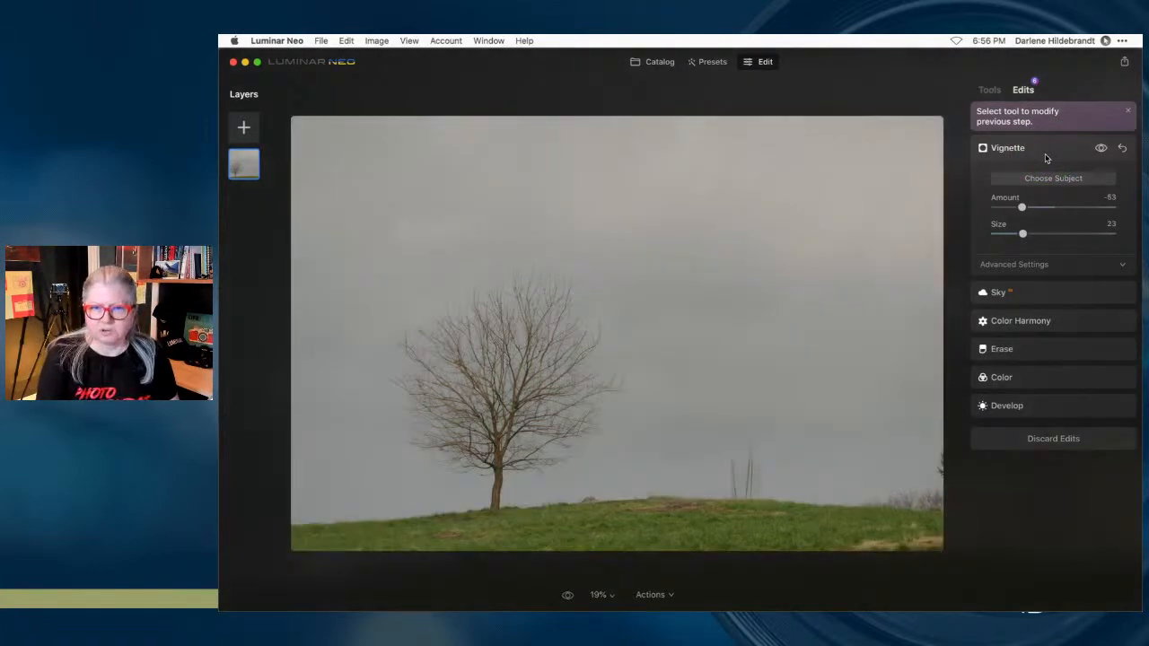
pyautogui.press('\\')
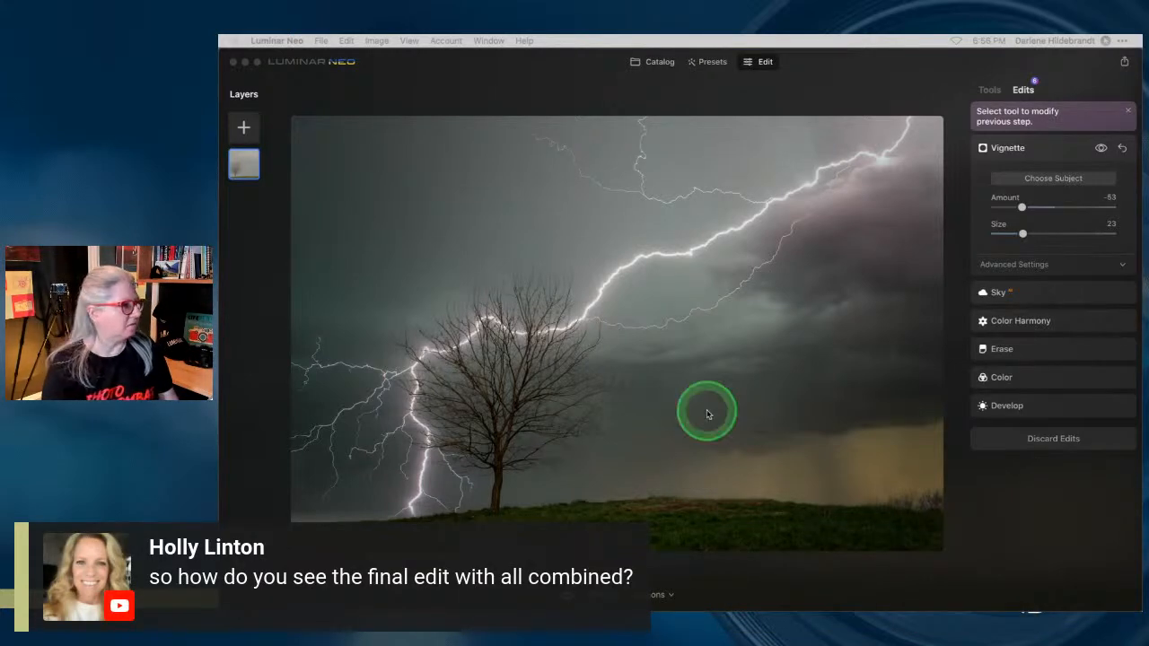
# - Return to the catalog and open the layered photo of the foggy bridge for editing
pyautogui.click(658, 64)
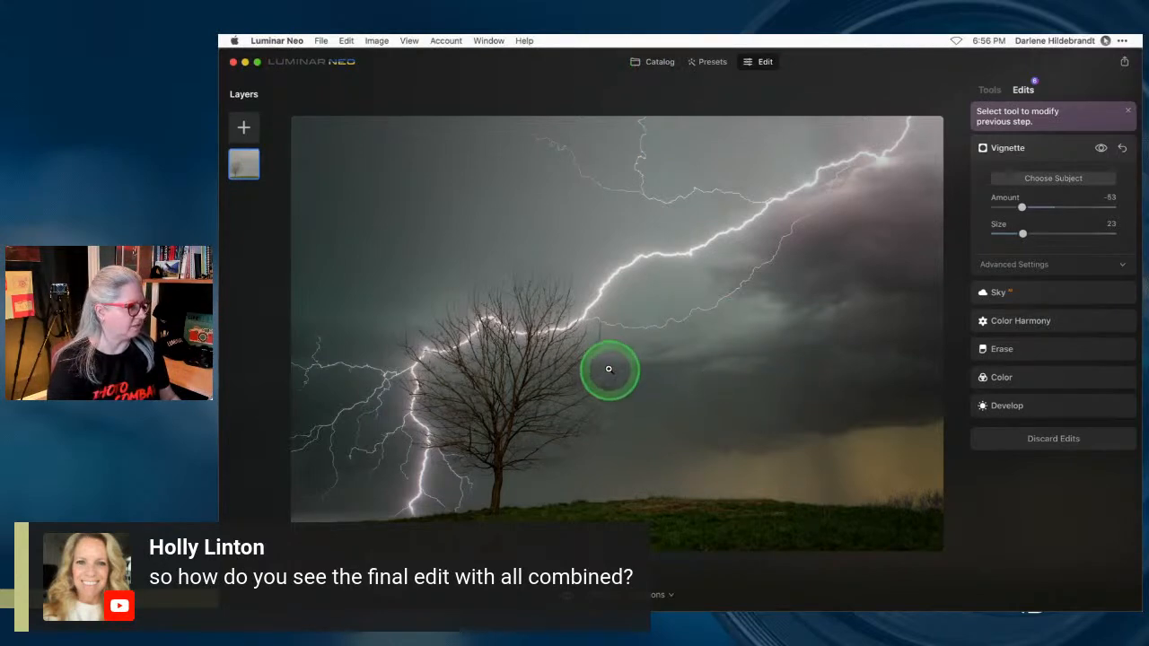
pyautogui.click(655, 64)
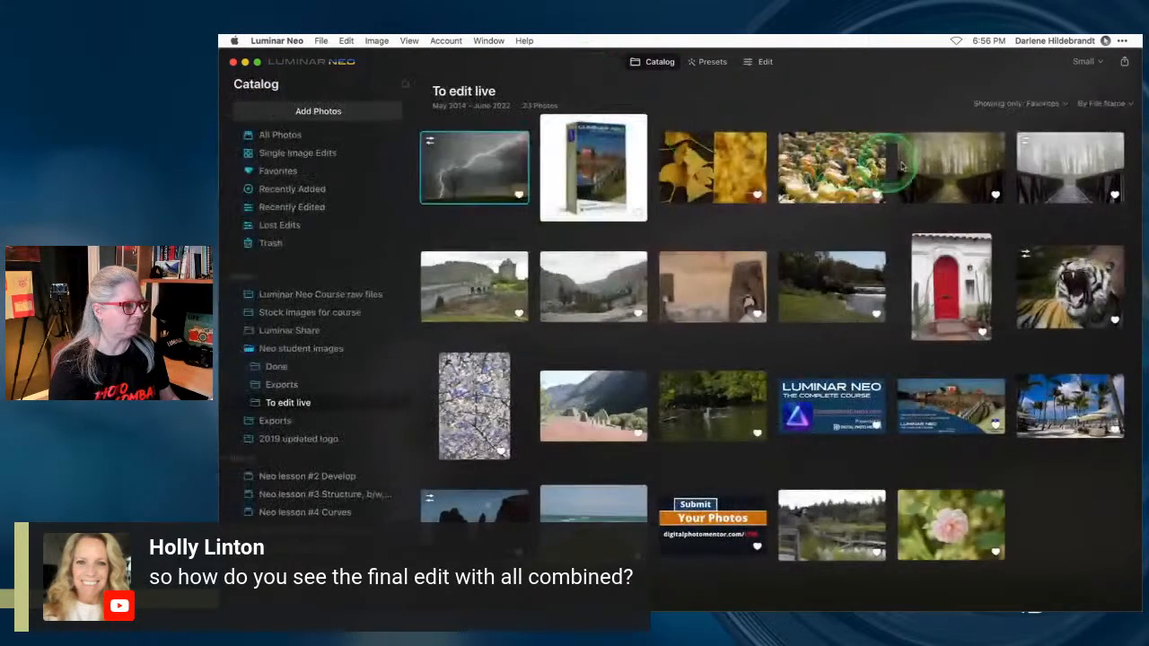
pyautogui.click(765, 63)
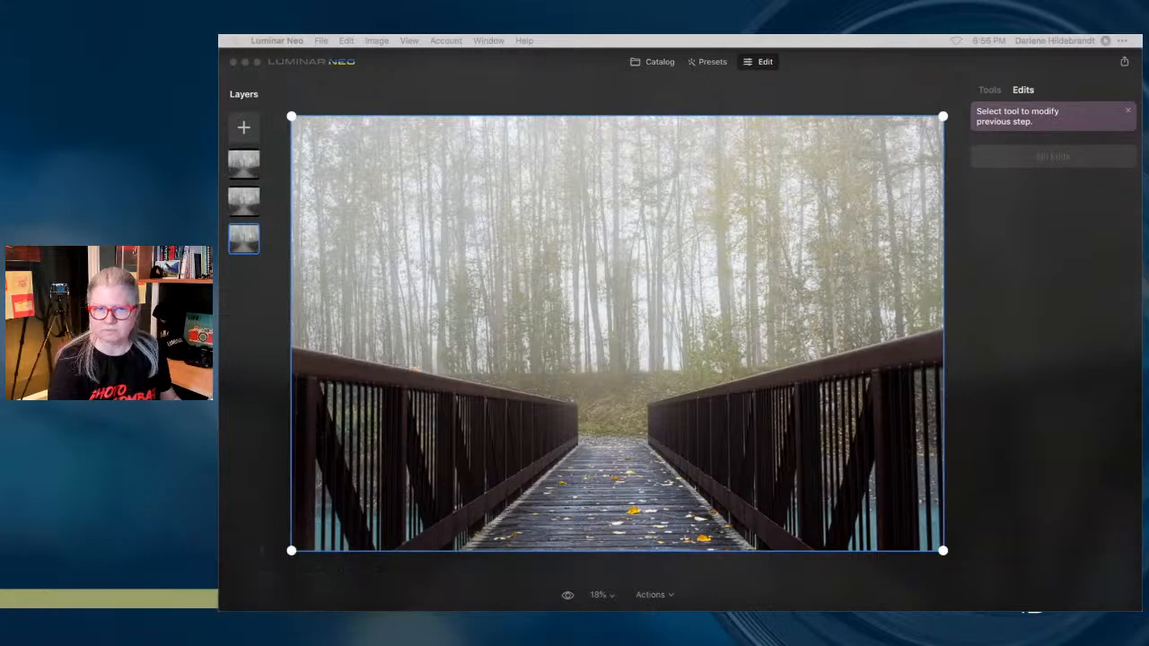
pyautogui.click(250, 286)
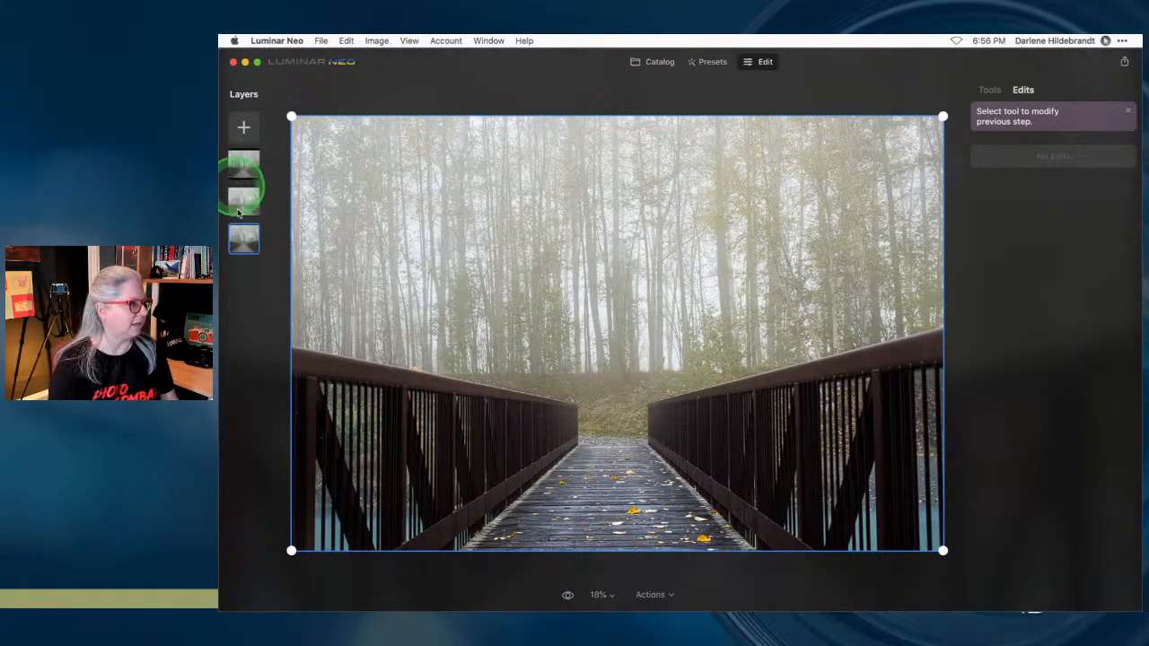
pyautogui.click(242, 284)
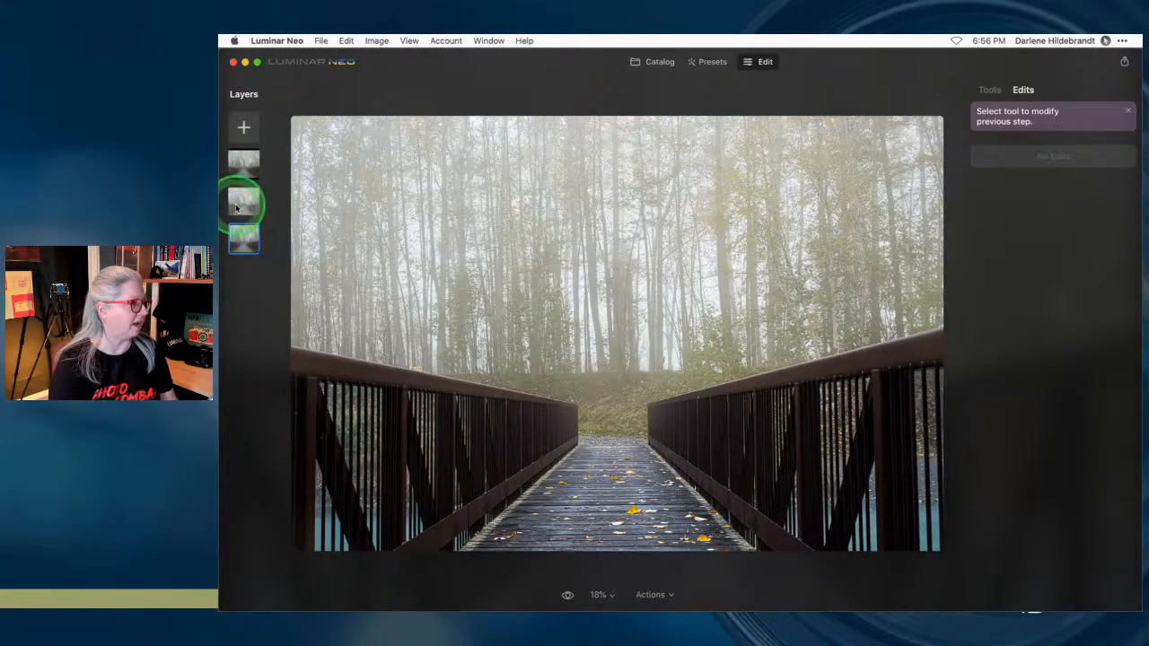
# - Select the top layer of the bridge photo, and hide the top and middle layers to see the image without them
pyautogui.moveTo(244, 240); pyautogui.dragTo(244, 202)
pyautogui.click(246, 169)
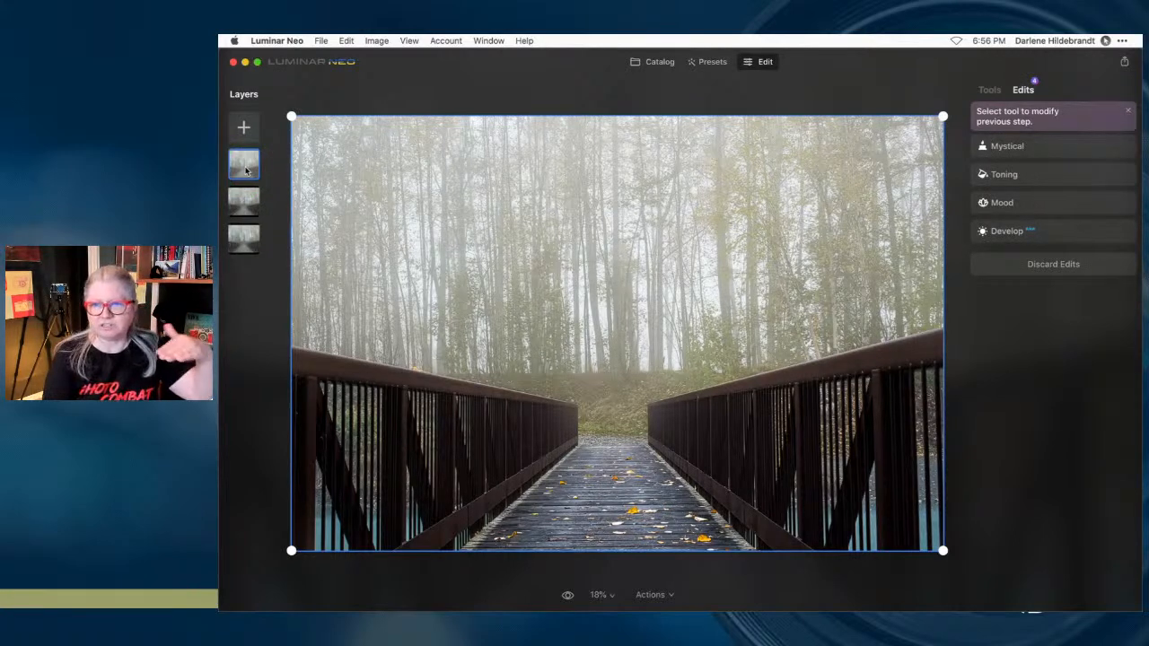
pyautogui.rightClick(247, 170)
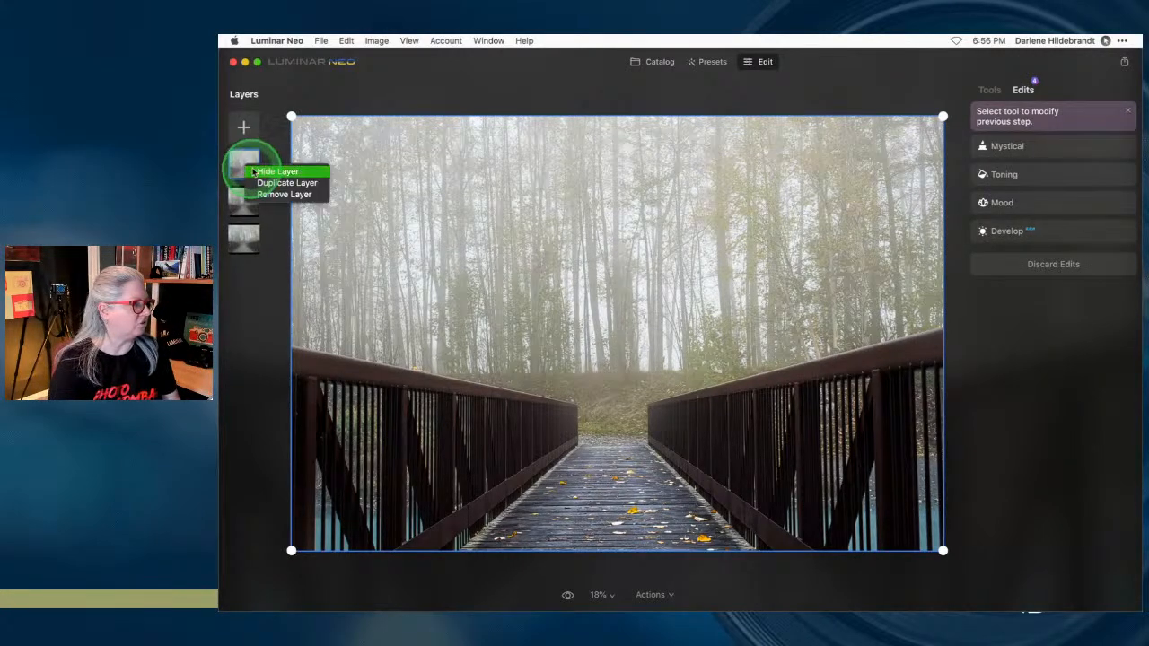
pyautogui.click(219, 175)
pyautogui.click(240, 166)
pyautogui.rightClick(247, 194)
pyautogui.click(251, 203)
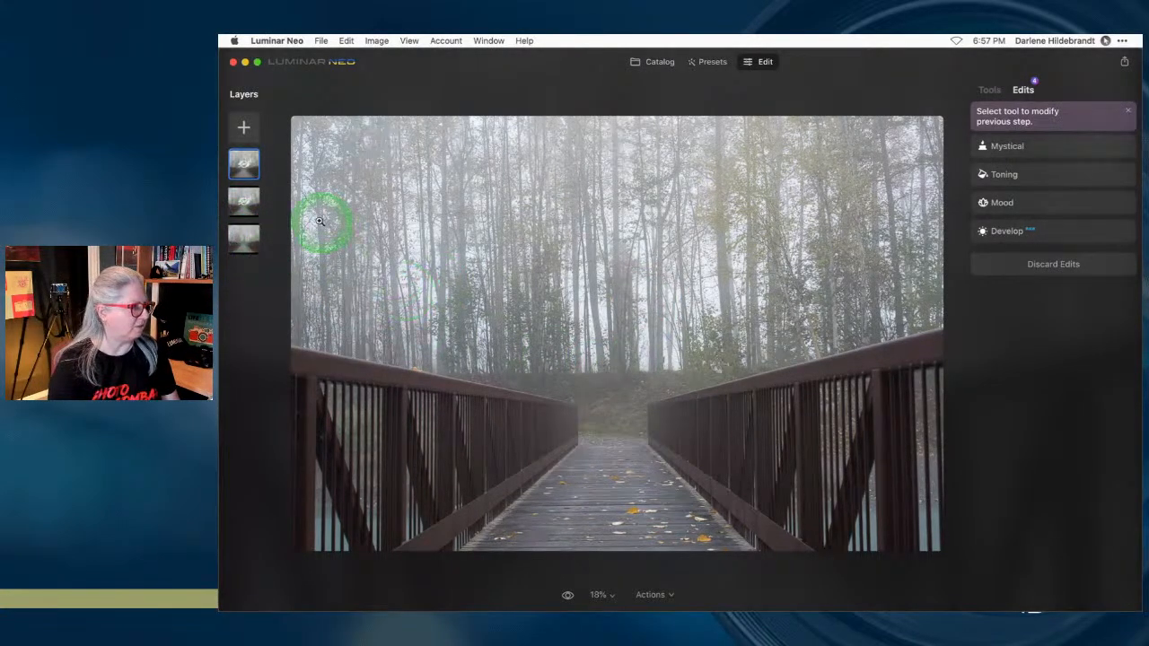
# - Show the hidden middle and top layers of the foggy bridge photo again
pyautogui.rightClick(250, 204)
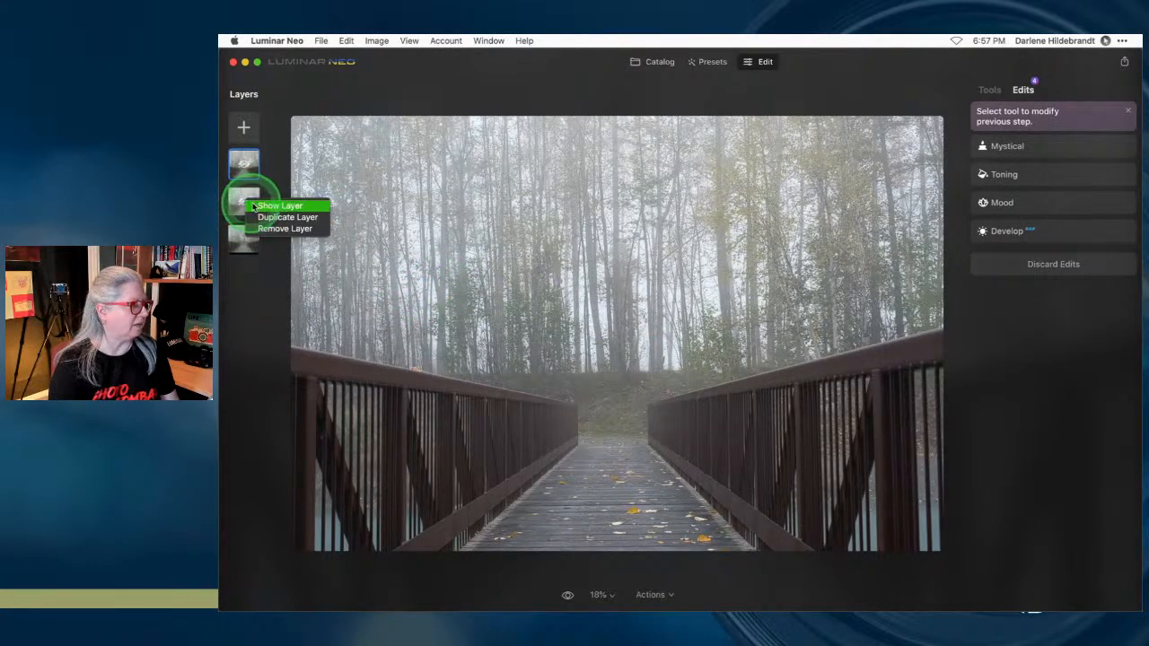
pyautogui.click(260, 206)
pyautogui.rightClick(244, 167)
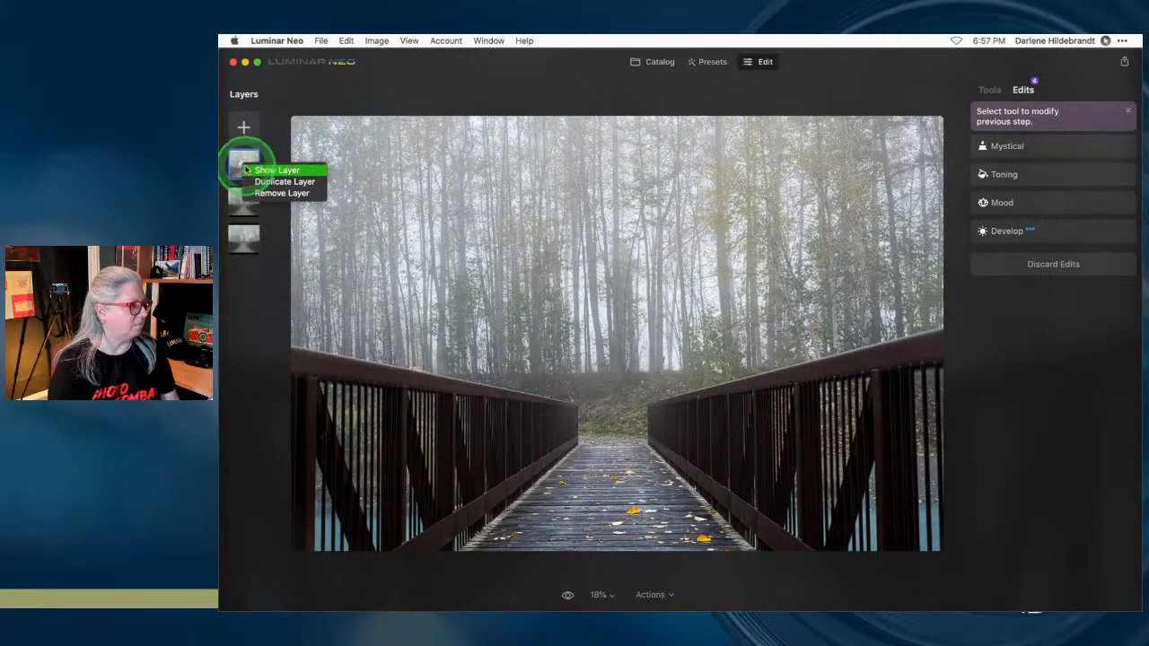
pyautogui.click(248, 169)
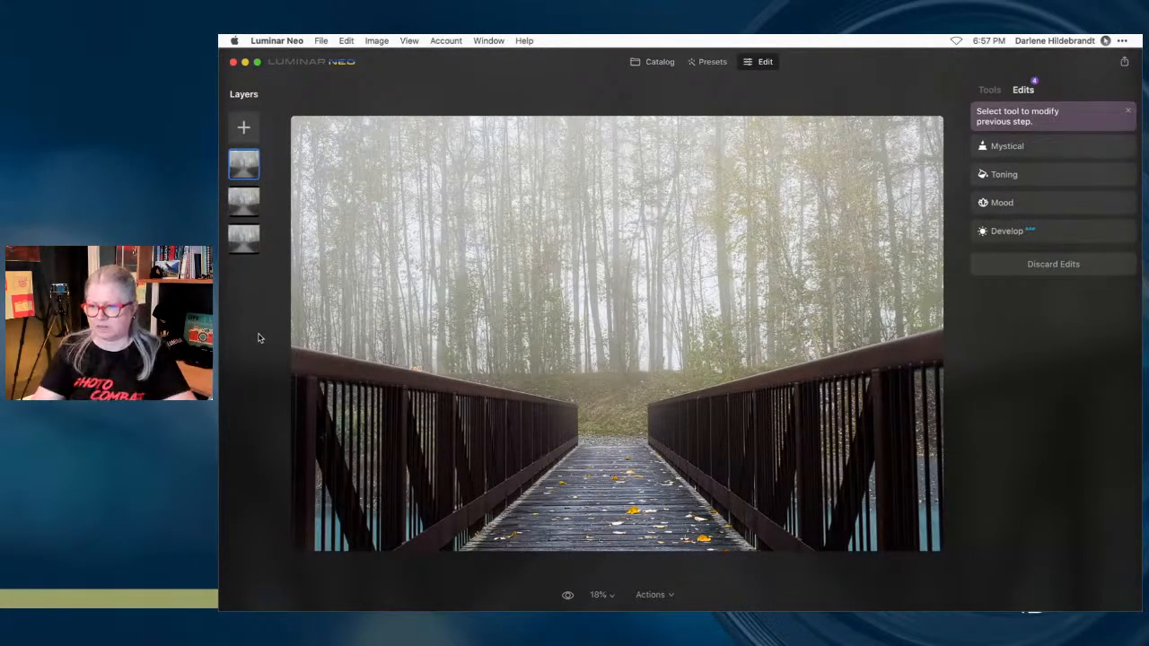
pyautogui.click(710, 353)
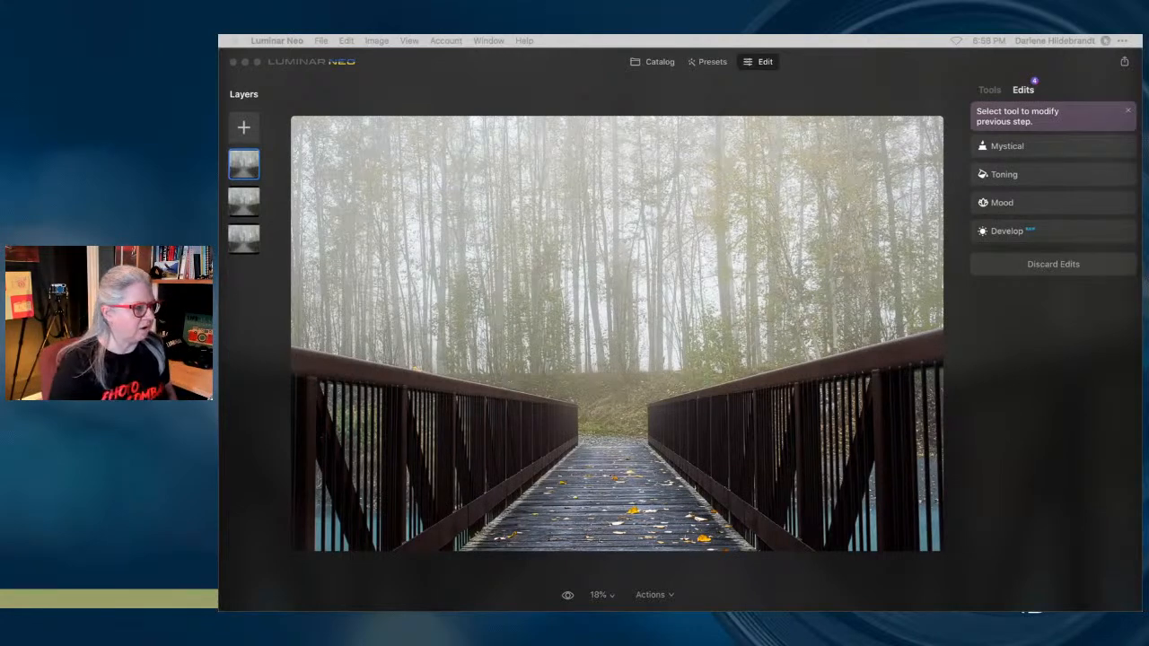
# - Return to the catalog and open the lone-tree lightning photo for editing
pyautogui.click(660, 62)
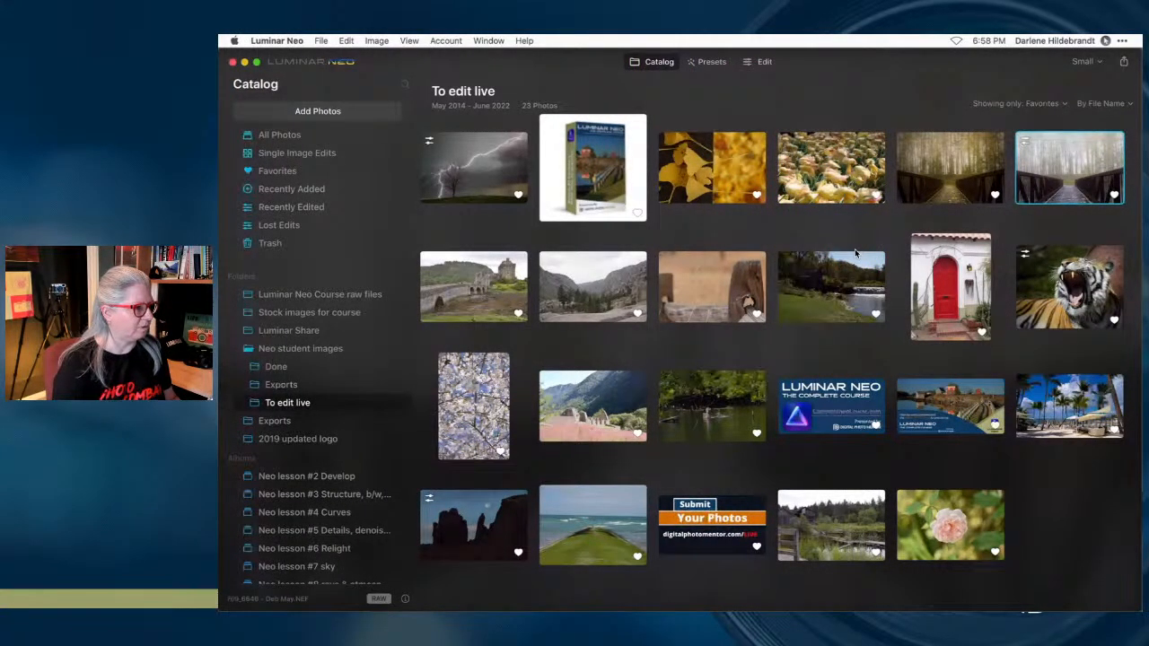
pyautogui.doubleClick(476, 170)
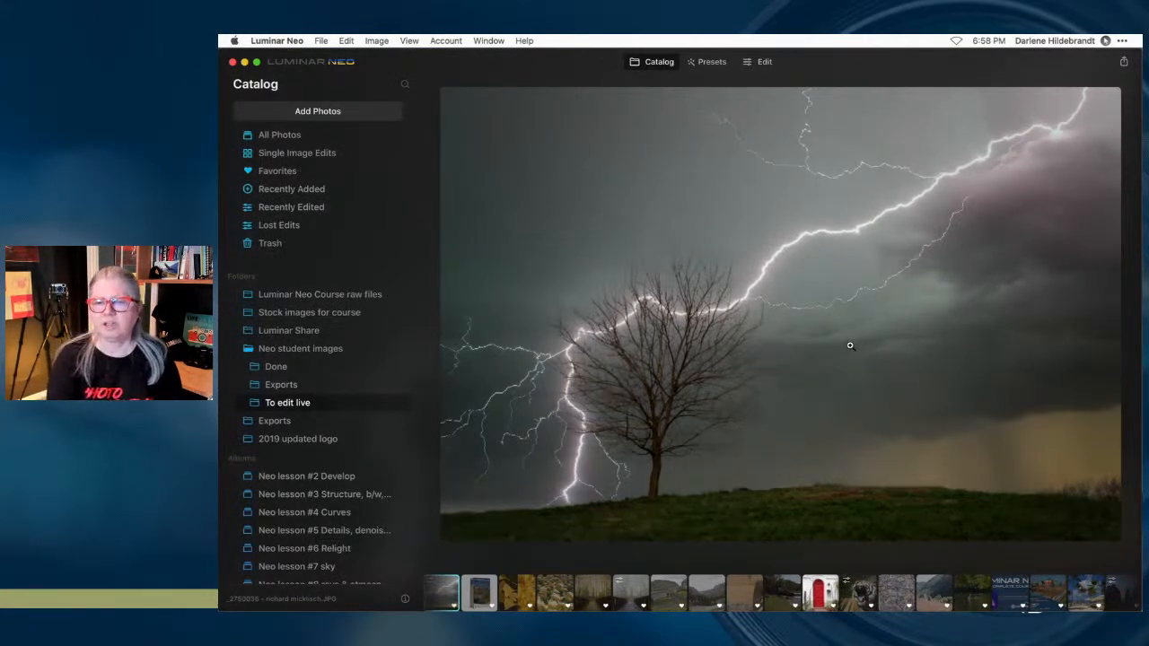
pyautogui.click(760, 61)
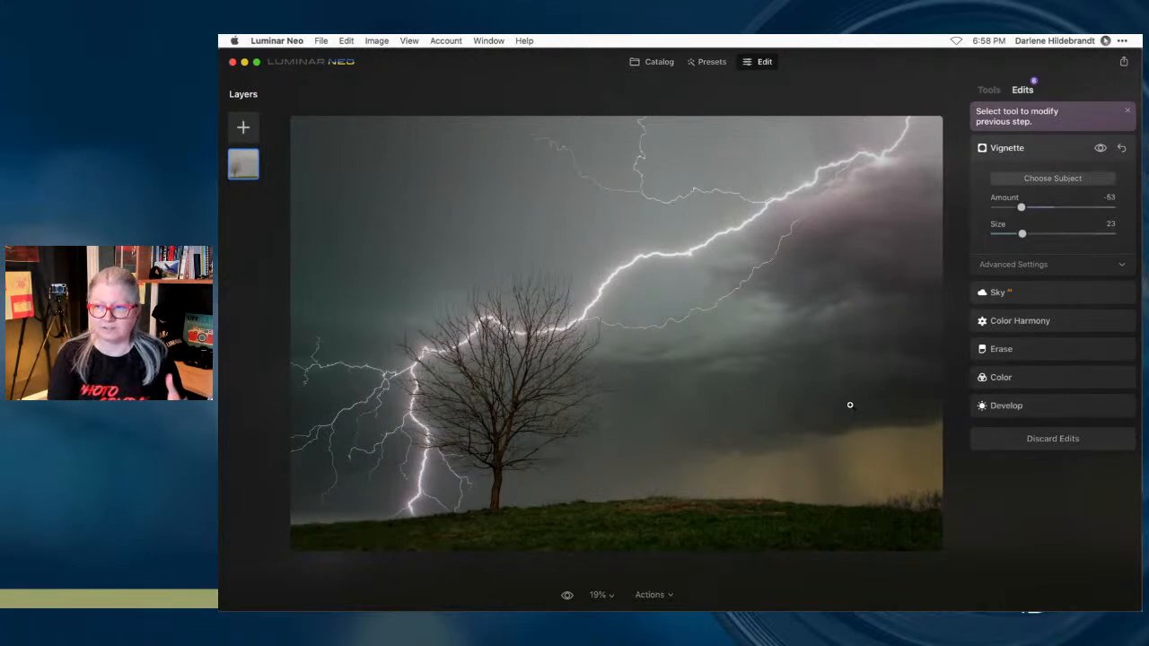
pyautogui.click(849, 411)
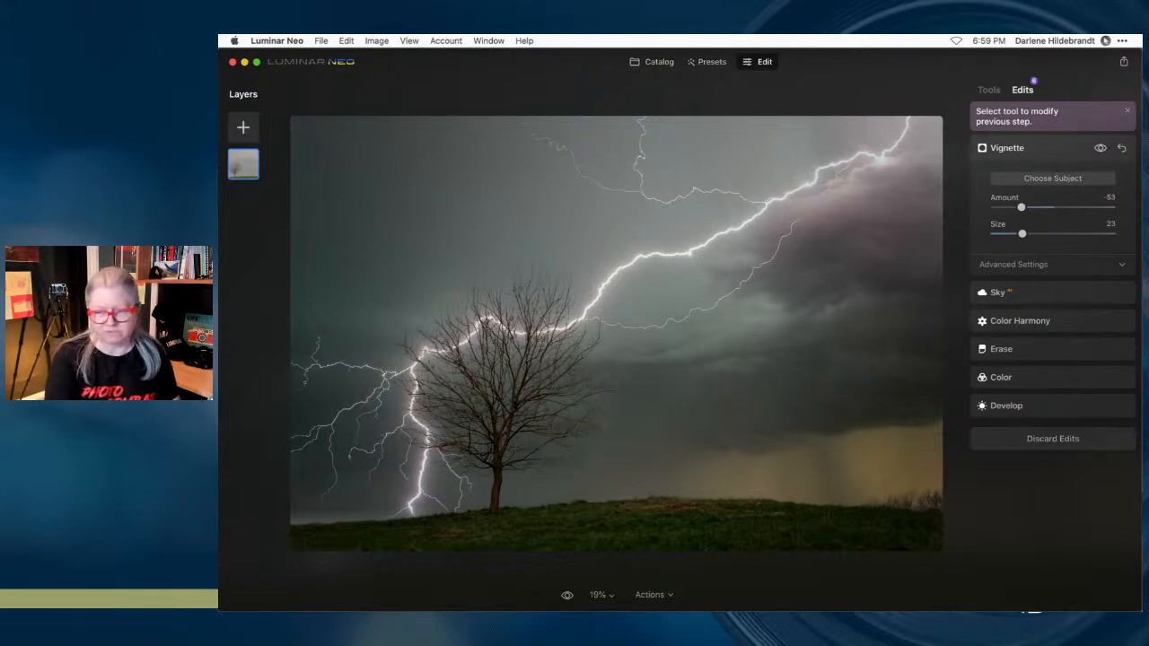
# - Reopen the applied Sky edit and replace the lightning sky with a clear sky from the California Clear Skies pack
pyautogui.click(1033, 290)
pyautogui.click(1035, 249)
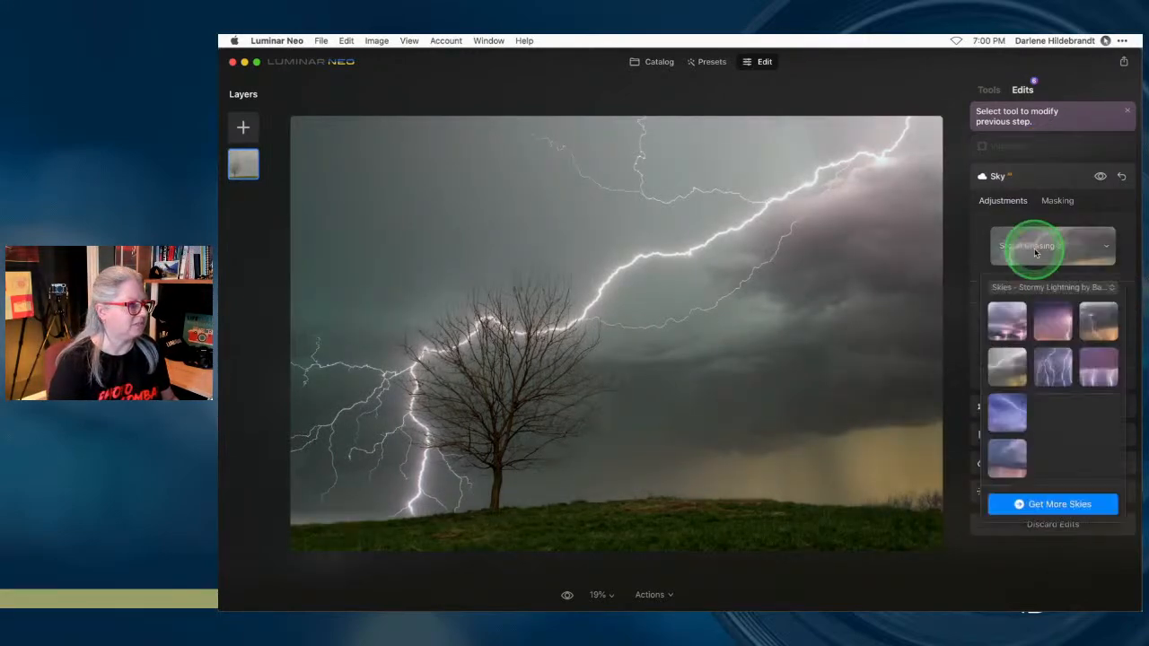
pyautogui.click(1017, 287)
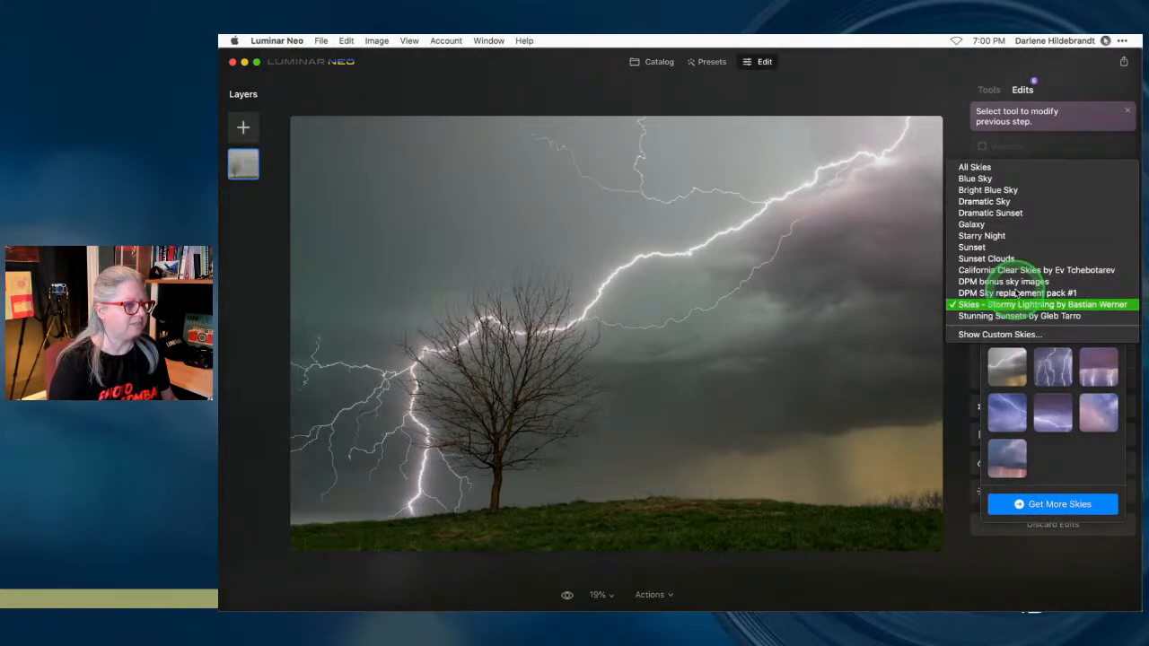
pyautogui.click(1005, 270)
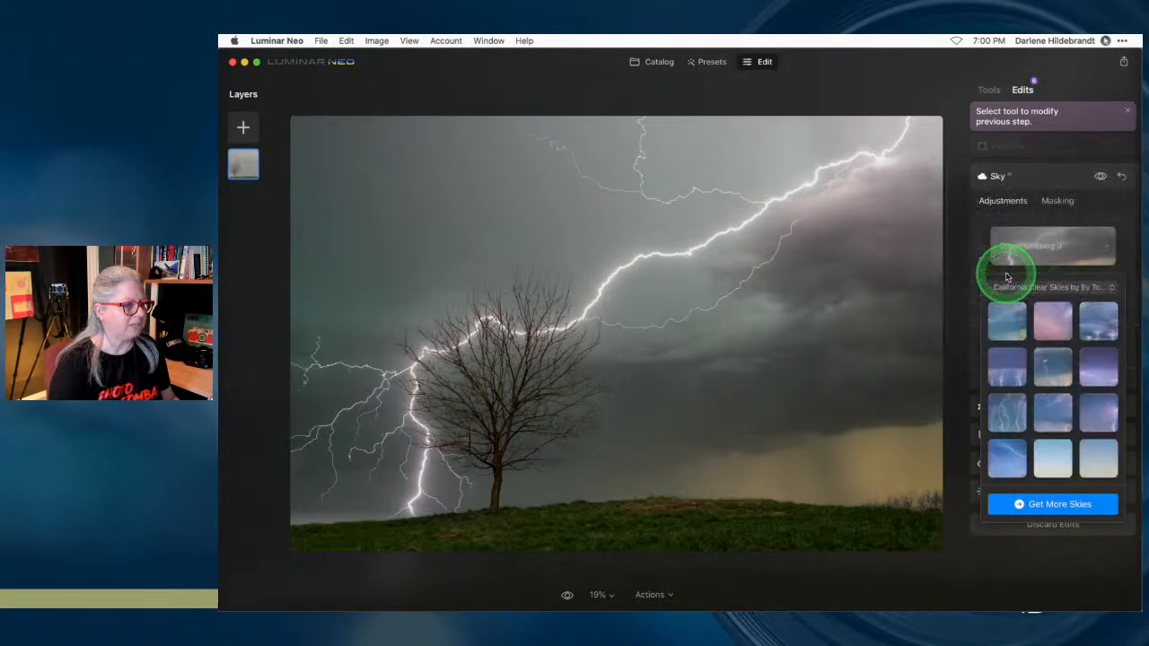
pyautogui.click(1053, 456)
pyautogui.click(979, 240)
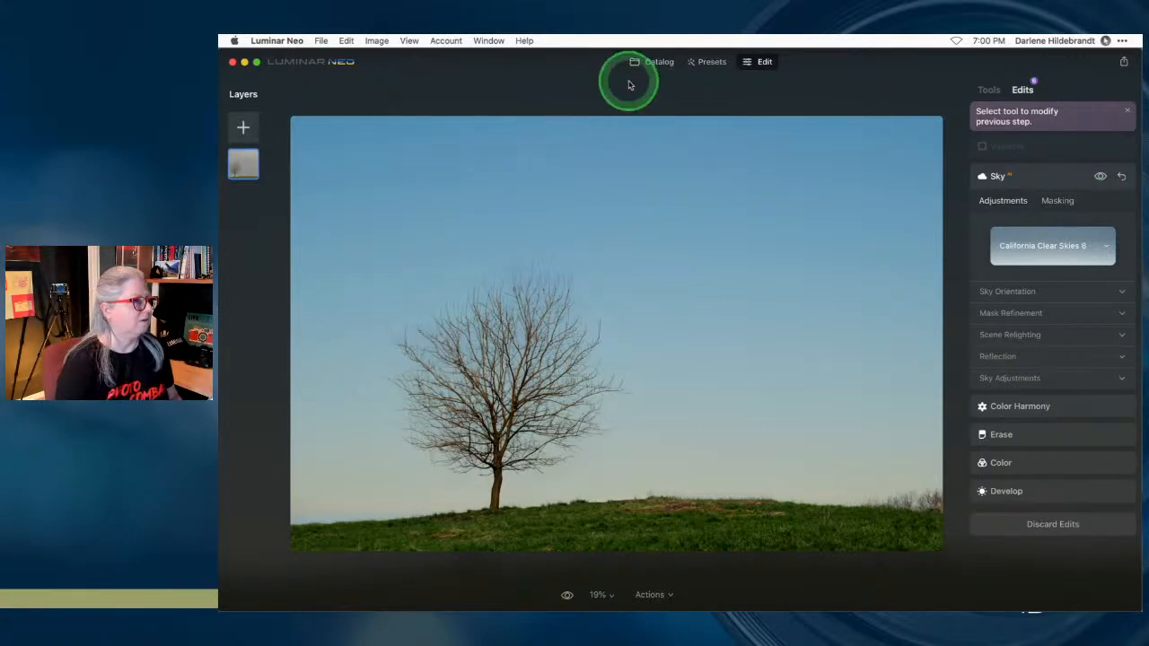
# - Return to the catalog, open the photo of stone ruins and pink grass for editing, and display the editing tools
pyautogui.click(653, 63)
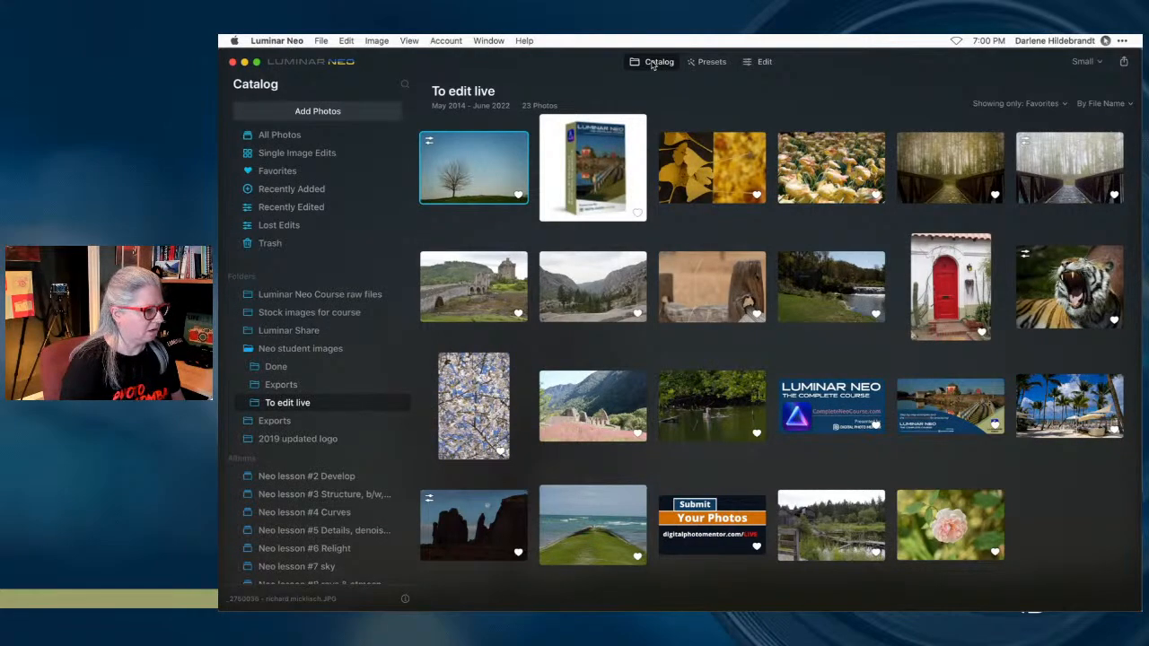
pyautogui.click(594, 404)
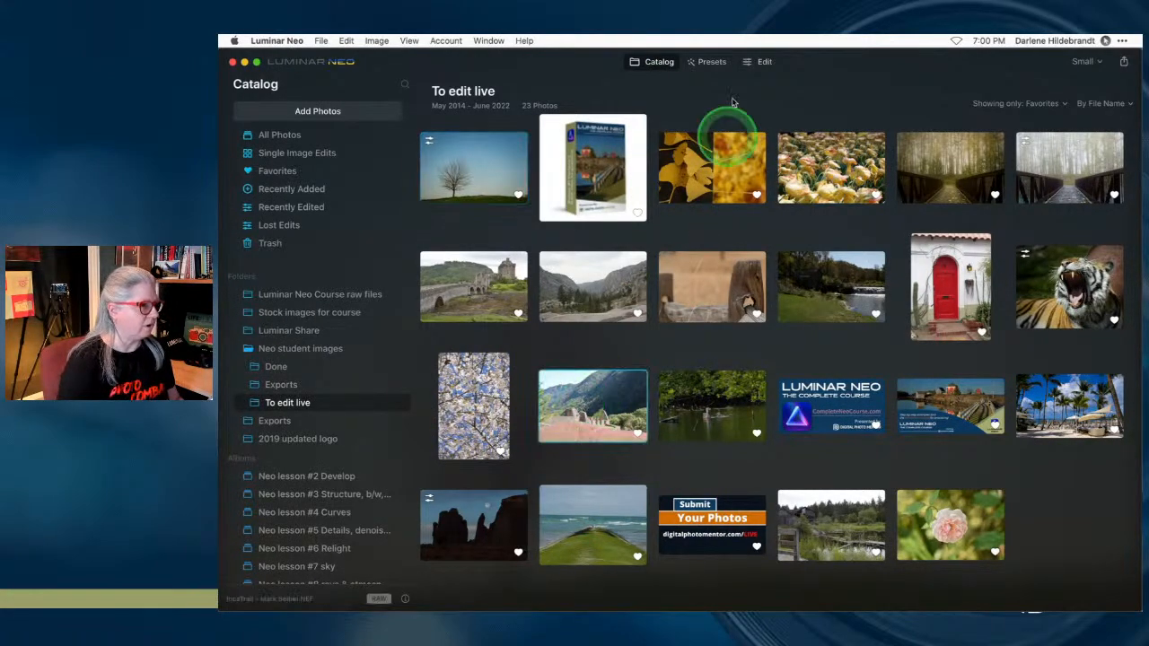
pyautogui.click(757, 63)
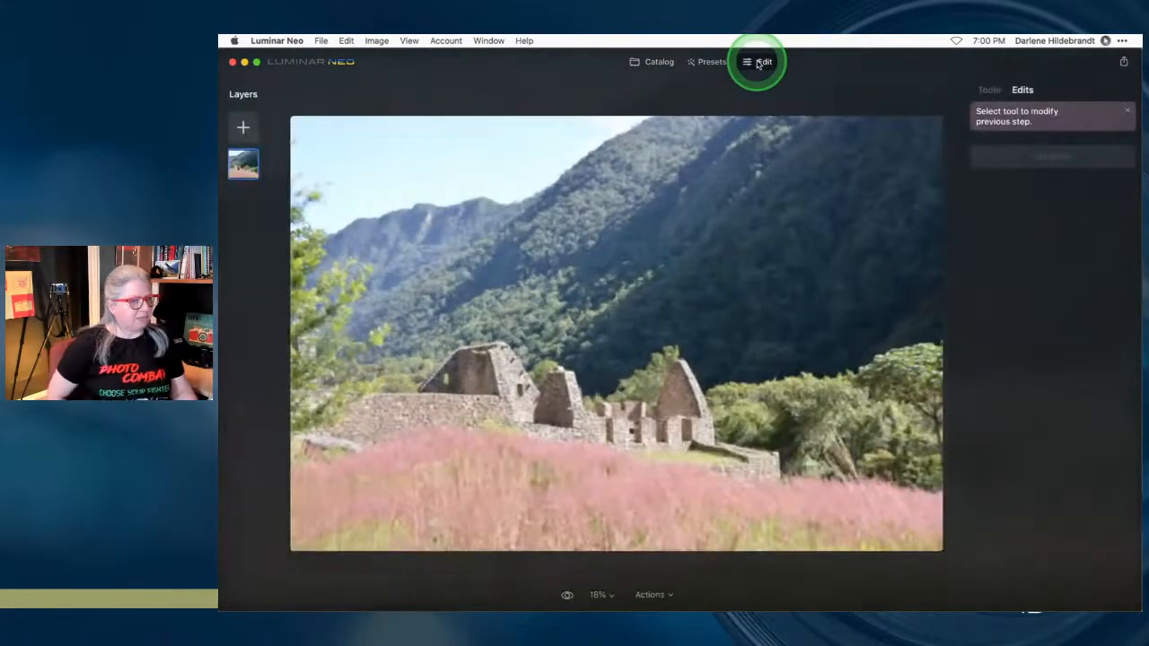
pyautogui.click(991, 91)
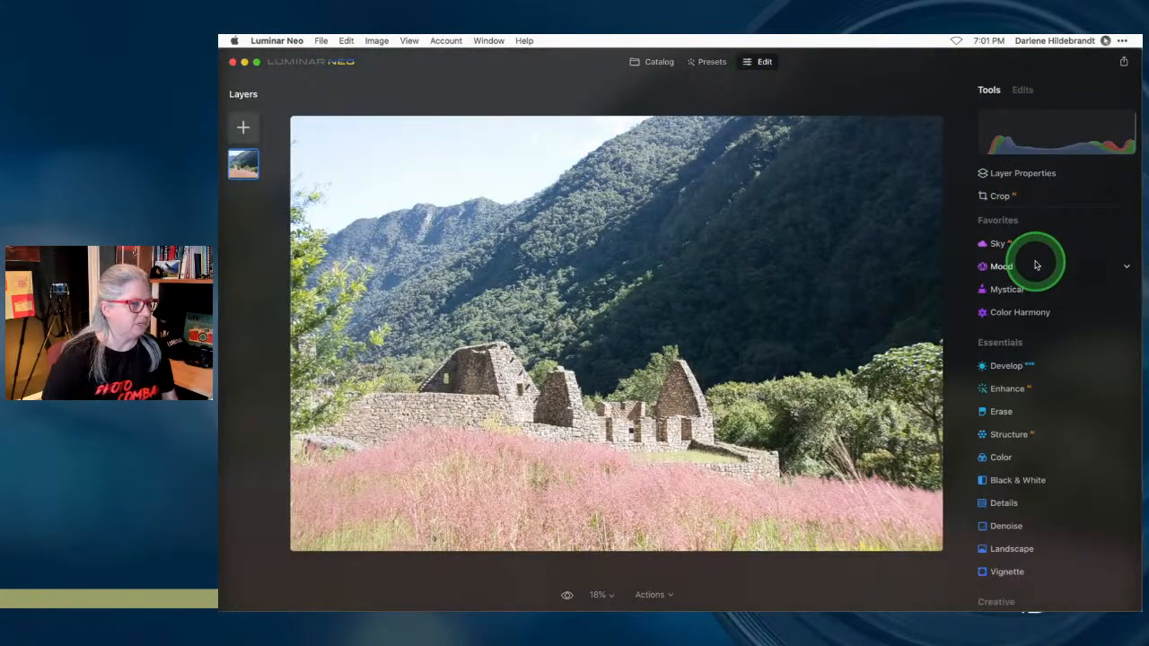
# - Check the ruins photo for clipped shadows and highlights, visit the catalog, and come back to editing the same photo
pyautogui.click(1090, 150)
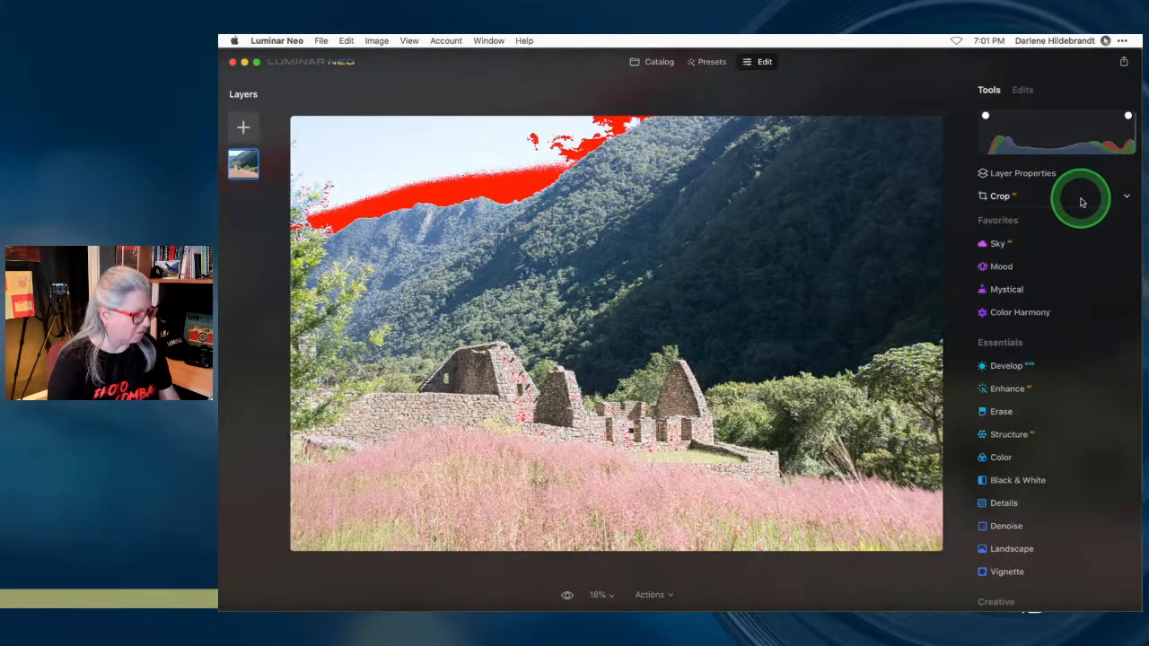
pyautogui.click(656, 63)
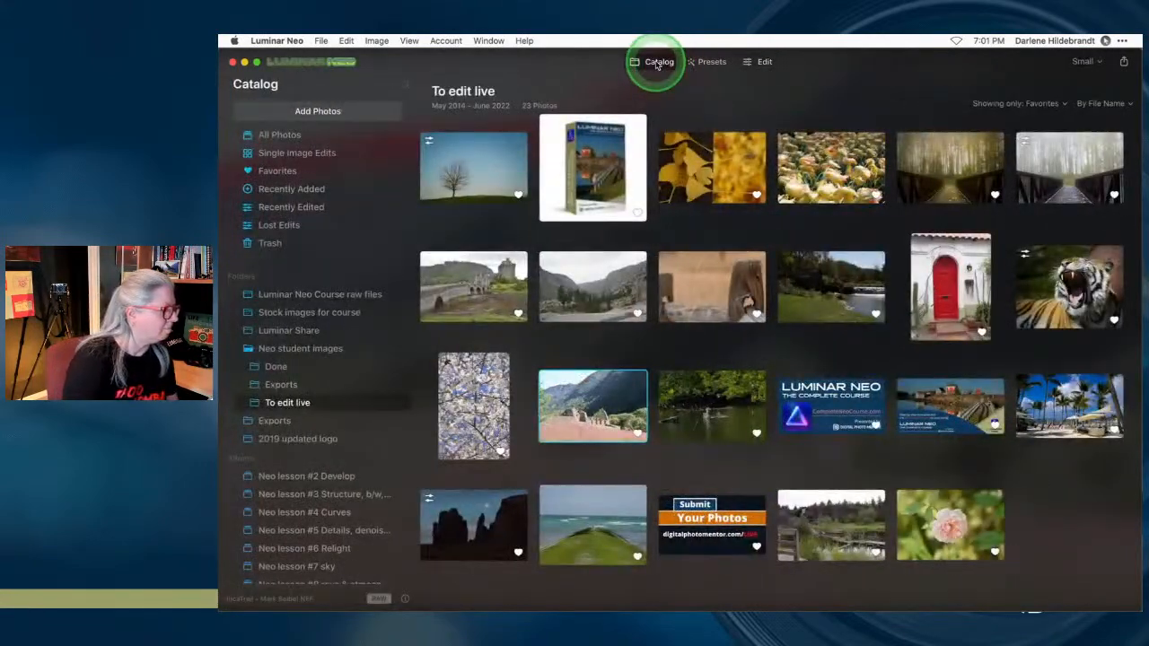
pyautogui.click(762, 62)
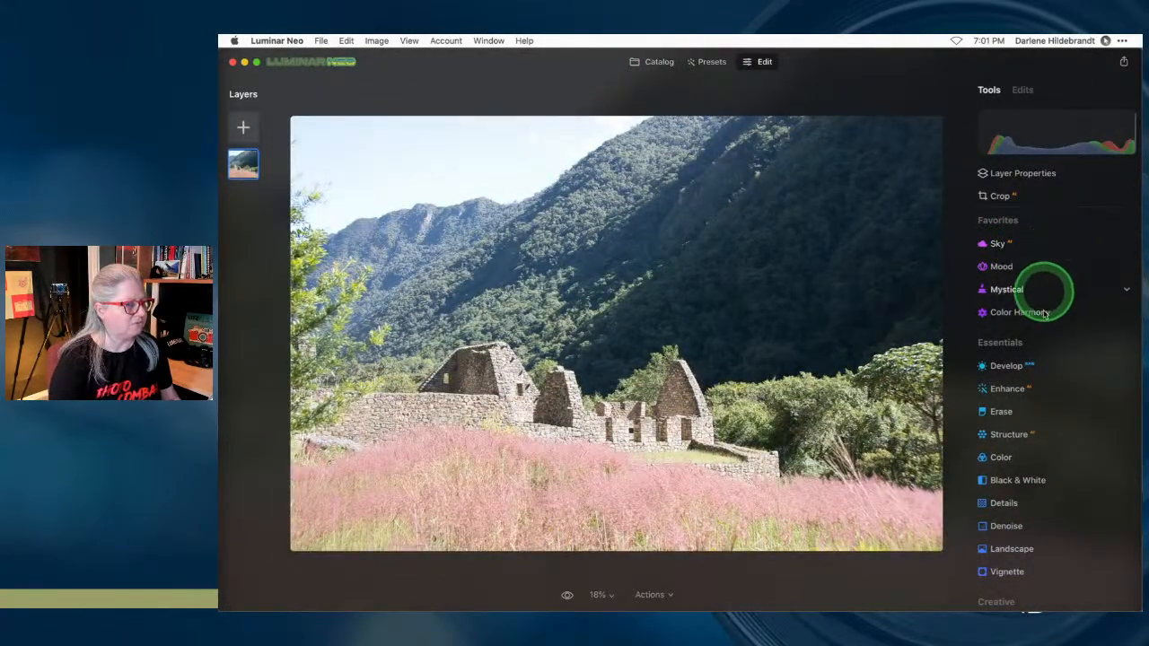
# - Open the Develop tool for the ruins photo and expand its Curves settings
pyautogui.click(1036, 364)
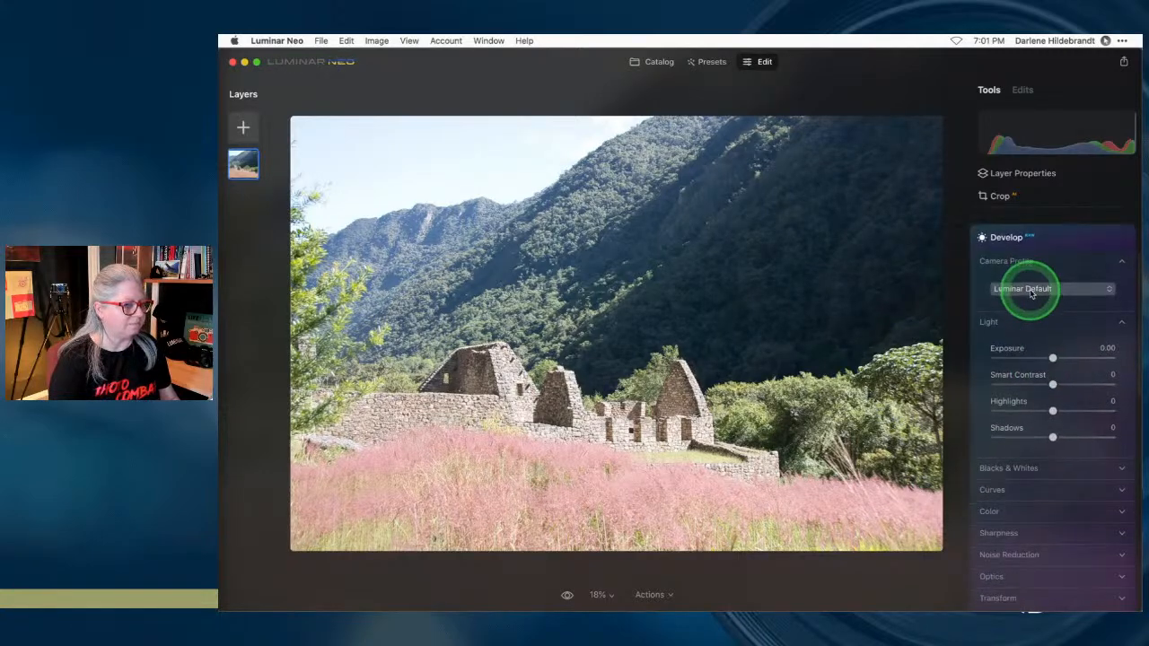
pyautogui.scroll(-1, 1031, 294)
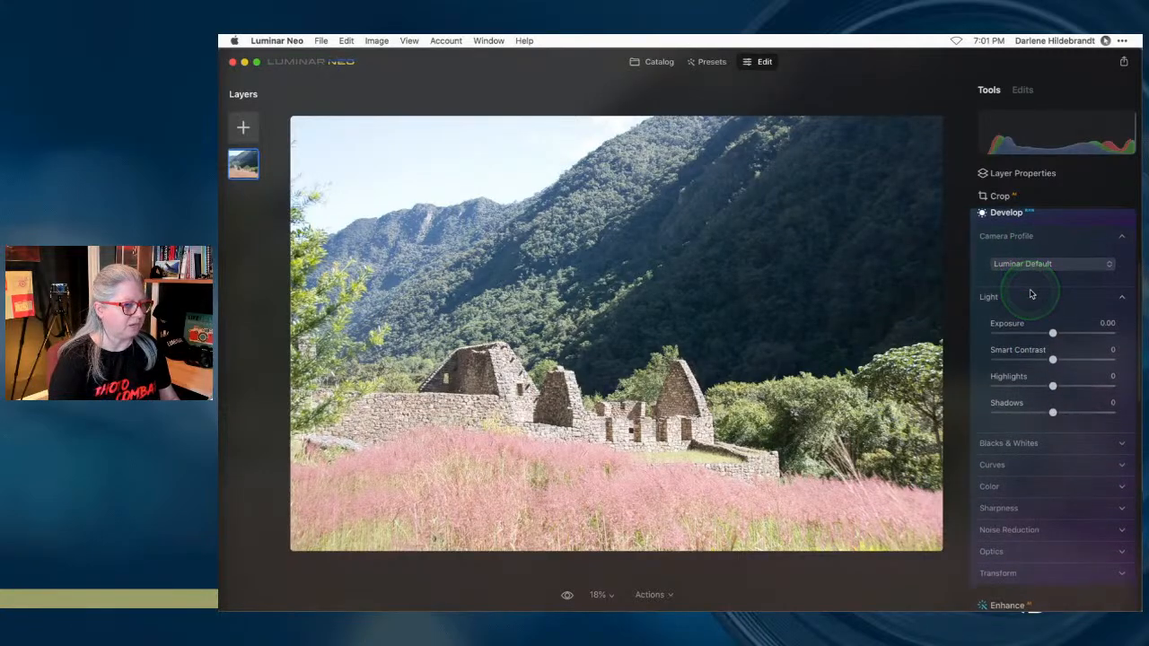
pyautogui.click(1007, 470)
pyautogui.scroll(-5, 1021, 360)
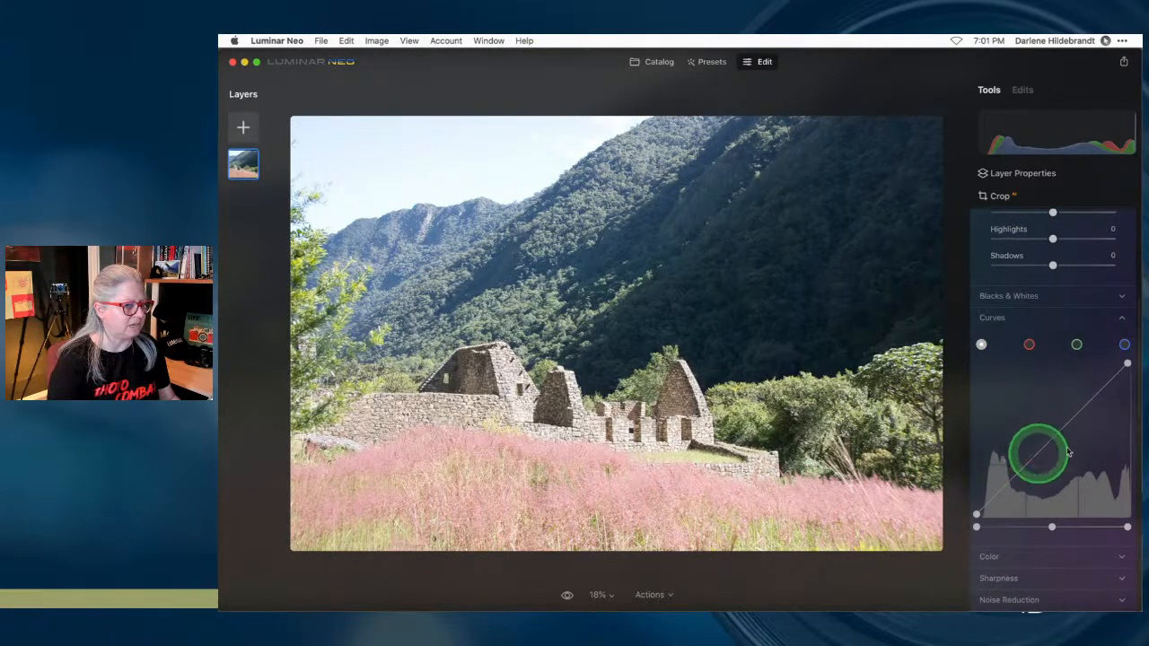
pyautogui.scroll(2, 1051, 341)
# - Lower the ruins photo's Exposure to -0.89 and its Highlights to -94 in Develop
pyautogui.moveTo(1054, 300); pyautogui.dragTo(1028, 300)
pyautogui.moveTo(1052, 248); pyautogui.dragTo(1042, 248)
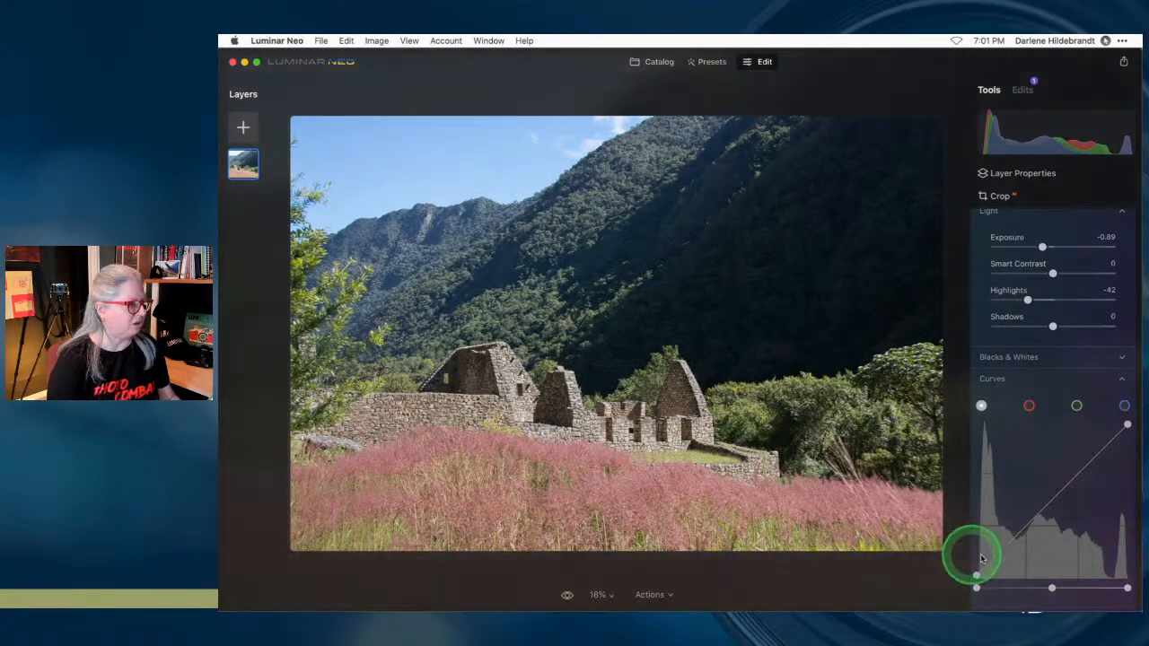
pyautogui.moveTo(1032, 307); pyautogui.dragTo(994, 299)
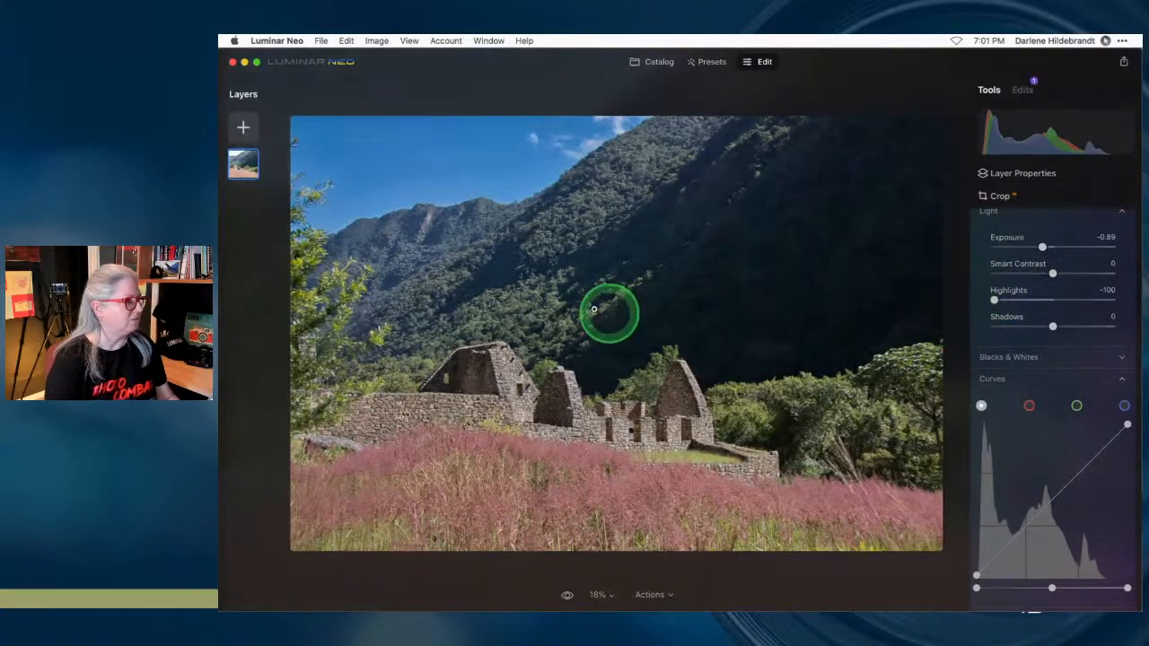
pyautogui.moveTo(994, 300)
pyautogui.mouseDown()
pyautogui.moveTo(1053, 300)
pyautogui.moveTo(928, 300)
pyautogui.moveTo(1006, 302)
pyautogui.moveTo(996, 310)
pyautogui.mouseUp()
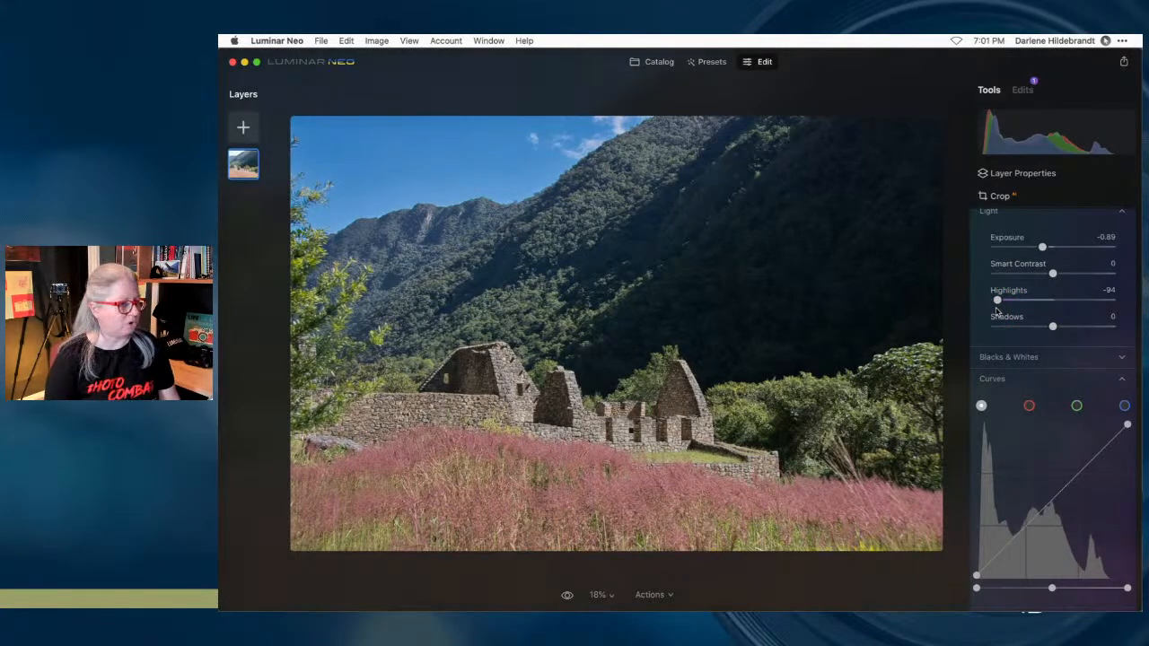
pyautogui.click(997, 309)
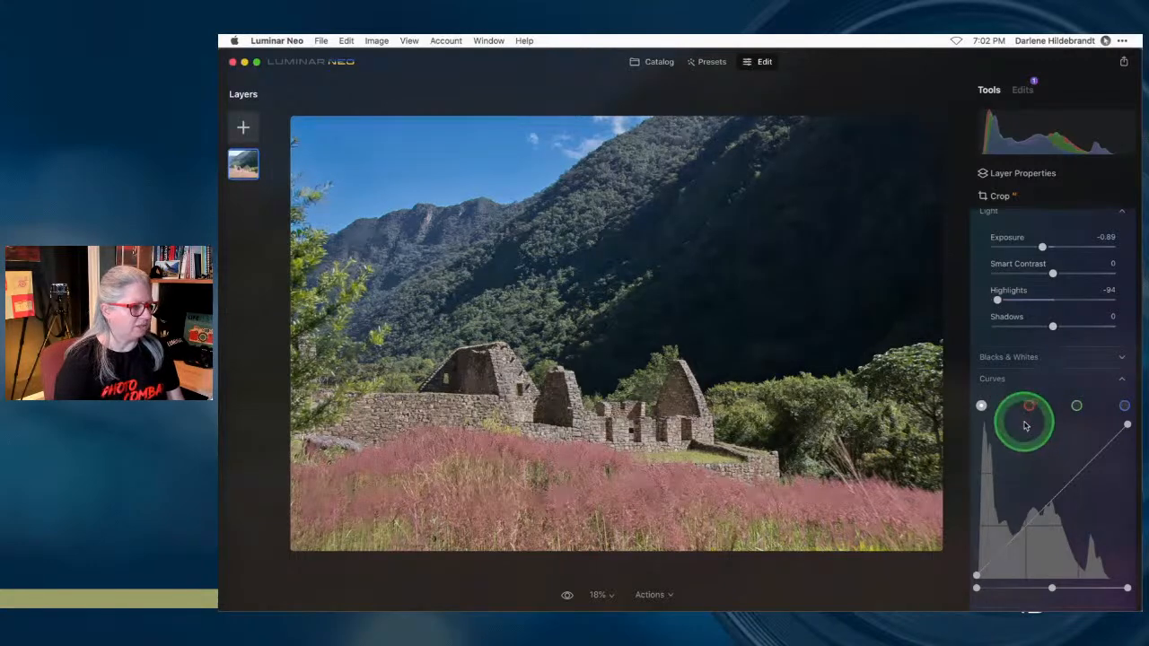
# - Try the Camera Landscape, Camera Standard and Camera Neutral profiles on the ruins photo
pyautogui.scroll(-4, 1025, 424)
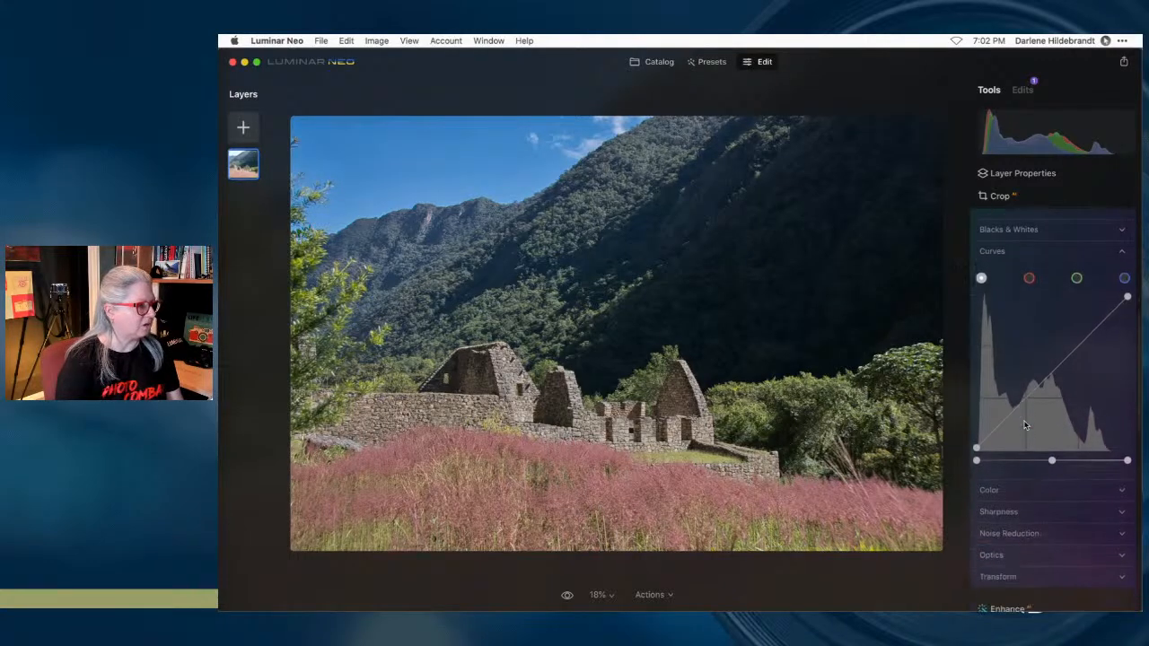
pyautogui.scroll(8, 1026, 424)
pyautogui.click(1022, 383)
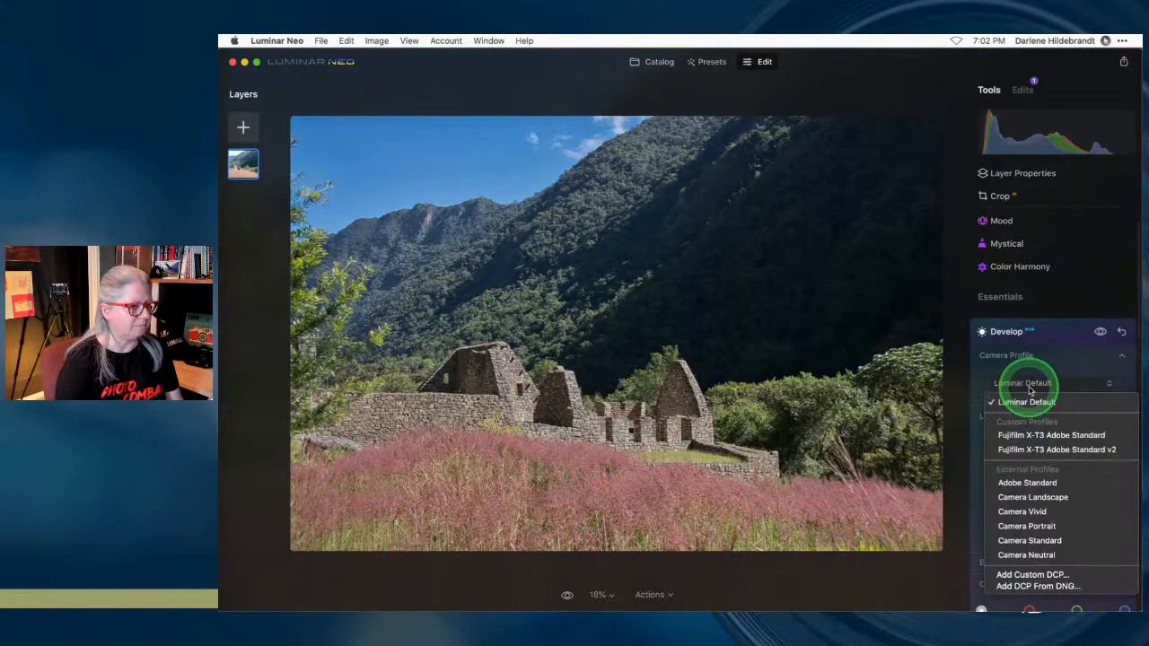
pyautogui.click(1055, 497)
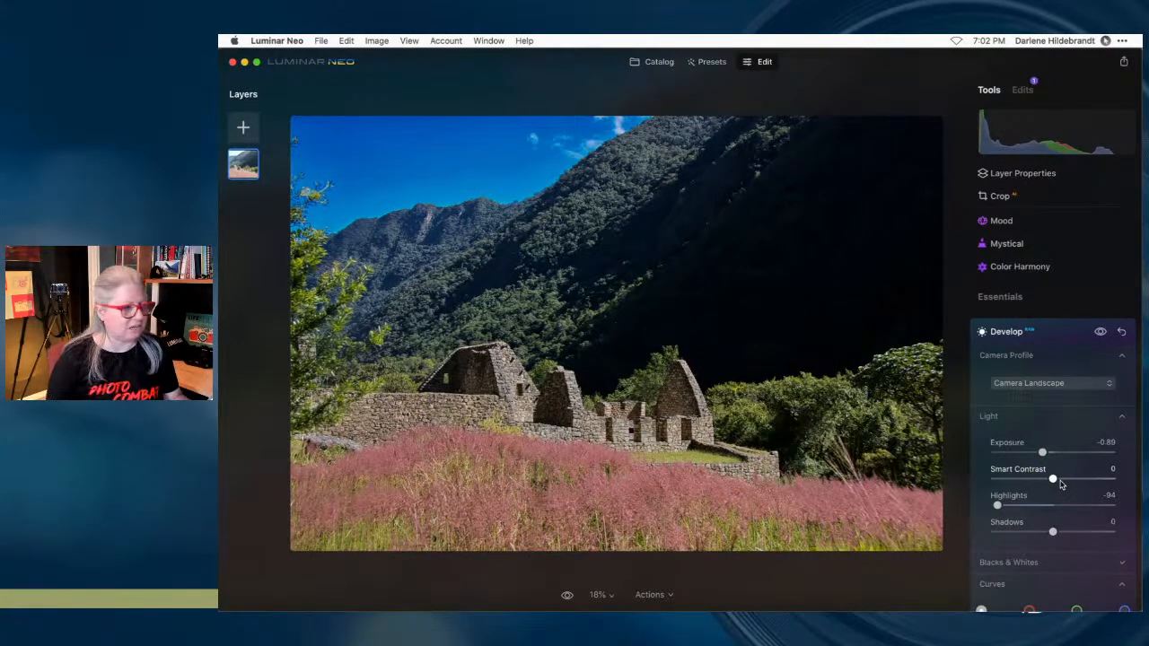
pyautogui.click(1034, 386)
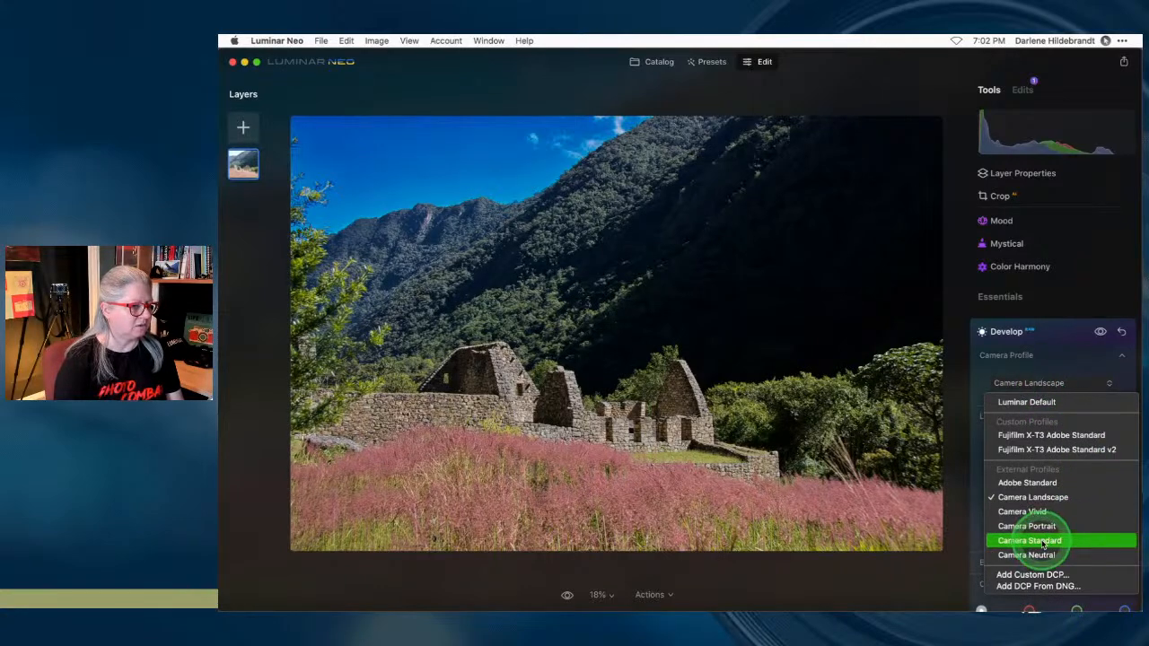
pyautogui.click(1048, 538)
pyautogui.click(1037, 386)
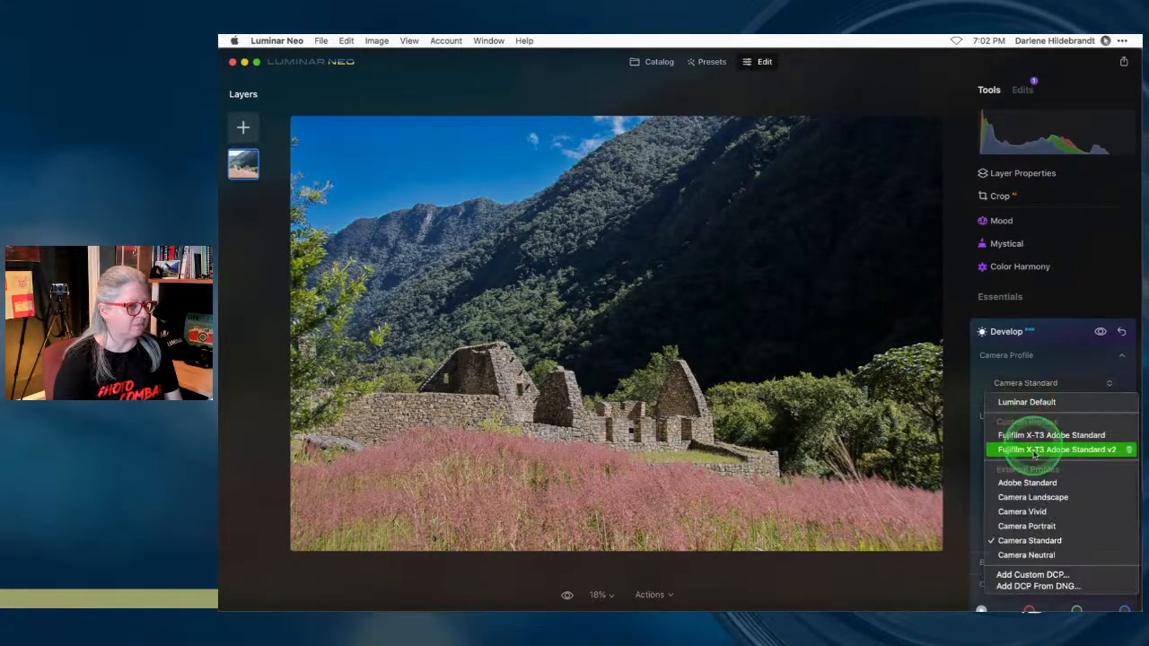
pyautogui.click(1040, 552)
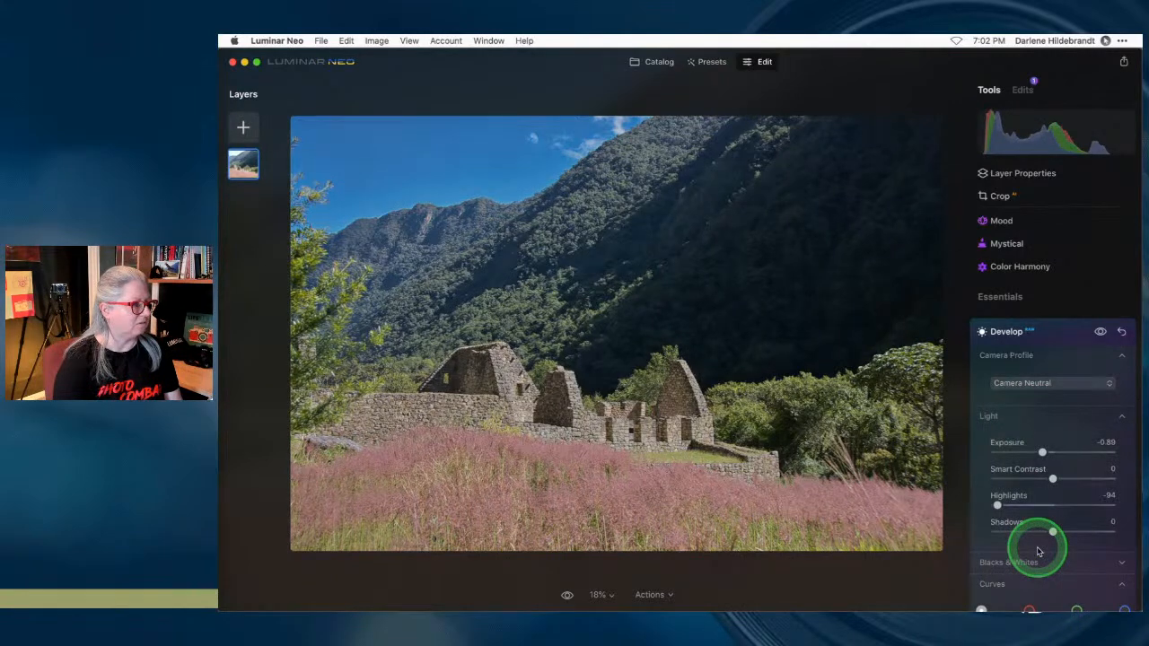
# - Try the Adobe Standard profile on the ruins photo, and settle on Camera Standard as its camera profile
pyautogui.click(1039, 384)
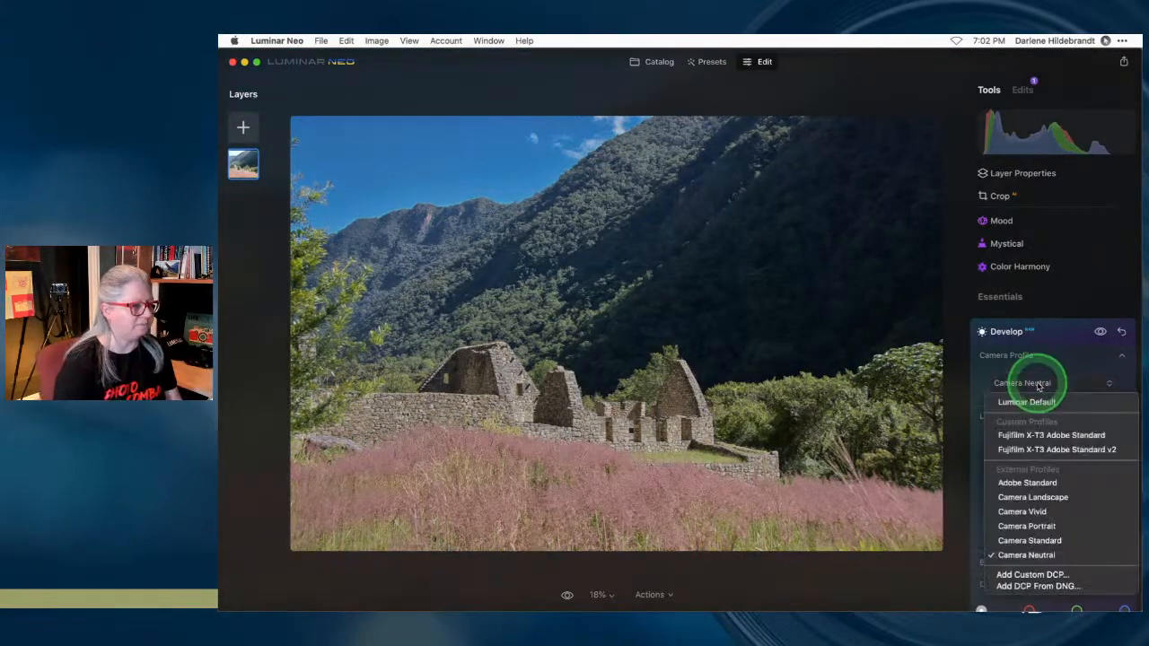
pyautogui.click(1033, 483)
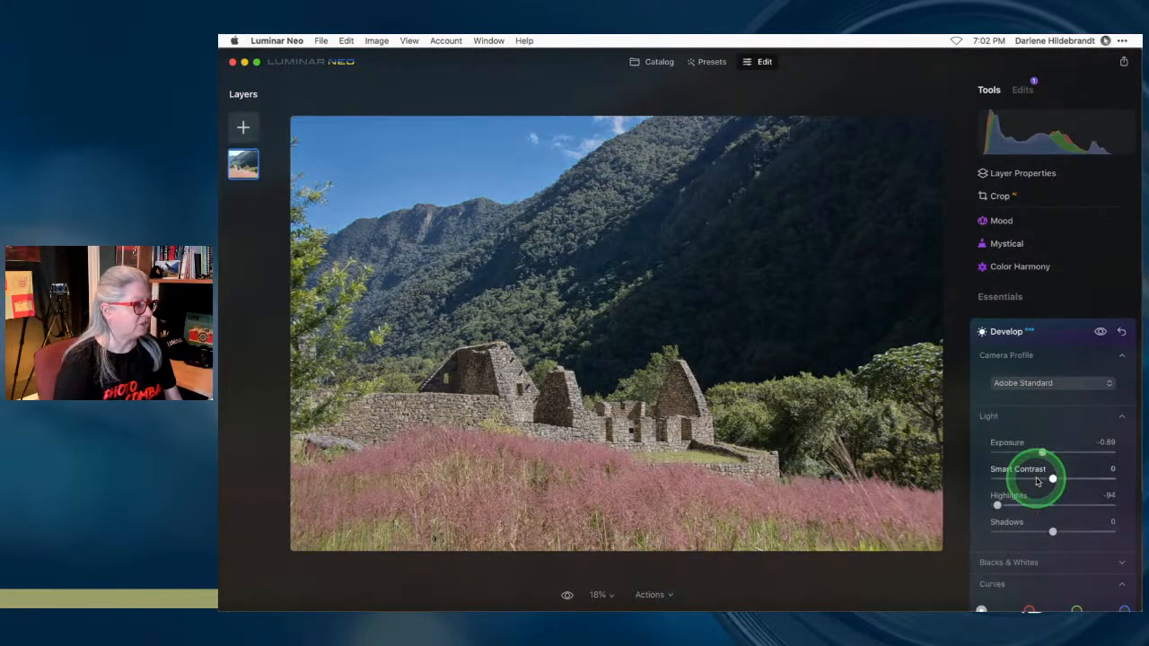
pyautogui.click(1033, 386)
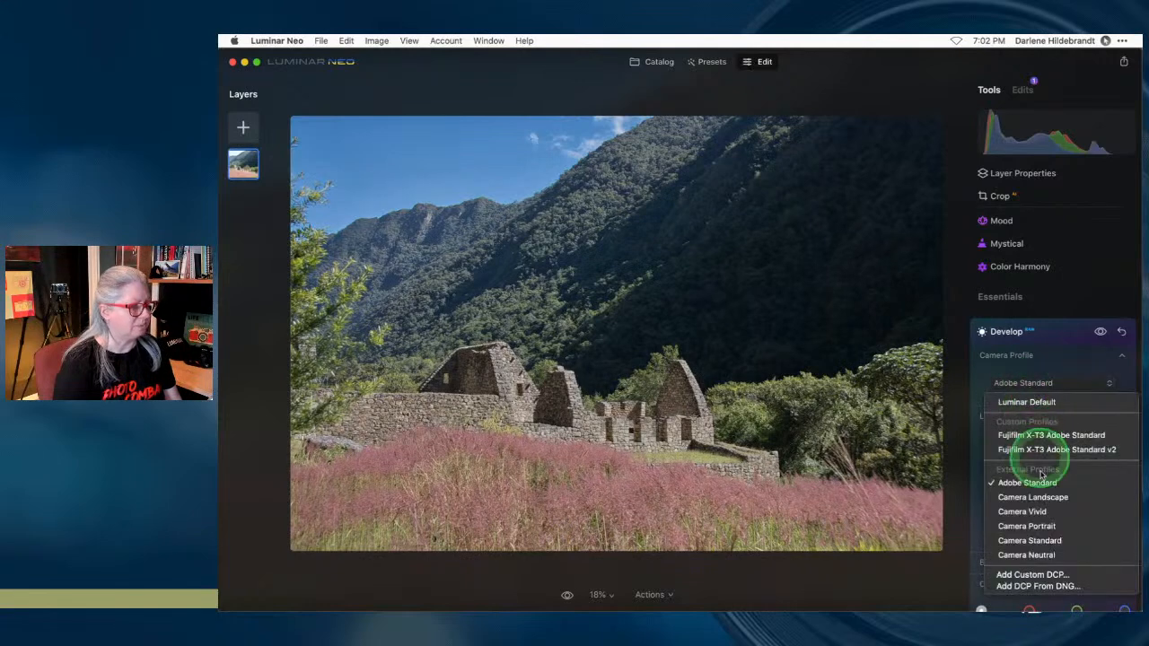
pyautogui.click(1042, 541)
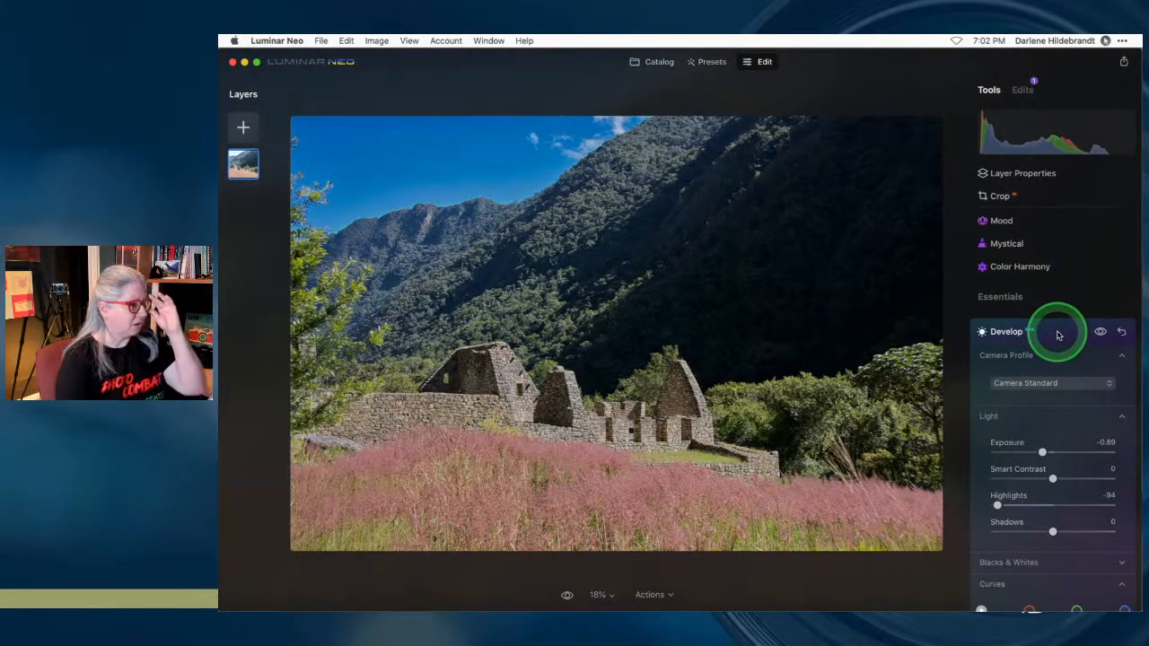
# - Turn on Auto Fix Chromatic Aberrations and Auto Defringe in Develop's Optics settings, checking the foliage edges at 100%
pyautogui.scroll(-10, 1055, 359)
pyautogui.click(1002, 375)
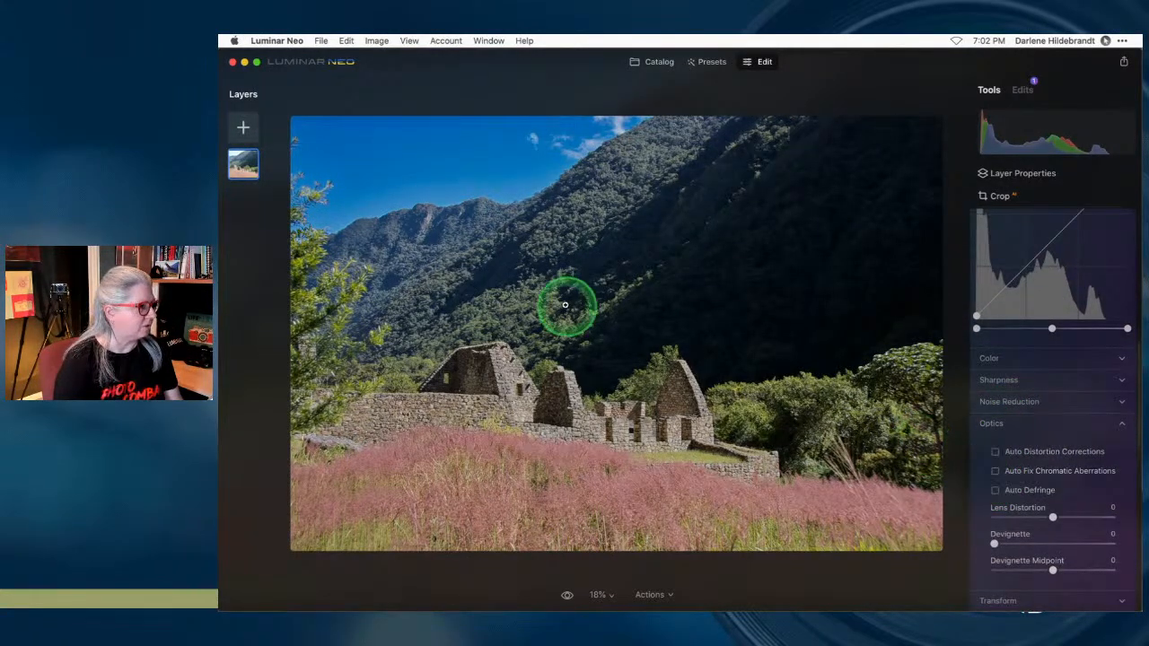
pyautogui.click(321, 215)
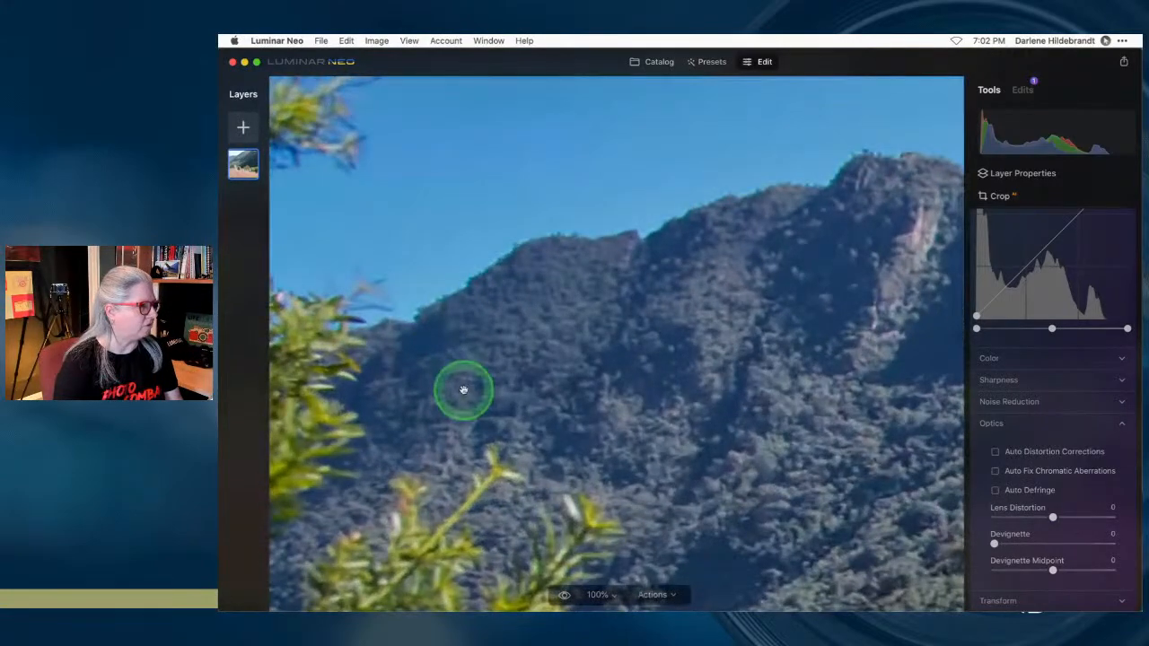
pyautogui.moveTo(463, 389); pyautogui.dragTo(539, 385)
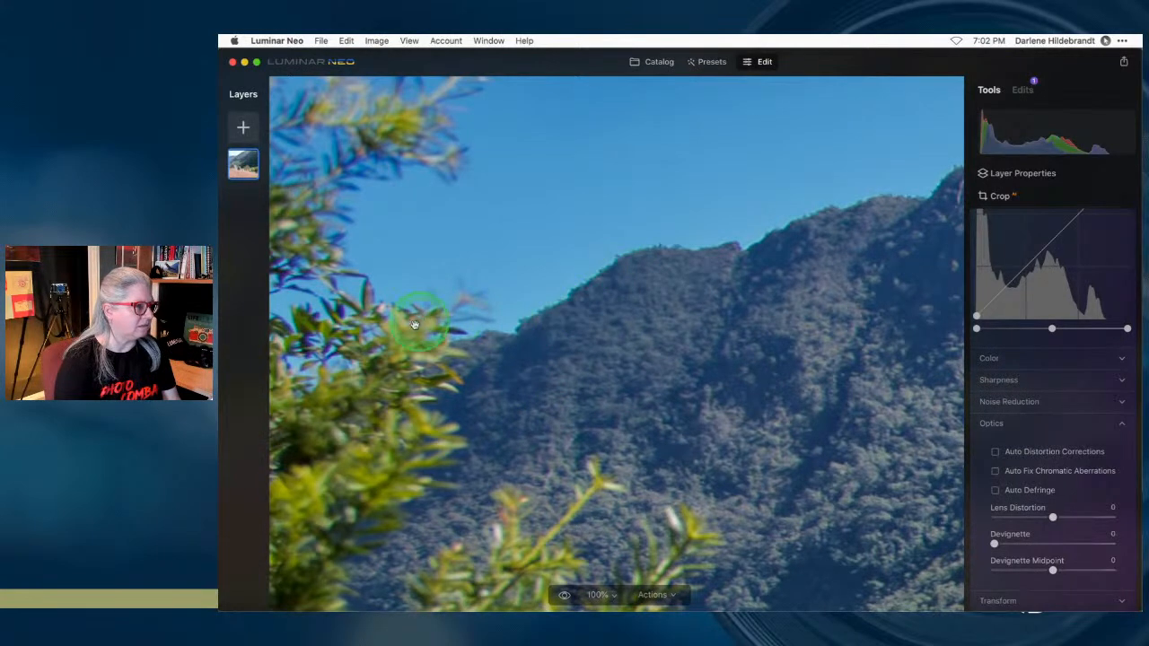
pyautogui.click(995, 473)
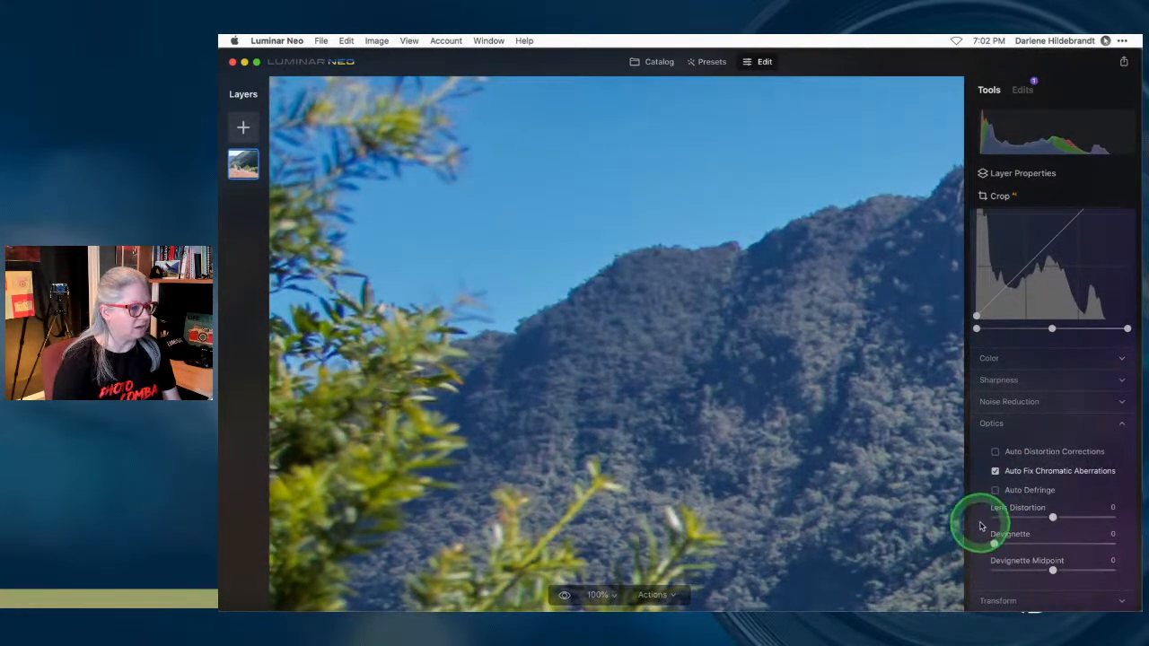
pyautogui.click(995, 492)
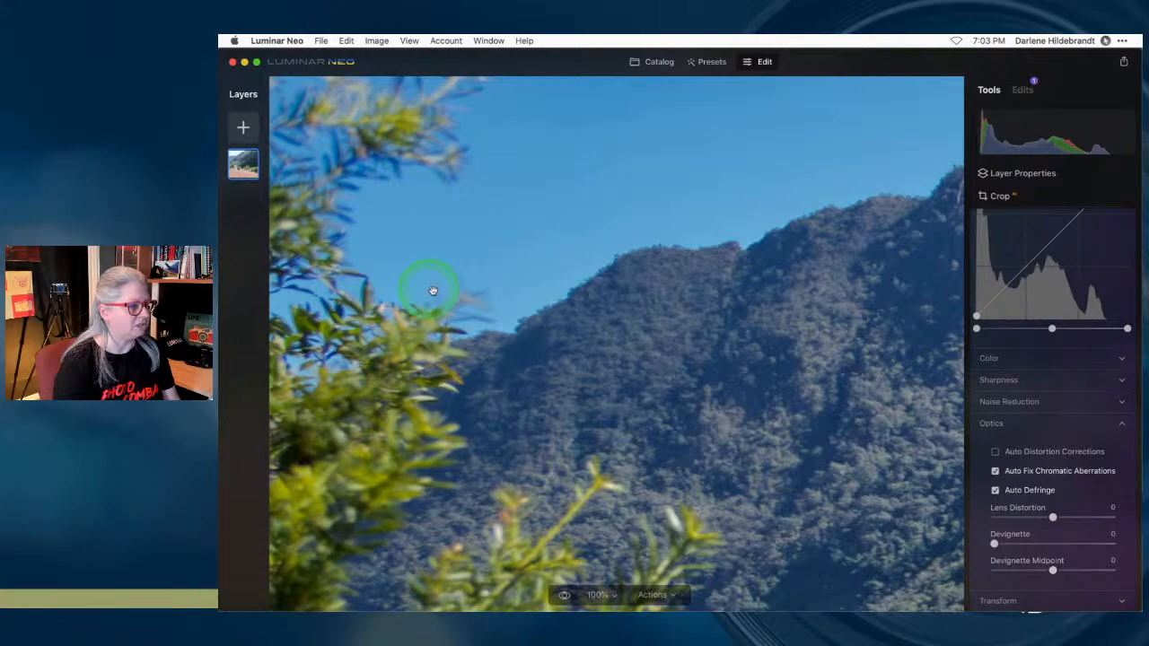
pyautogui.click(763, 450)
pyautogui.click(1029, 421)
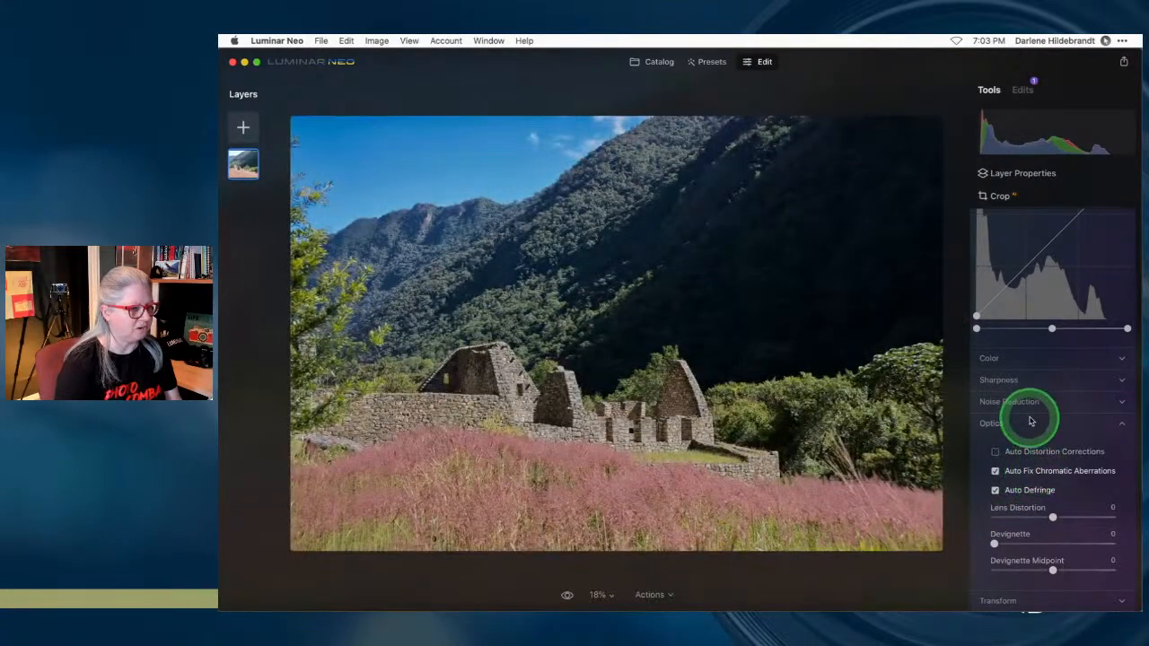
pyautogui.scroll(5, 1034, 428)
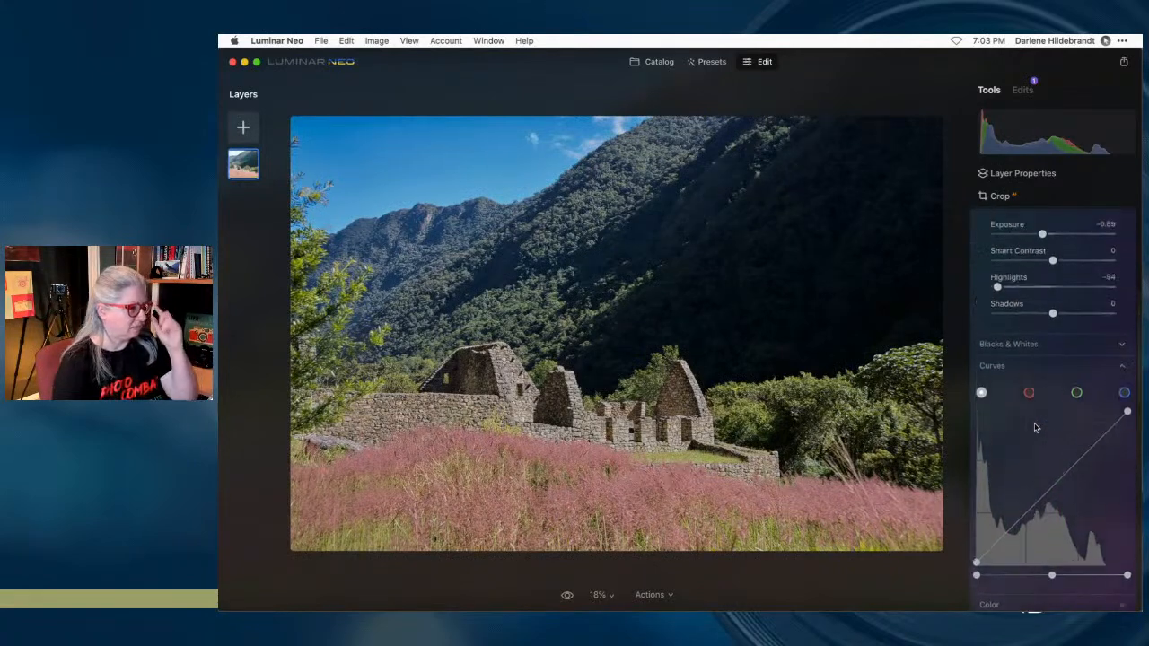
# - Start cropping the ruins photo and rotate it slightly clockwise to straighten it
pyautogui.click(1037, 207)
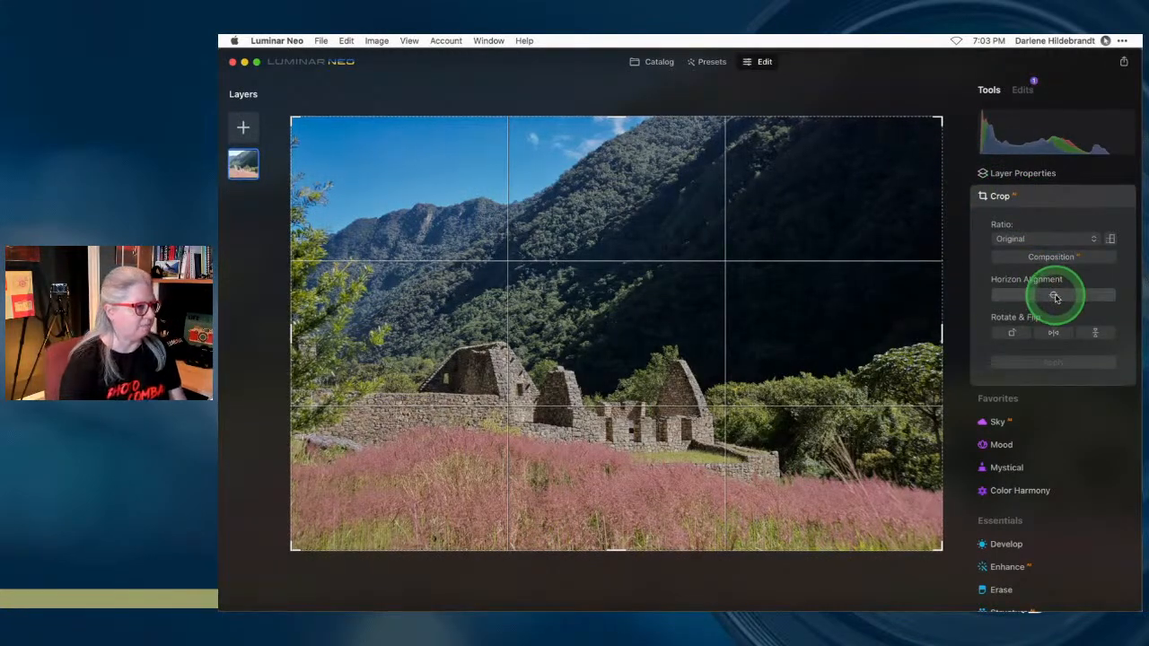
pyautogui.moveTo(1053, 296); pyautogui.dragTo(1056, 298)
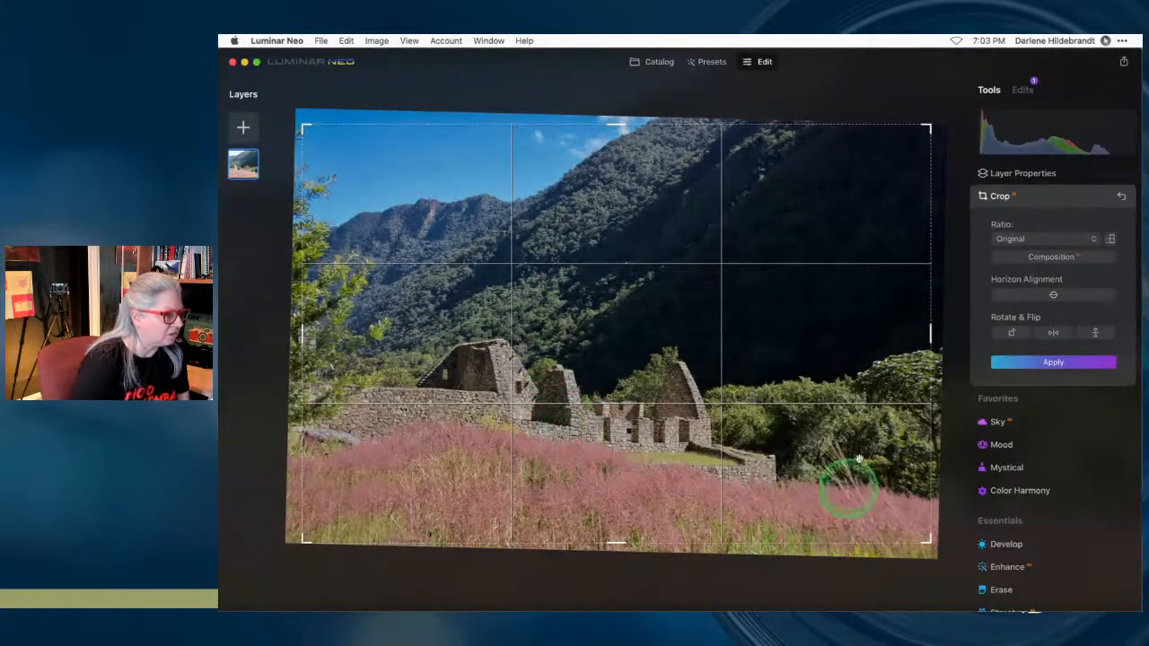
pyautogui.moveTo(949, 122); pyautogui.dragTo(944, 124)
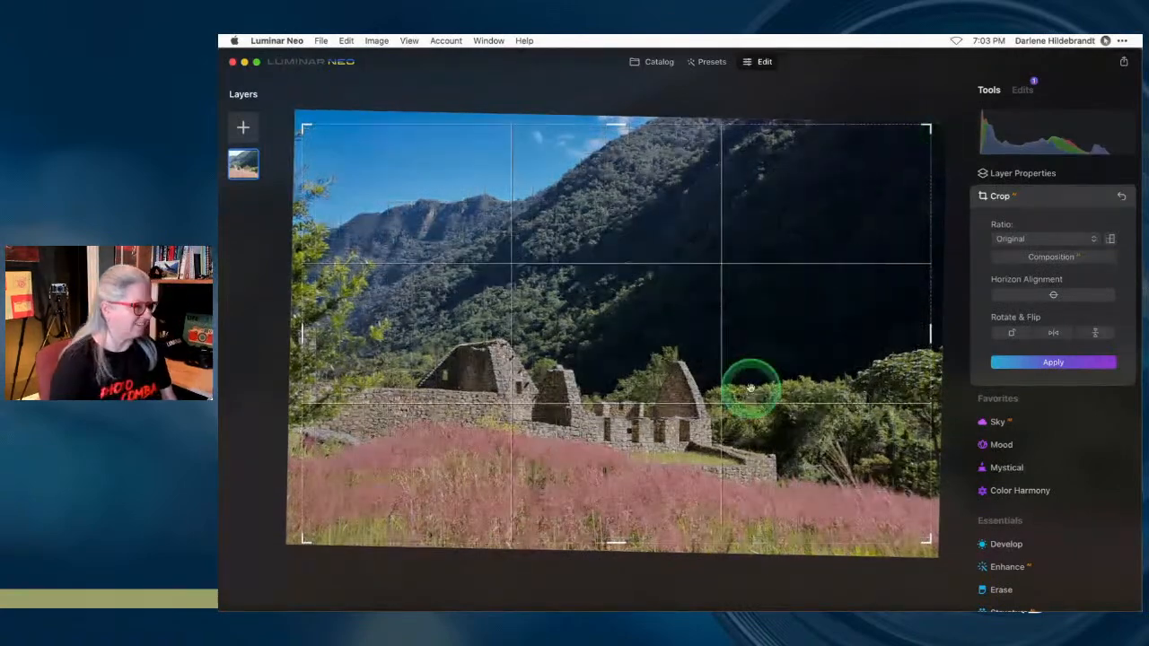
# - Set the crop ratio to Free and trim the strip of green grass off the bottom of the photo
pyautogui.click(1036, 248)
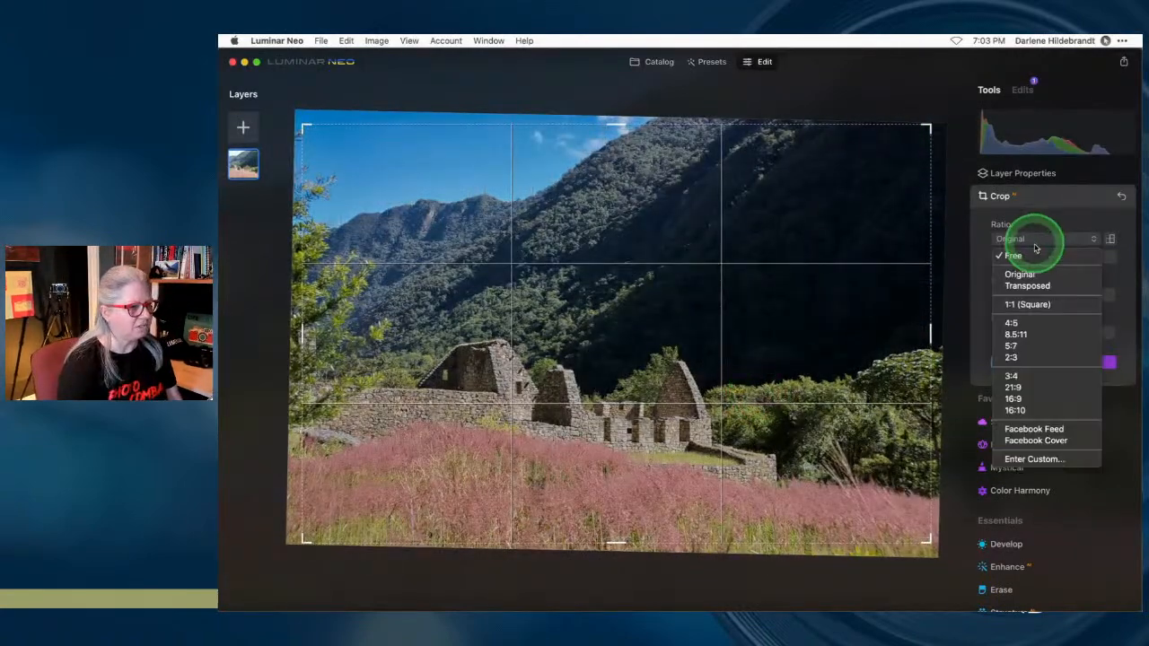
pyautogui.click(1034, 255)
pyautogui.moveTo(726, 475); pyautogui.dragTo(670, 501)
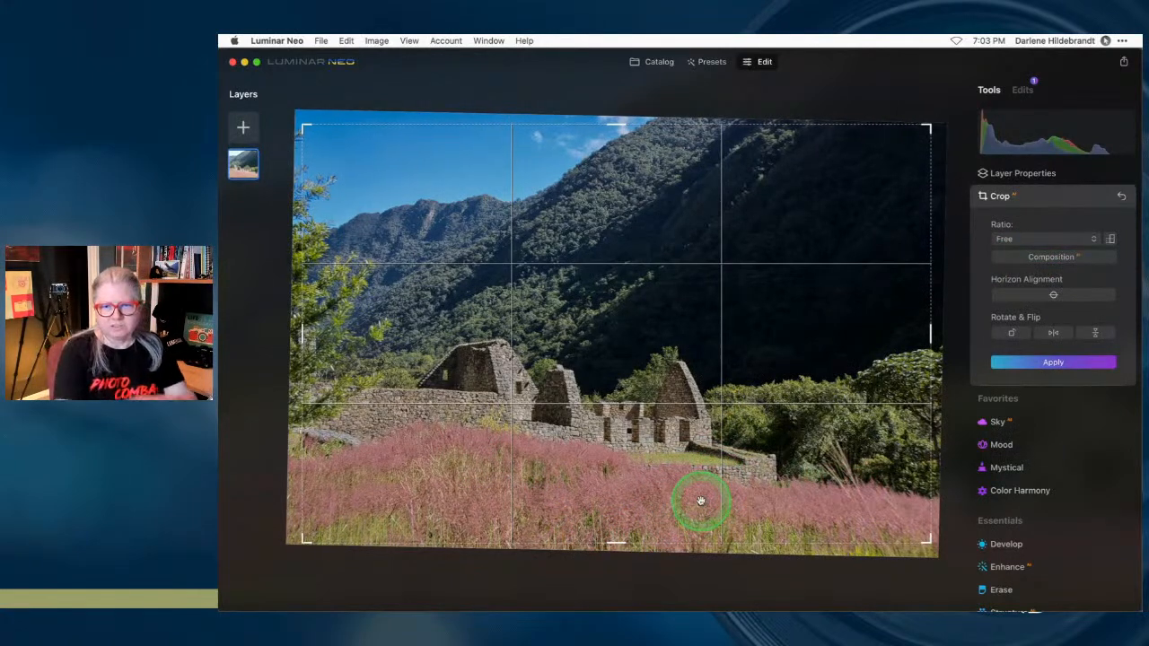
pyautogui.click(618, 541)
pyautogui.moveTo(617, 541); pyautogui.dragTo(618, 514)
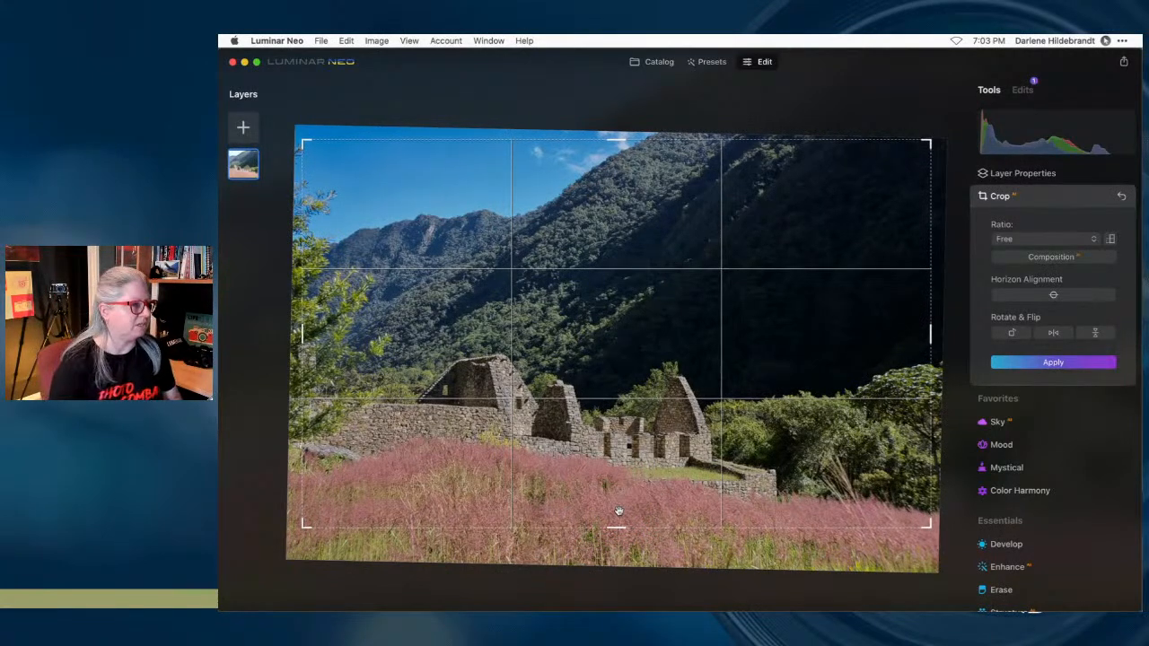
pyautogui.click(623, 503)
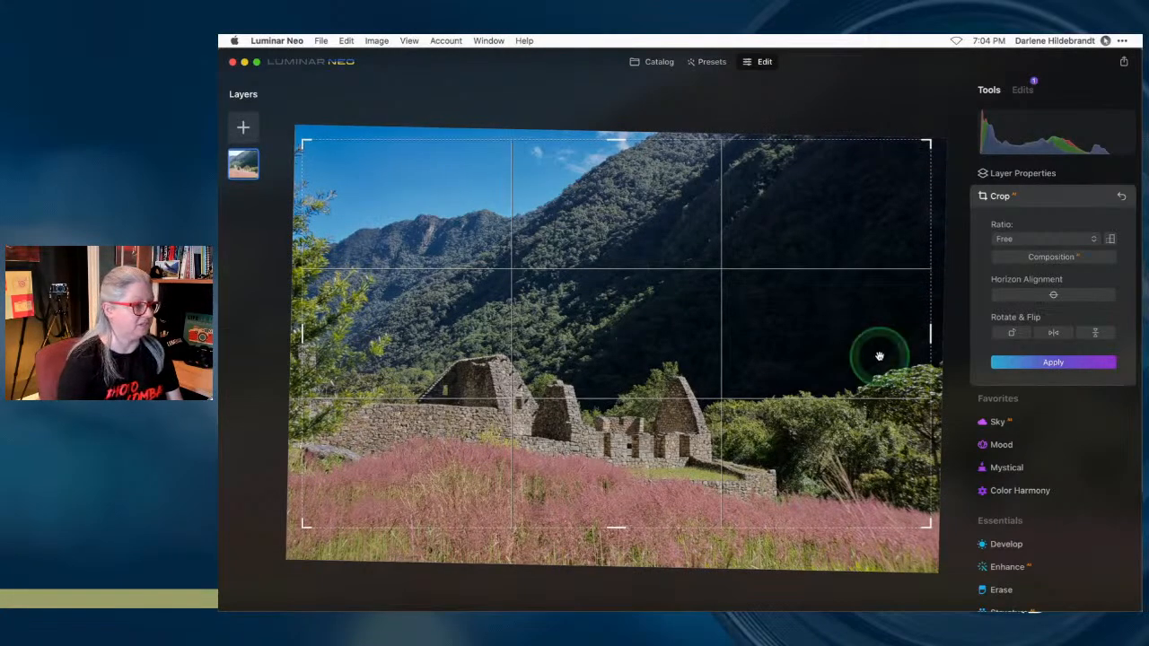
# - Trim both sides and the top of the crop to cut out most of the tree and sky, and apply it
pyautogui.moveTo(930, 339); pyautogui.dragTo(896, 342)
pyautogui.moveTo(317, 316); pyautogui.dragTo(372, 318)
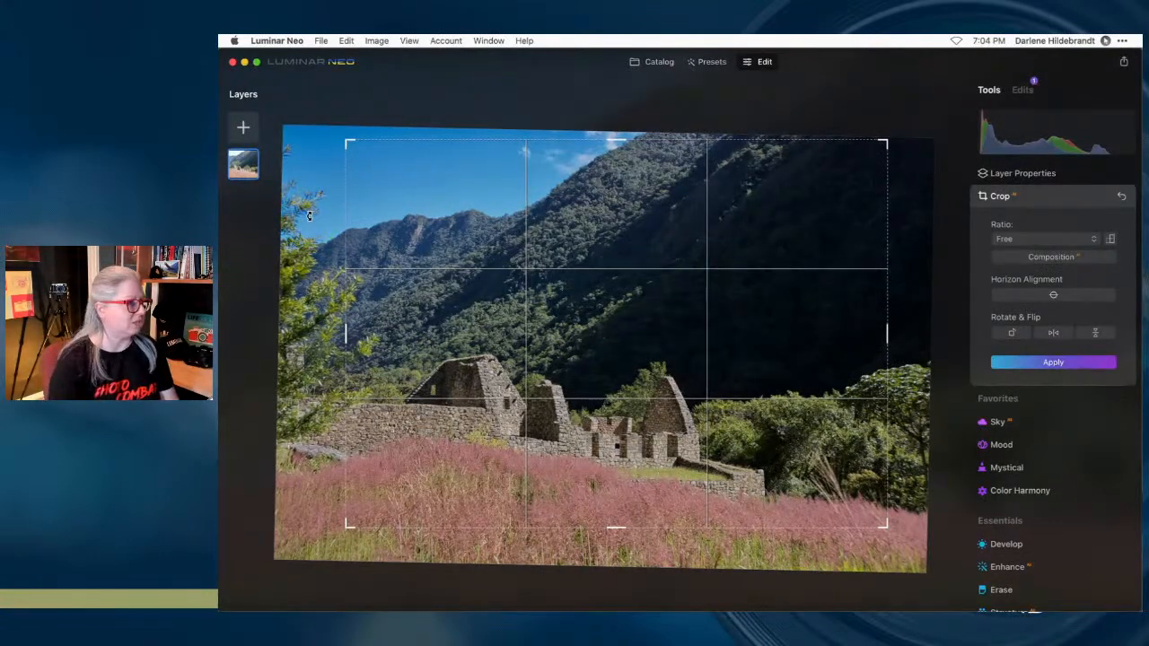
pyautogui.moveTo(528, 141); pyautogui.dragTo(529, 181)
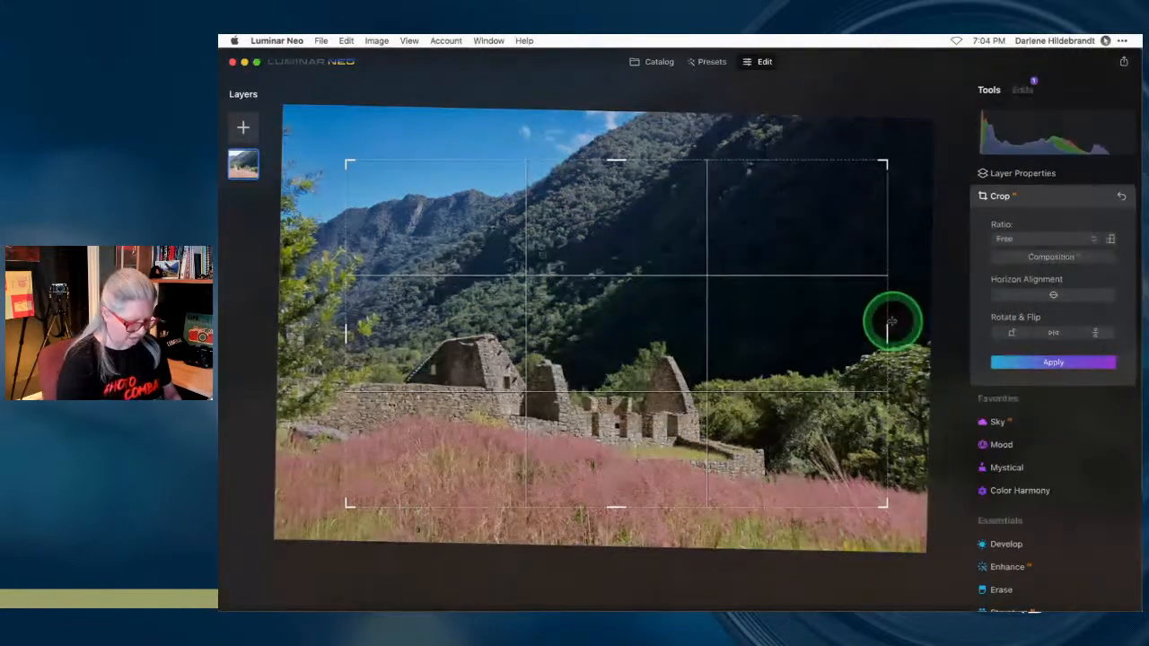
pyautogui.press('Return')
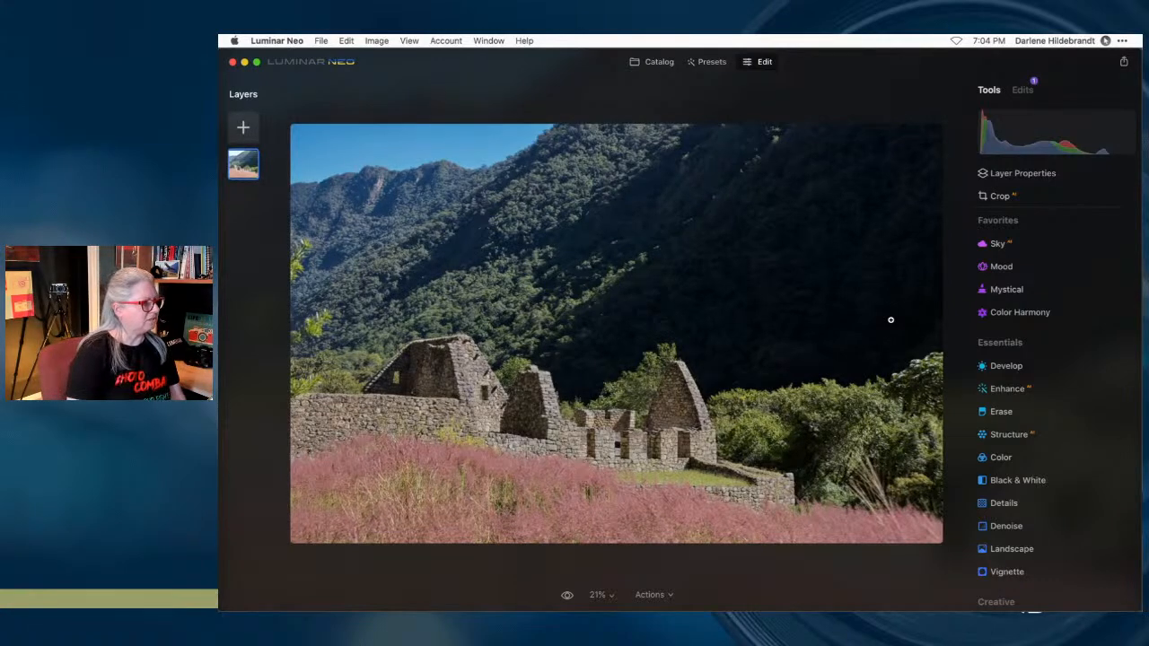
# - Reopen the crop on the ruins photo, fine-tune its rotation slightly, and apply it again
pyautogui.click(878, 319)
pyautogui.press('c')
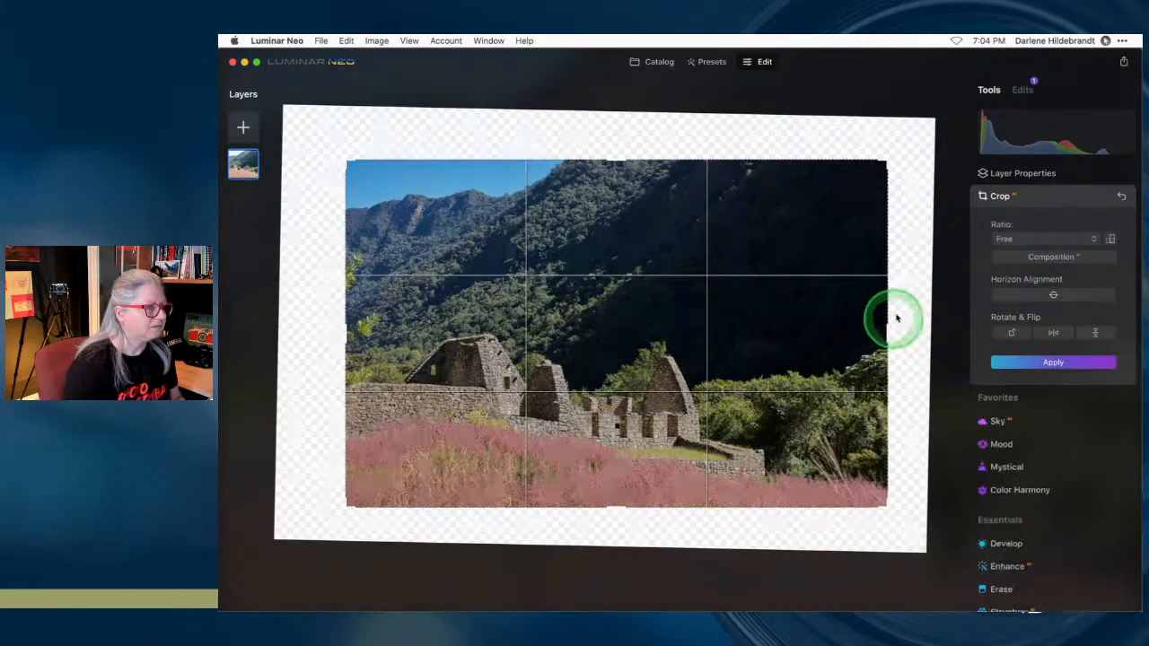
pyautogui.moveTo(964, 223); pyautogui.dragTo(943, 195)
pyautogui.press('Return')
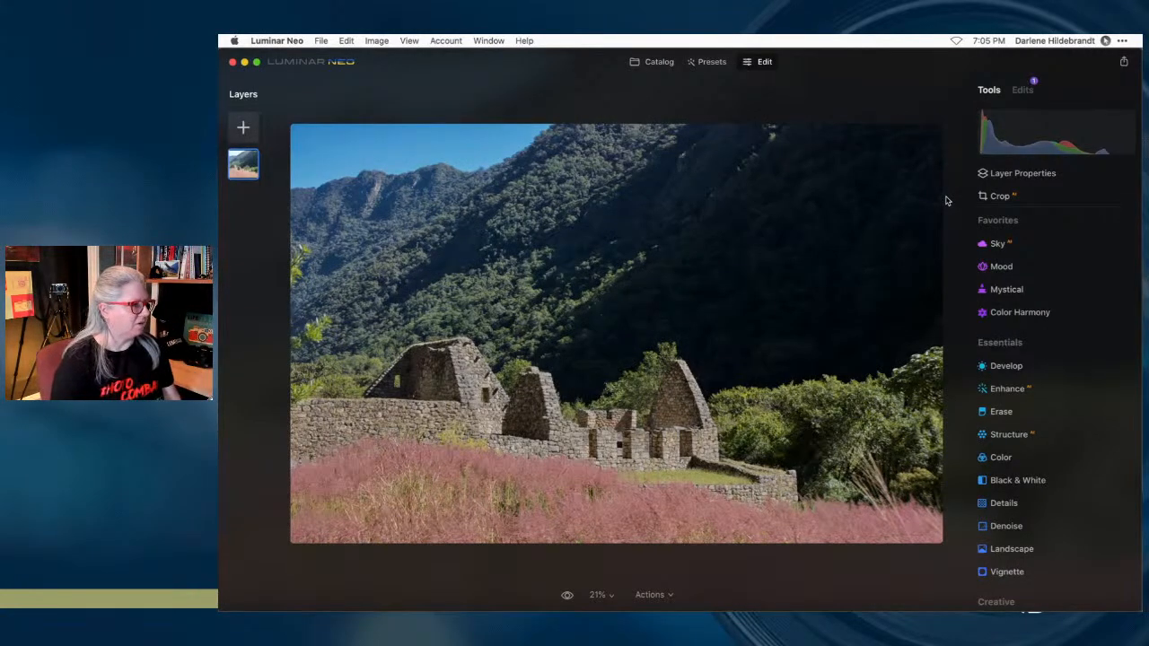
# - Add a Vignette to the ruins photo with Amount -65, Feather -100, Roundness 38 and Size 0
pyautogui.scroll(-3, 1009, 516)
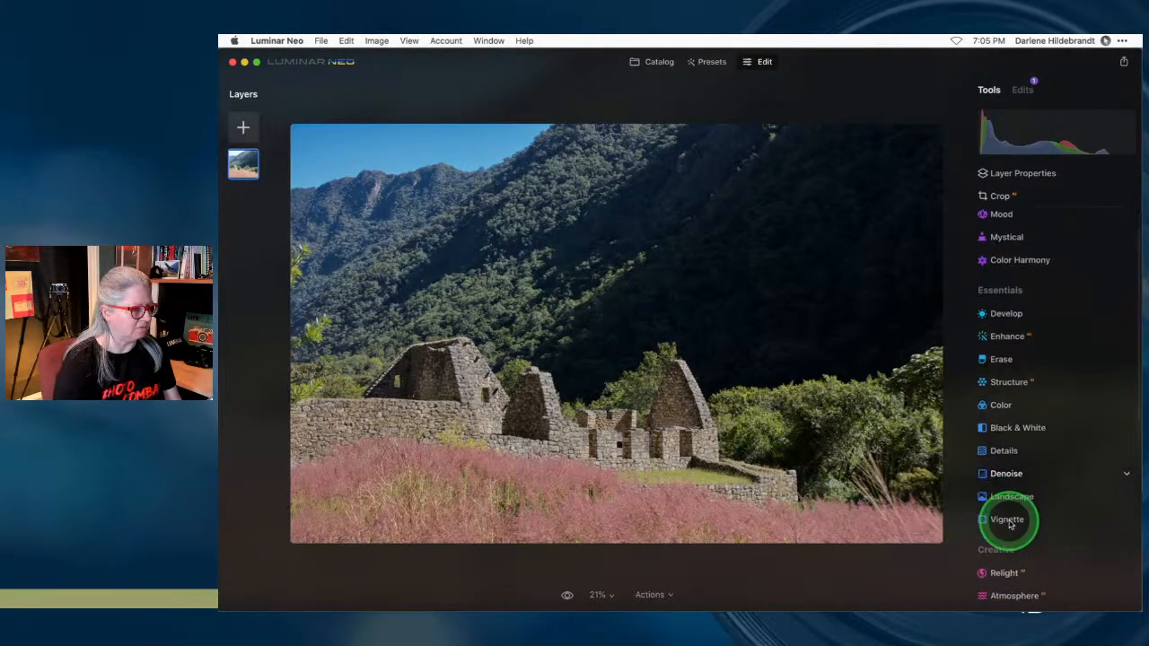
pyautogui.click(1007, 499)
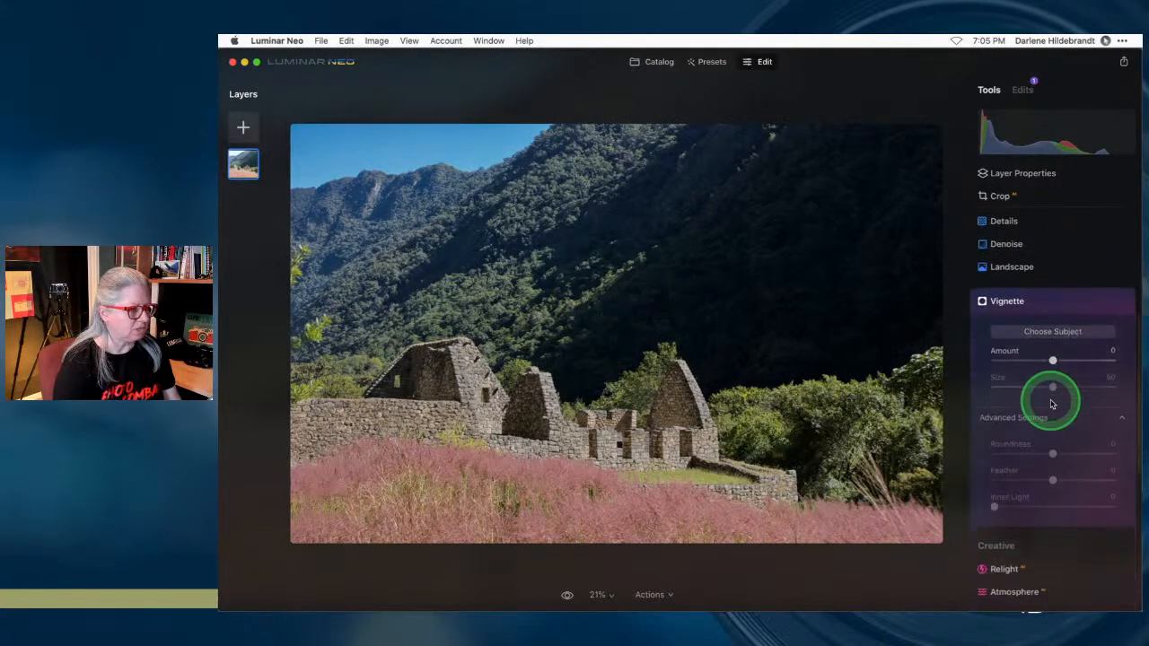
pyautogui.moveTo(1052, 356); pyautogui.dragTo(1014, 356)
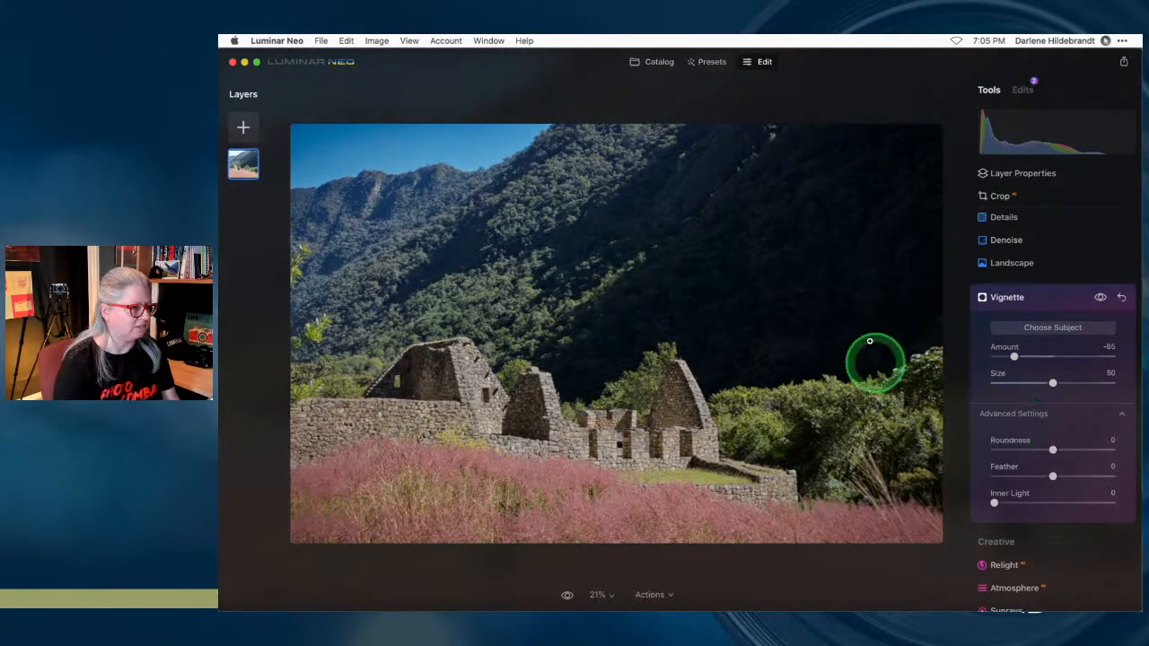
pyautogui.moveTo(1052, 476); pyautogui.dragTo(994, 476)
pyautogui.click(1053, 450)
pyautogui.moveTo(1052, 450); pyautogui.dragTo(1076, 448)
pyautogui.moveTo(1056, 384); pyautogui.dragTo(994, 383)
# - Try several subject positions for the vignette's center on and just above the stone ruins
pyautogui.click(607, 409)
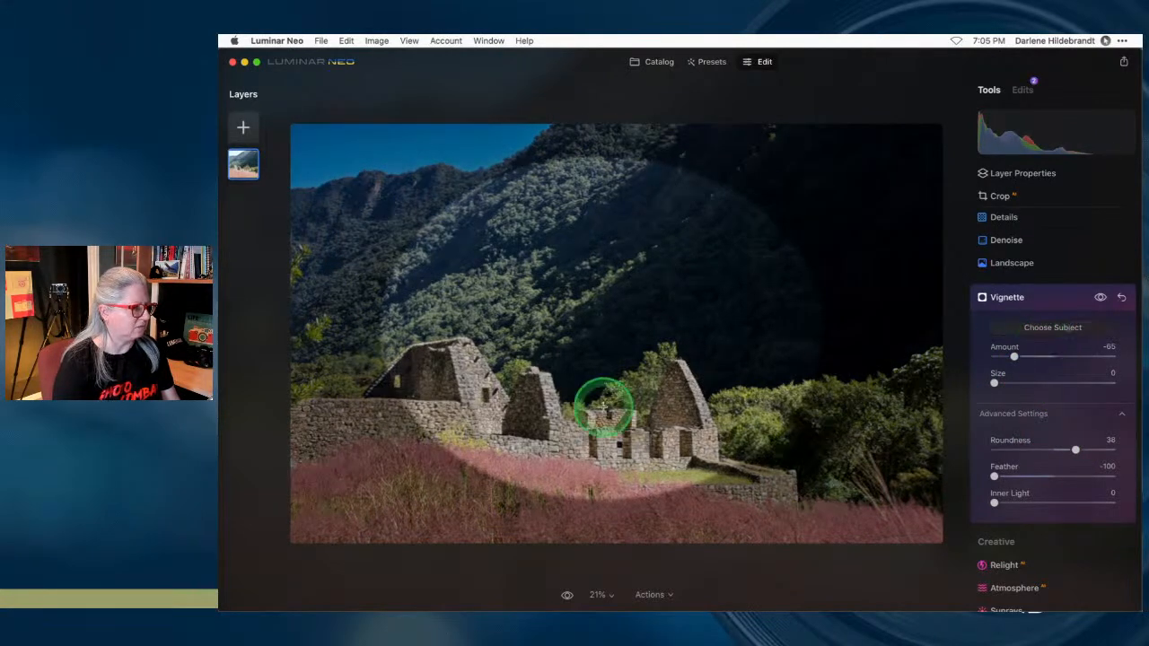
pyautogui.click(599, 409)
pyautogui.click(580, 404)
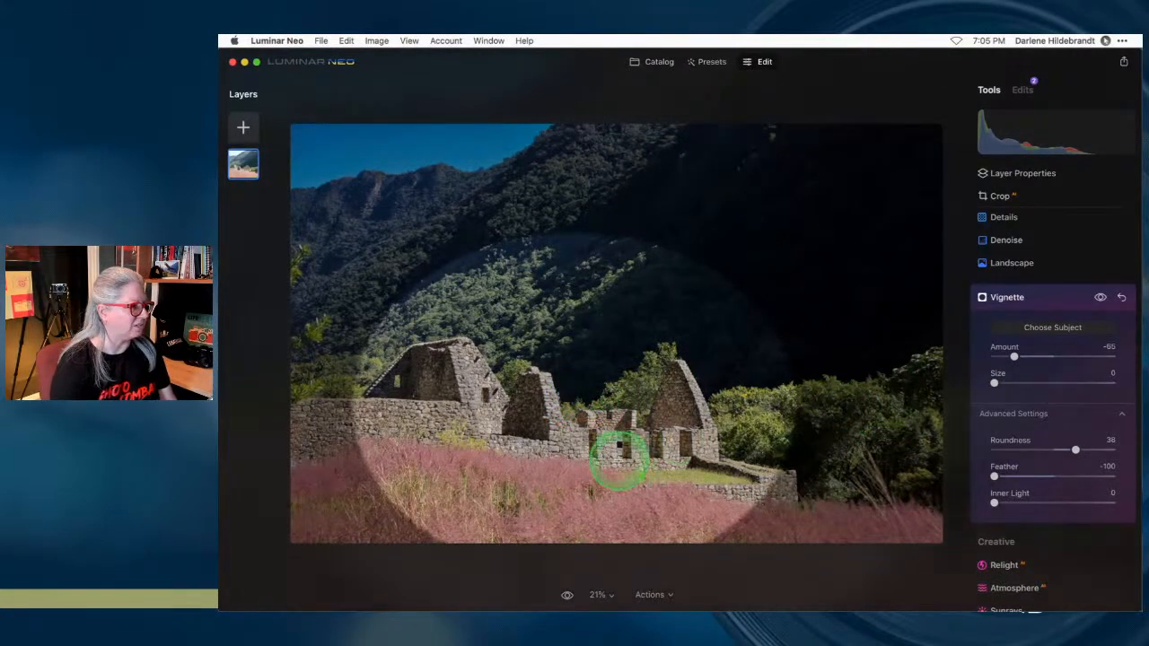
pyautogui.click(603, 382)
pyautogui.click(603, 367)
pyautogui.click(633, 362)
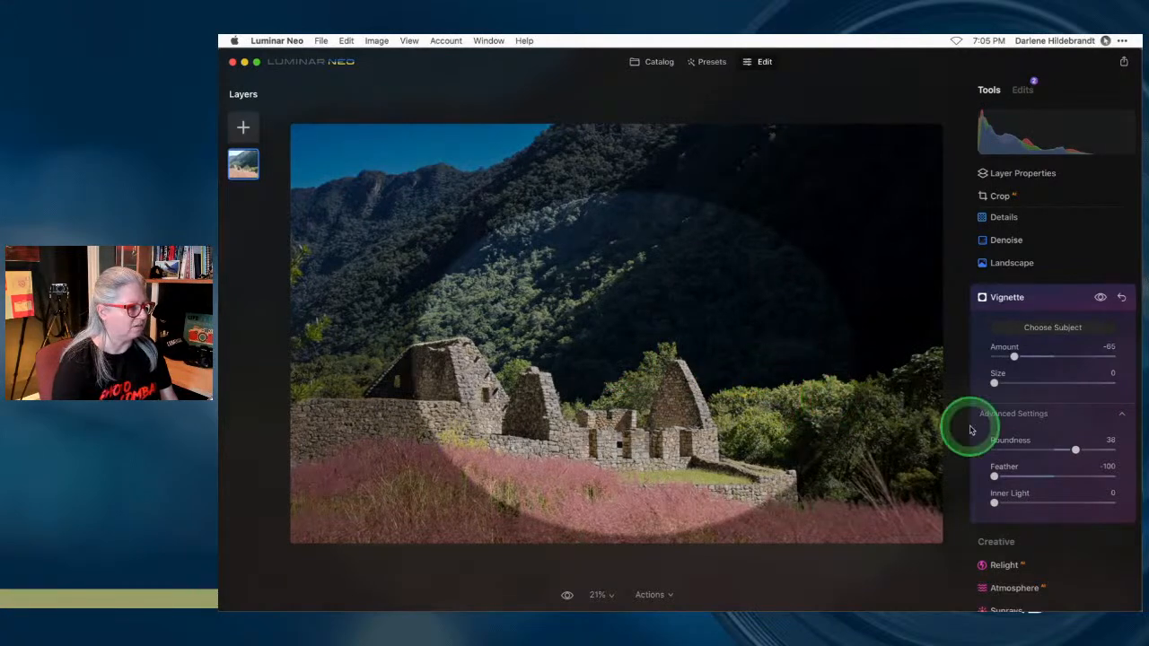
# - Increase the vignette's Size to 9 and move its center to the dark slope above the ruins
pyautogui.moveTo(996, 385)
pyautogui.mouseDown()
pyautogui.moveTo(1016, 386)
pyautogui.moveTo(1008, 388)
pyautogui.mouseUp()
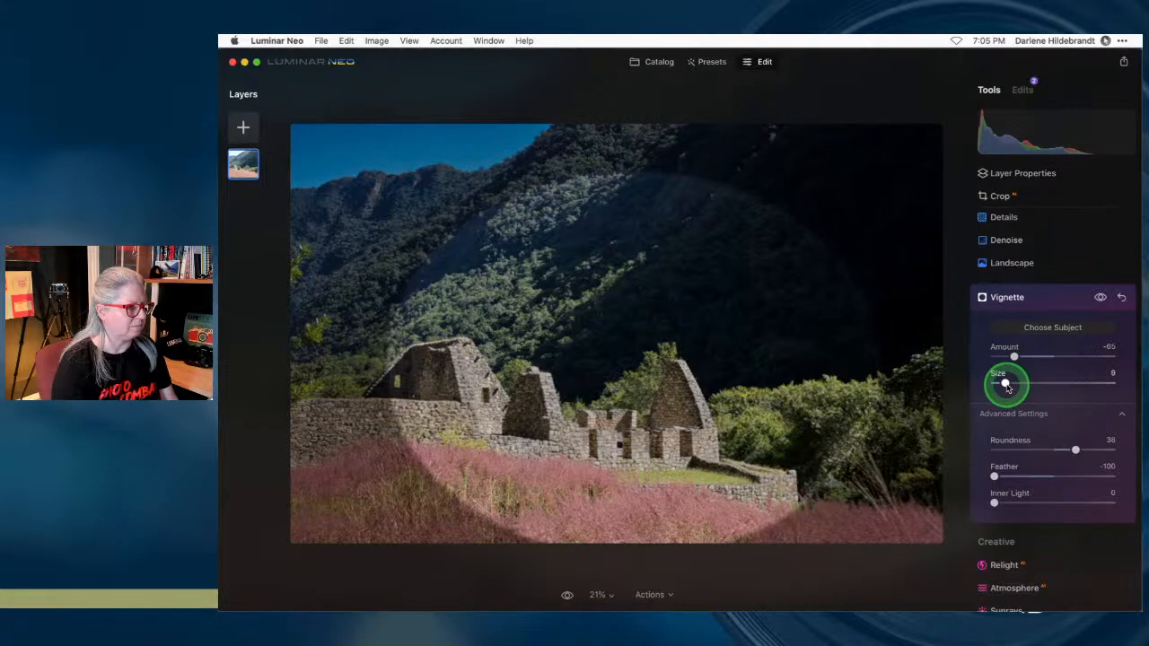
pyautogui.click(708, 372)
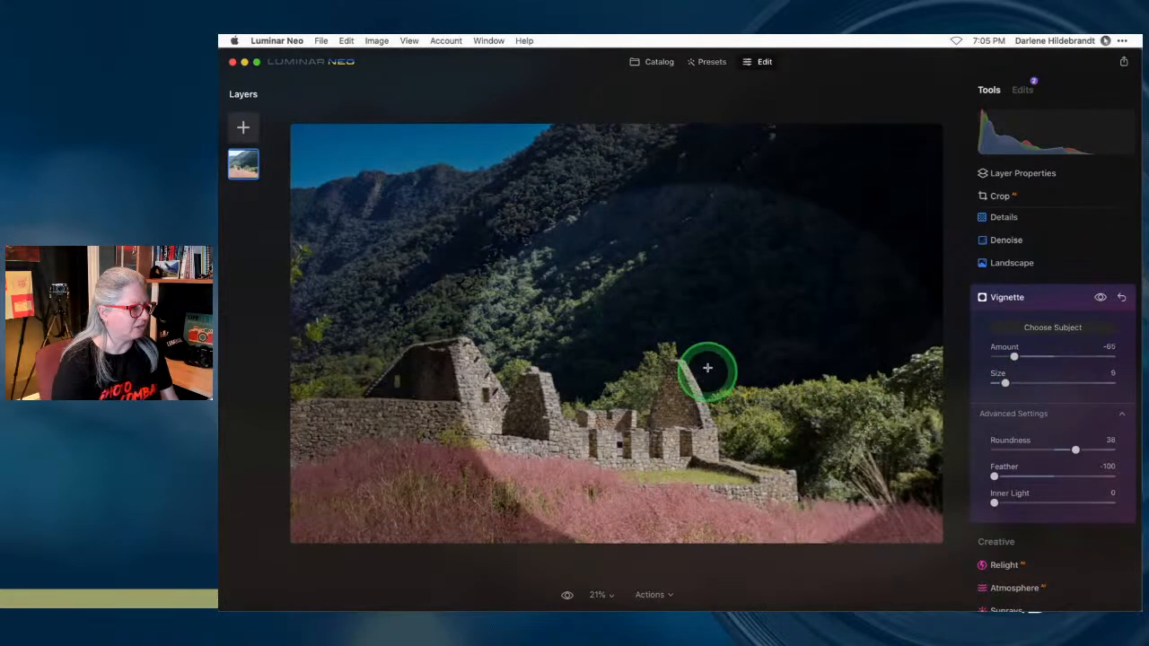
pyautogui.click(710, 338)
pyautogui.click(687, 336)
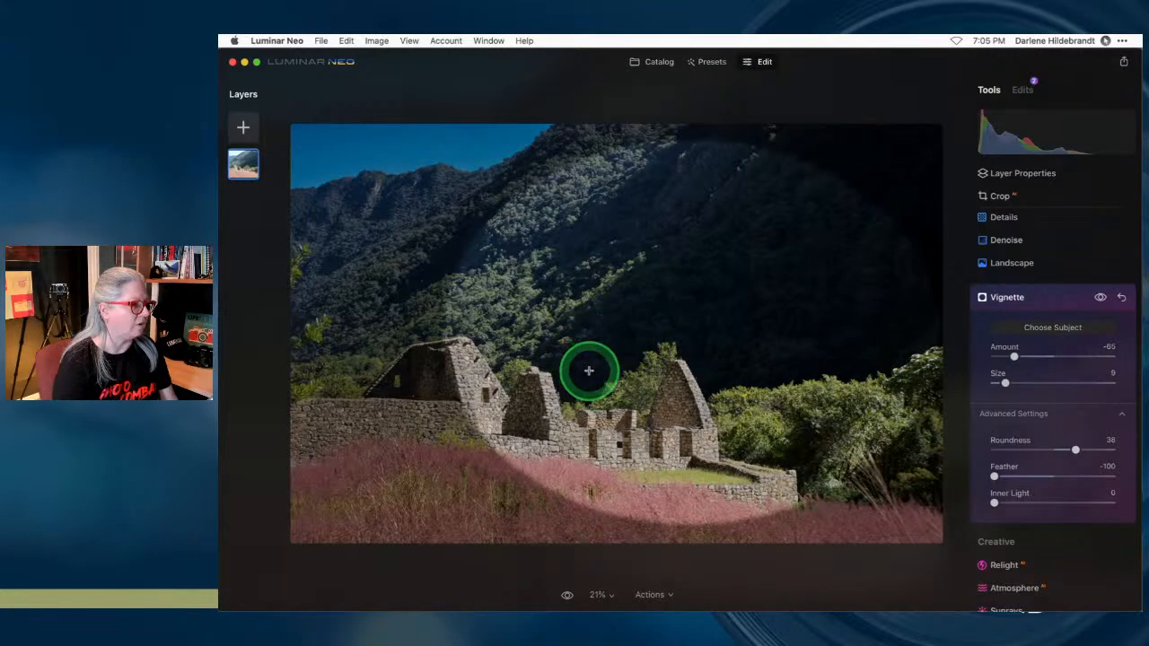
# - Soften the vignette with Feather 18 and Amount -38, recentering it just above the middle of the ruins
pyautogui.moveTo(1074, 478)
pyautogui.mouseDown()
pyautogui.moveTo(1012, 474)
pyautogui.moveTo(1064, 476)
pyautogui.mouseUp()
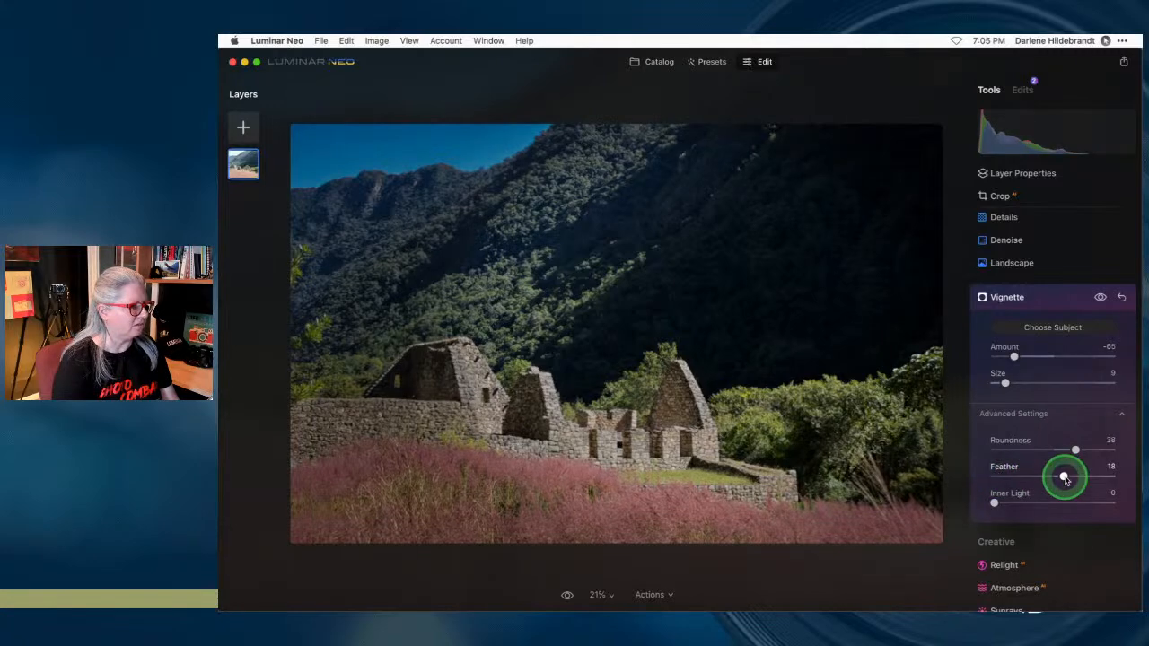
pyautogui.moveTo(1016, 357); pyautogui.dragTo(1020, 357)
pyautogui.click(1050, 326)
pyautogui.click(592, 343)
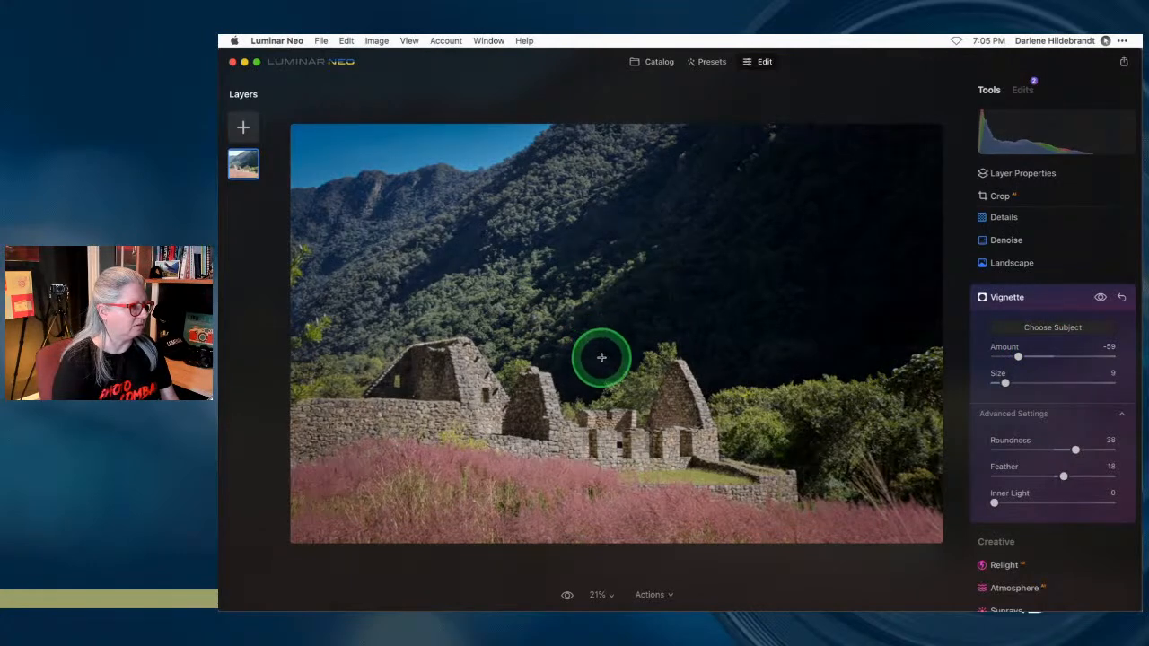
pyautogui.moveTo(1018, 357)
pyautogui.mouseDown()
pyautogui.moveTo(1090, 358)
pyautogui.moveTo(1028, 356)
pyautogui.moveTo(1037, 361)
pyautogui.mouseUp()
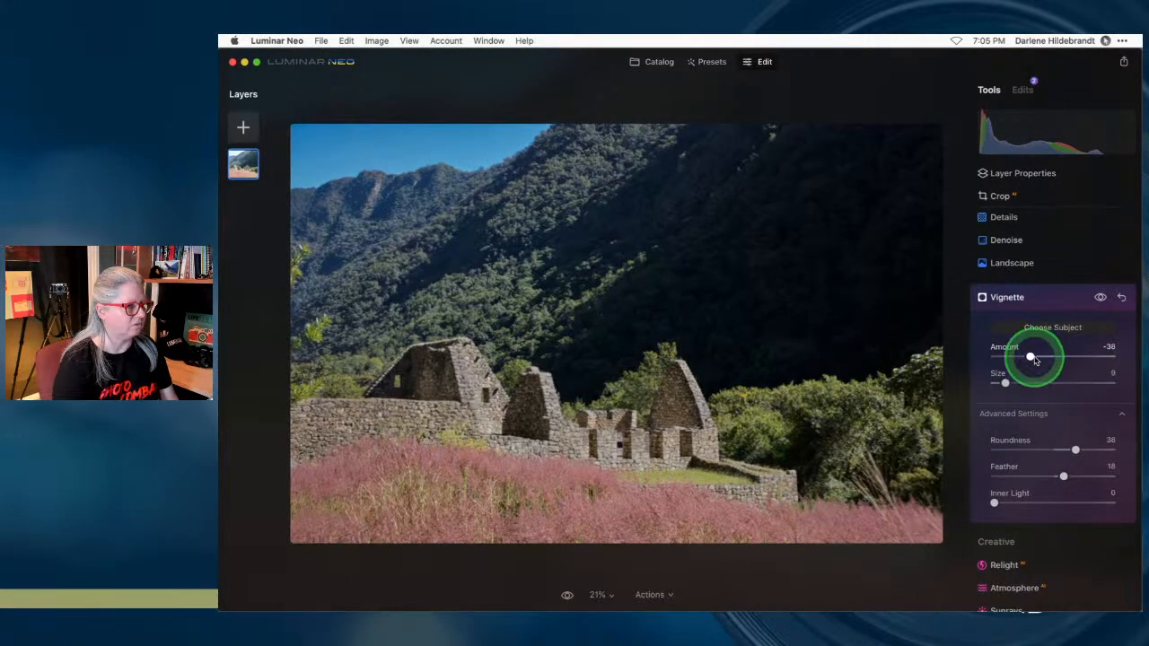
# - Strengthen the vignette by setting its Amount to -48 and collapse the Vignette tool
pyautogui.doubleClick(1005, 346)
pyautogui.moveTo(1054, 358); pyautogui.dragTo(1025, 357)
pyautogui.click(1051, 300)
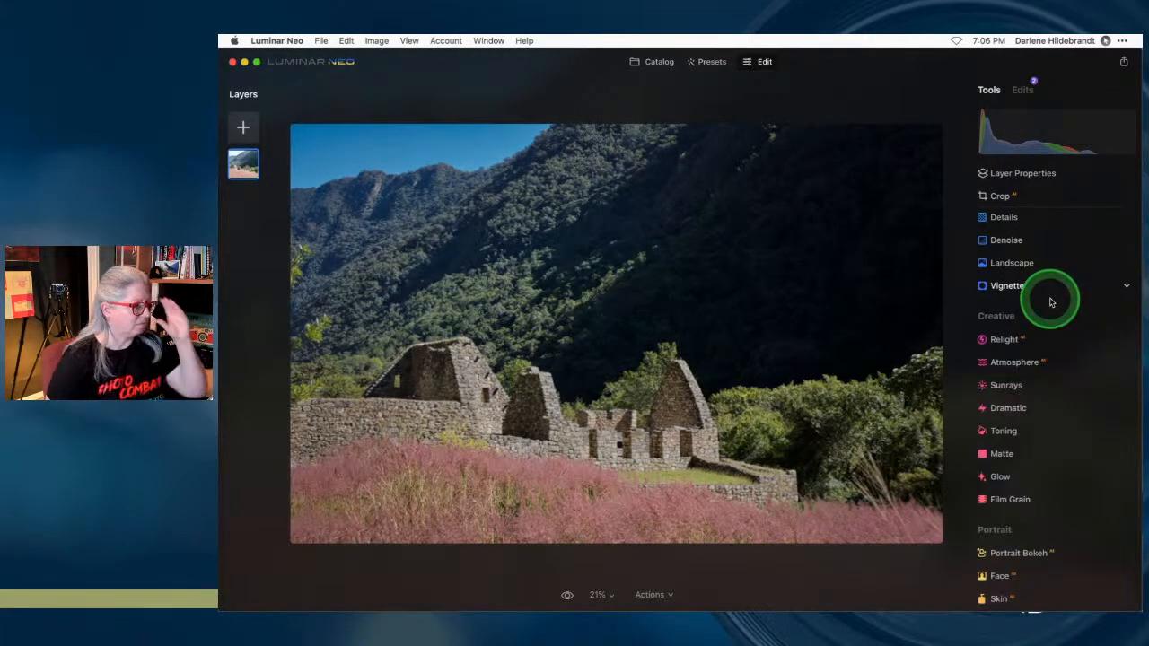
# - Open the Develop adjustment in the photo's edit history to review its camera profile and light settings
pyautogui.click(1024, 90)
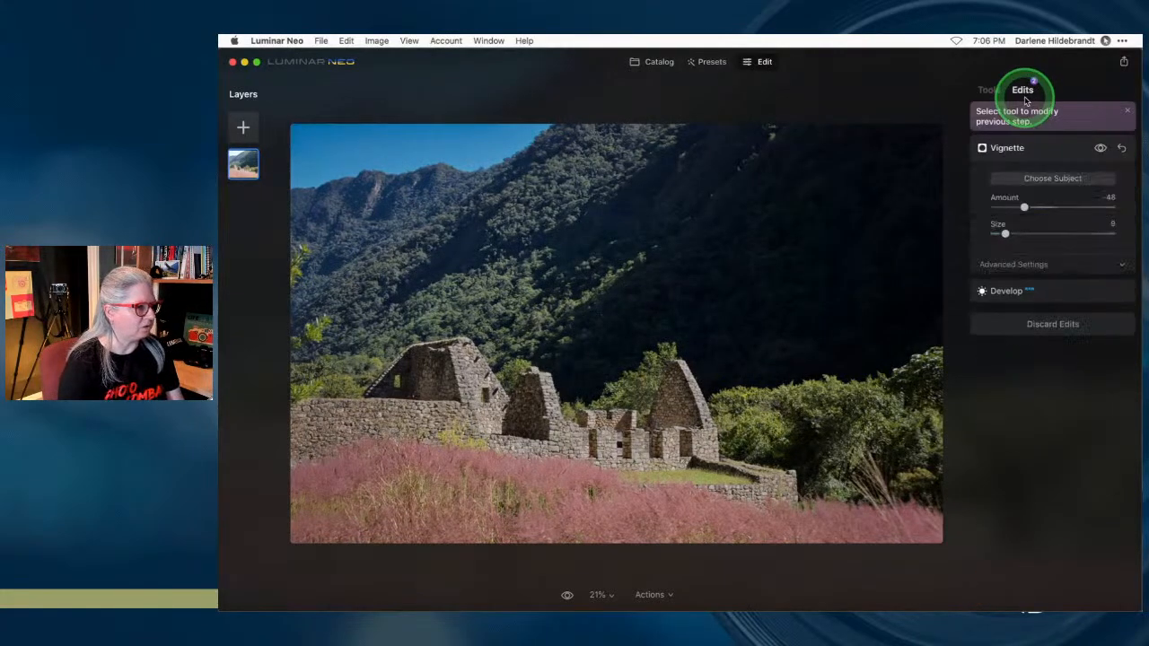
pyautogui.click(1044, 292)
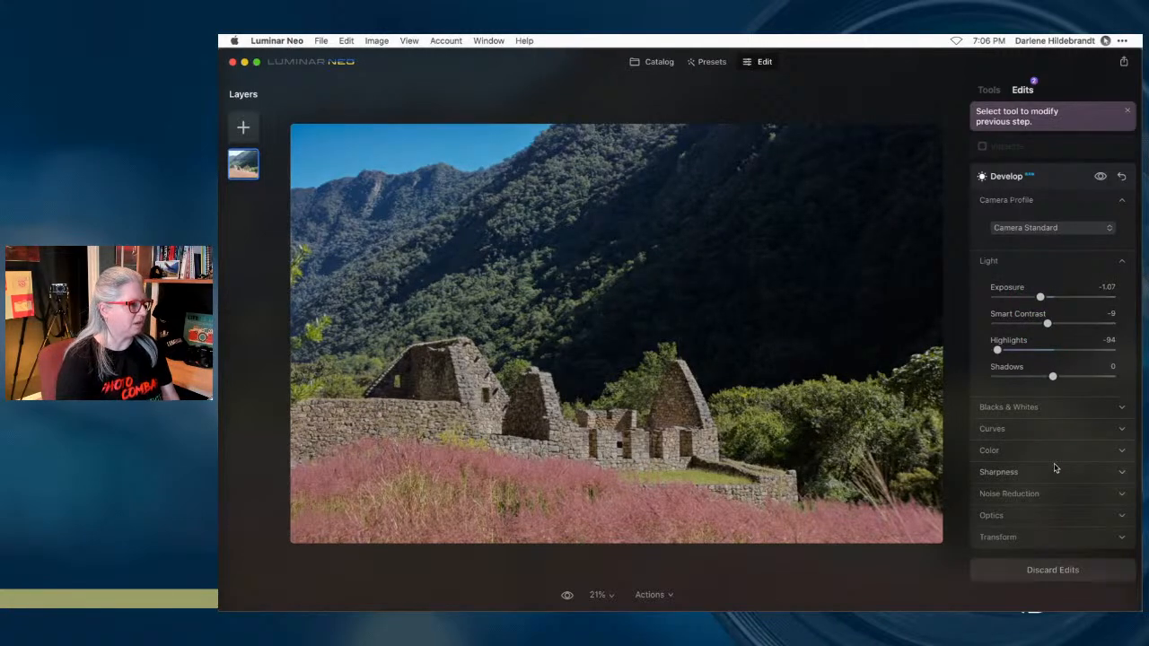
# - Duplicate the ruins photo as a new layer and set that layer's blend mode to Multiply
pyautogui.click(985, 92)
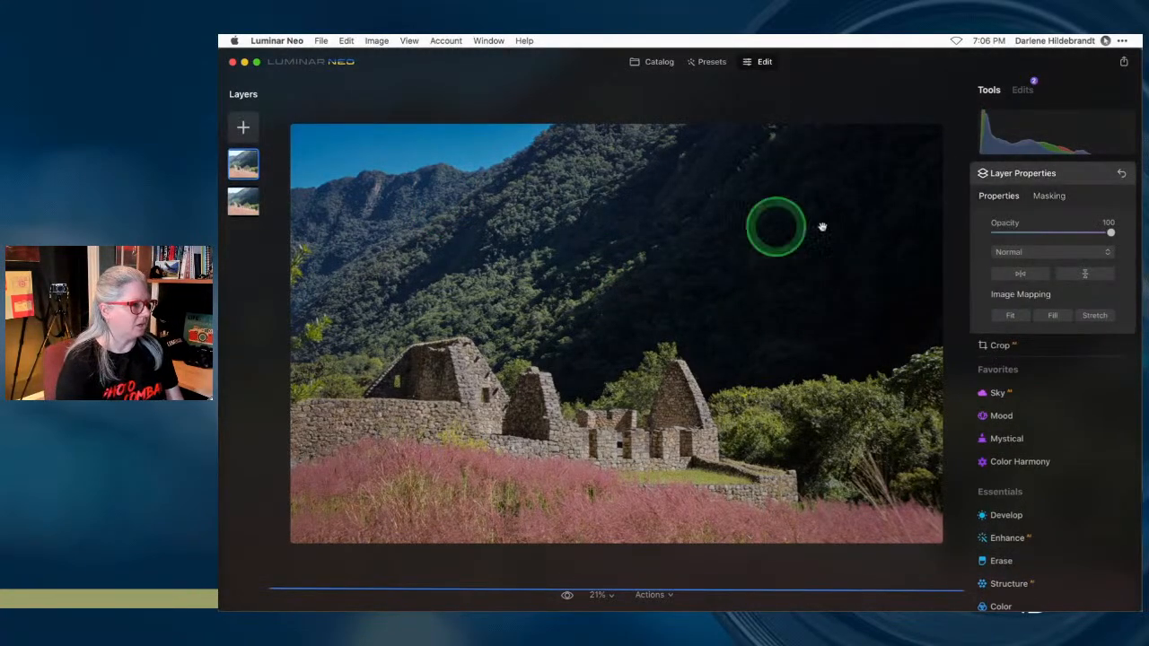
pyautogui.click(1037, 252)
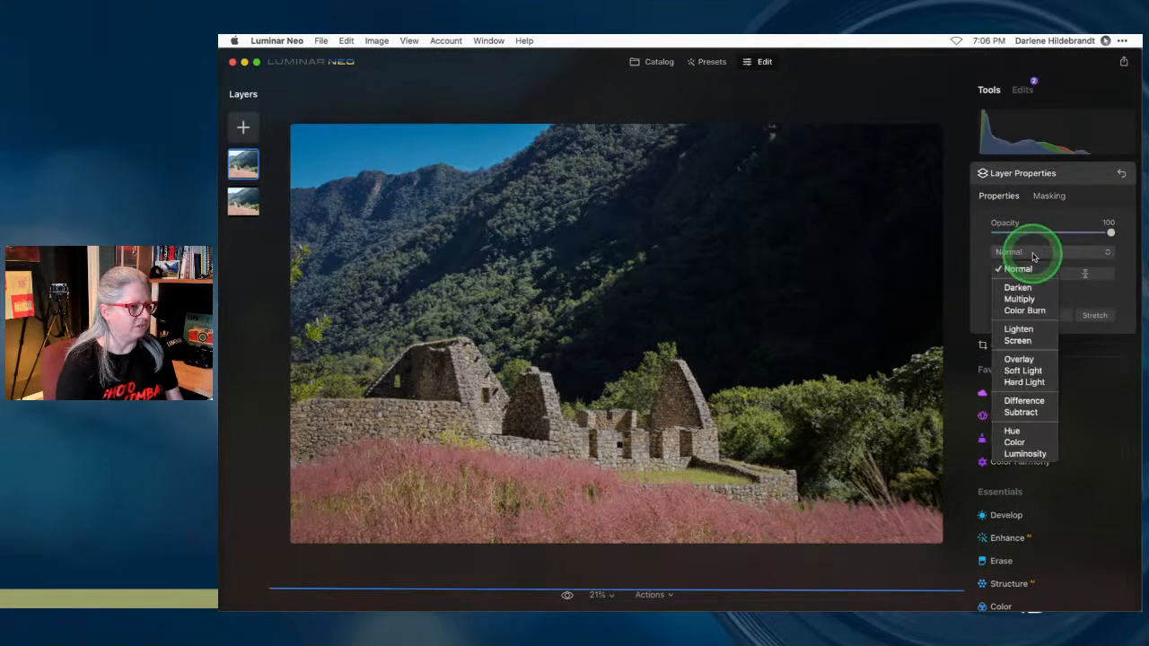
pyautogui.click(1024, 299)
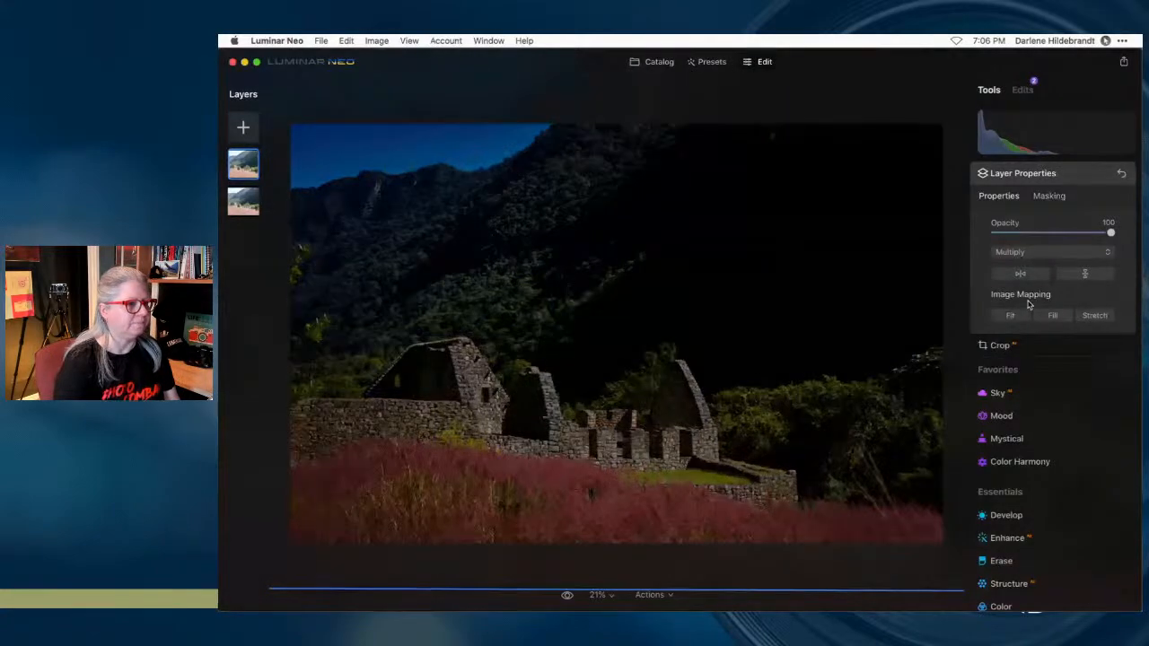
# - Run Mask AI on the Multiply layer and mask the Architecture area
pyautogui.click(1042, 196)
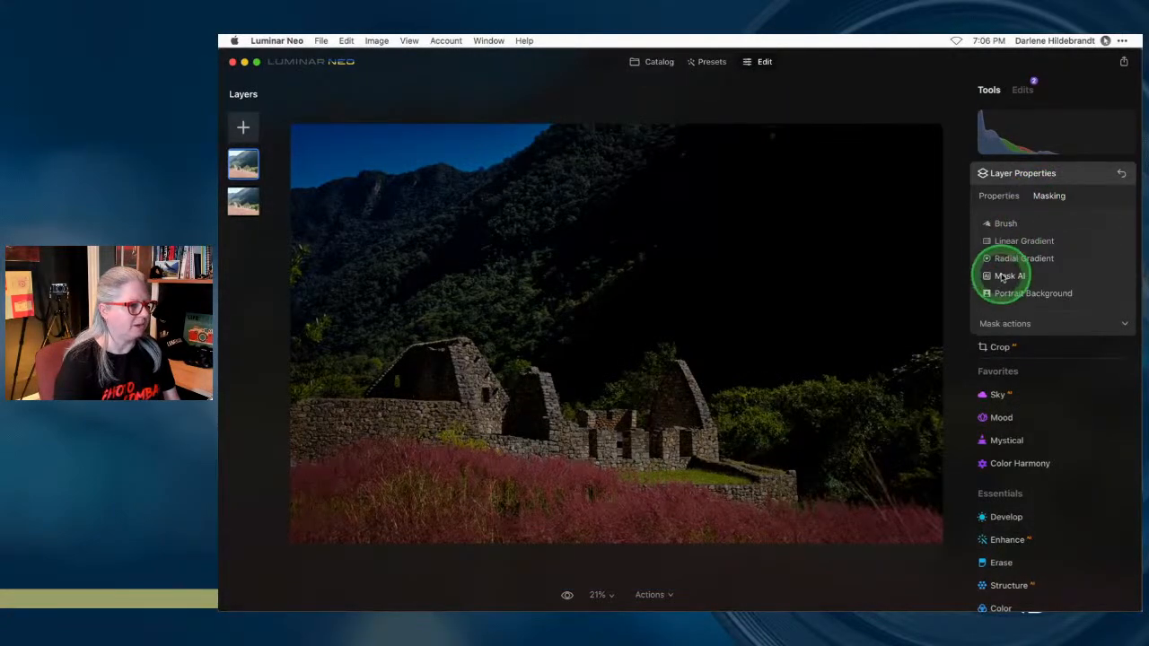
pyautogui.click(1004, 266)
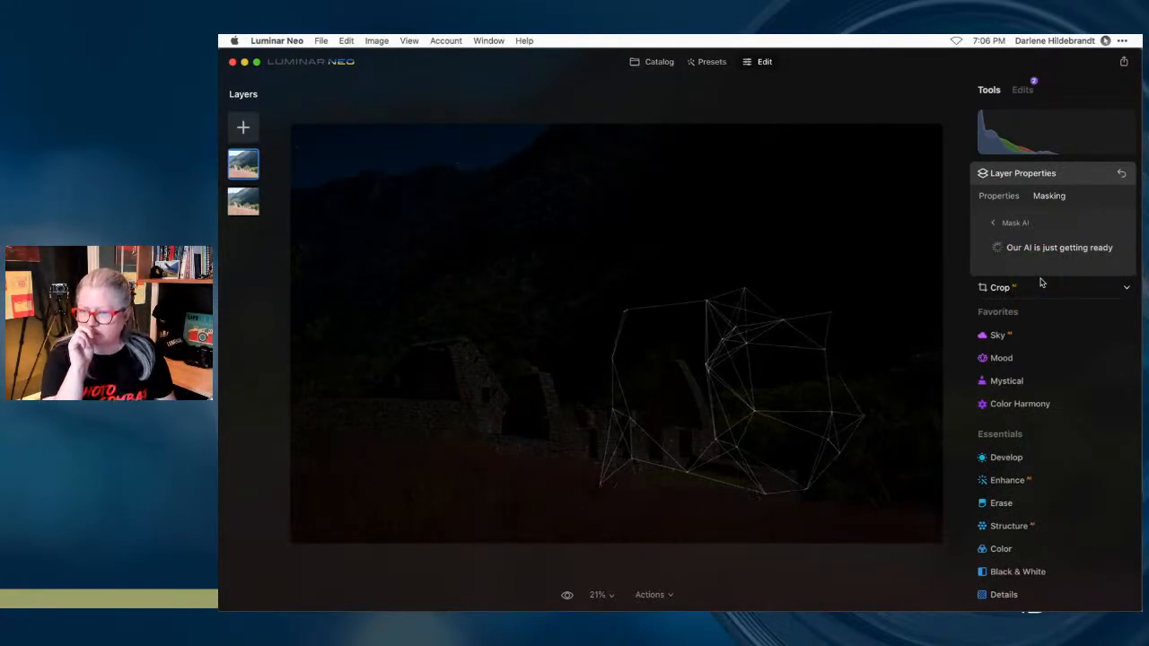
pyautogui.click(1040, 283)
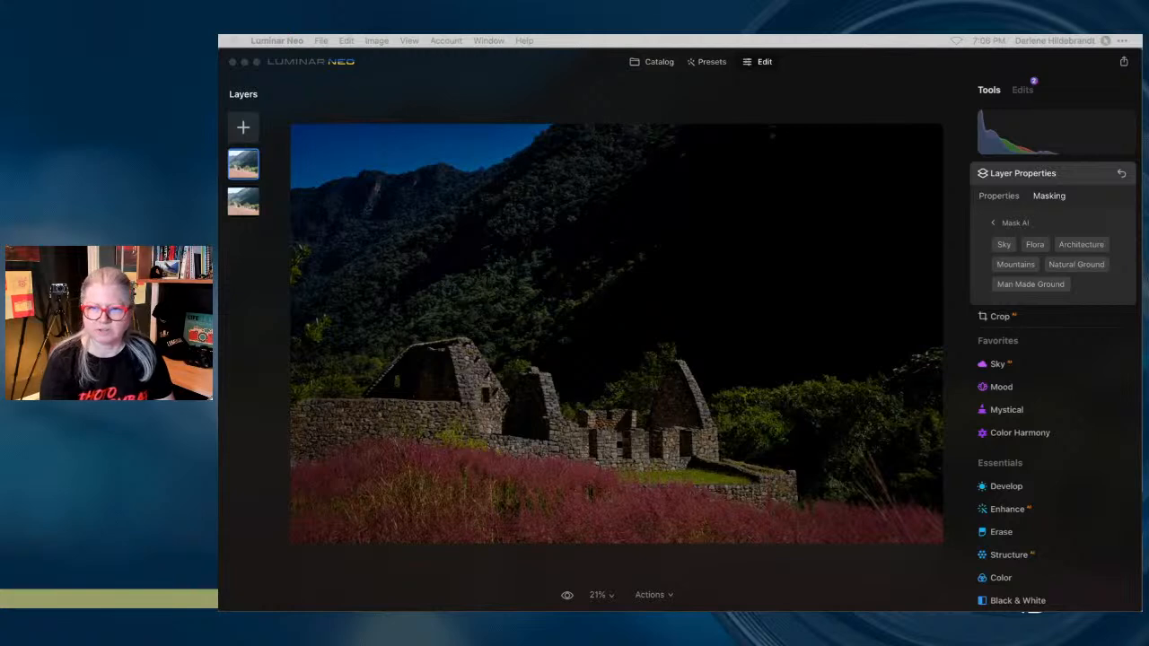
pyautogui.click(1101, 294)
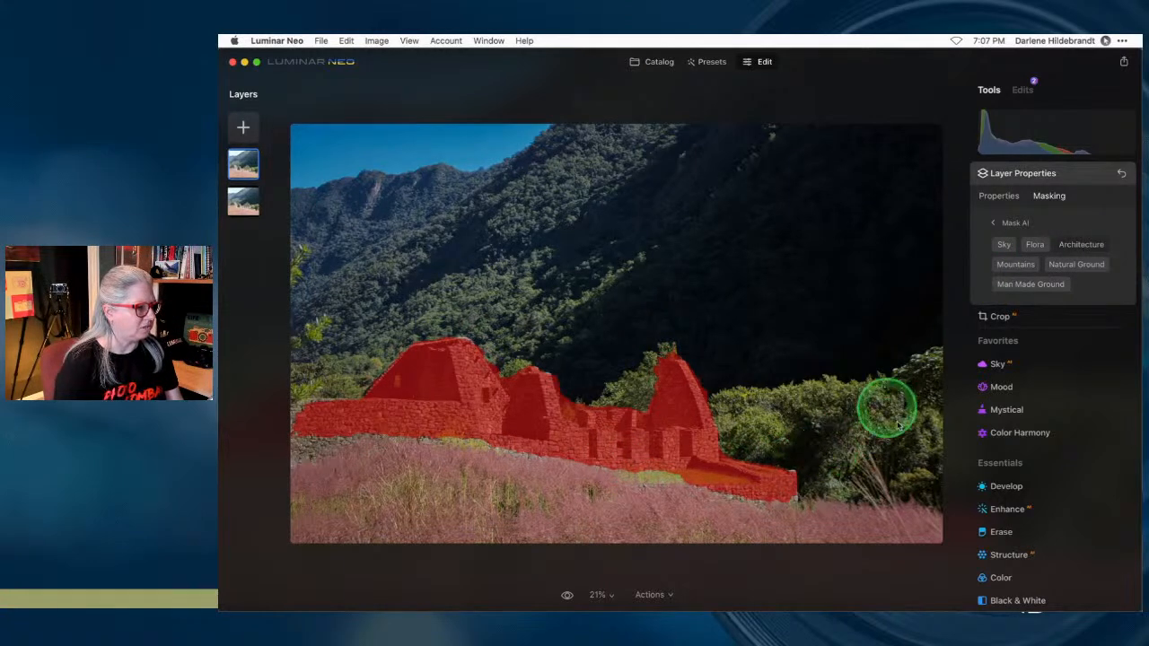
# - Invert the architecture mask so it covers everything except the ruins, and show the mask overlay
pyautogui.click(1007, 225)
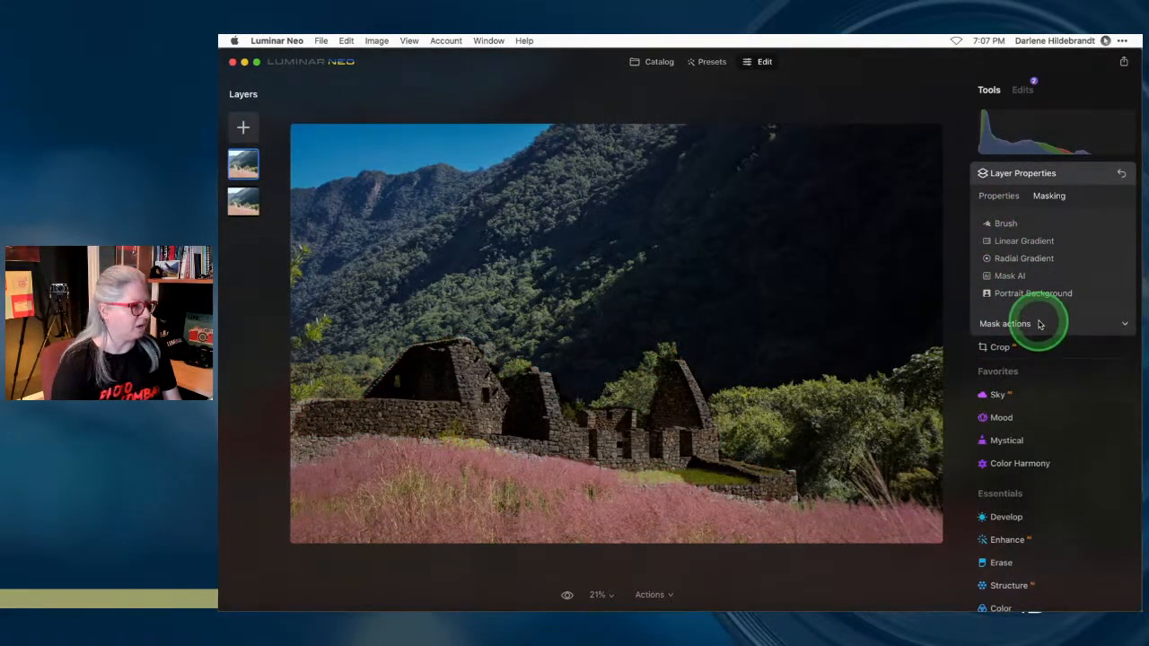
pyautogui.click(1032, 323)
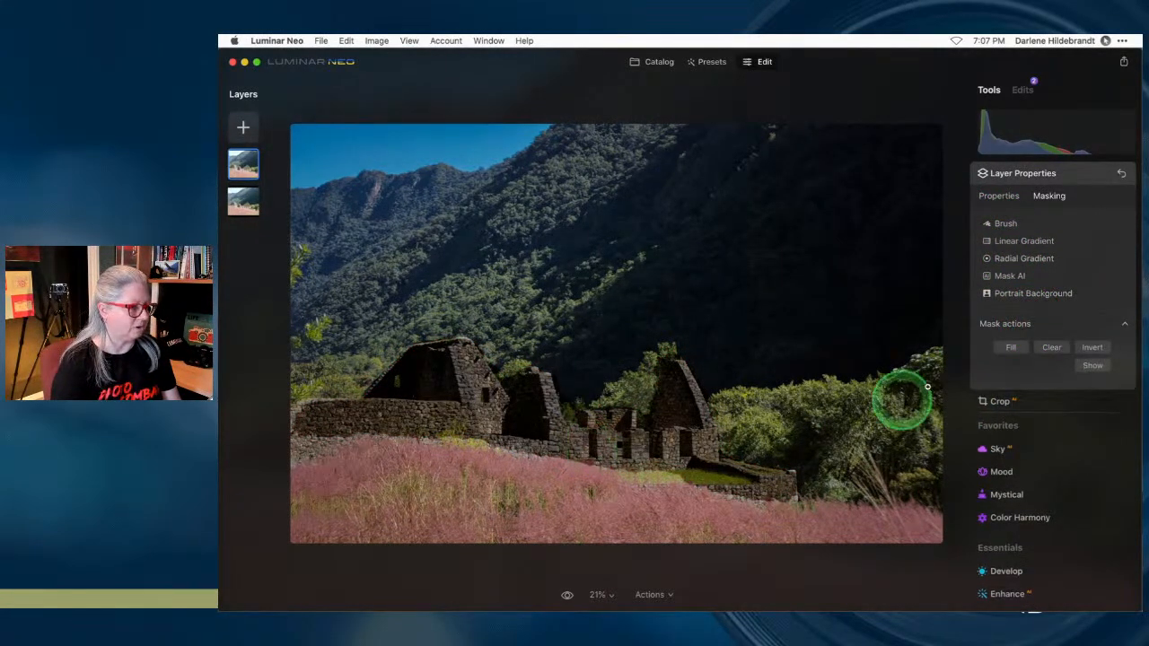
pyautogui.click(1092, 350)
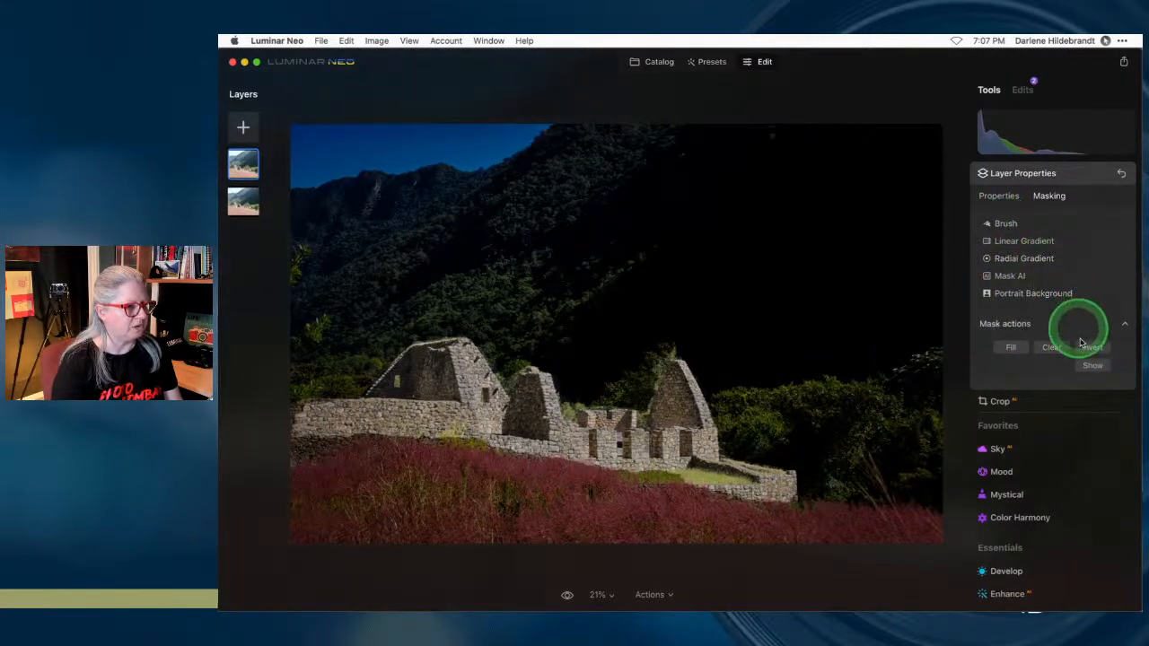
pyautogui.click(1091, 366)
# - Paint the mask along the low wall's base and the grass beside it with a Size 52, Softness 100, Strength 41 brush
pyautogui.click(1008, 224)
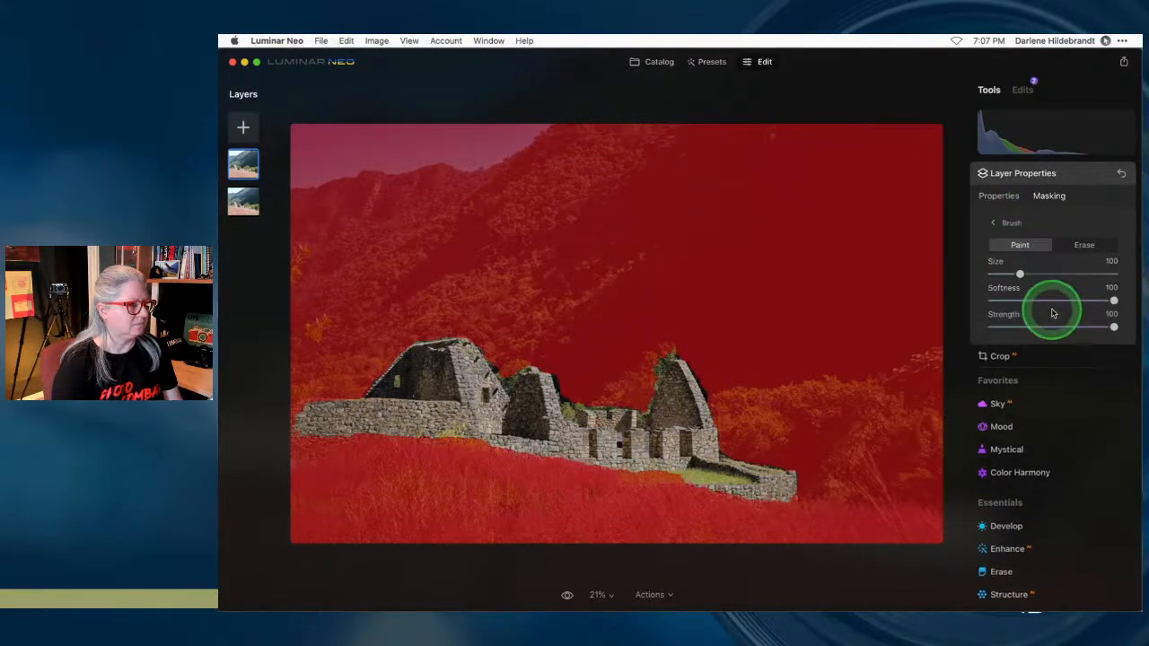
pyautogui.moveTo(1047, 326); pyautogui.dragTo(1035, 325)
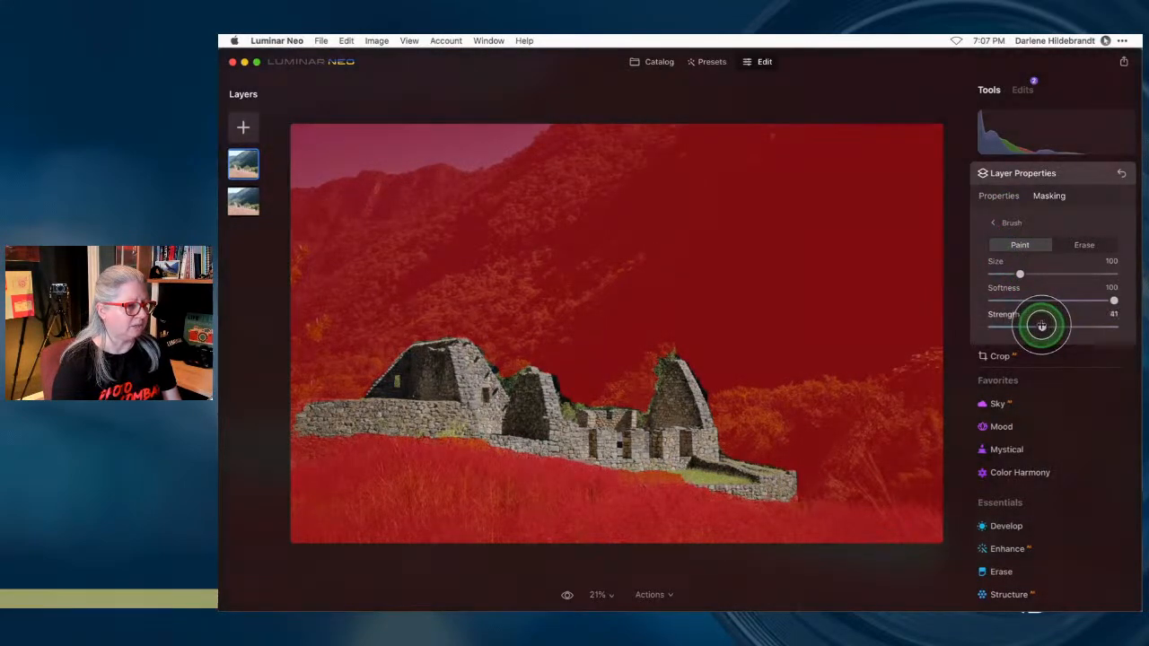
pyautogui.scroll(2, 702, 419)
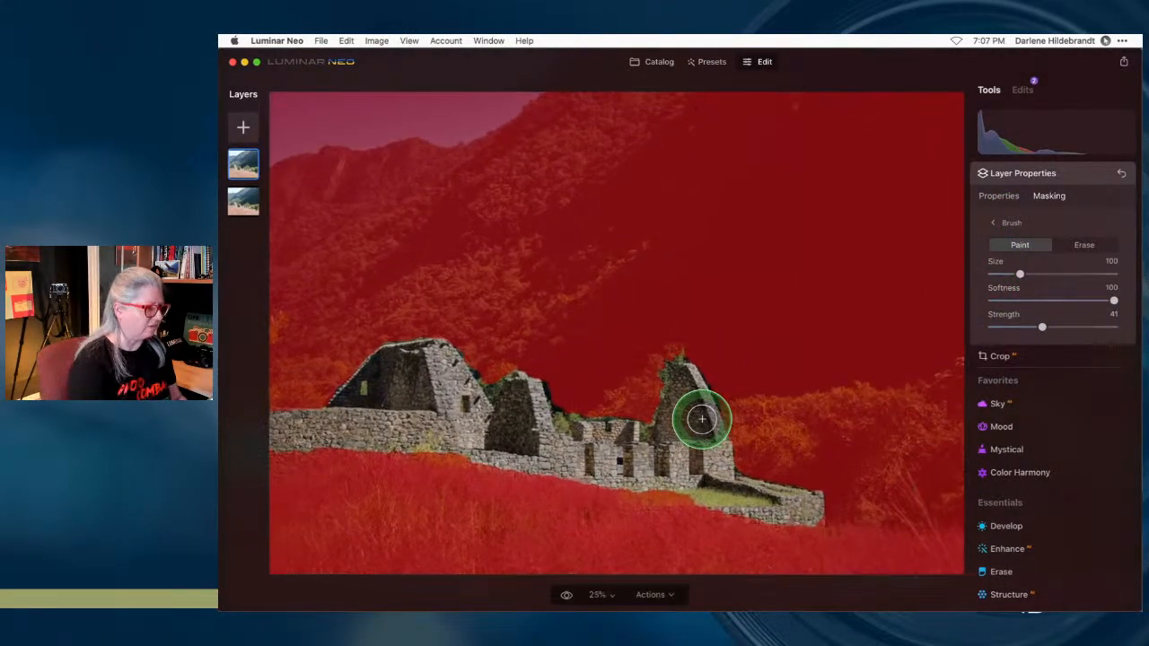
pyautogui.scroll(3, 702, 419)
pyautogui.scroll(-3, 702, 419)
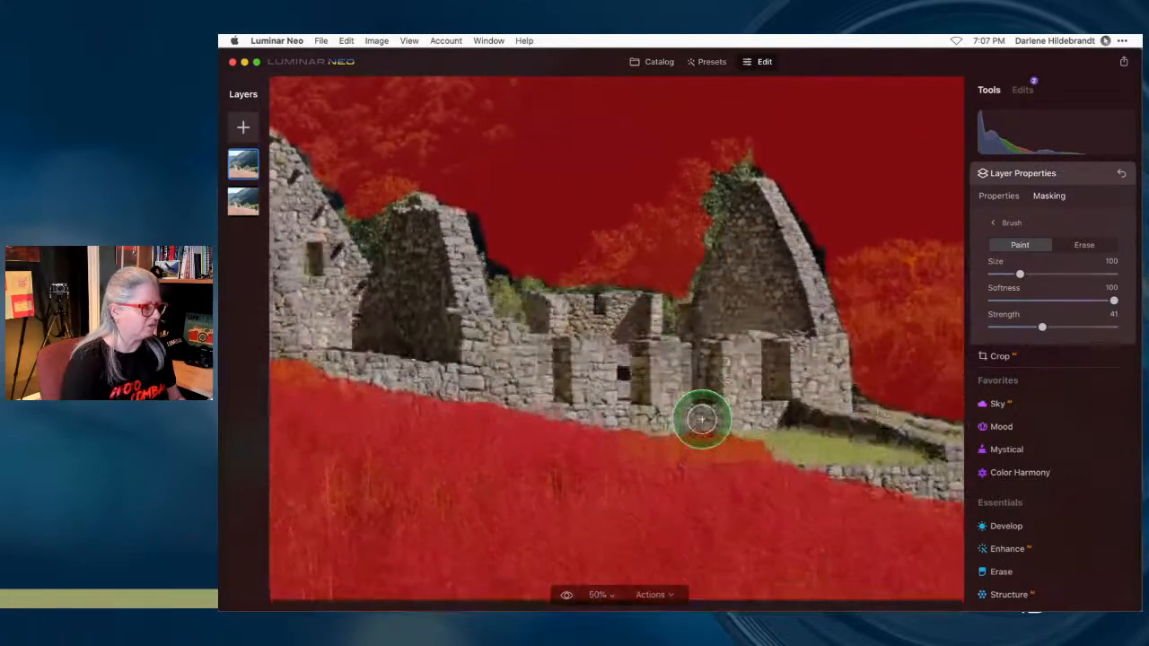
pyautogui.hscroll(2, 702, 419)
pyautogui.hscroll(5, 758, 475)
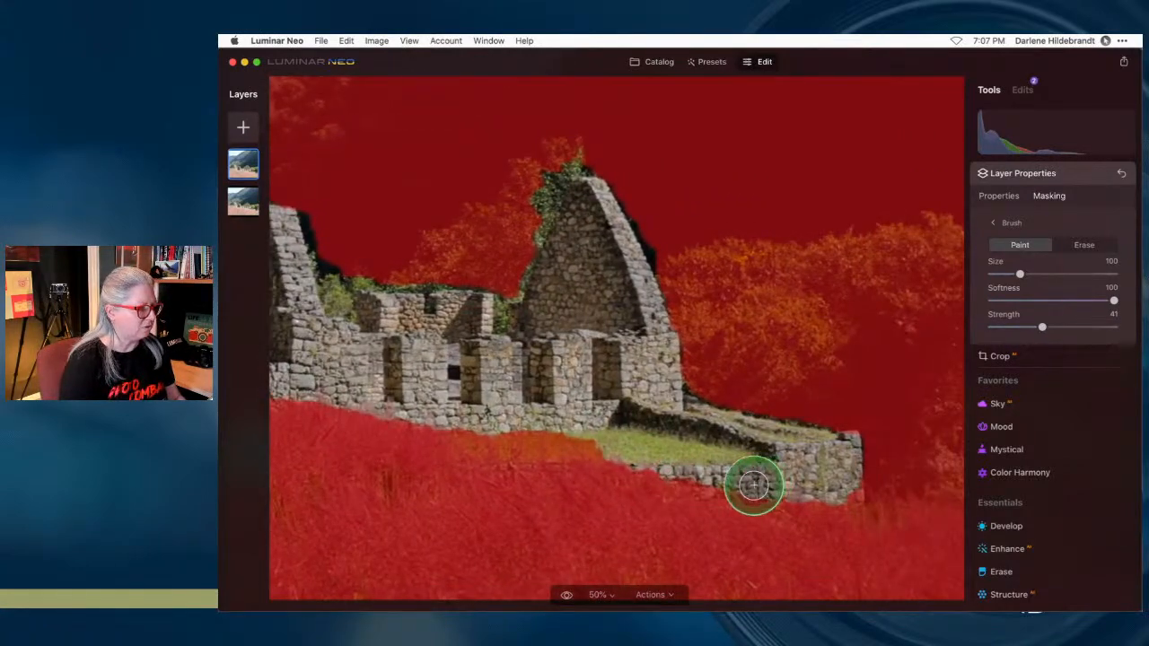
pyautogui.press('[')
pyautogui.press('[')
pyautogui.press('[')
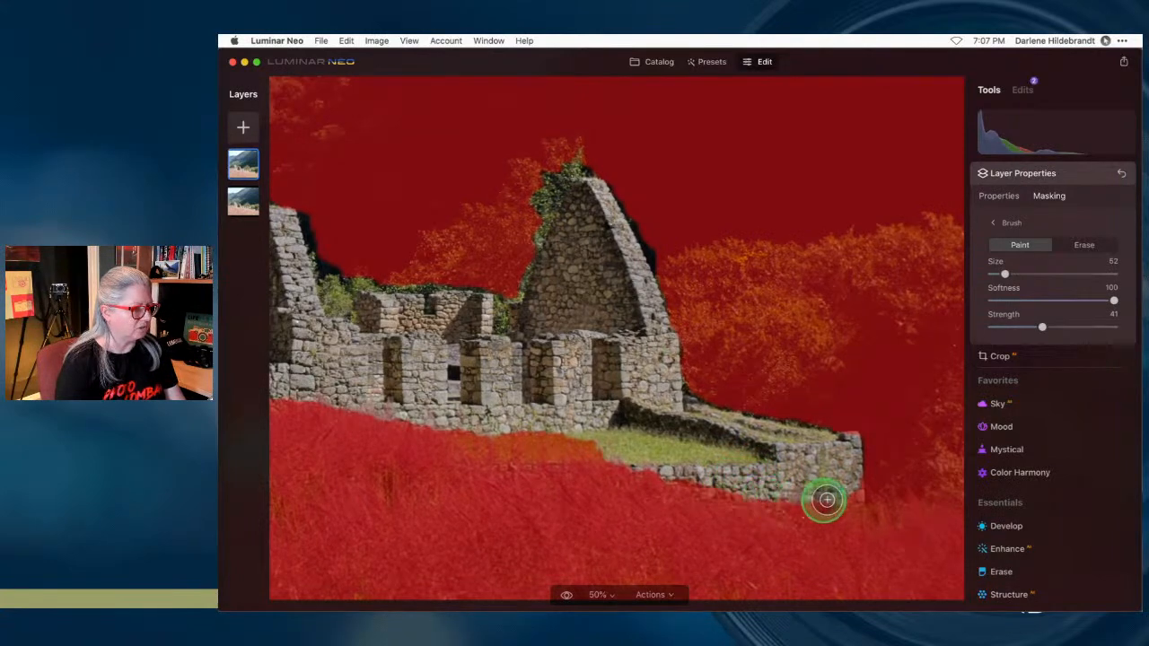
pyautogui.moveTo(750, 498)
pyautogui.mouseDown()
pyautogui.moveTo(831, 500)
pyautogui.moveTo(756, 503)
pyautogui.mouseUp()
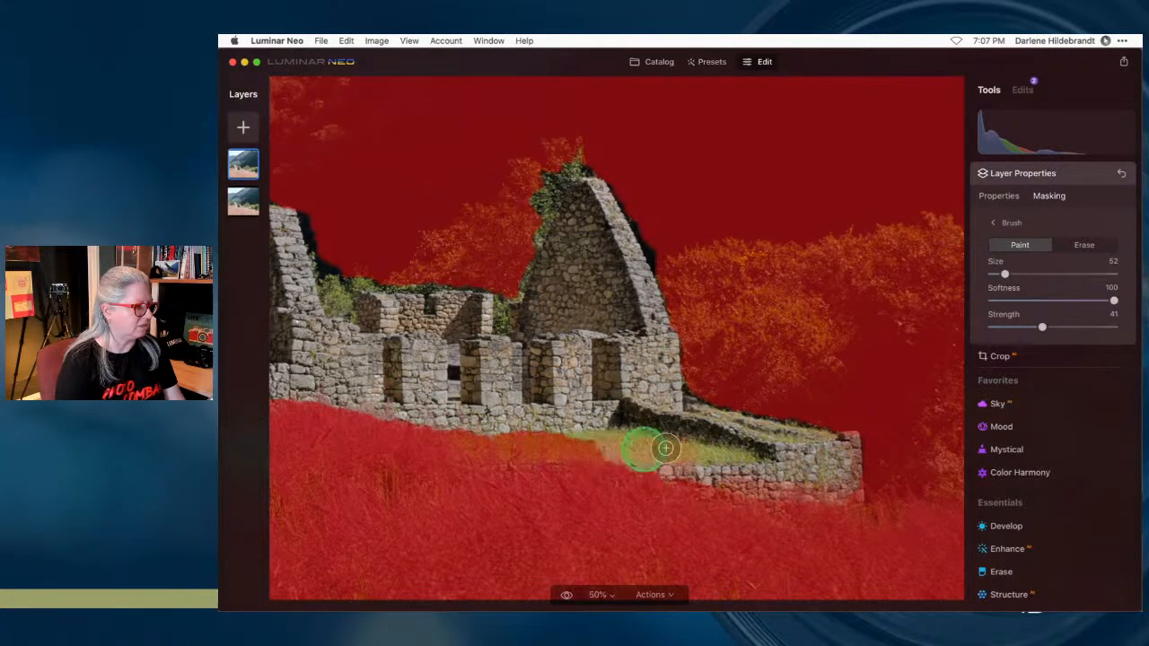
pyautogui.moveTo(559, 451)
pyautogui.mouseDown()
pyautogui.moveTo(730, 448)
pyautogui.moveTo(665, 474)
pyautogui.moveTo(701, 495)
pyautogui.moveTo(862, 508)
pyautogui.mouseUp()
# - Paint the mask along the base of the central ruin walls to blend its edge into the pink grass
pyautogui.moveTo(500, 526)
pyautogui.mouseDown()
pyautogui.moveTo(804, 534)
pyautogui.moveTo(867, 464)
pyautogui.moveTo(871, 419)
pyautogui.moveTo(850, 442)
pyautogui.mouseUp()
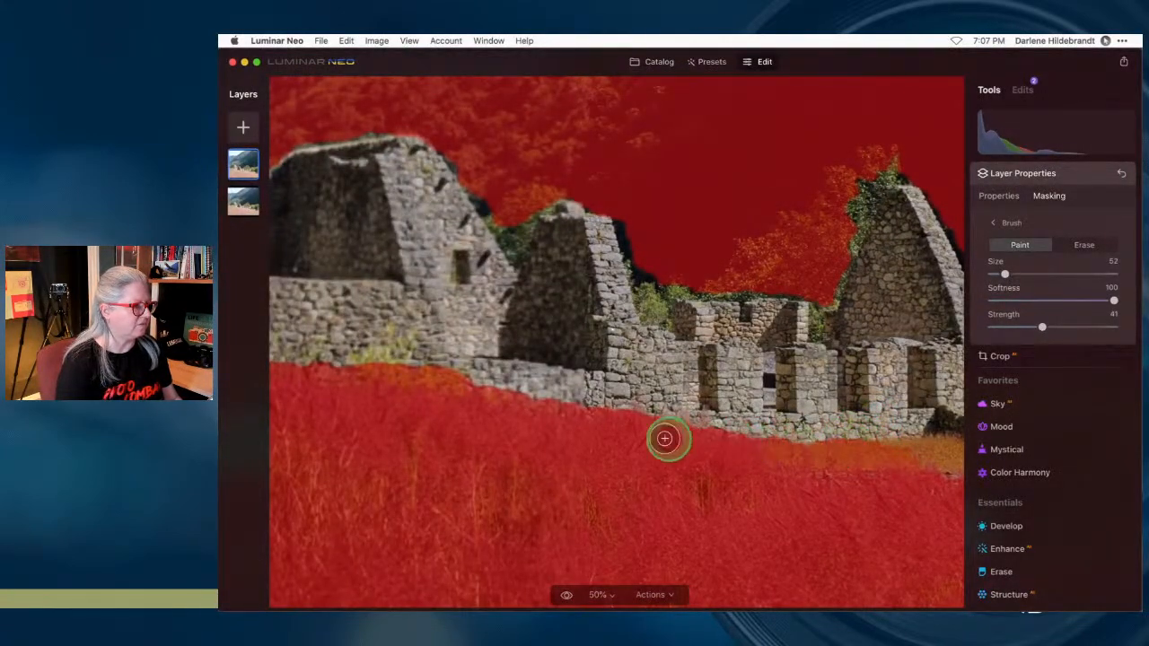
pyautogui.moveTo(683, 424); pyautogui.dragTo(802, 447)
pyautogui.moveTo(496, 392); pyautogui.dragTo(816, 444)
# - Erase the mask from the long low wall at the left end of the ruins and along its base
pyautogui.press('space')
pyautogui.moveTo(446, 469); pyautogui.dragTo(752, 495)
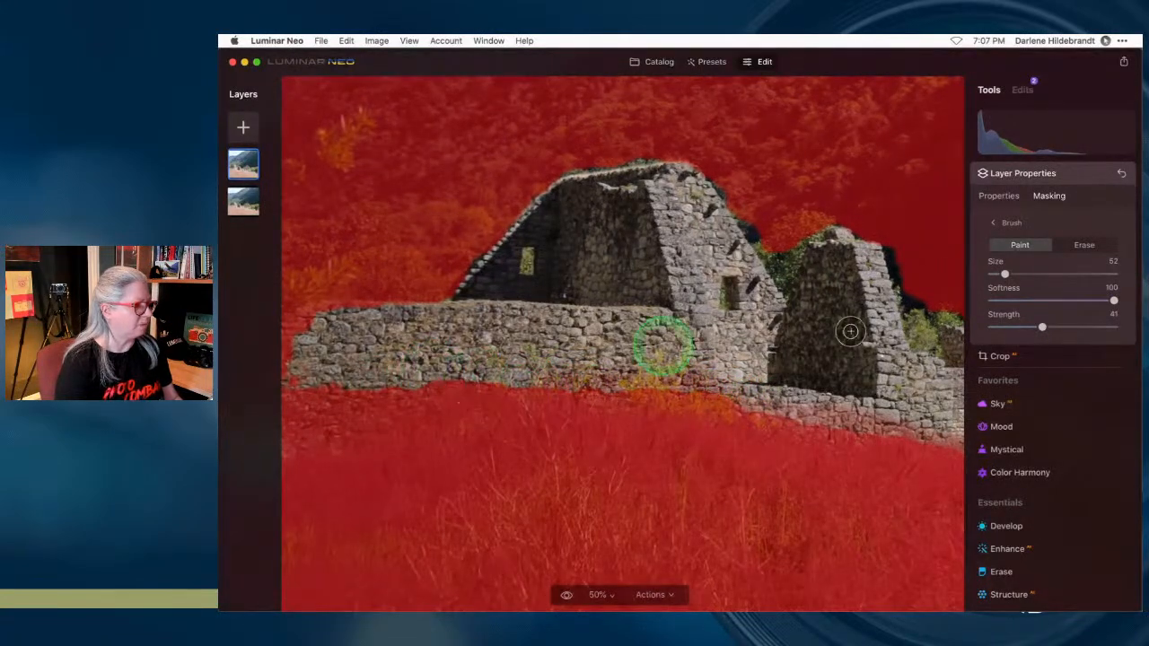
pyautogui.click(1083, 251)
pyautogui.moveTo(335, 406)
pyautogui.mouseDown()
pyautogui.moveTo(387, 382)
pyautogui.moveTo(299, 419)
pyautogui.moveTo(329, 387)
pyautogui.moveTo(292, 389)
pyautogui.moveTo(308, 359)
pyautogui.moveTo(297, 343)
pyautogui.moveTo(321, 321)
pyautogui.moveTo(304, 403)
pyautogui.moveTo(381, 389)
pyautogui.moveTo(313, 434)
pyautogui.moveTo(431, 375)
pyautogui.moveTo(293, 455)
pyautogui.moveTo(278, 449)
pyautogui.moveTo(307, 403)
pyautogui.moveTo(274, 400)
pyautogui.moveTo(296, 354)
pyautogui.moveTo(329, 332)
pyautogui.moveTo(262, 330)
pyautogui.moveTo(337, 312)
pyautogui.moveTo(309, 332)
pyautogui.moveTo(291, 446)
pyautogui.moveTo(361, 400)
pyautogui.moveTo(287, 446)
pyautogui.moveTo(383, 362)
pyautogui.moveTo(291, 408)
pyautogui.moveTo(407, 359)
pyautogui.moveTo(354, 399)
pyautogui.moveTo(504, 371)
pyautogui.moveTo(615, 372)
pyautogui.moveTo(399, 360)
pyautogui.moveTo(301, 400)
pyautogui.moveTo(268, 456)
pyautogui.moveTo(516, 372)
pyautogui.moveTo(732, 400)
pyautogui.moveTo(736, 425)
pyautogui.moveTo(753, 407)
pyautogui.moveTo(799, 419)
pyautogui.moveTo(676, 382)
pyautogui.moveTo(566, 385)
pyautogui.moveTo(709, 404)
pyautogui.moveTo(508, 350)
pyautogui.mouseUp()
pyautogui.moveTo(586, 365)
pyautogui.mouseDown()
pyautogui.moveTo(612, 381)
pyautogui.moveTo(825, 423)
pyautogui.moveTo(584, 410)
pyautogui.moveTo(327, 320)
pyautogui.mouseUp()
pyautogui.moveTo(522, 407); pyautogui.dragTo(612, 431)
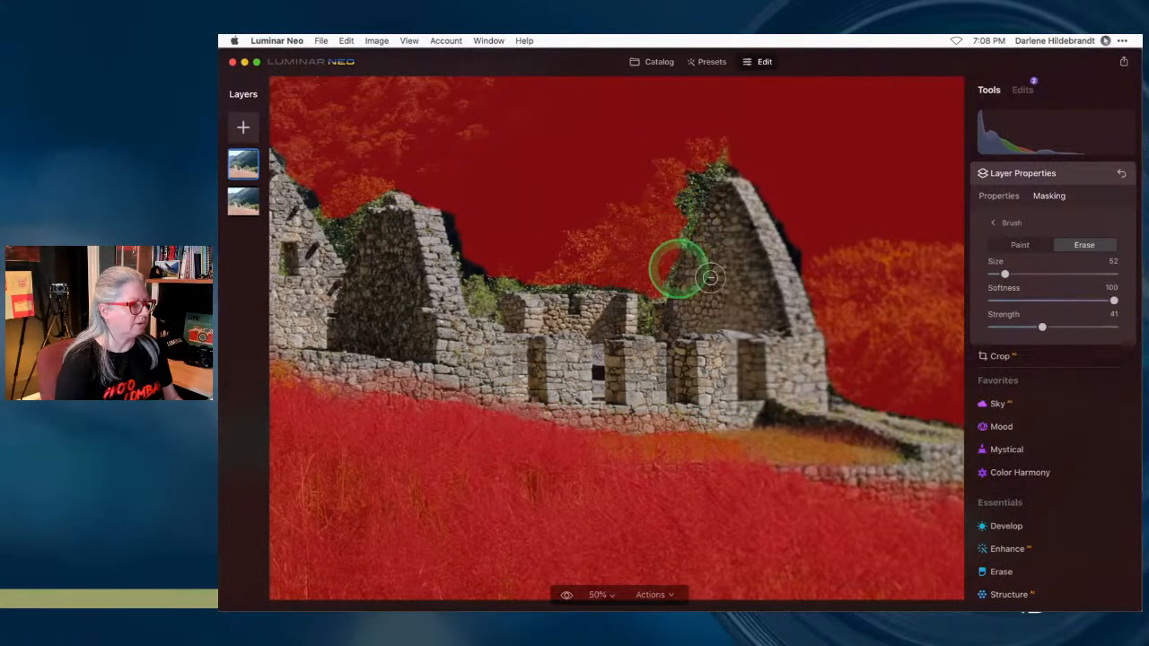
# - Paint the mask over the foliage beside the pointed gable and along the edge of the neighbouring wall
pyautogui.click(1022, 248)
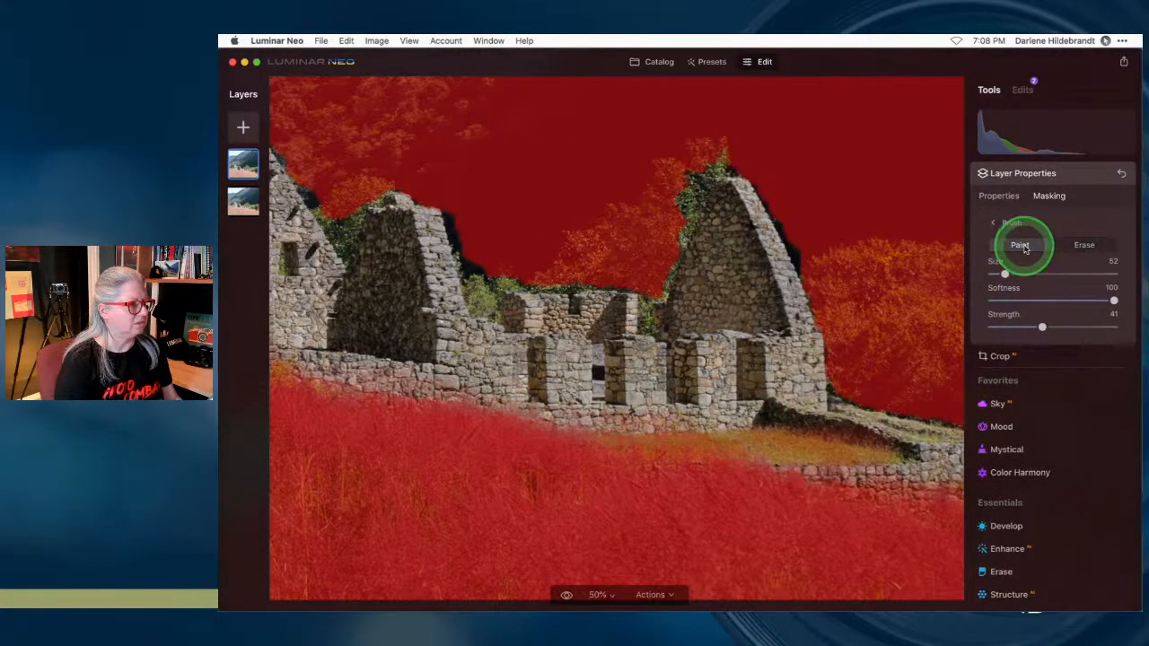
pyautogui.moveTo(667, 222); pyautogui.dragTo(727, 151)
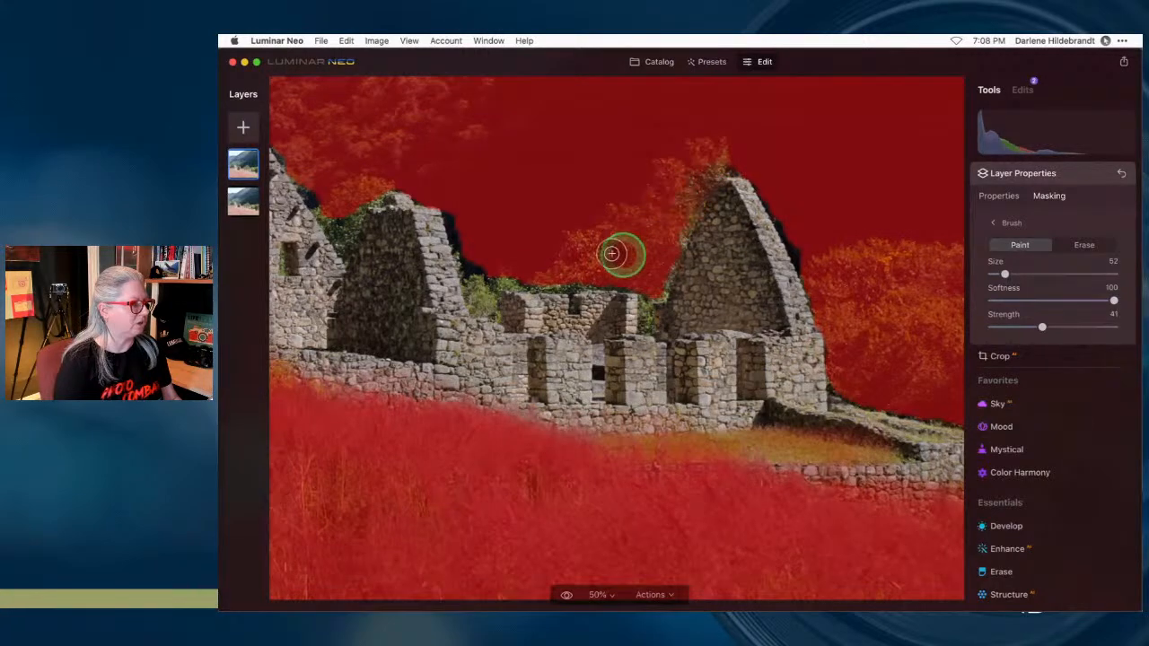
pyautogui.moveTo(477, 300)
pyautogui.mouseDown()
pyautogui.moveTo(462, 220)
pyautogui.moveTo(443, 197)
pyautogui.mouseUp()
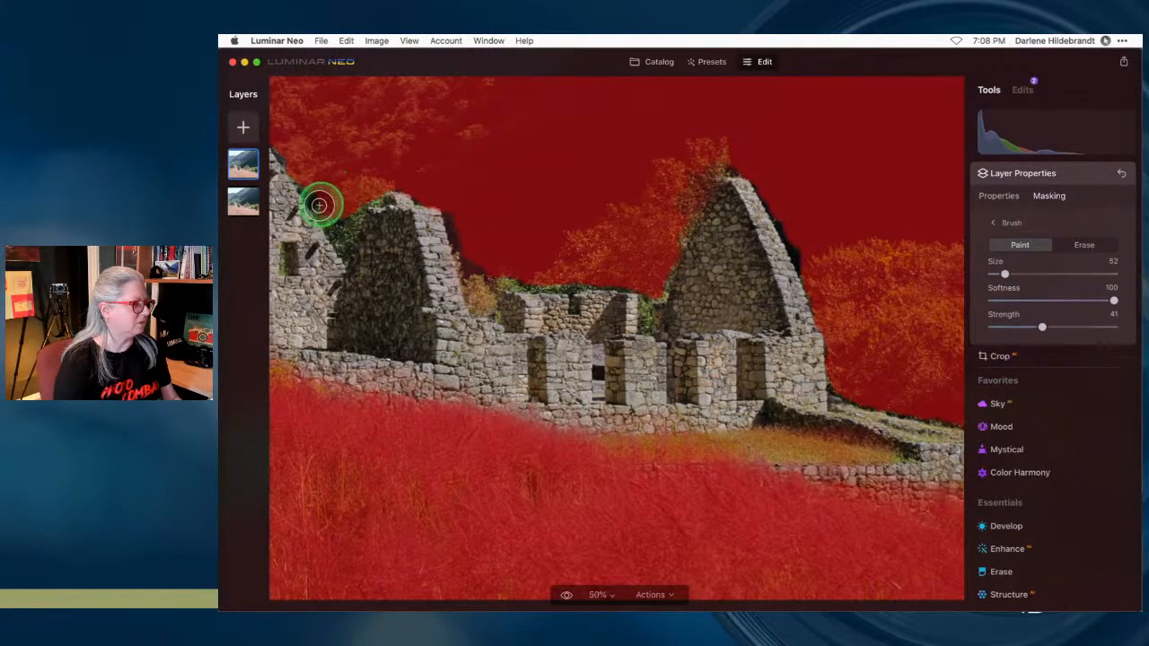
# - Erase the mask over the trees and dark slope right of the ruins with brush Strength 53, enlarging the Size to 148
pyautogui.moveTo(698, 343); pyautogui.dragTo(452, 271)
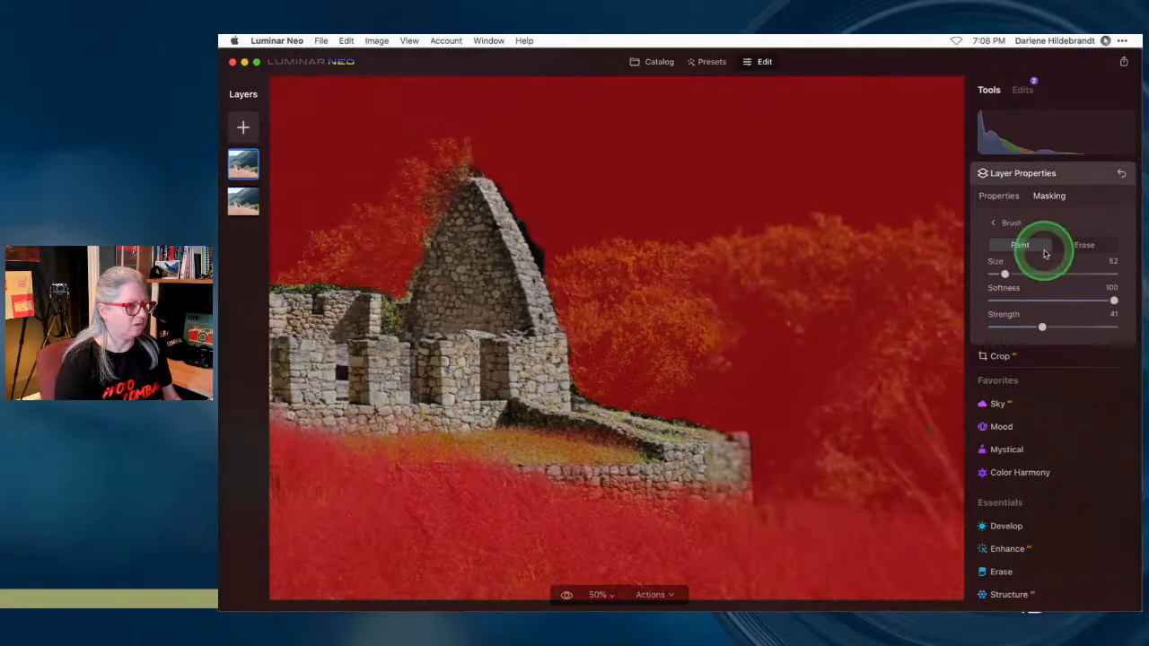
pyautogui.click(1085, 245)
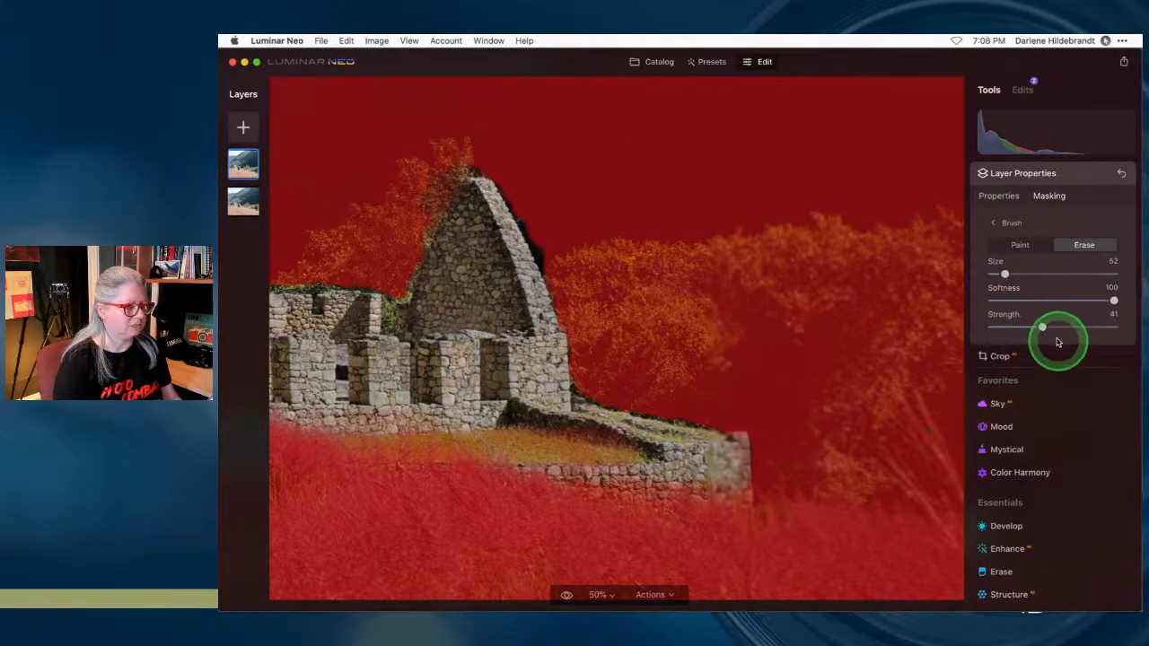
pyautogui.click(1059, 327)
pyautogui.press(']')
pyautogui.press(']')
pyautogui.press(']')
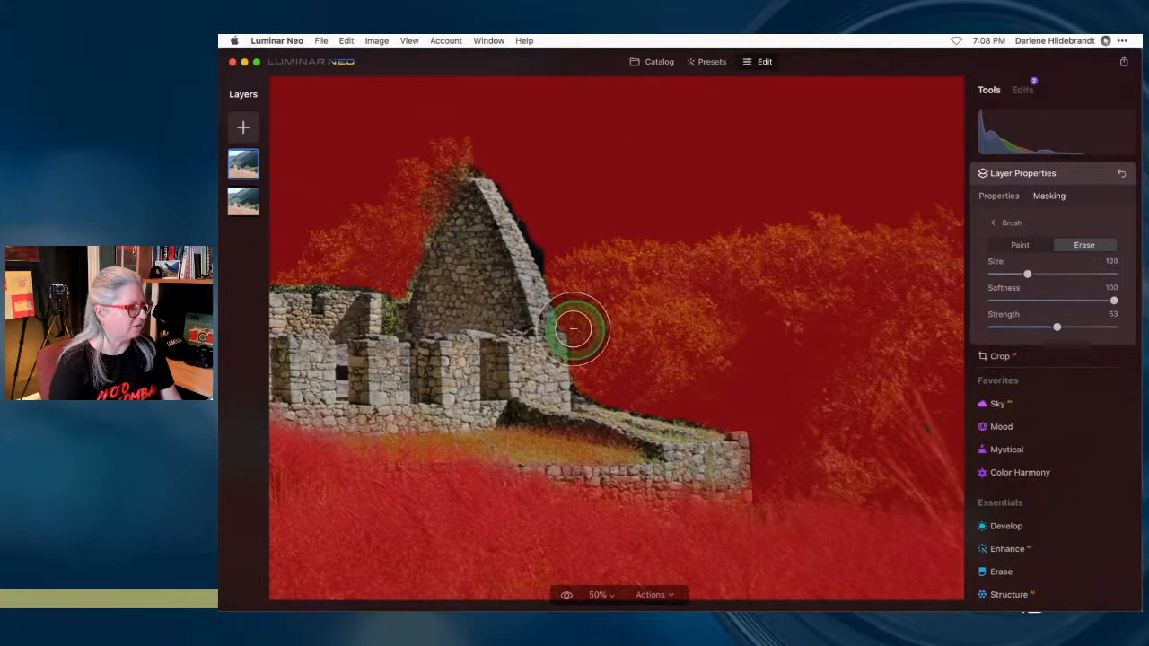
pyautogui.moveTo(820, 273)
pyautogui.mouseDown()
pyautogui.moveTo(758, 285)
pyautogui.moveTo(829, 425)
pyautogui.moveTo(923, 320)
pyautogui.moveTo(818, 288)
pyautogui.moveTo(515, 307)
pyautogui.moveTo(597, 309)
pyautogui.mouseUp()
pyautogui.press('space')
pyautogui.click(597, 309)
pyautogui.moveTo(723, 347)
pyautogui.mouseDown()
pyautogui.moveTo(893, 334)
pyautogui.moveTo(804, 361)
pyautogui.moveTo(798, 331)
pyautogui.moveTo(731, 386)
pyautogui.mouseUp()
pyautogui.moveTo(840, 308)
pyautogui.mouseDown()
pyautogui.moveTo(633, 318)
pyautogui.moveTo(885, 233)
pyautogui.moveTo(847, 282)
pyautogui.moveTo(944, 229)
pyautogui.moveTo(615, 337)
pyautogui.moveTo(577, 369)
pyautogui.moveTo(657, 317)
pyautogui.moveTo(917, 241)
pyautogui.mouseUp()
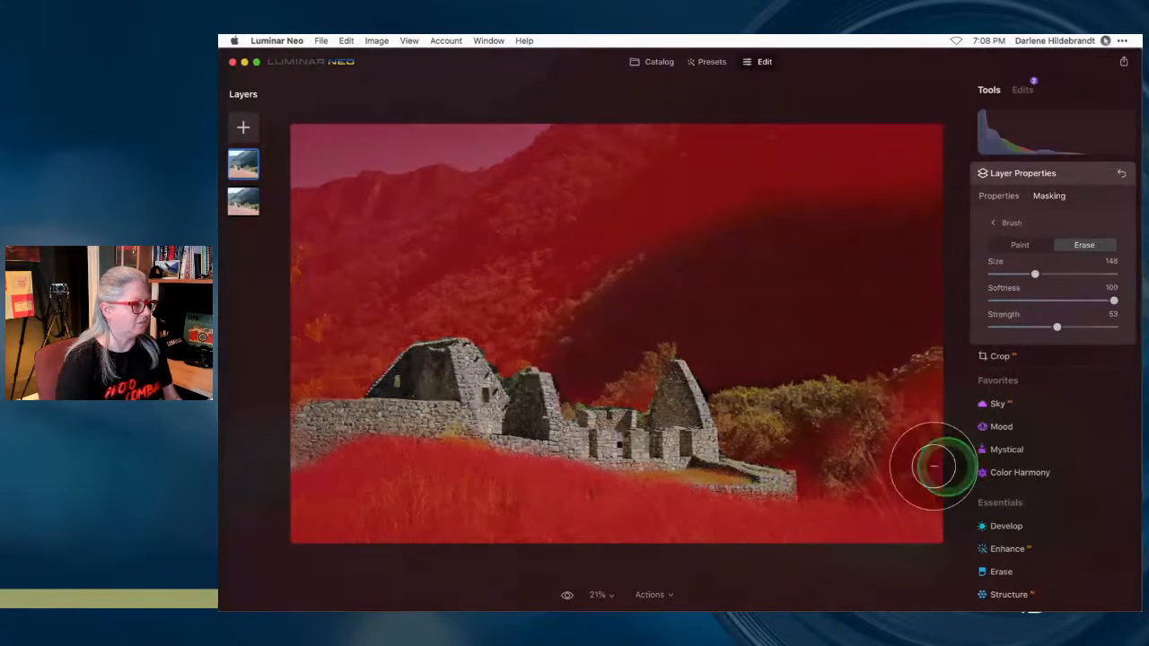
# - Close the mask brush and hide the mask overlay
pyautogui.click(1006, 224)
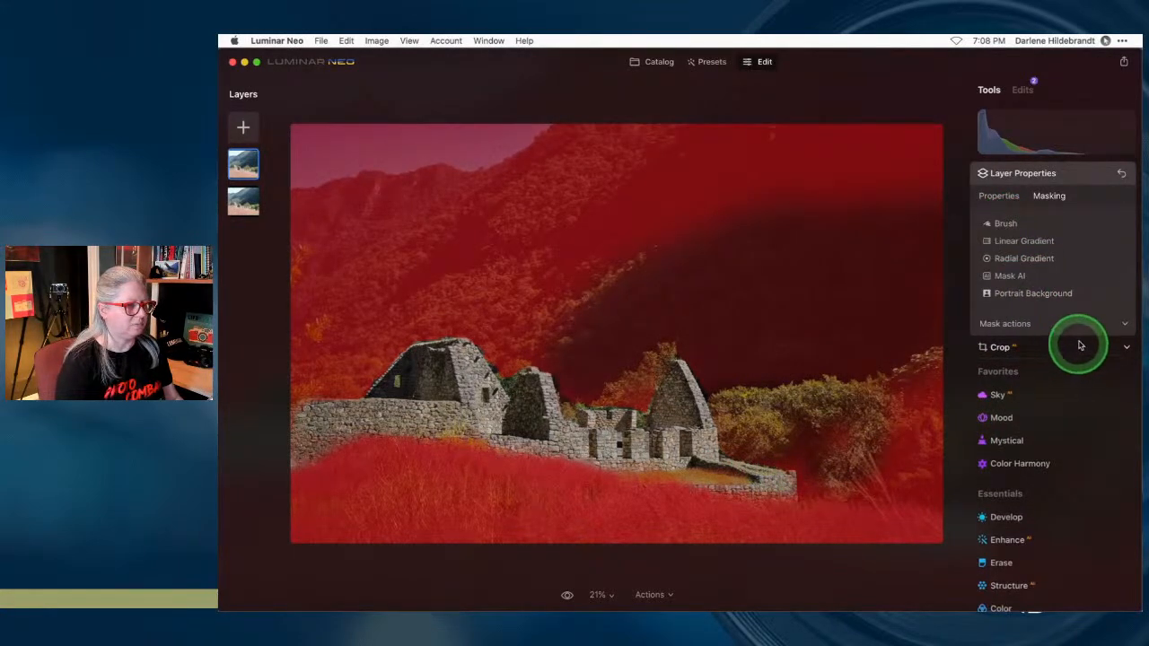
pyautogui.click(1082, 325)
pyautogui.click(1092, 366)
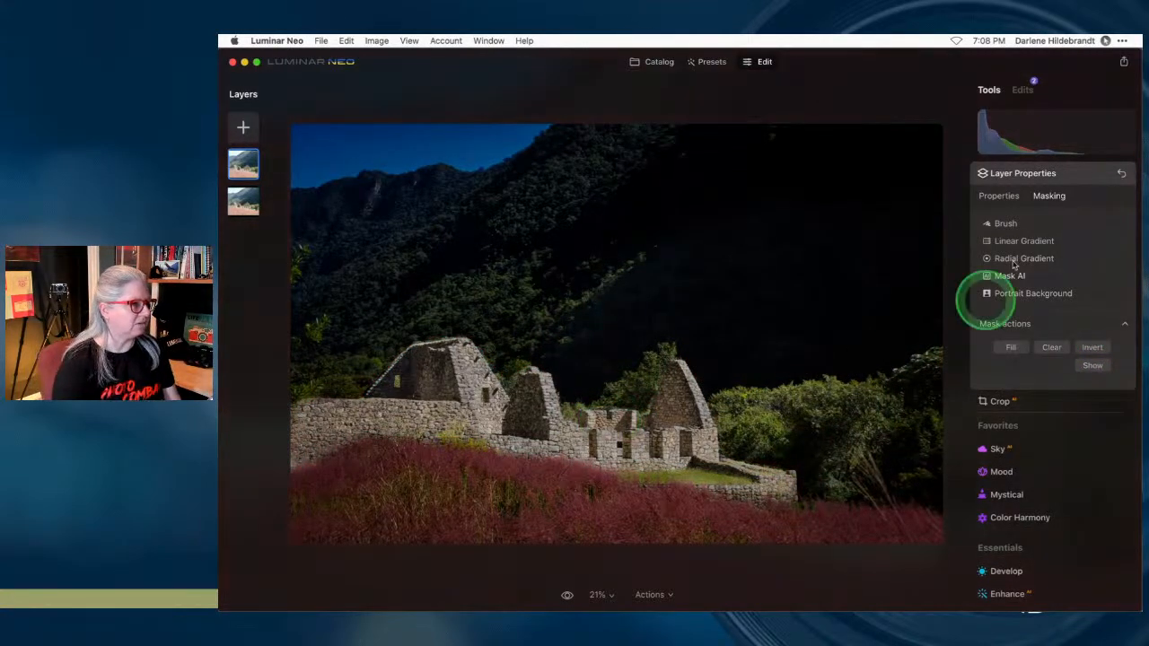
# - Reduce the Multiply layer's Opacity to 75
pyautogui.click(1000, 195)
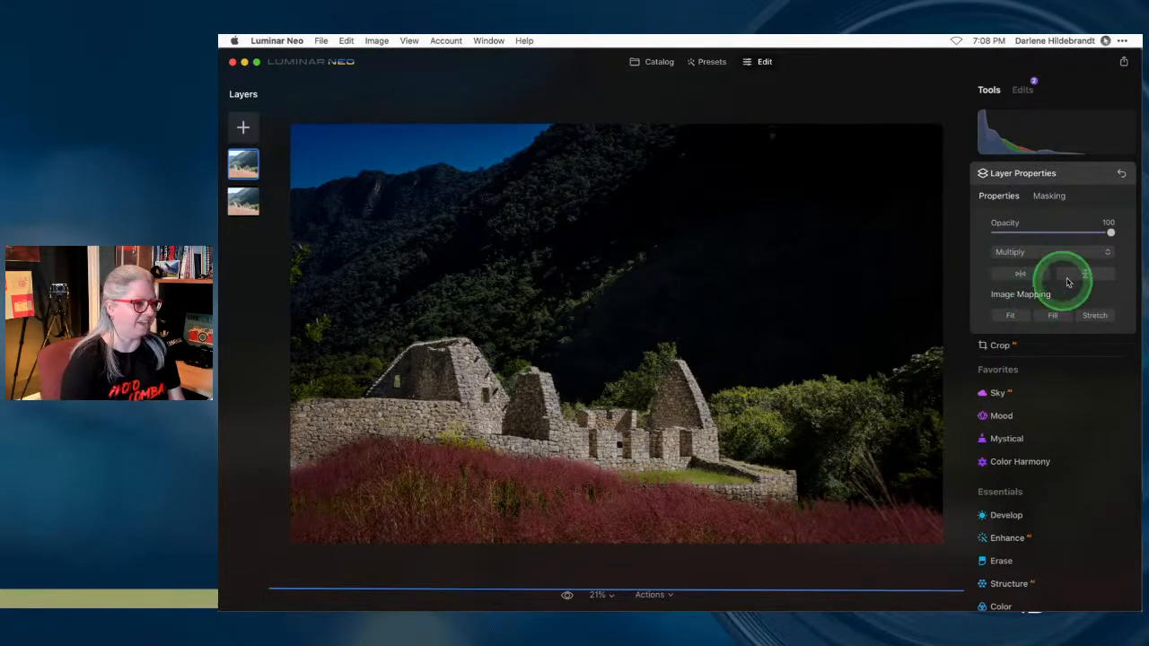
pyautogui.moveTo(1110, 231); pyautogui.dragTo(1073, 230)
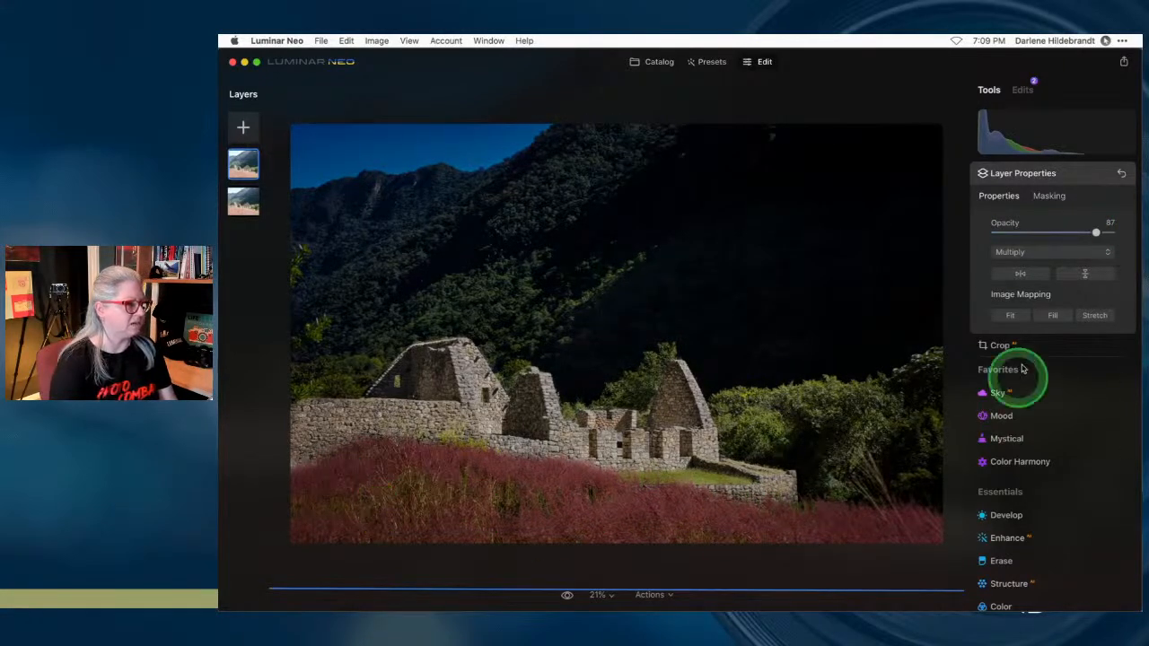
pyautogui.moveTo(1096, 232); pyautogui.dragTo(1082, 234)
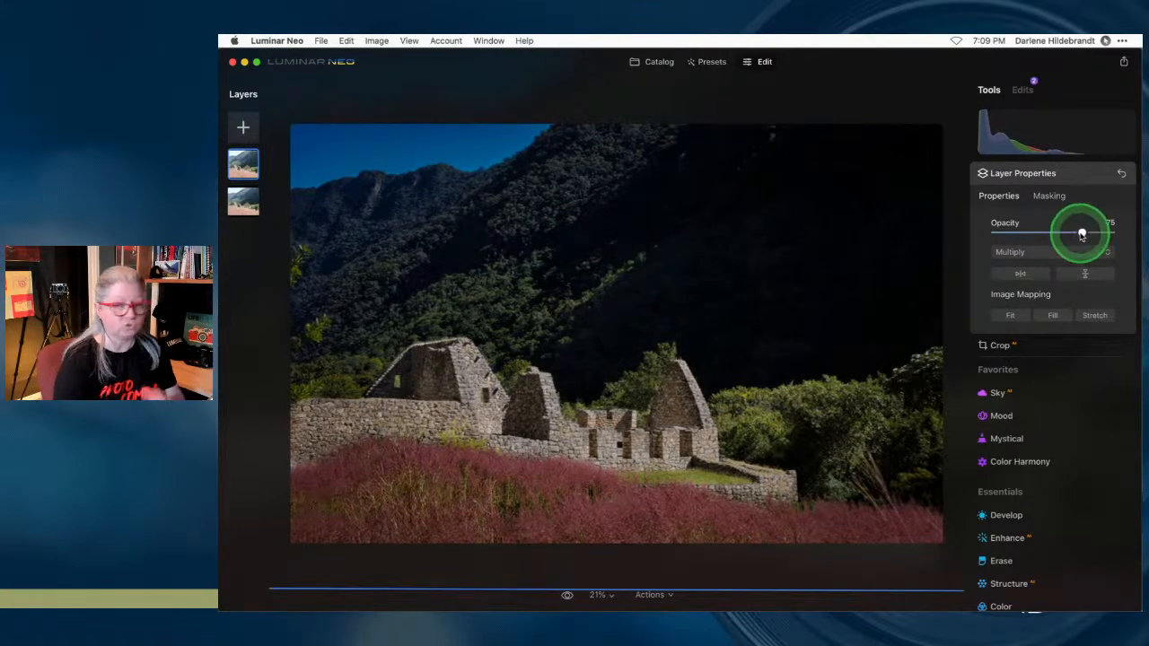
# - Erase the Multiply layer's mask lightly over the dark mountainside behind the ruins with a brush at Size 316, Softness 100 and Strength 32
pyautogui.click(1050, 197)
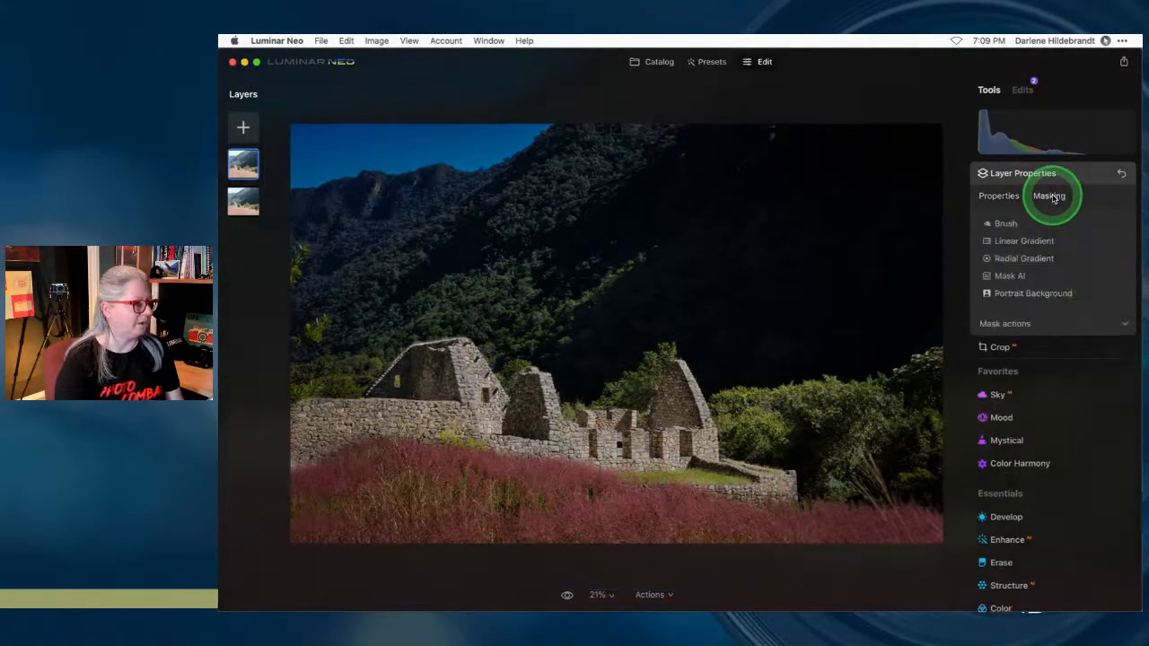
pyautogui.click(998, 221)
pyautogui.click(1077, 244)
pyautogui.moveTo(1114, 326); pyautogui.dragTo(1031, 326)
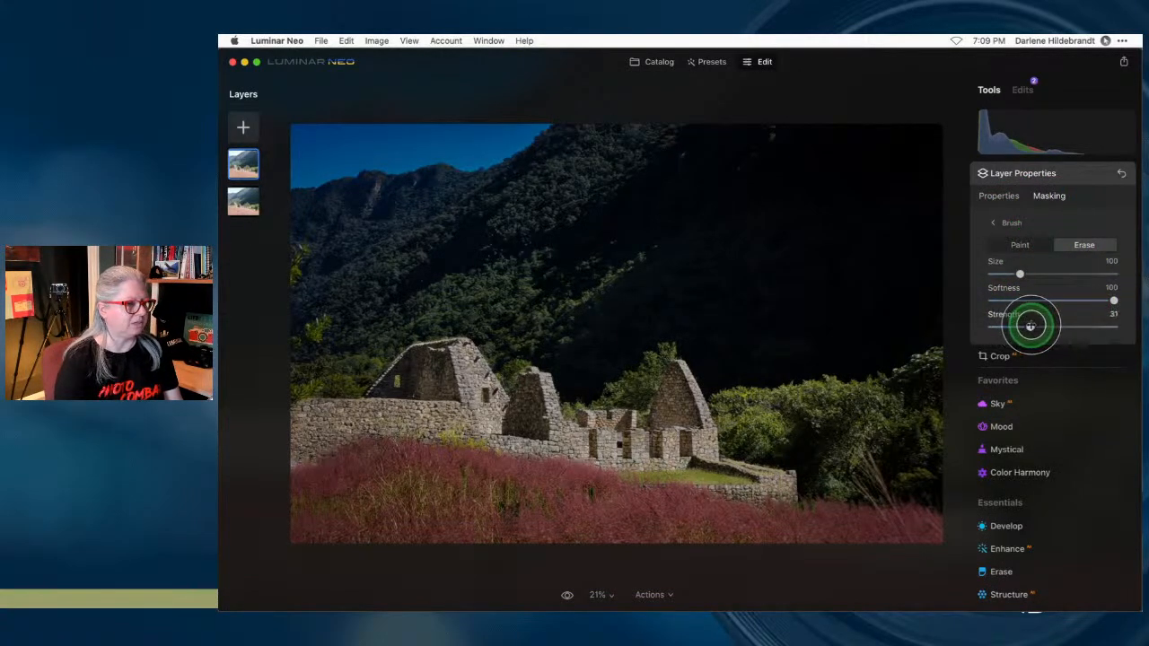
pyautogui.press(']')
pyautogui.press(']')
pyautogui.press(']')
pyautogui.press(']')
pyautogui.press(']')
pyautogui.press(']')
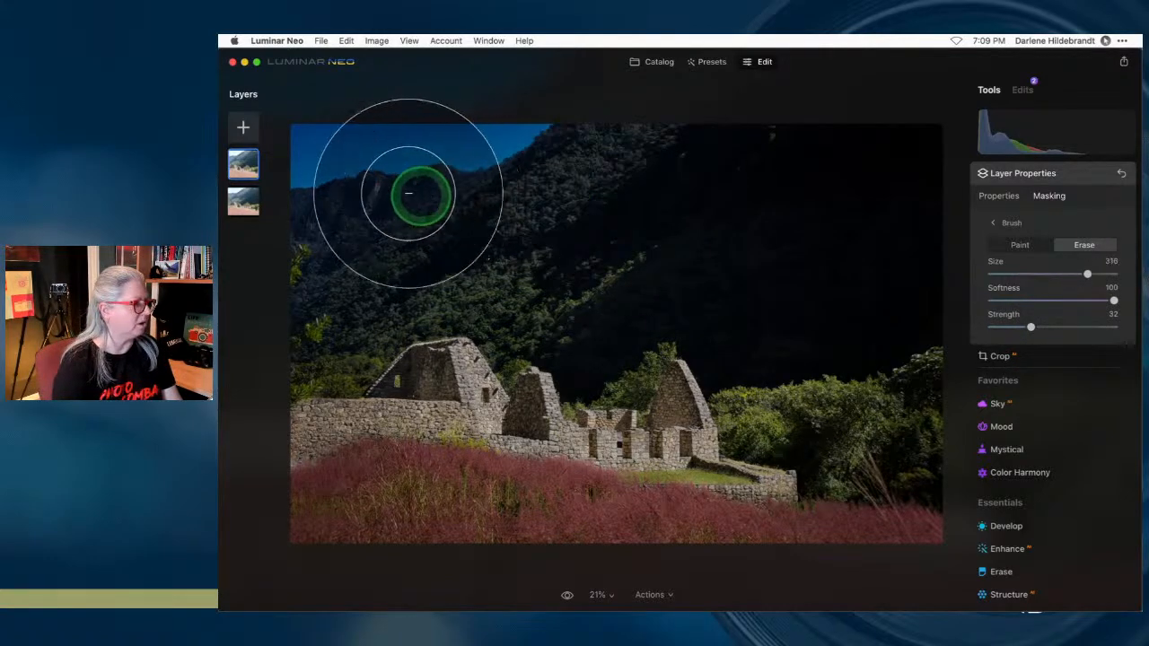
pyautogui.moveTo(313, 289)
pyautogui.mouseDown()
pyautogui.moveTo(421, 205)
pyautogui.moveTo(662, 206)
pyautogui.moveTo(900, 181)
pyautogui.moveTo(912, 367)
pyautogui.moveTo(900, 255)
pyautogui.moveTo(840, 207)
pyautogui.moveTo(555, 235)
pyautogui.moveTo(362, 228)
pyautogui.moveTo(935, 199)
pyautogui.moveTo(768, 193)
pyautogui.moveTo(661, 218)
pyautogui.moveTo(833, 190)
pyautogui.moveTo(950, 149)
pyautogui.moveTo(919, 186)
pyautogui.mouseUp()
pyautogui.moveTo(834, 212)
pyautogui.mouseDown()
pyautogui.moveTo(901, 173)
pyautogui.moveTo(790, 225)
pyautogui.mouseUp()
pyautogui.moveTo(862, 253)
pyautogui.mouseDown()
pyautogui.moveTo(901, 255)
pyautogui.moveTo(850, 305)
pyautogui.mouseUp()
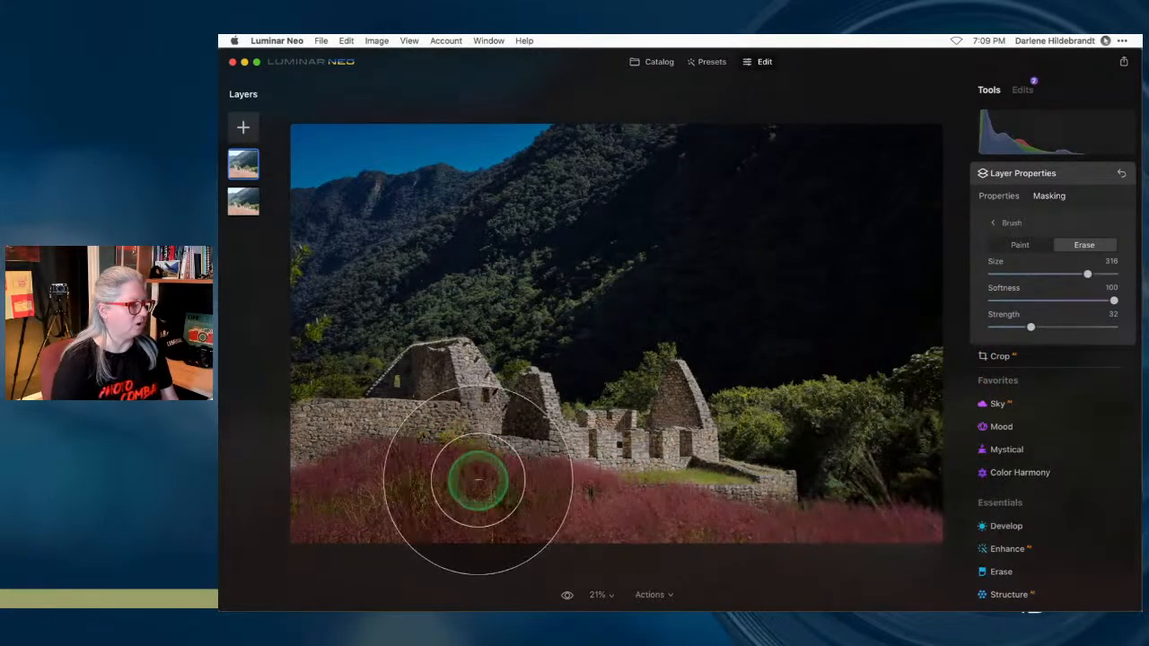
pyautogui.moveTo(290, 141)
pyautogui.mouseDown()
pyautogui.moveTo(462, 137)
pyautogui.moveTo(269, 134)
pyautogui.moveTo(278, 139)
pyautogui.mouseUp()
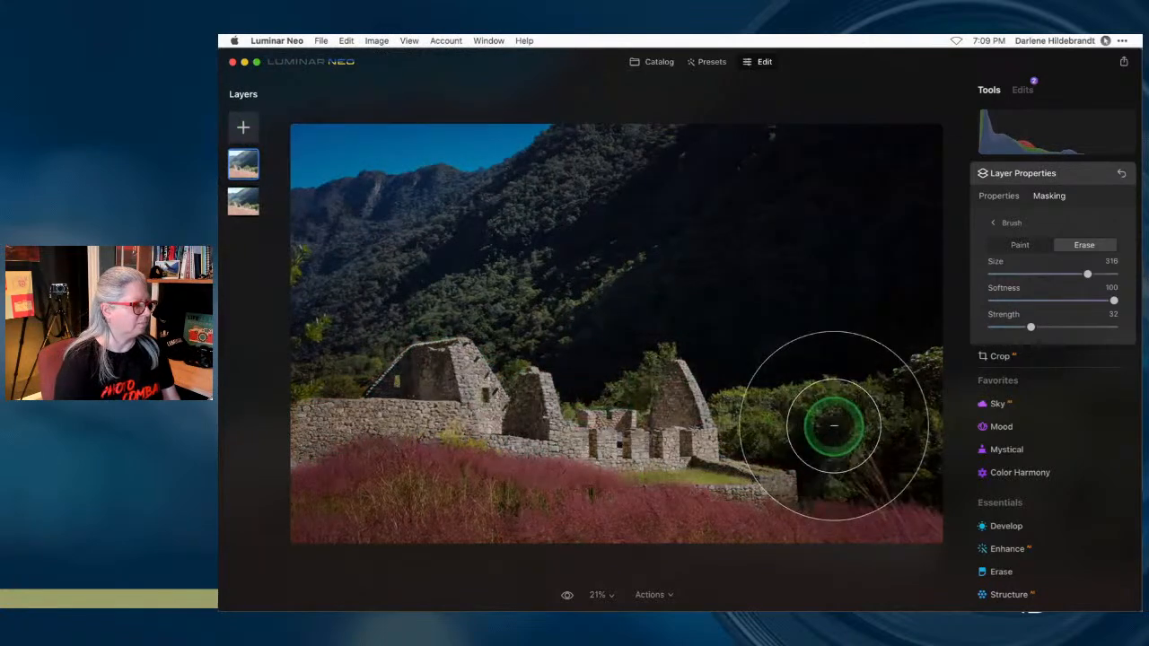
# - Close the mask brush and show the mask overlay to check the erased mountainside
pyautogui.click(1007, 223)
pyautogui.click(1090, 325)
pyautogui.click(1094, 365)
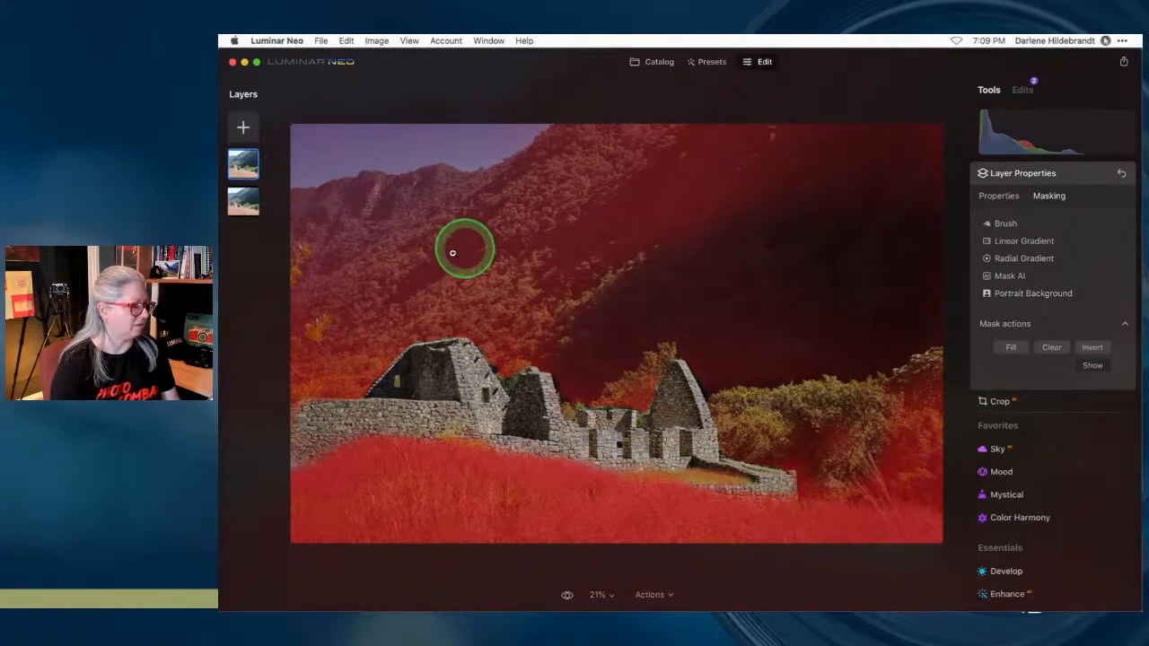
# - Reduce the Multiply layer's Opacity to 61 and postpone the Adobe Flash Player uninstall reminder
pyautogui.click(995, 197)
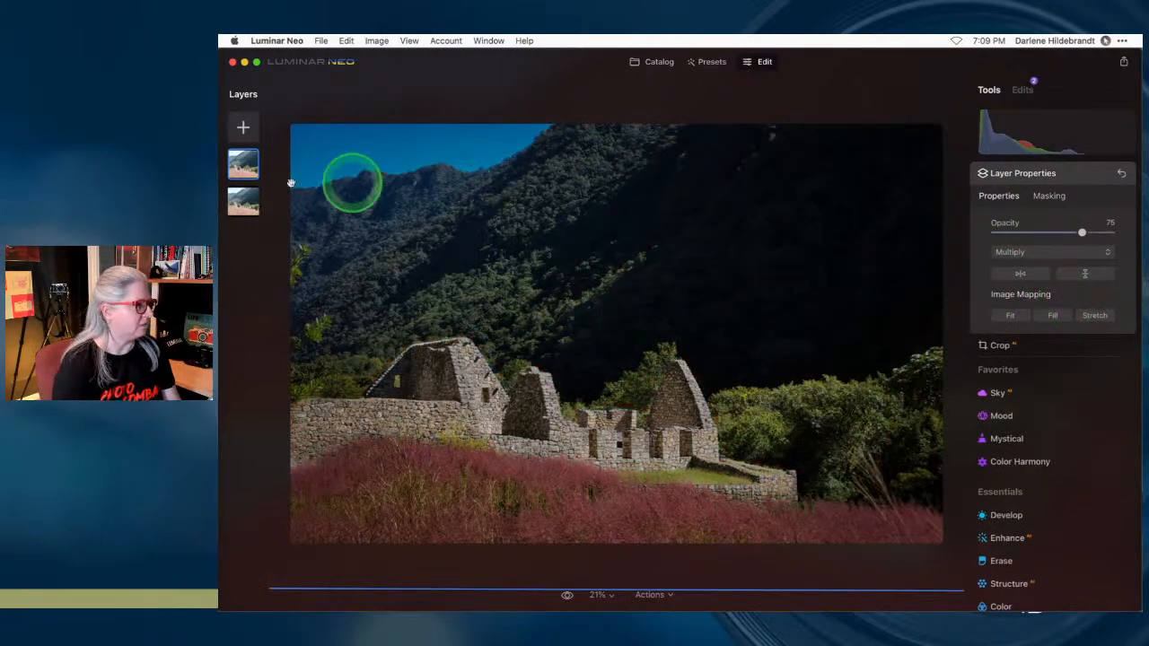
pyautogui.moveTo(1080, 232)
pyautogui.mouseDown()
pyautogui.moveTo(954, 234)
pyautogui.moveTo(1129, 234)
pyautogui.moveTo(1001, 230)
pyautogui.moveTo(1065, 235)
pyautogui.mouseUp()
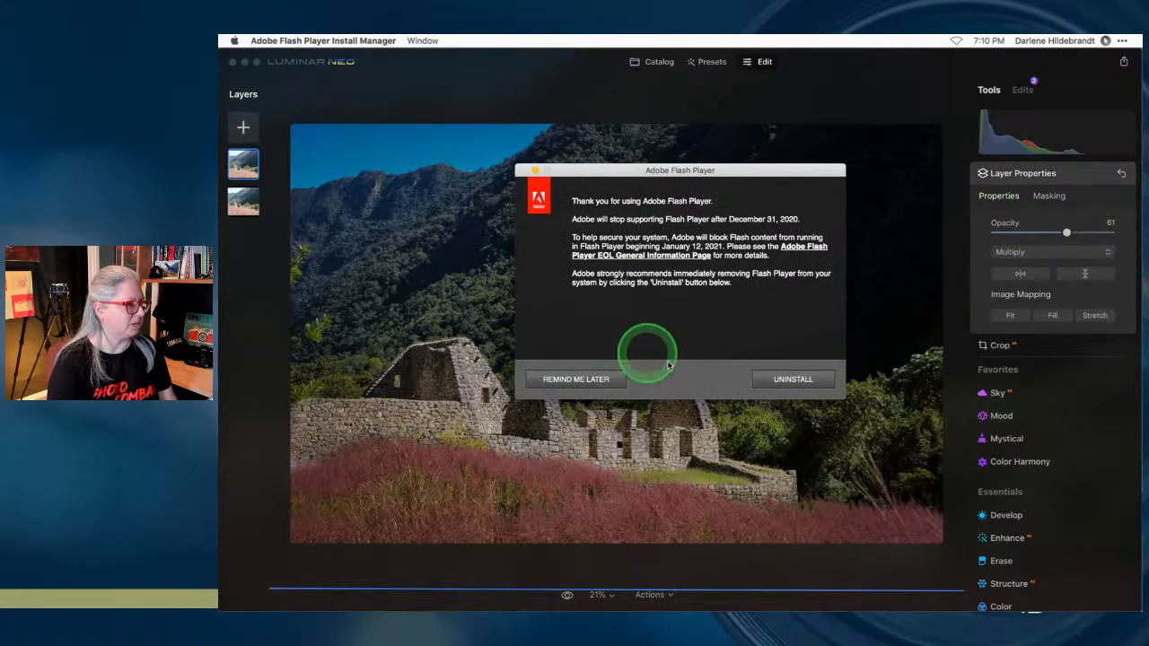
pyautogui.click(604, 383)
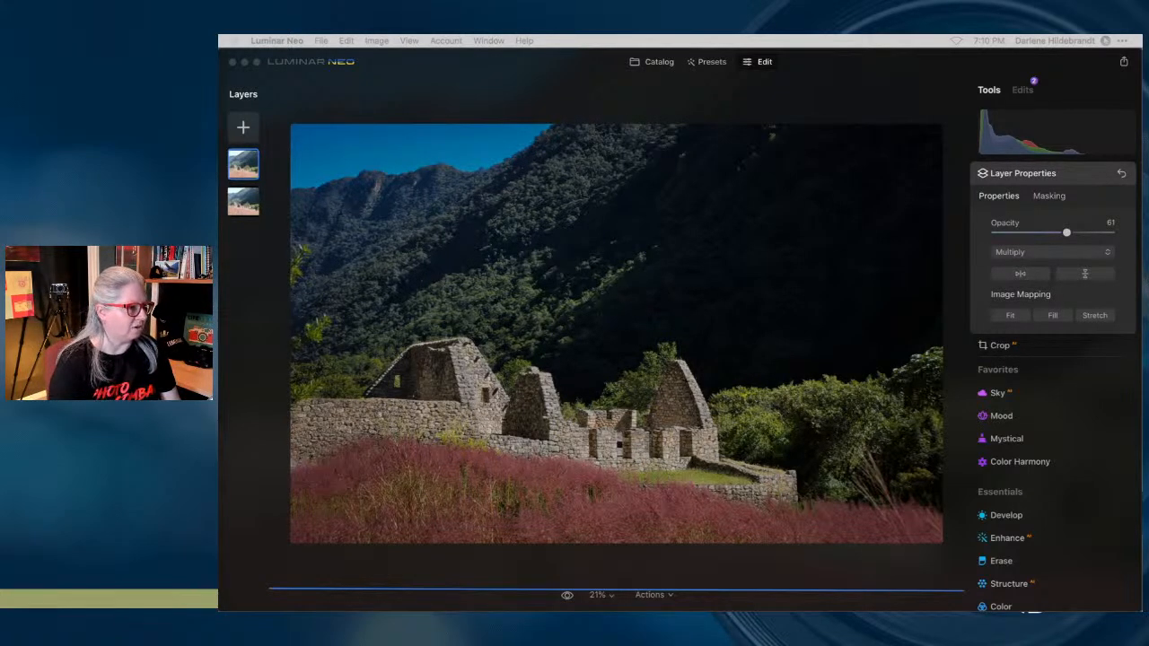
# - Soften the Multiply layer's detail with Structure, setting Amount to -43 and Boost to 58
pyautogui.click(1026, 366)
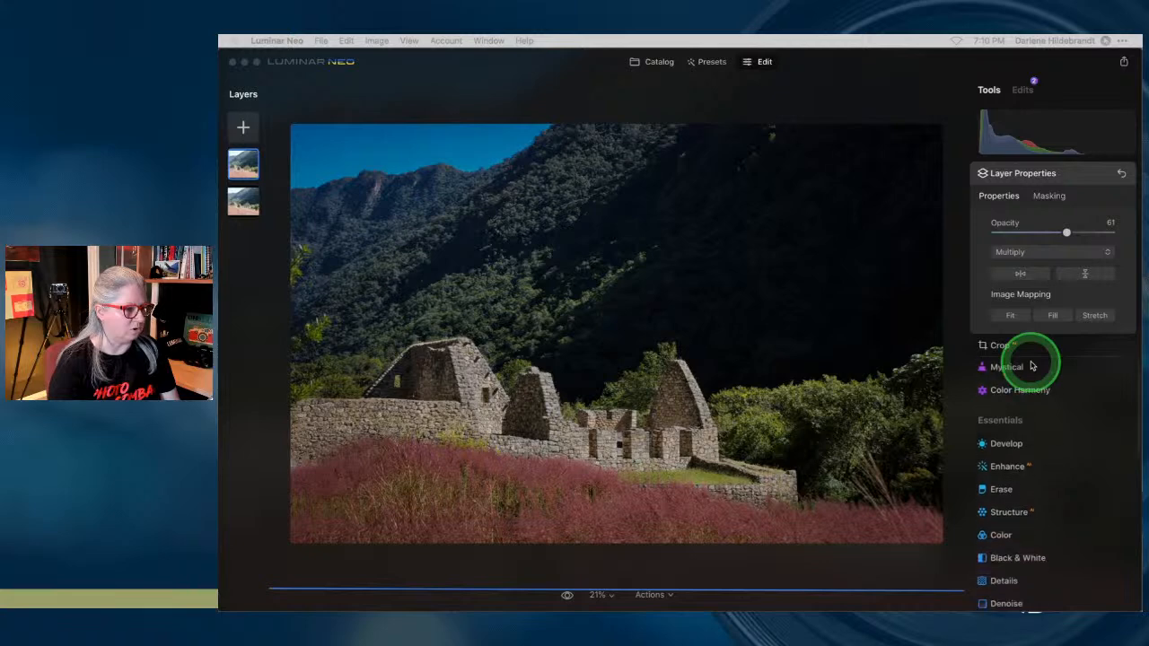
pyautogui.click(1021, 439)
pyautogui.click(1051, 361)
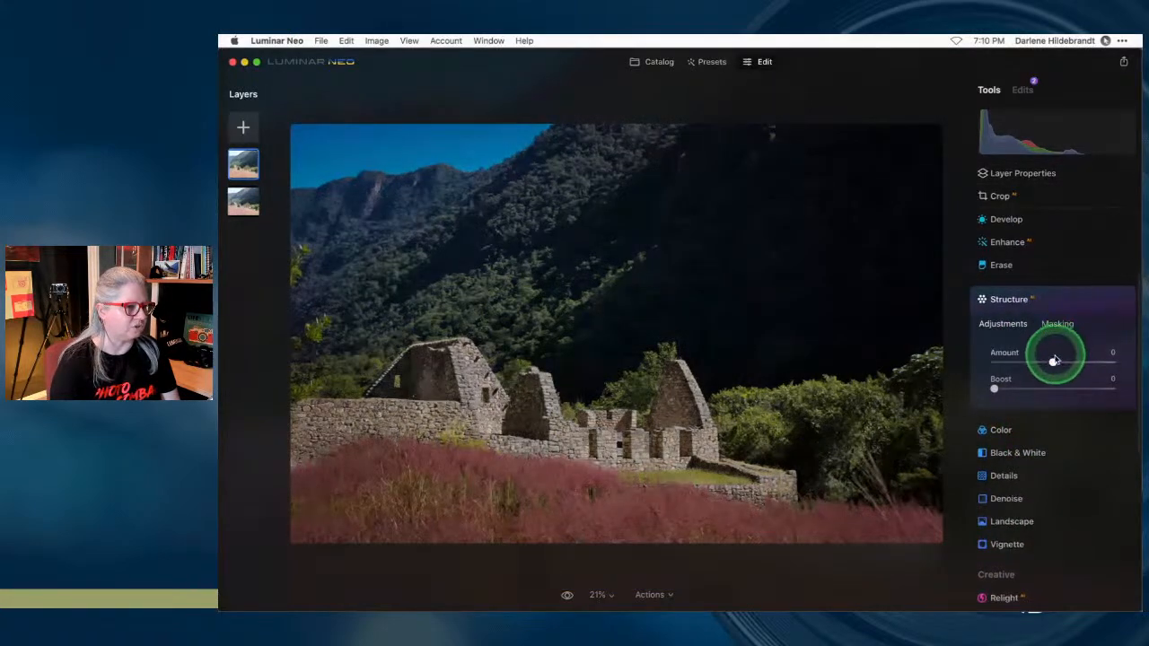
pyautogui.moveTo(1035, 361); pyautogui.dragTo(944, 360)
pyautogui.moveTo(993, 388); pyautogui.dragTo(1135, 391)
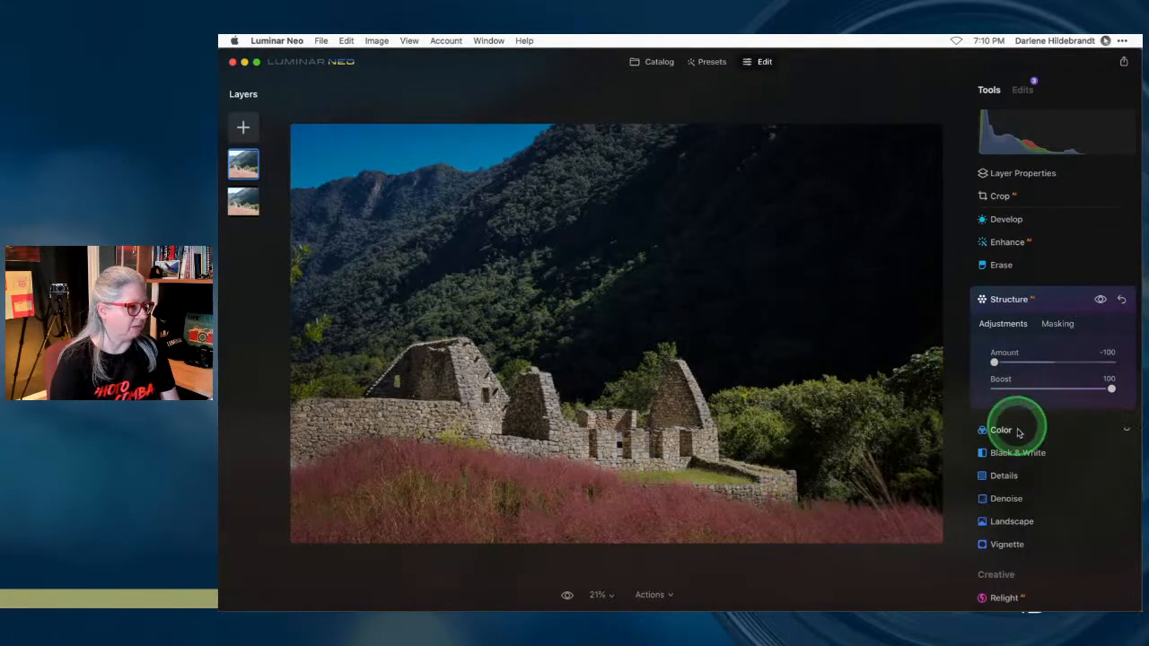
pyautogui.click(1102, 302)
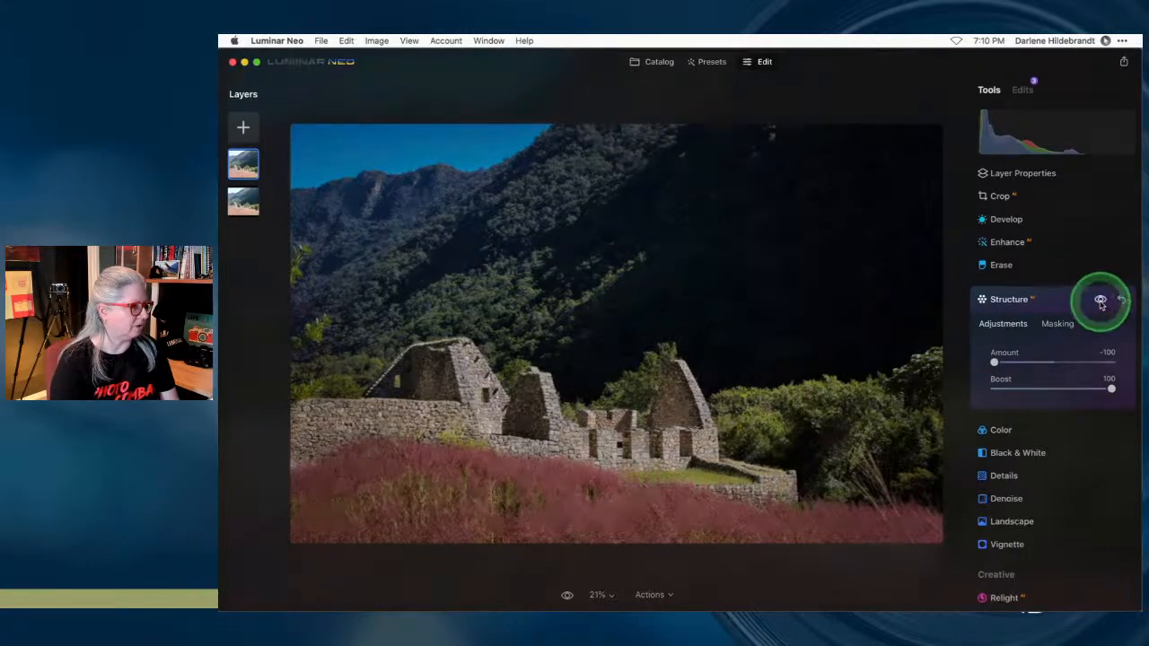
pyautogui.moveTo(1110, 391); pyautogui.dragTo(1027, 364)
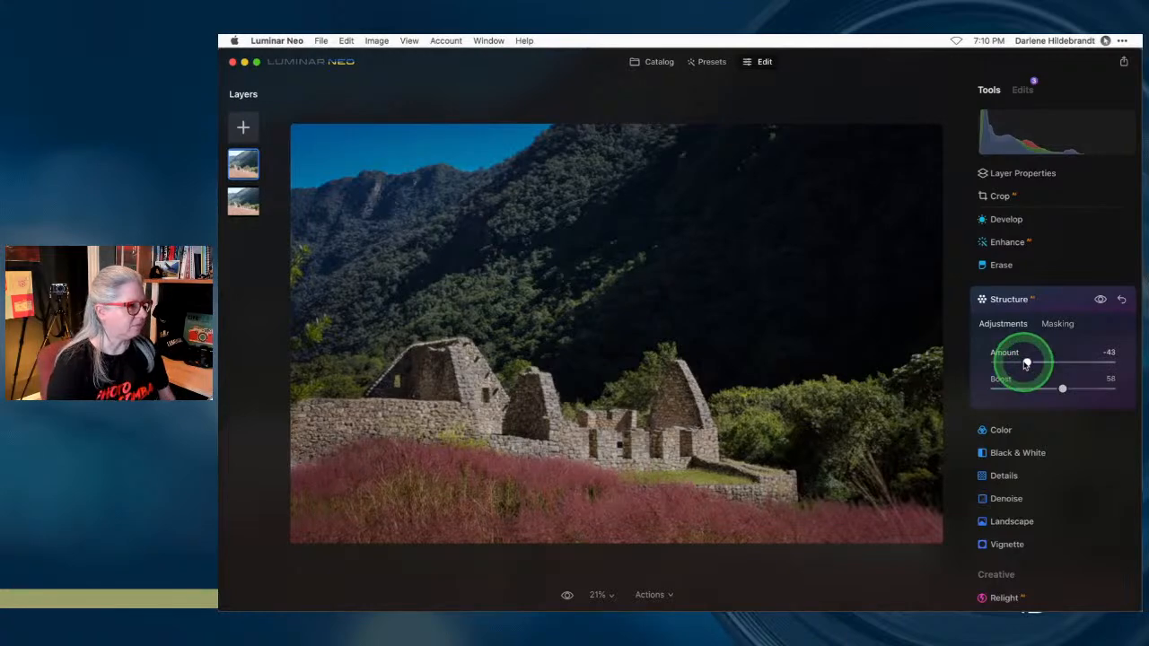
# - Lower the Multiply layer's Color Saturation to -34 and collapse the Color adjustments
pyautogui.scroll(-1, 1025, 364)
pyautogui.click(1008, 393)
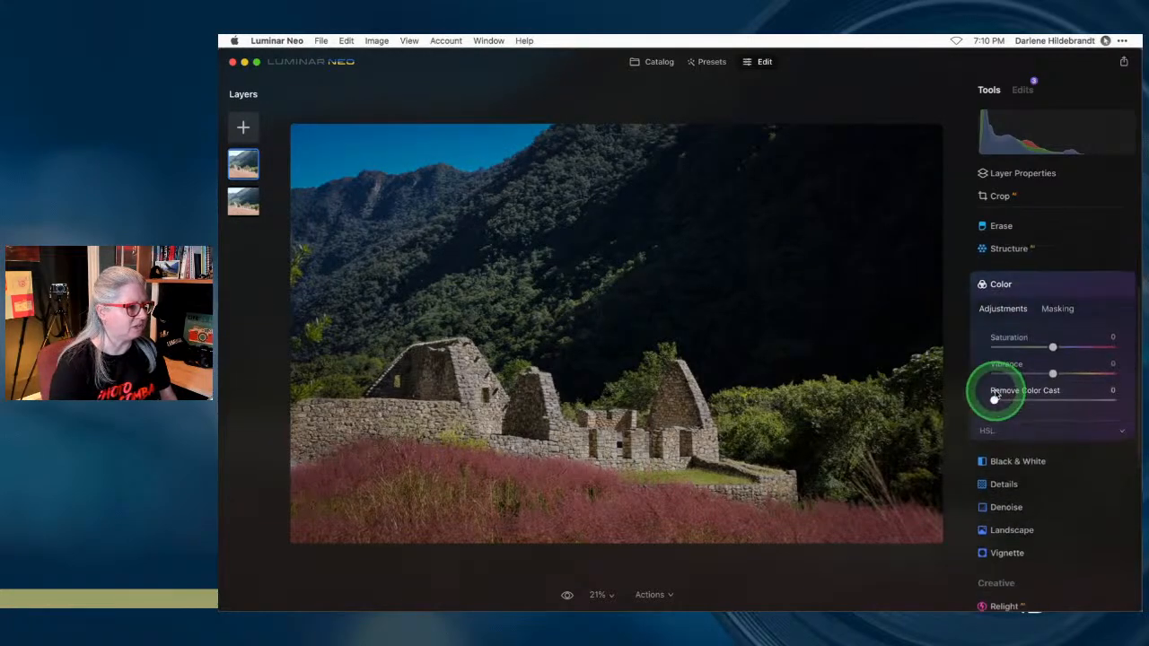
pyautogui.moveTo(1052, 346); pyautogui.dragTo(1111, 346)
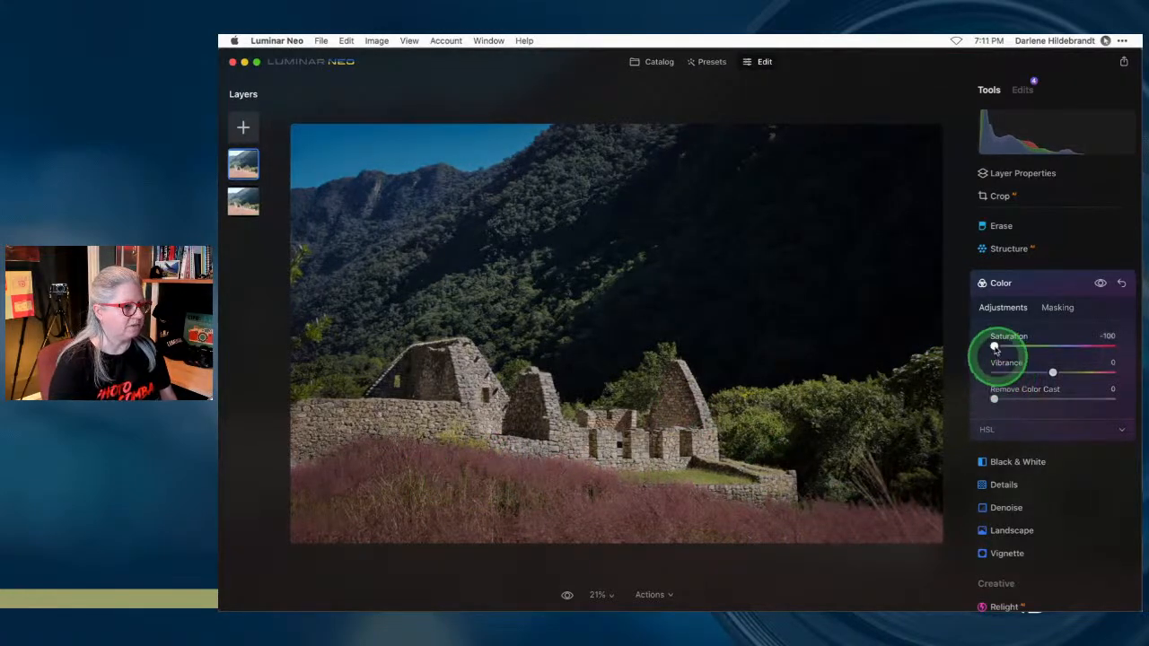
pyautogui.moveTo(997, 345); pyautogui.dragTo(1038, 351)
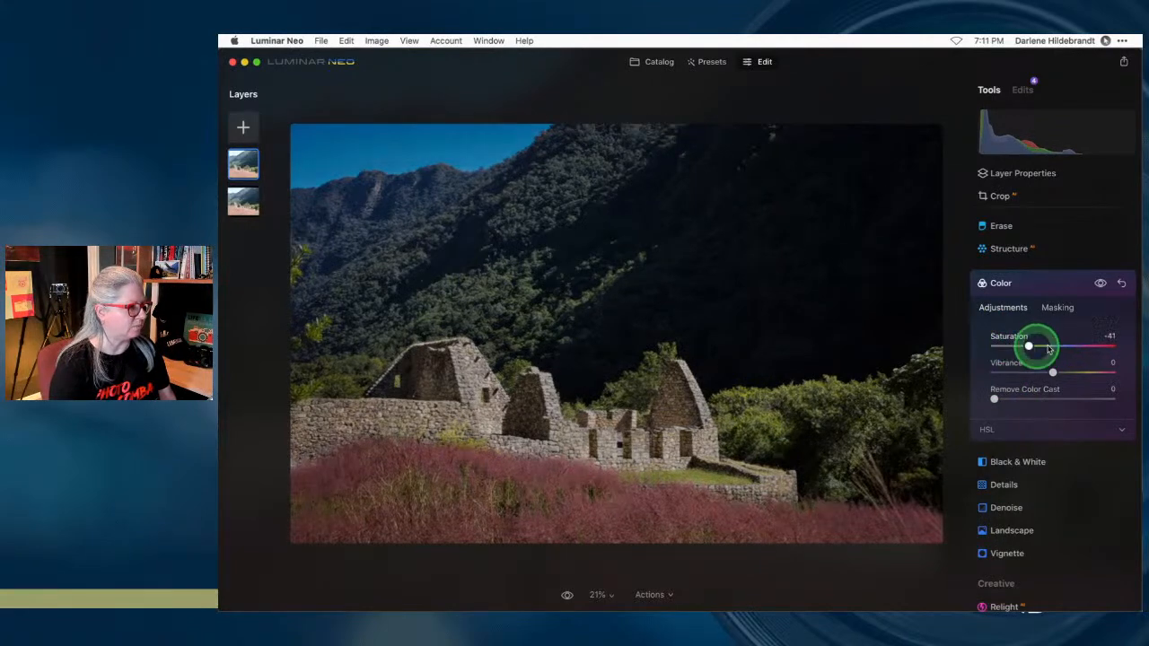
pyautogui.click(1028, 473)
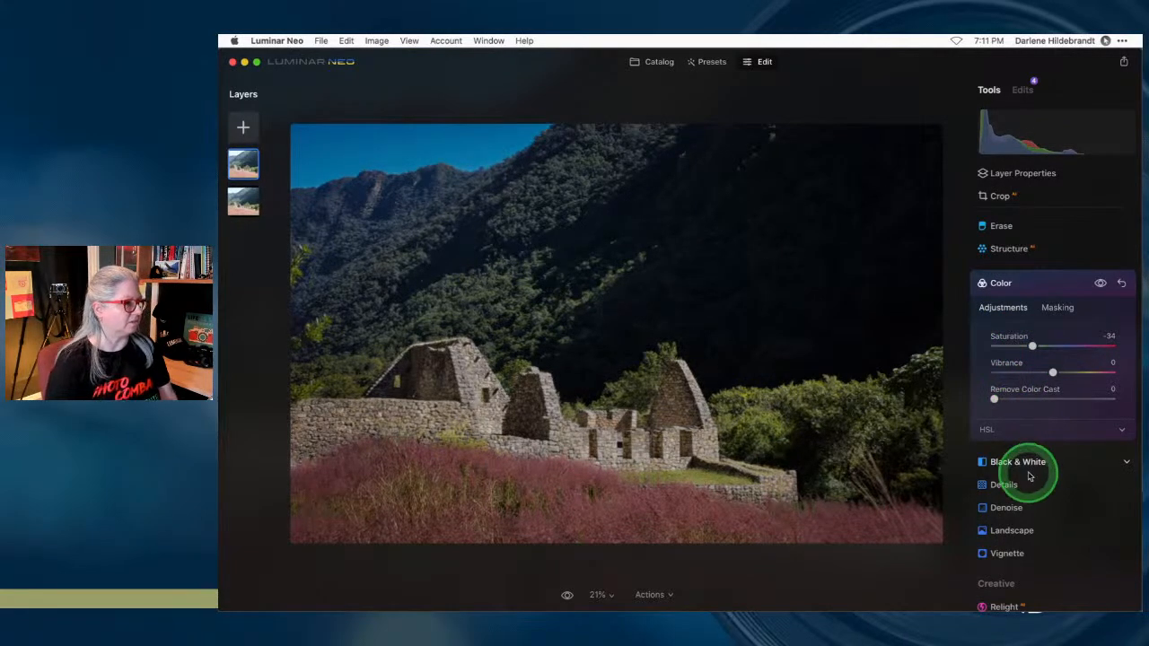
pyautogui.click(1044, 287)
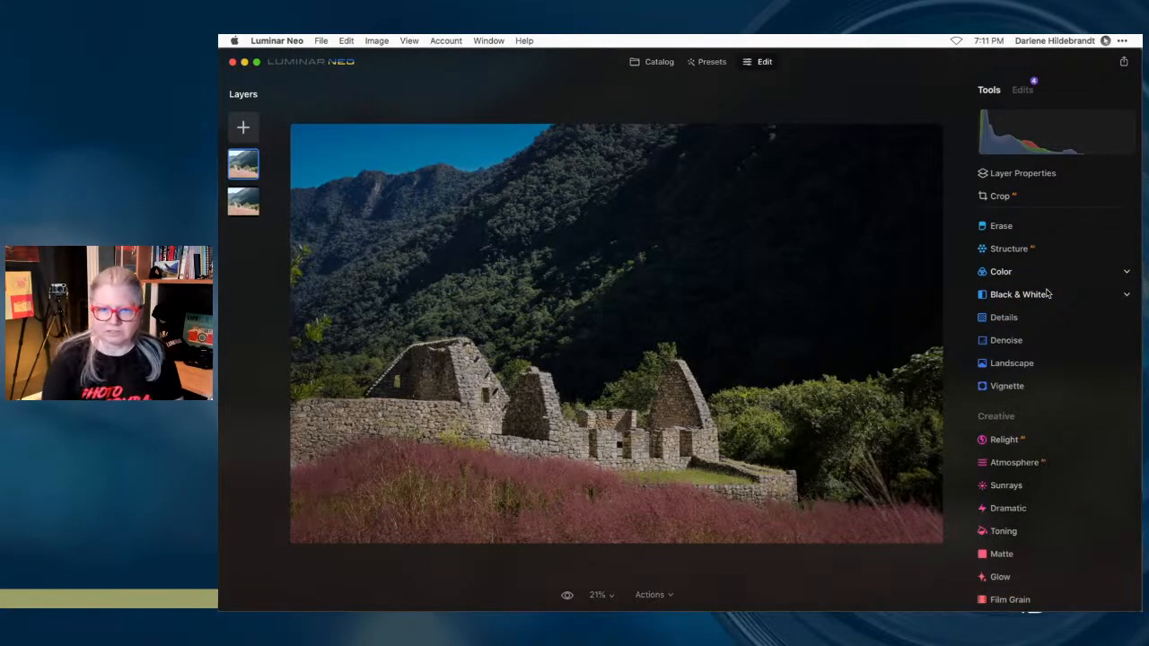